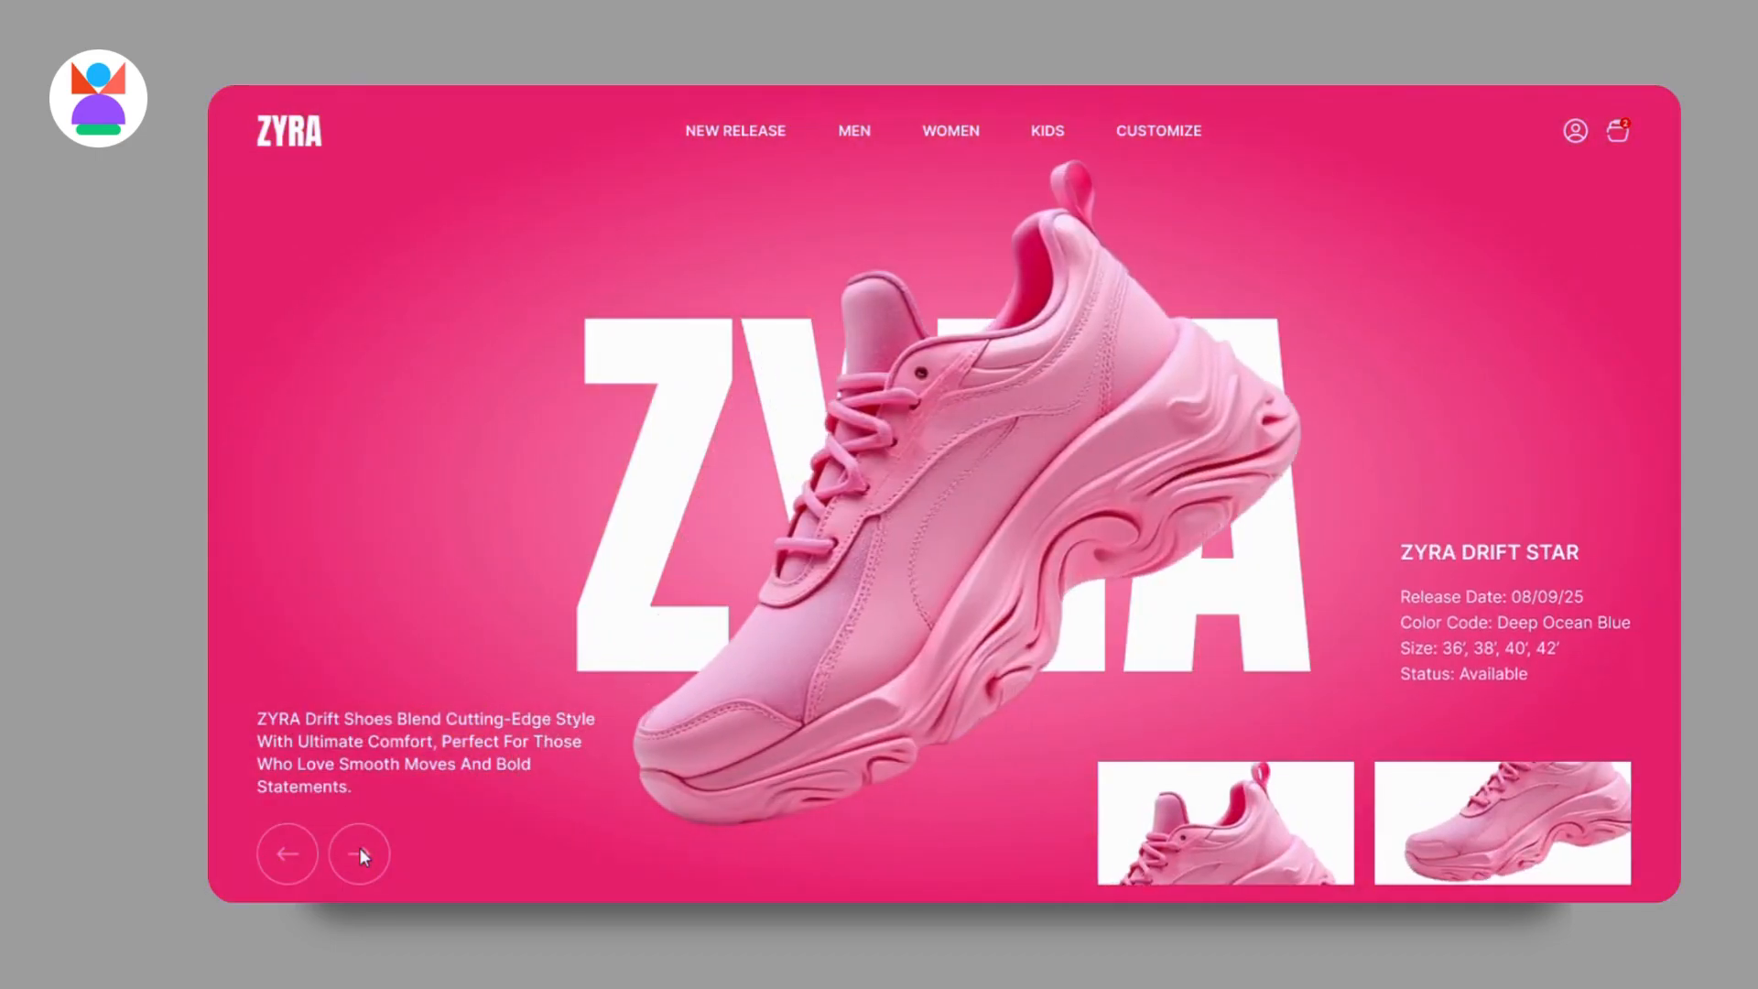
# Step backward through the ZYRA shoe carousel prototype to preview its colour variants
pyautogui.click(296, 854)
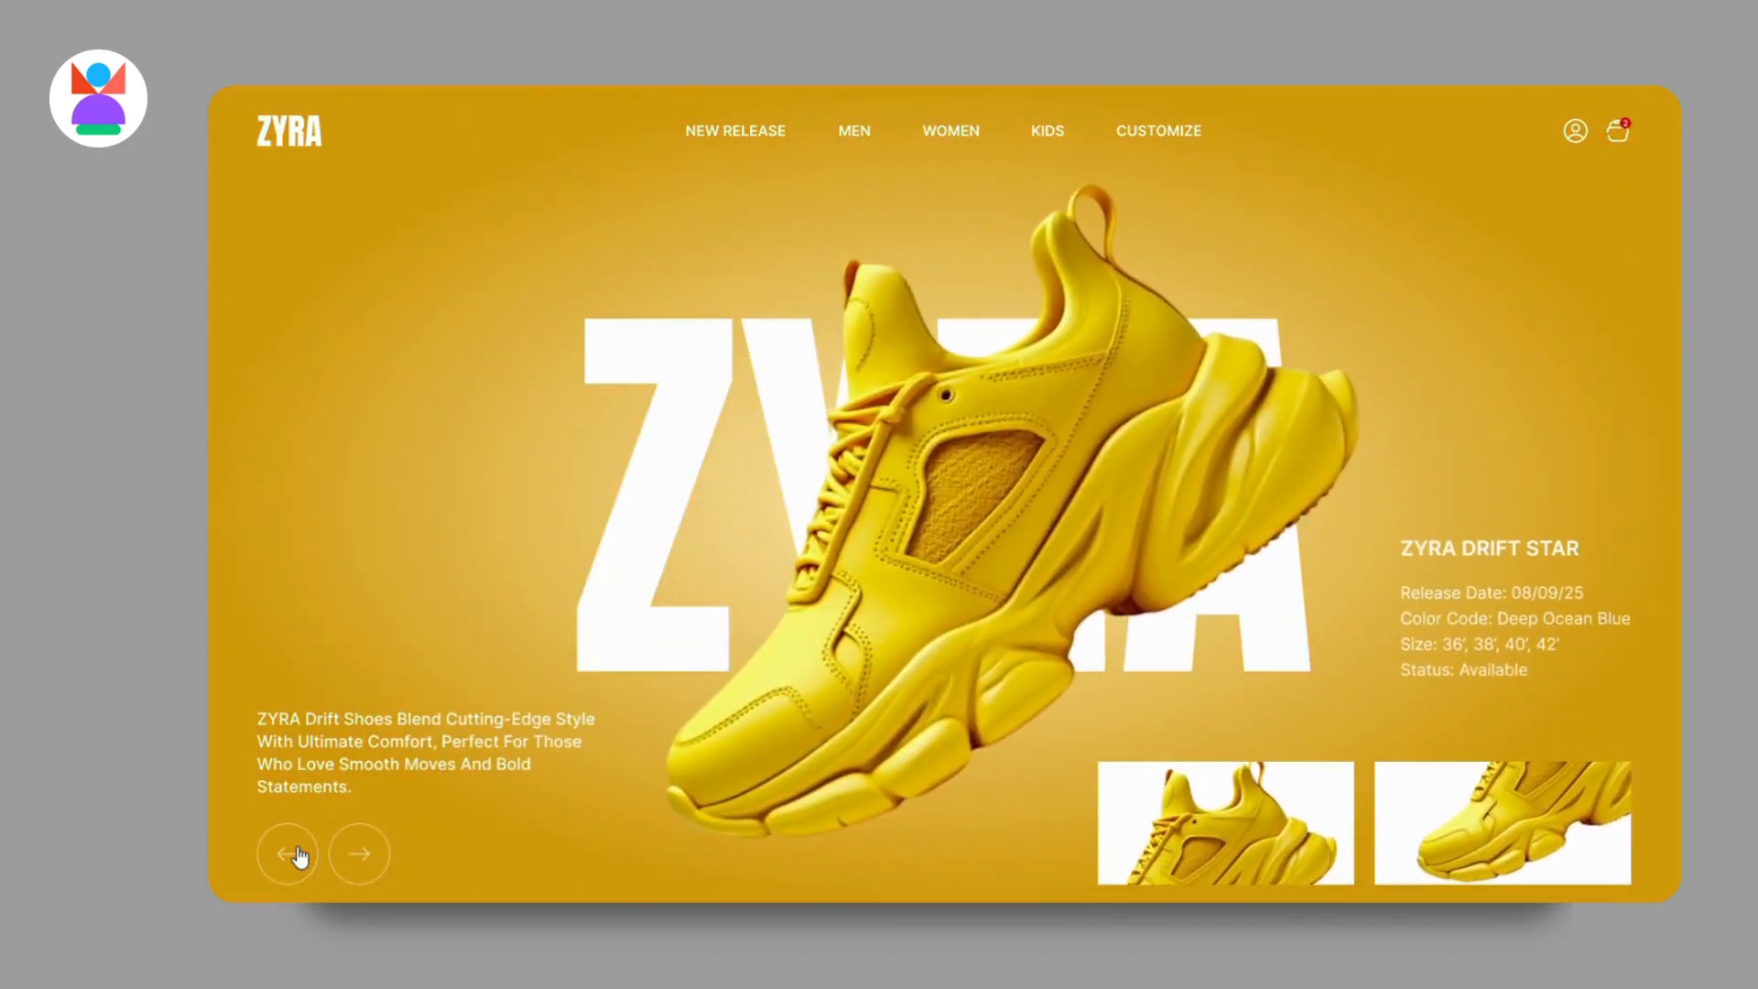
pyautogui.click(296, 853)
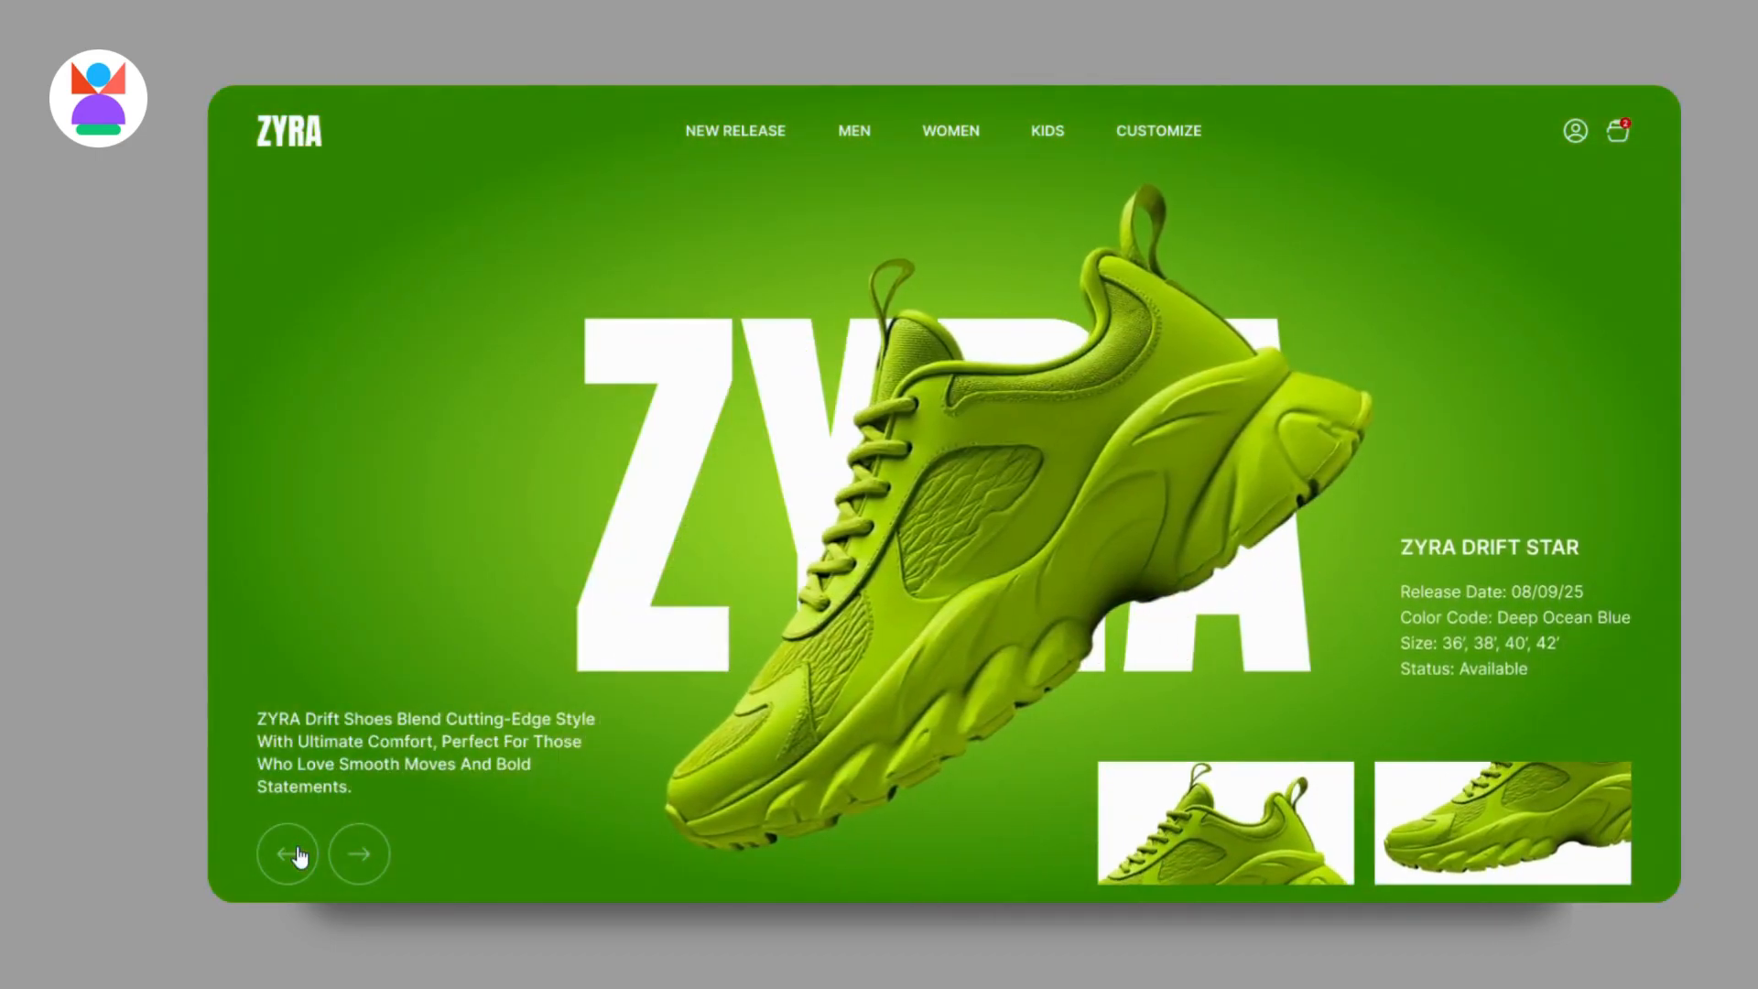
pyautogui.click(297, 854)
pyautogui.click(297, 853)
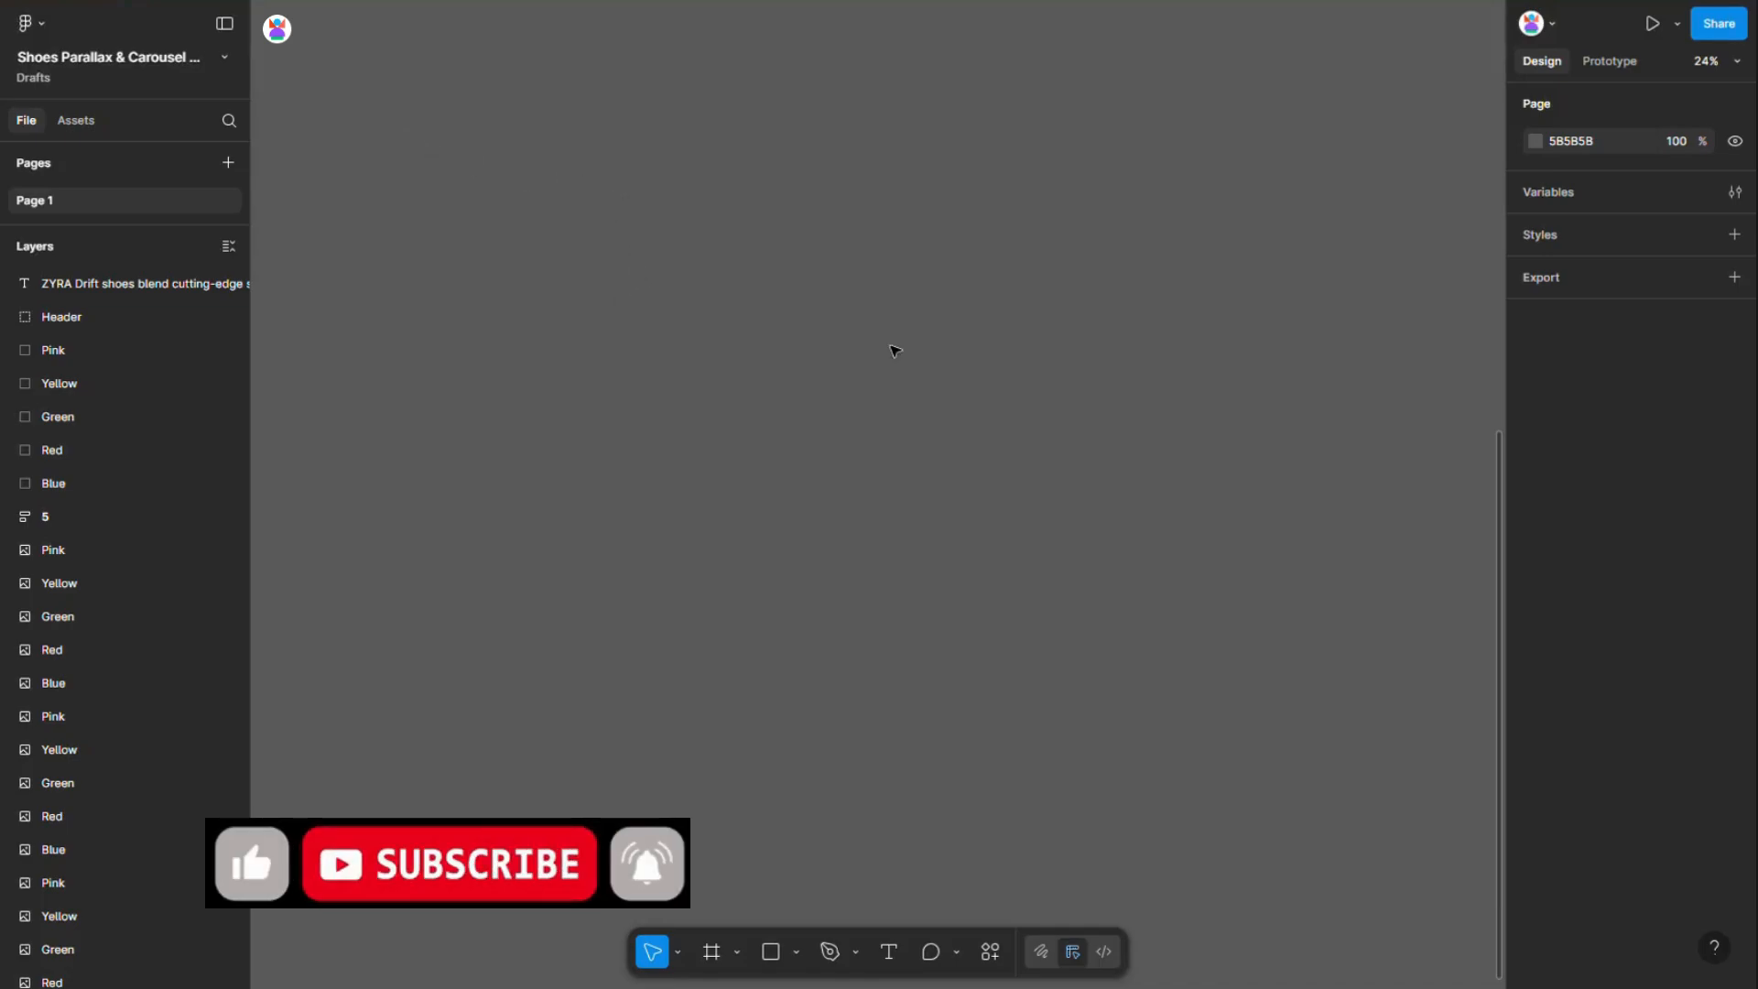
# Add a frame from the Desktop preset (1440 × 1024) to the canvas and set its height to 800
pyautogui.moveTo(730, 143); pyautogui.dragTo(734, 734)
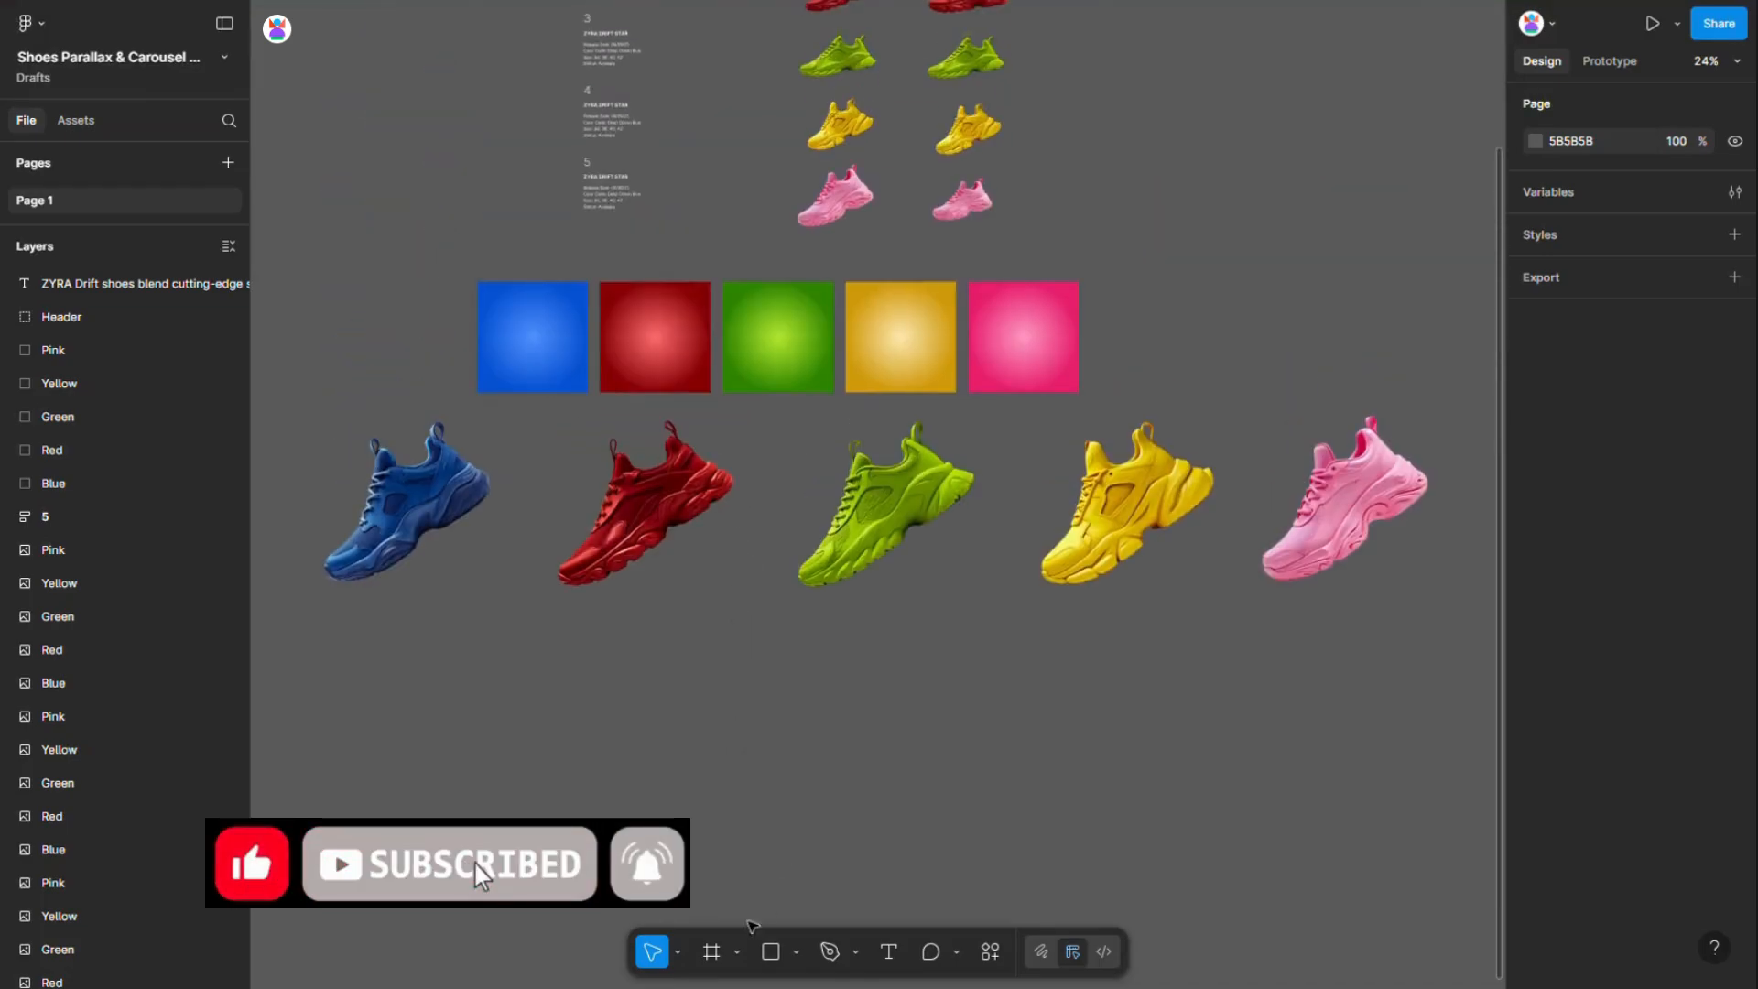
pyautogui.click(730, 953)
pyautogui.click(1559, 210)
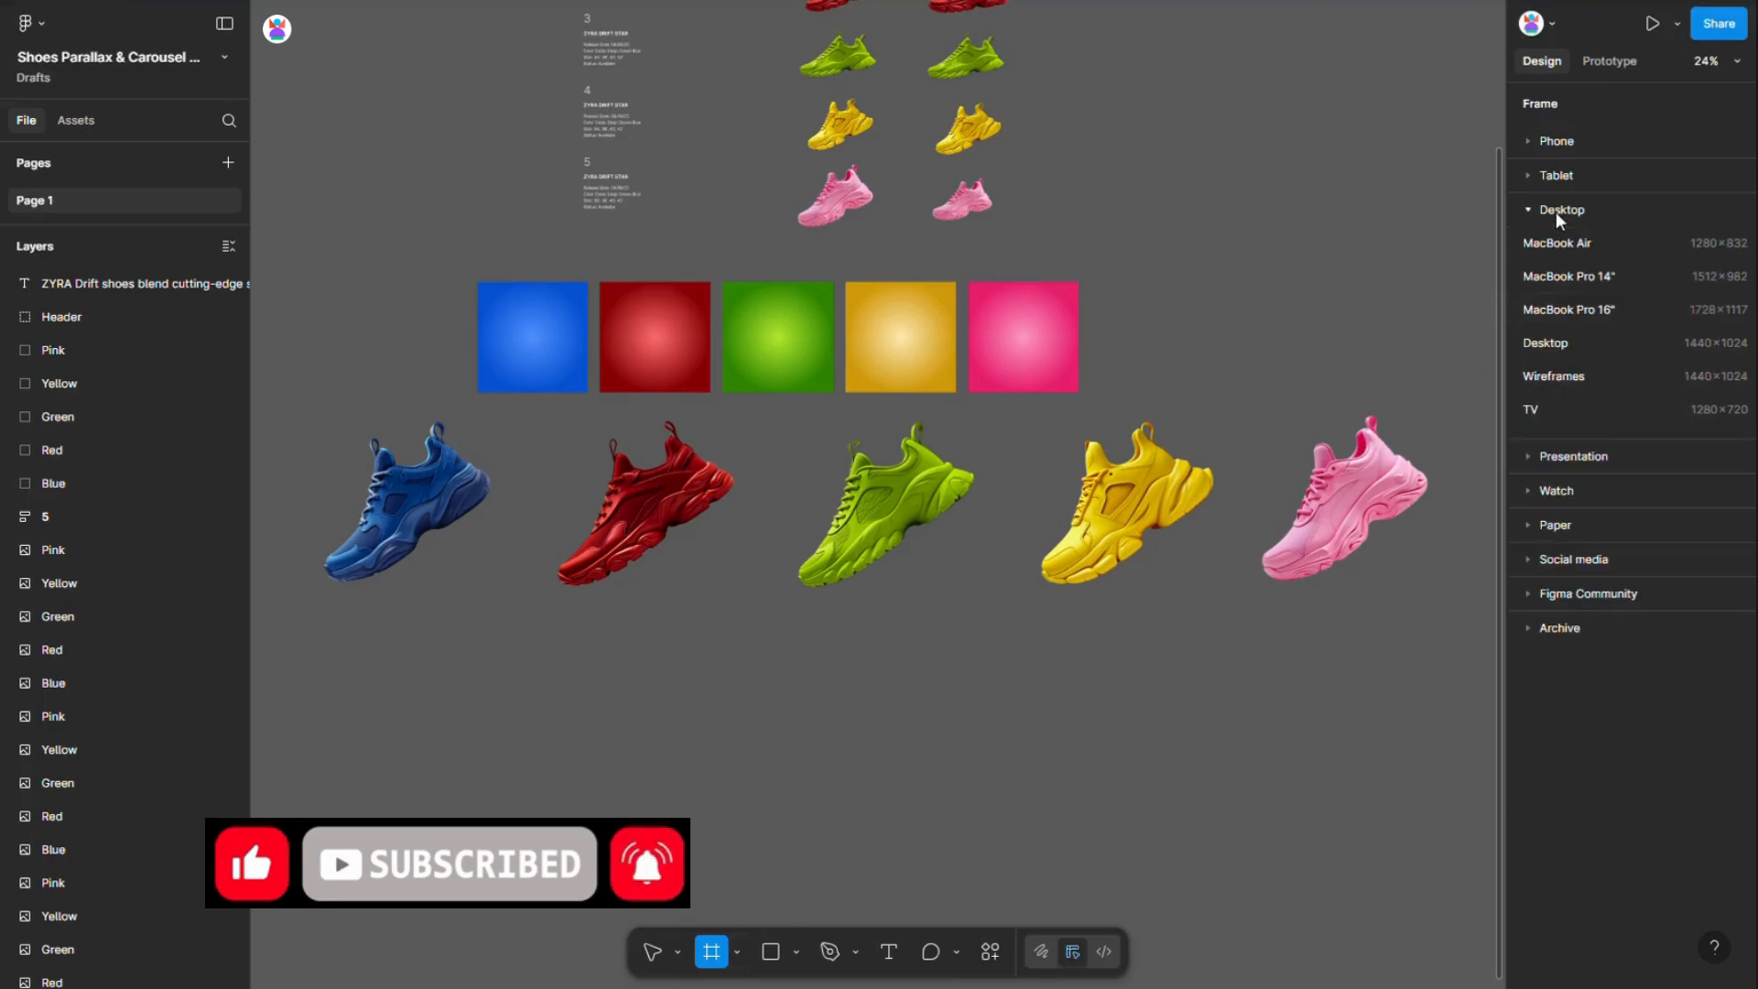
pyautogui.click(1546, 343)
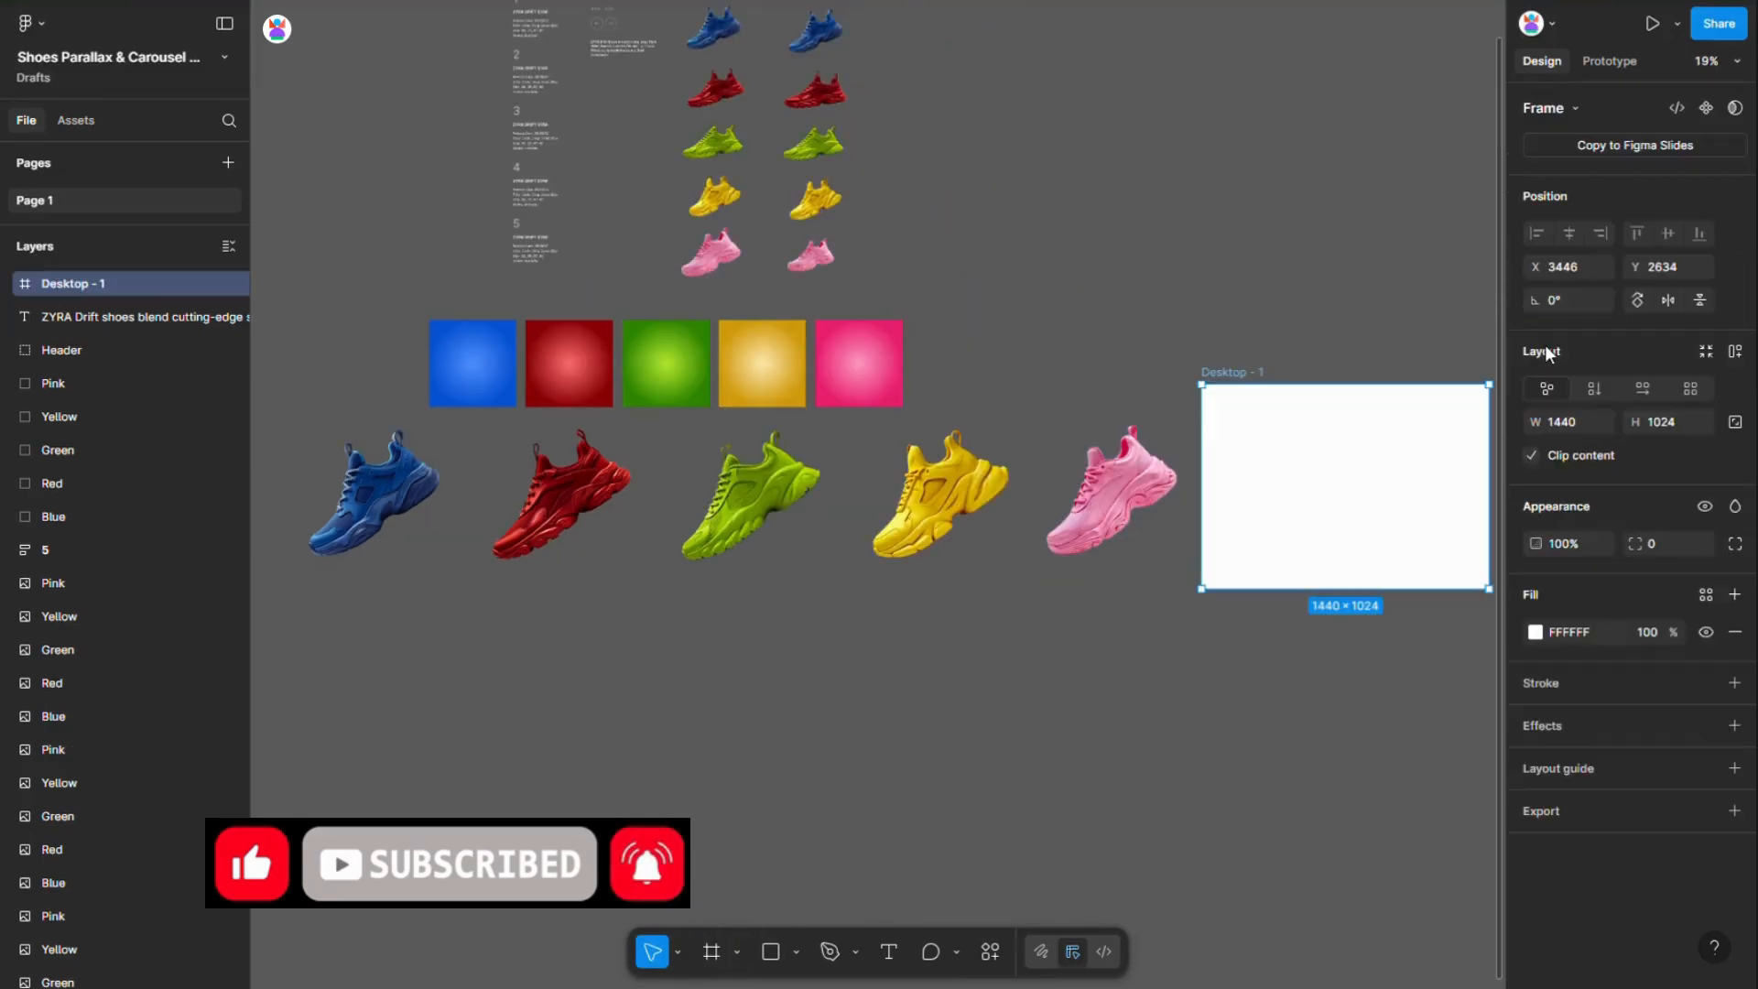
pyautogui.click(1672, 422)
pyautogui.write('800')
pyautogui.press('Return')
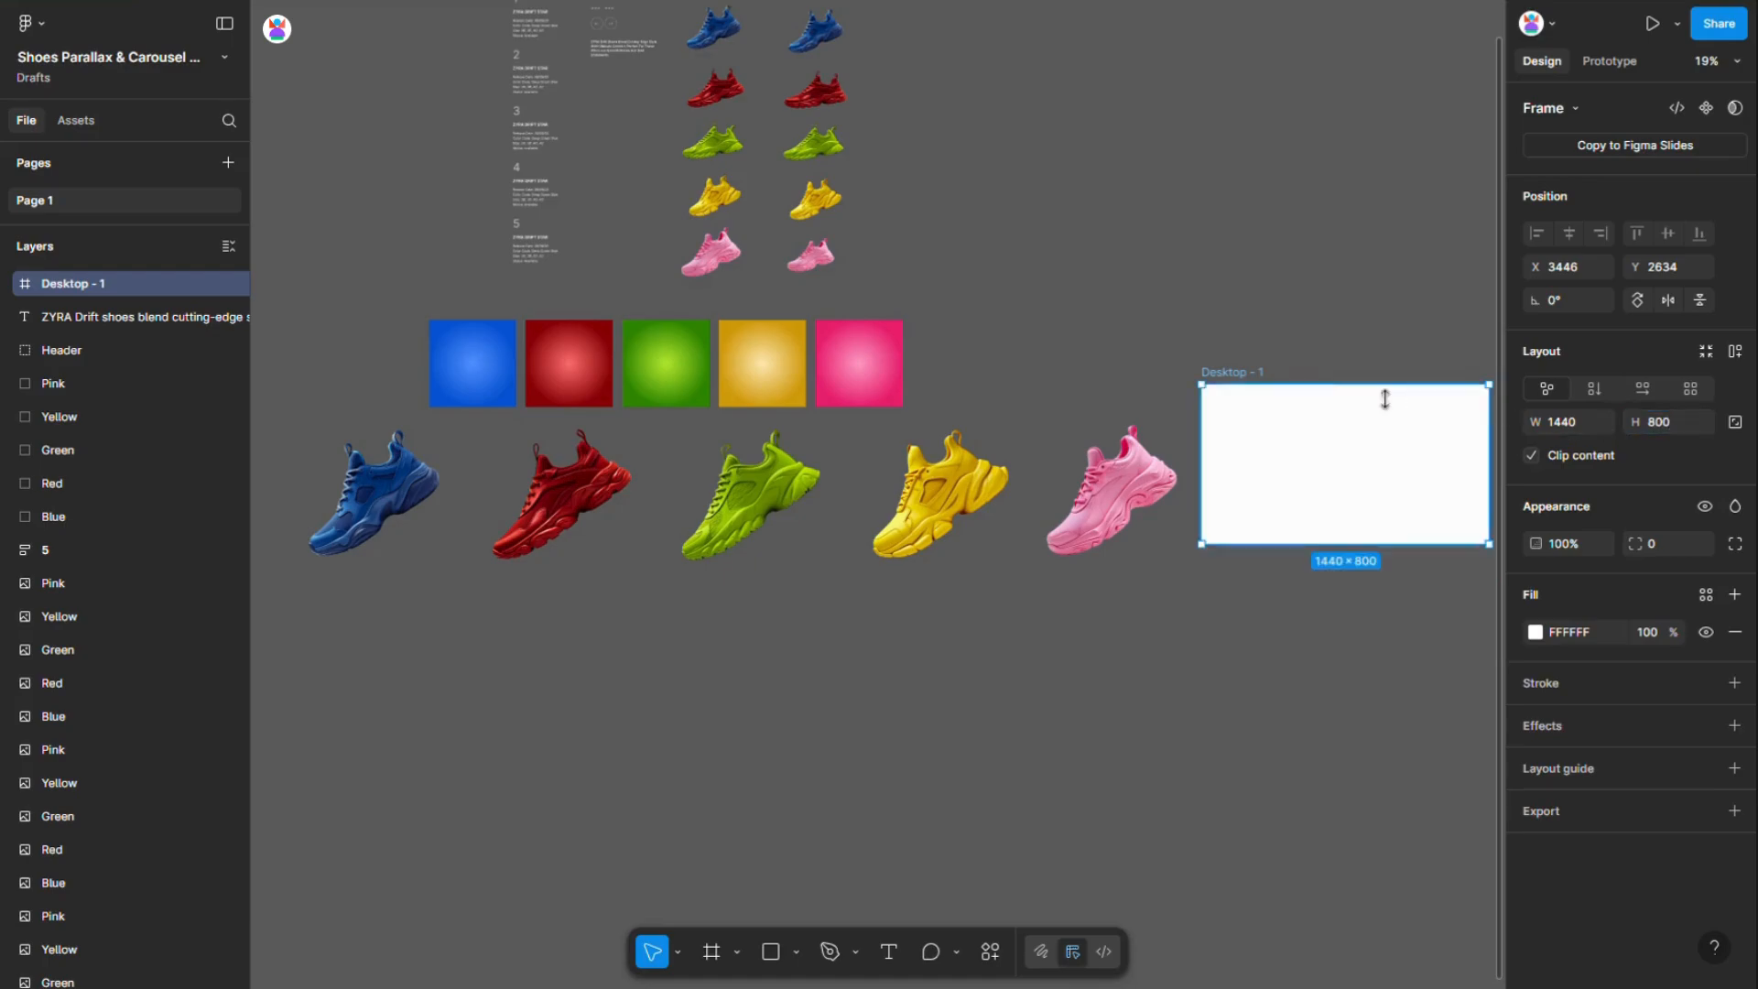
# Rename the new desktop frame as 0 and move it below the row of large shoe images
pyautogui.doubleClick(1252, 373)
pyautogui.write('0')
pyautogui.click(1315, 318)
pyautogui.moveTo(1345, 416); pyautogui.dragTo(641, 647)
# Copy the radial gradient fill from the blue square and apply it to frame 0 as its background
pyautogui.click(482, 361)
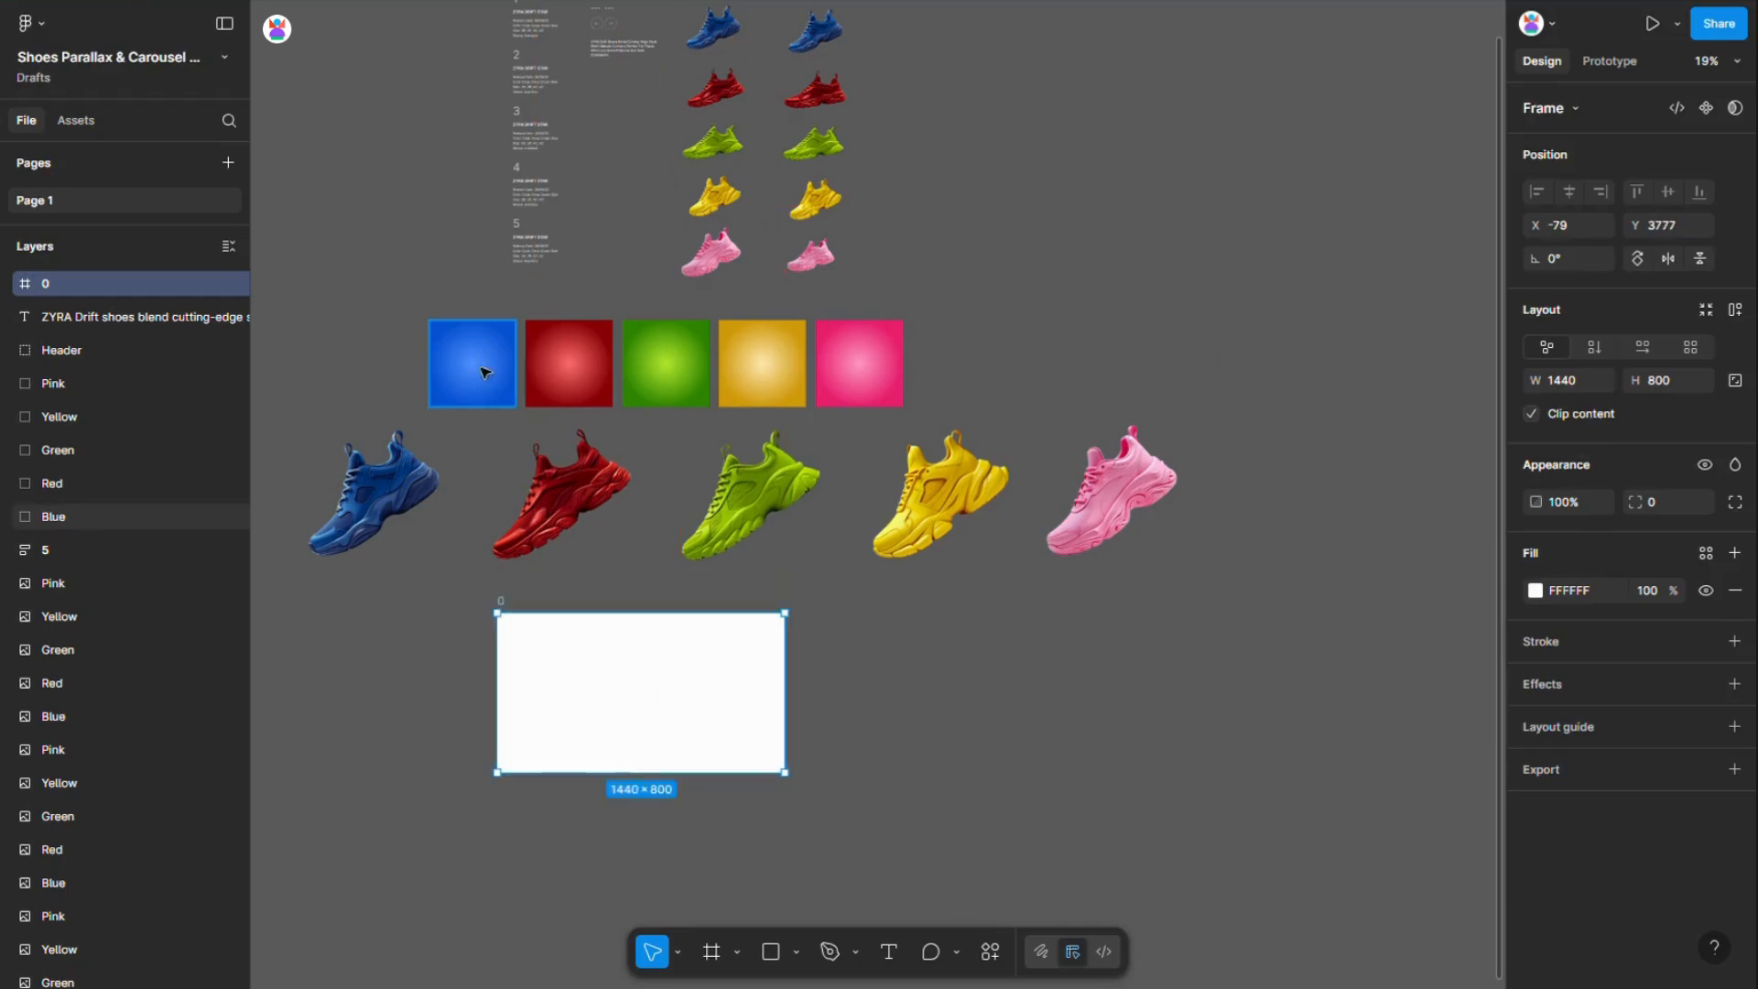
pyautogui.click(1695, 530)
pyautogui.click(1695, 530)
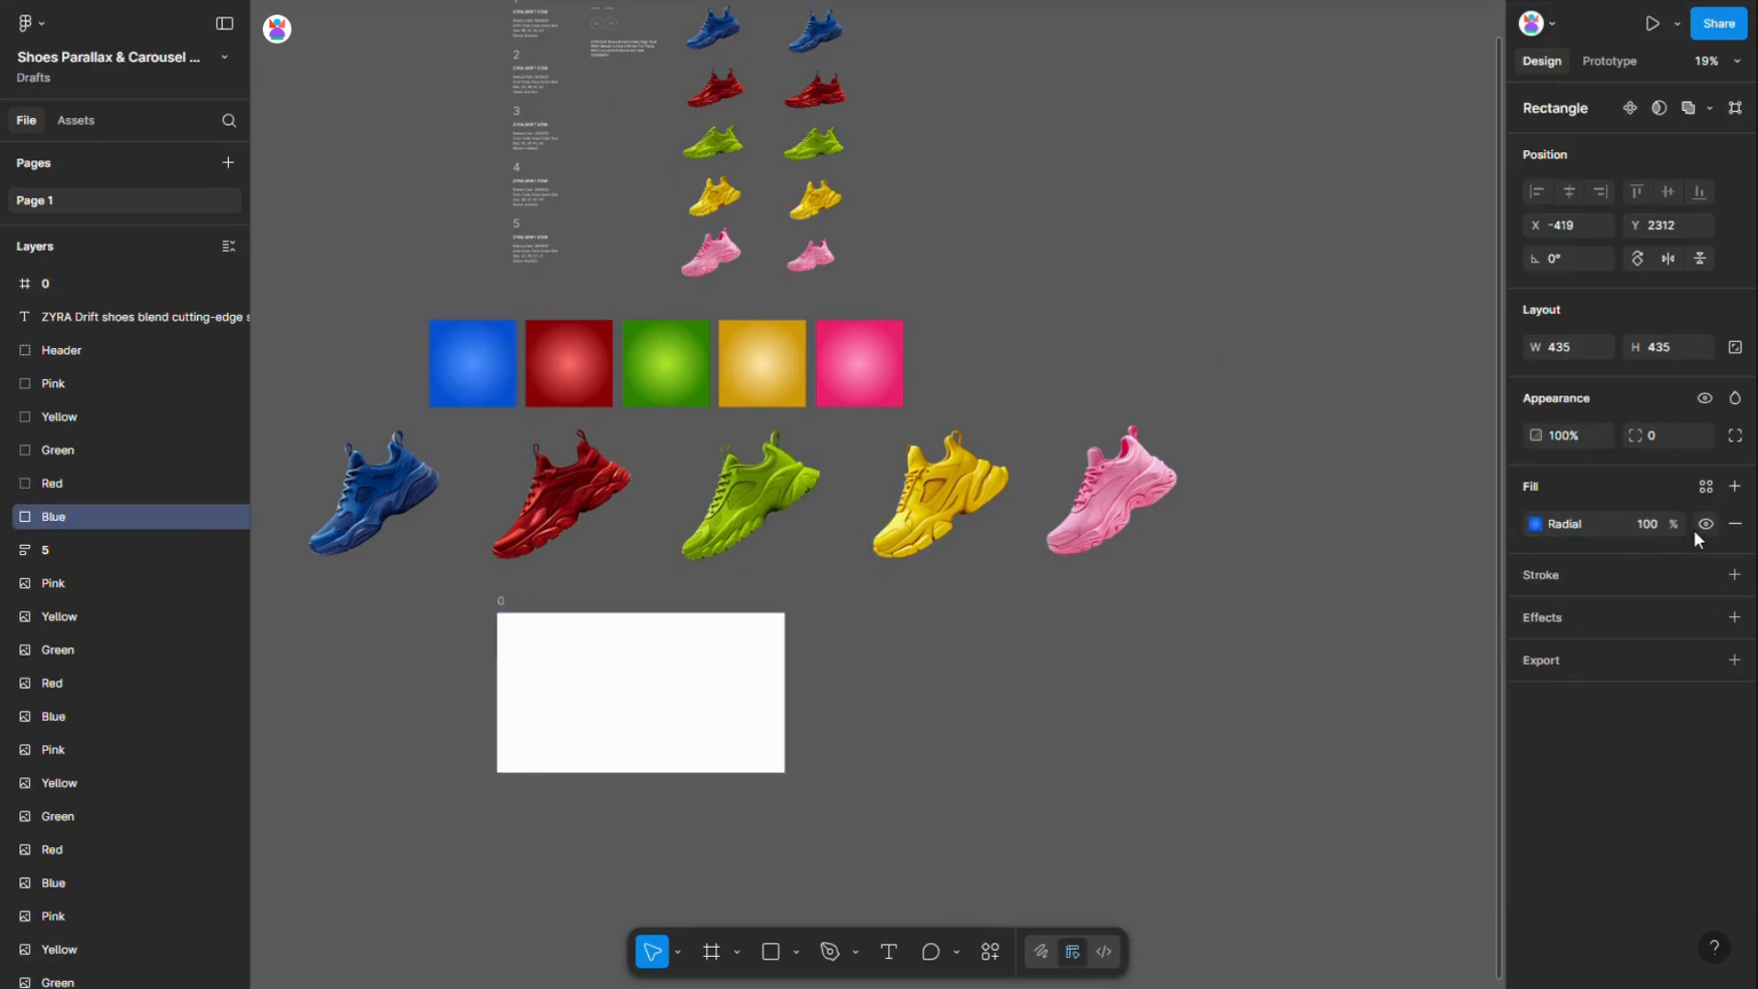
pyautogui.click(718, 711)
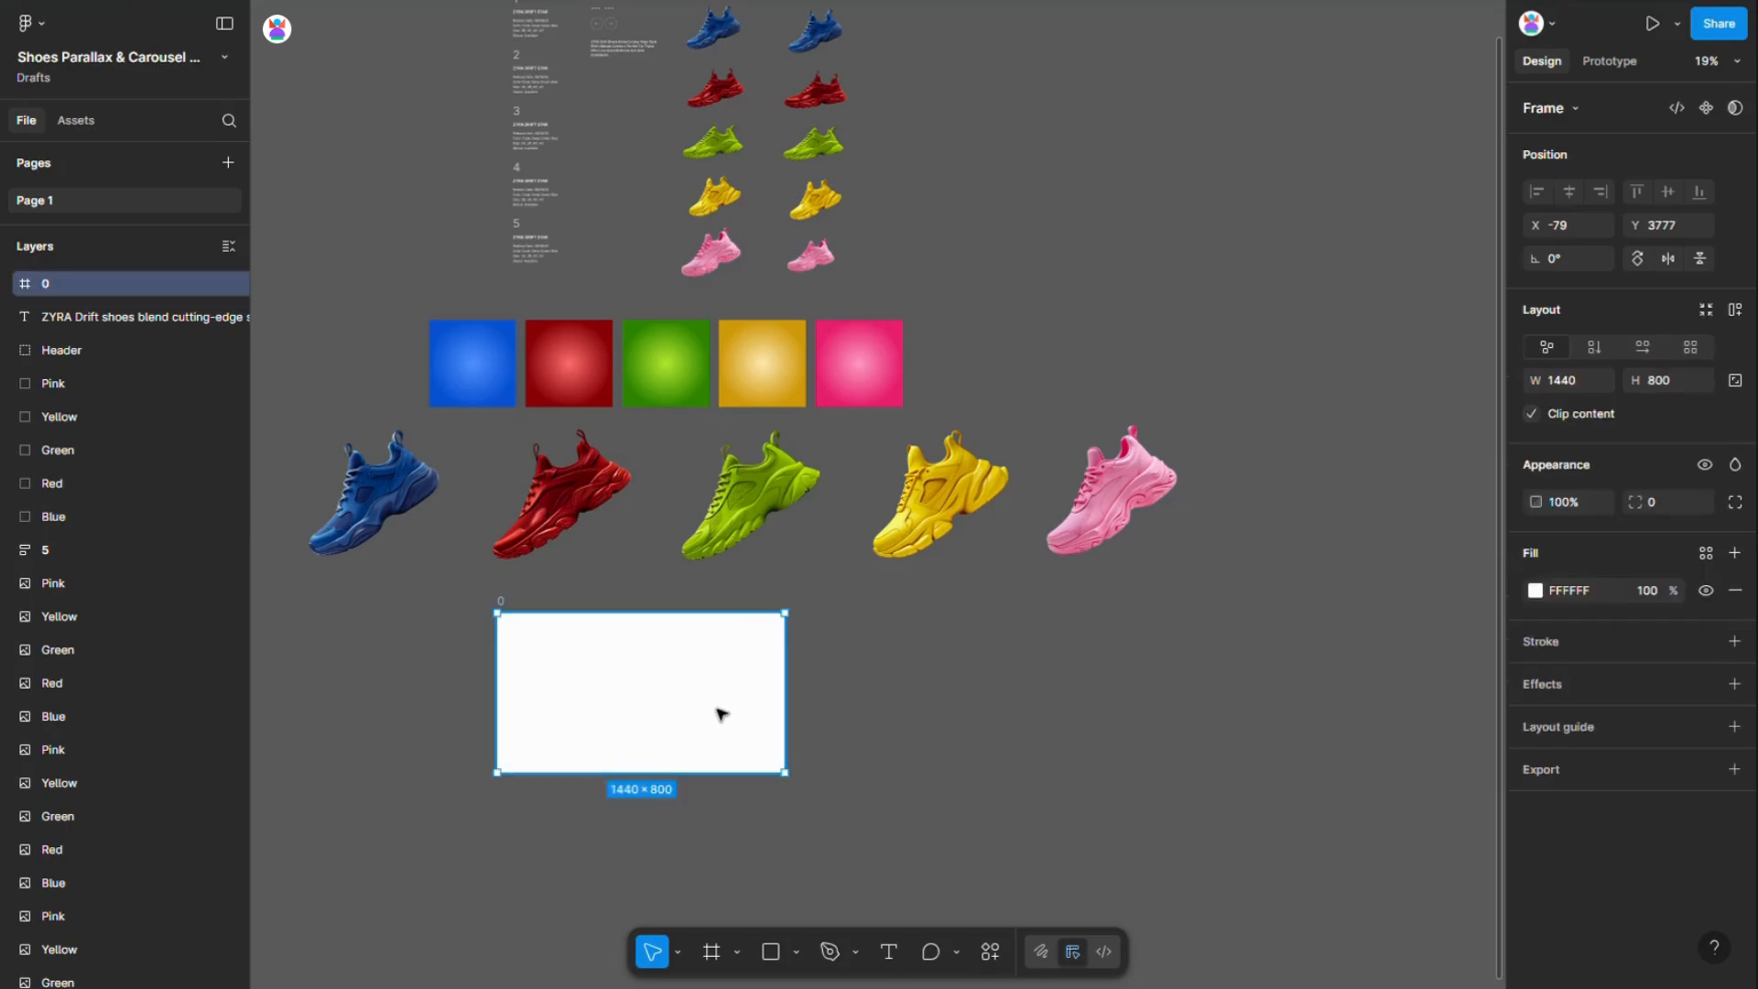
pyautogui.hotkey('ctrl', 'v')
pyautogui.scroll(-2, 861, 719)
pyautogui.click(852, 718)
# Add the text ZYRA inside frame 0 and set its font to Anton
pyautogui.scroll(3, 424, 651)
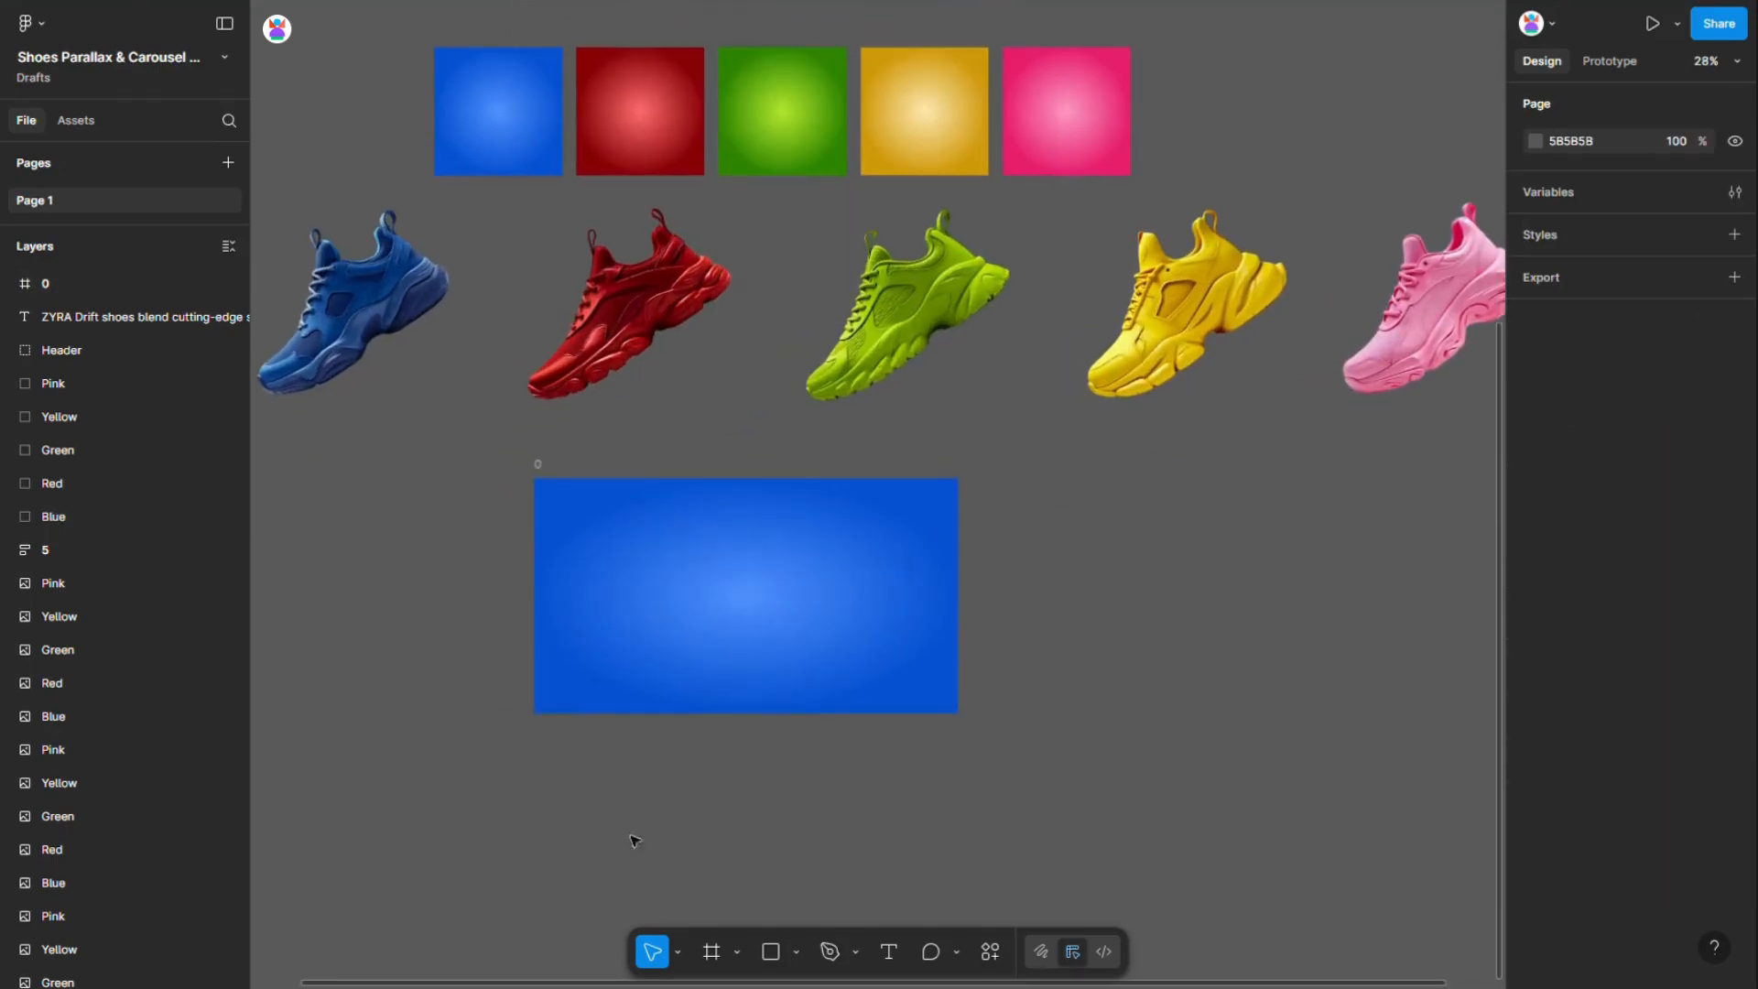
pyautogui.click(889, 953)
pyautogui.scroll(10, 705, 604)
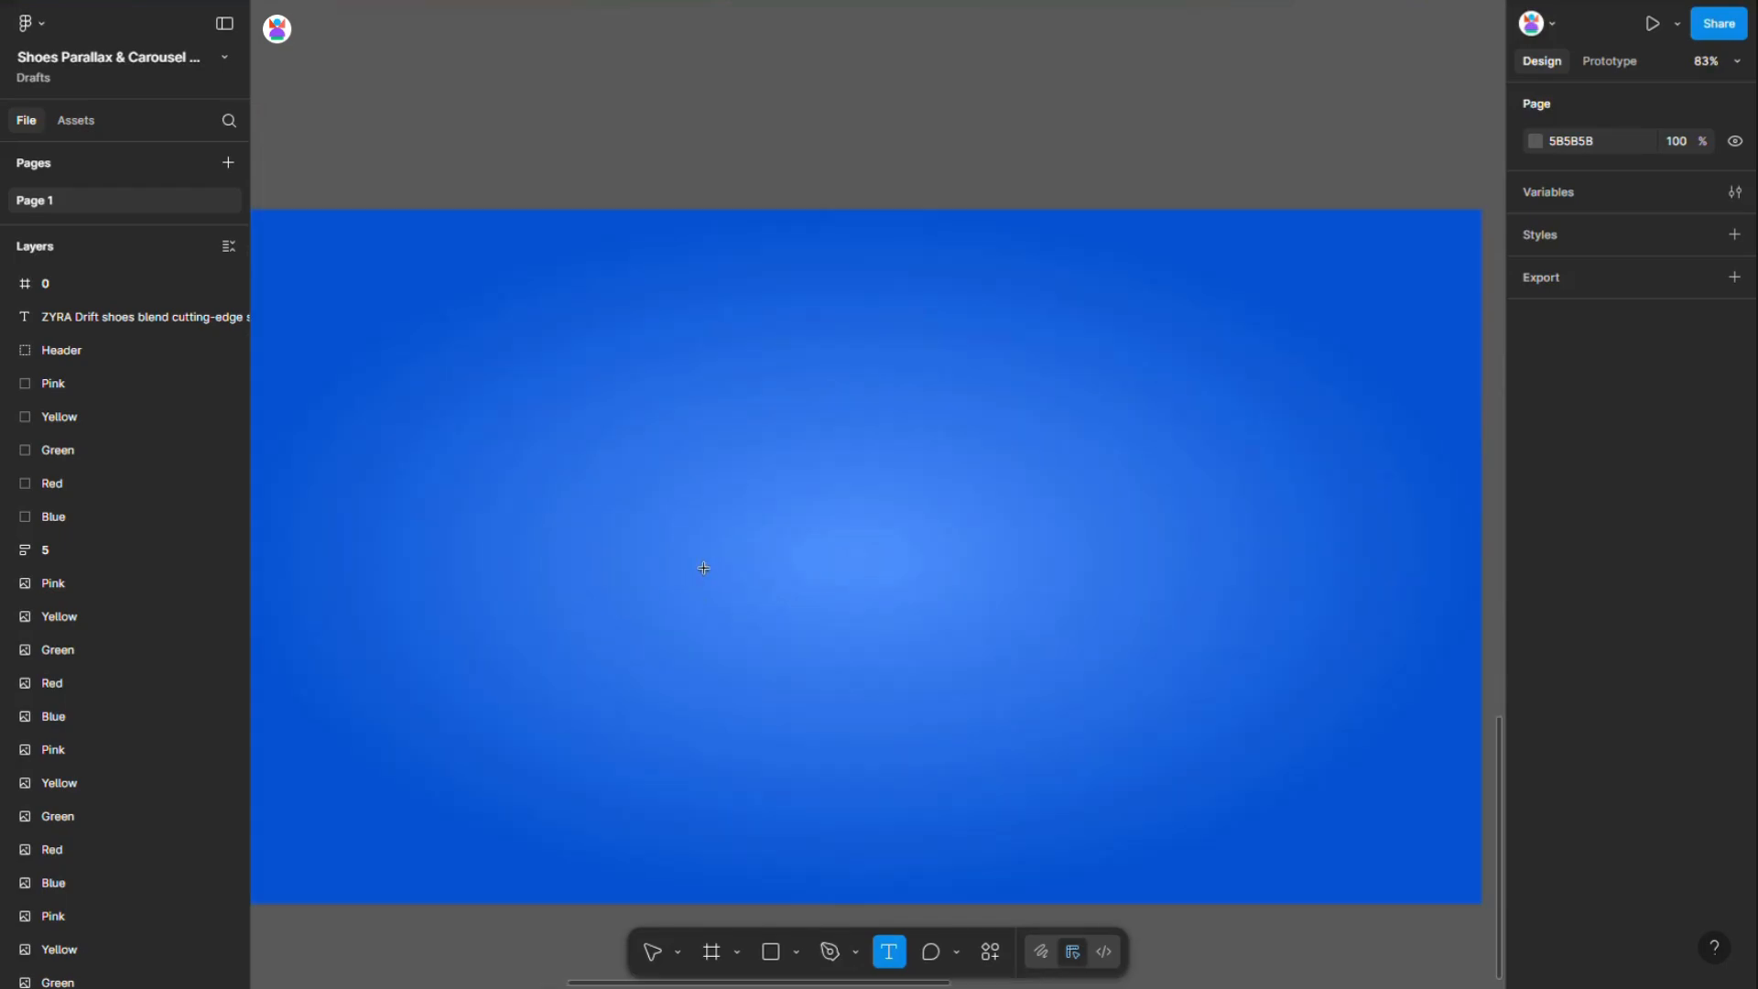
pyautogui.click(709, 522)
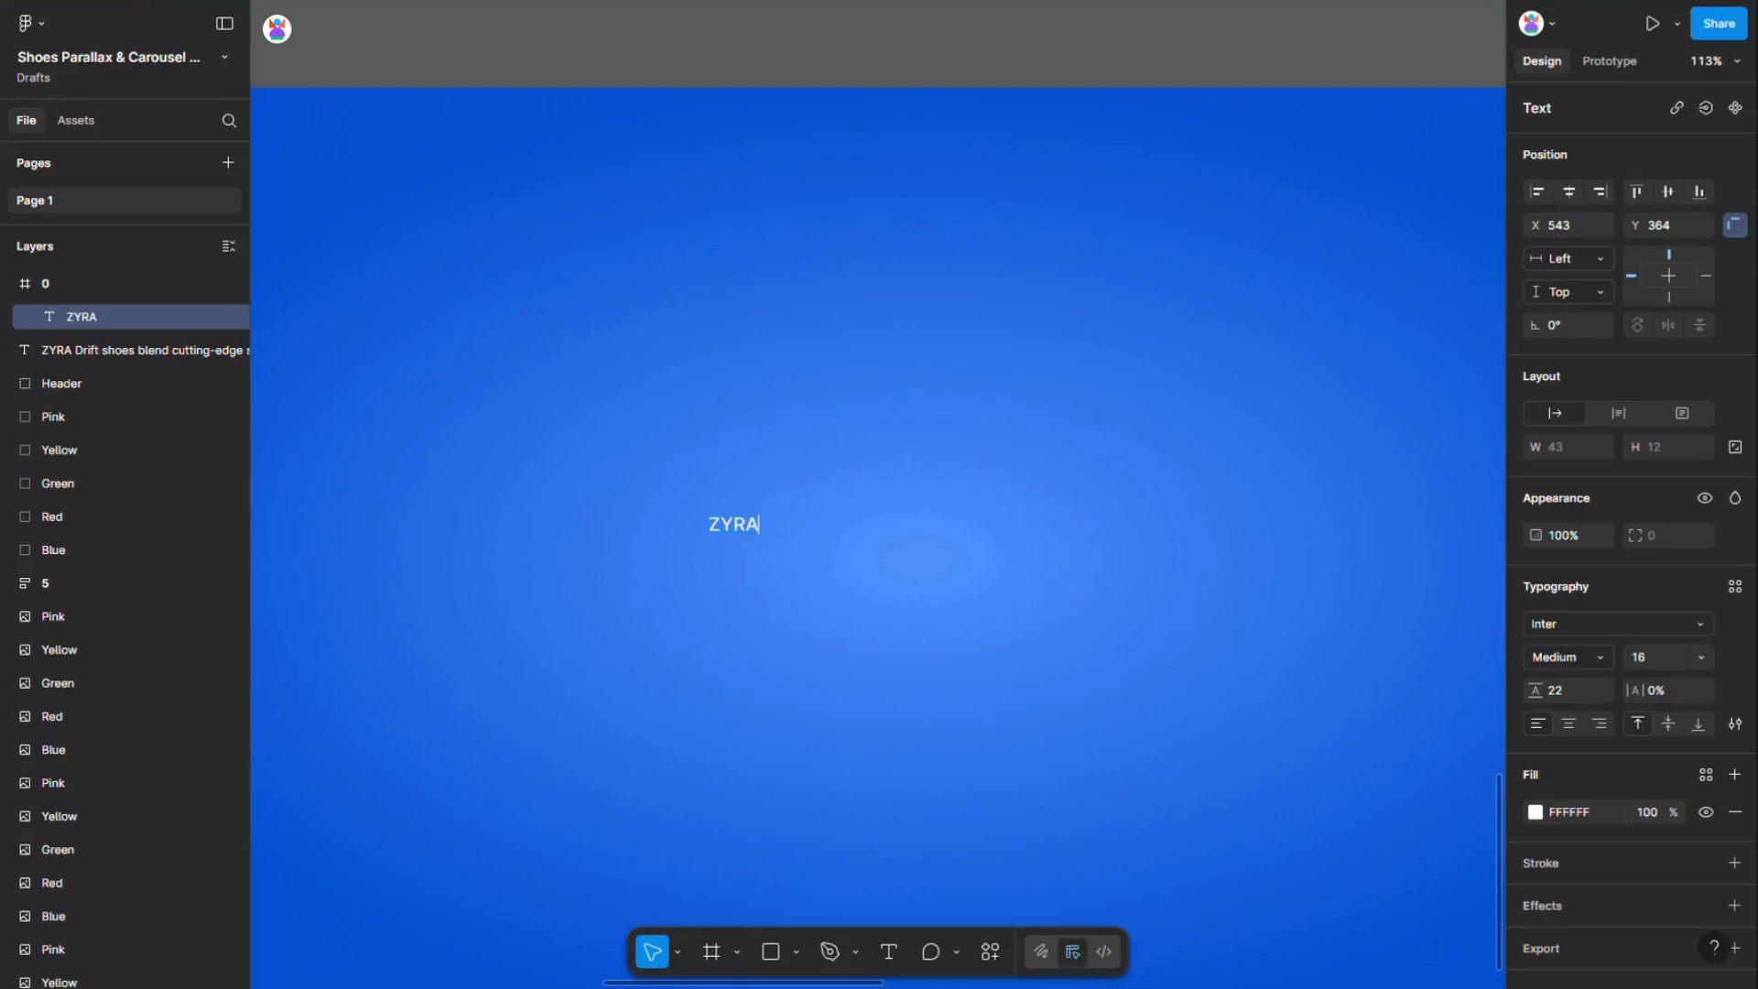
pyautogui.click(1568, 621)
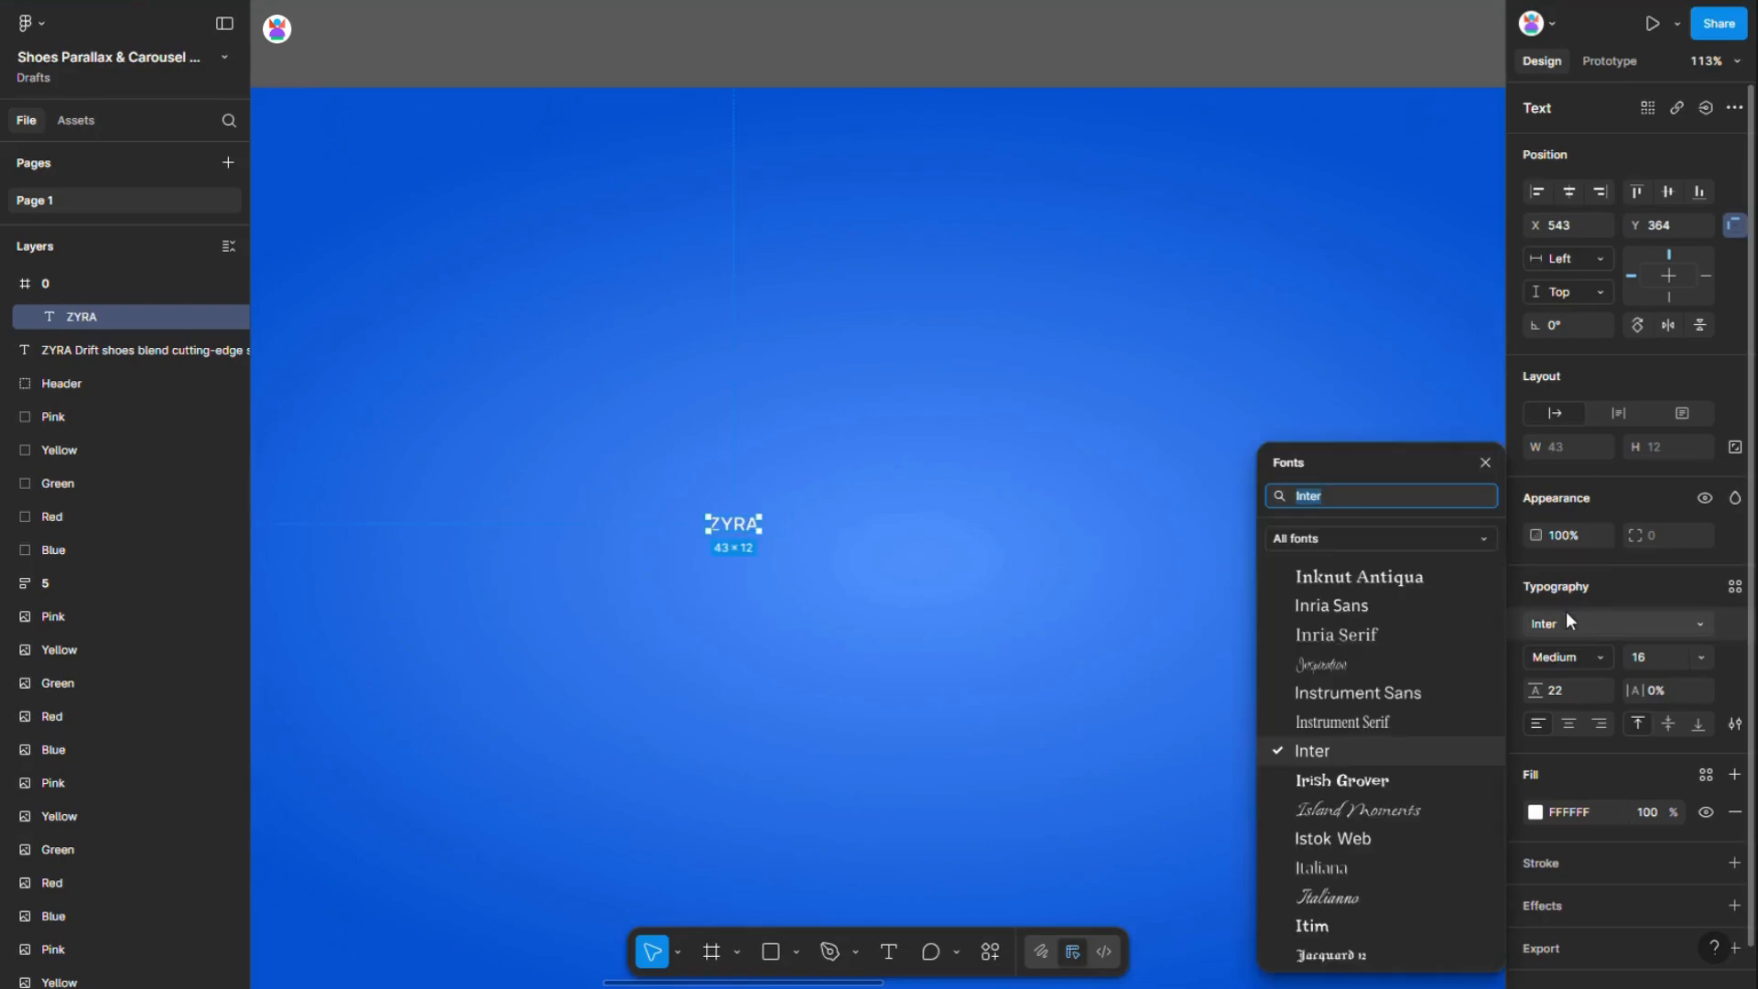
pyautogui.write('ant')
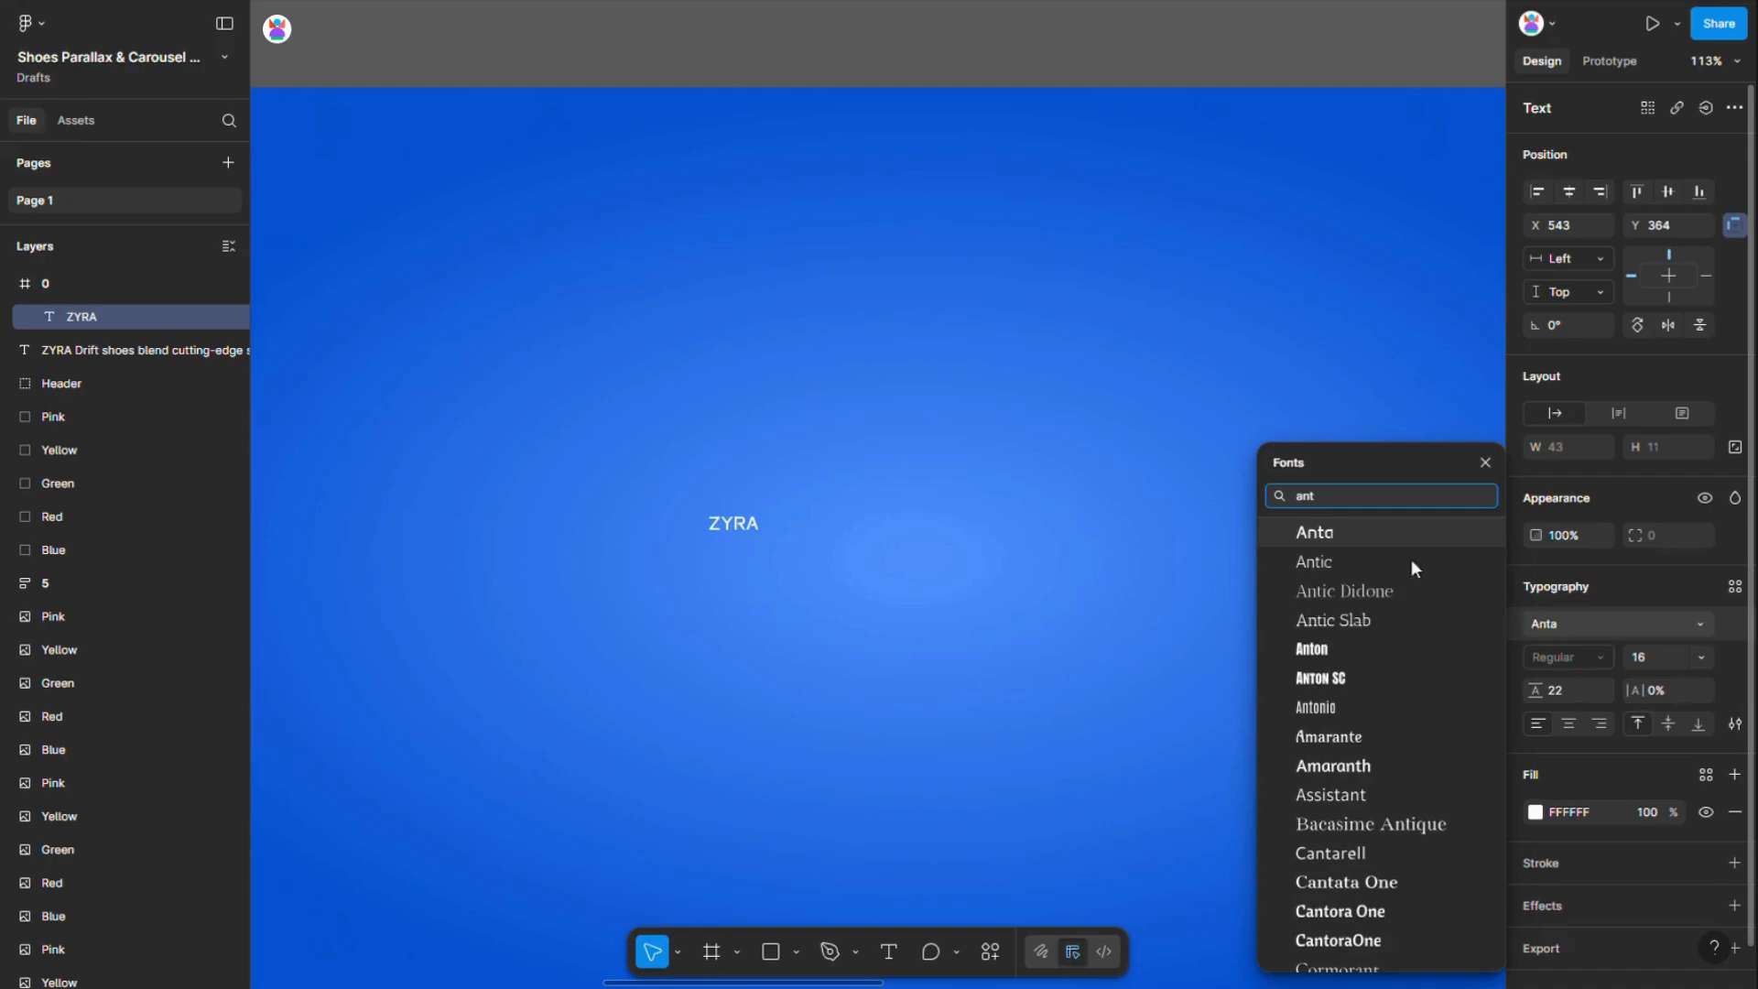
pyautogui.click(1314, 649)
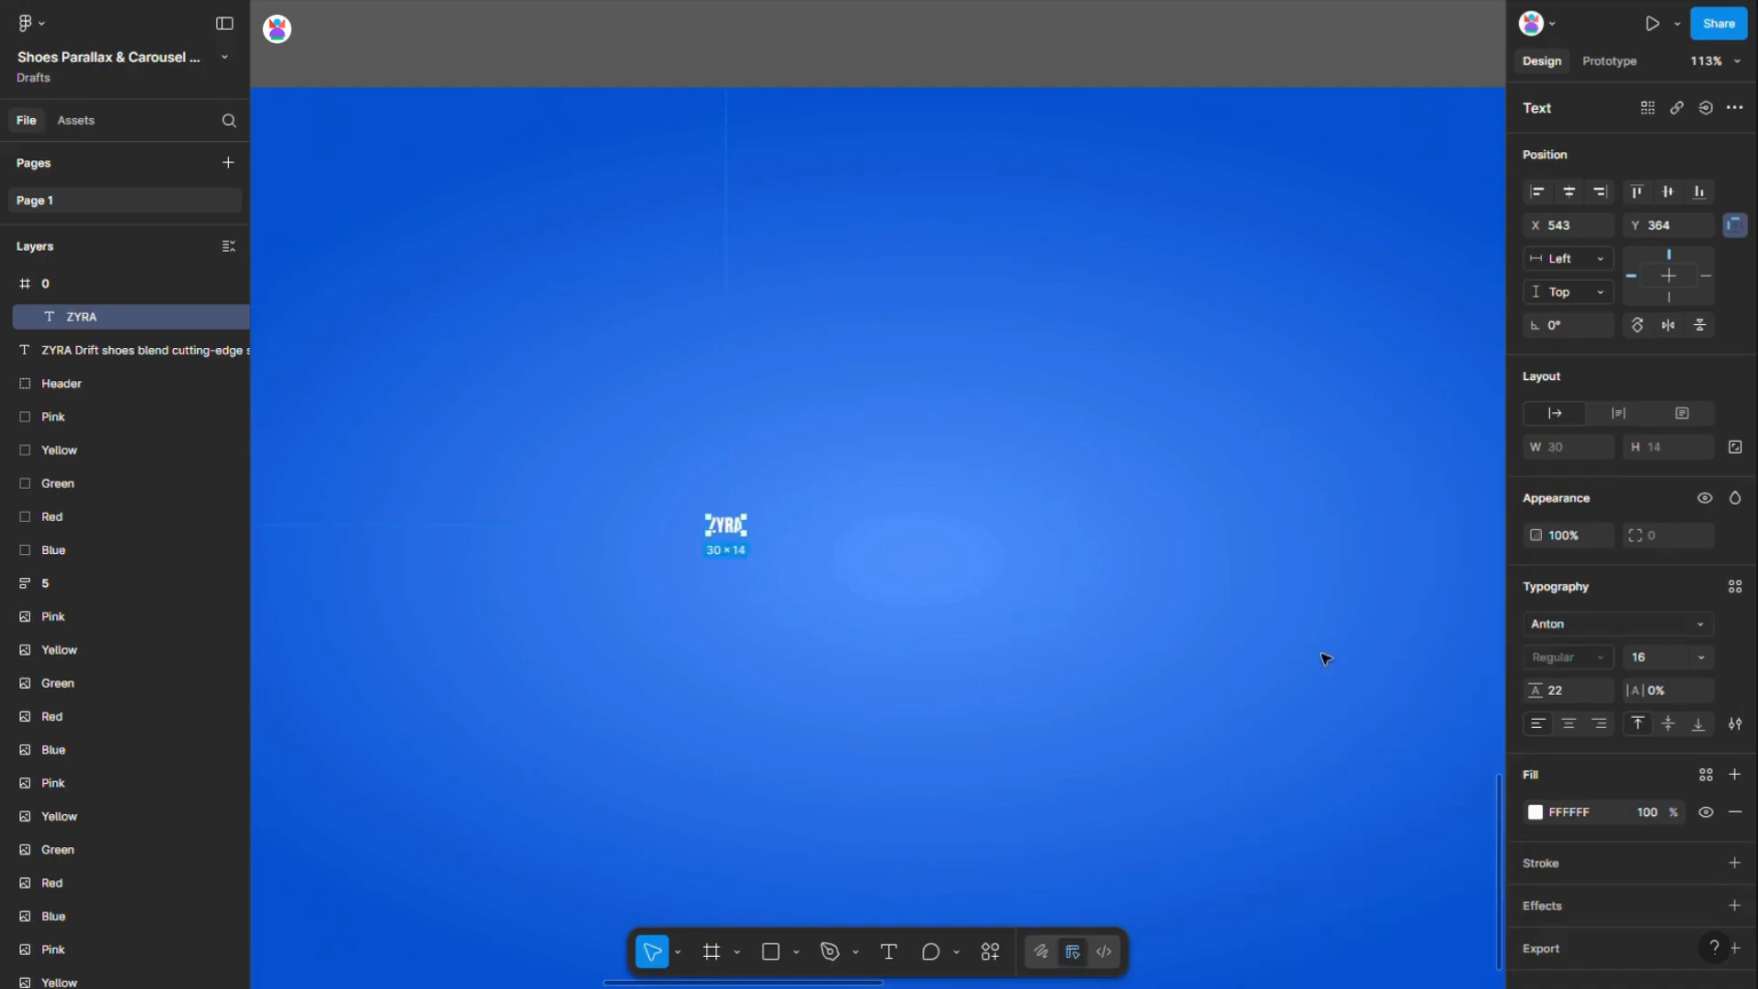
# Set the ZYRA text's font size to 400 and centre it horizontally and vertically in the frame
pyautogui.click(1663, 662)
pyautogui.write('400')
pyautogui.press('Return')
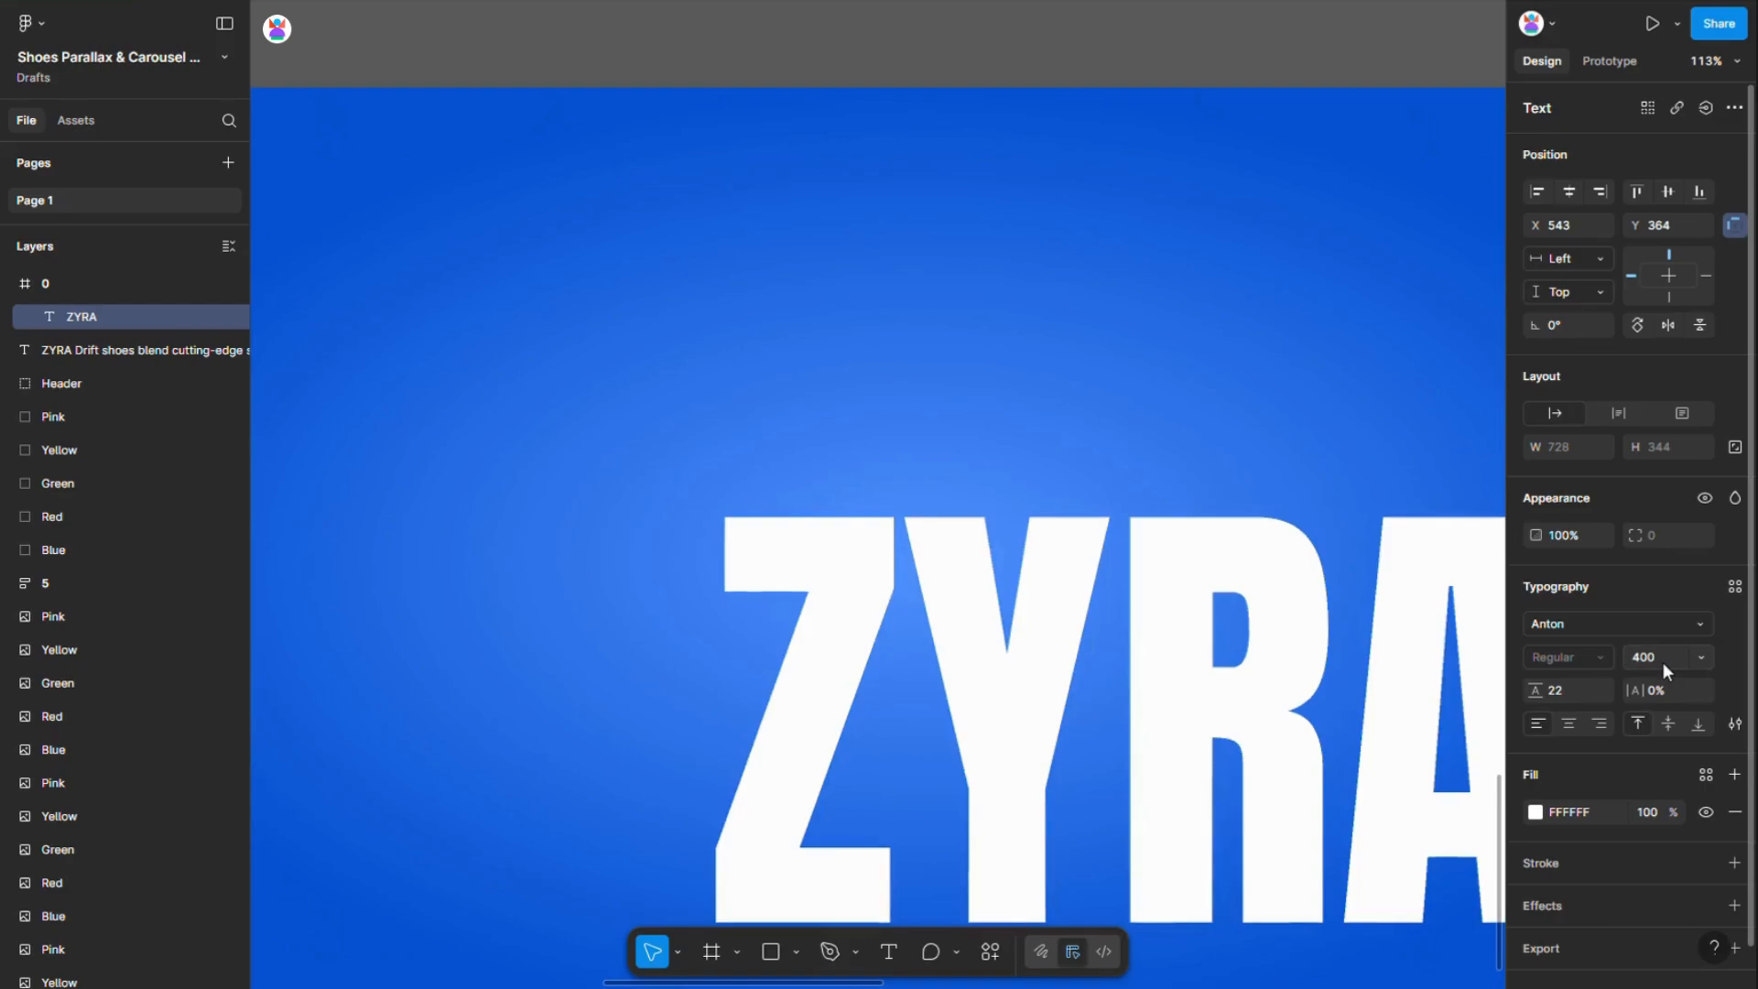
pyautogui.scroll(-5, 595, 494)
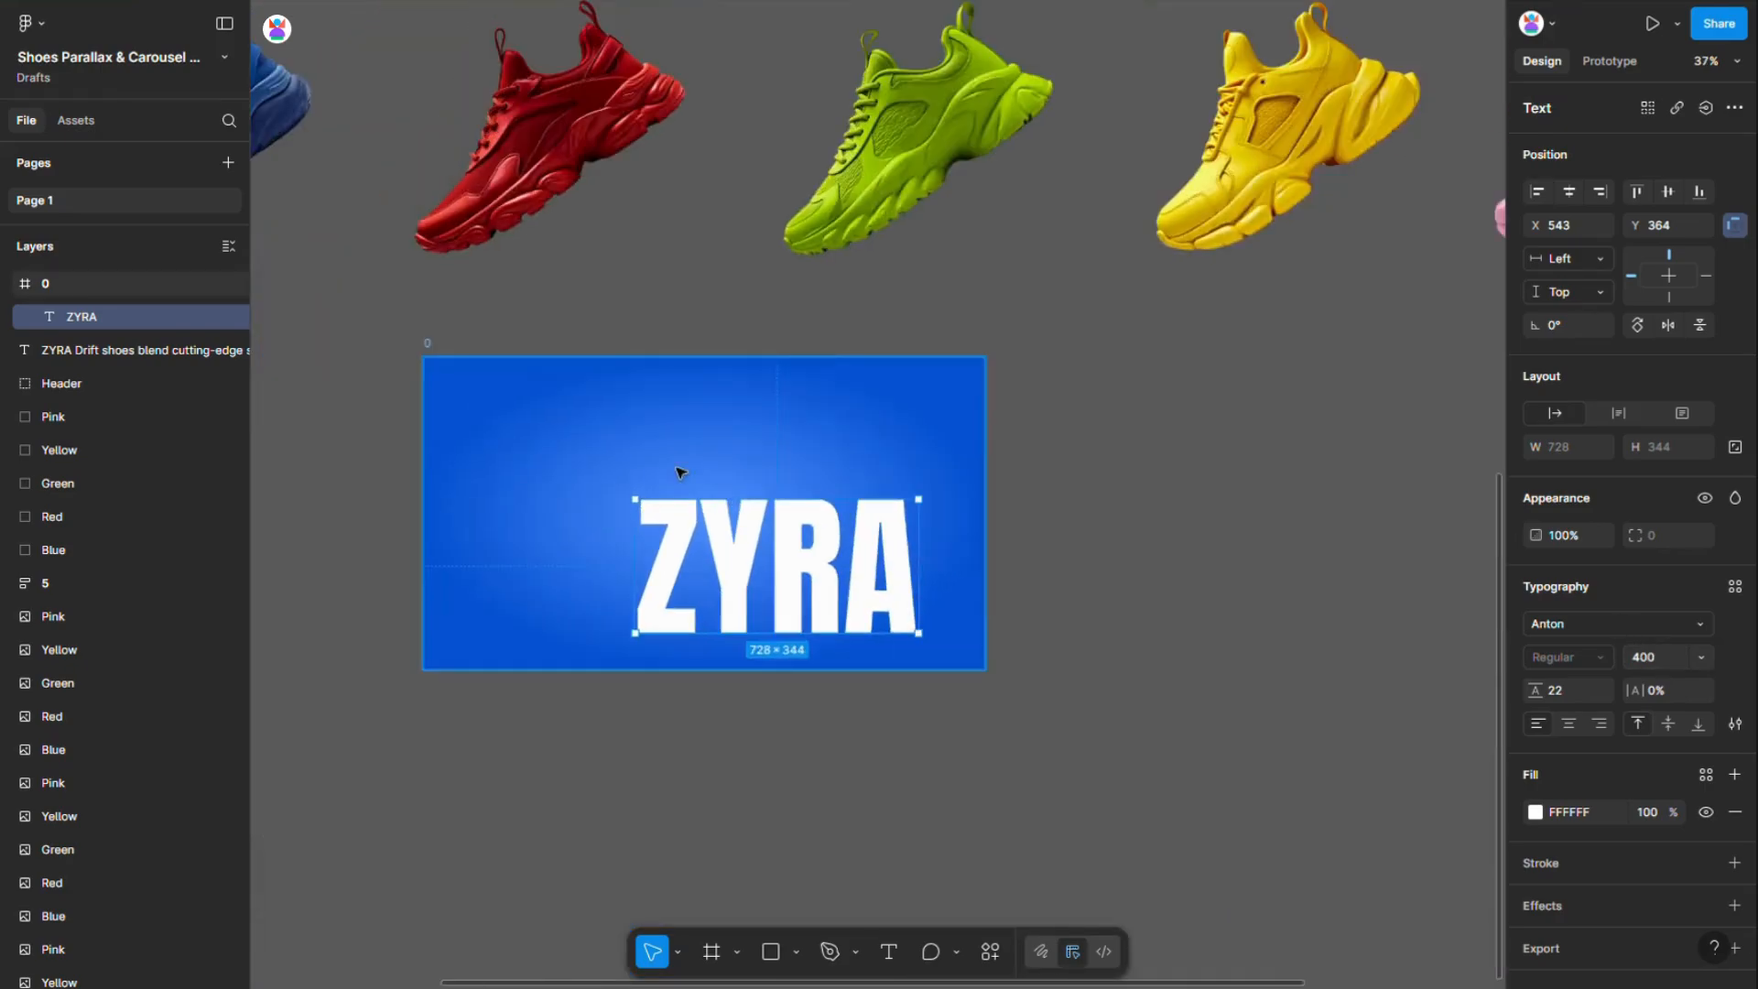
pyautogui.click(1570, 193)
pyautogui.click(1668, 191)
pyautogui.scroll(-3, 957, 766)
pyautogui.click(1054, 753)
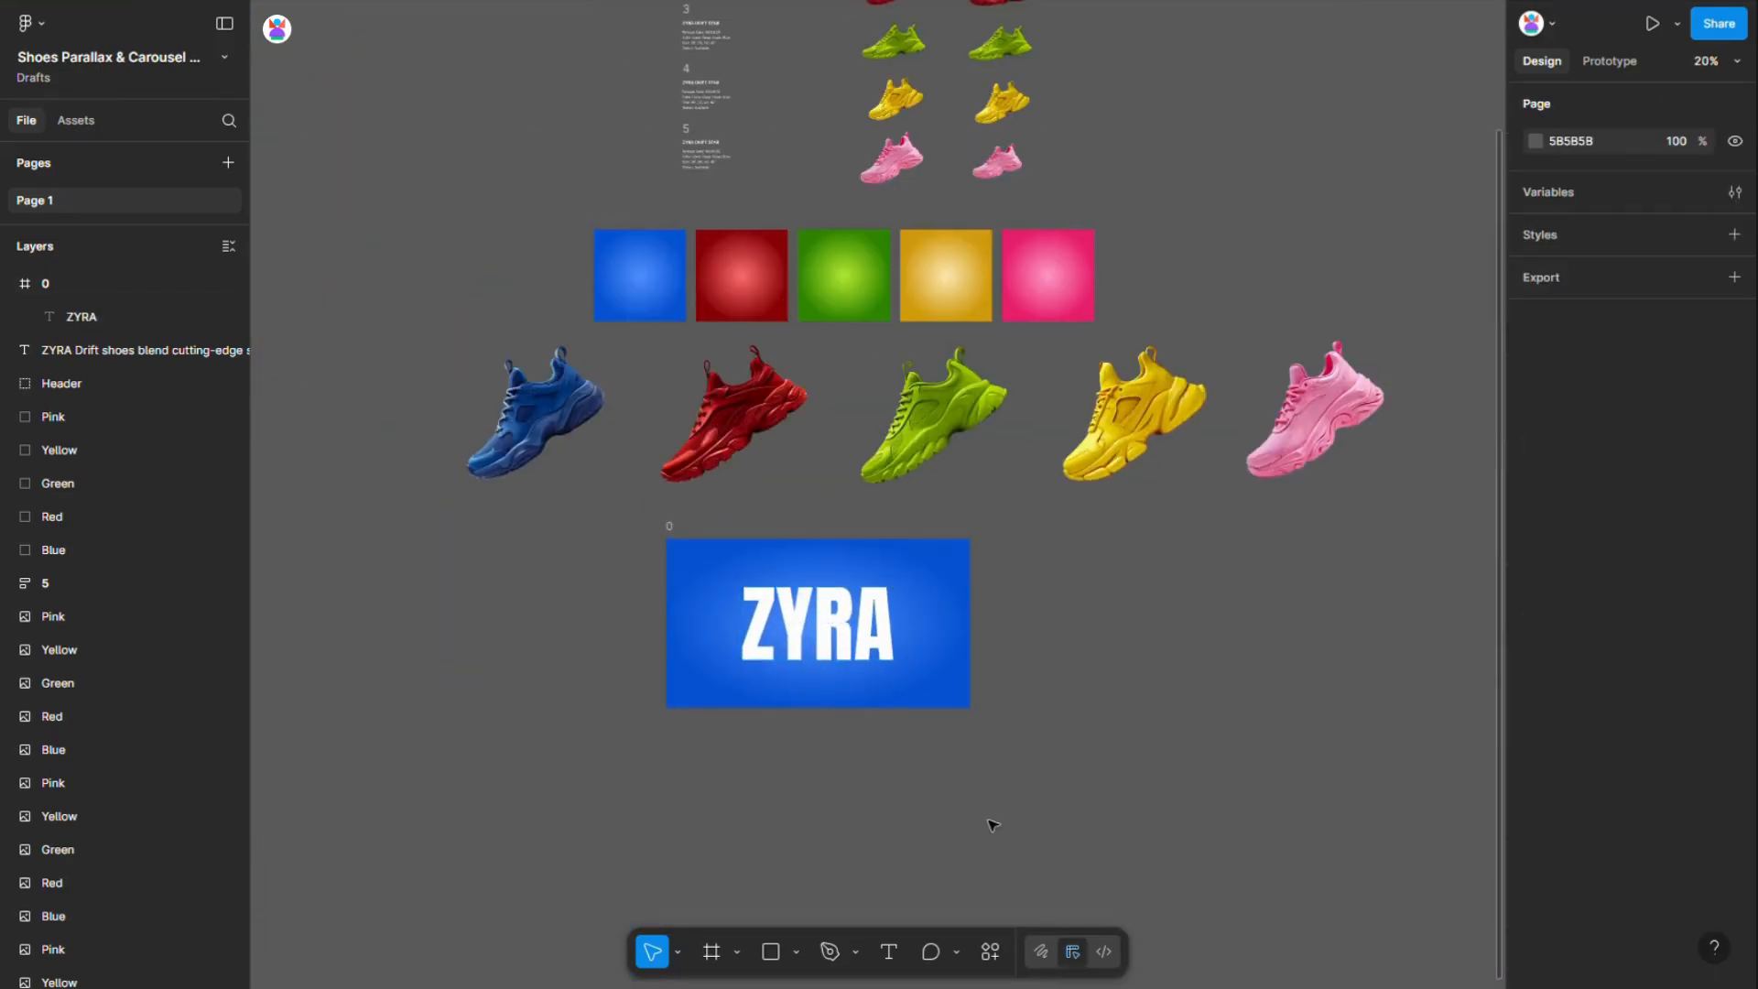
# Move the Header group into frame 0, centre it horizontally and place it 30 px below the top edge
pyautogui.scroll(-2, 992, 826)
pyautogui.moveTo(850, 140); pyautogui.dragTo(868, 664)
pyautogui.scroll(10, 868, 664)
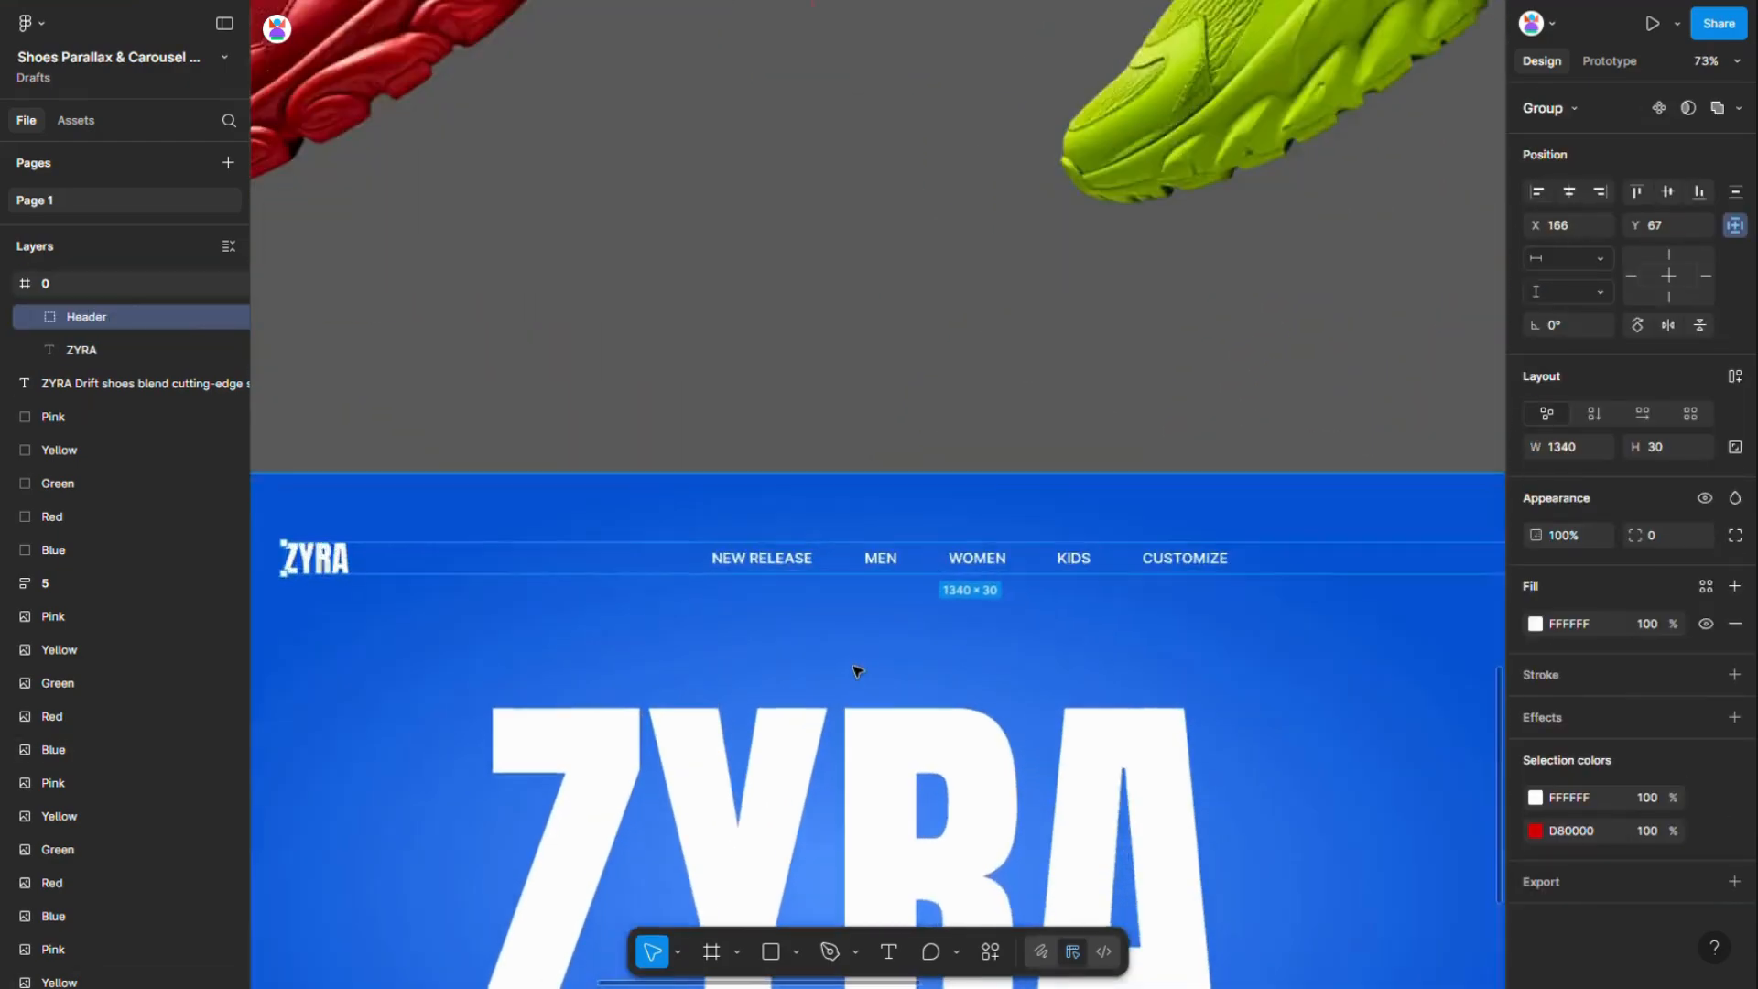
pyautogui.click(1577, 193)
pyautogui.scroll(-3, 1067, 420)
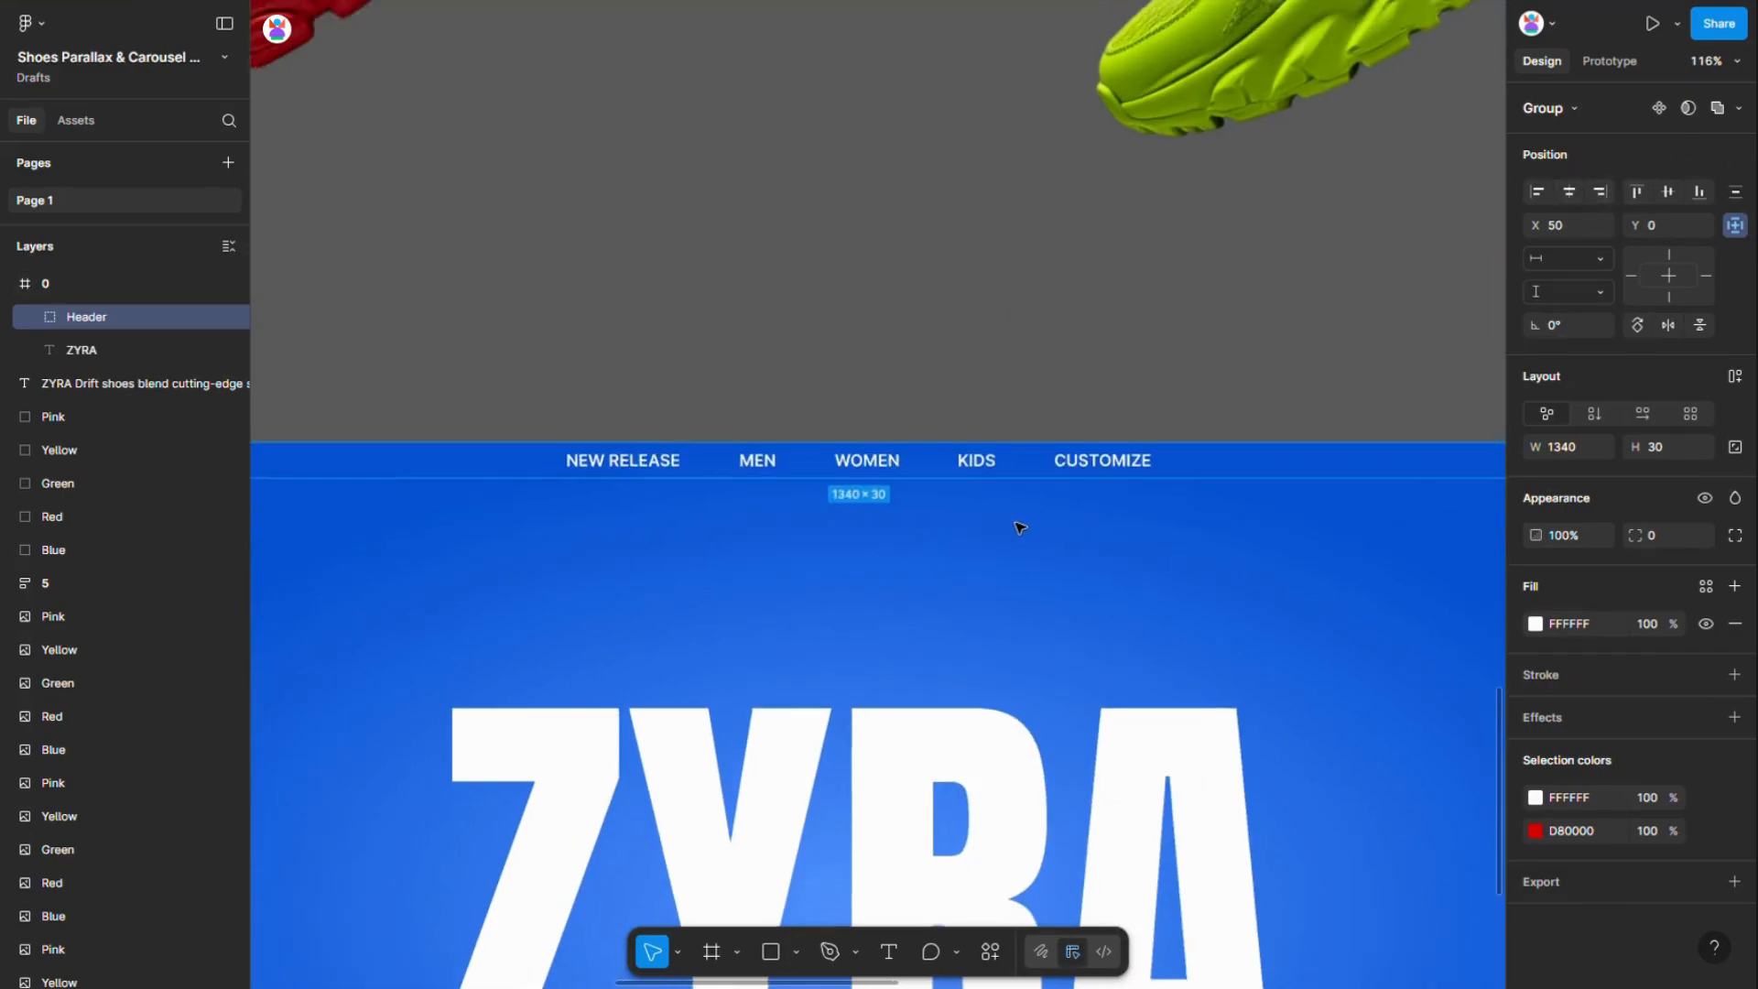
pyautogui.hotkey('shift', 'Down')
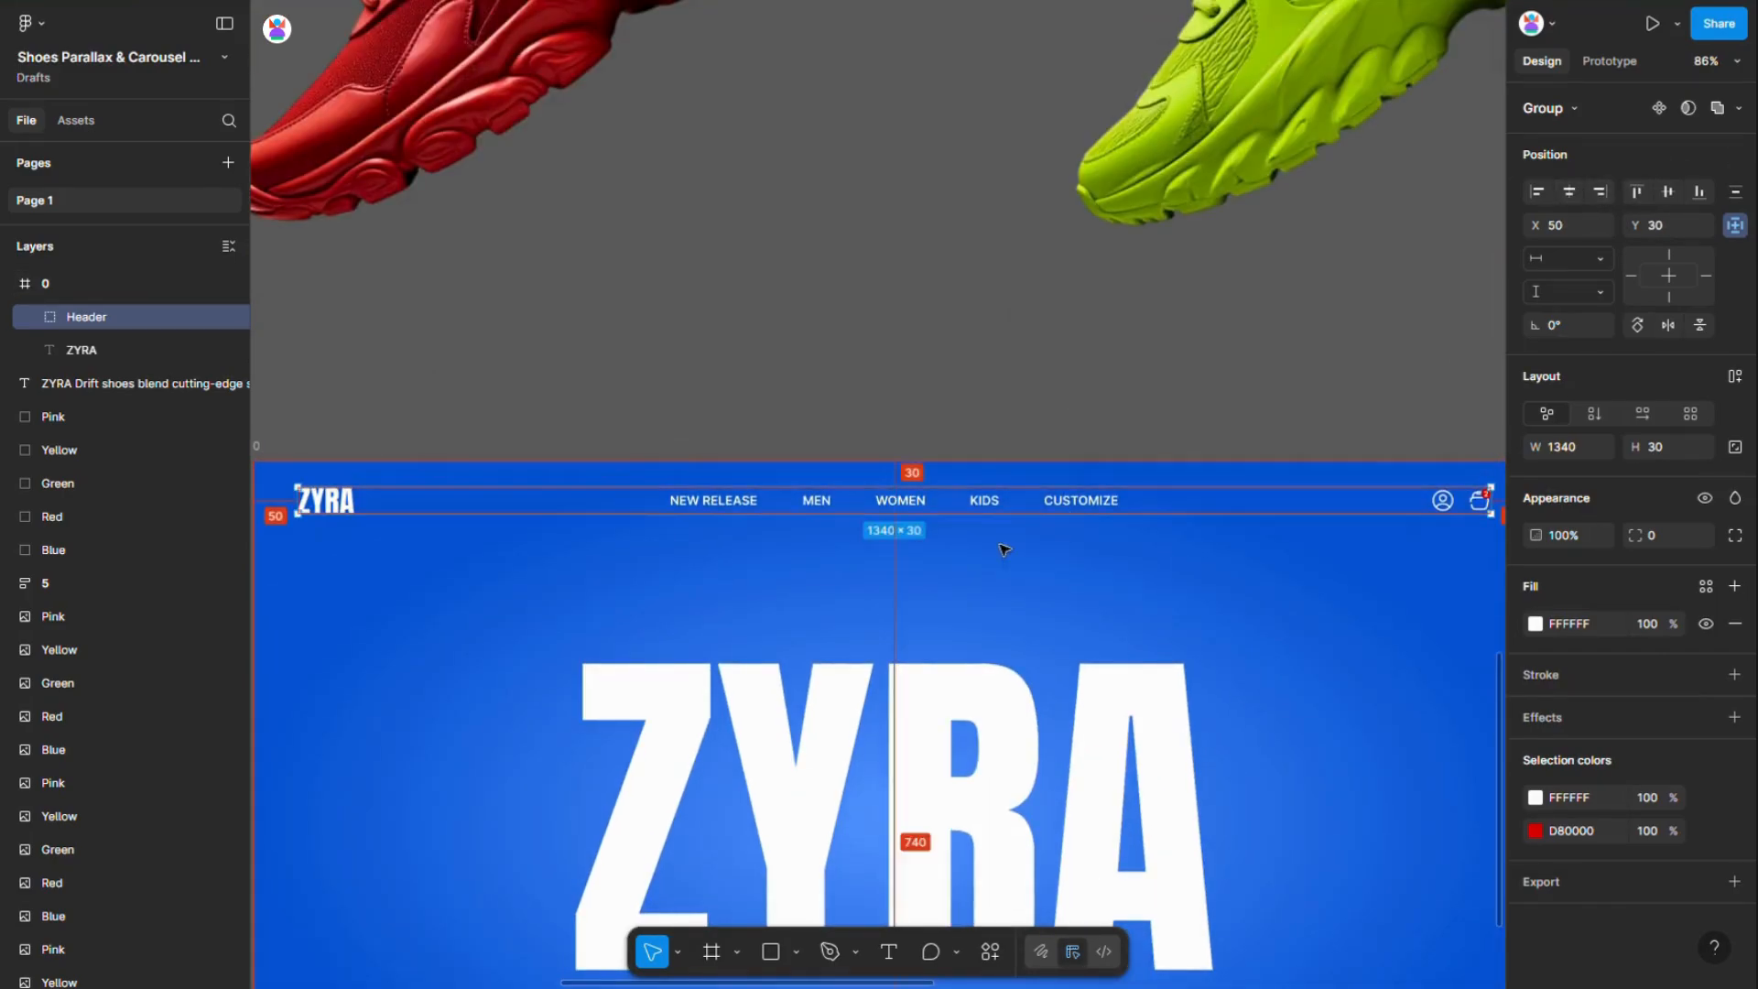
# Move the large blue shoe image into frame 0 over the ZYRA text and centre it horizontally and vertically
pyautogui.scroll(-7, 858, 551)
pyautogui.scroll(-2, 858, 551)
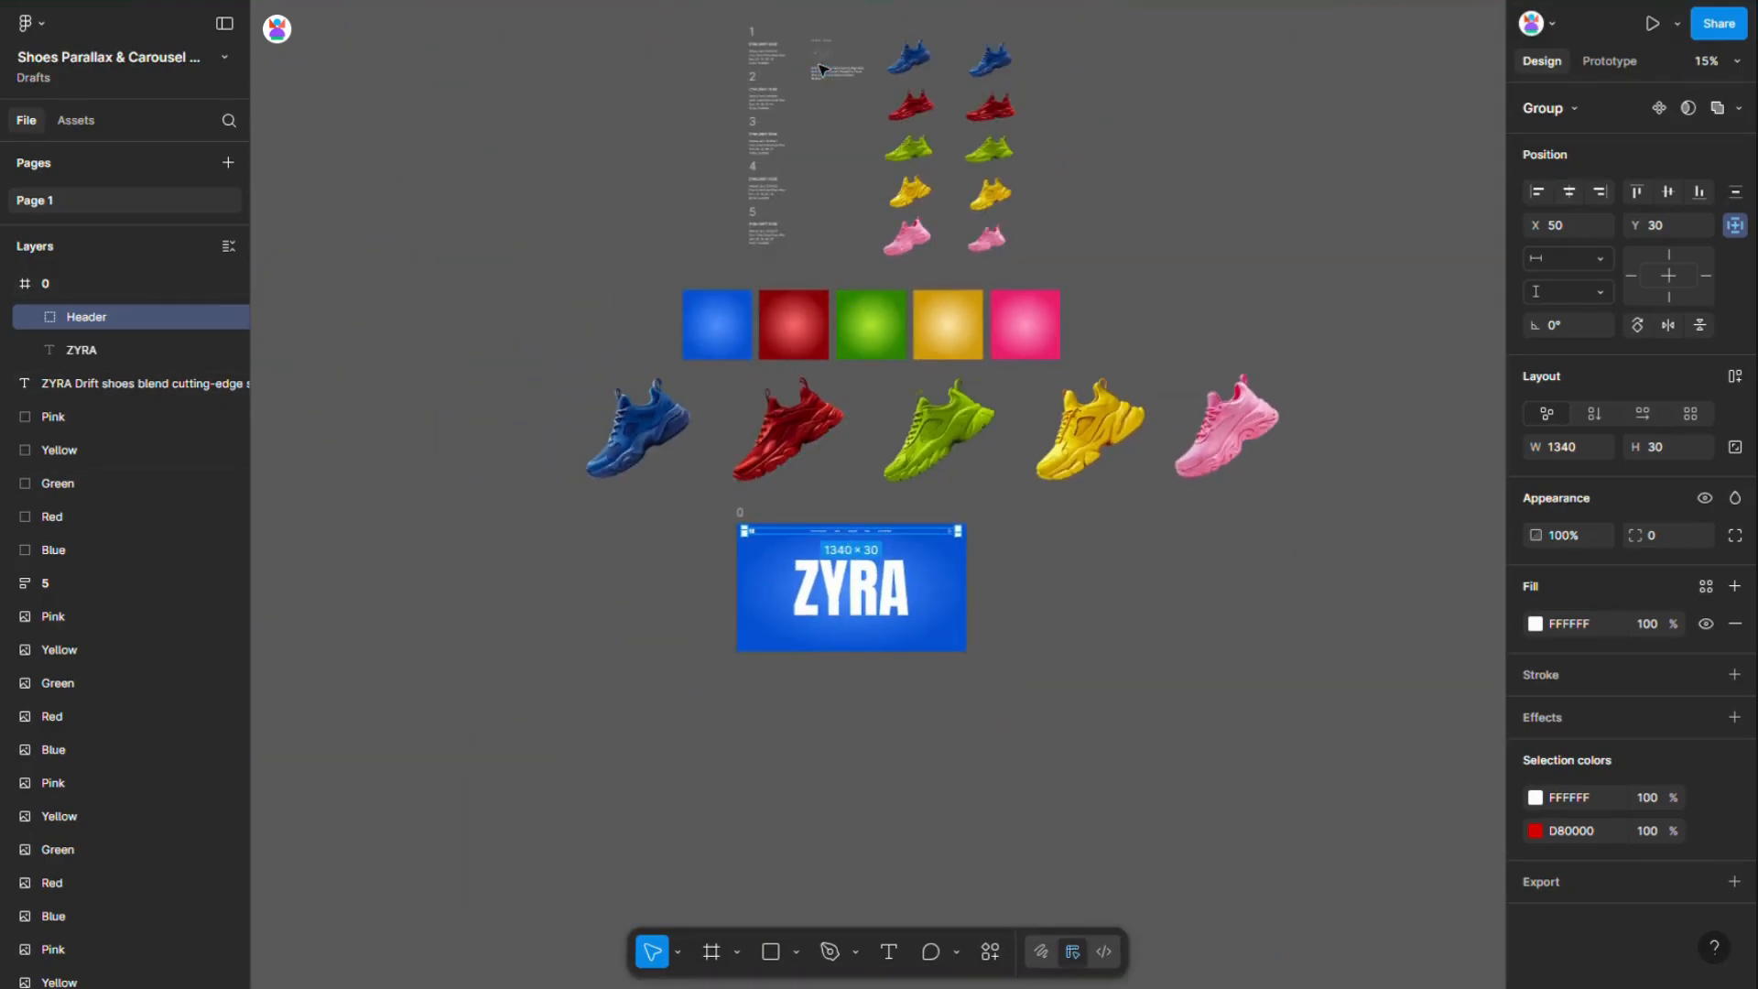
pyautogui.click(835, 75)
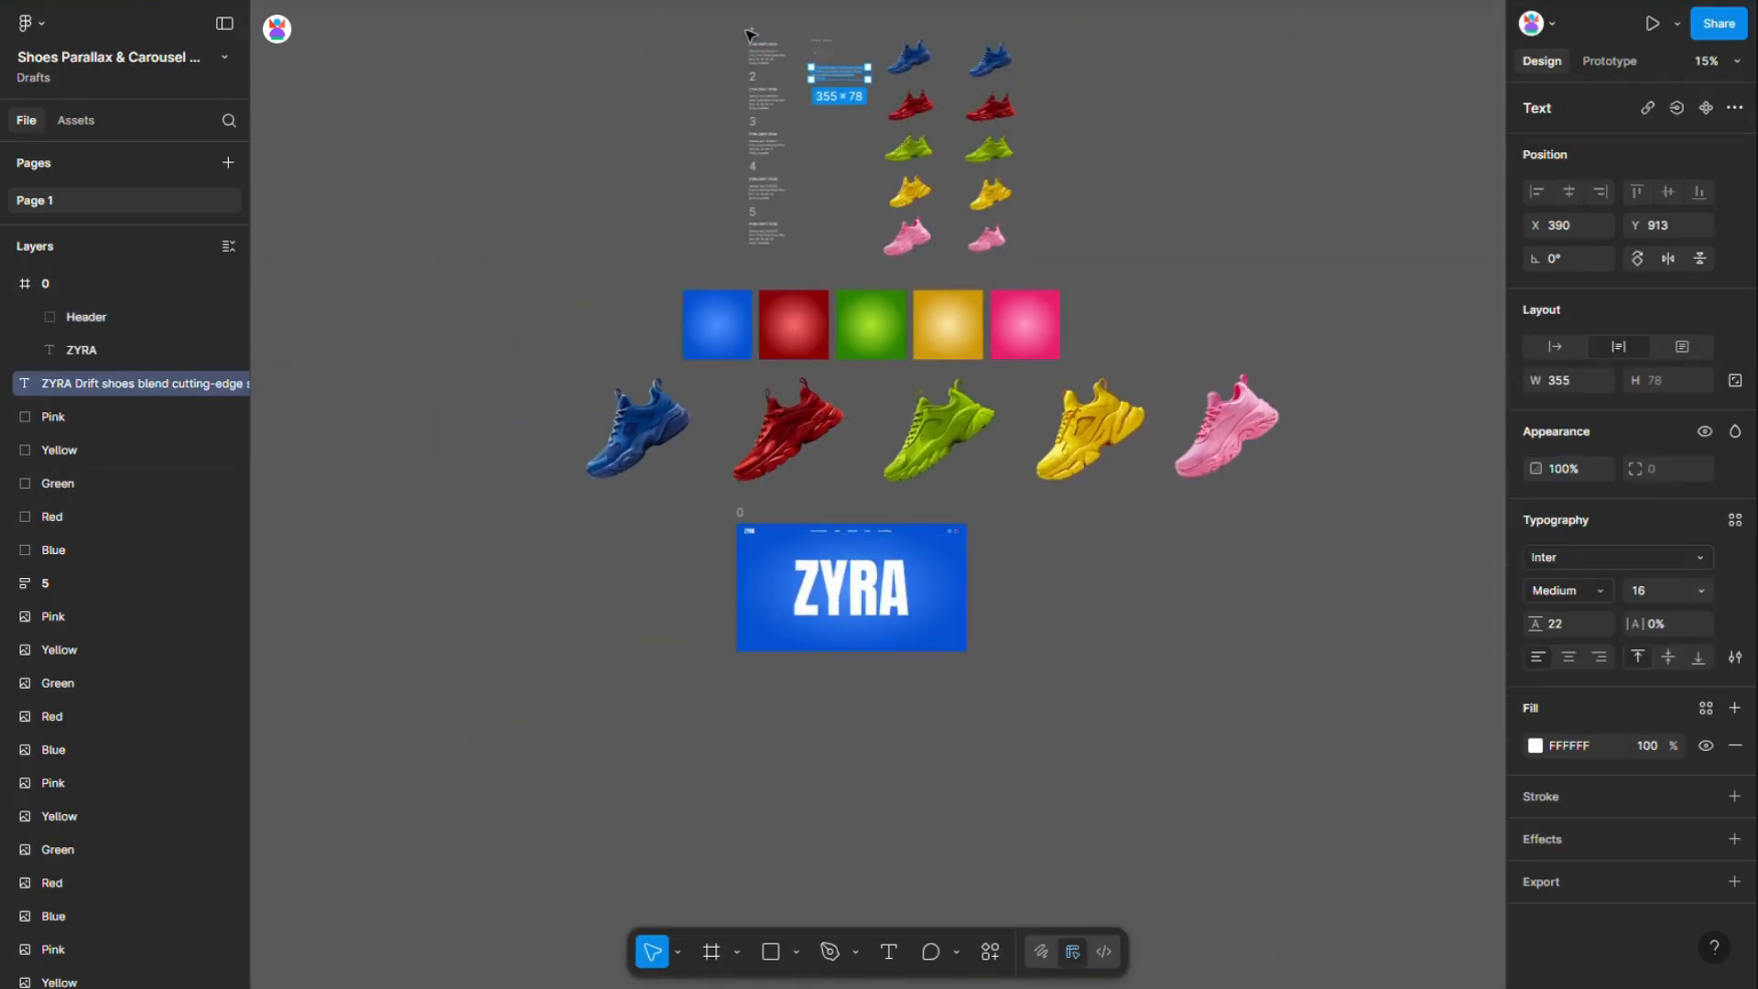
pyautogui.click(634, 430)
pyautogui.scroll(3, 678, 503)
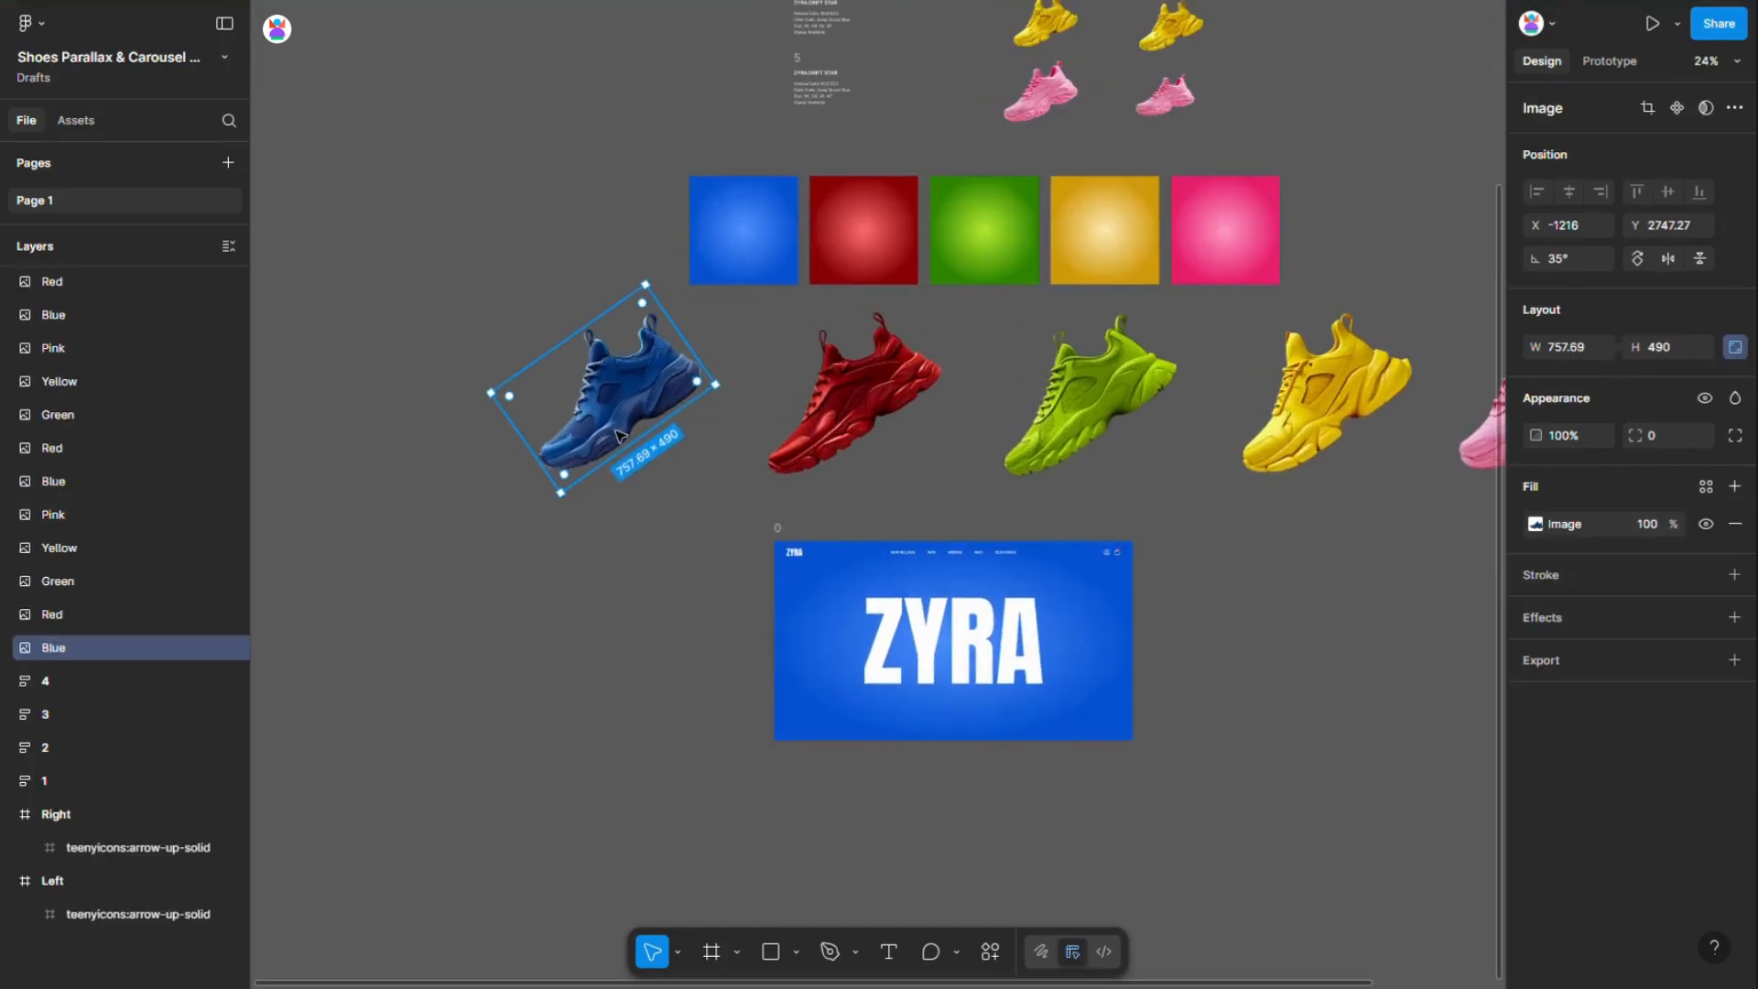
pyautogui.moveTo(623, 375); pyautogui.dragTo(932, 669)
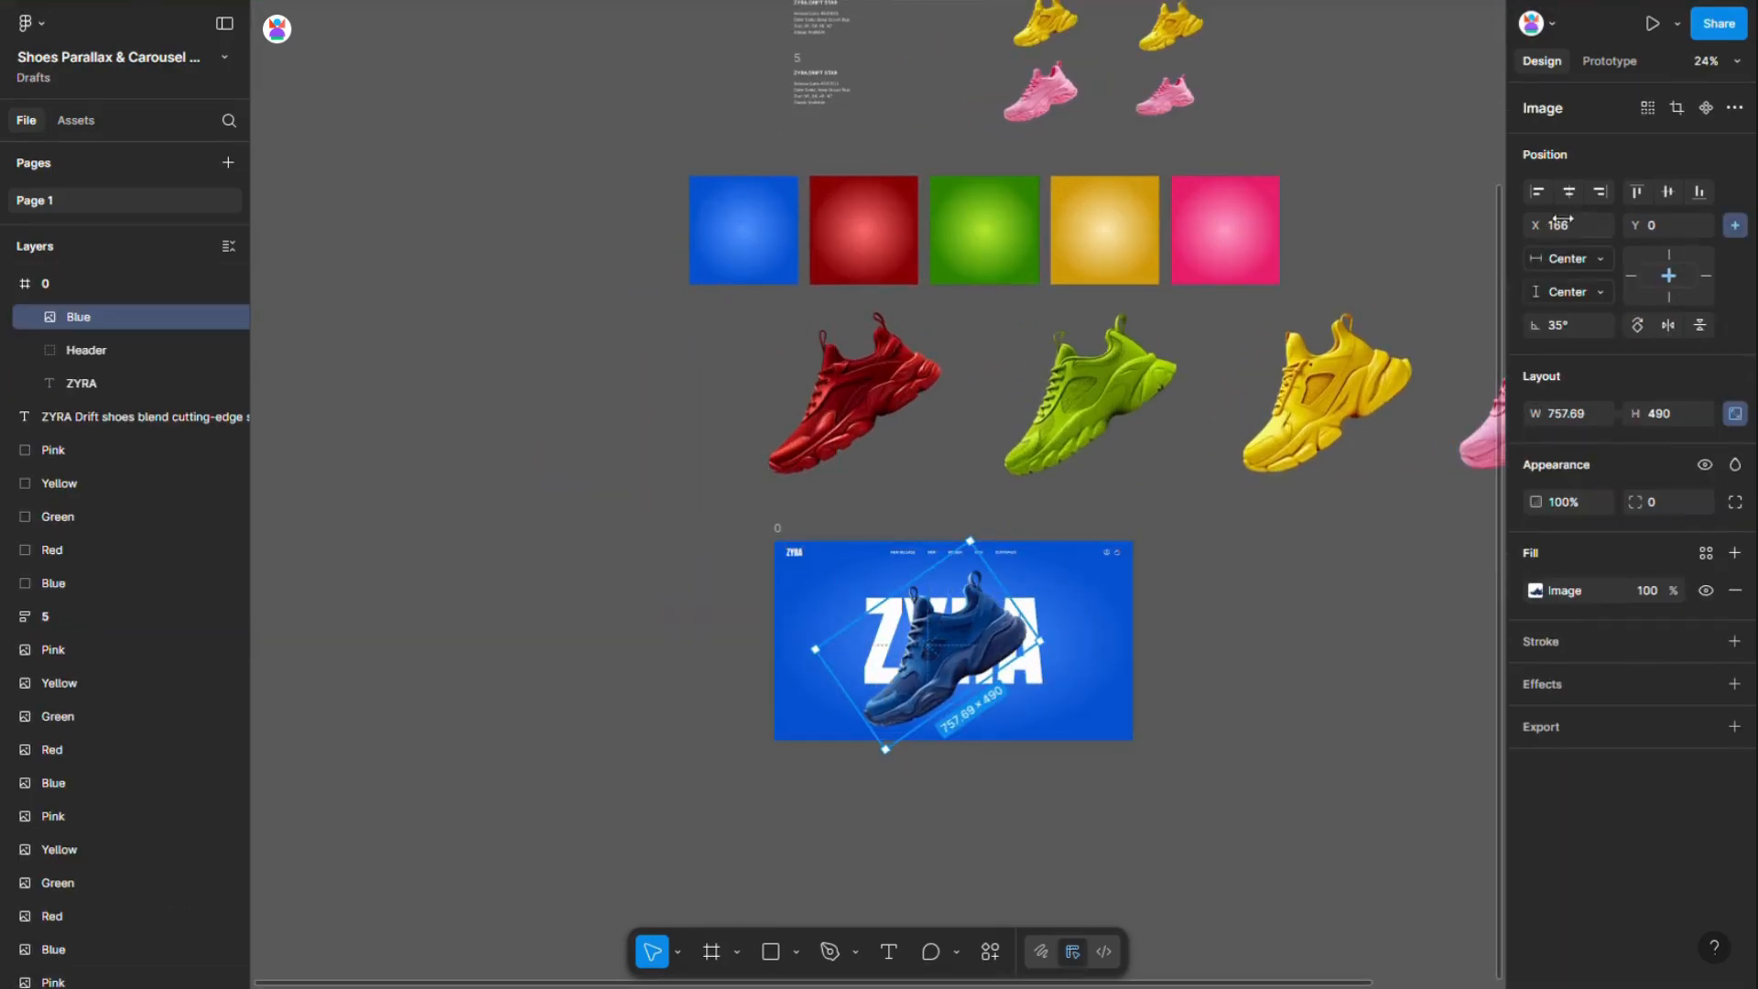
pyautogui.click(1637, 191)
pyautogui.click(1668, 191)
# Set the vertical spacing between the five ZYRA DRIFT STAR info blocks to 100
pyautogui.scroll(-3, 612, 585)
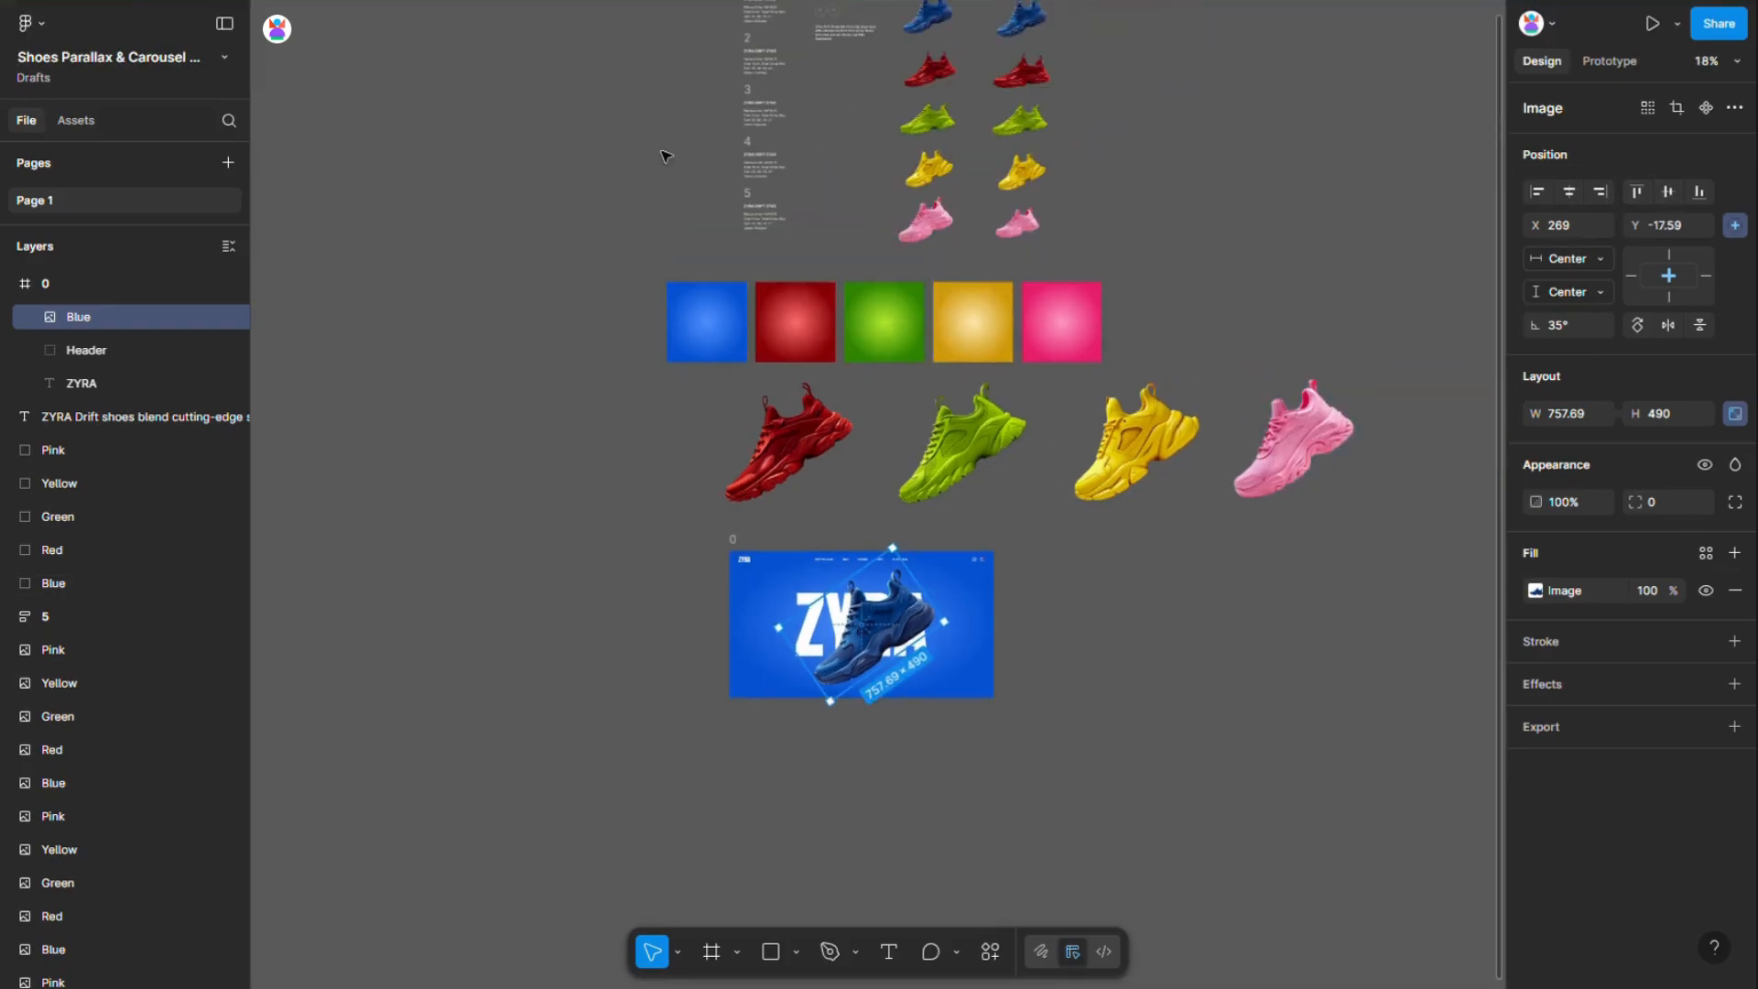
pyautogui.scroll(1, 696, 111)
pyautogui.scroll(5, 696, 101)
pyautogui.moveTo(751, 25); pyautogui.dragTo(949, 624)
pyautogui.click(1577, 512)
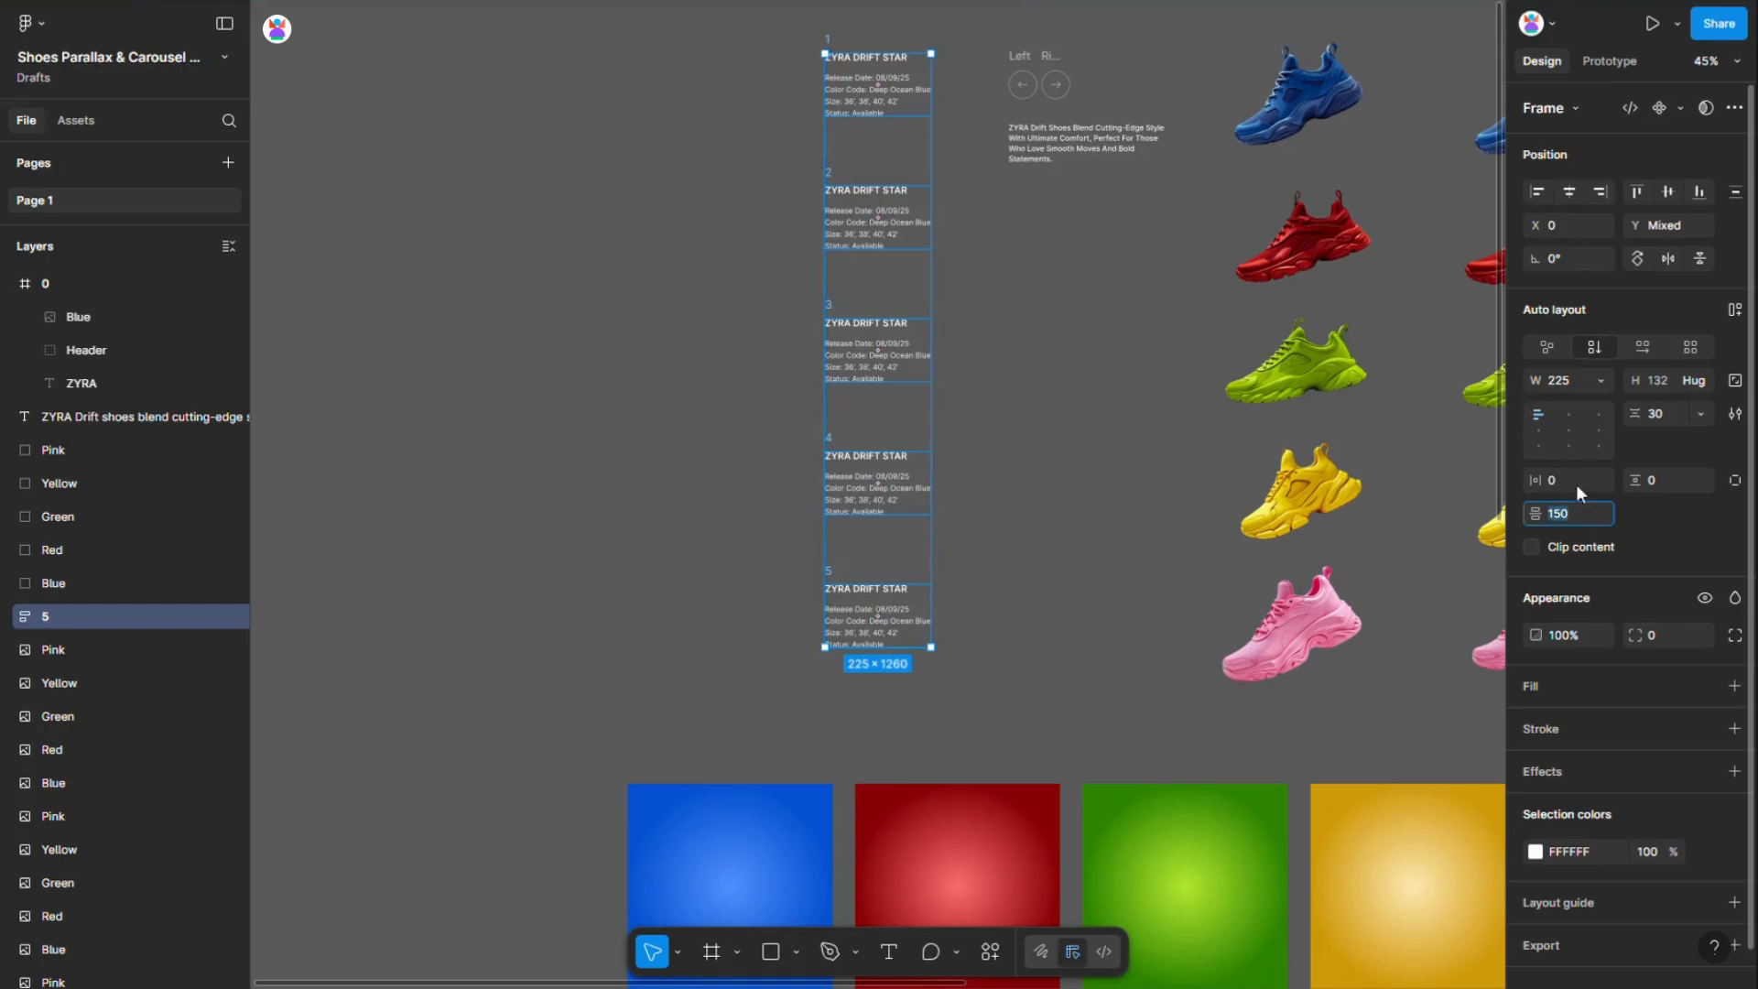
pyautogui.write('100')
pyautogui.press('Return')
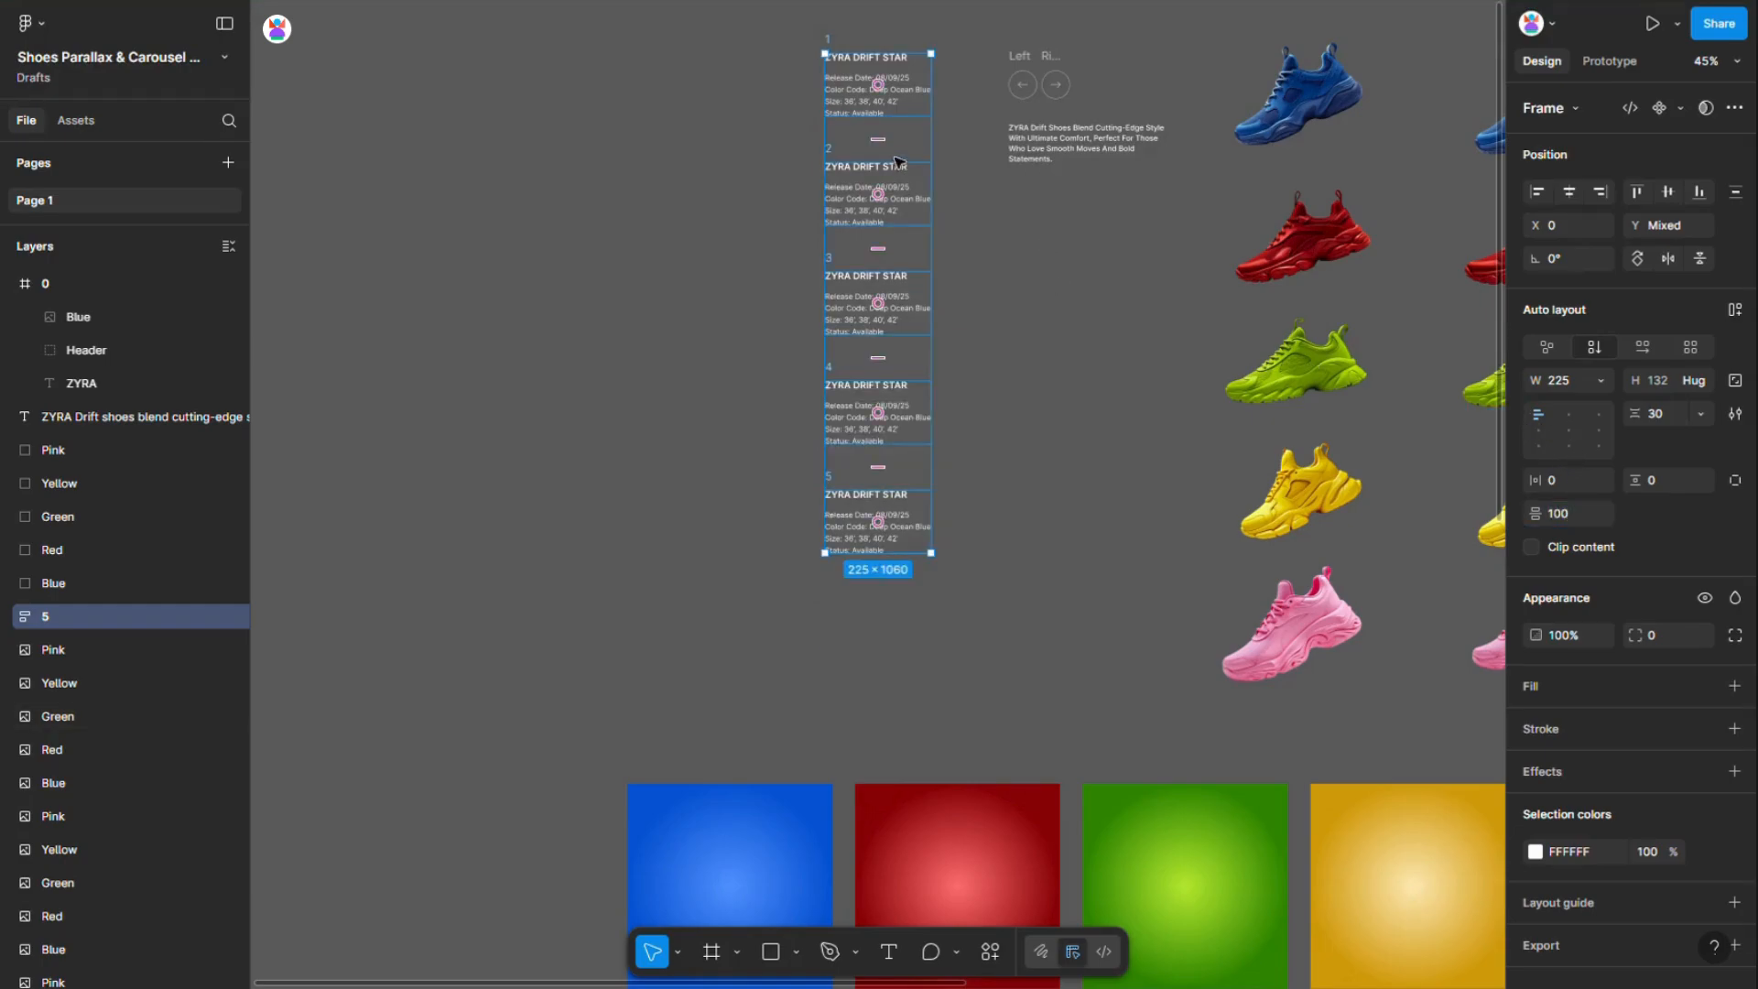
# Wrap the five selected ZYRA DRIFT STAR info blocks in one new frame
pyautogui.scroll(5, 879, 142)
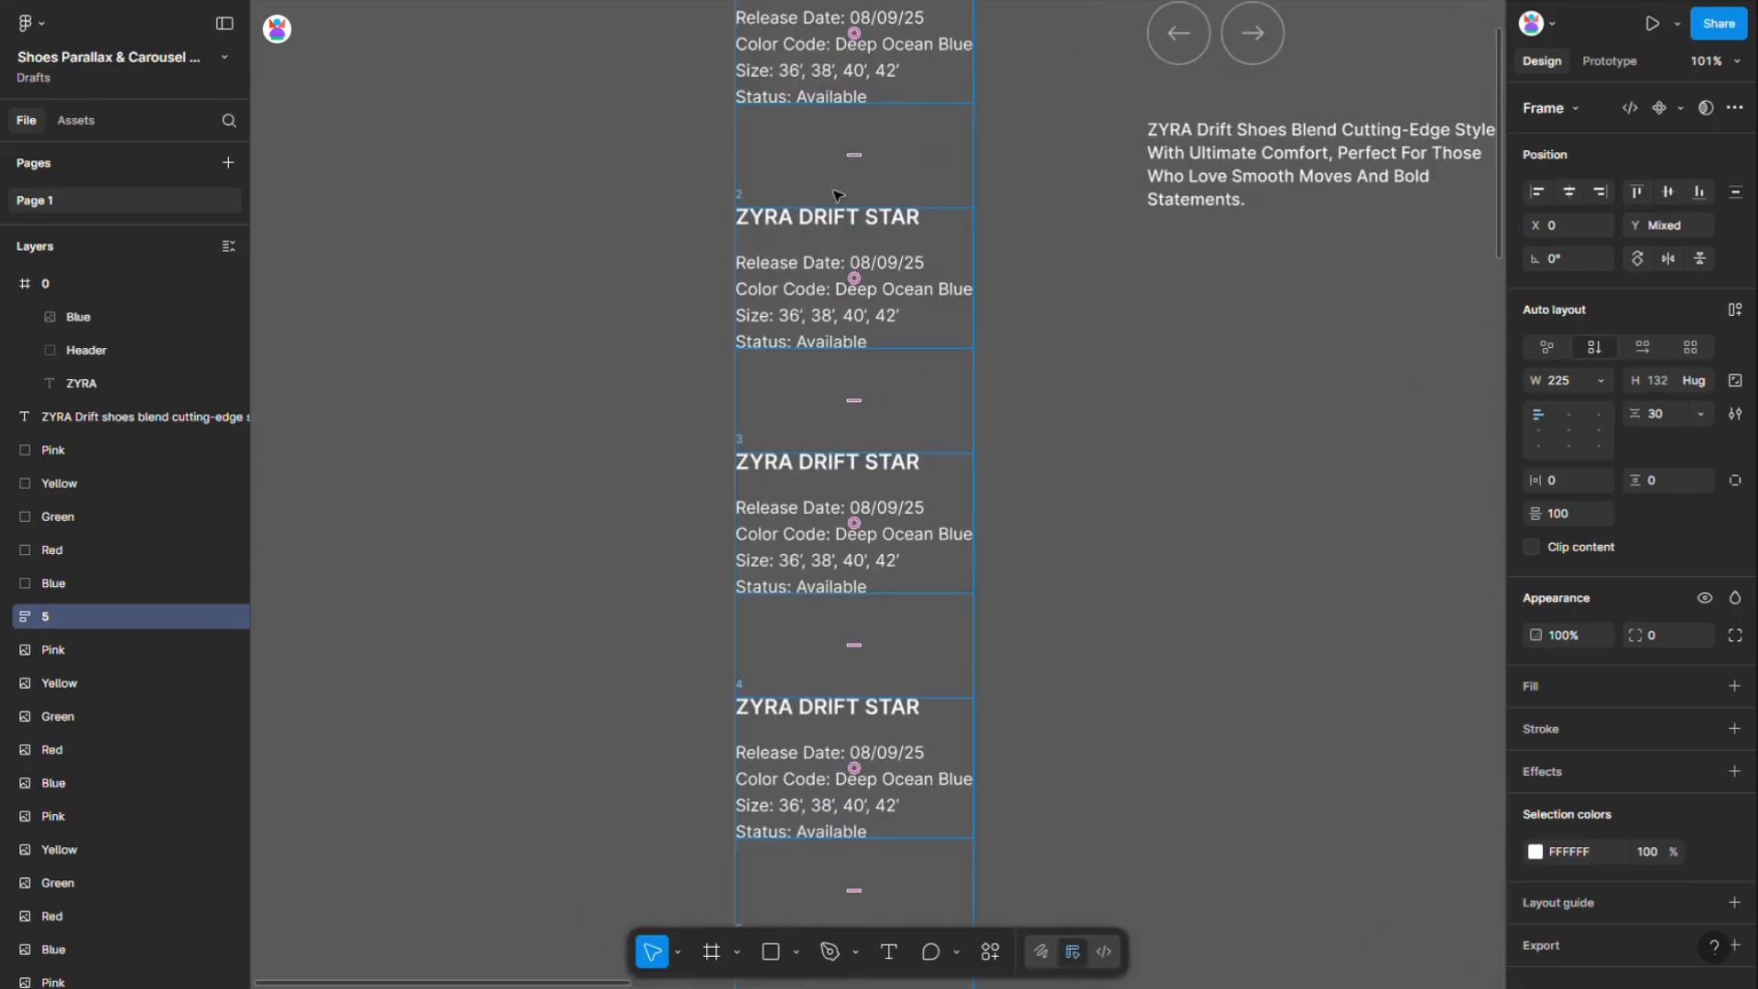
pyautogui.scroll(3, 836, 195)
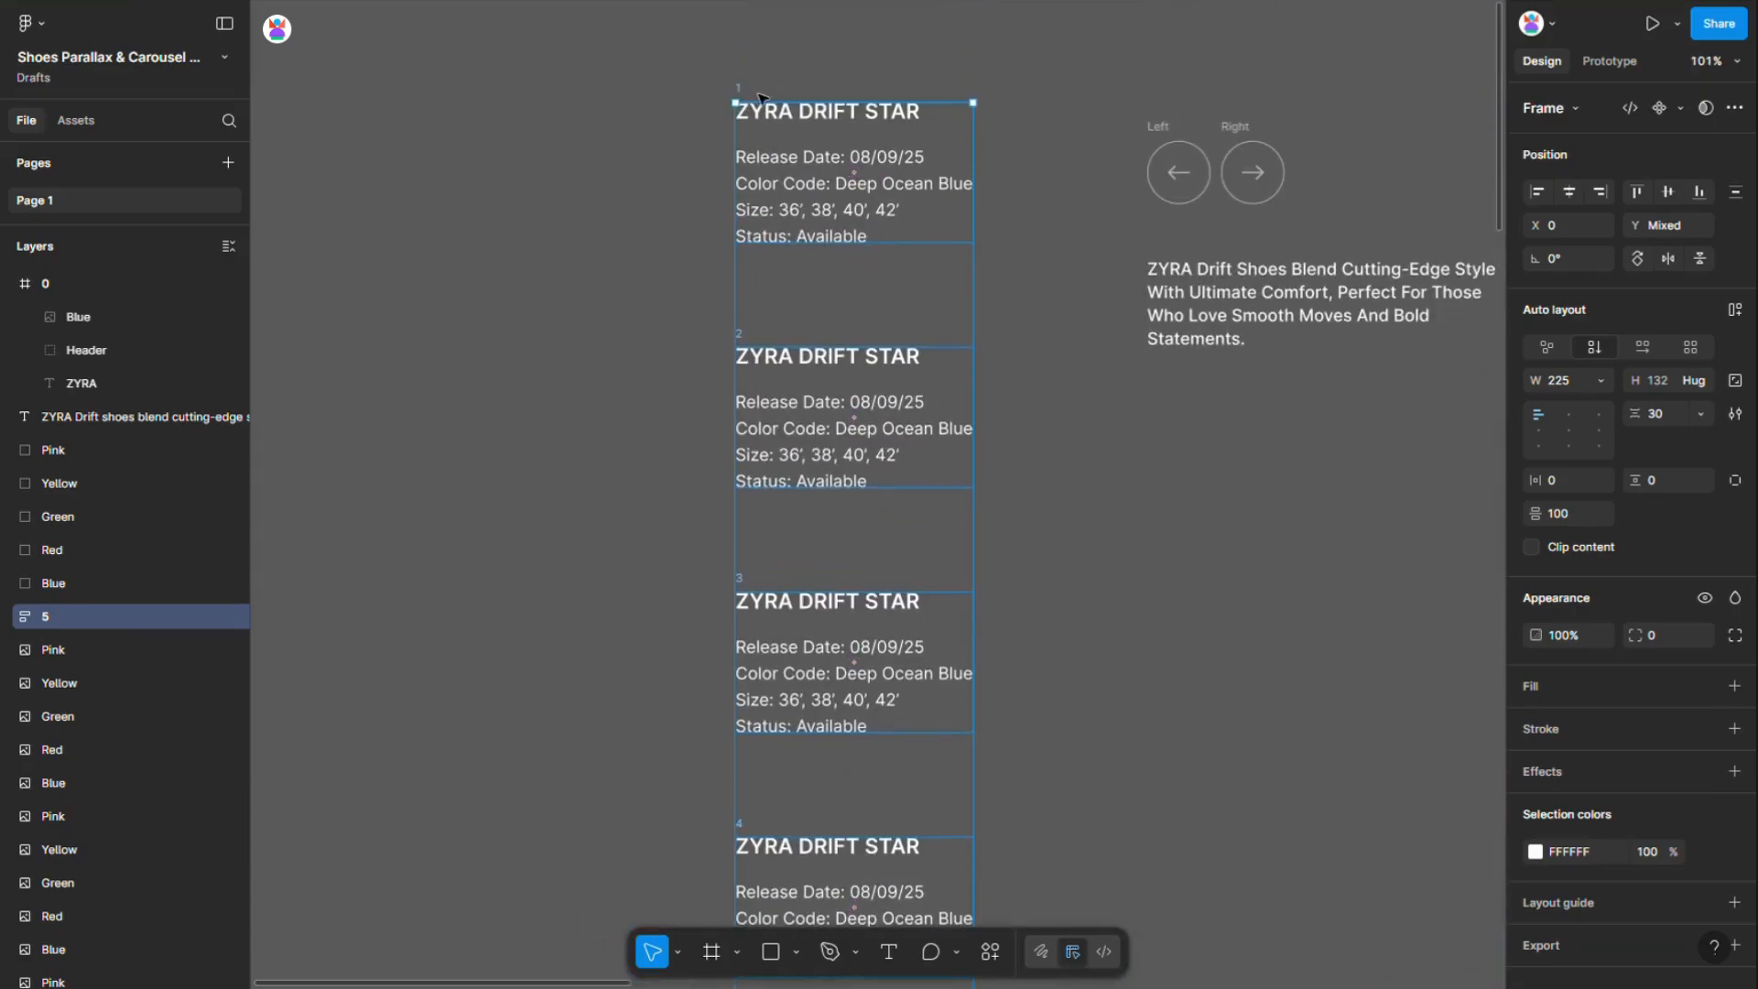
pyautogui.rightClick(796, 158)
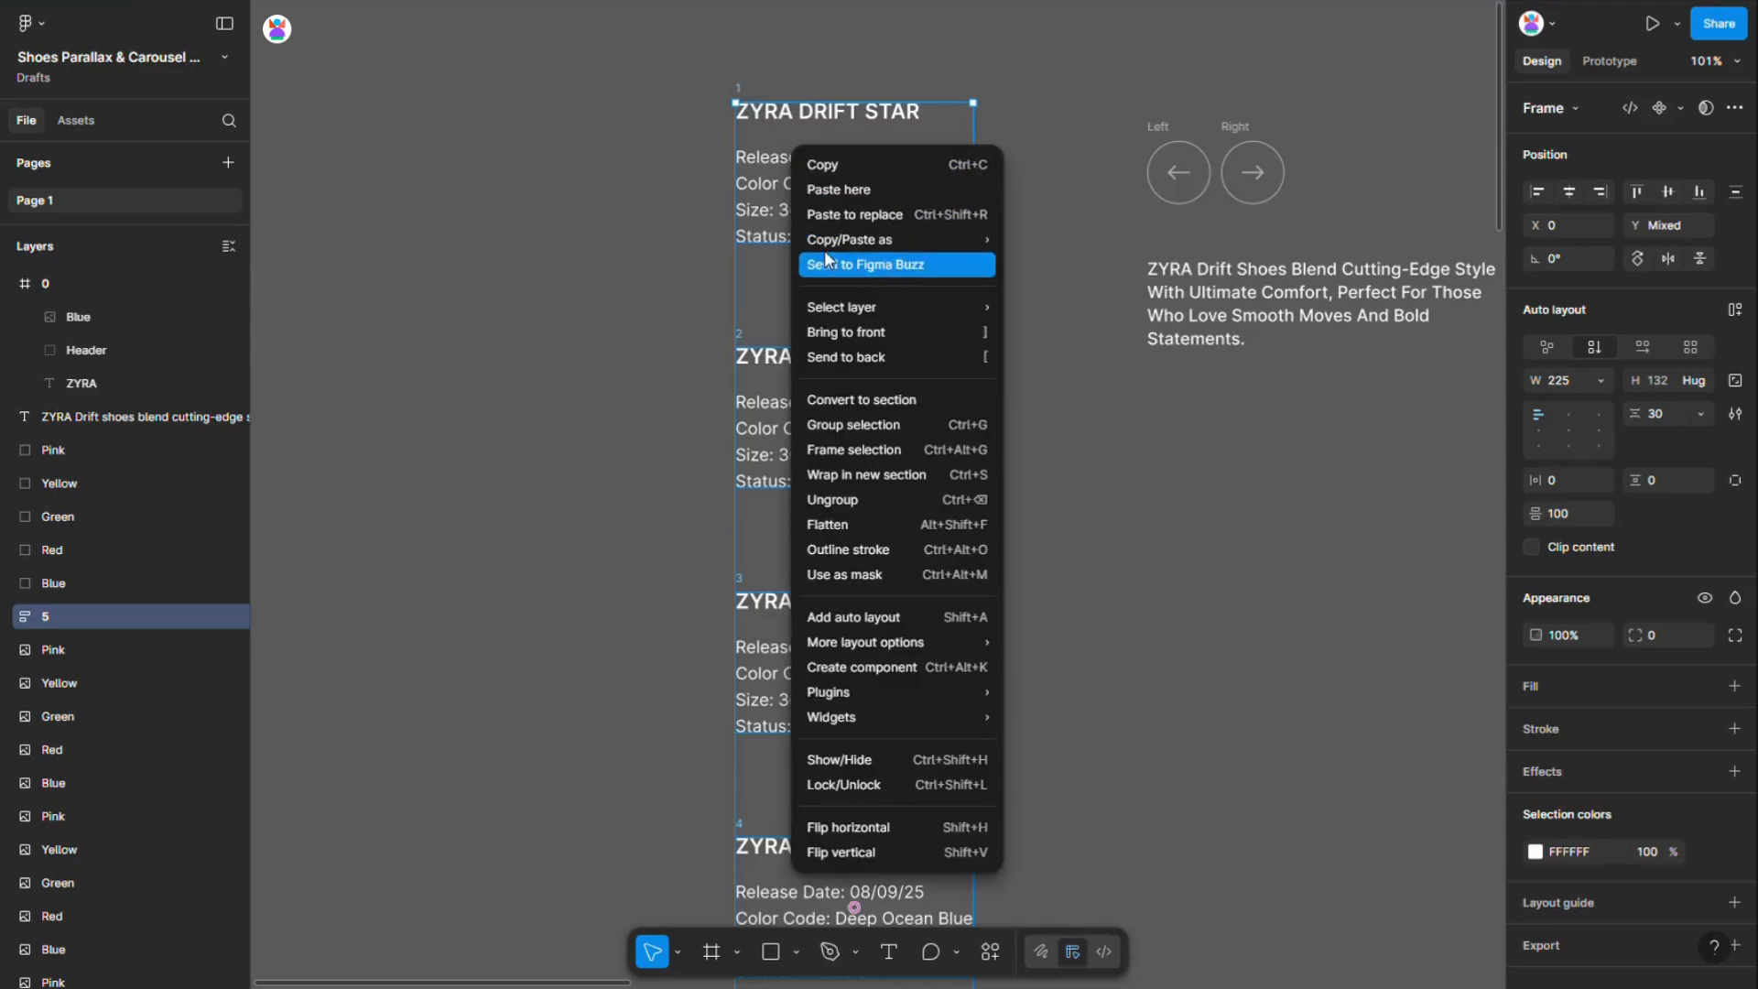
pyautogui.click(856, 449)
# Set the height of the frame around the info blocks to 150 and rename it as Info
pyautogui.scroll(-3, 823, 369)
pyautogui.scroll(-5, 877, 608)
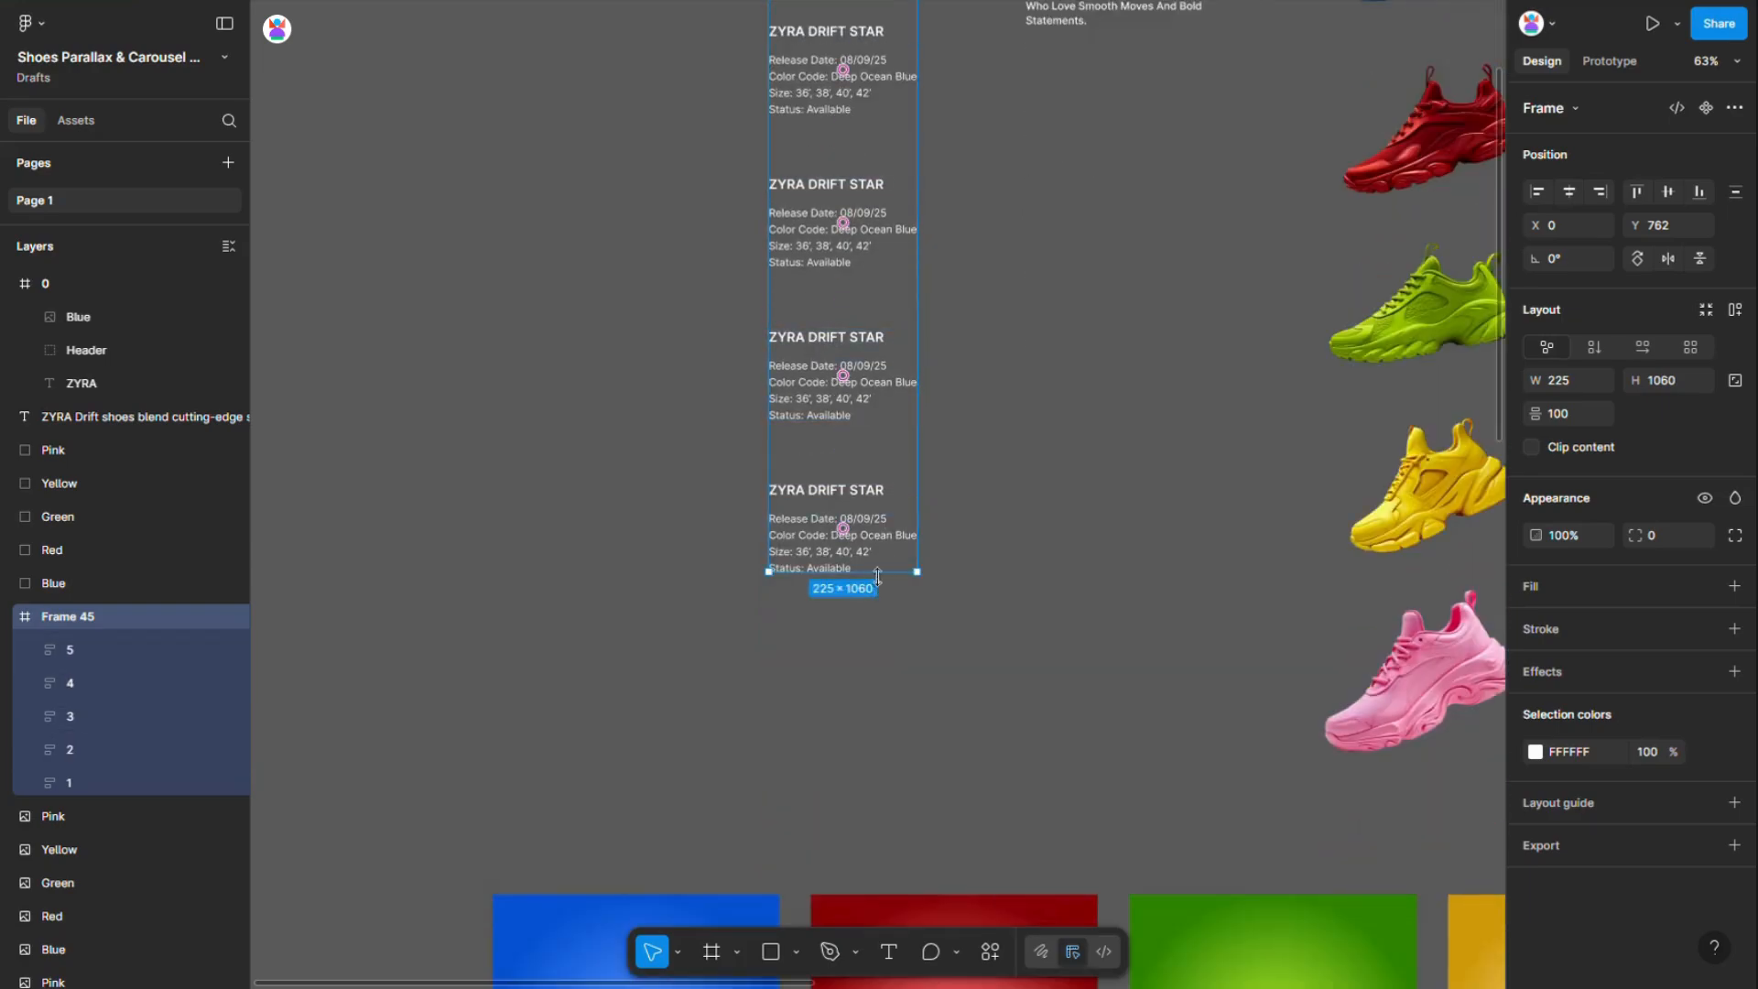
pyautogui.moveTo(877, 577); pyautogui.dragTo(884, 354)
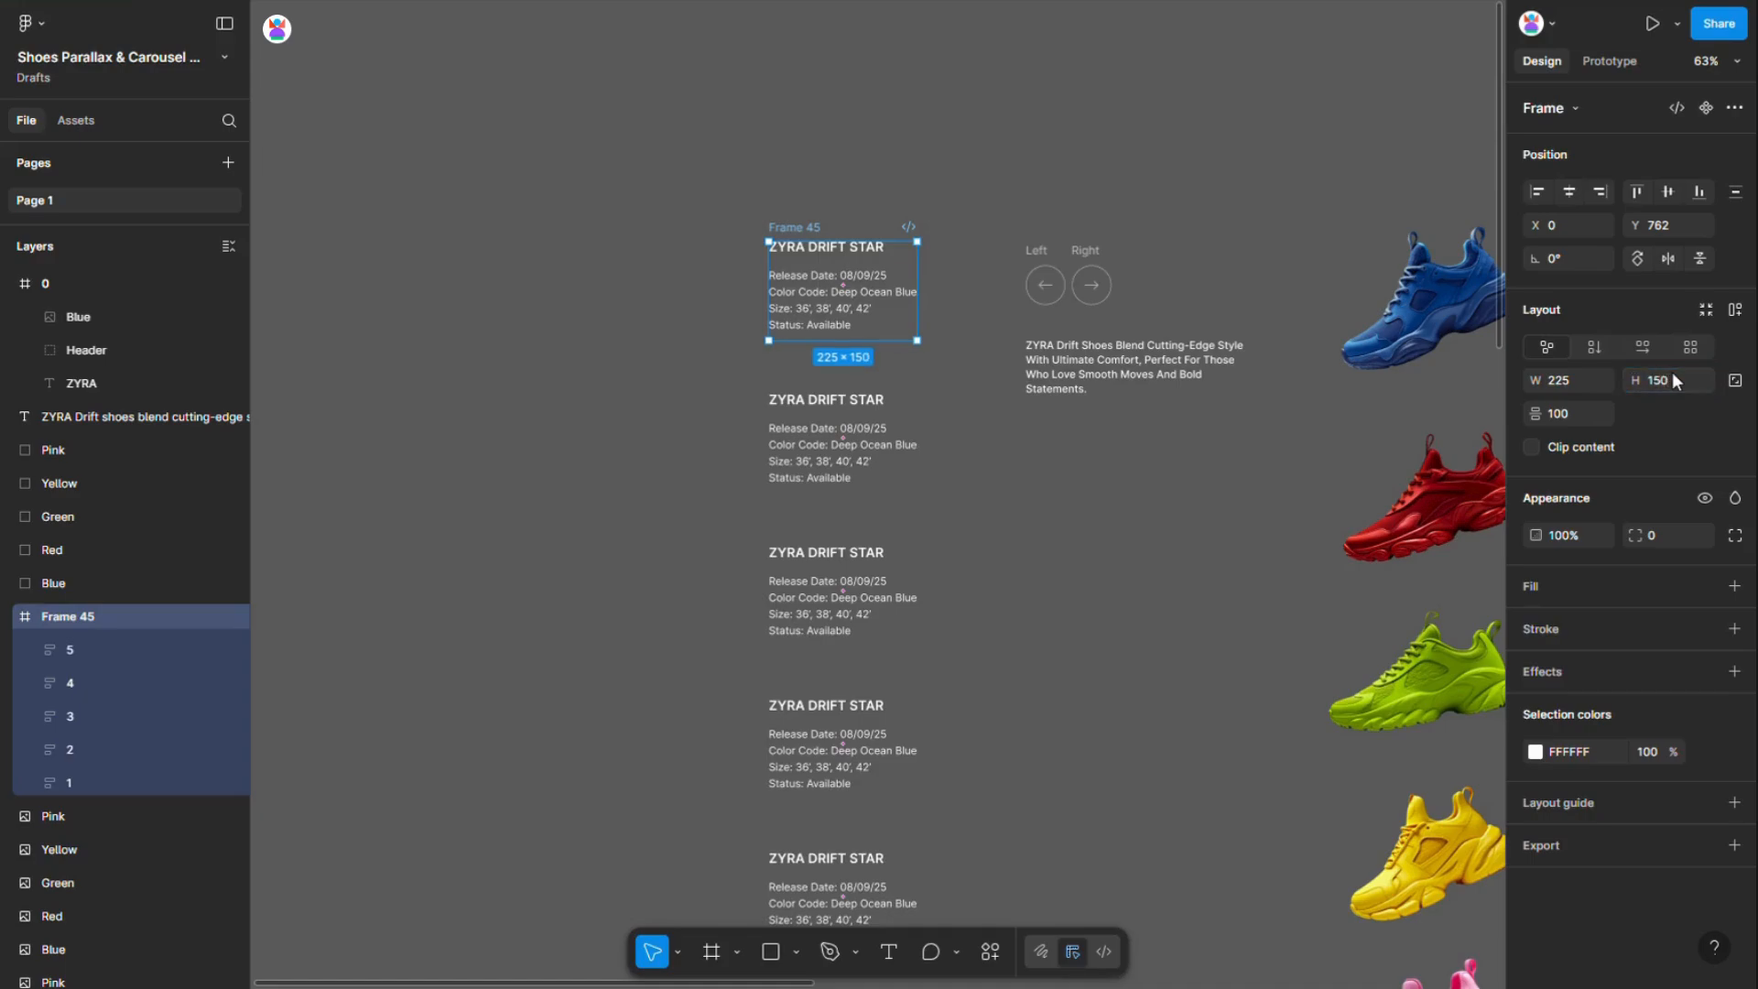
pyautogui.click(819, 197)
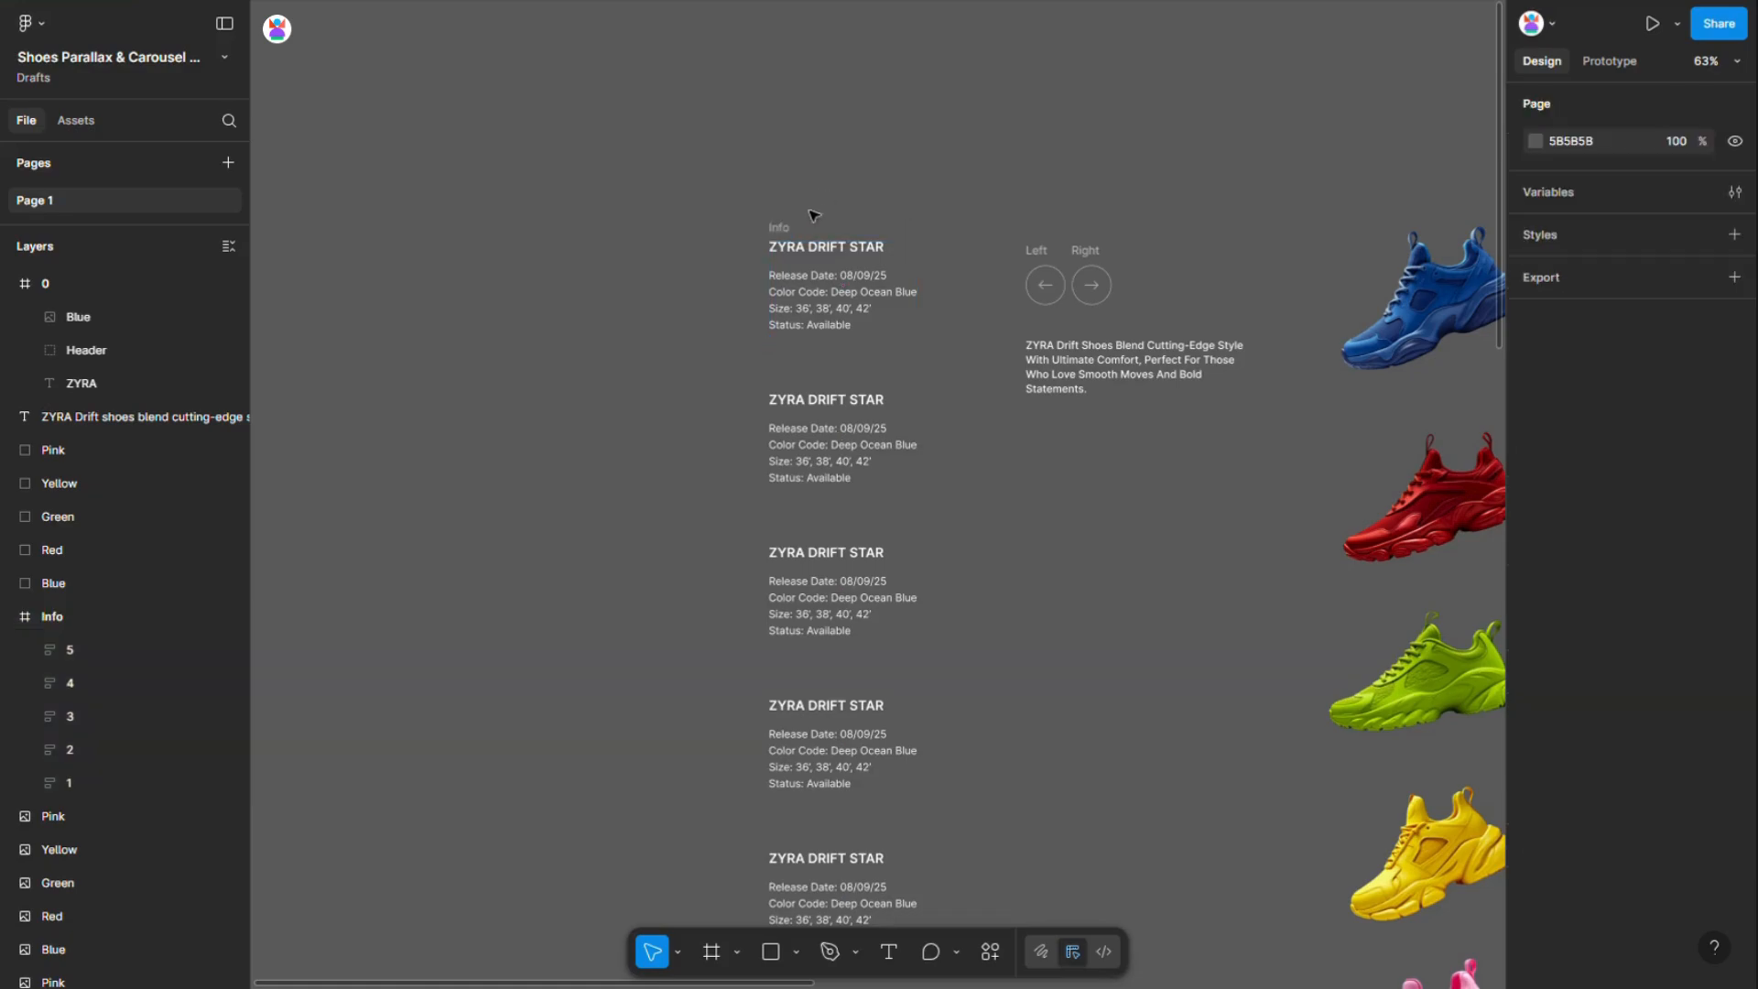
# Turn on content clipping for the Info frame and move it into frame 0, to the lower right of the blue shoe
pyautogui.click(789, 230)
pyautogui.click(1533, 446)
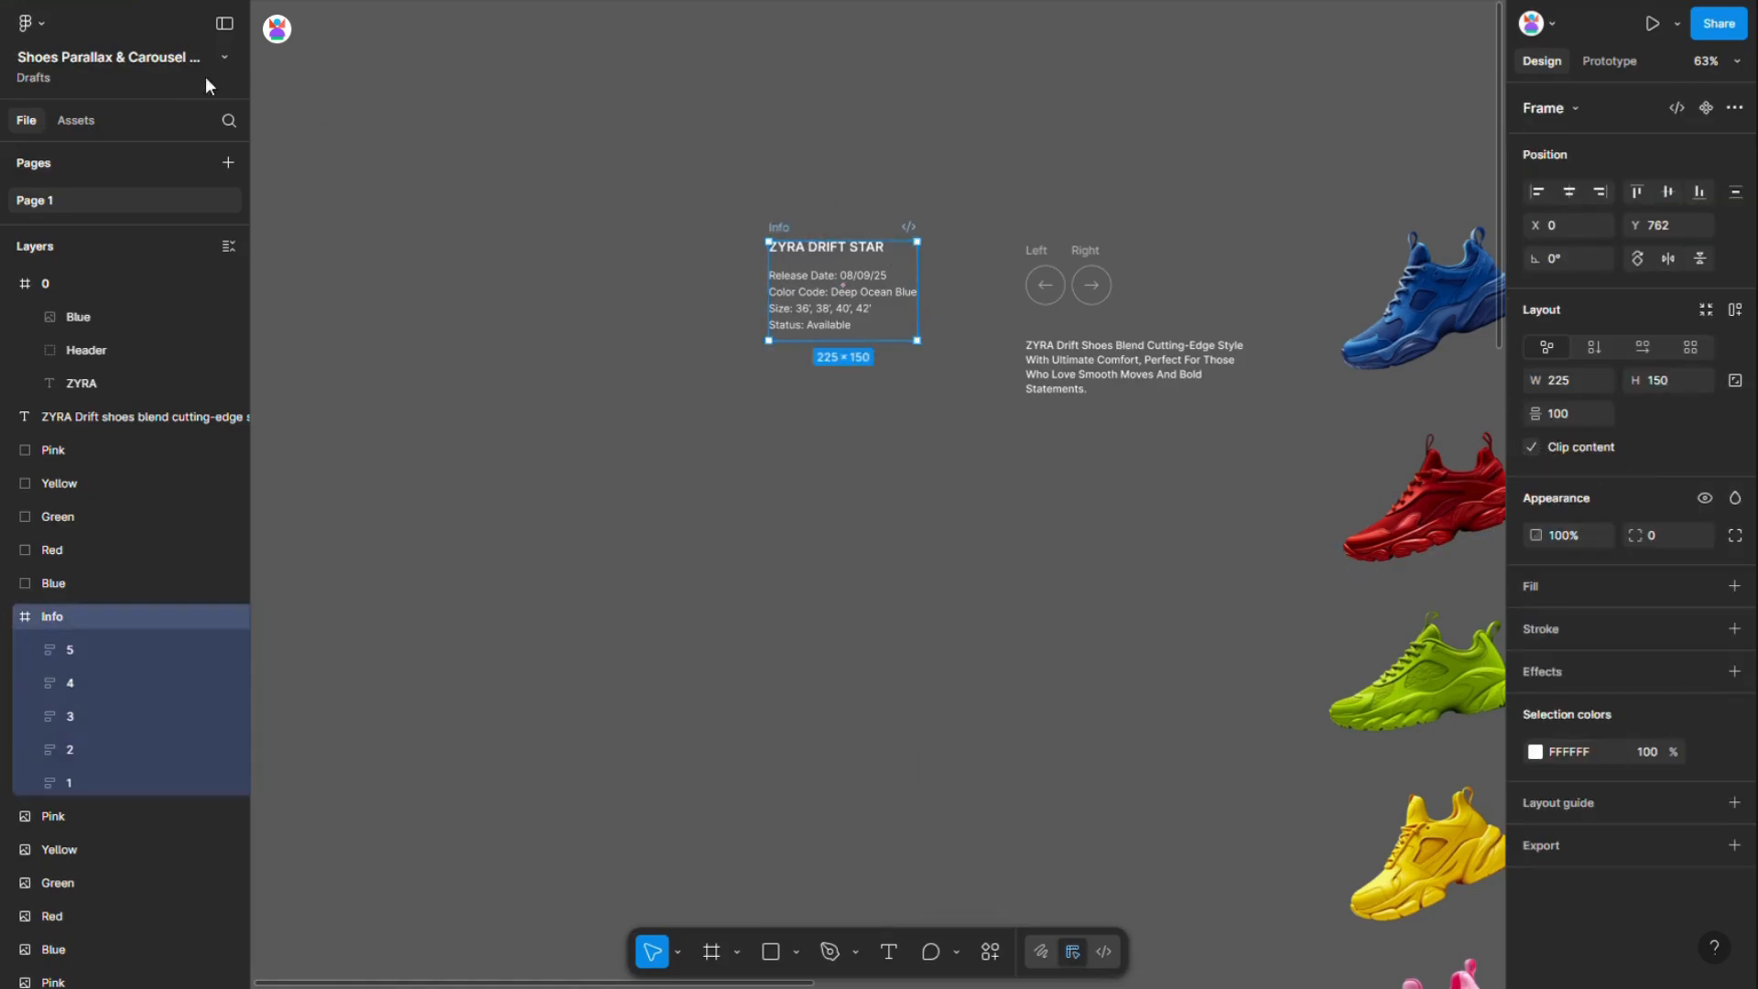
pyautogui.scroll(-5, 719, 215)
pyautogui.moveTo(632, 169); pyautogui.dragTo(907, 724)
pyautogui.scroll(5, 905, 723)
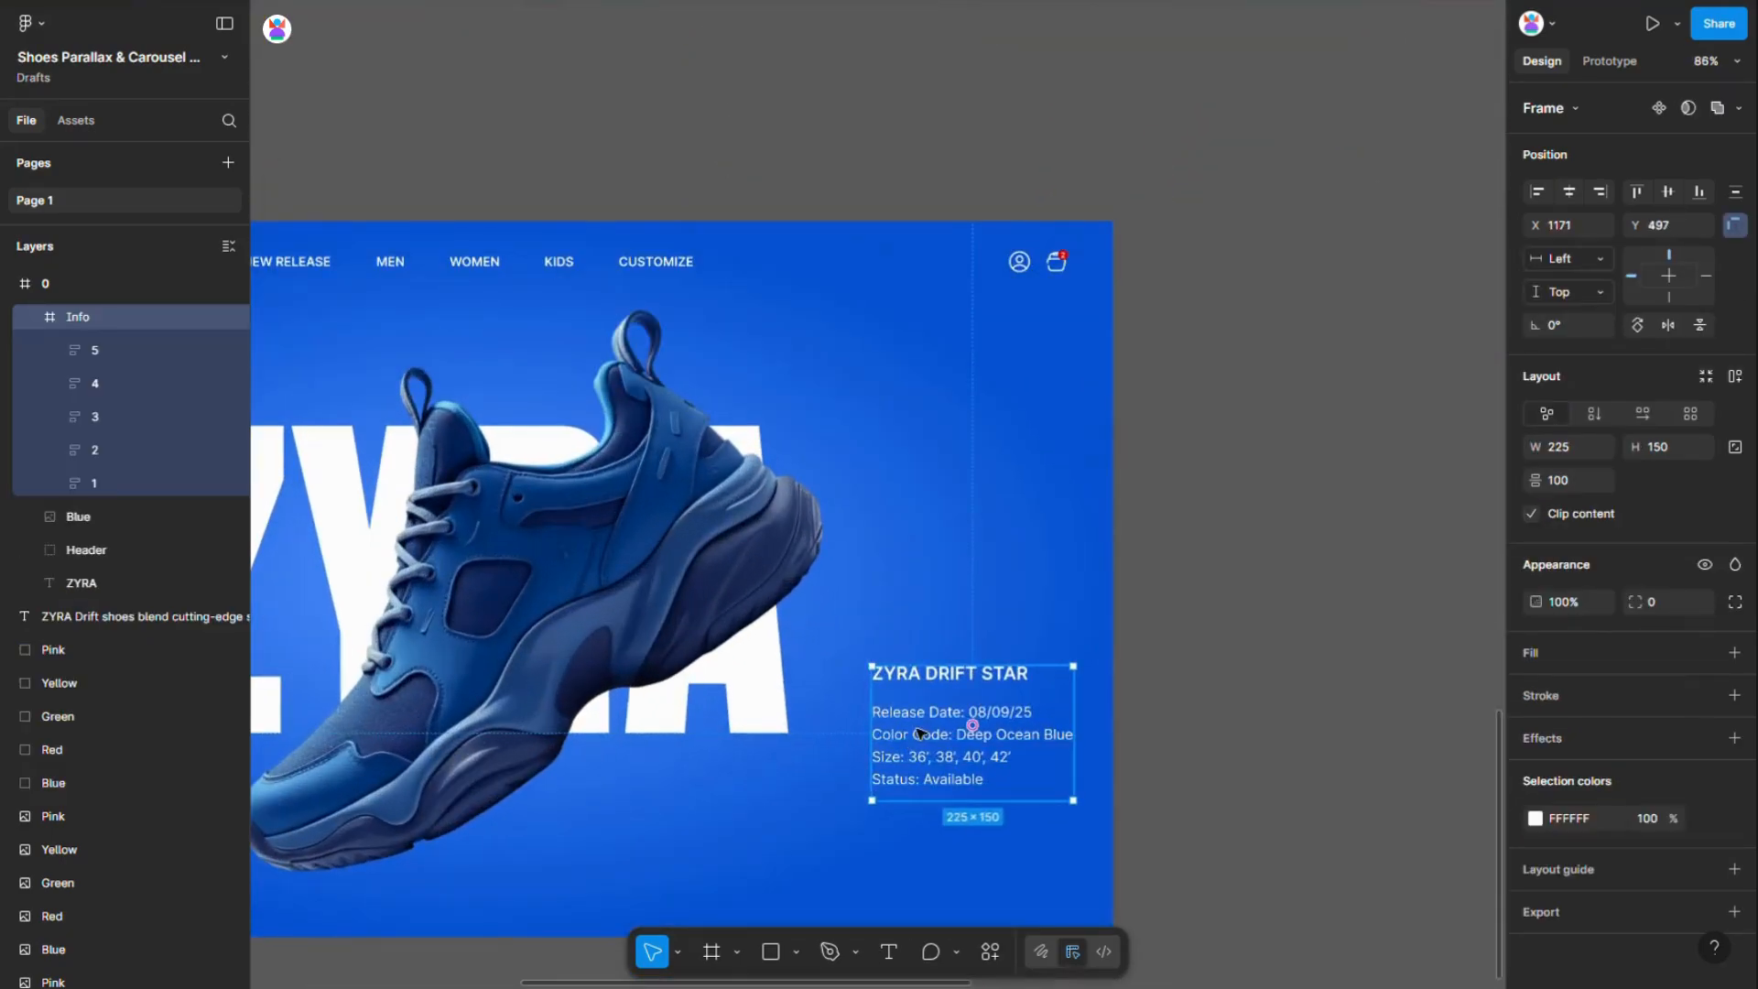
# Nudge the Info frame to X 1165, Y 427, leaving 50 to the right edge of frame 0
pyautogui.press('Right')
pyautogui.press('Right')
pyautogui.press('Right')
pyautogui.press('Right')
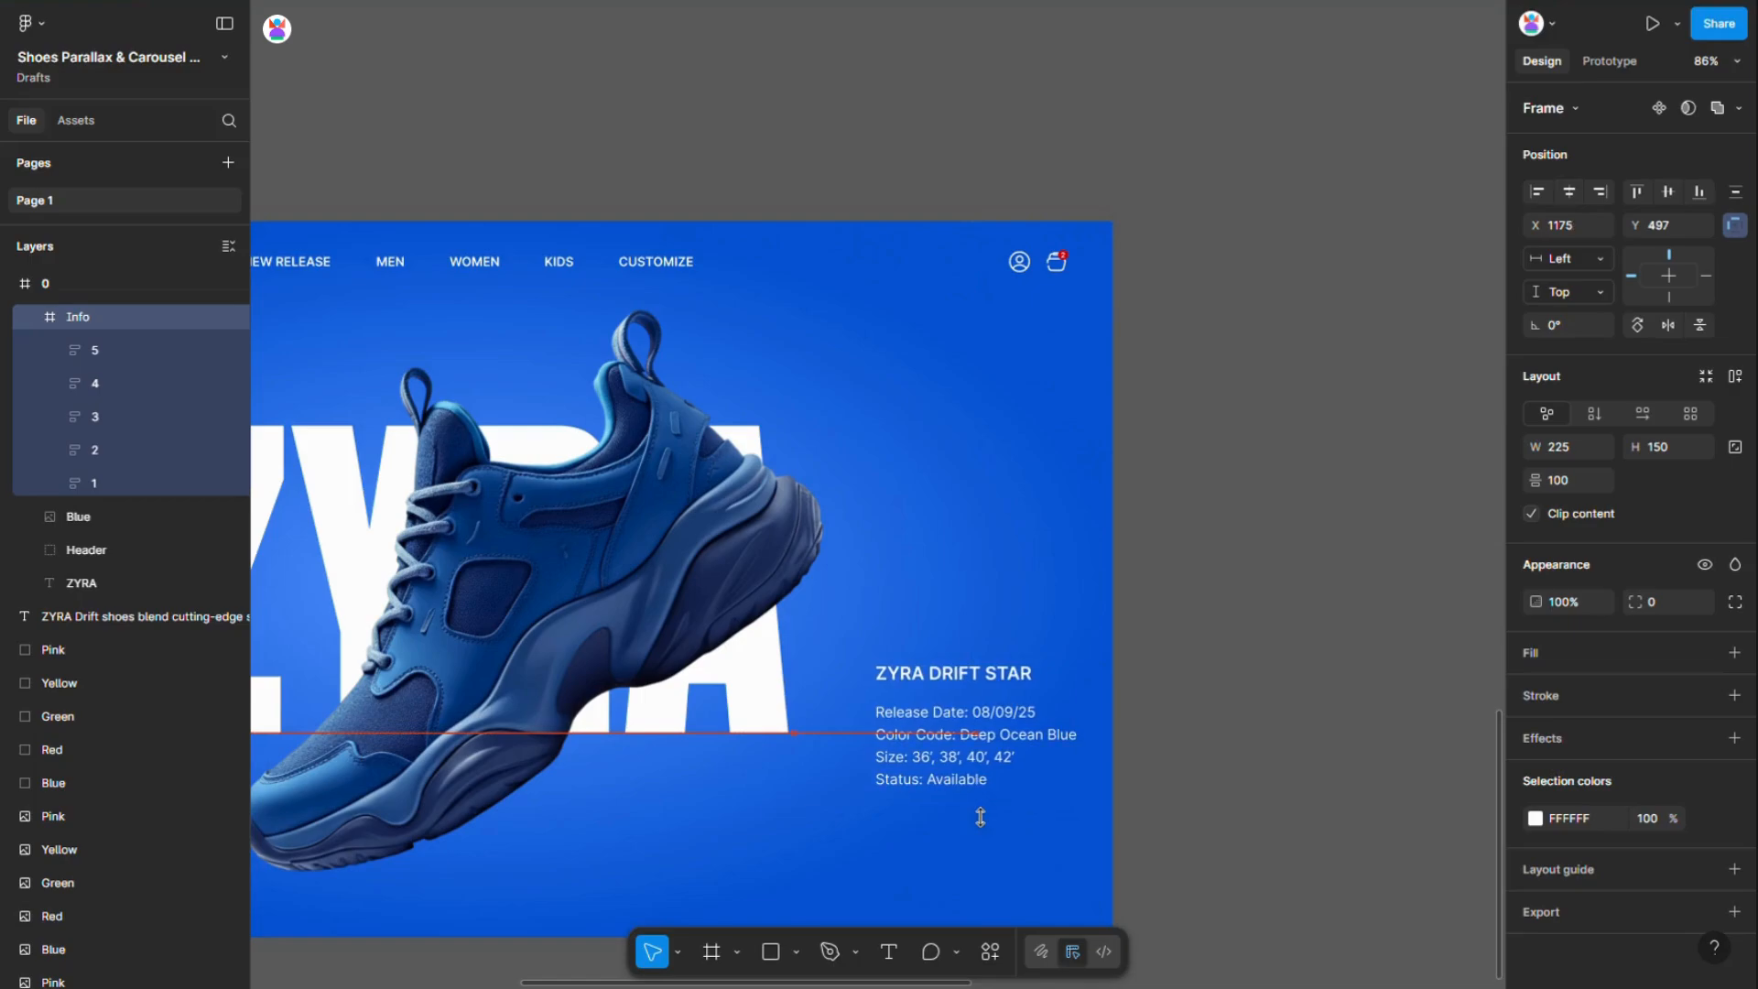
pyautogui.press('alt')
pyautogui.hotkey('shift', 'Left')
pyautogui.hotkey('shift', 'Left')
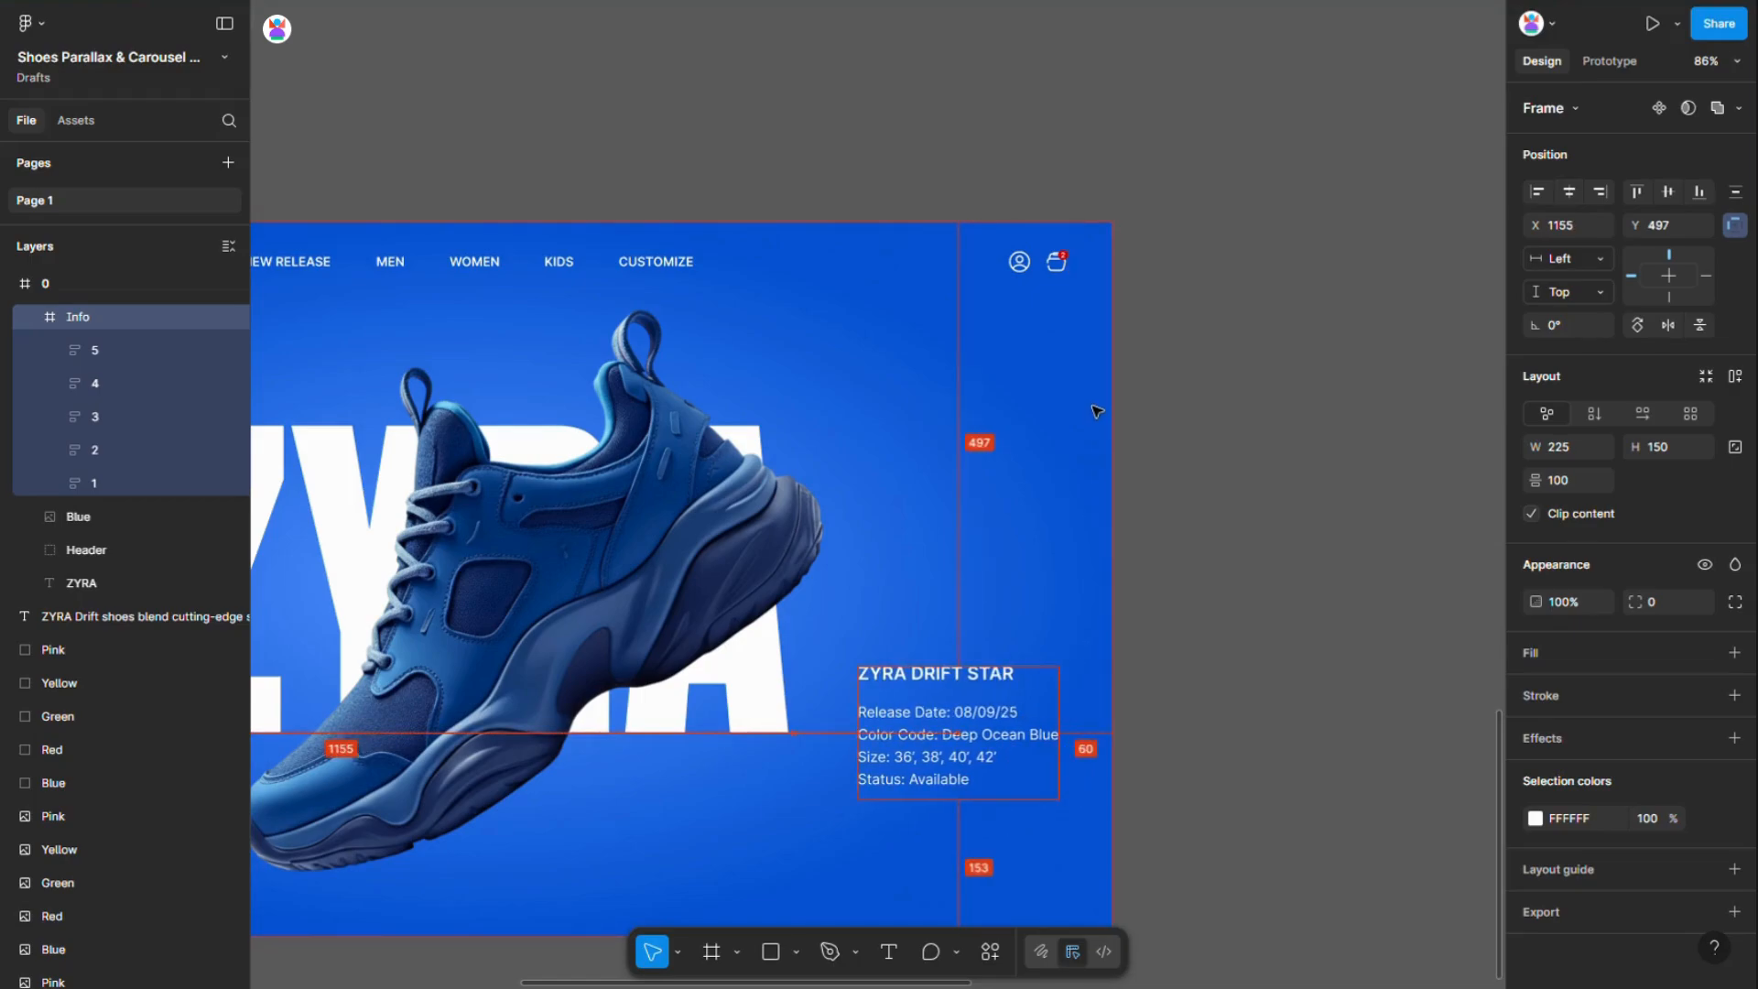
pyautogui.hotkey('shift', 'Right')
pyautogui.hotkey('shift', 'Up')
pyautogui.hotkey('shift', 'Up')
pyautogui.hotkey('shift', 'Up')
pyautogui.hotkey('shift', 'Up')
pyautogui.hotkey('shift', 'Up')
pyautogui.hotkey('shift', 'Up')
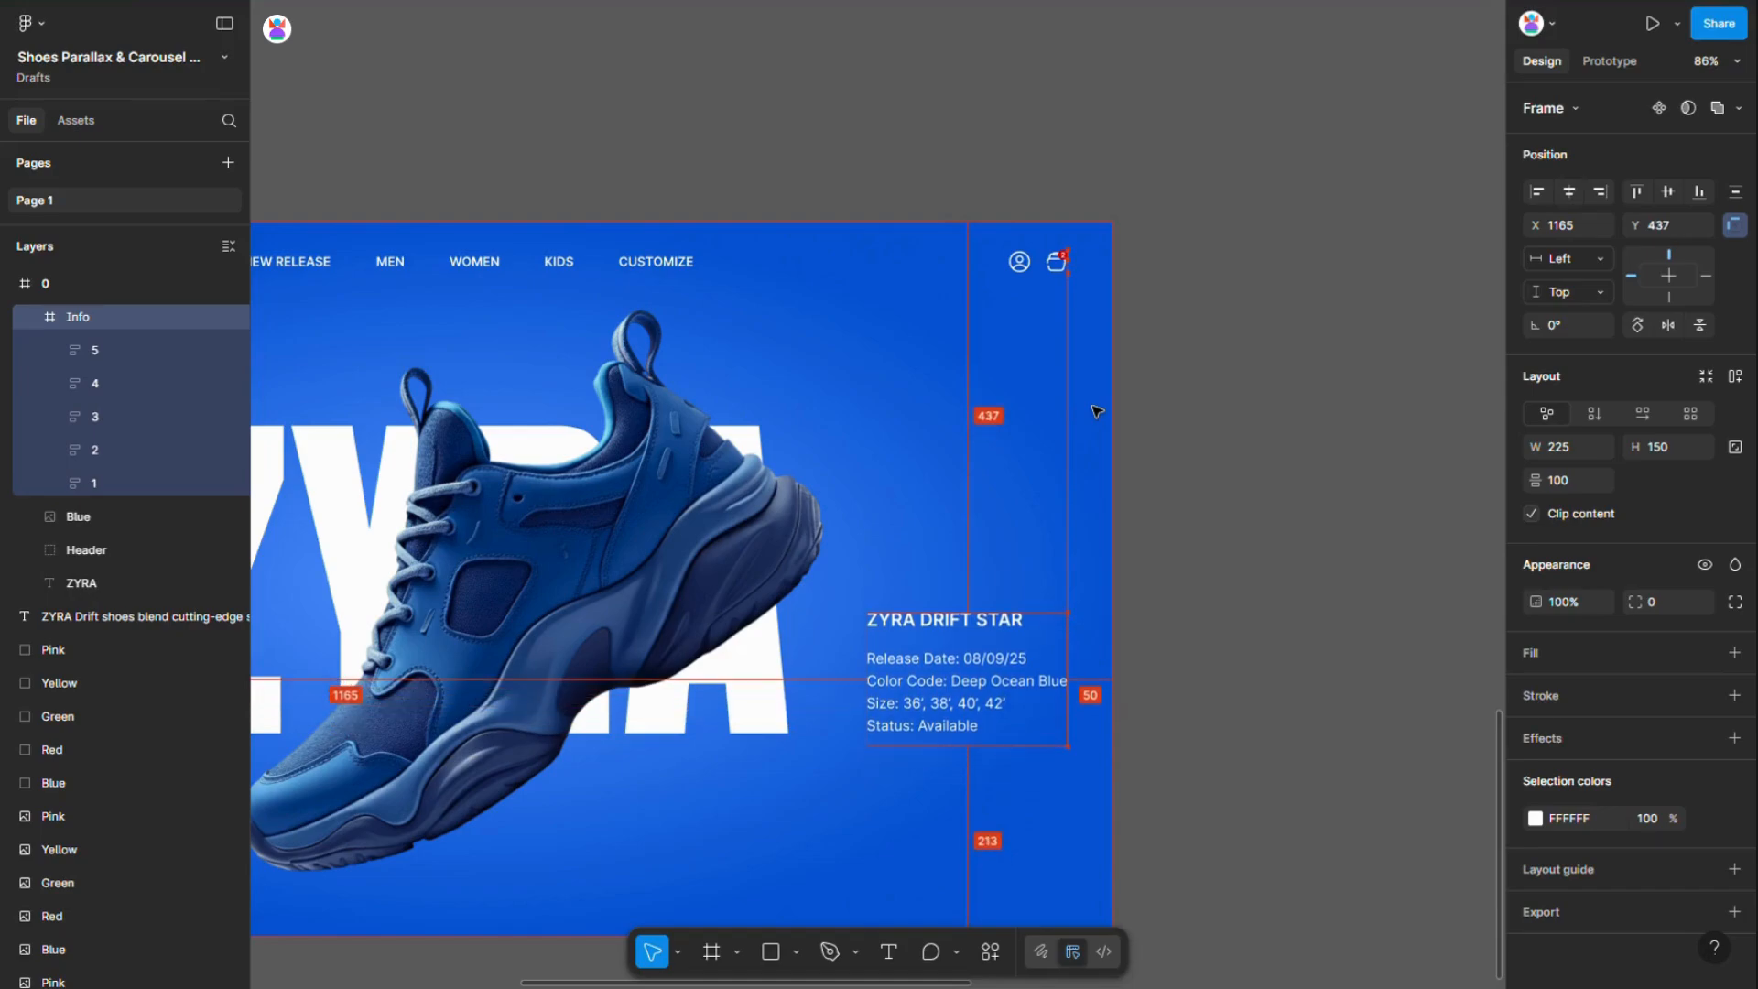
pyautogui.press('alt')
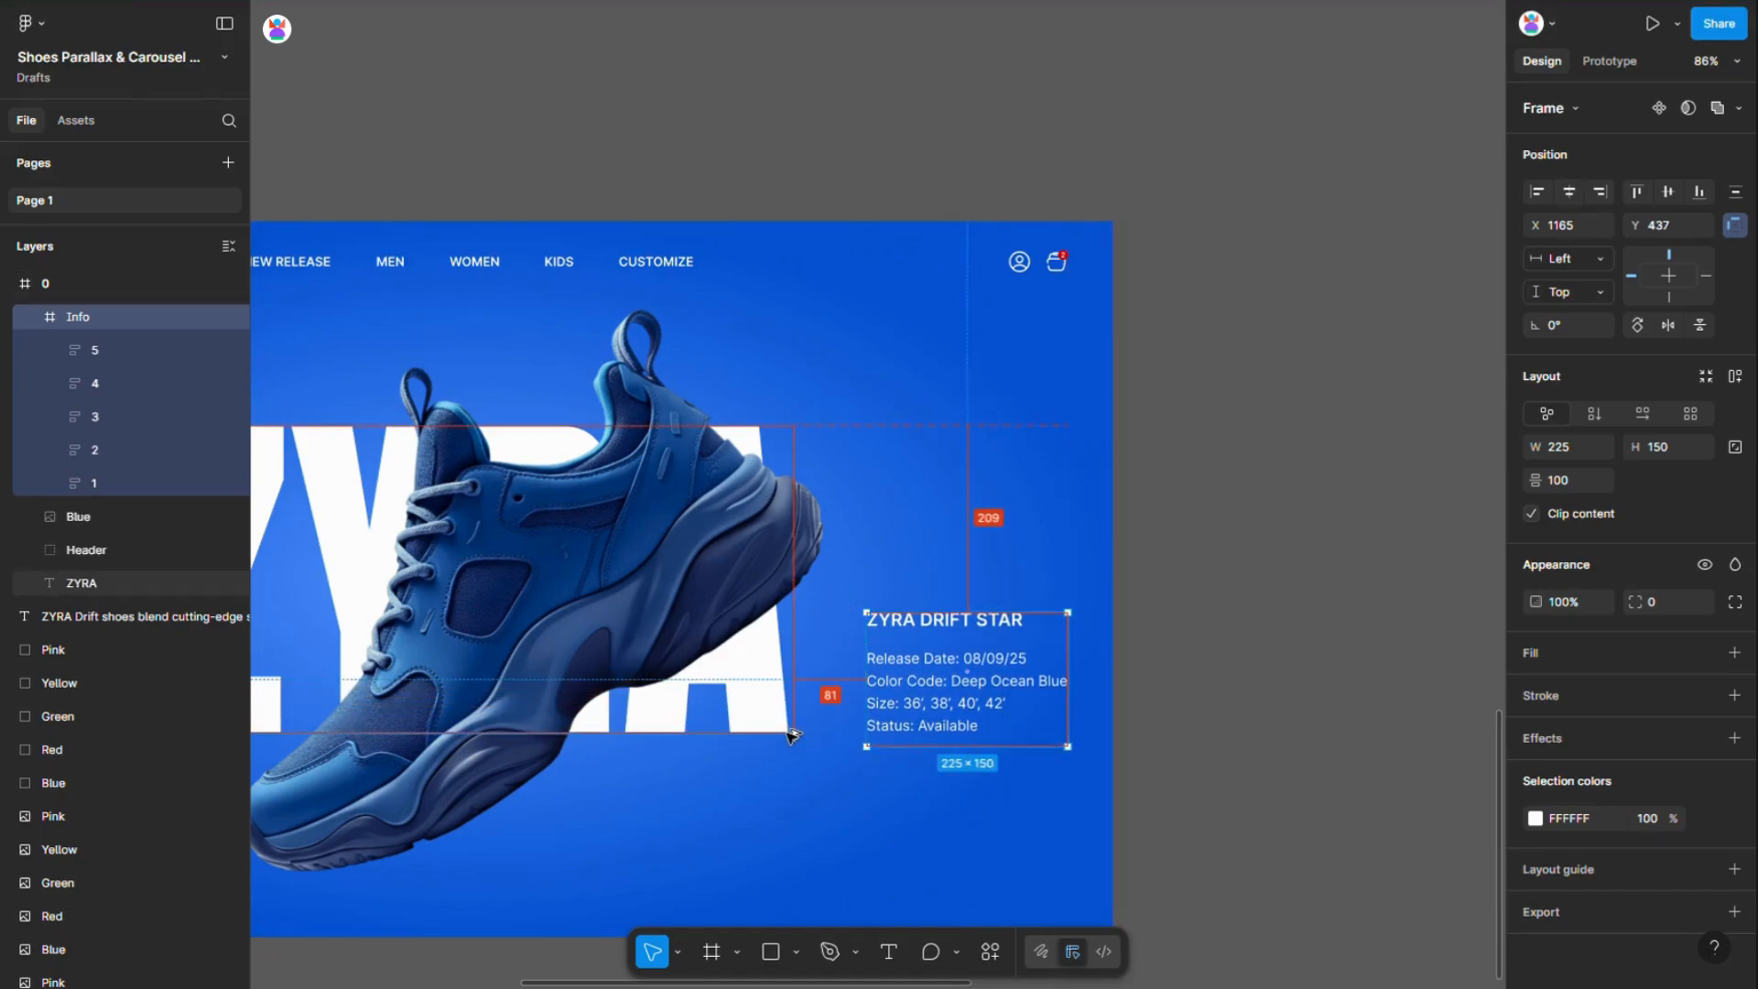
pyautogui.hotkey('shift', 'Up')
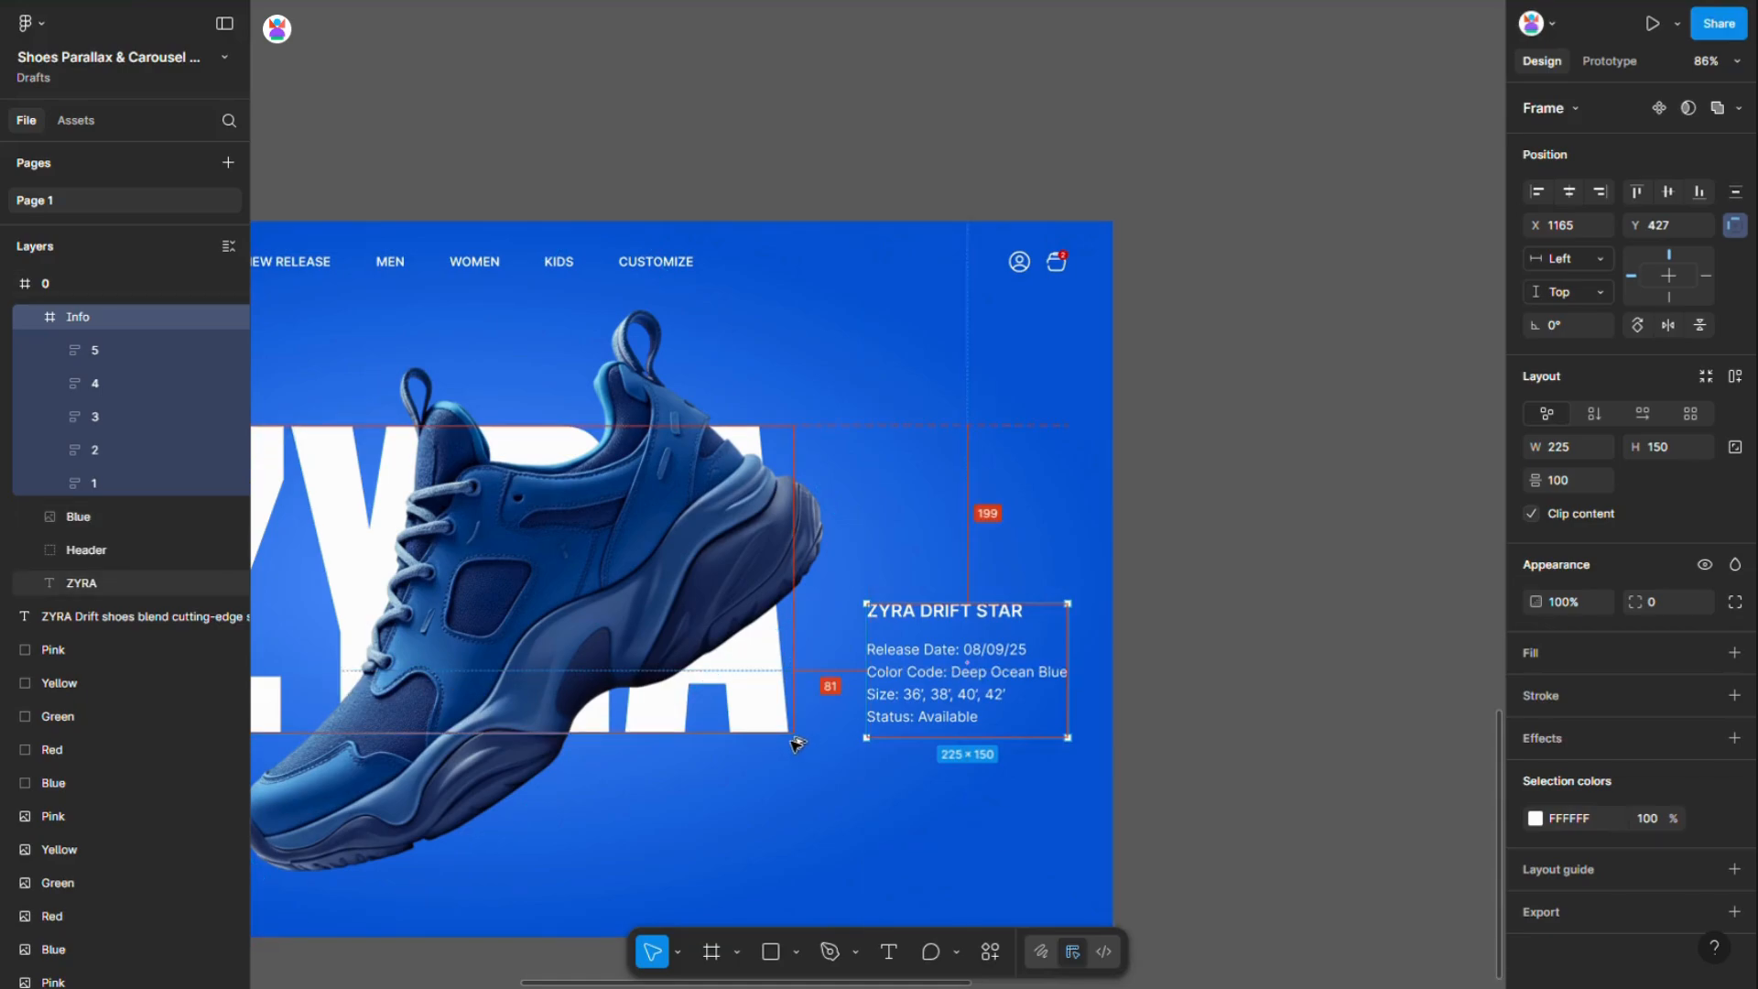
# Move the ZYRA Drift description text into frame 0, to the lower left of the blue shoe
pyautogui.scroll(-10, 1121, 724)
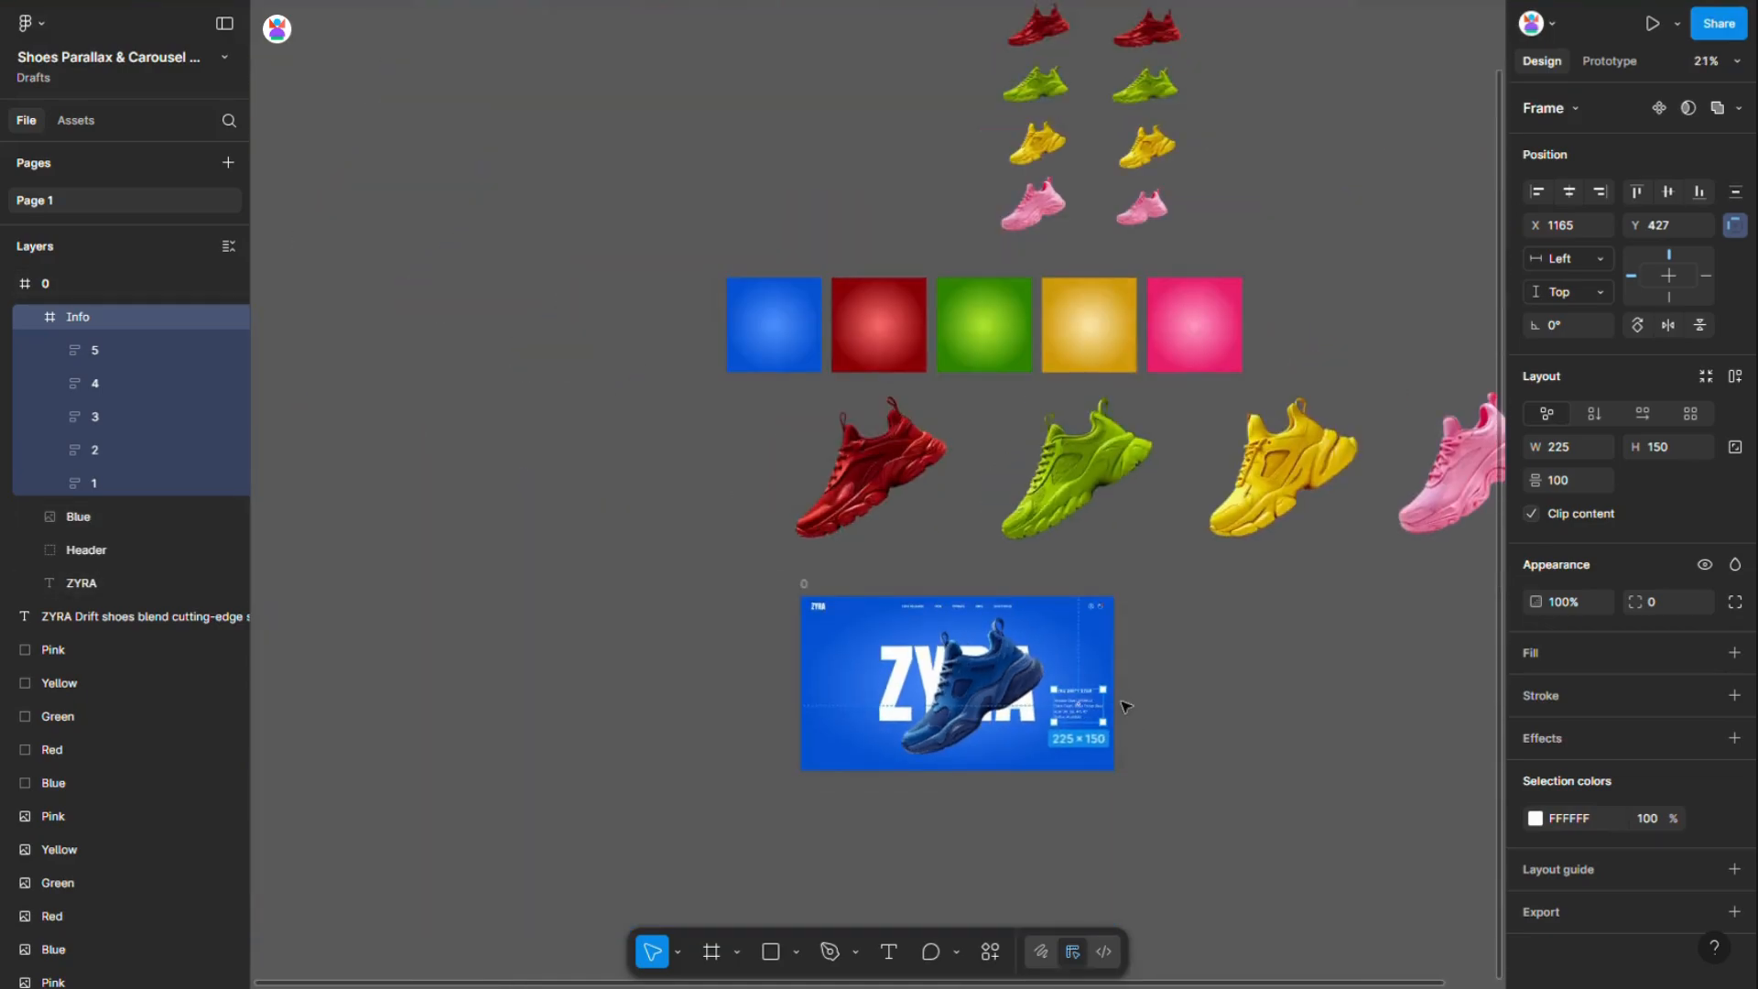
pyautogui.scroll(-2, 1127, 682)
pyautogui.click(1233, 712)
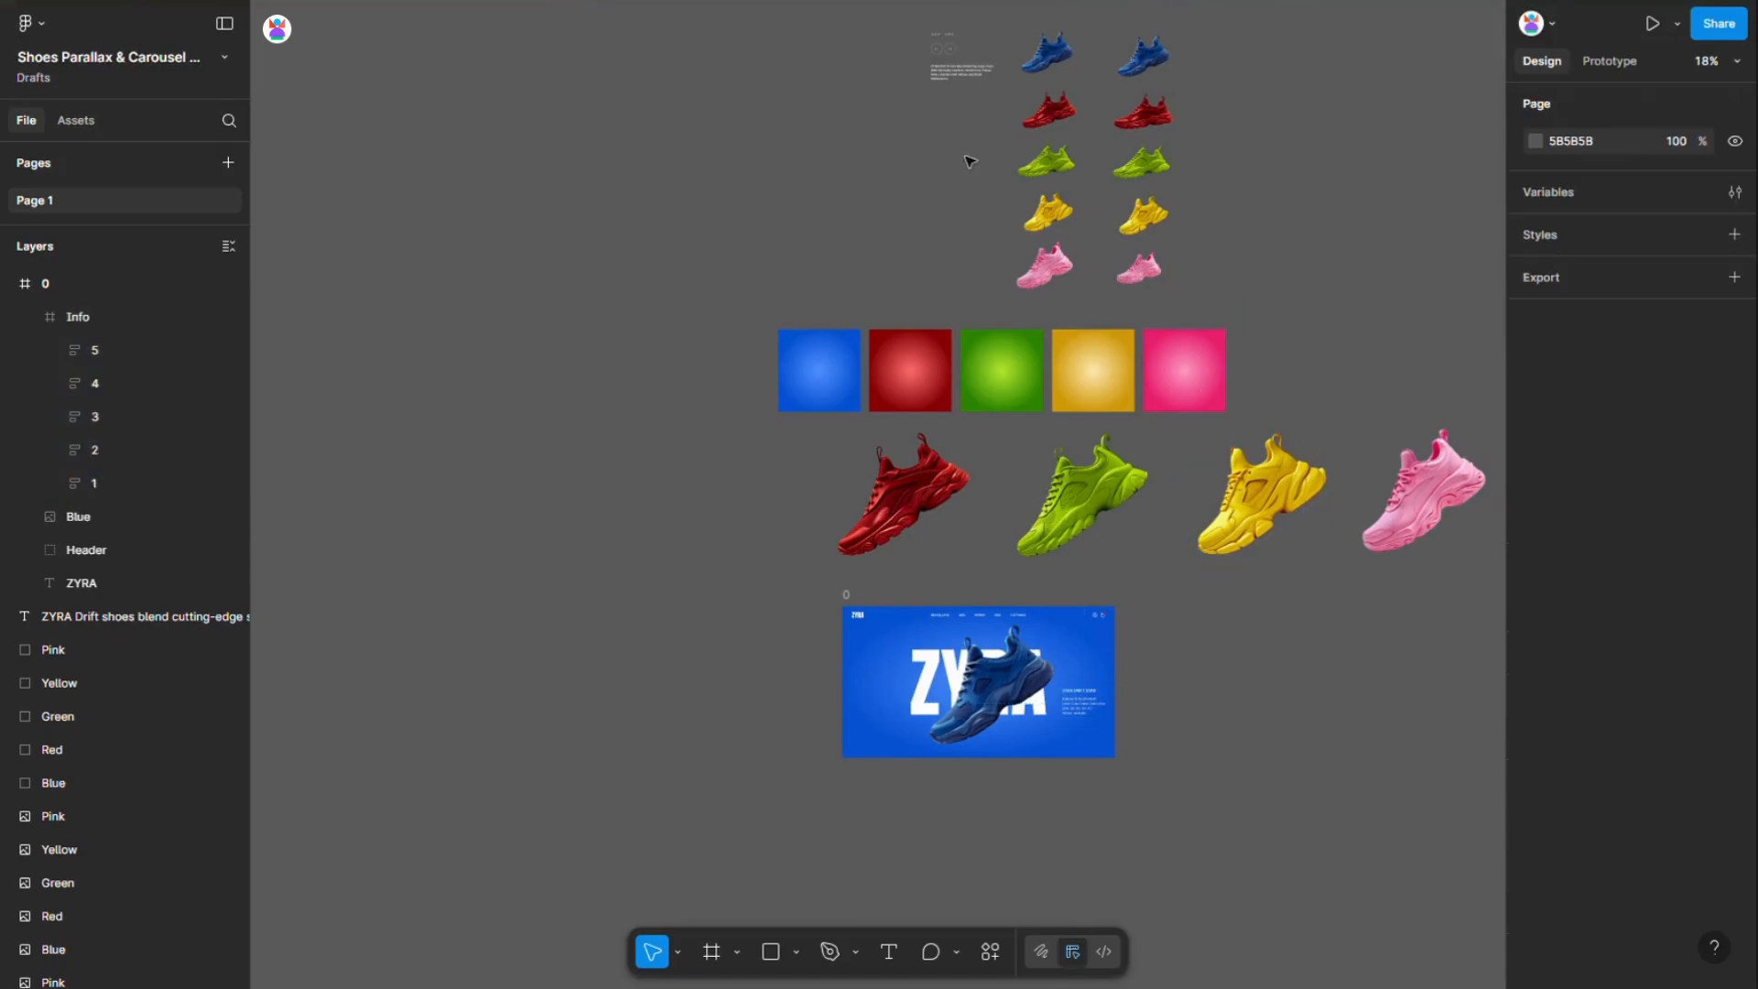
pyautogui.moveTo(957, 84); pyautogui.dragTo(885, 720)
pyautogui.scroll(8, 888, 740)
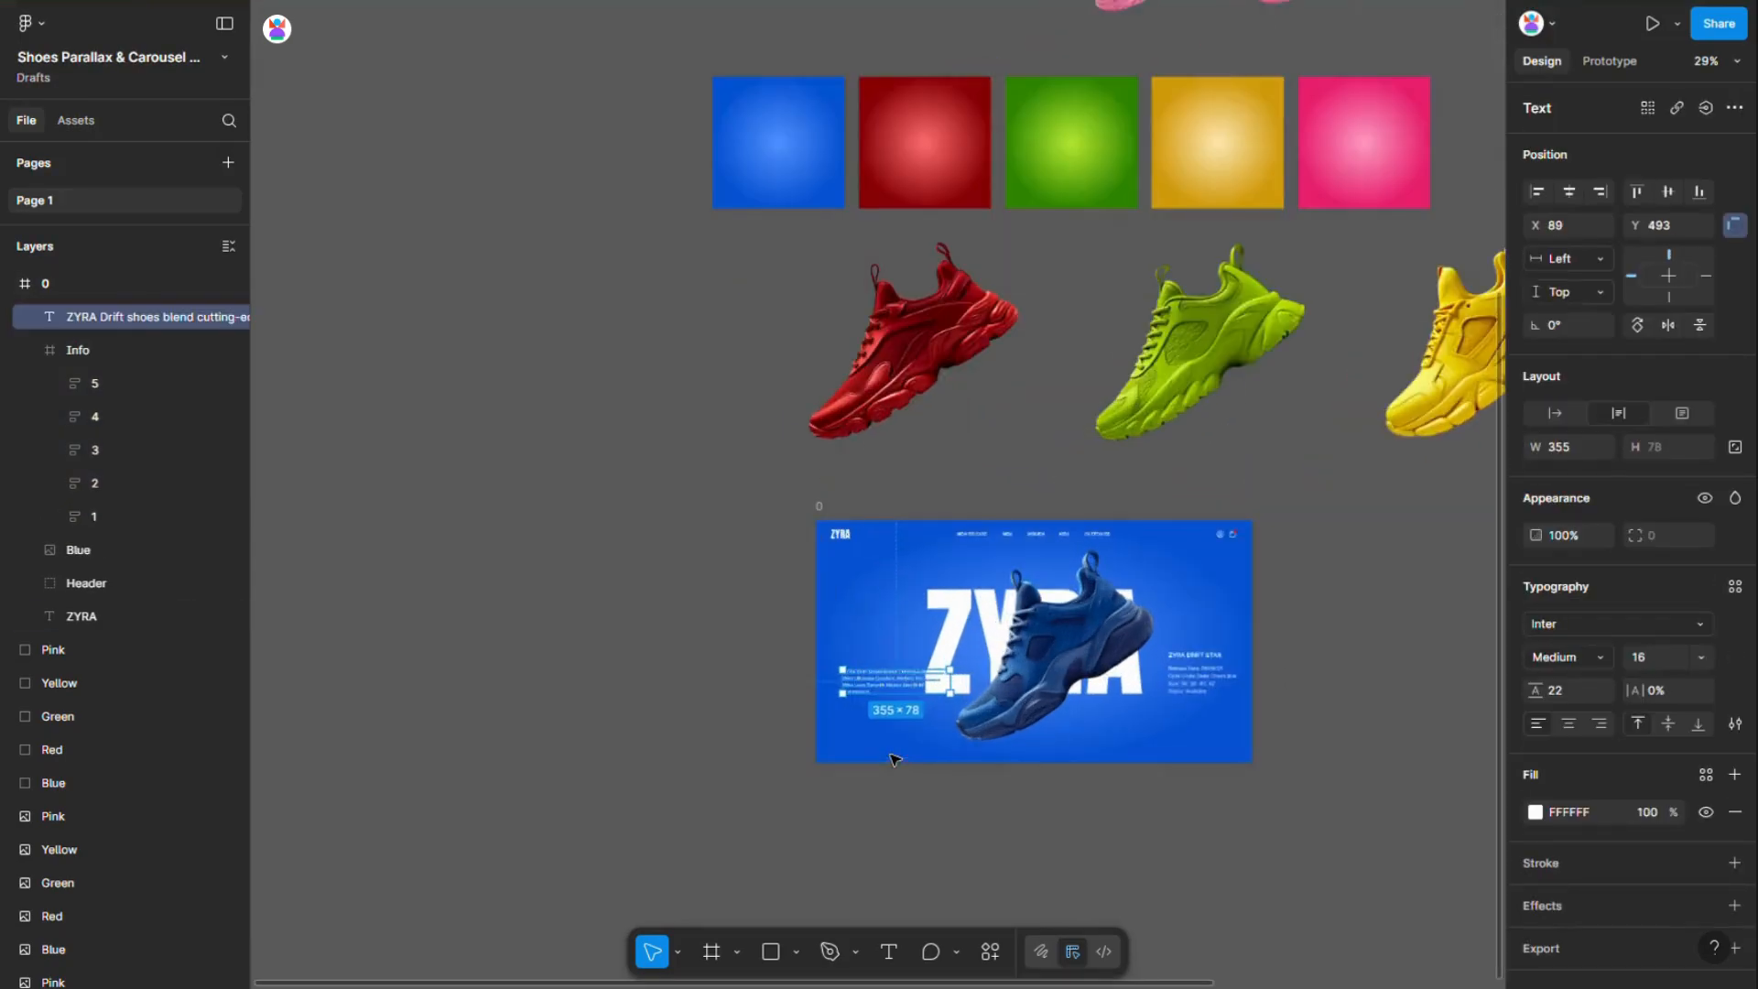
# Nudge the description text to X 50, Y 583, in line with the ZYRA logo in the header
pyautogui.press('Left')
pyautogui.press('Left')
pyautogui.press('Left')
pyautogui.press('Left')
pyautogui.press('Left')
pyautogui.press('Left')
pyautogui.press('Left')
pyautogui.press('Left')
pyautogui.press('Left')
pyautogui.press('Left')
pyautogui.press('Left')
pyautogui.press('Left')
pyautogui.press('Left')
pyautogui.press('Left')
pyautogui.press('Left')
pyautogui.press('Left')
pyautogui.press('Left')
pyautogui.press('Left')
pyautogui.press('Left')
pyautogui.press('Left')
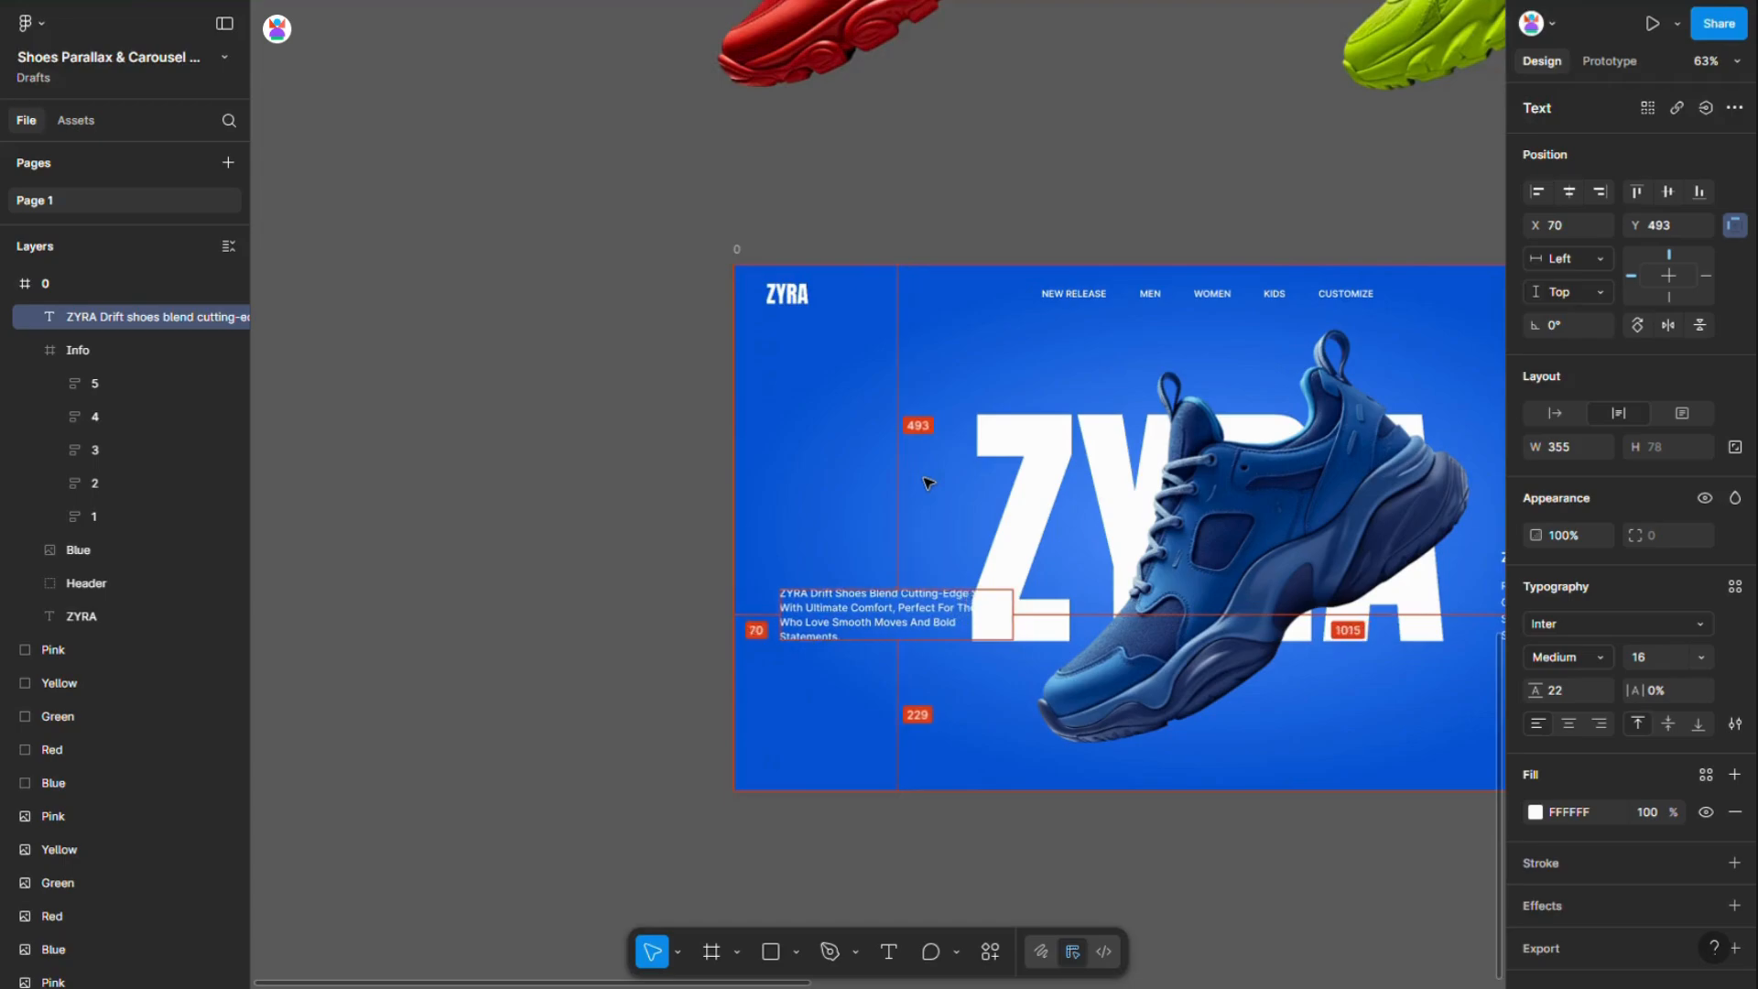
pyautogui.press('Down')
pyautogui.press('Down')
pyautogui.press('Down')
pyautogui.press('Down')
pyautogui.press('Down')
pyautogui.press('Down')
pyautogui.press('Down')
pyautogui.press('Down')
pyautogui.press('Down')
pyautogui.press('Down')
pyautogui.press('Down')
pyautogui.press('Down')
pyautogui.press('Down')
pyautogui.press('Down')
pyautogui.press('Down')
pyautogui.press('Down')
pyautogui.press('Down')
pyautogui.press('Down')
pyautogui.press('Down')
pyautogui.press('Down')
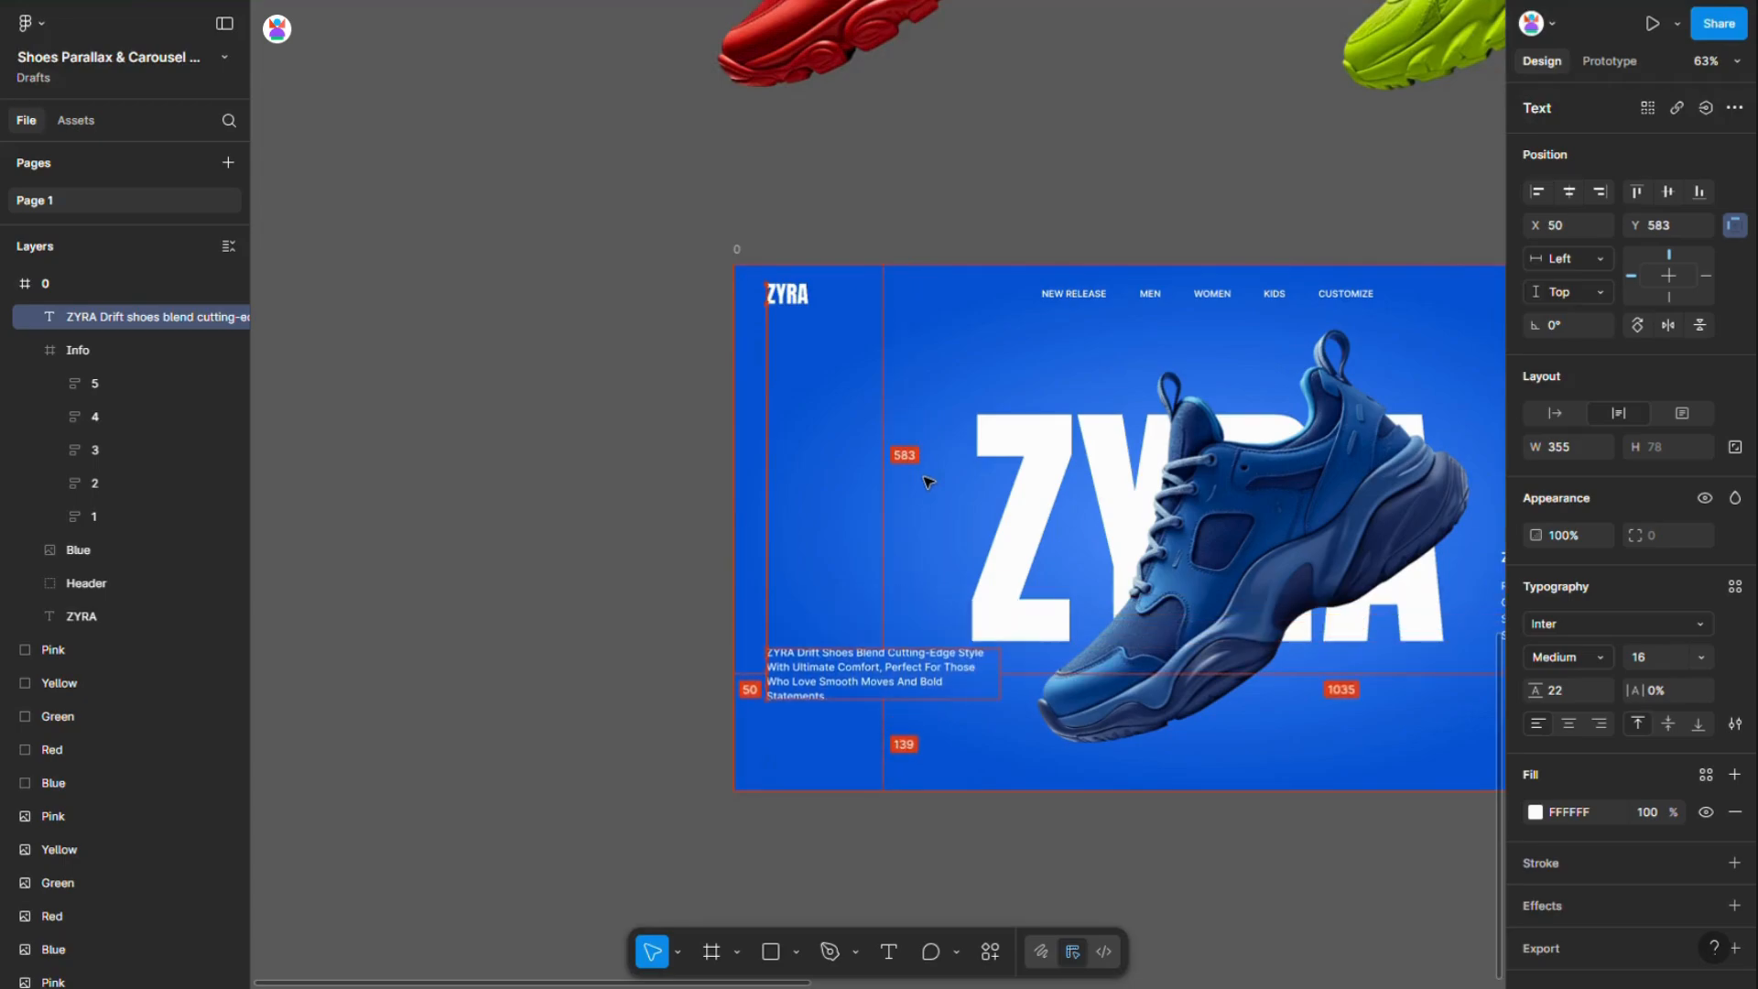
# Move the Left and Right arrow buttons into frame 0 below the description text, aligned to its left edge and 20 above the frame's bottom
pyautogui.scroll(-6, 927, 481)
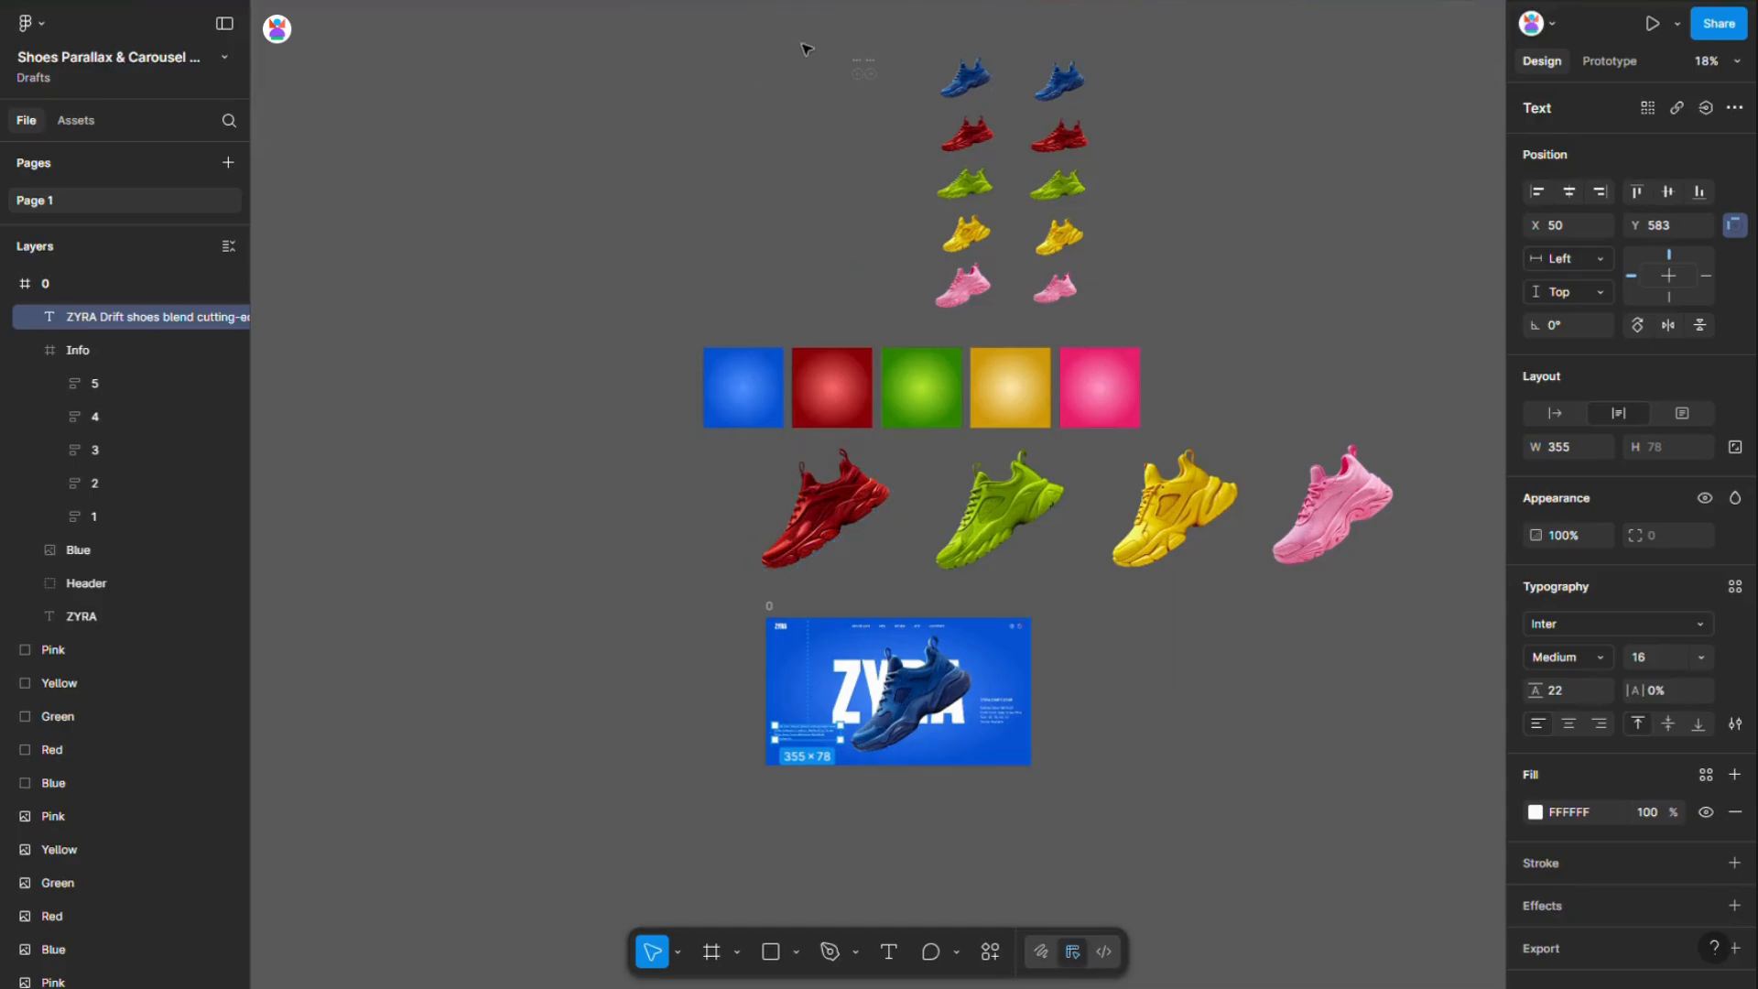
pyautogui.moveTo(804, 43); pyautogui.dragTo(860, 599)
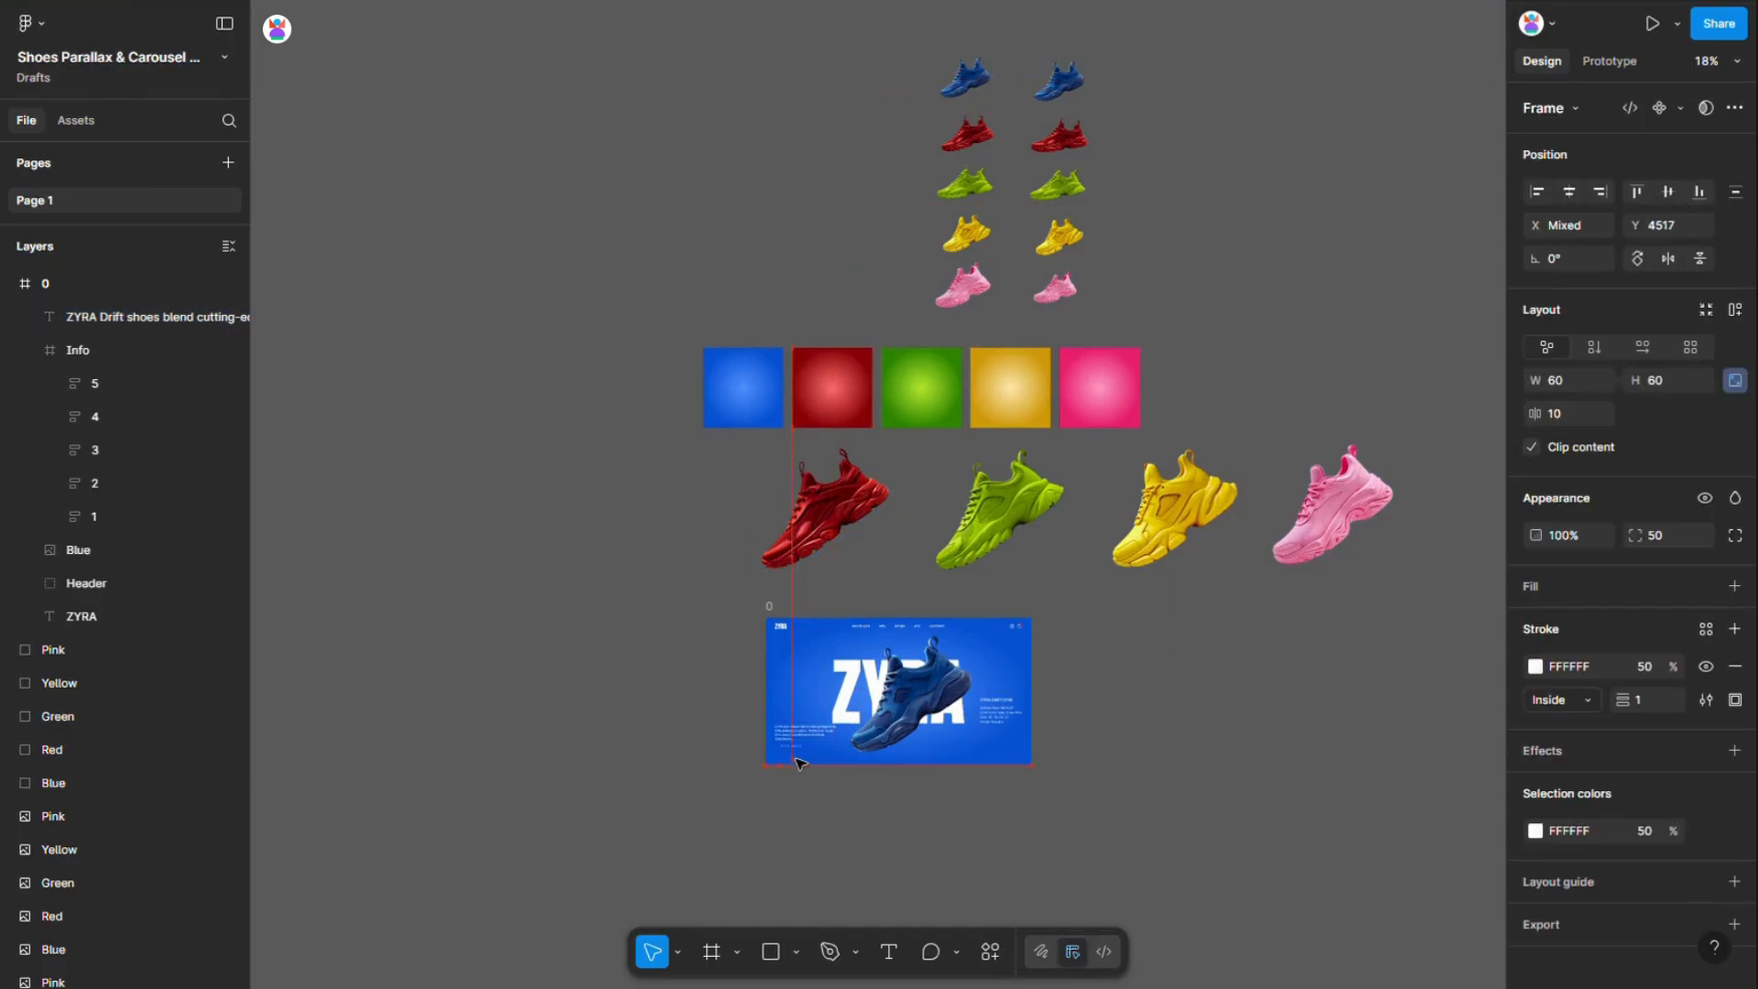
pyautogui.scroll(10, 796, 763)
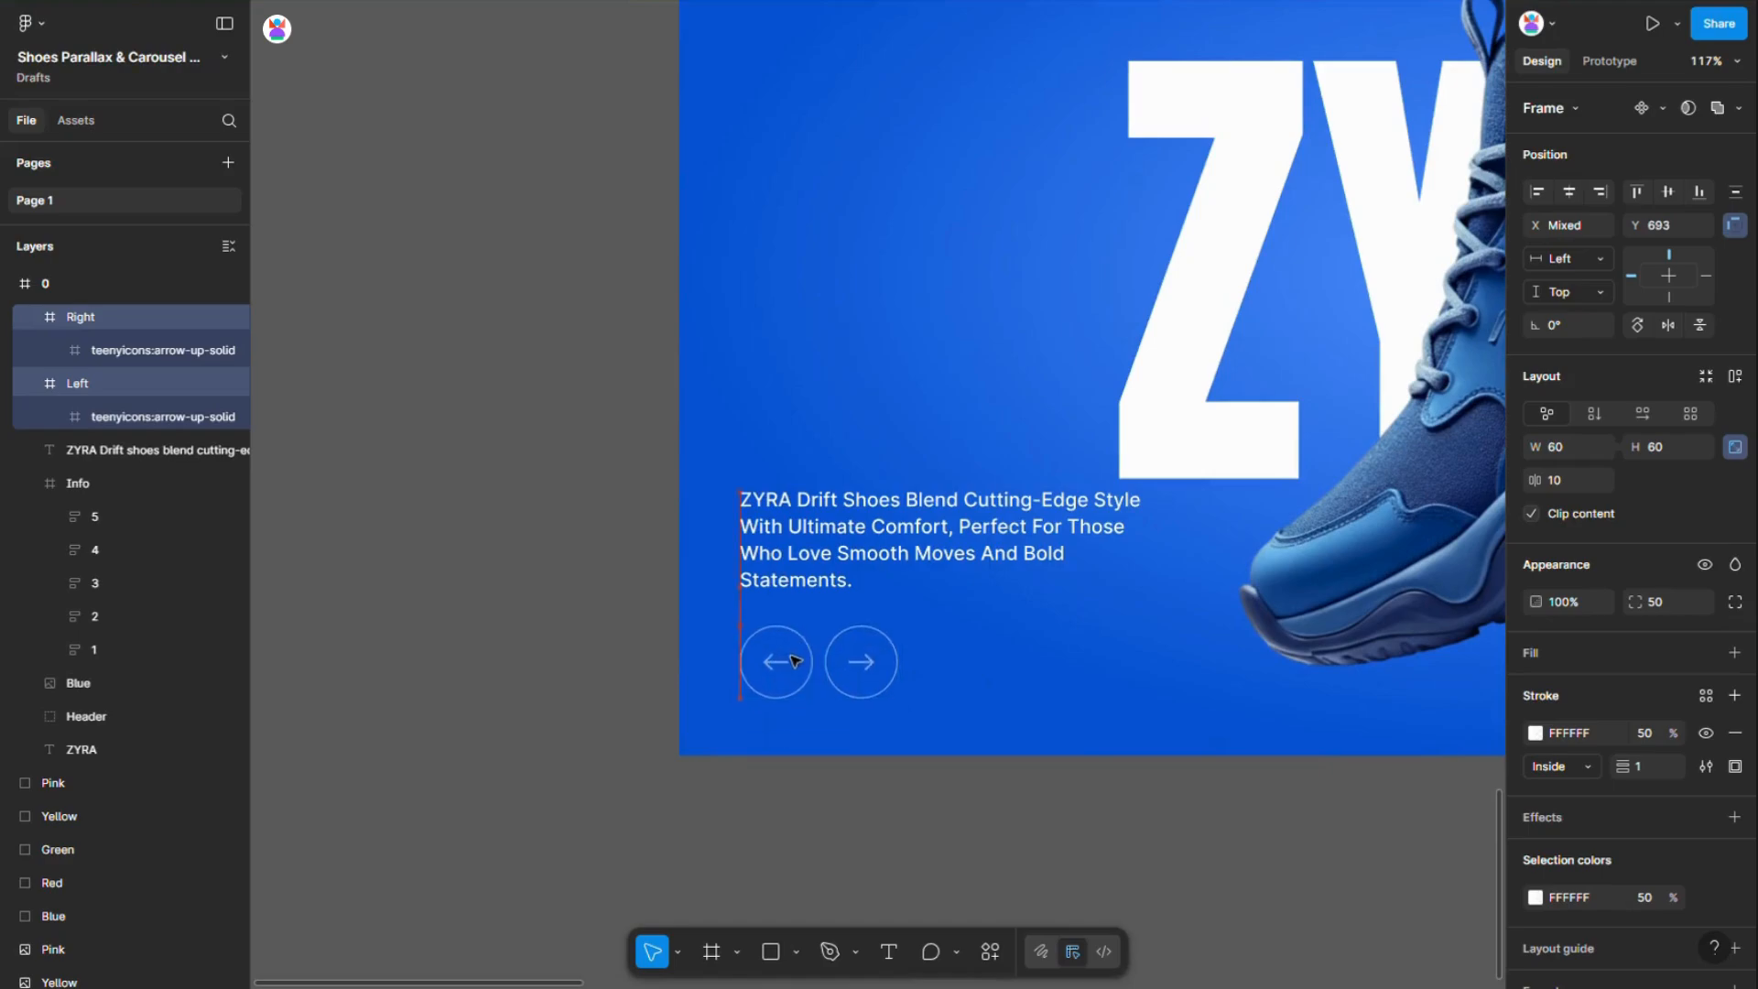
pyautogui.press('Up')
pyautogui.press('Up')
pyautogui.press('Up')
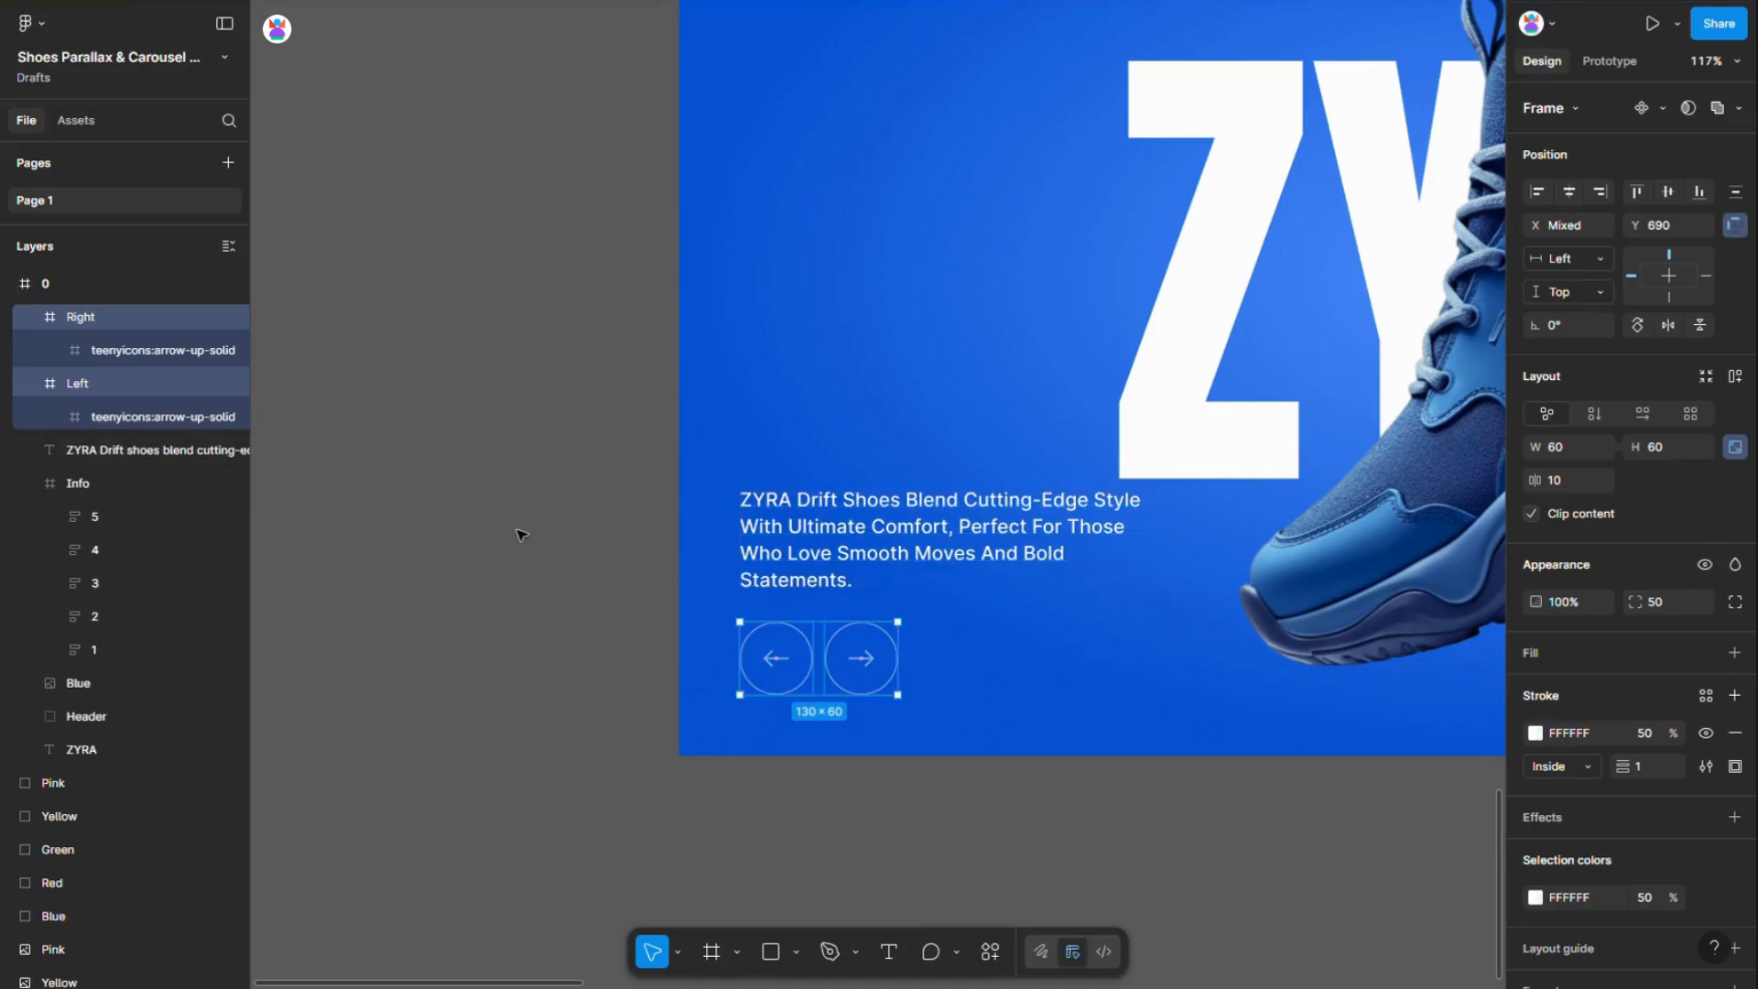
pyautogui.scroll(-3, 541, 526)
pyautogui.hotkey('shift', 'Down')
pyautogui.hotkey('shift', 'Down')
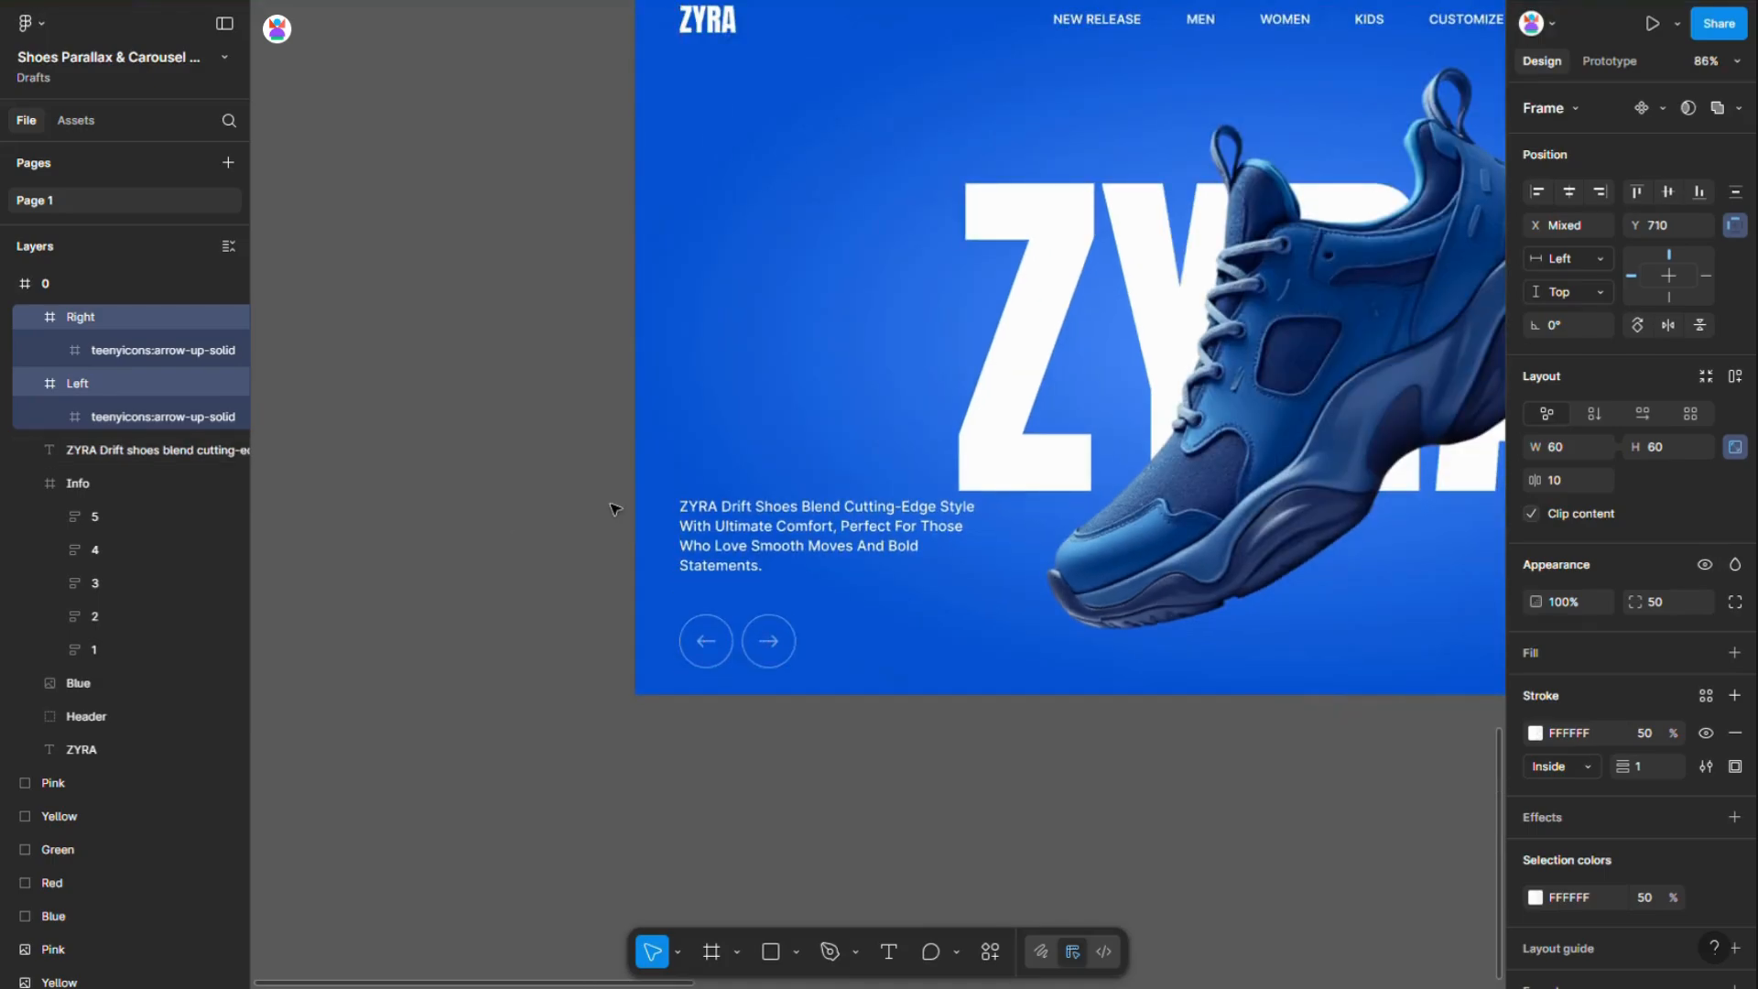
# Lower the description text to Y 612, leaving a gap of 30 above the arrow buttons
pyautogui.click(772, 537)
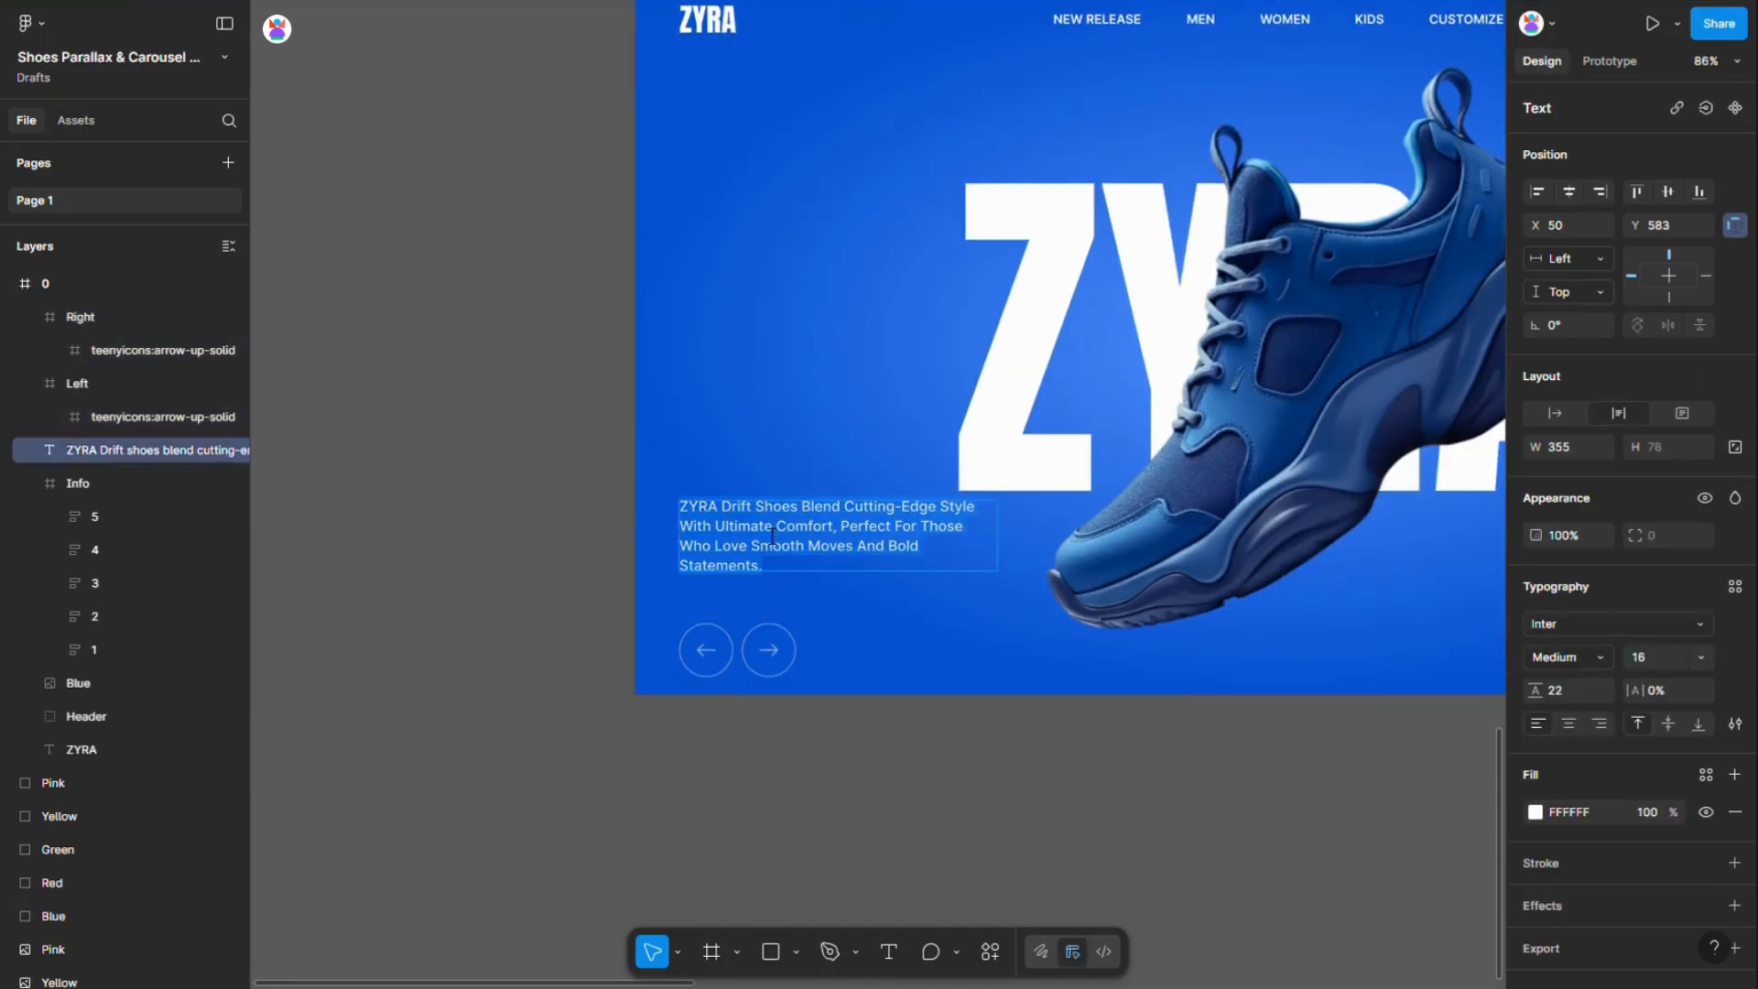
pyautogui.doubleClick(772, 536)
pyautogui.press('Escape')
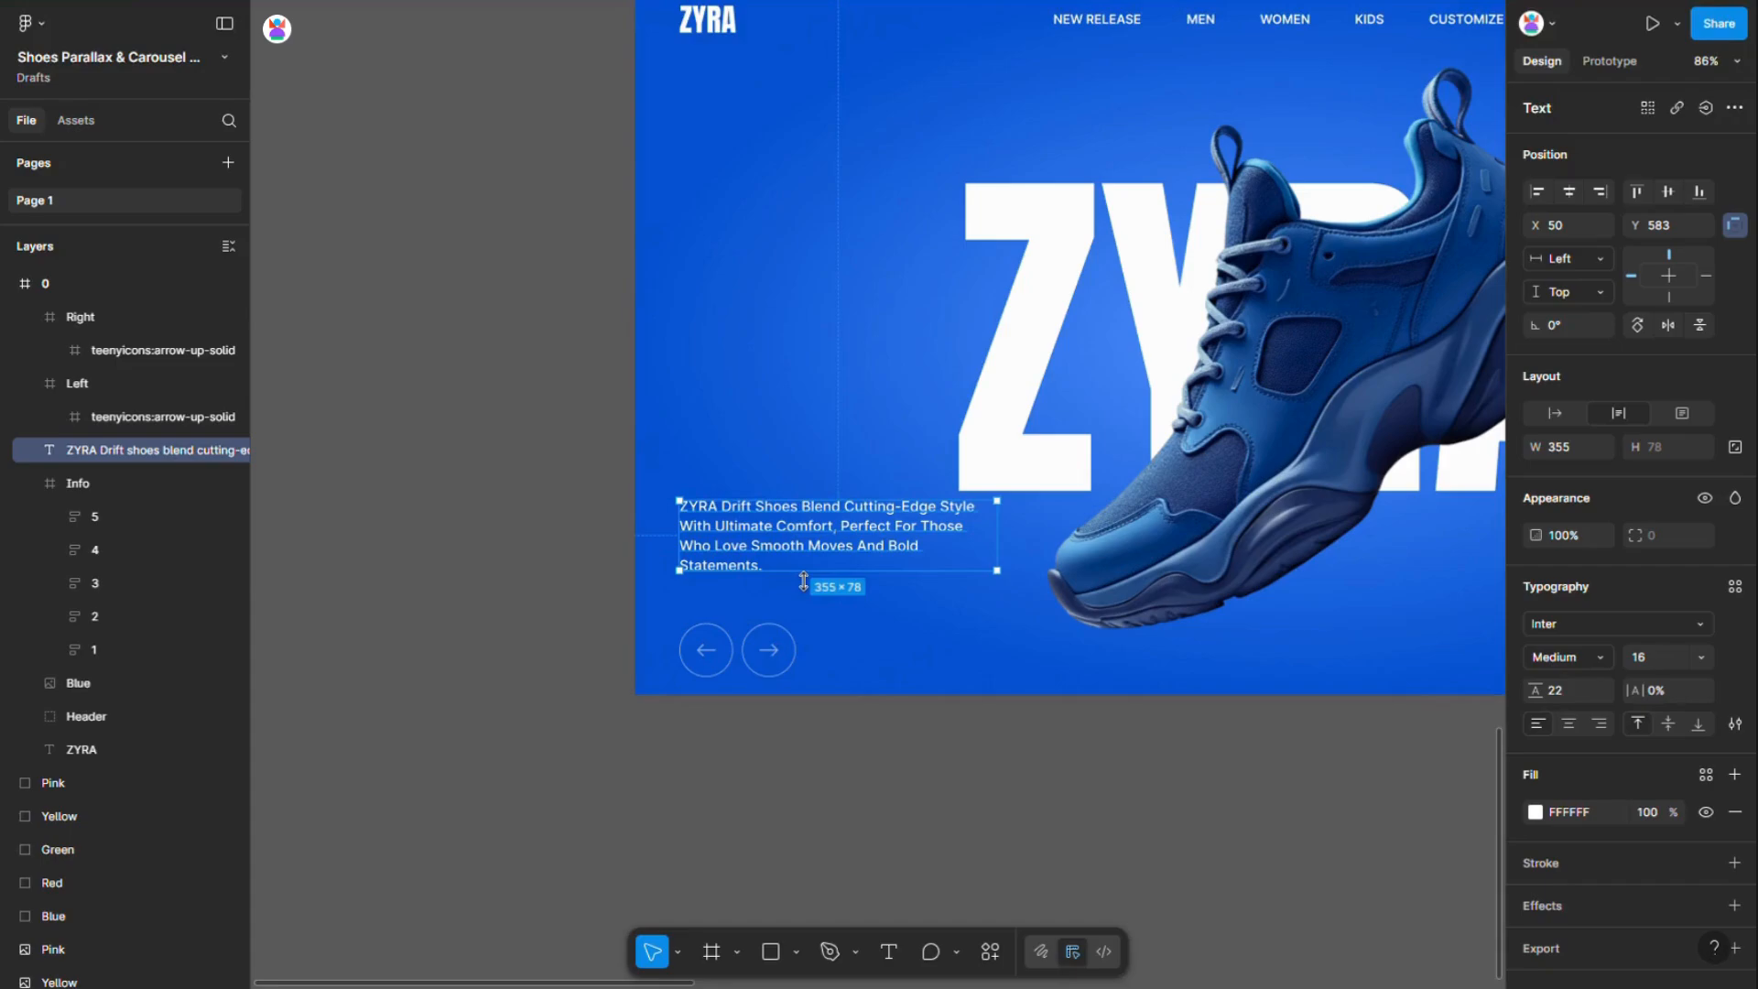
pyautogui.moveTo(795, 564); pyautogui.dragTo(796, 573)
pyautogui.hotkey('shift', 'Down')
pyautogui.hotkey('shift', 'Down')
pyautogui.press('alt')
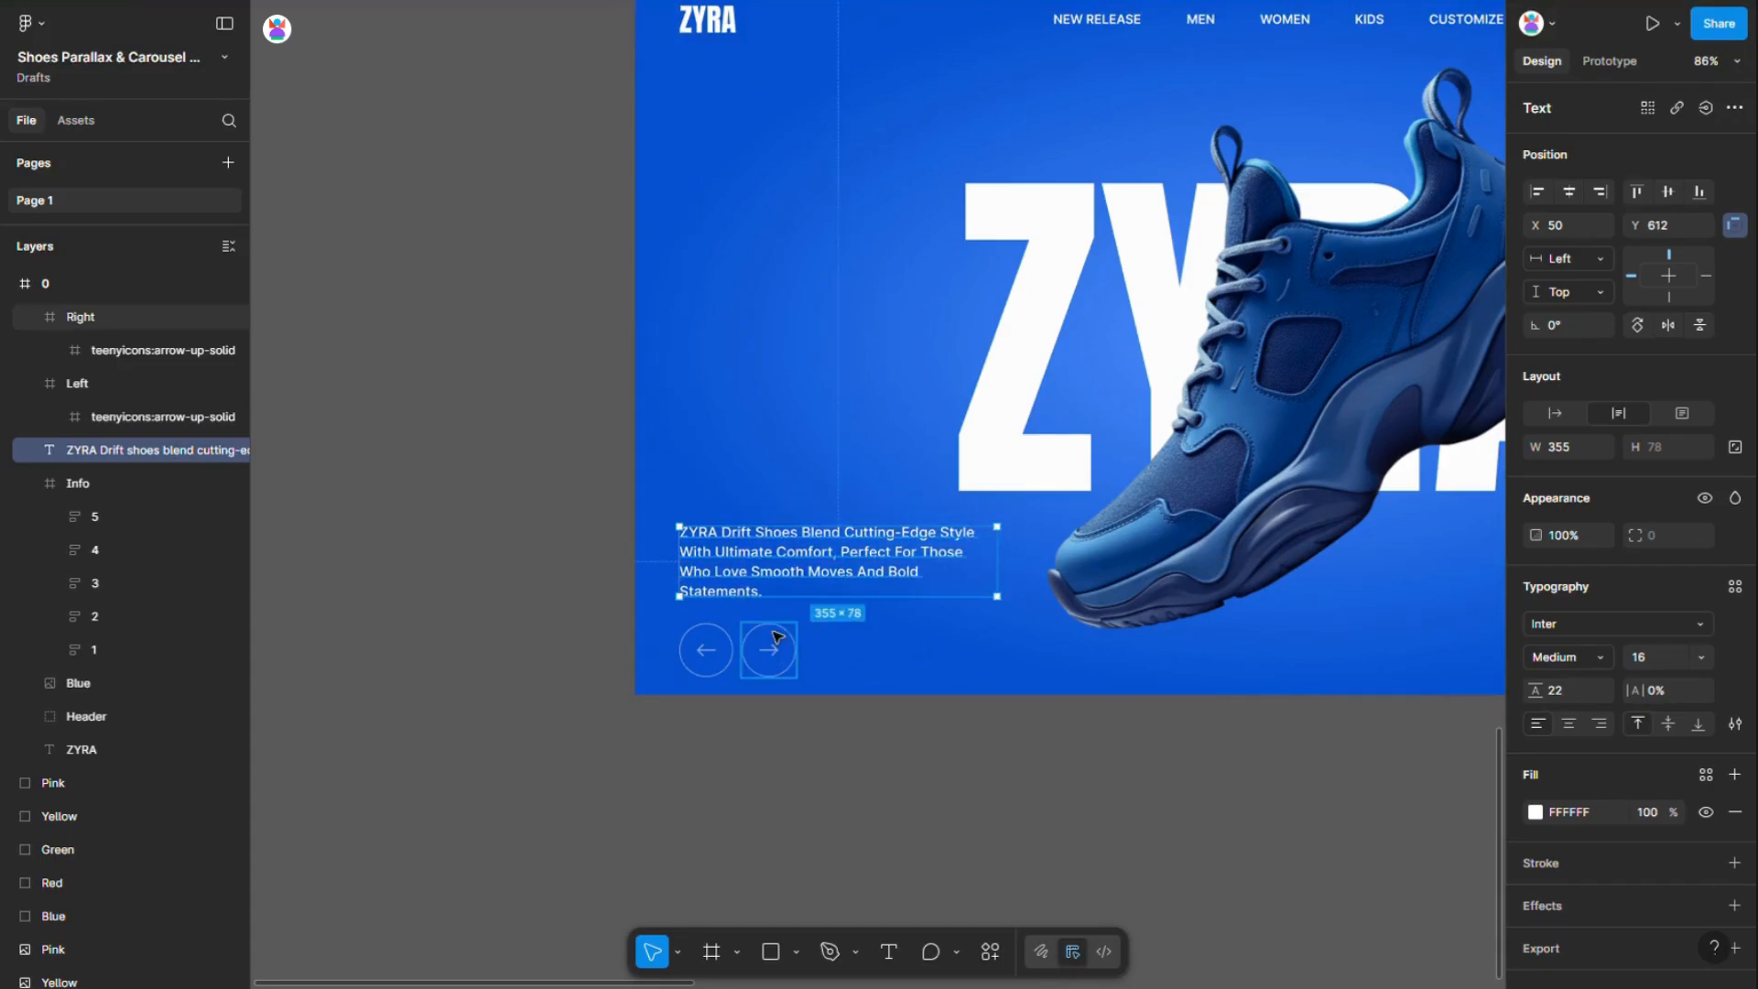
pyautogui.keyDown('shift'); pyautogui.click(777, 637); pyautogui.keyUp('shift')
pyautogui.keyDown('shift'); pyautogui.click(723, 651); pyautogui.keyUp('shift')
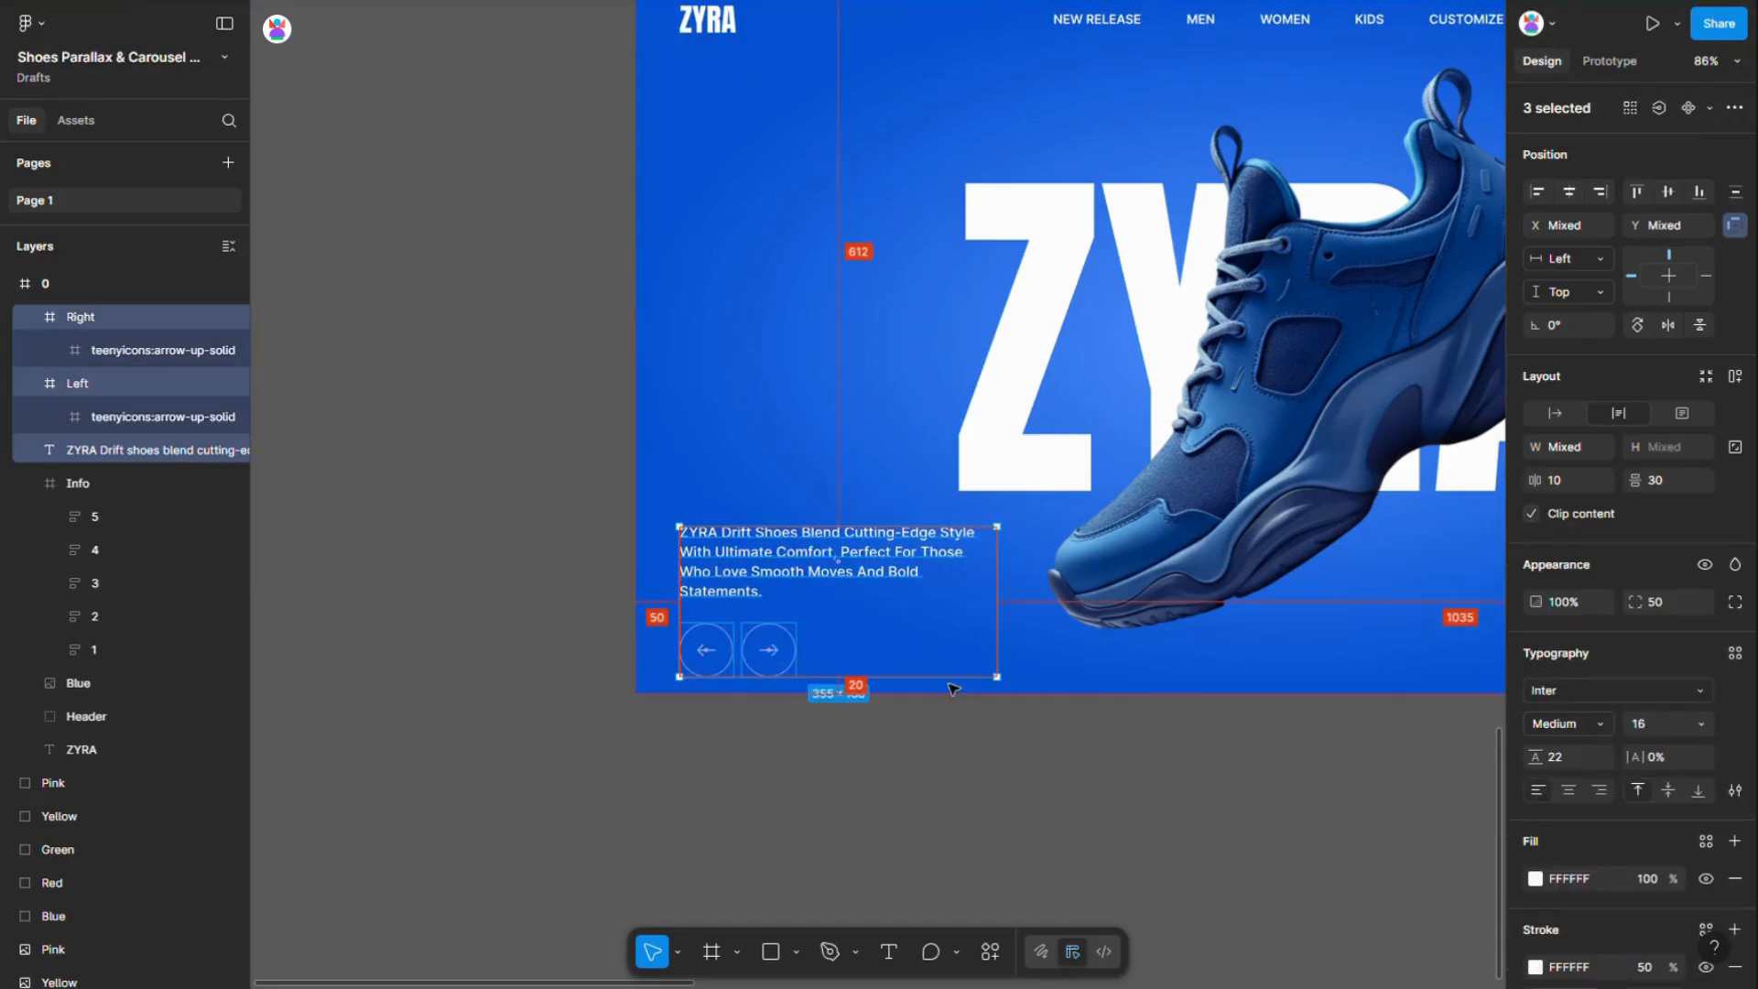
pyautogui.click(895, 761)
# Add a new frame at the lower right inside frame 0 and size it 150 × 120
pyautogui.scroll(-4, 433, 629)
pyautogui.scroll(3, 1058, 776)
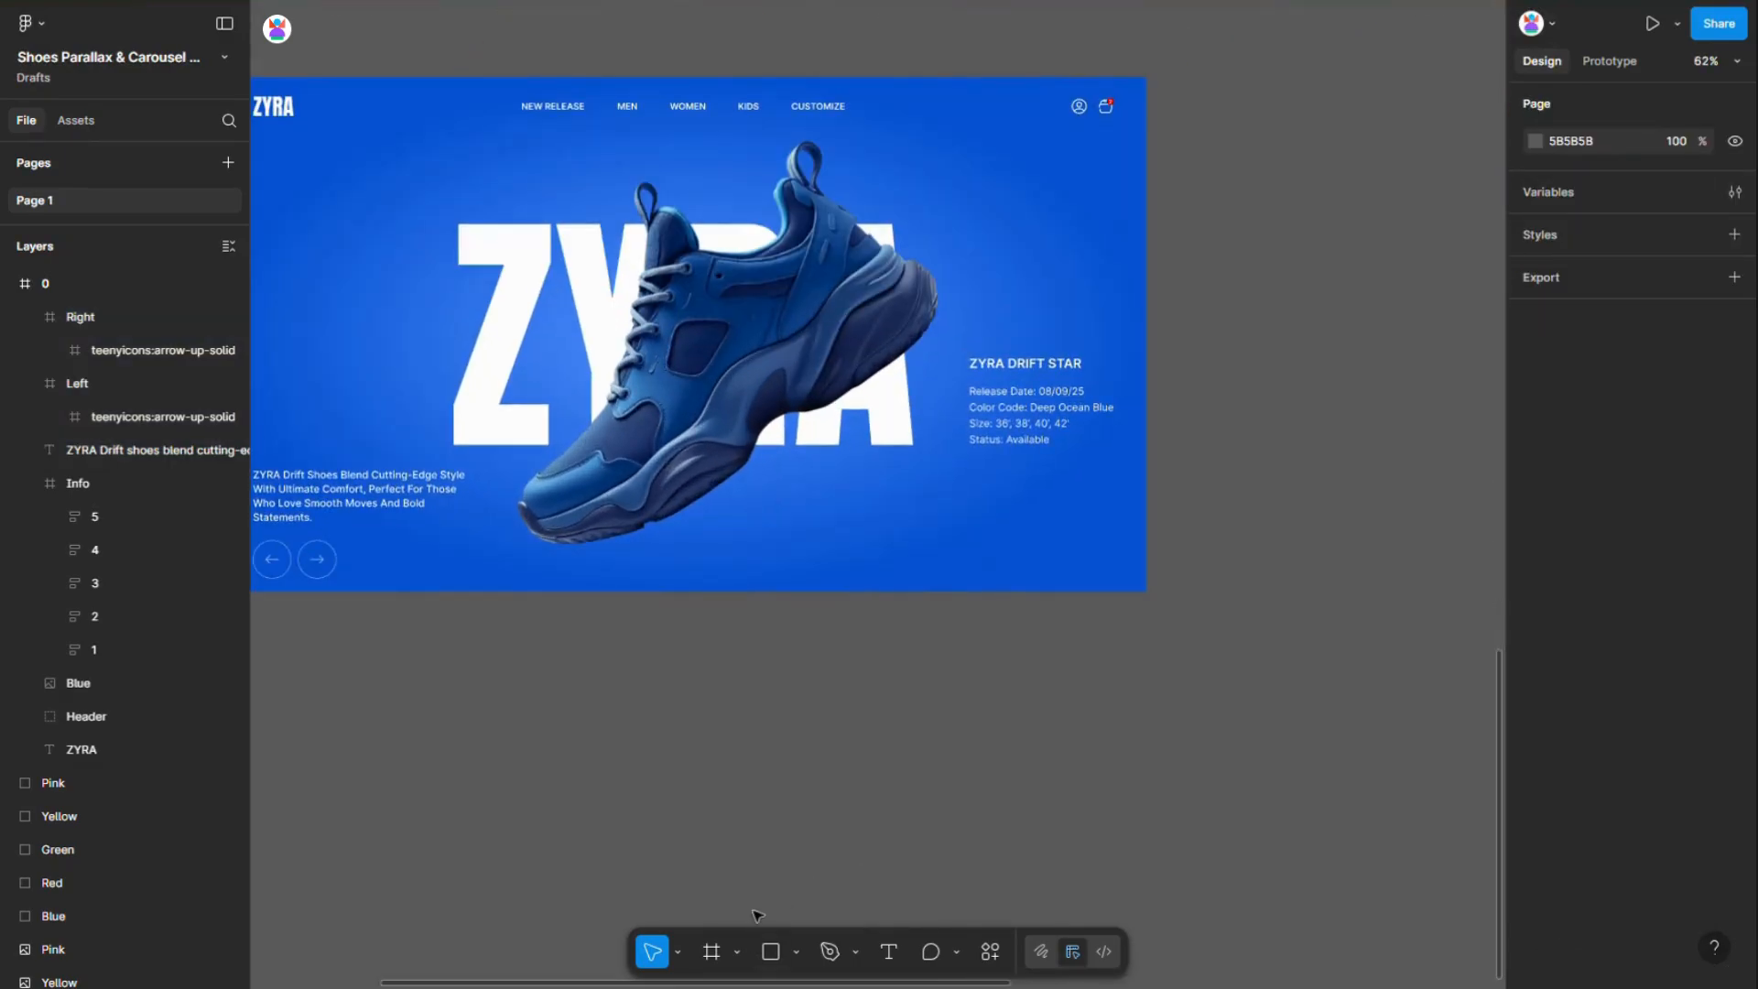
pyautogui.click(712, 951)
pyautogui.click(872, 551)
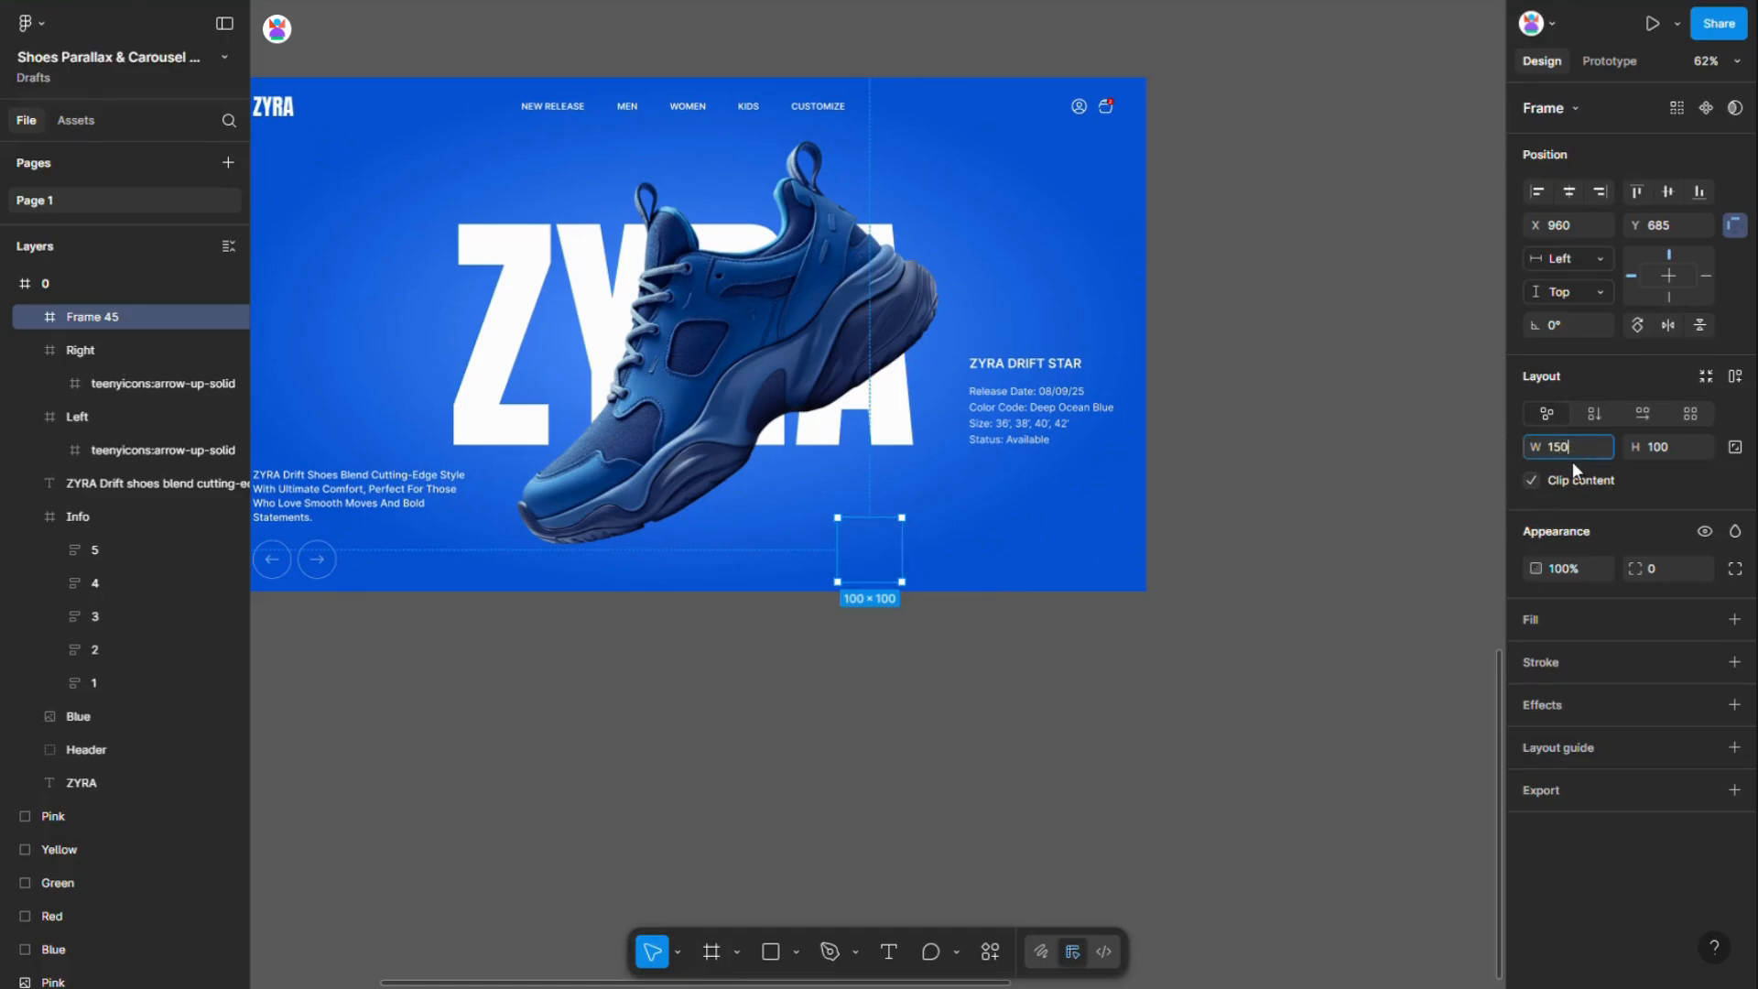
pyautogui.write('150')
pyautogui.press('Tab')
pyautogui.write('120')
pyautogui.press('Return')
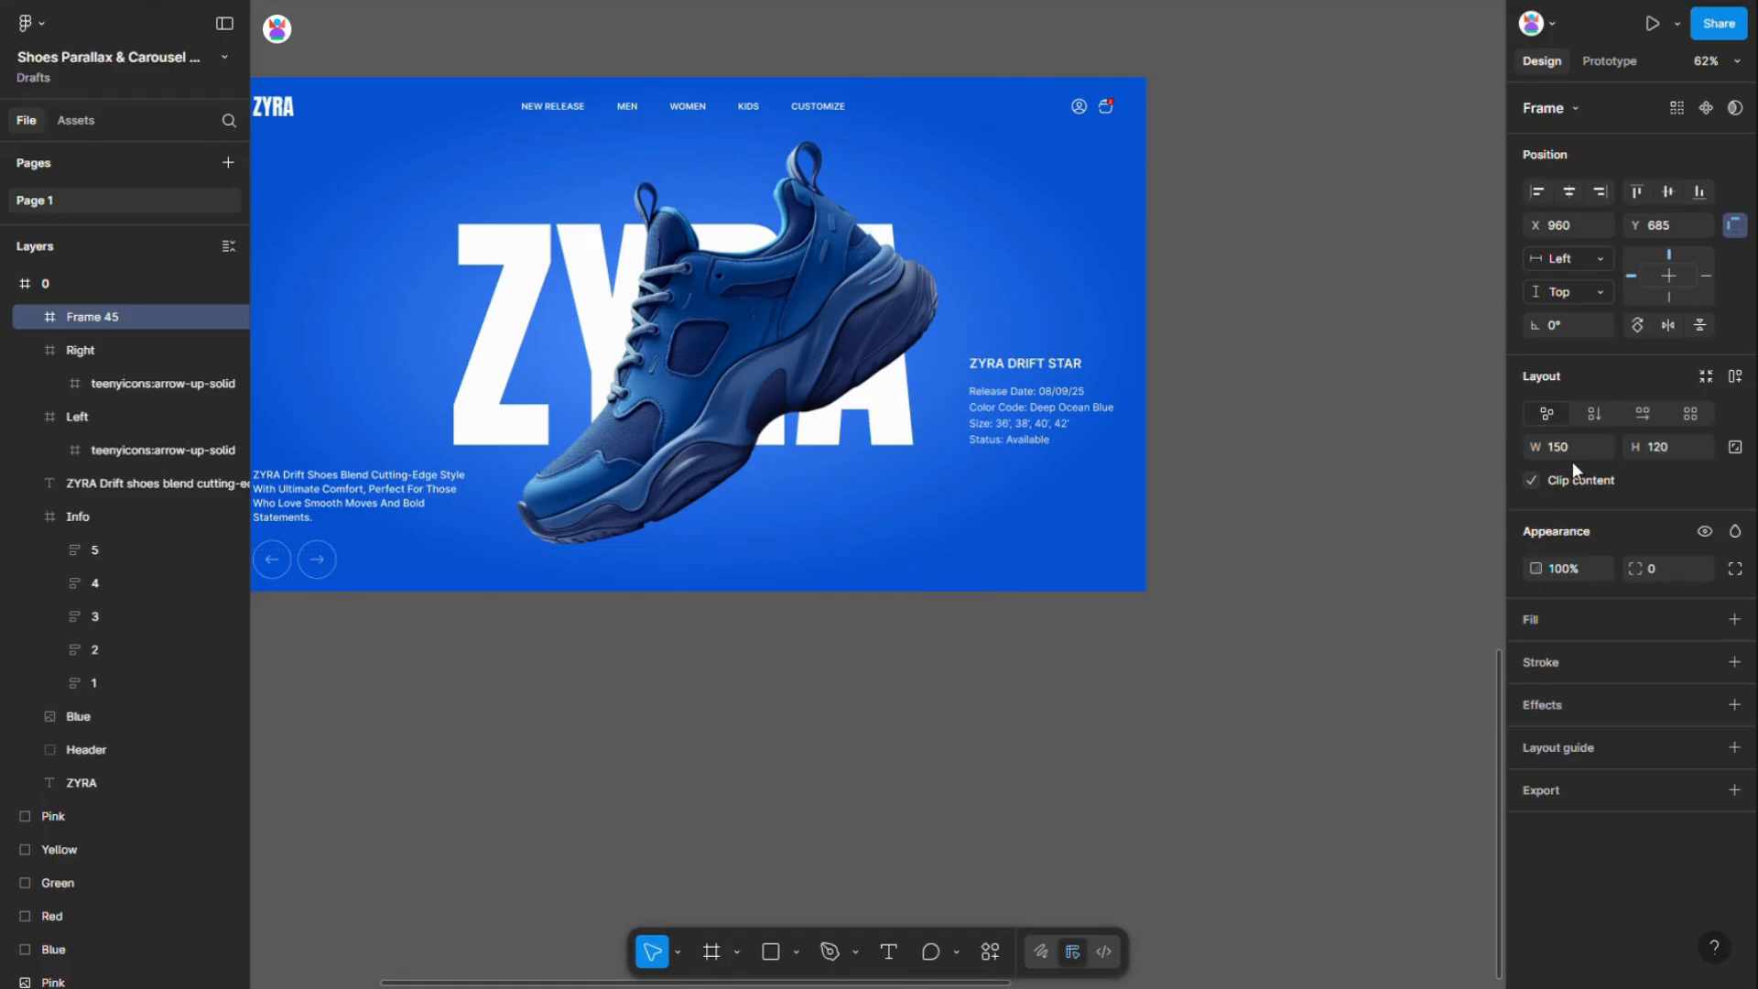
# Give the new frame a white FFFFFF fill and set its width to 250
pyautogui.click(1563, 623)
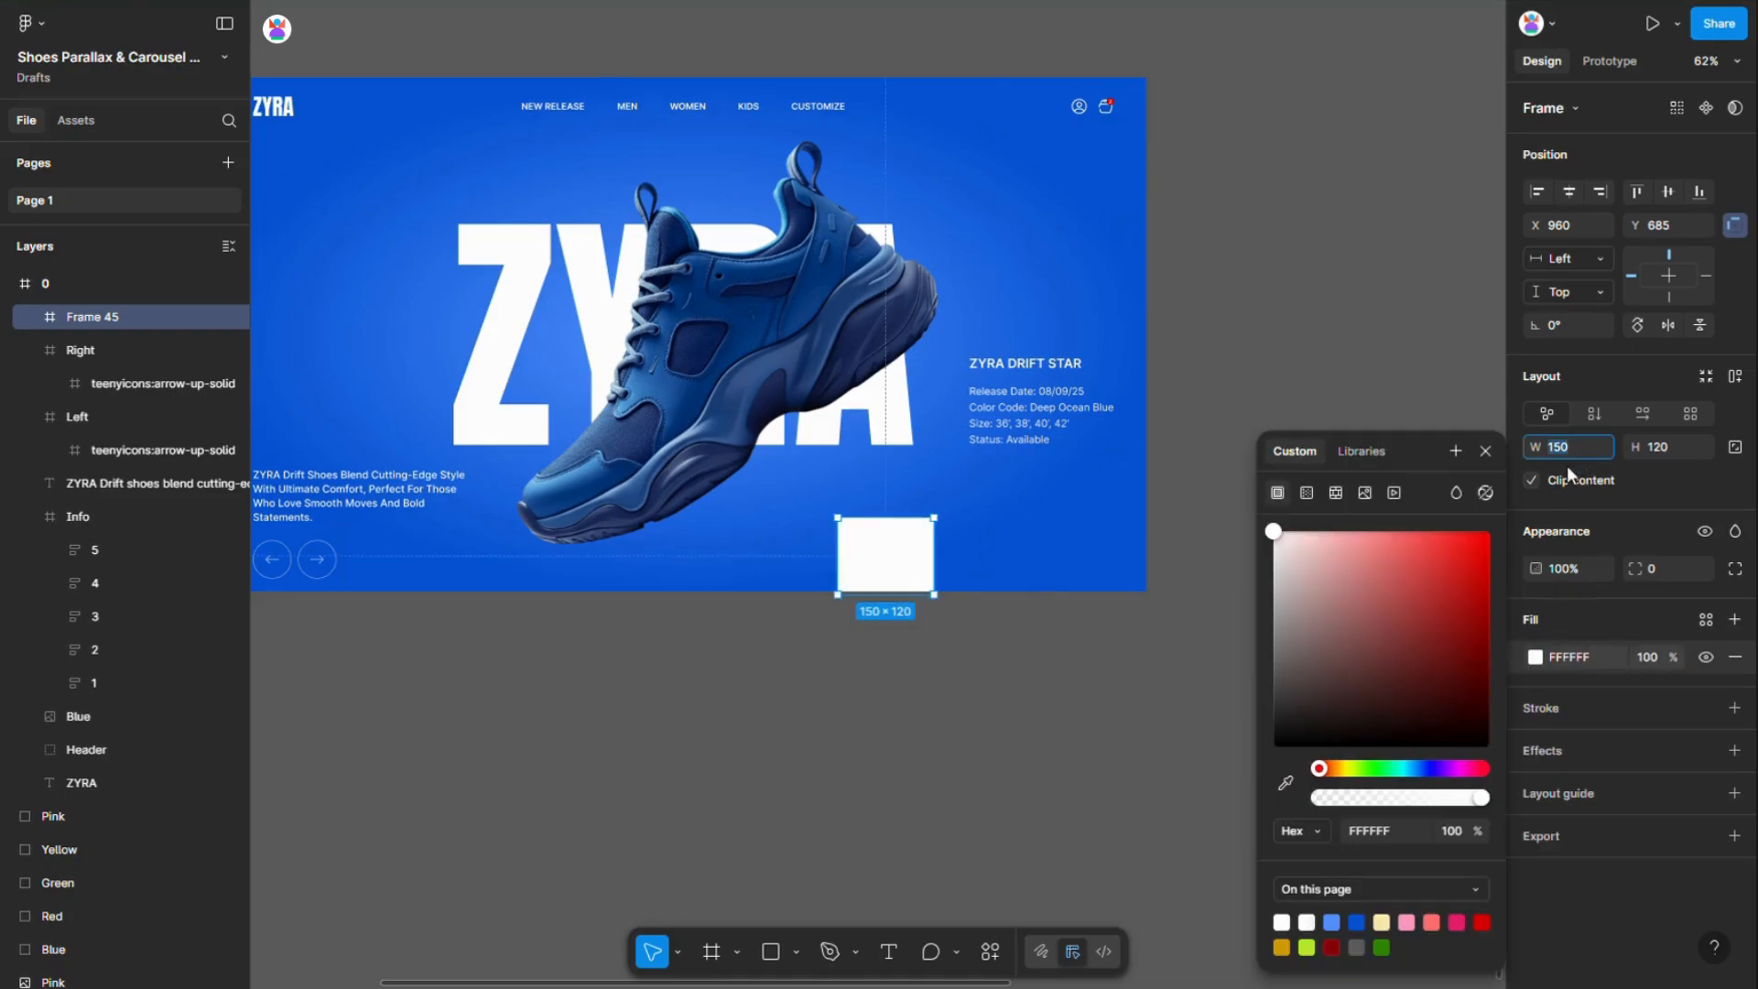
pyautogui.write('250')
pyautogui.press('Return')
# Duplicate the white frame to its right with a gap of 20 and place both at Y 660, 50 from frame 0's right edge
pyautogui.moveTo(992, 555)
pyautogui.mouseDown()
pyautogui.moveTo(858, 538)
pyautogui.moveTo(1044, 540)
pyautogui.moveTo(1012, 539)
pyautogui.mouseUp()
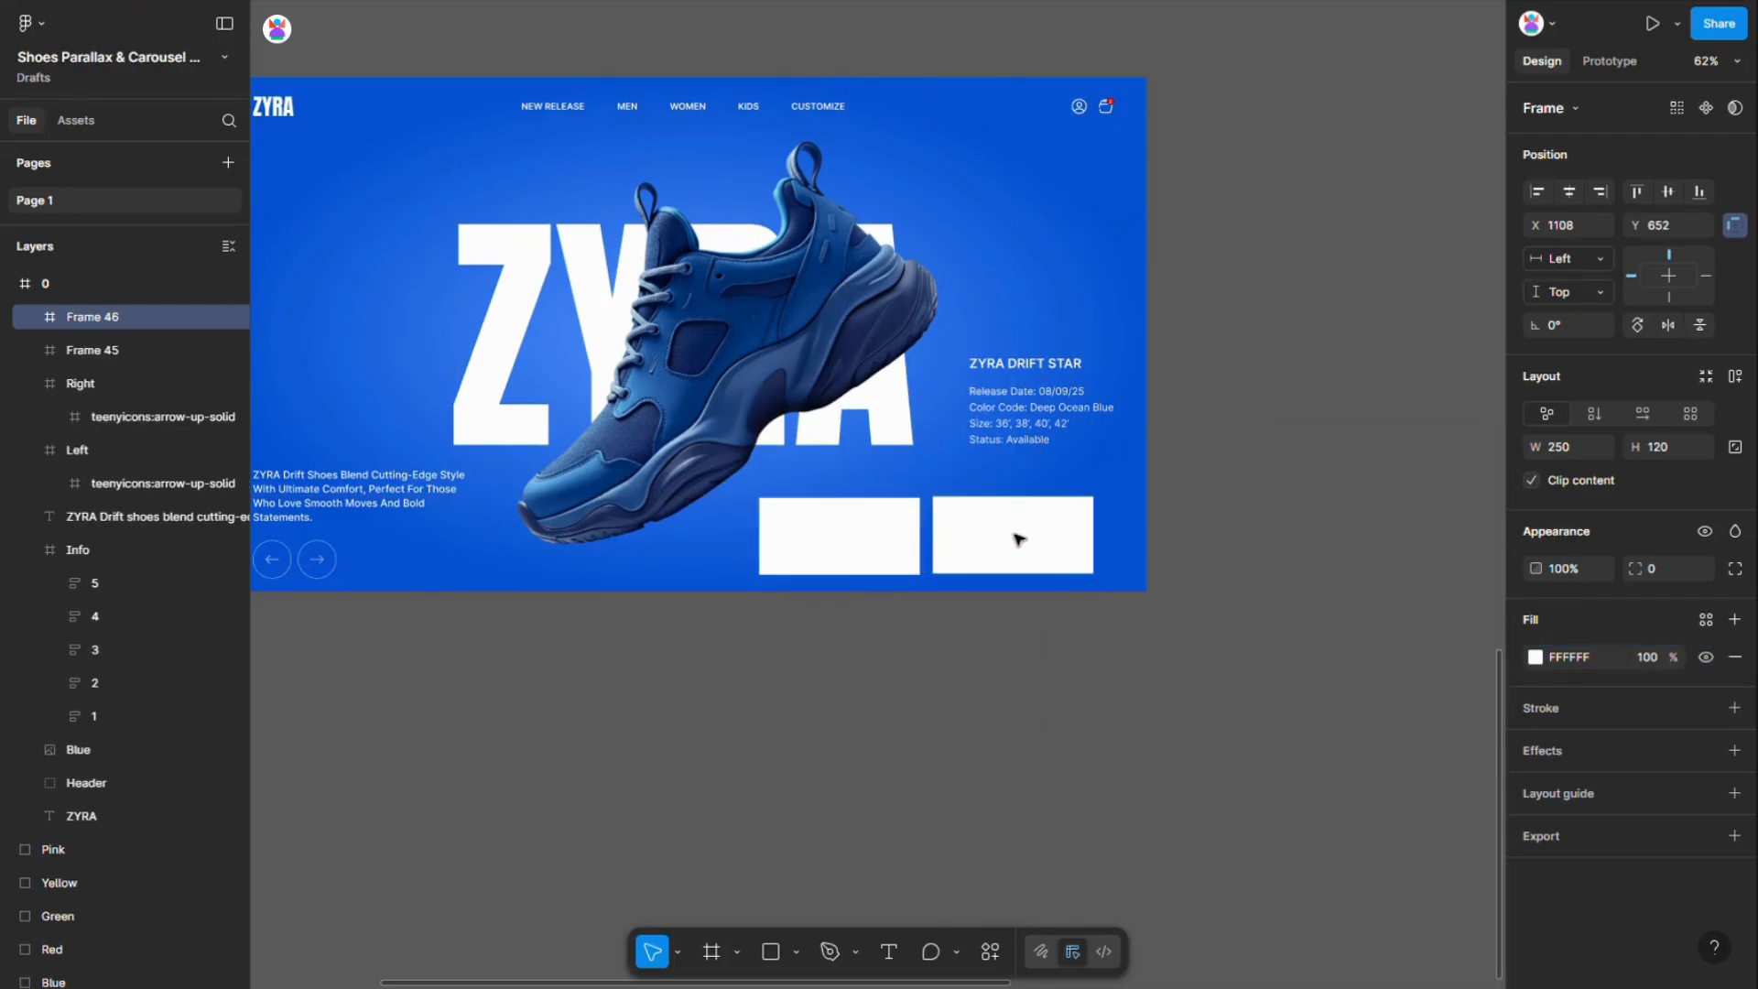
pyautogui.keyDown('shift'); pyautogui.click(883, 548); pyautogui.keyUp('shift')
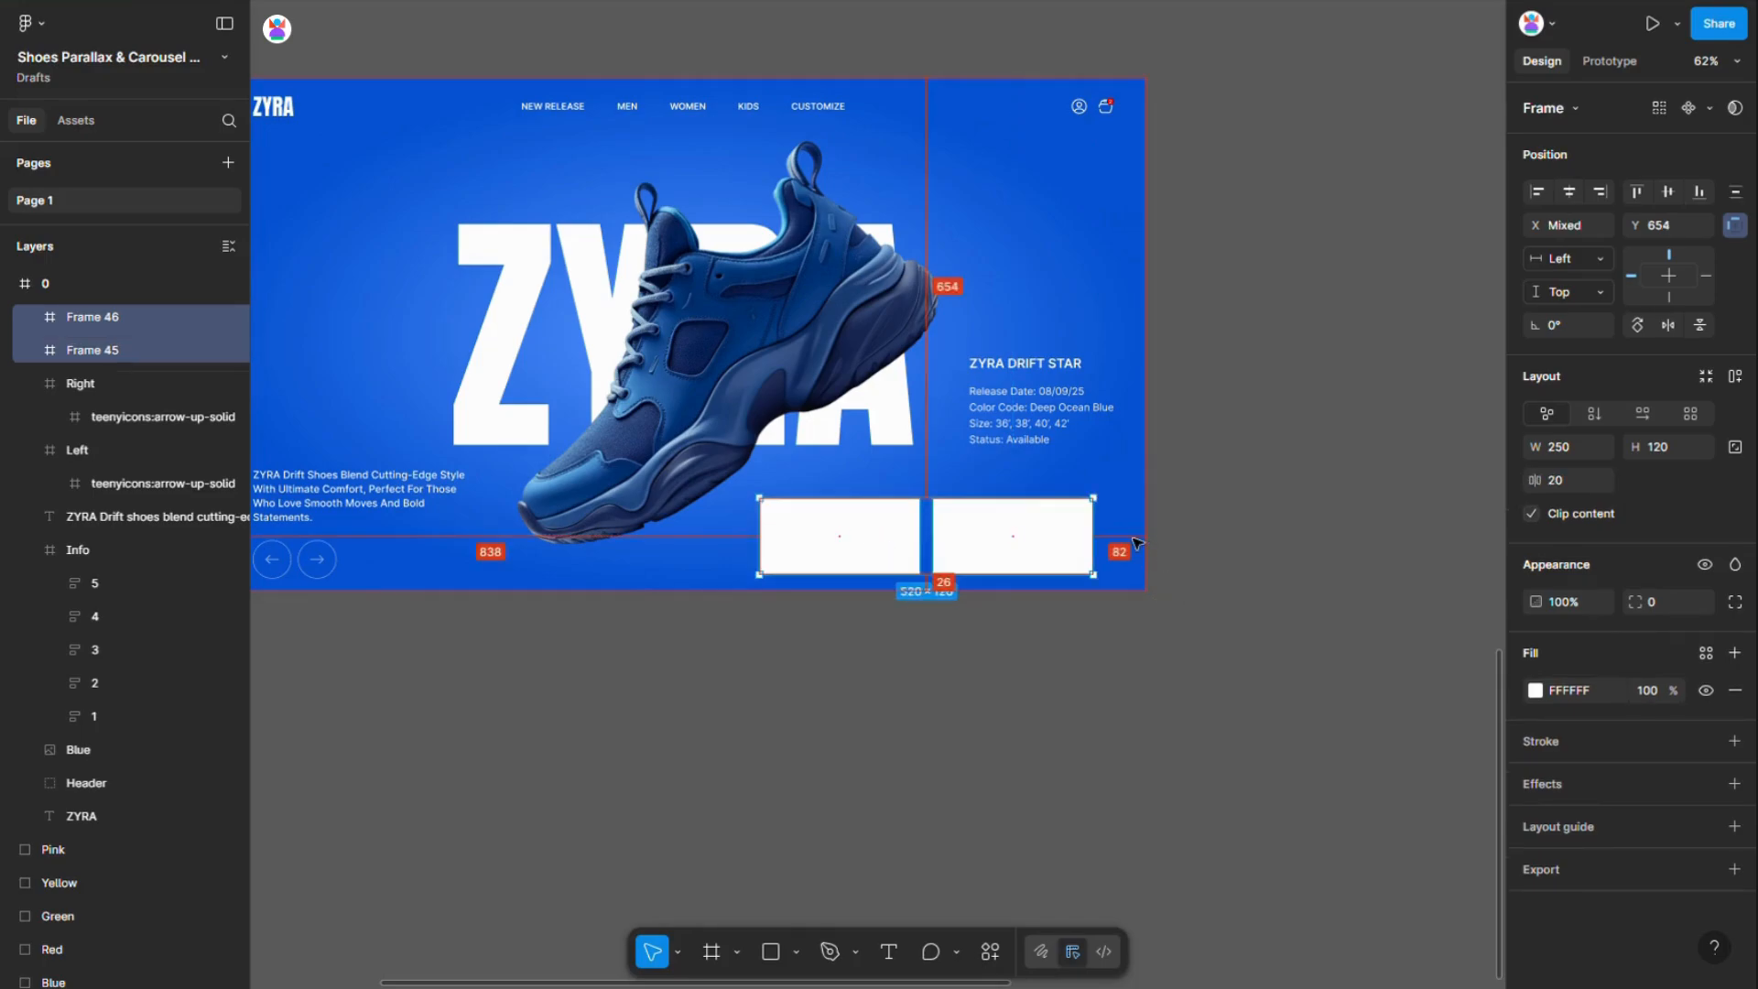
pyautogui.press('Right')
pyautogui.press('Right')
pyautogui.hotkey('shift', 'Right')
pyautogui.hotkey('shift', 'Right')
pyautogui.hotkey('shift', 'Right')
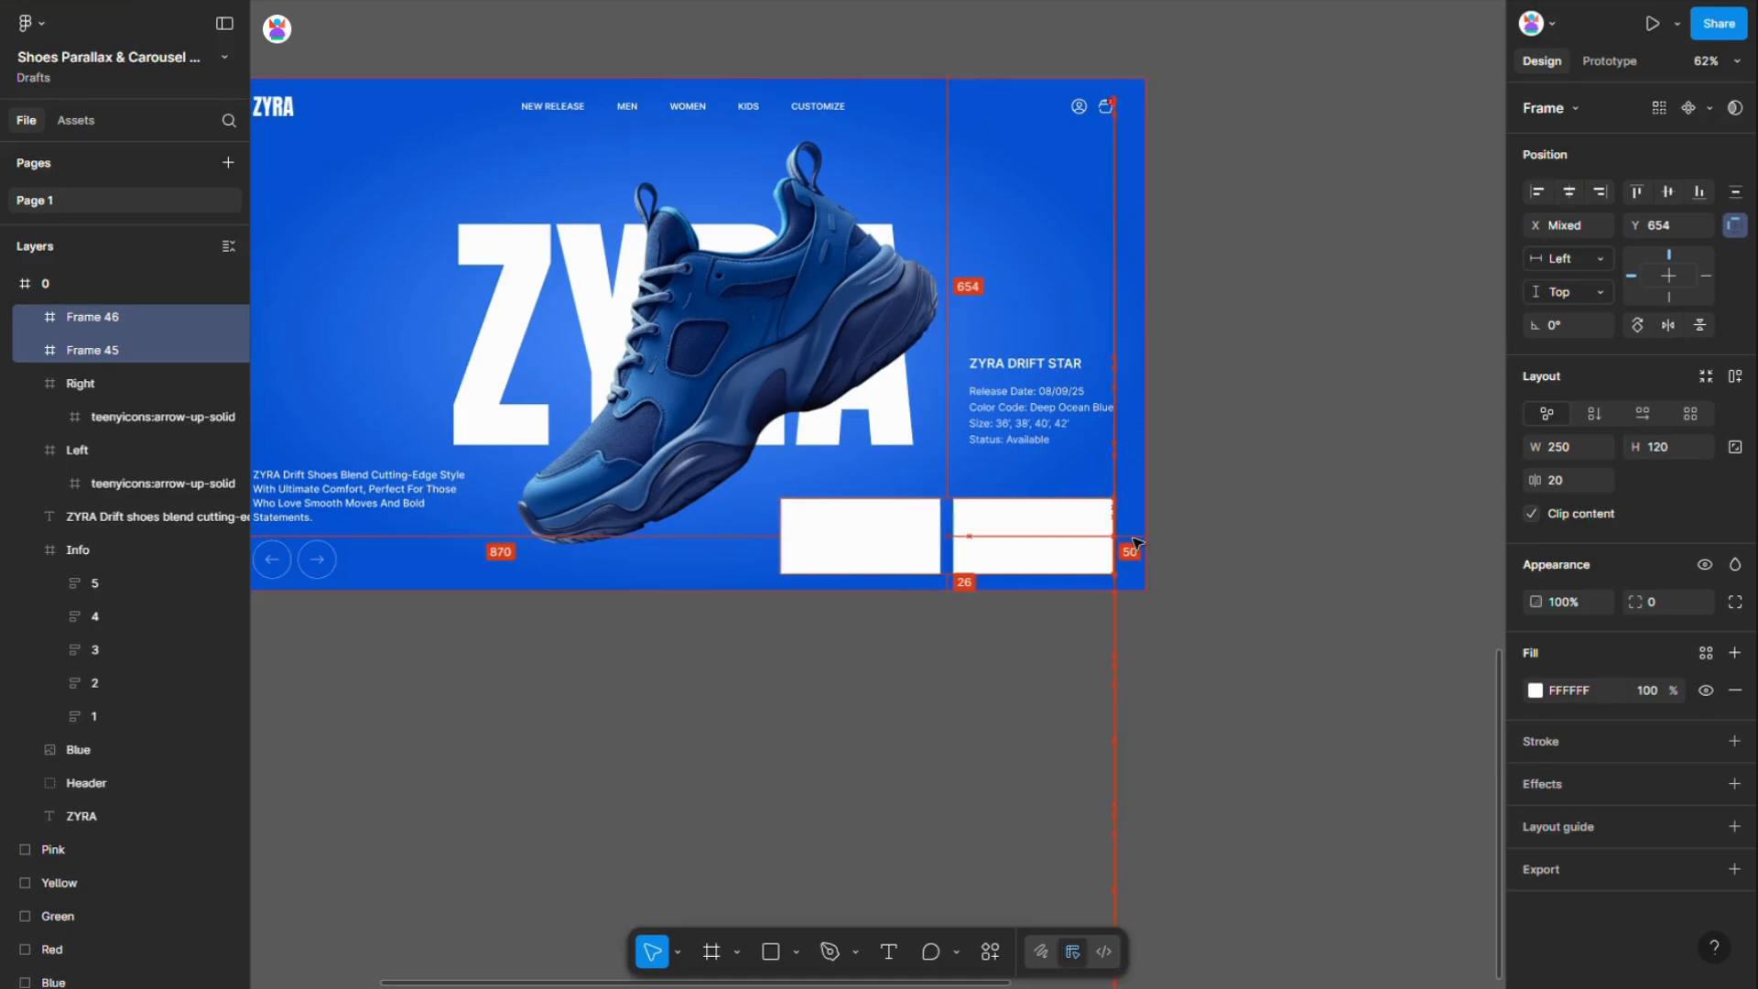
pyautogui.press('Down')
pyautogui.press('Down')
pyautogui.press('Down')
pyautogui.press('Down')
pyautogui.press('Down')
pyautogui.press('Down')
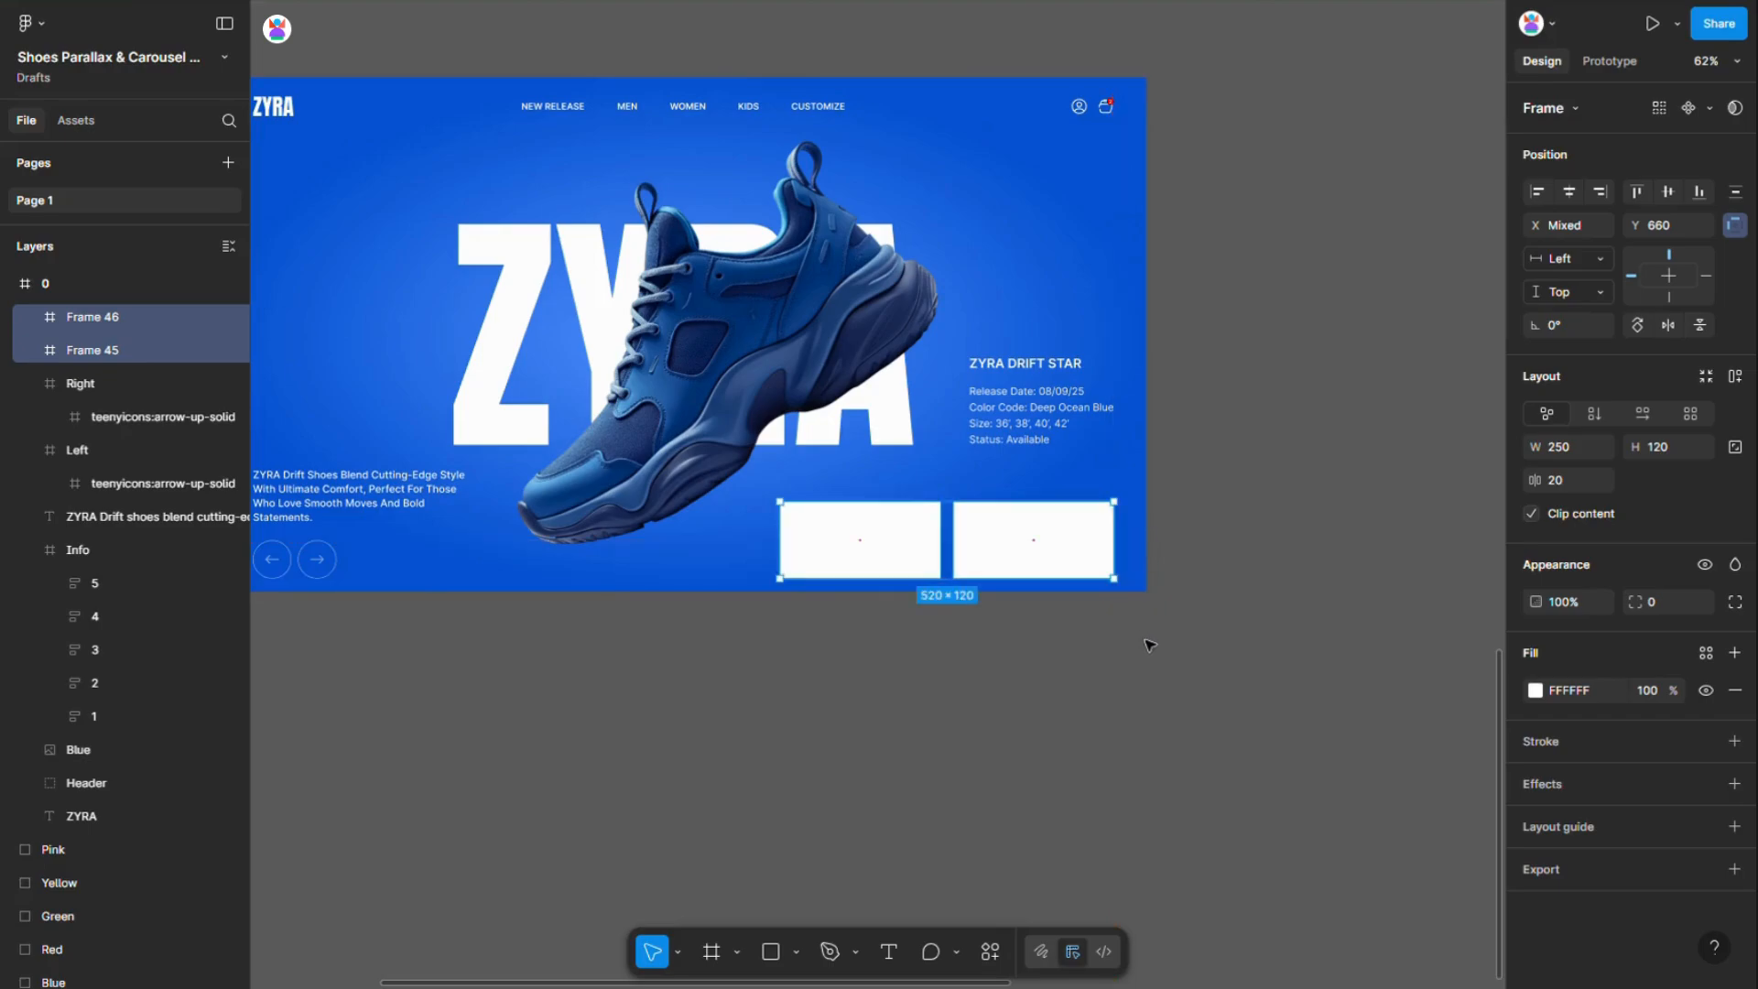
pyautogui.click(895, 699)
# Rename the left white frame as img 1 and the right one as img 2
pyautogui.click(832, 549)
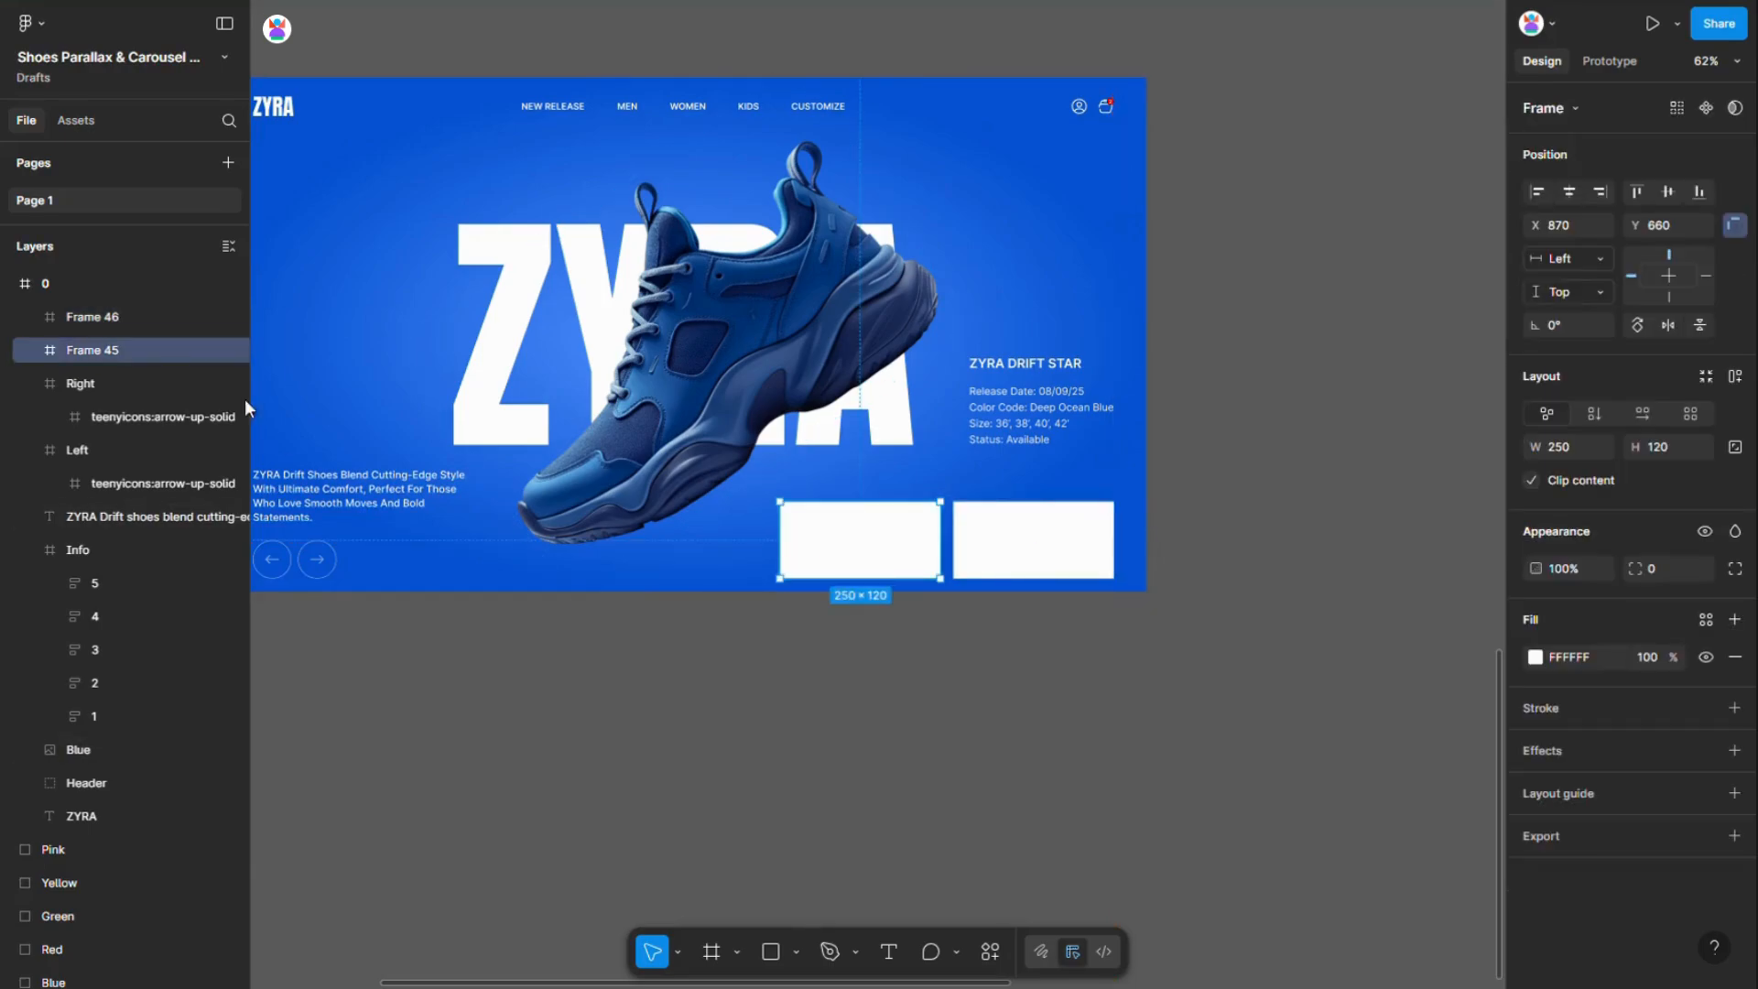
pyautogui.doubleClick(107, 354)
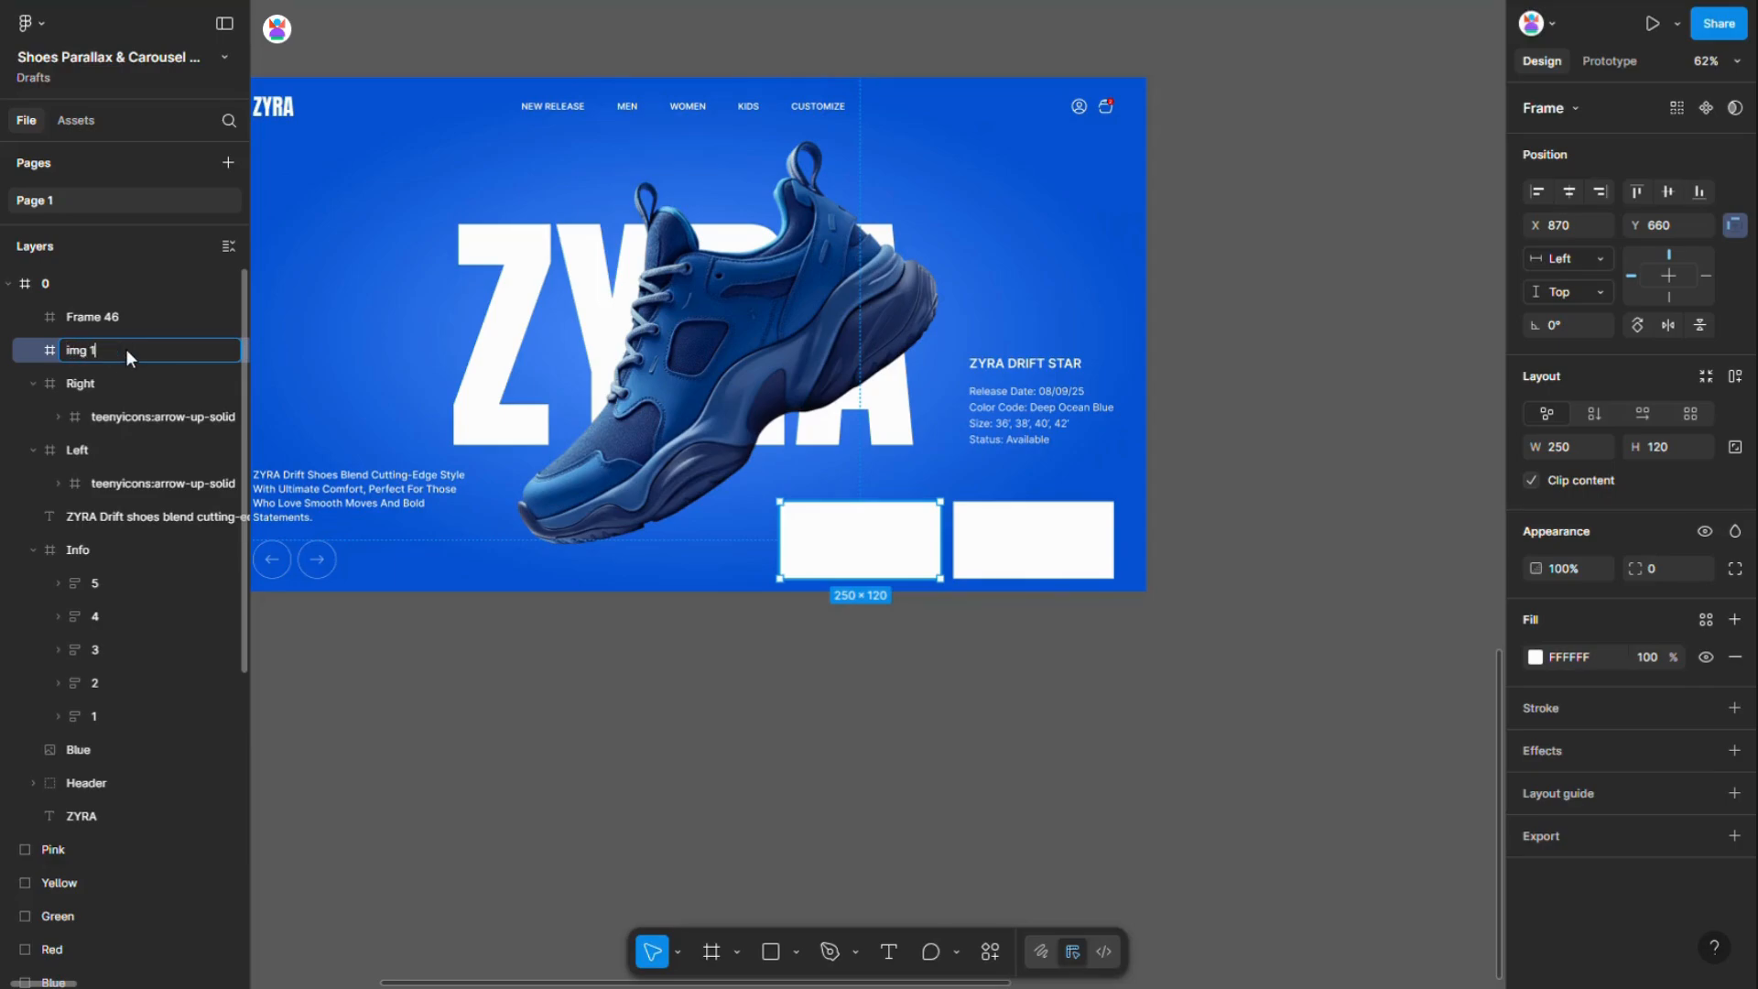
pyautogui.doubleClick(114, 316)
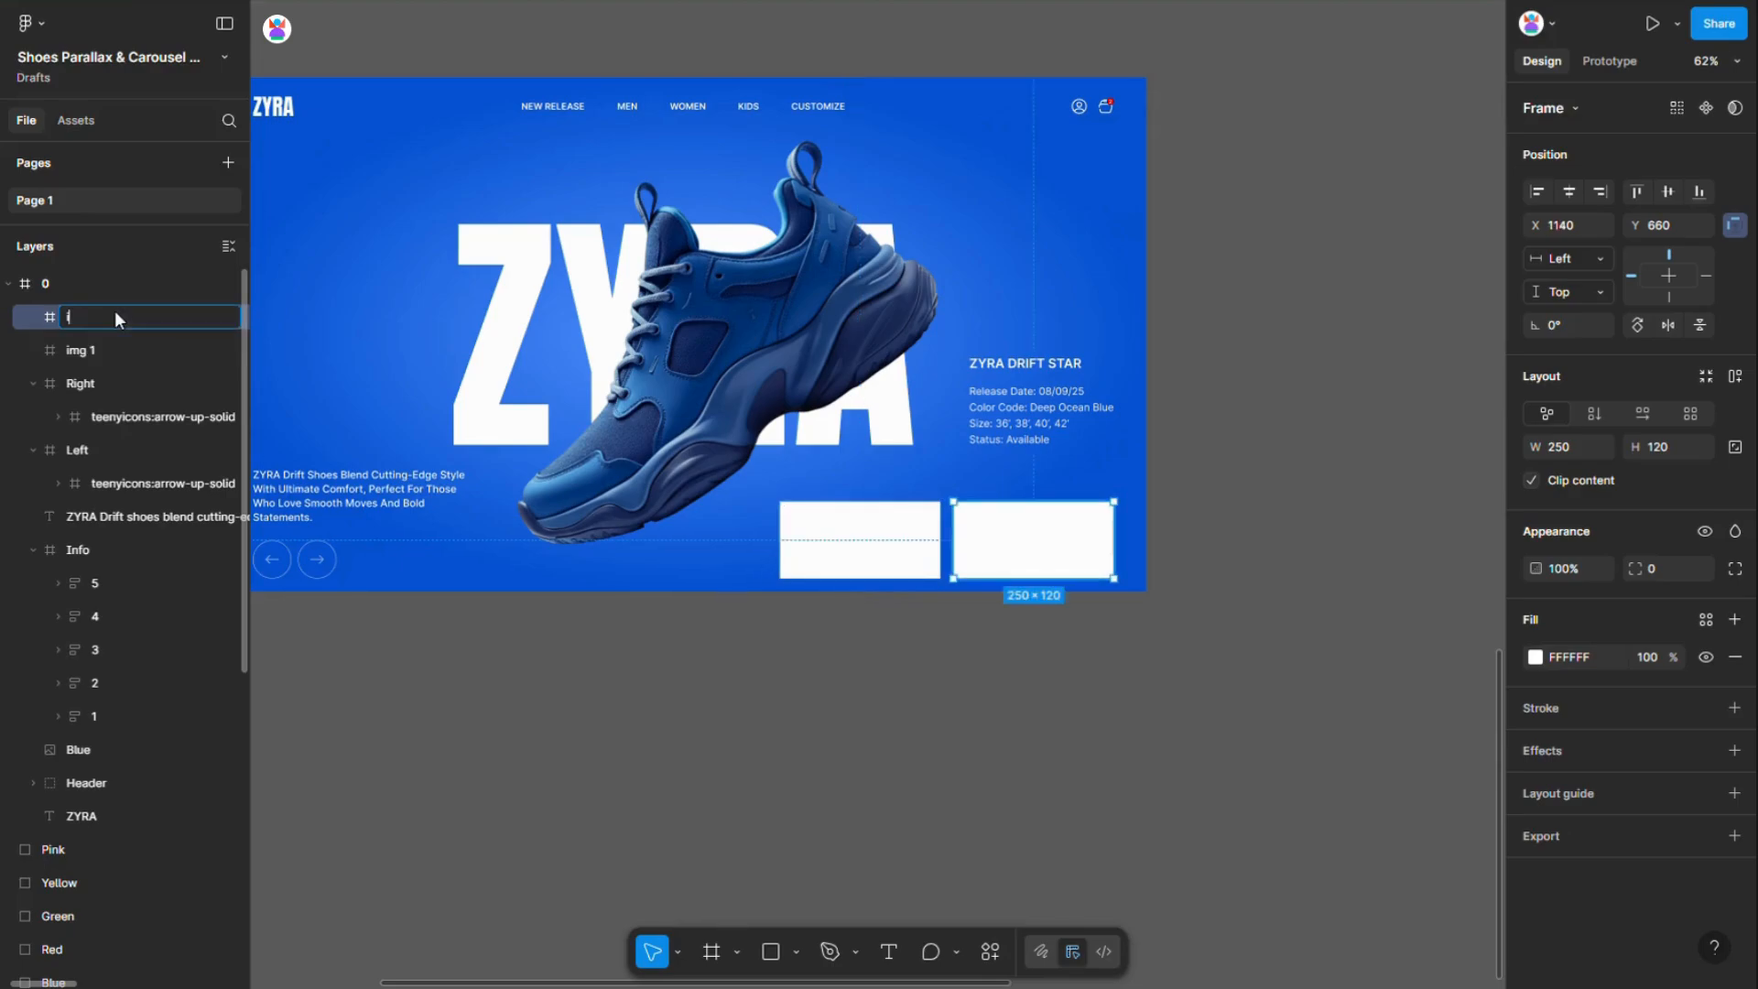
pyautogui.write('img 2')
pyautogui.press('Return')
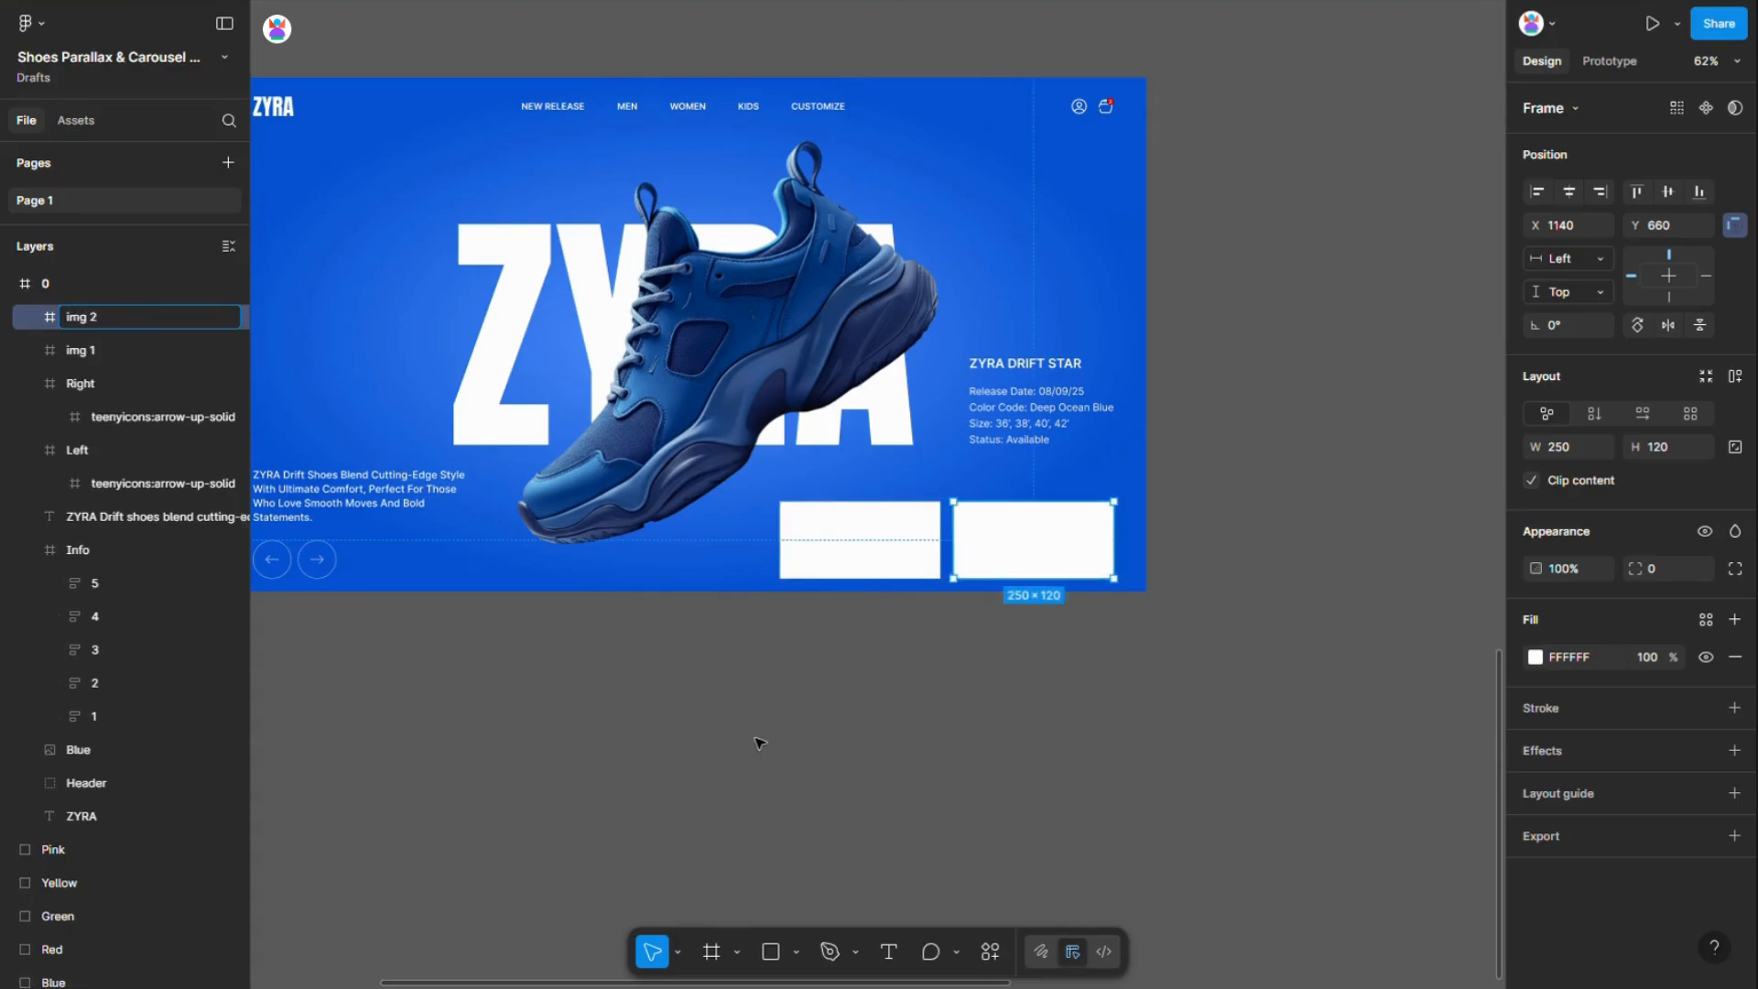
pyautogui.click(758, 738)
# Wrap the left column of five small shoe images in a frame and rename it Up
pyautogui.scroll(-5, 816, 730)
pyautogui.scroll(5, 984, 810)
pyautogui.scroll(3, 825, 156)
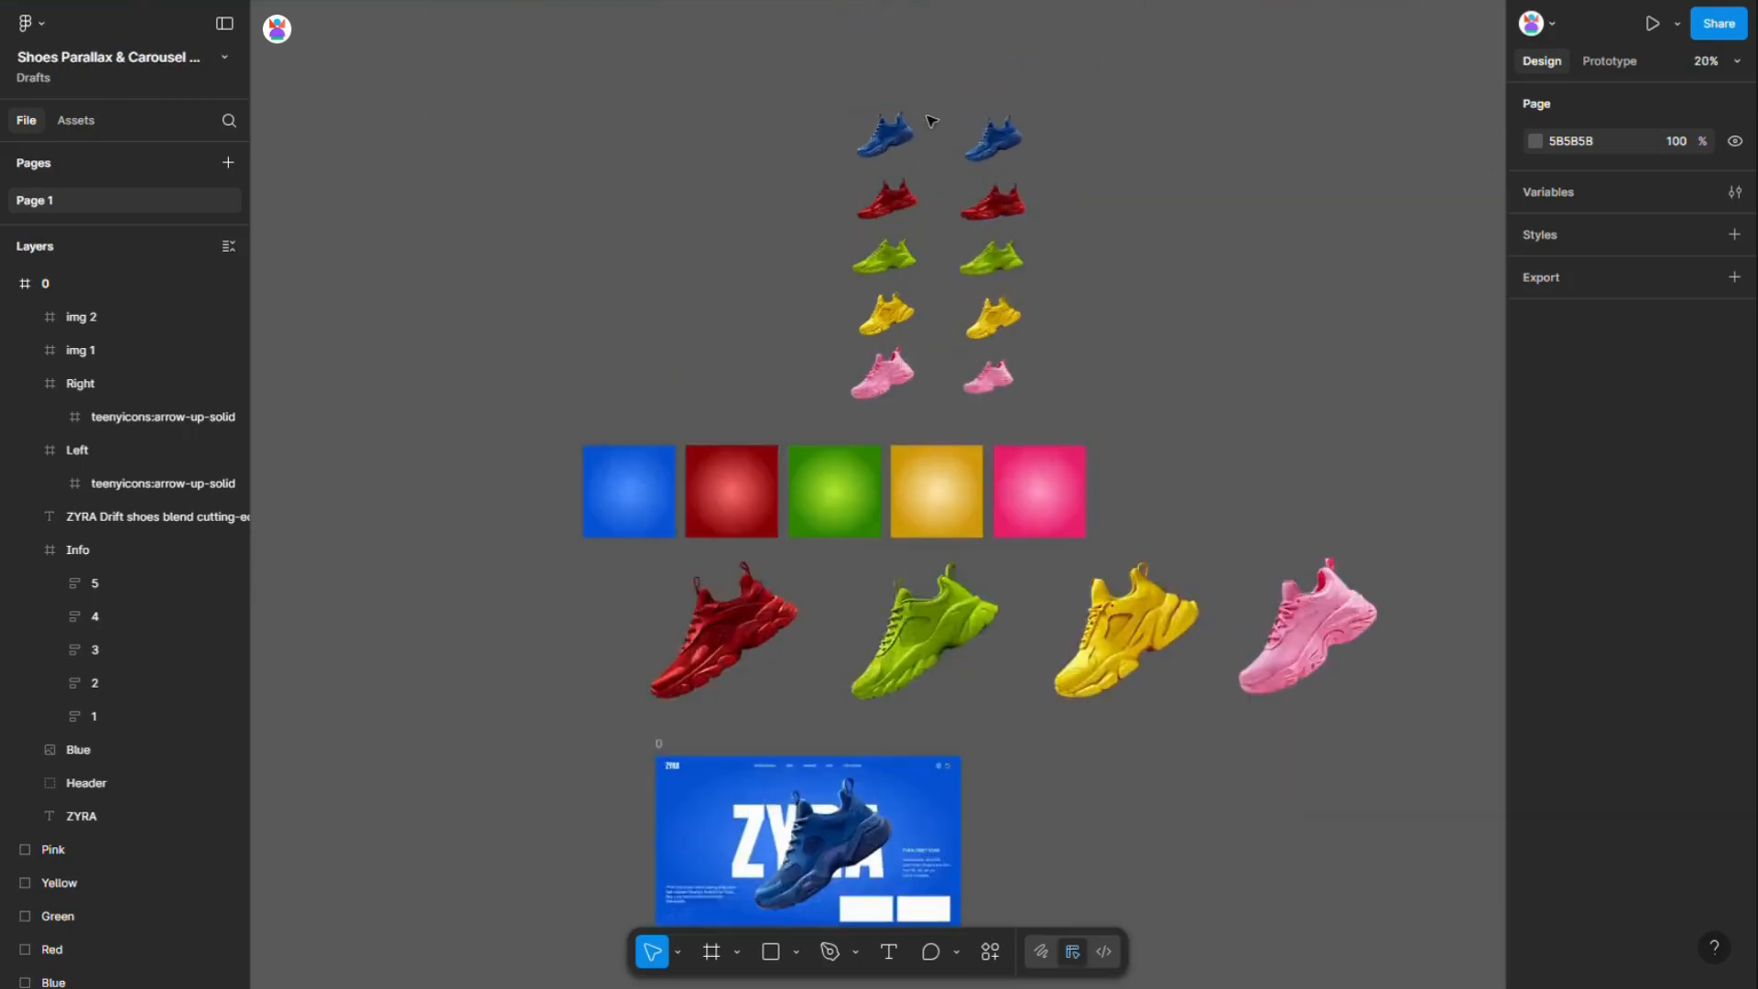
pyautogui.click(822, 144)
pyautogui.moveTo(855, 310); pyautogui.dragTo(930, 583)
pyautogui.scroll(3, 855, 266)
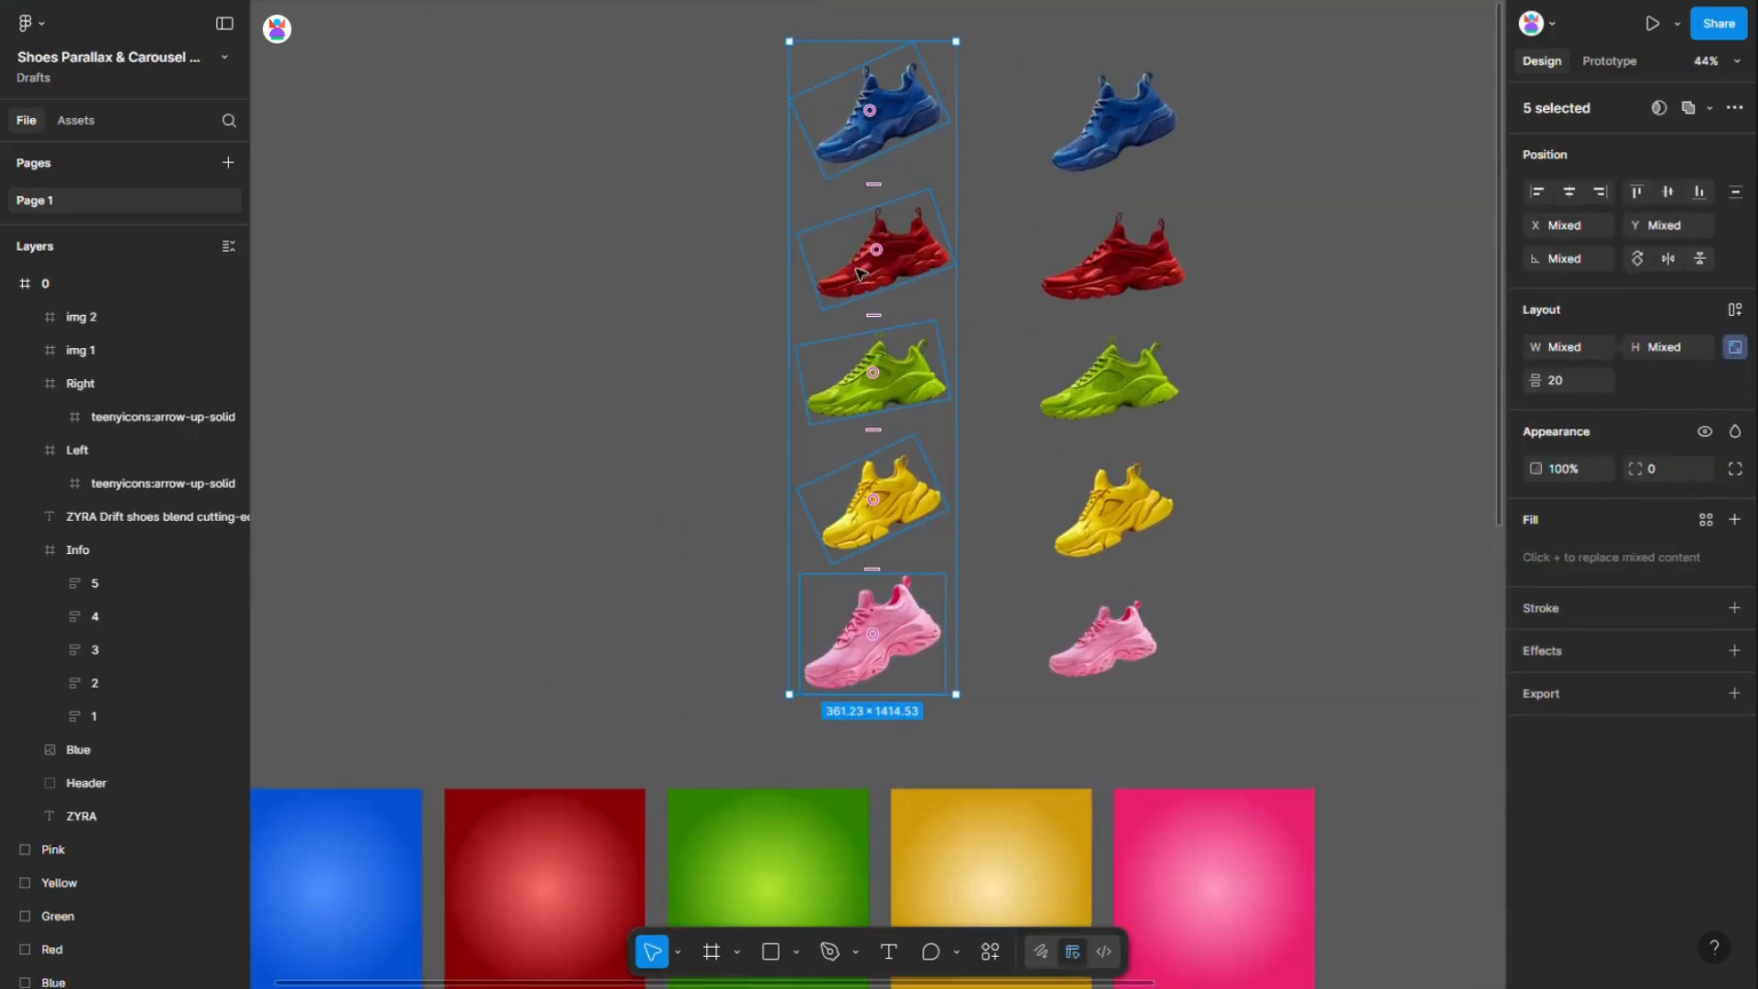
pyautogui.rightClick(868, 273)
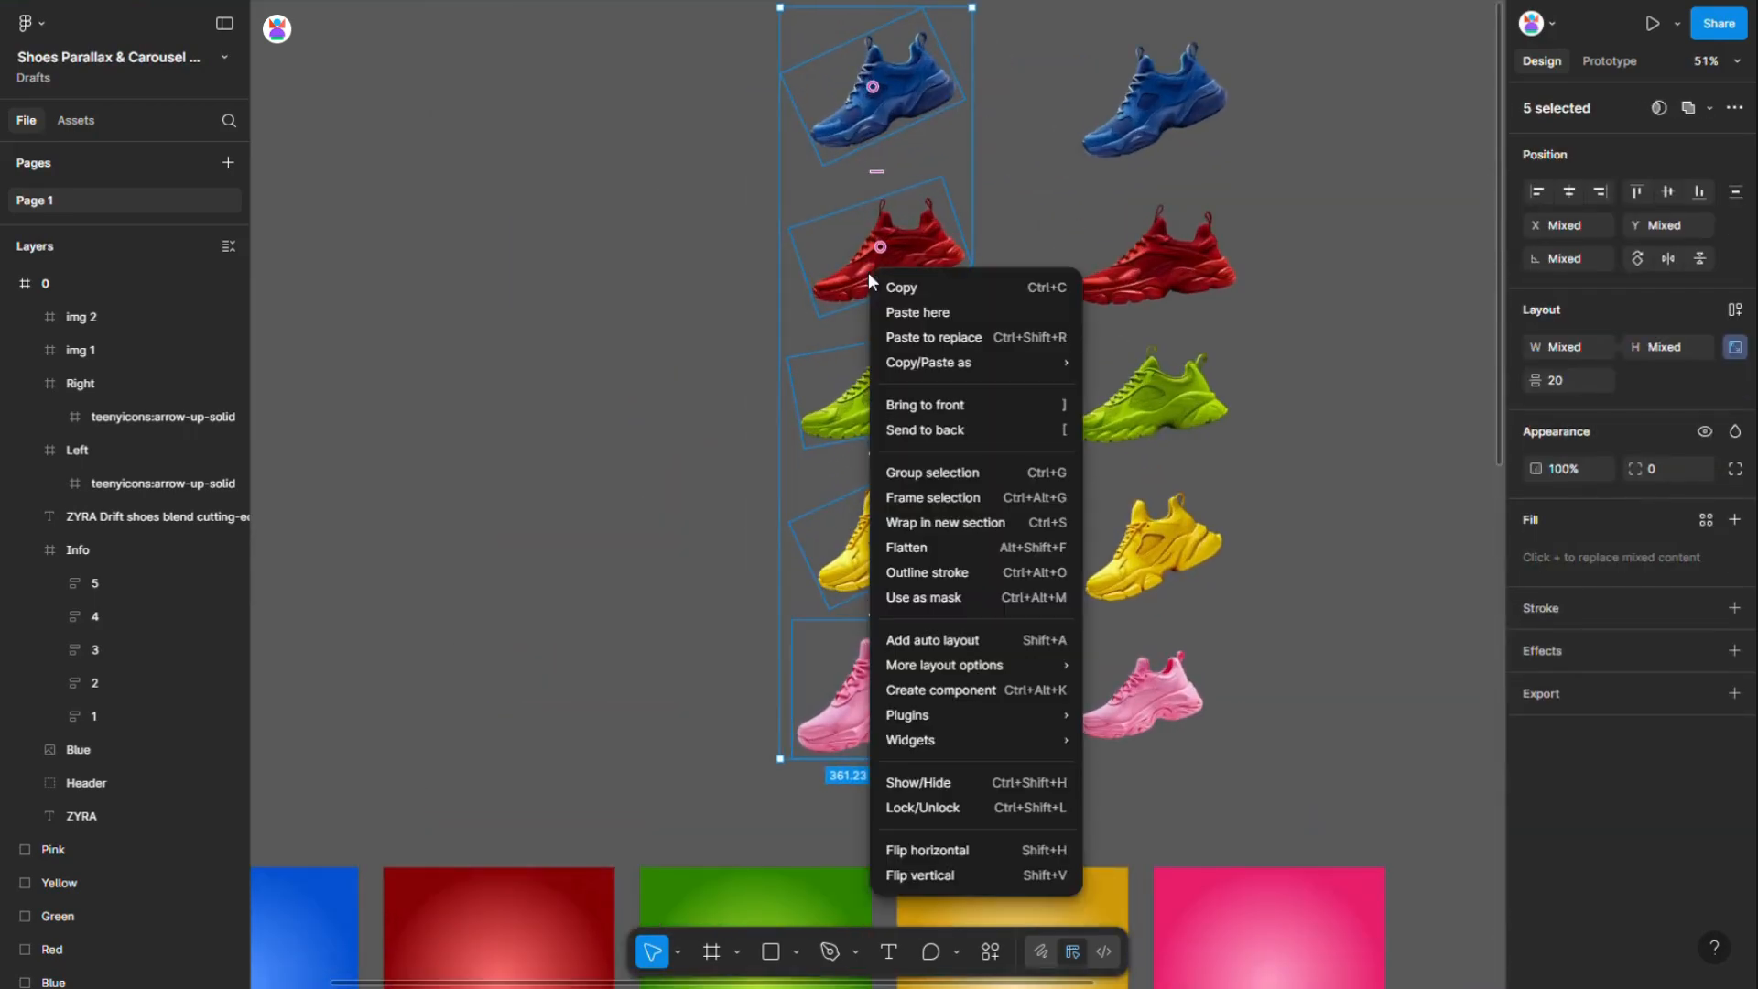
pyautogui.click(941, 497)
pyautogui.scroll(1, 955, 604)
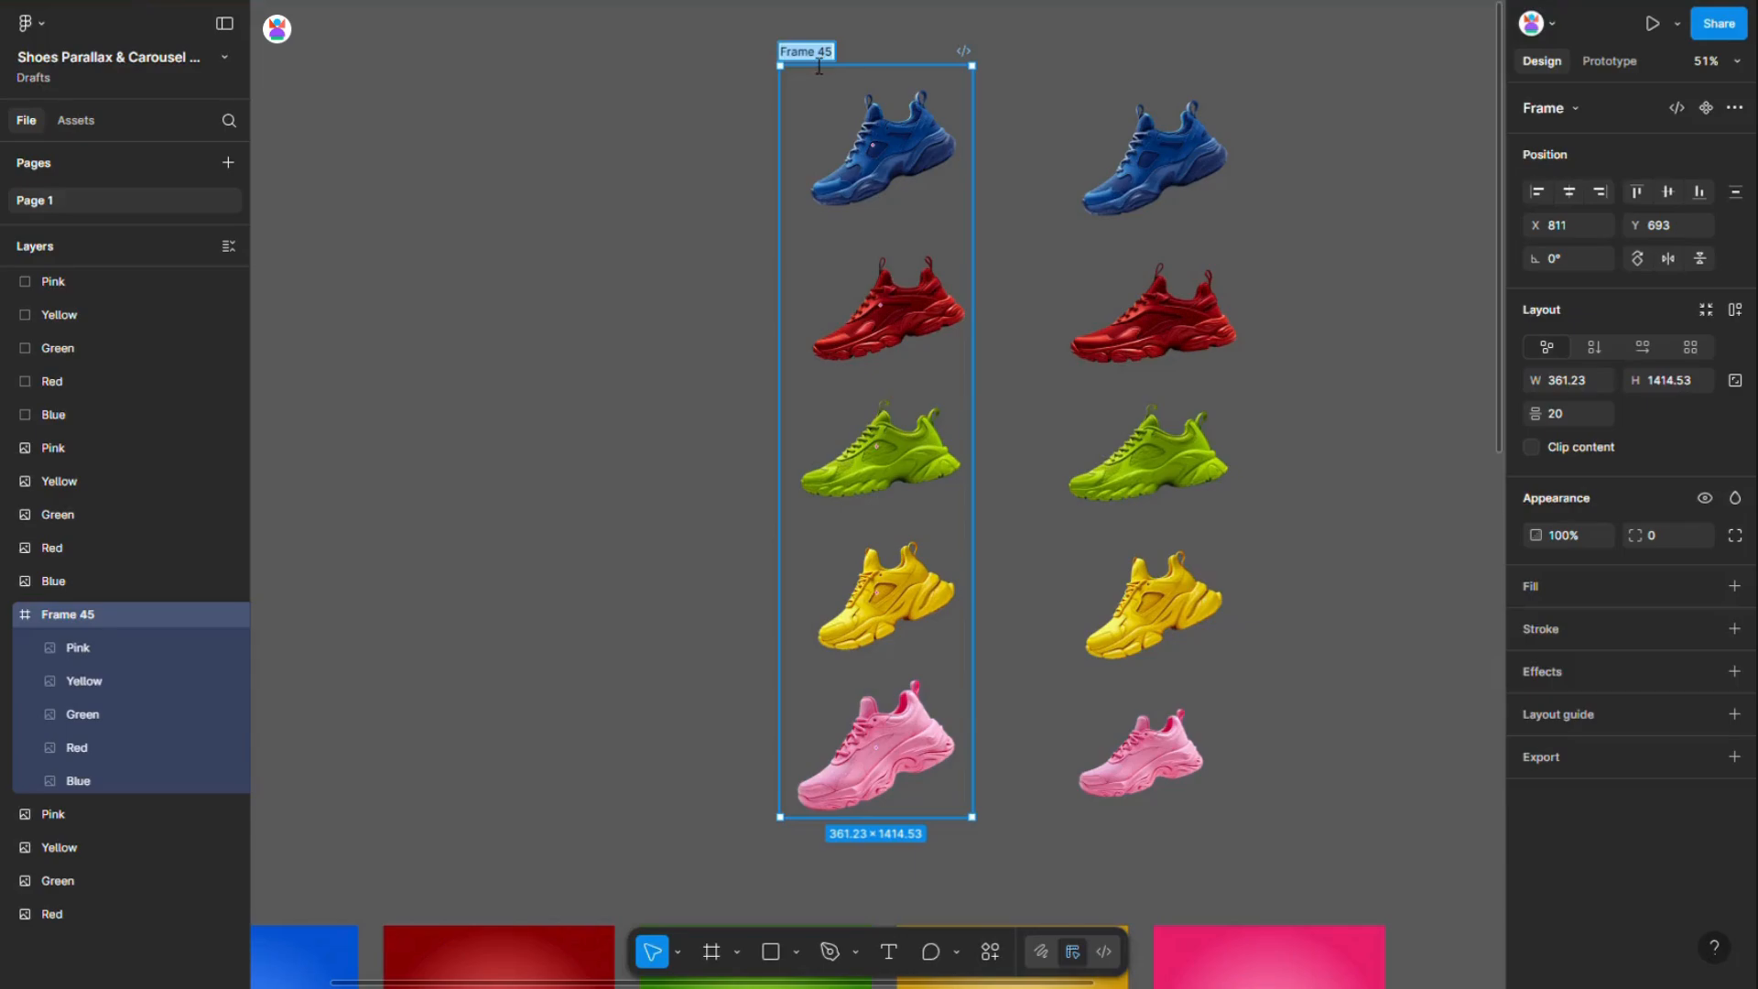
pyautogui.click(815, 61)
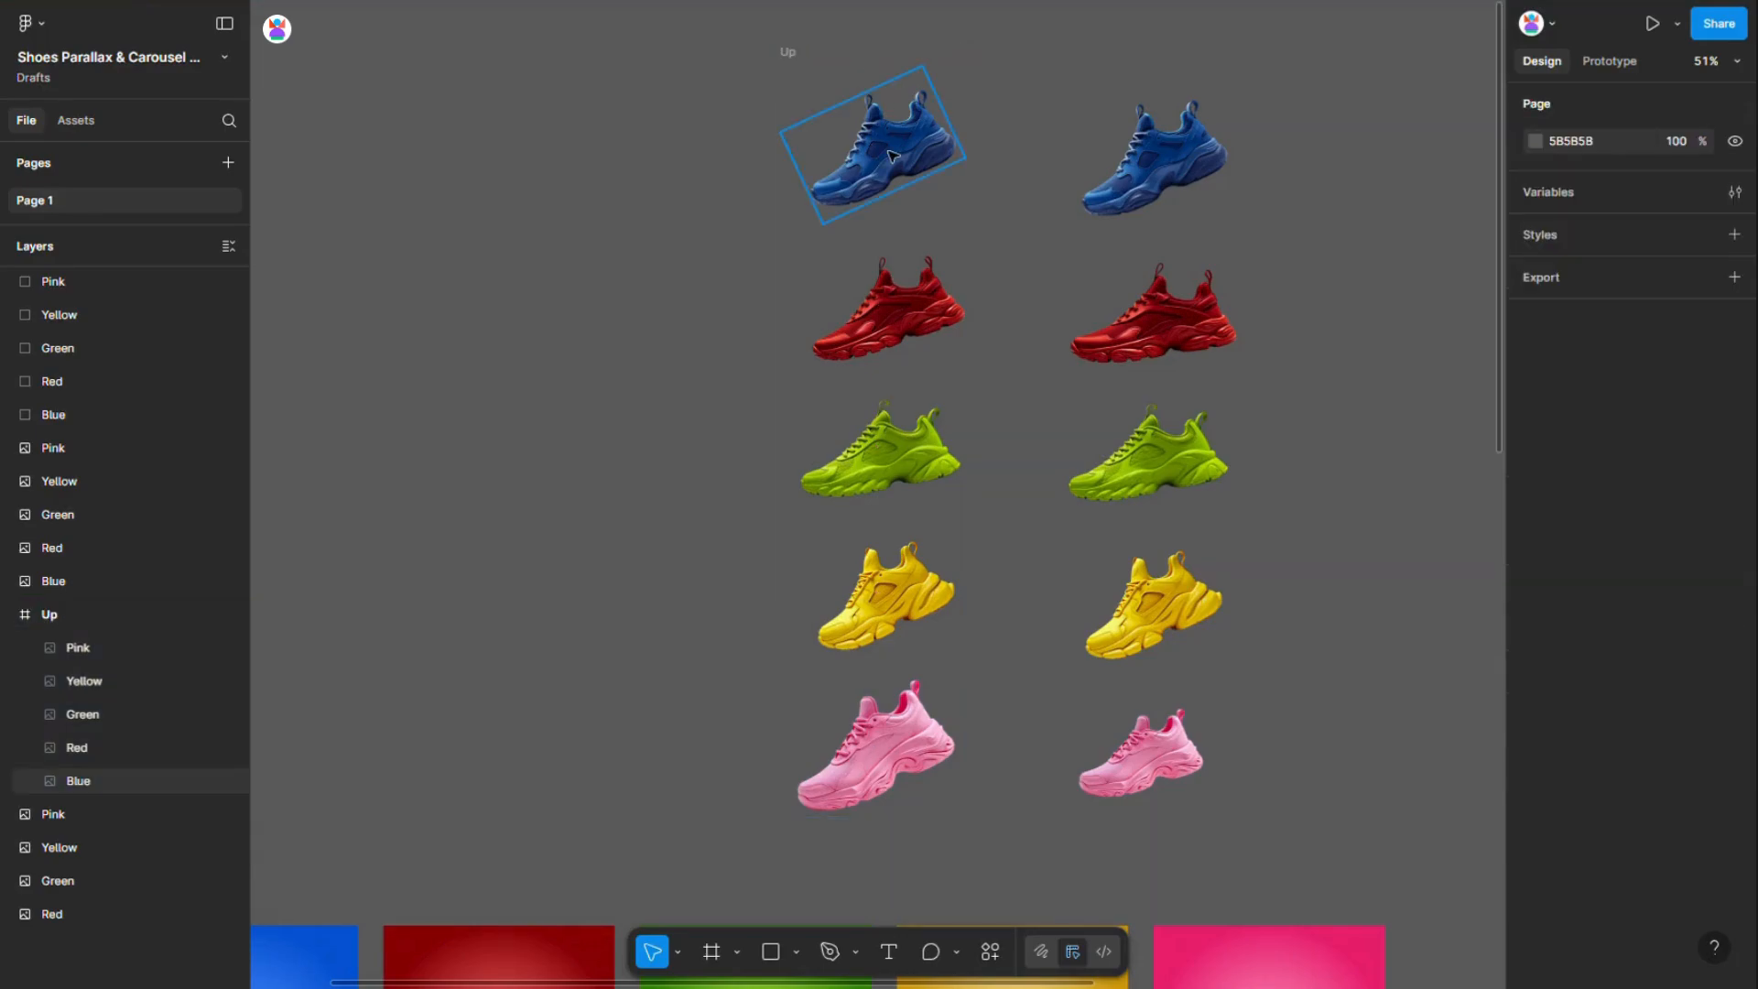
# Set the constraints of all five shoes in the Up frame to horizontal Center and vertical Top
pyautogui.click(890, 152)
pyautogui.hotkey('ctrl', 'a')
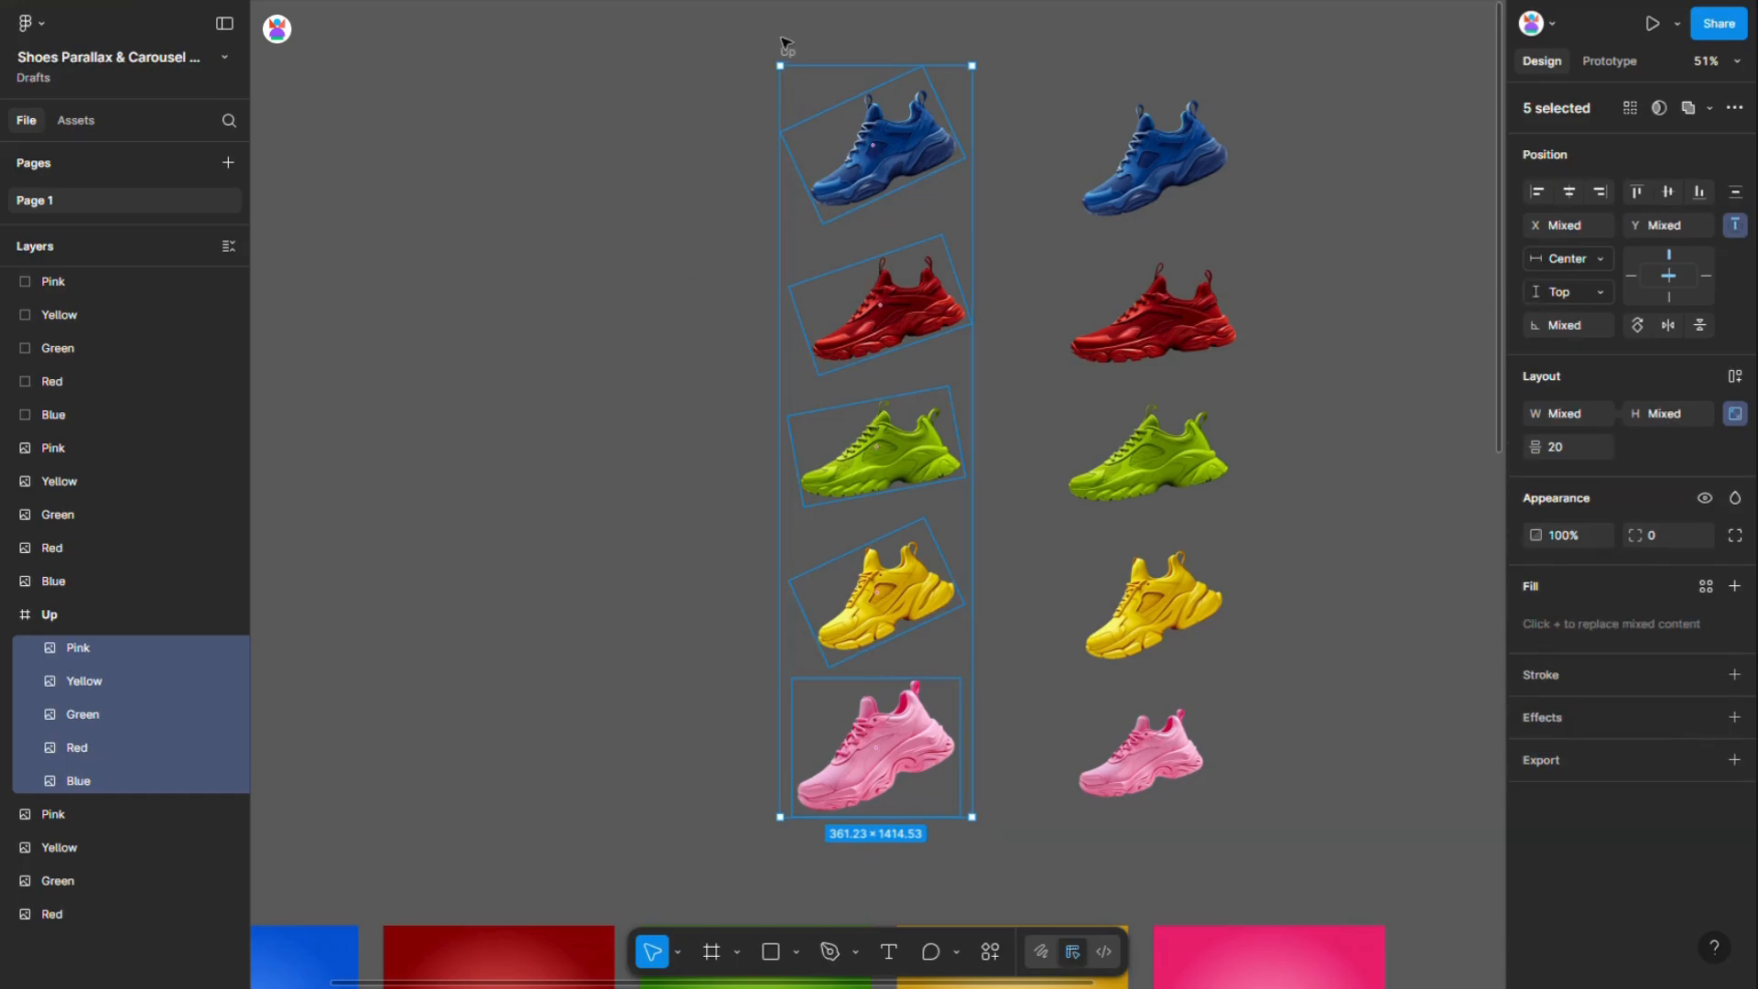
pyautogui.click(785, 42)
# Shorten the Up frame from its bottom edge to 361 × 298 around the blue shoe and clip its content
pyautogui.click(787, 52)
pyautogui.moveTo(916, 816); pyautogui.dragTo(917, 238)
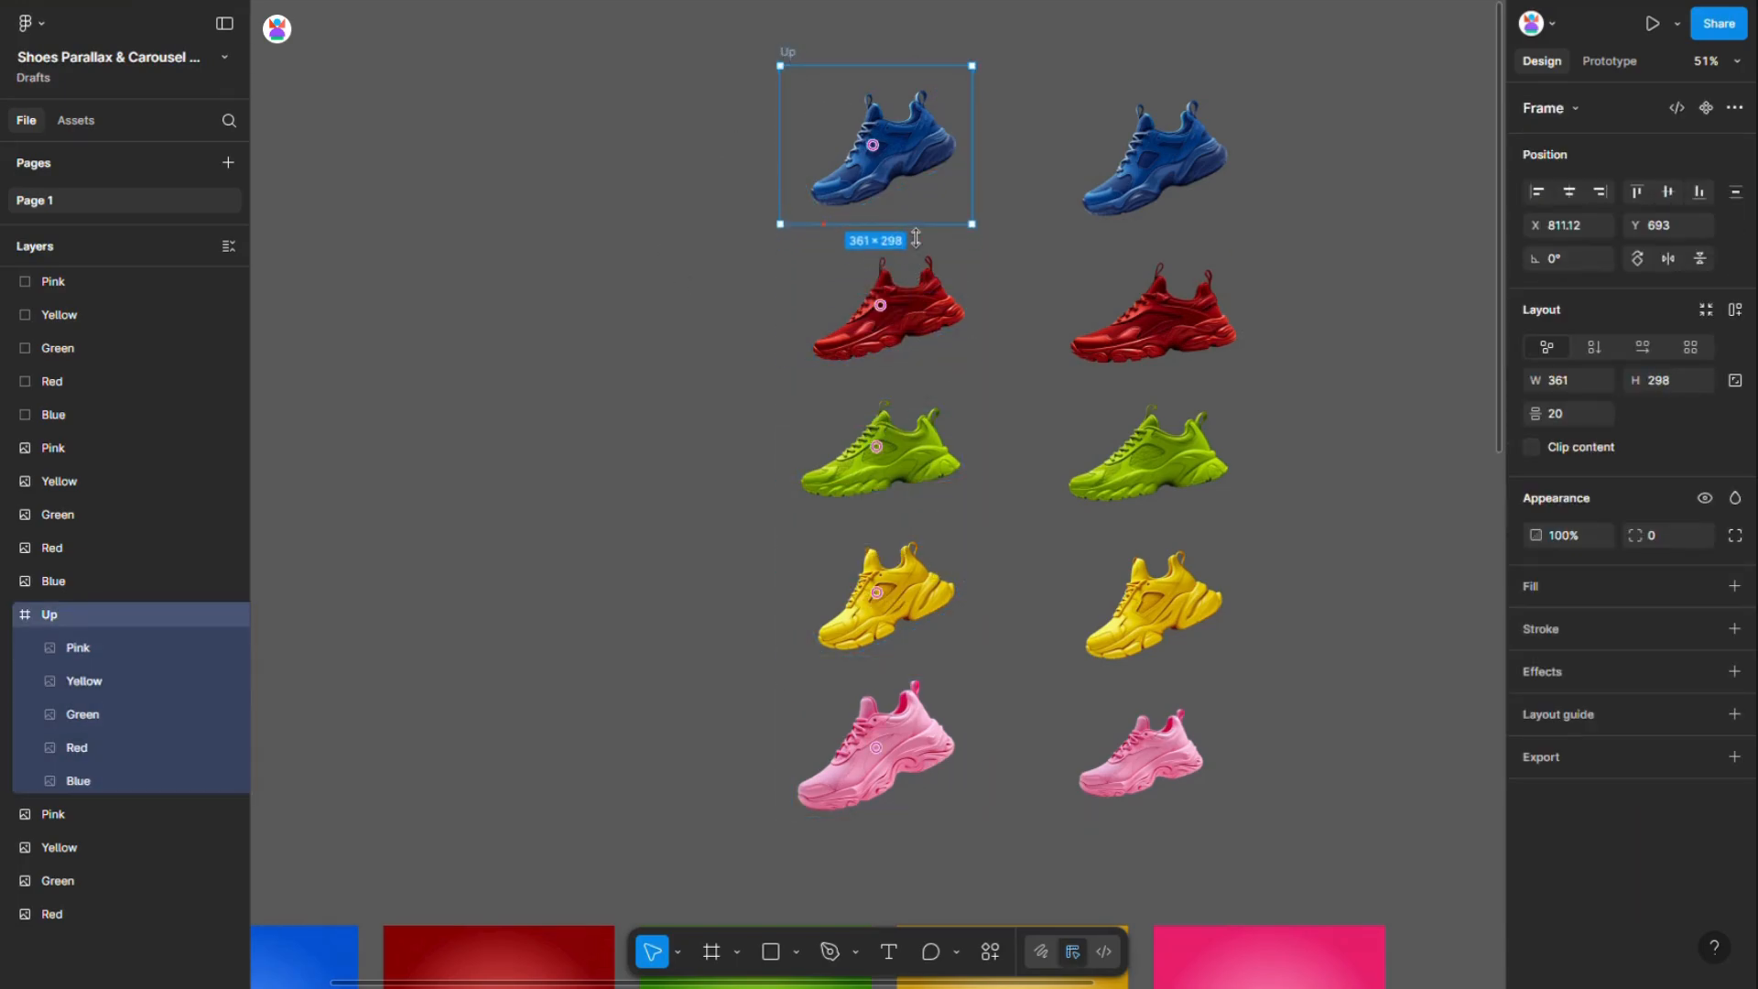
pyautogui.click(1536, 447)
# Reorder the right column of small shoes as pink, yellow, green, red, blue and wrap them in a frame
pyautogui.moveTo(1091, 53); pyautogui.dragTo(1228, 745)
pyautogui.moveTo(1158, 163); pyautogui.dragTo(1154, 280)
pyautogui.moveTo(1144, 547); pyautogui.dragTo(1149, 551)
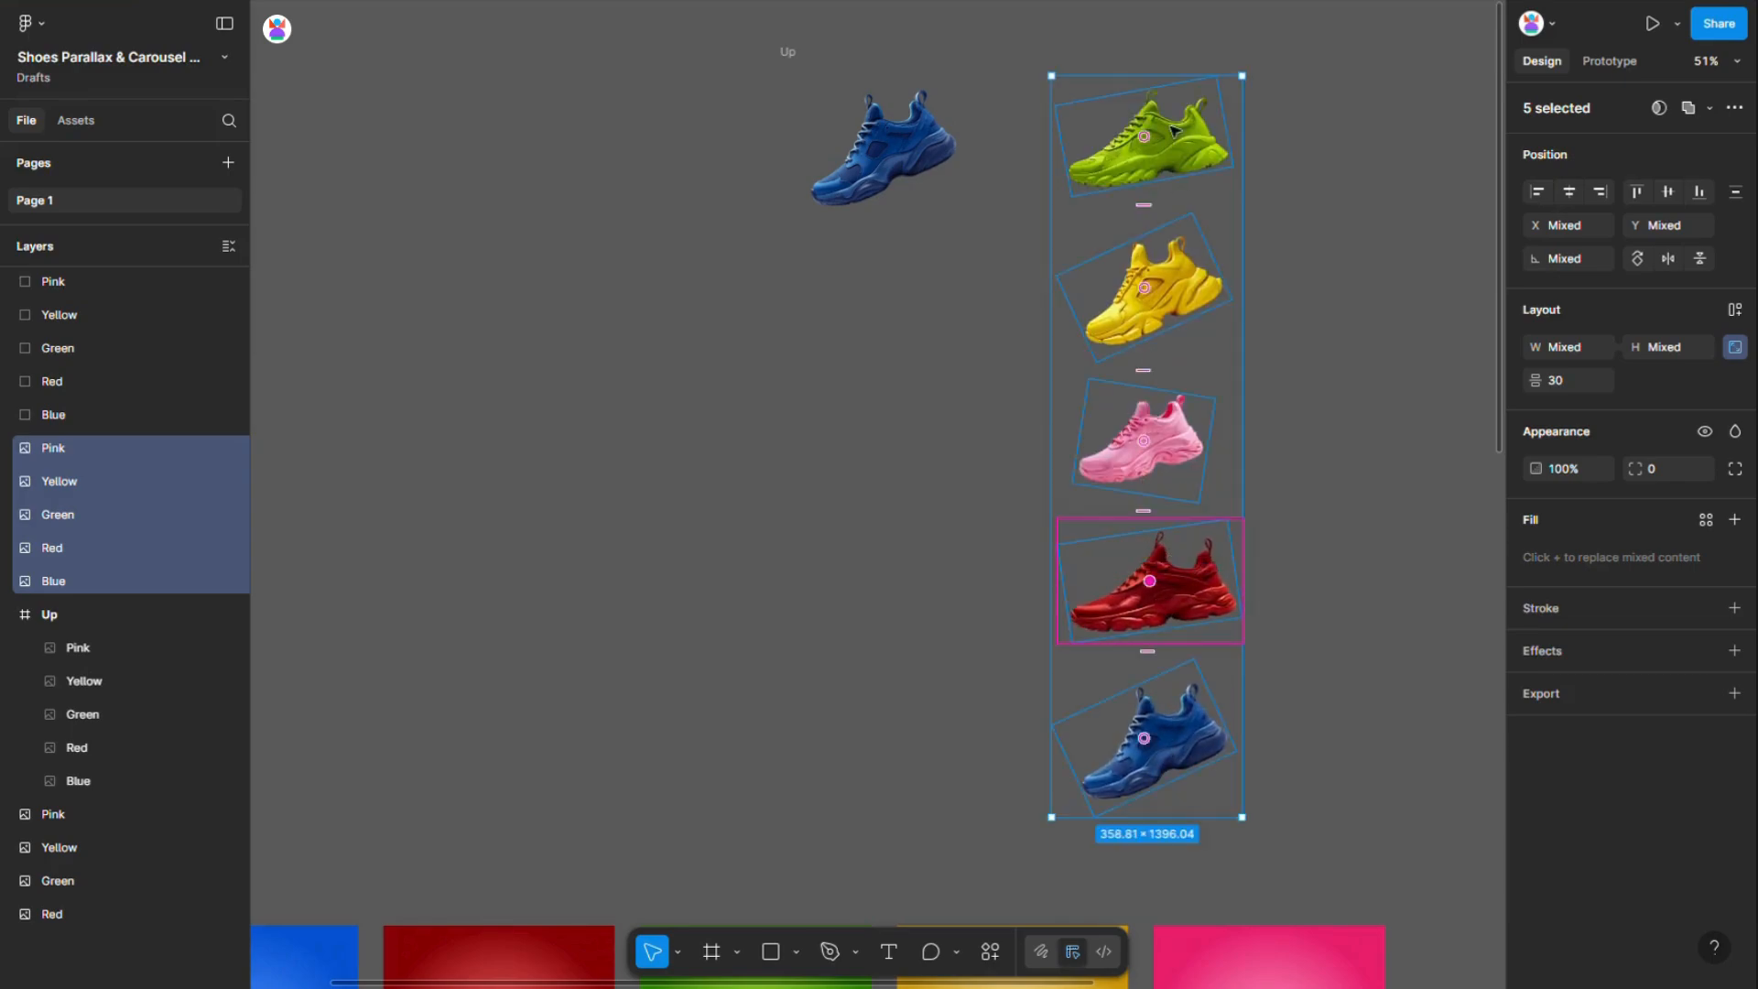
pyautogui.moveTo(1150, 147); pyautogui.dragTo(1150, 293)
pyautogui.rightClick(1184, 163)
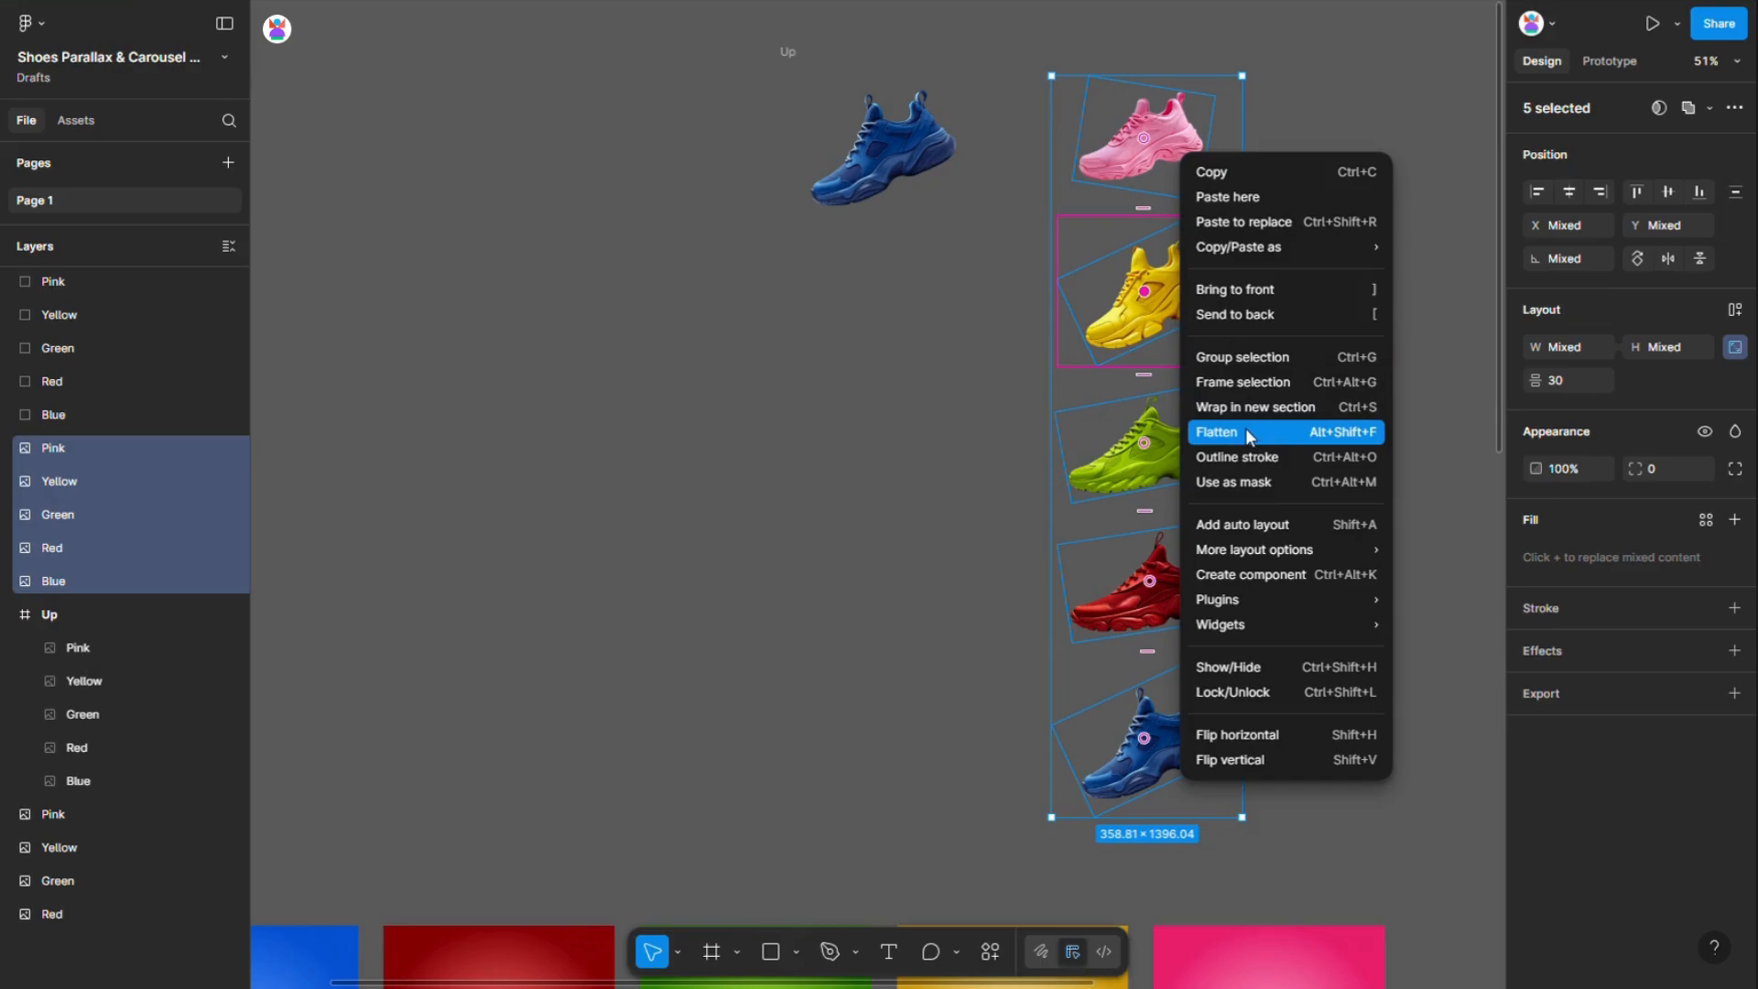
pyautogui.click(1246, 383)
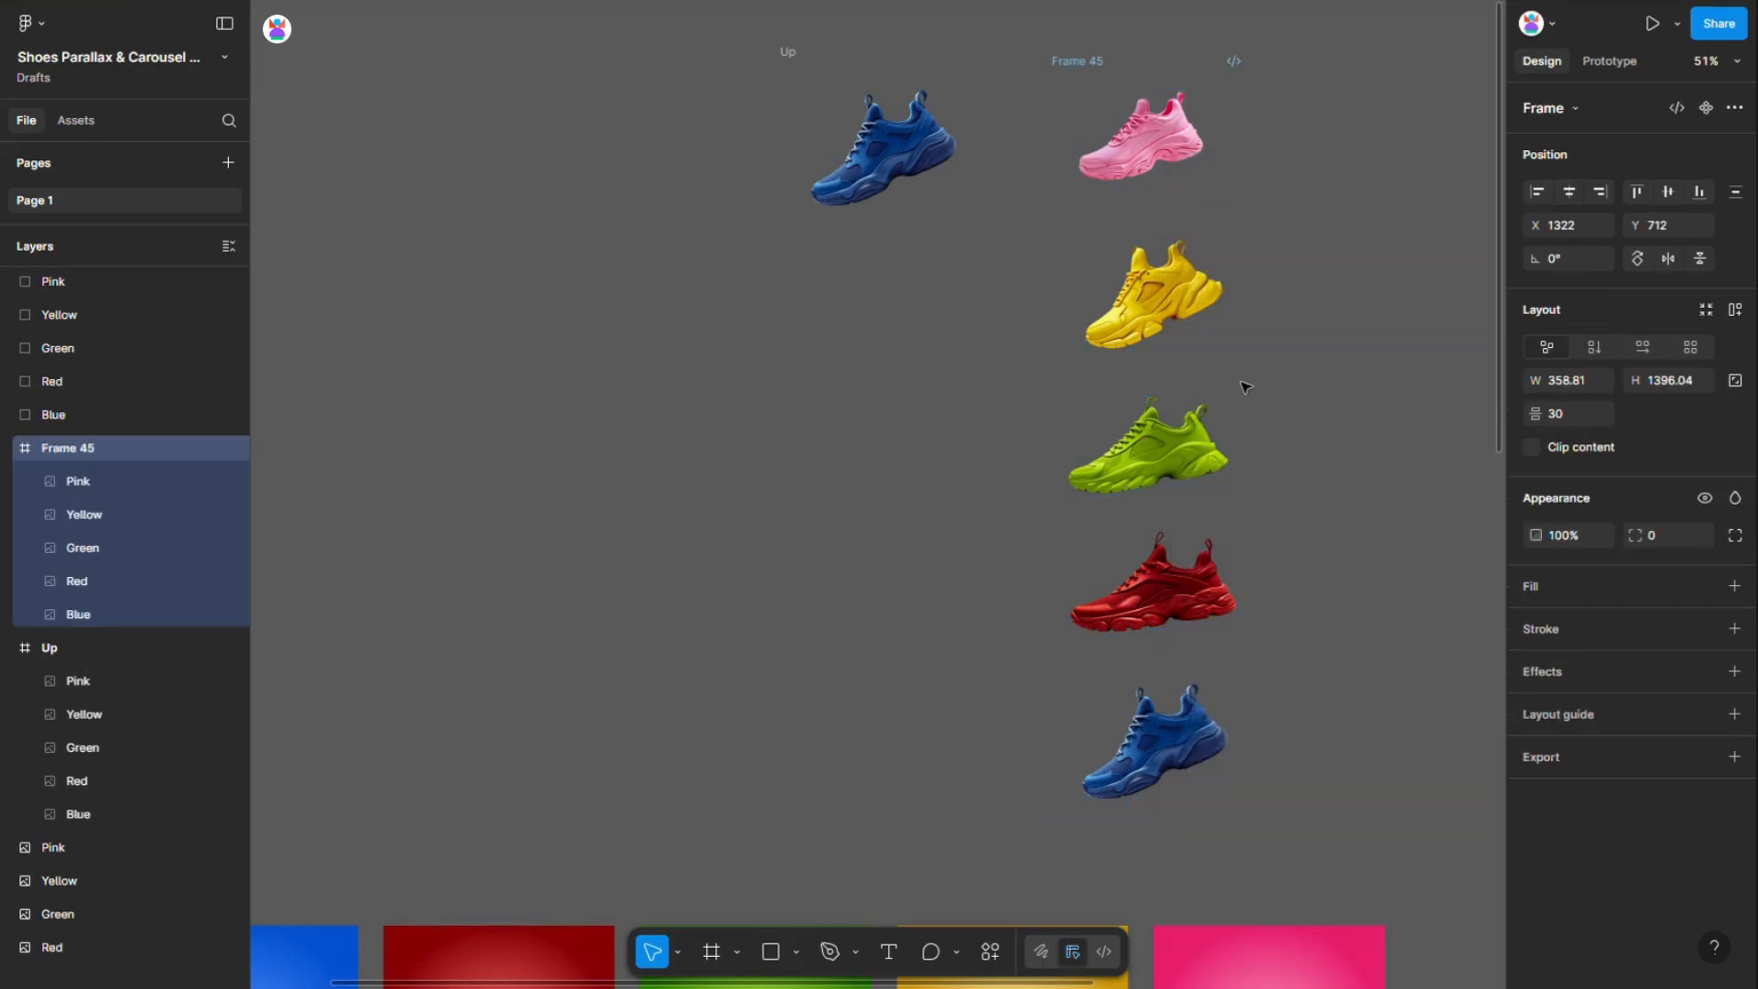
# Set the constraints of the shoes in the new frame to horizontal Center and vertical Bottom
pyautogui.click(1129, 162)
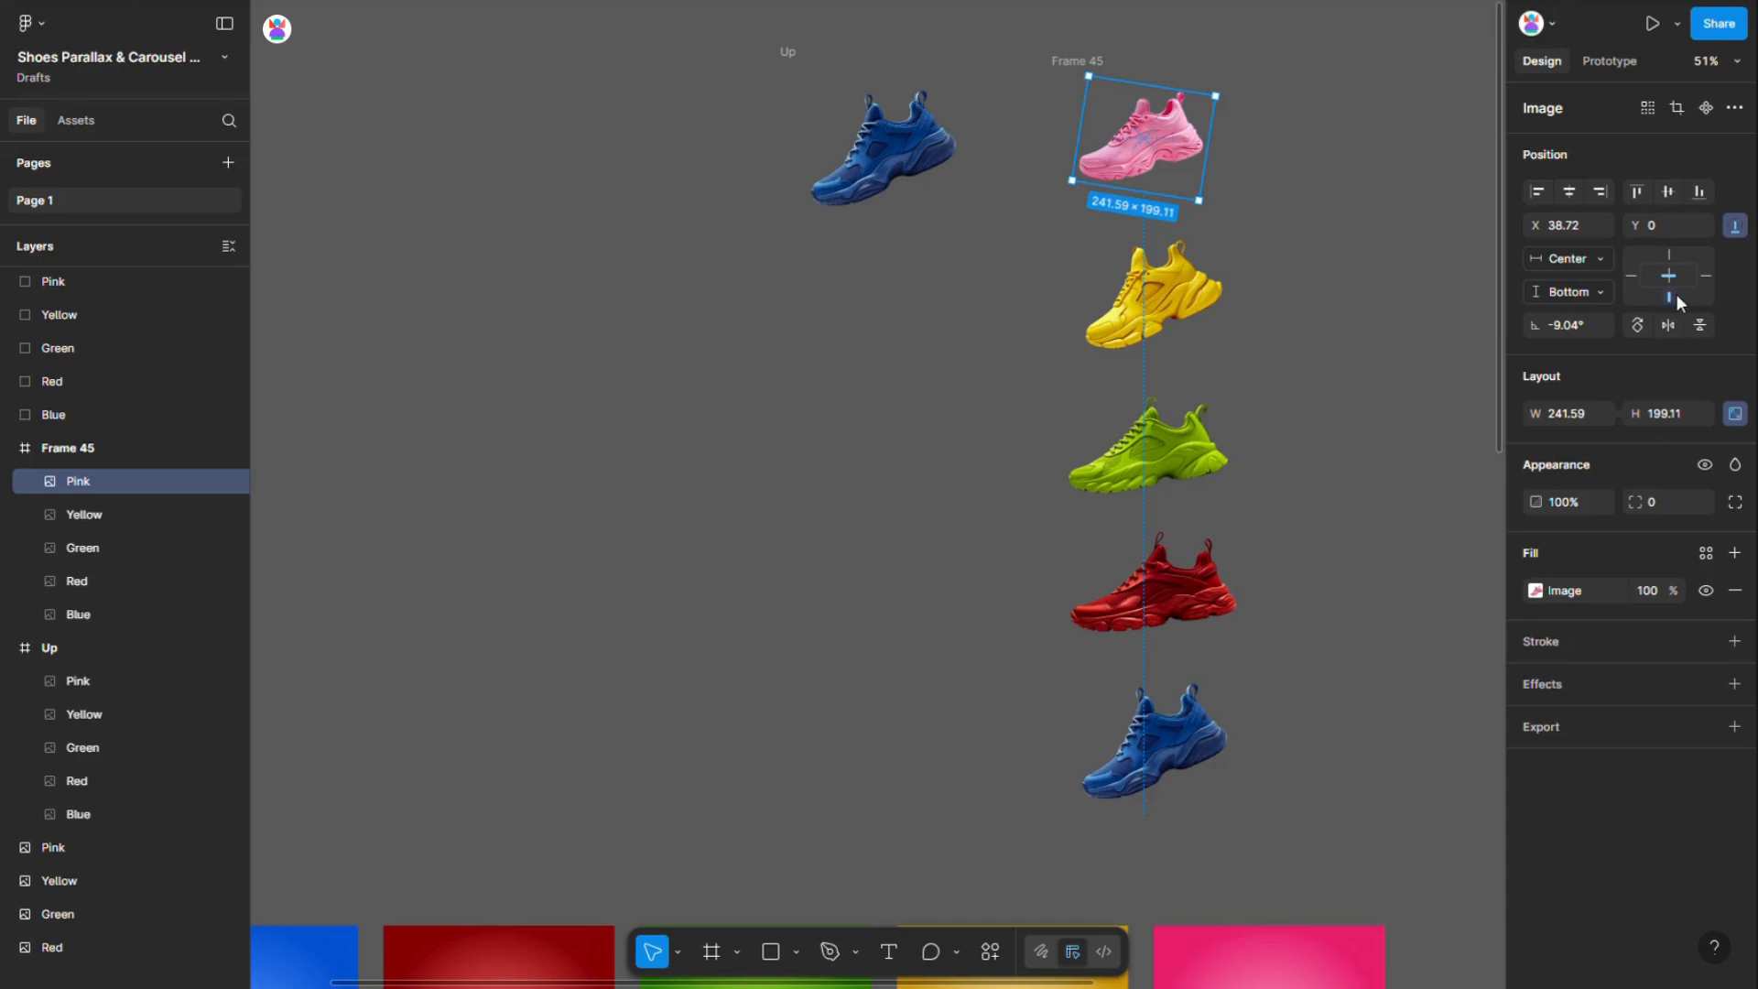
pyautogui.hotkey('ctrl', 'a')
pyautogui.click(1388, 264)
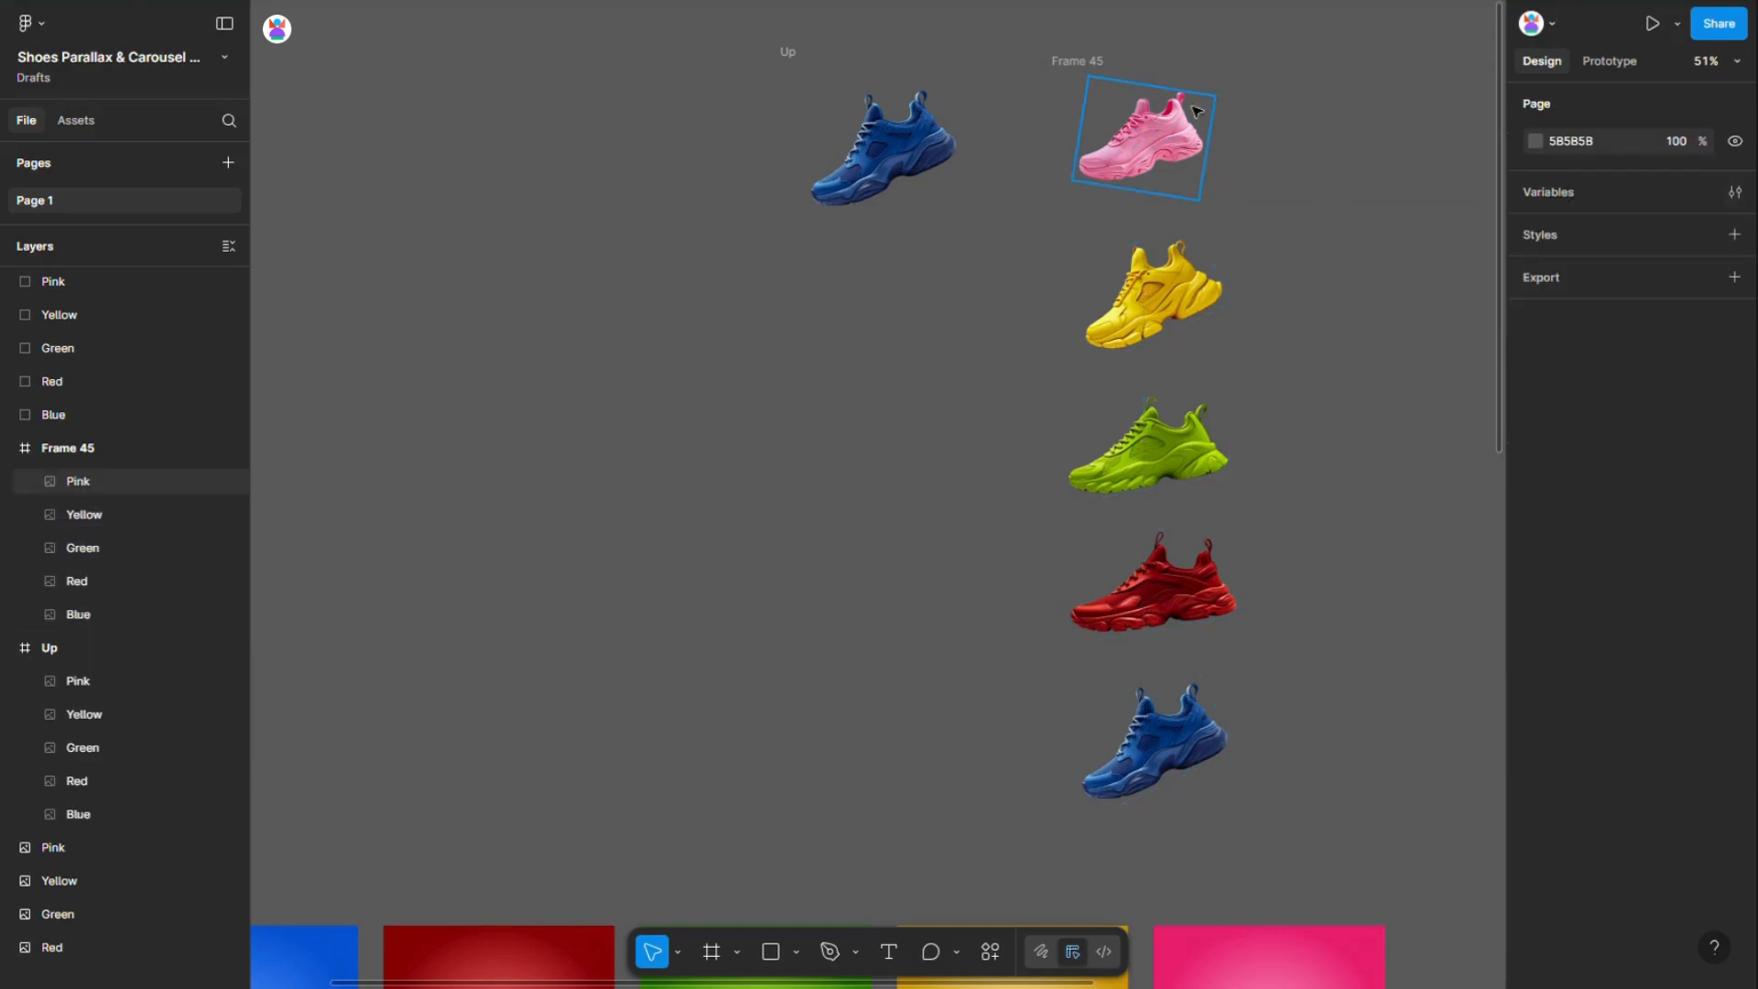
# Shrink the new frame from its top edge to 359 × 278 around the blue shoe and rename it Down
pyautogui.click(1096, 73)
pyautogui.moveTo(1136, 73); pyautogui.dragTo(1142, 686)
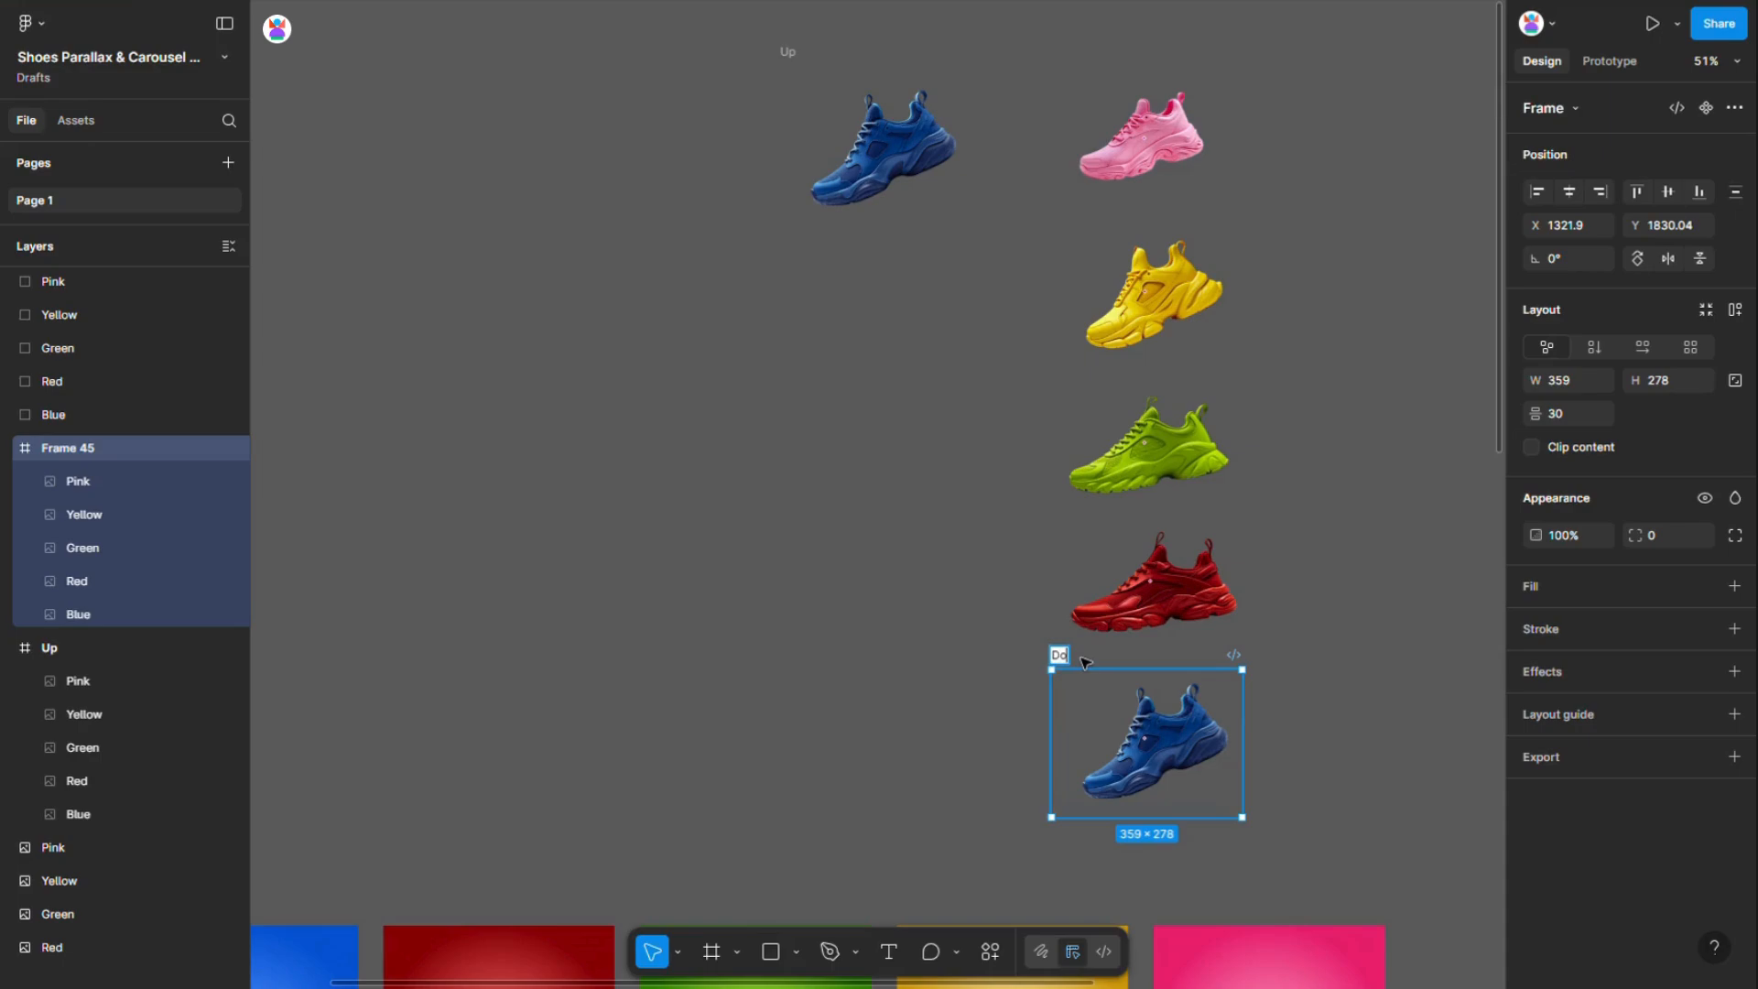
pyautogui.click(1257, 597)
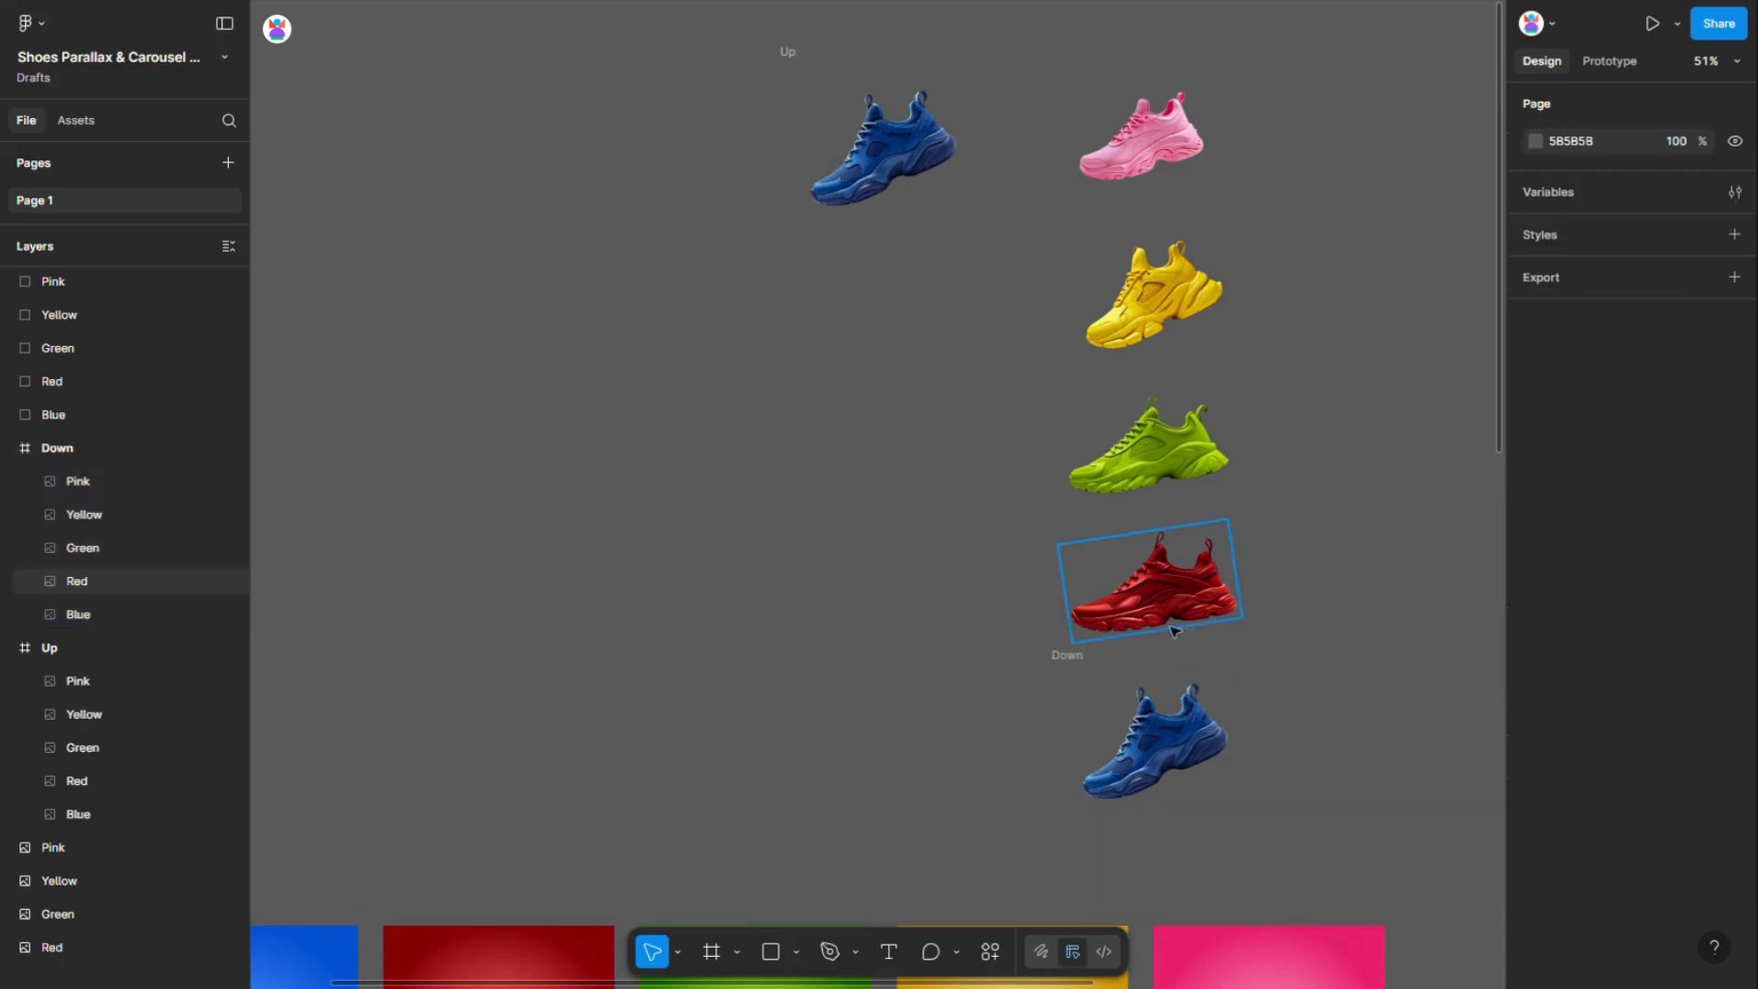
# Enable content clipping on the Down frame
pyautogui.click(1077, 659)
pyautogui.click(1532, 447)
# Move the Up frame into img 1 and center it there horizontally and vertically
pyautogui.scroll(-5, 773, 231)
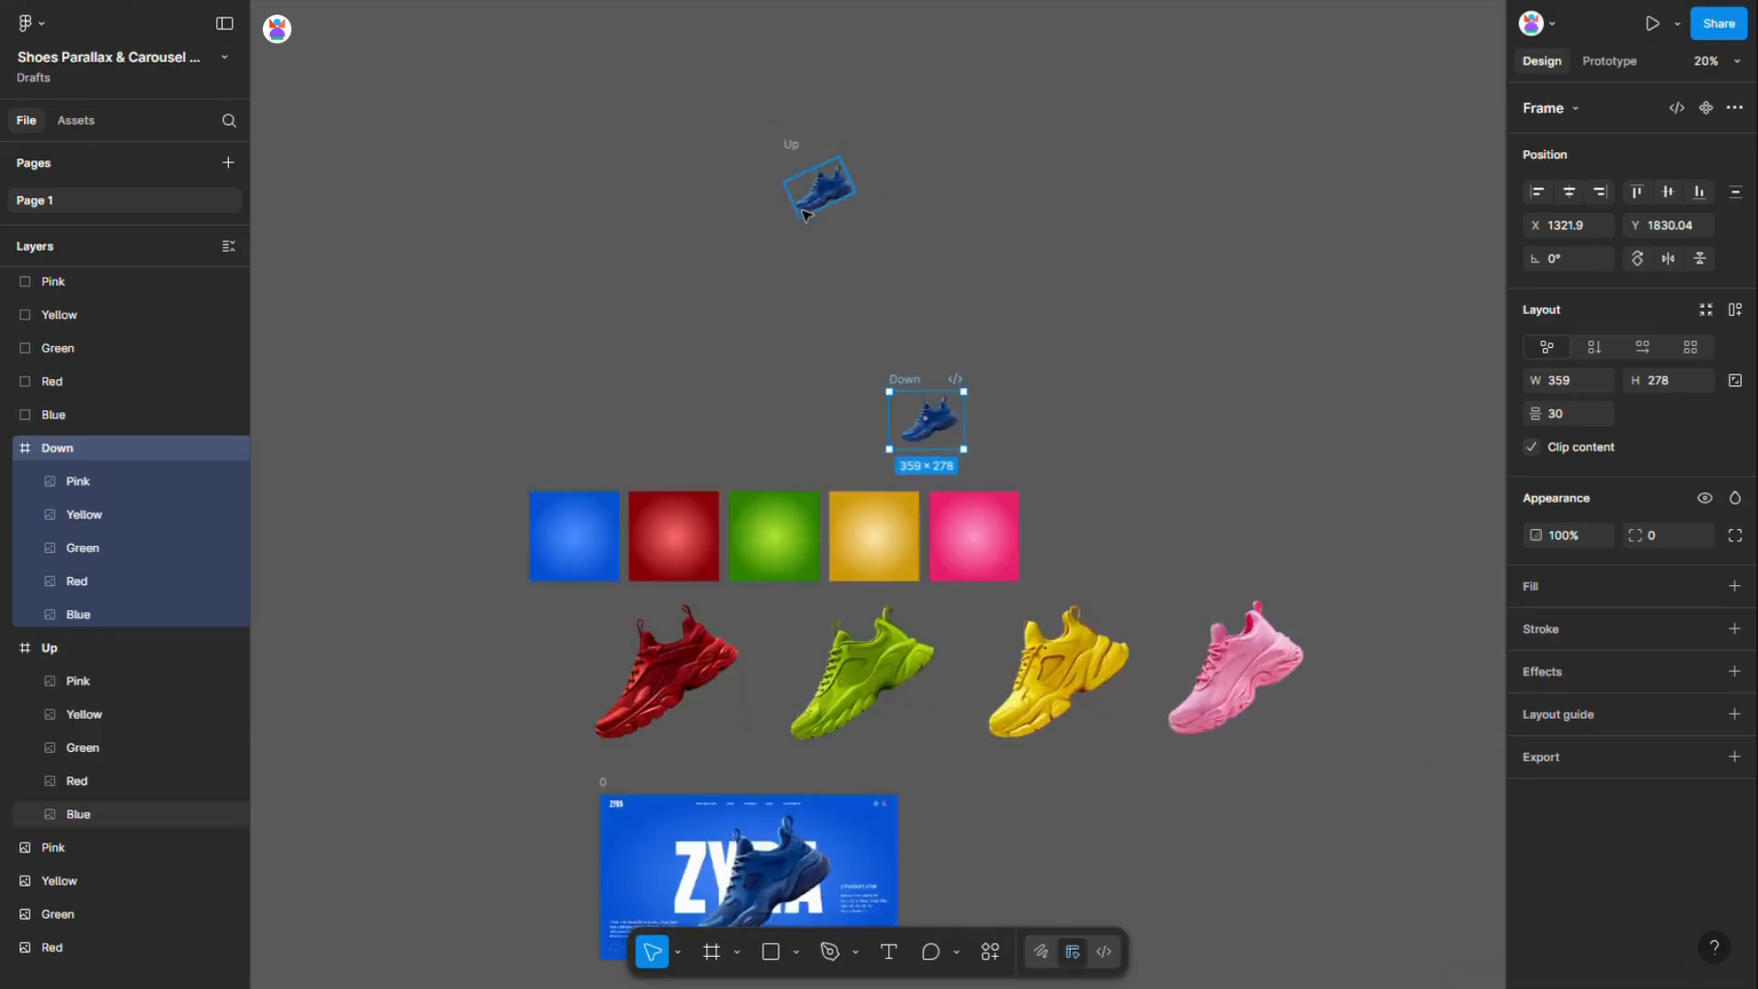
pyautogui.moveTo(808, 183); pyautogui.dragTo(806, 593)
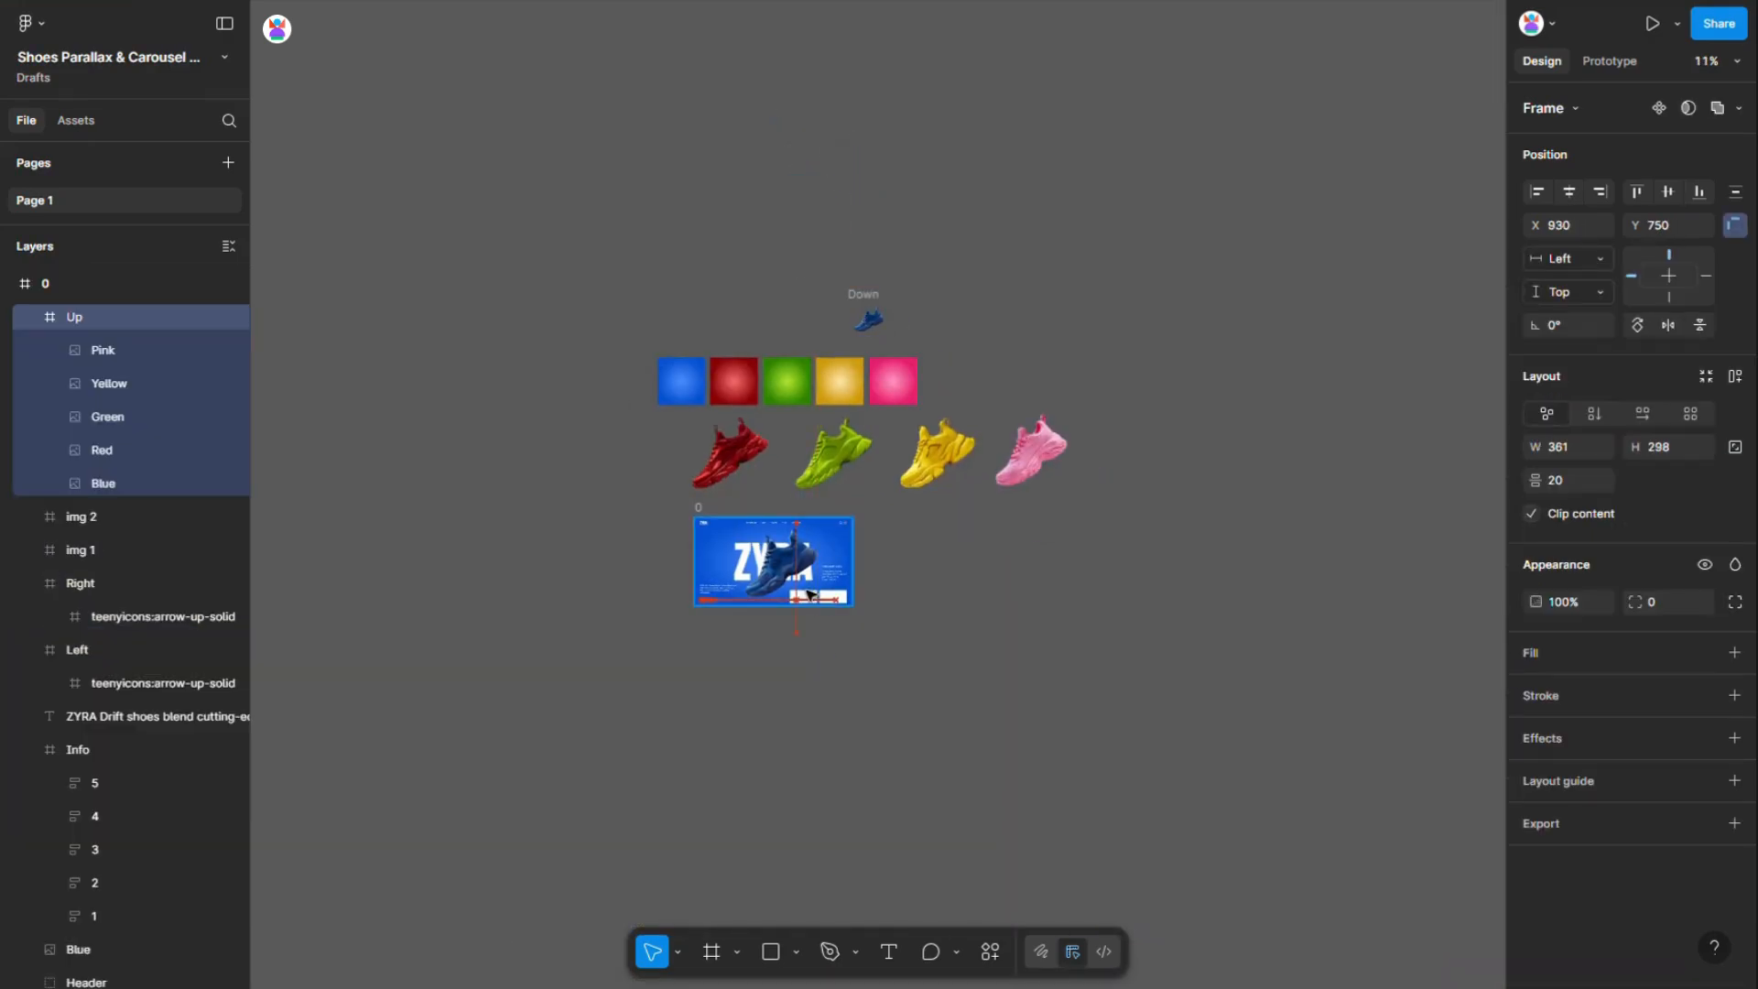
pyautogui.scroll(5, 806, 597)
pyautogui.scroll(4, 804, 598)
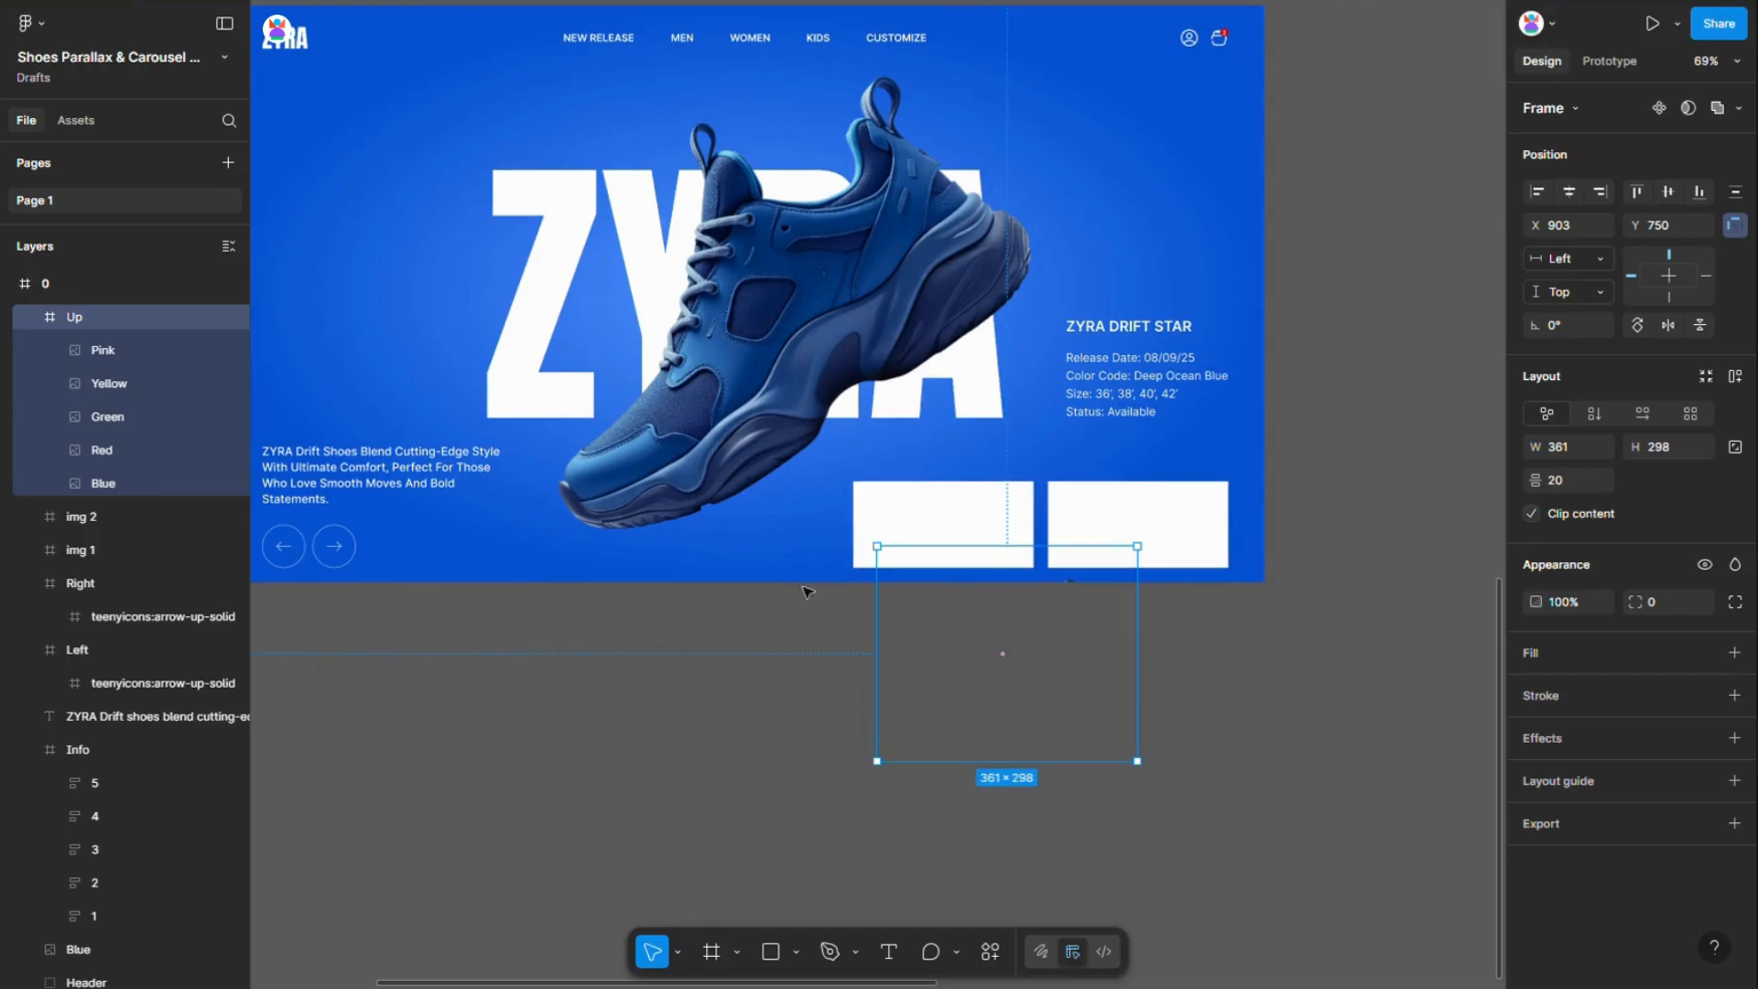
pyautogui.hotkey('ctrl', 'x')
pyautogui.click(894, 539)
pyautogui.hotkey('ctrl', 'v')
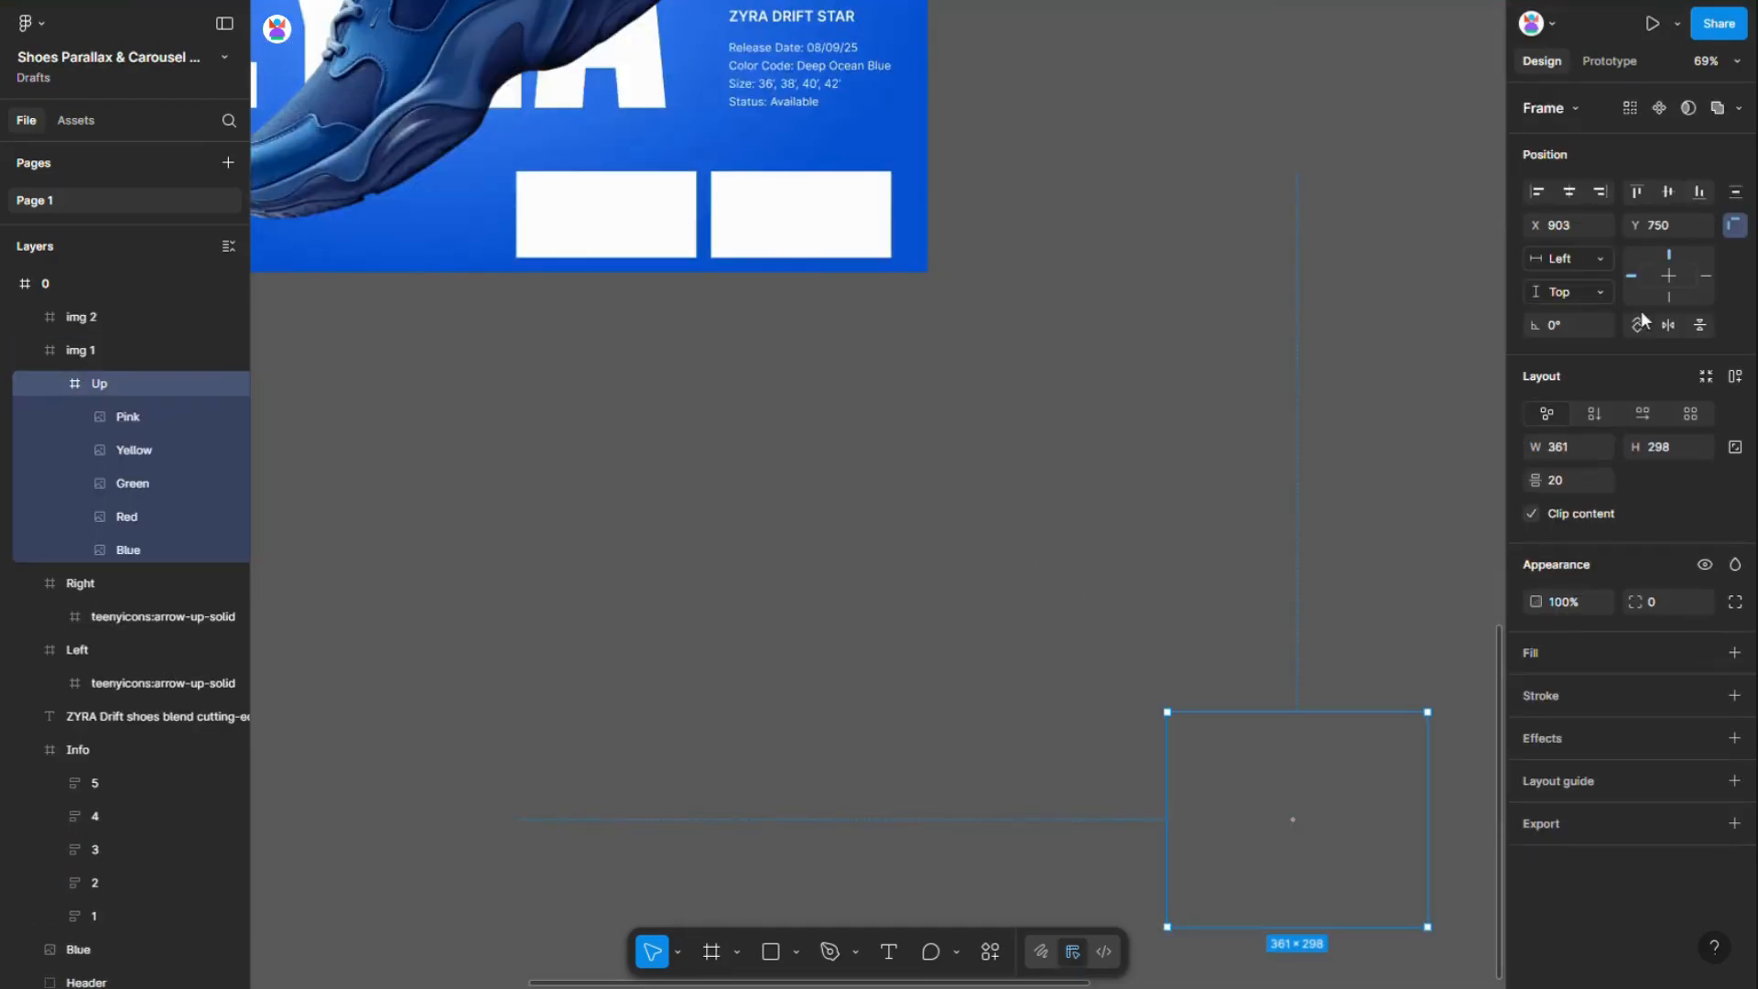
pyautogui.click(1571, 192)
pyautogui.click(1661, 191)
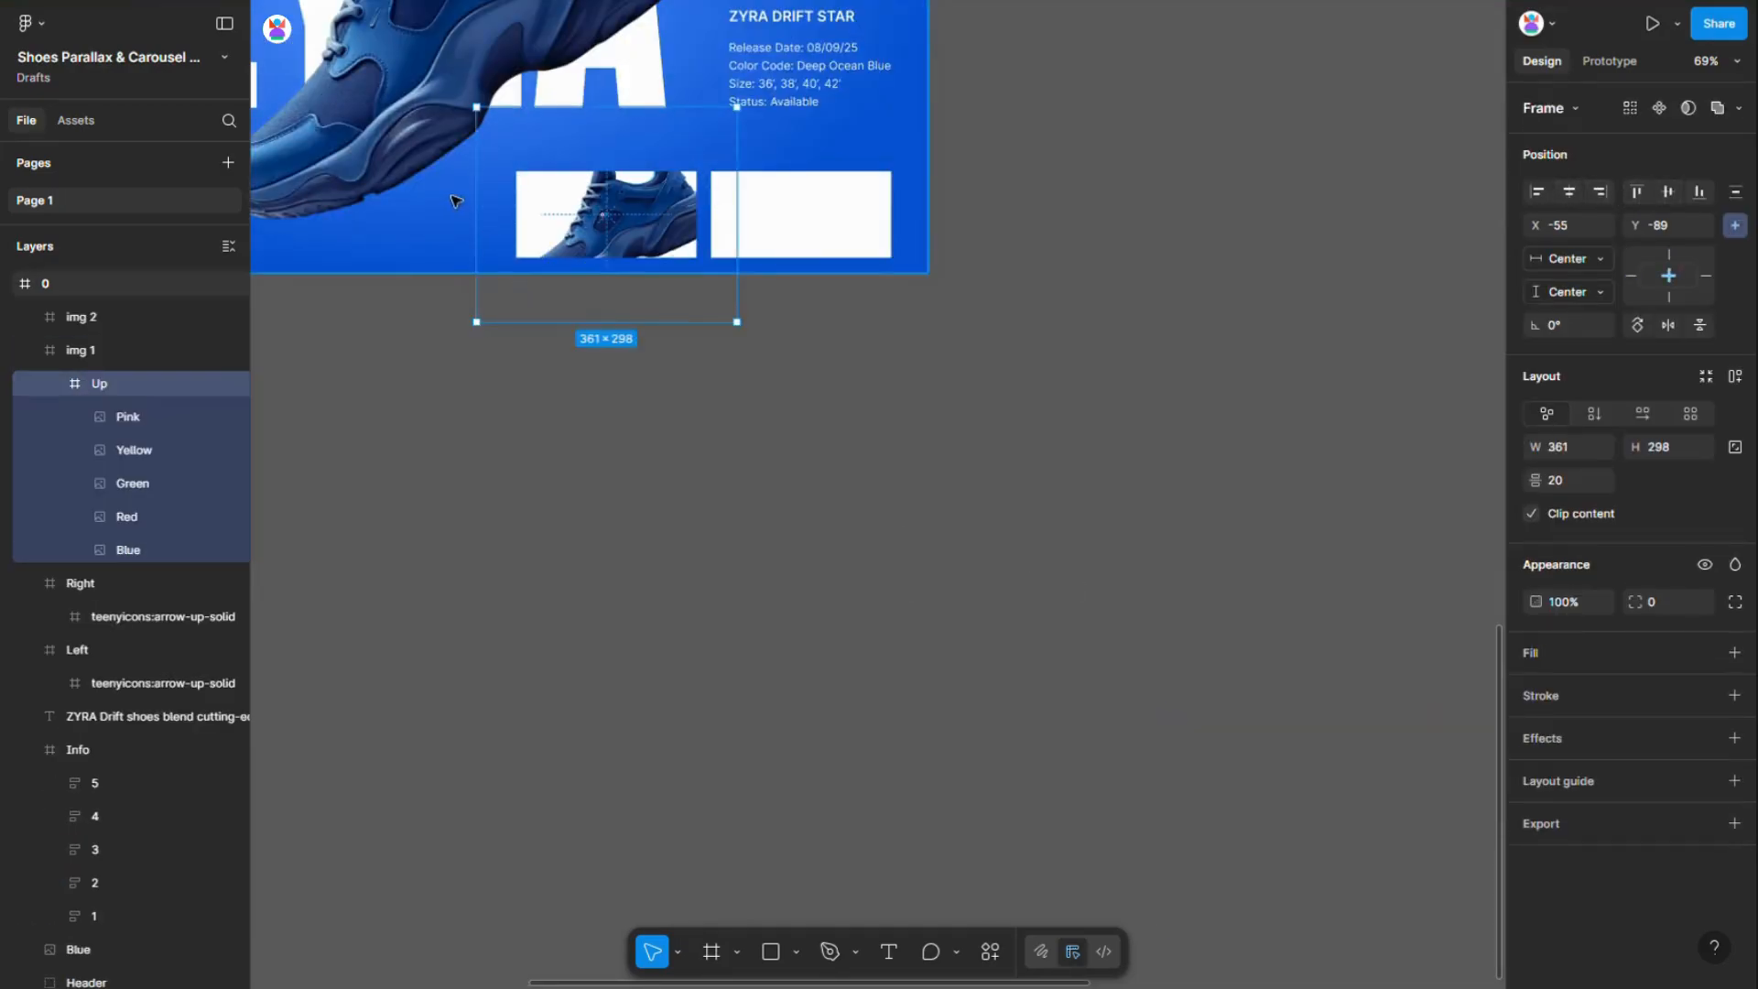
# Turn off content clipping on the Up frame inside img 1
pyautogui.scroll(3, 476, 207)
pyautogui.scroll(-2, 1011, 507)
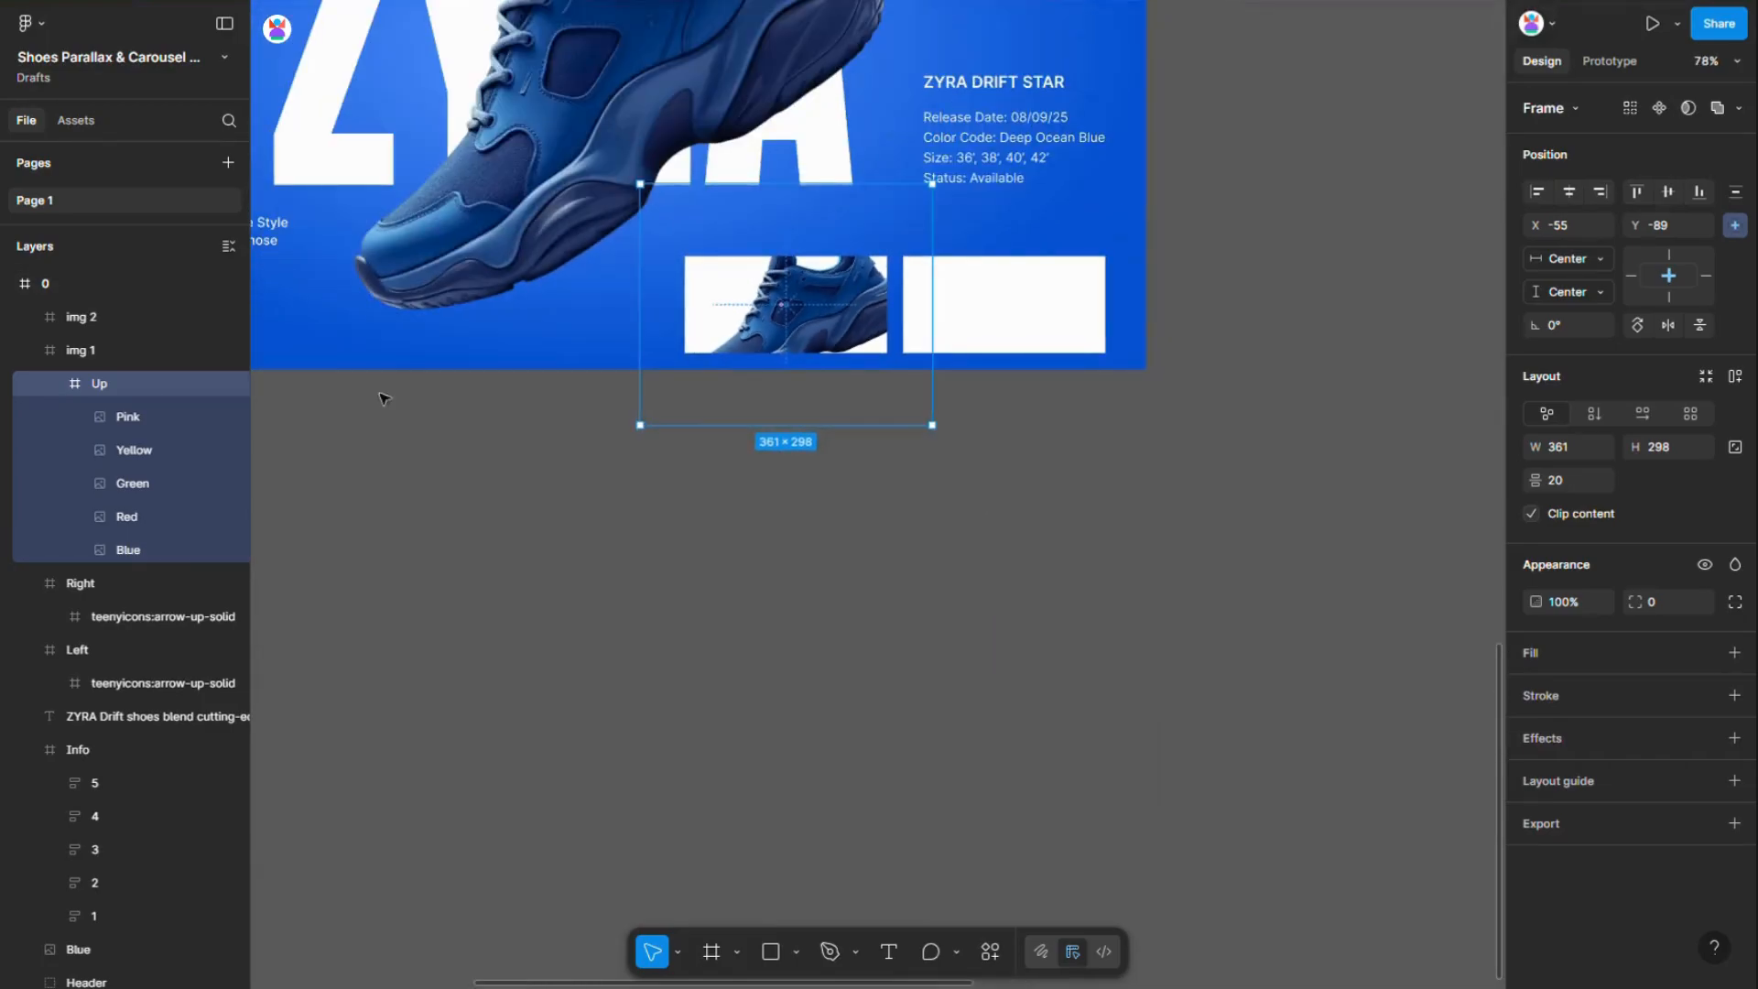
pyautogui.click(128, 417)
pyautogui.keyDown('shift'); pyautogui.click(129, 550); pyautogui.keyUp('shift')
pyautogui.scroll(2, 603, 586)
pyautogui.scroll(1, 586, 584)
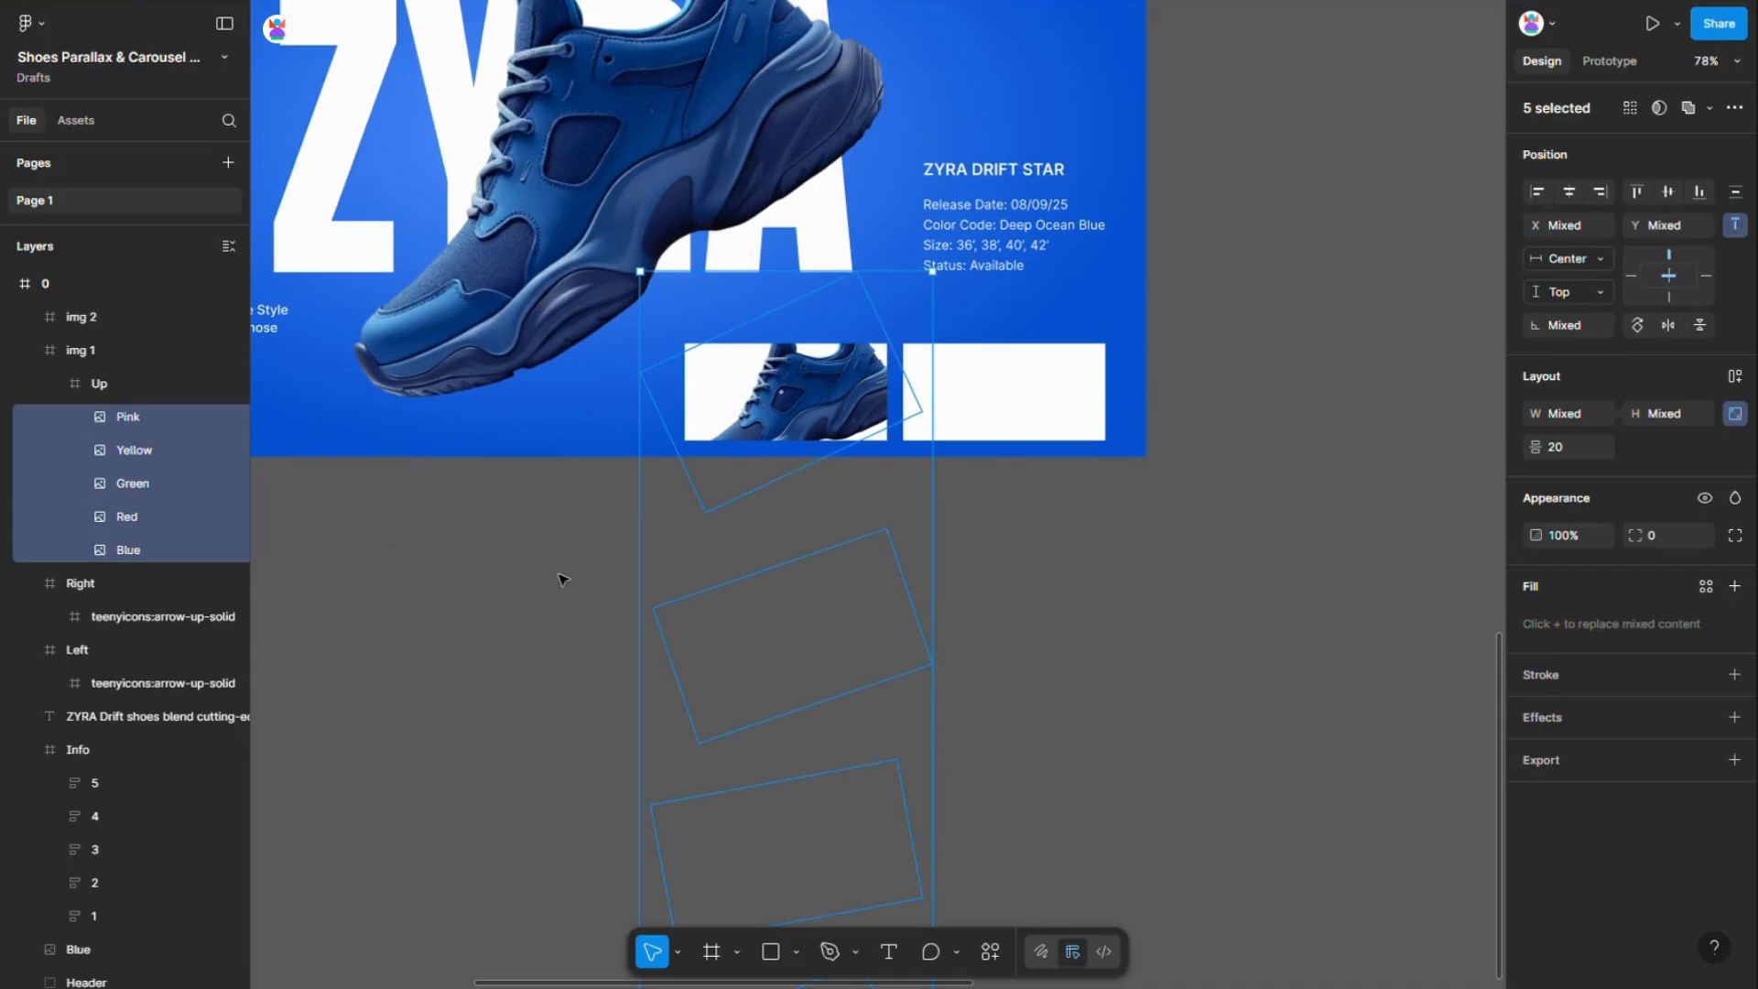
pyautogui.click(93, 383)
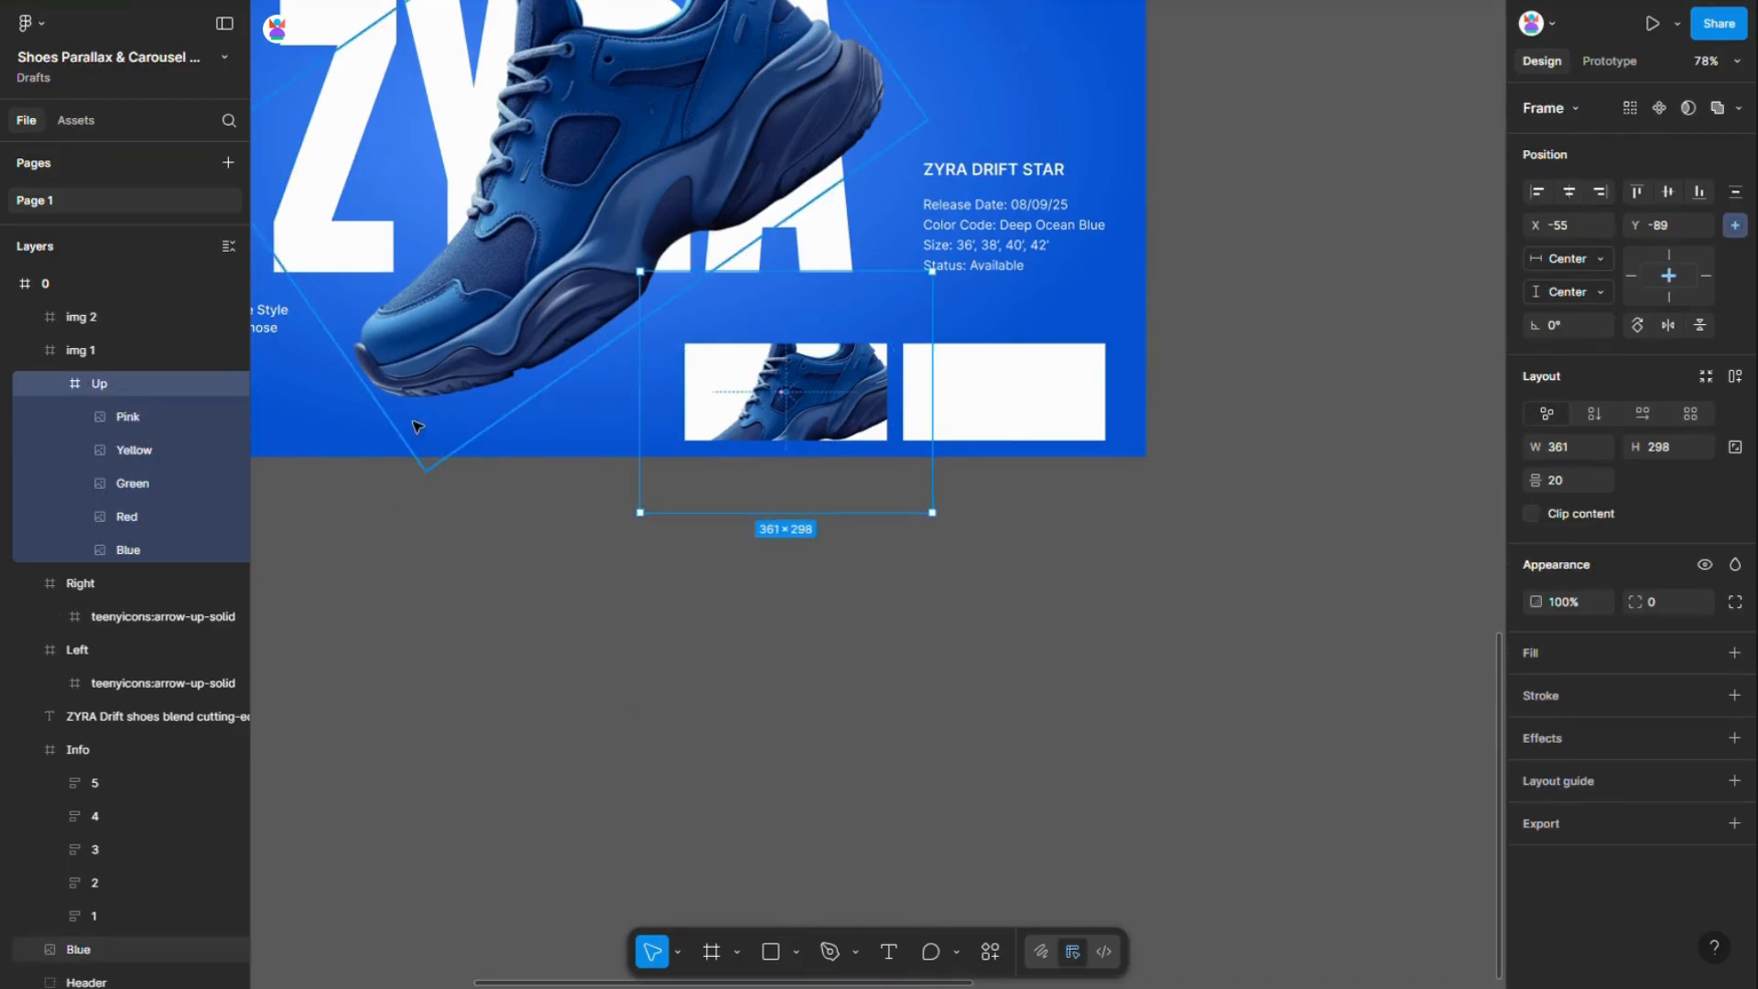
# Nudge the Up frame down and left to X -85, Y -39 so img 1 shows the shoe's upper part
pyautogui.hotkey('shift', 'Down')
pyautogui.hotkey('shift', 'Down')
pyautogui.hotkey('shift', 'Down')
pyautogui.hotkey('shift', 'Down')
pyautogui.hotkey('shift', 'Left')
pyautogui.hotkey('shift', 'Left')
pyautogui.hotkey('shift', 'Left')
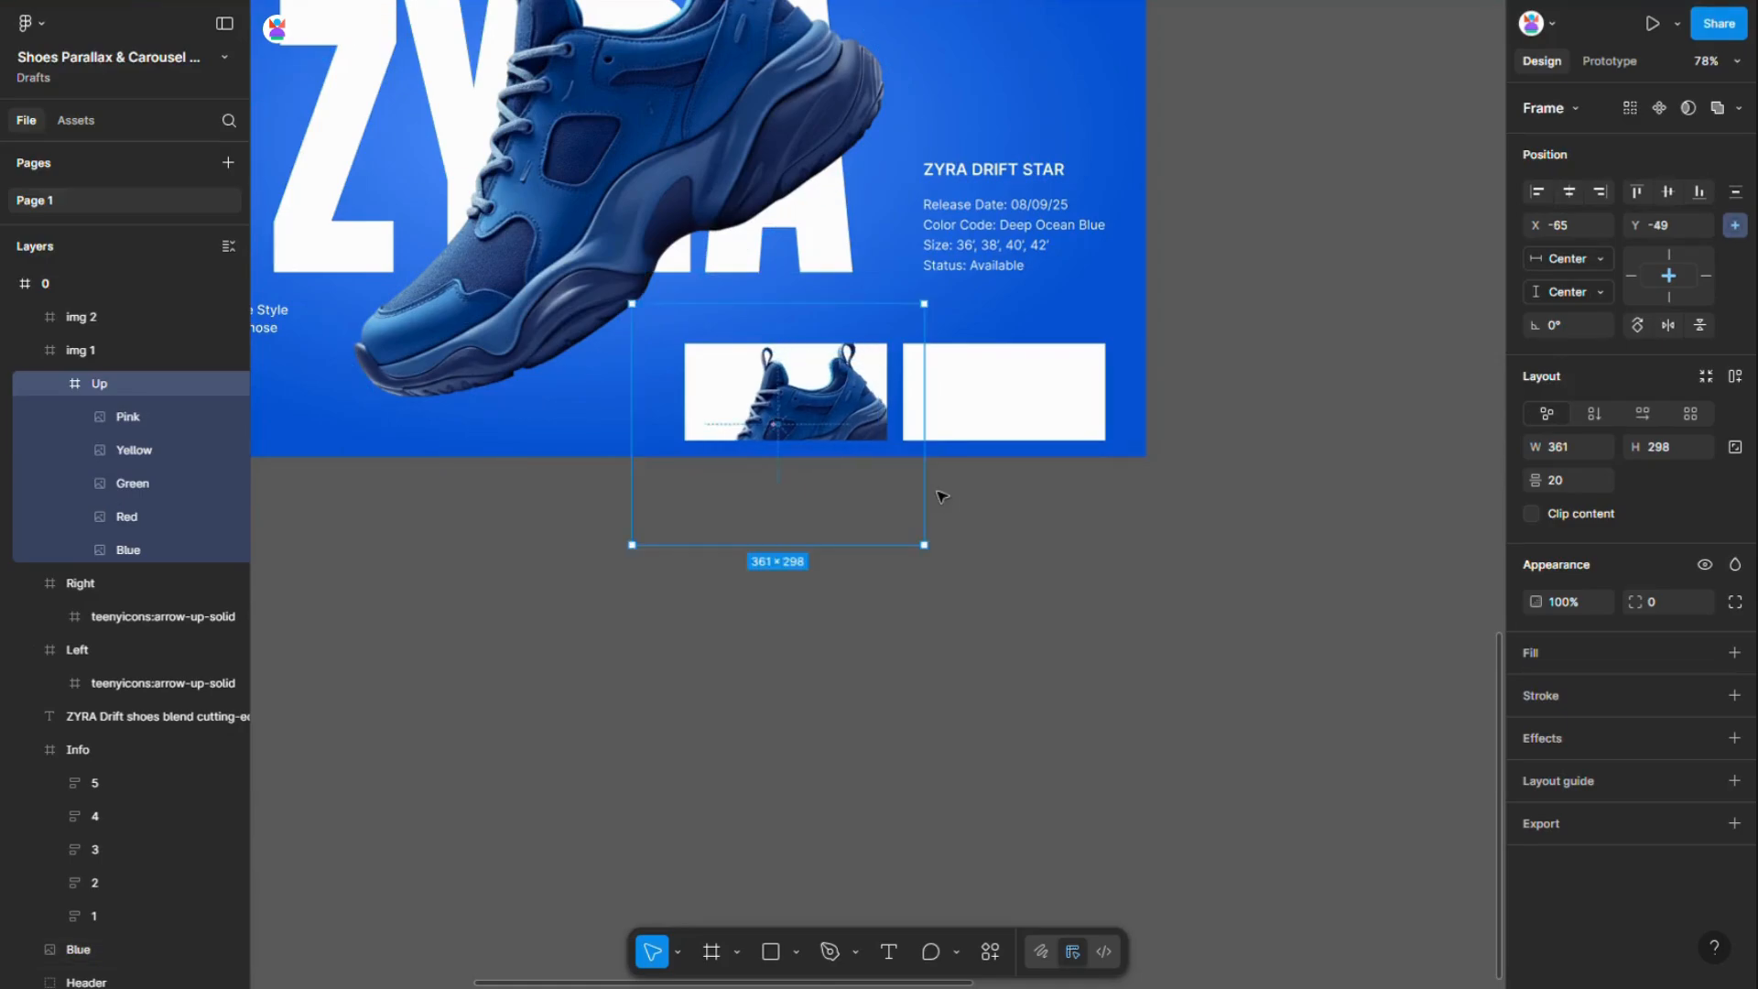
pyautogui.hotkey('shift', 'Down')
# Move the Down frame into img 2 and center it there horizontally and vertically
pyautogui.scroll(-6, 941, 496)
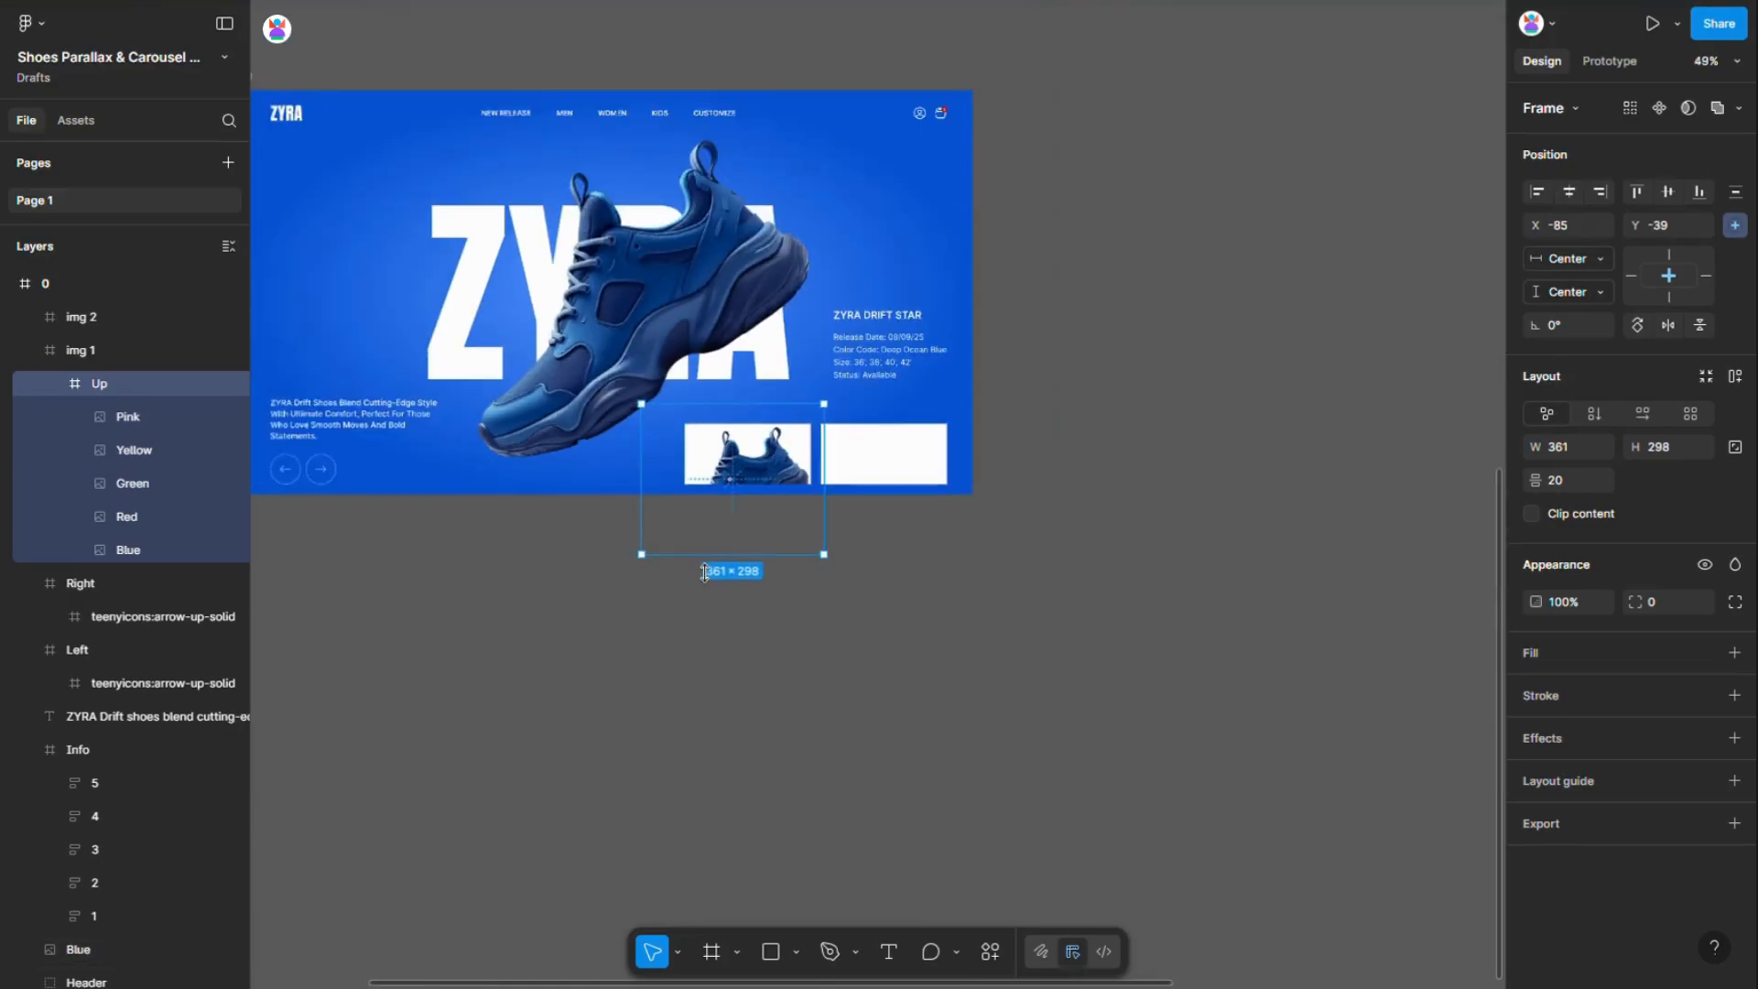
pyautogui.scroll(3, 840, 155)
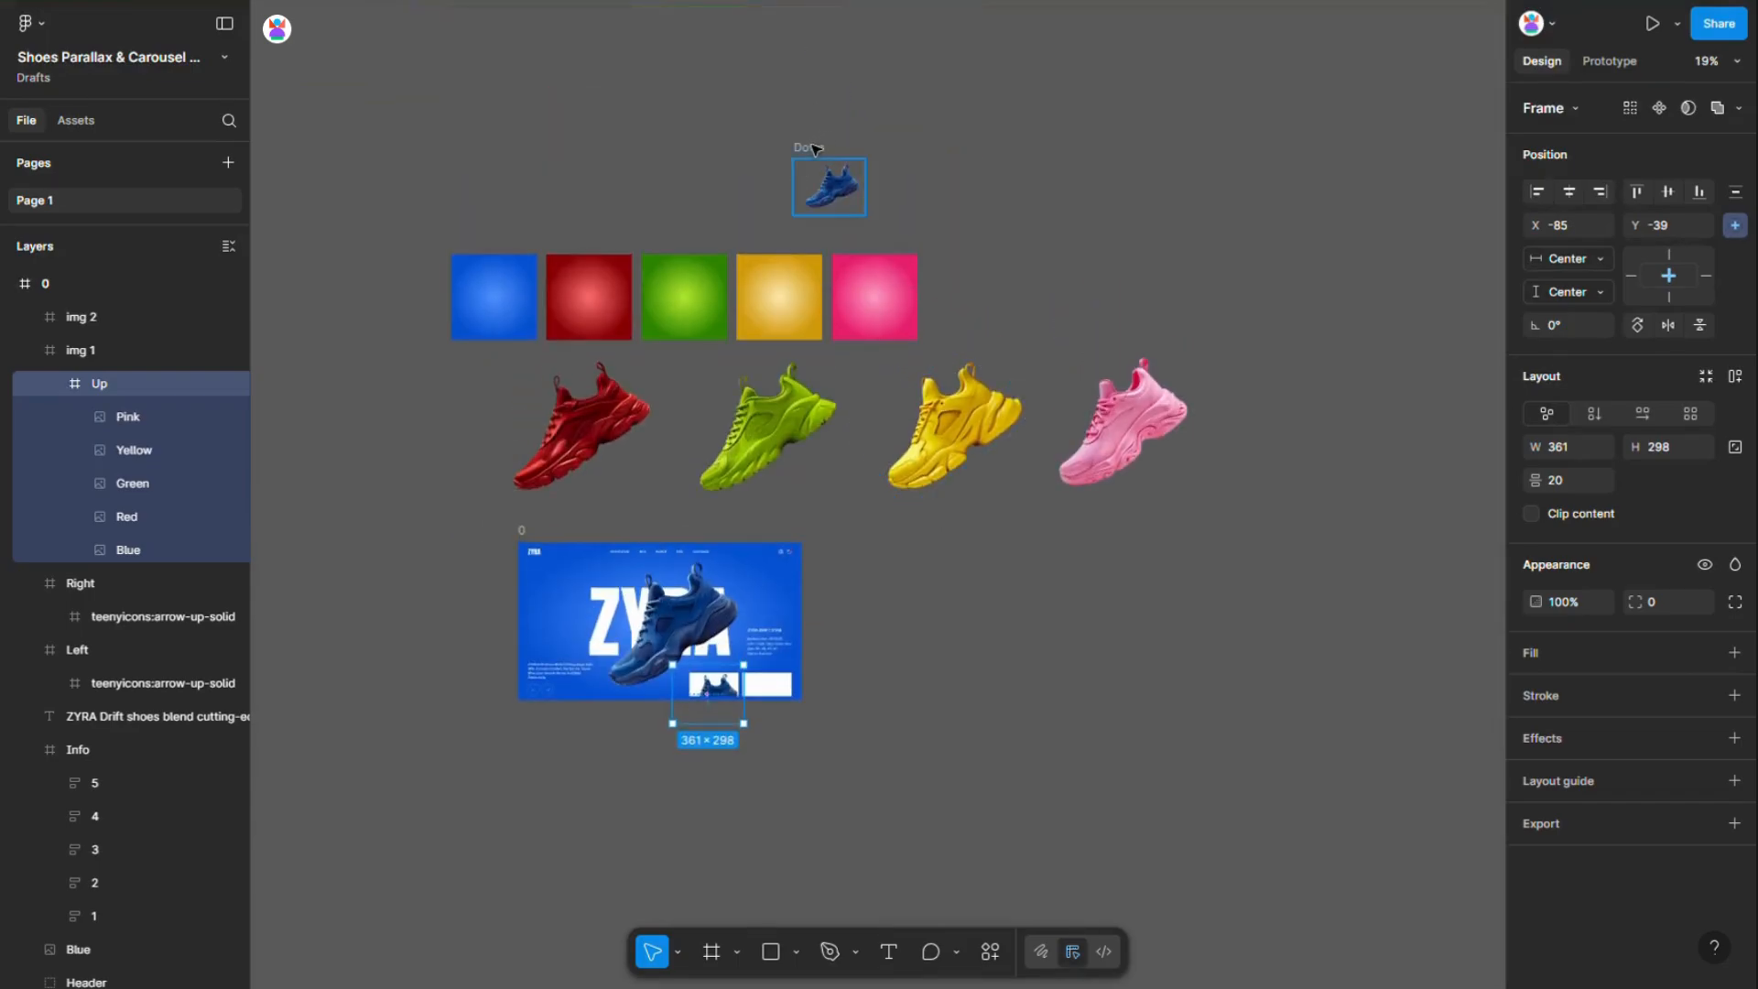
pyautogui.moveTo(815, 149); pyautogui.dragTo(776, 676)
pyautogui.scroll(5, 751, 744)
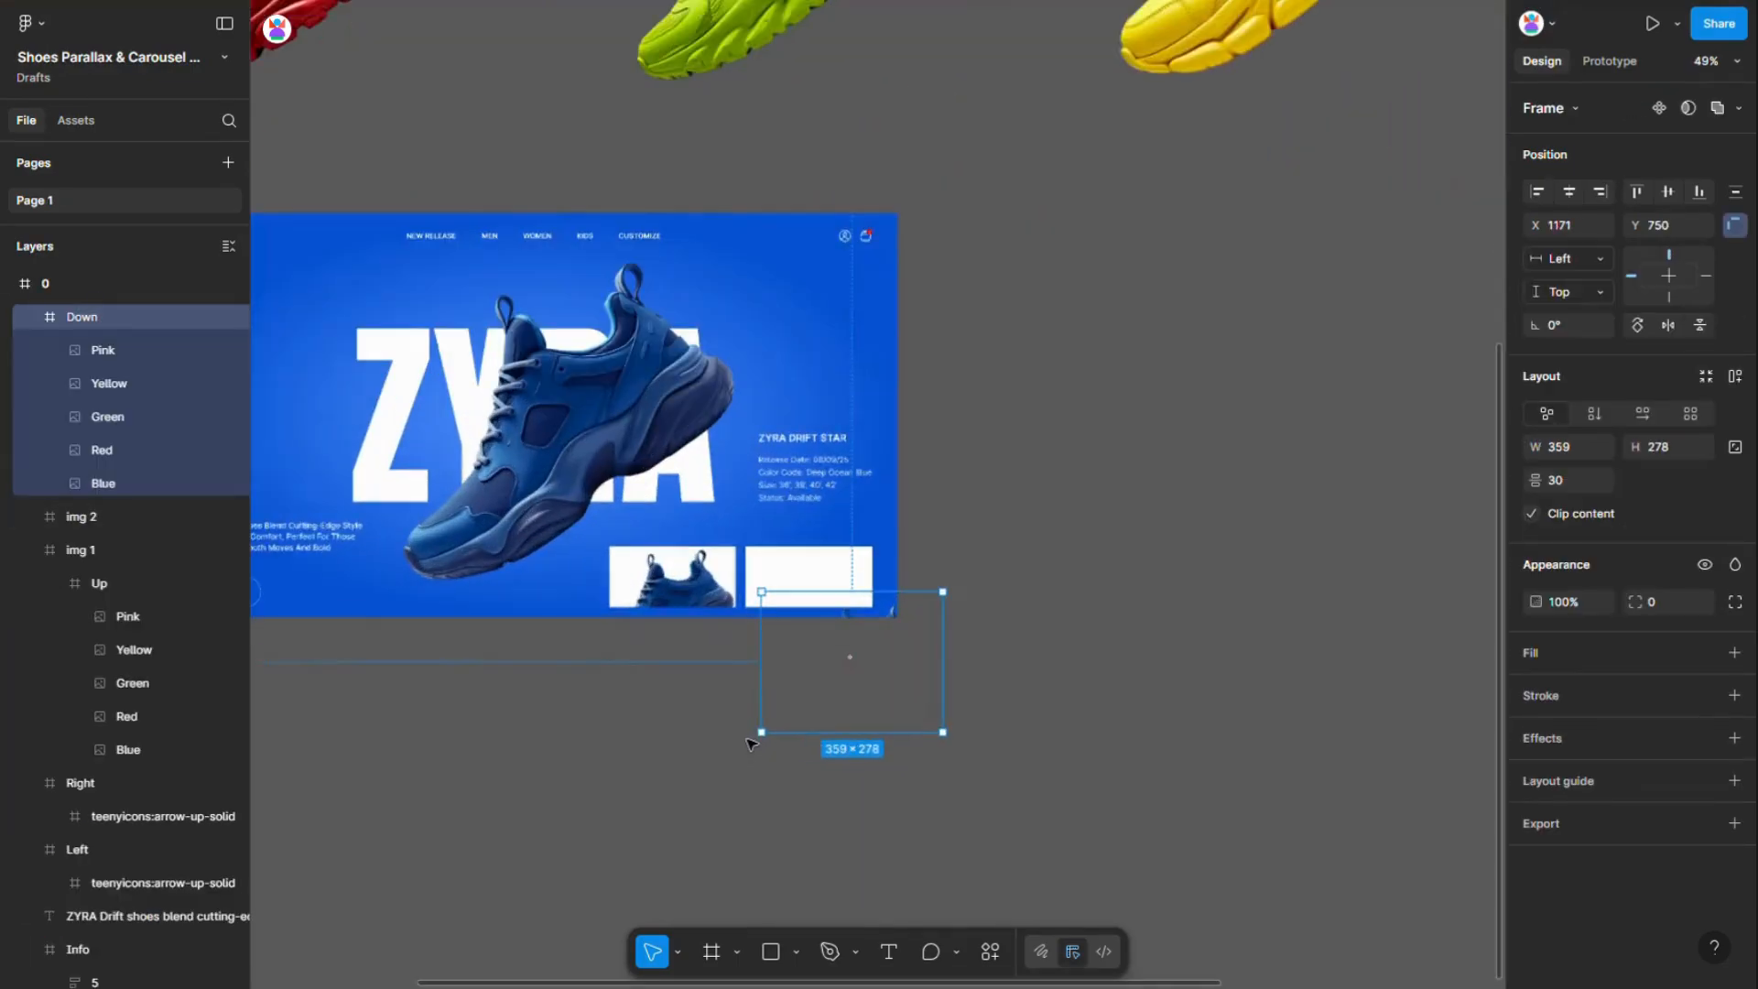
pyautogui.scroll(2, 750, 743)
pyautogui.hotkey('ctrl', 'x')
pyautogui.scroll(3, 808, 589)
pyautogui.click(776, 504)
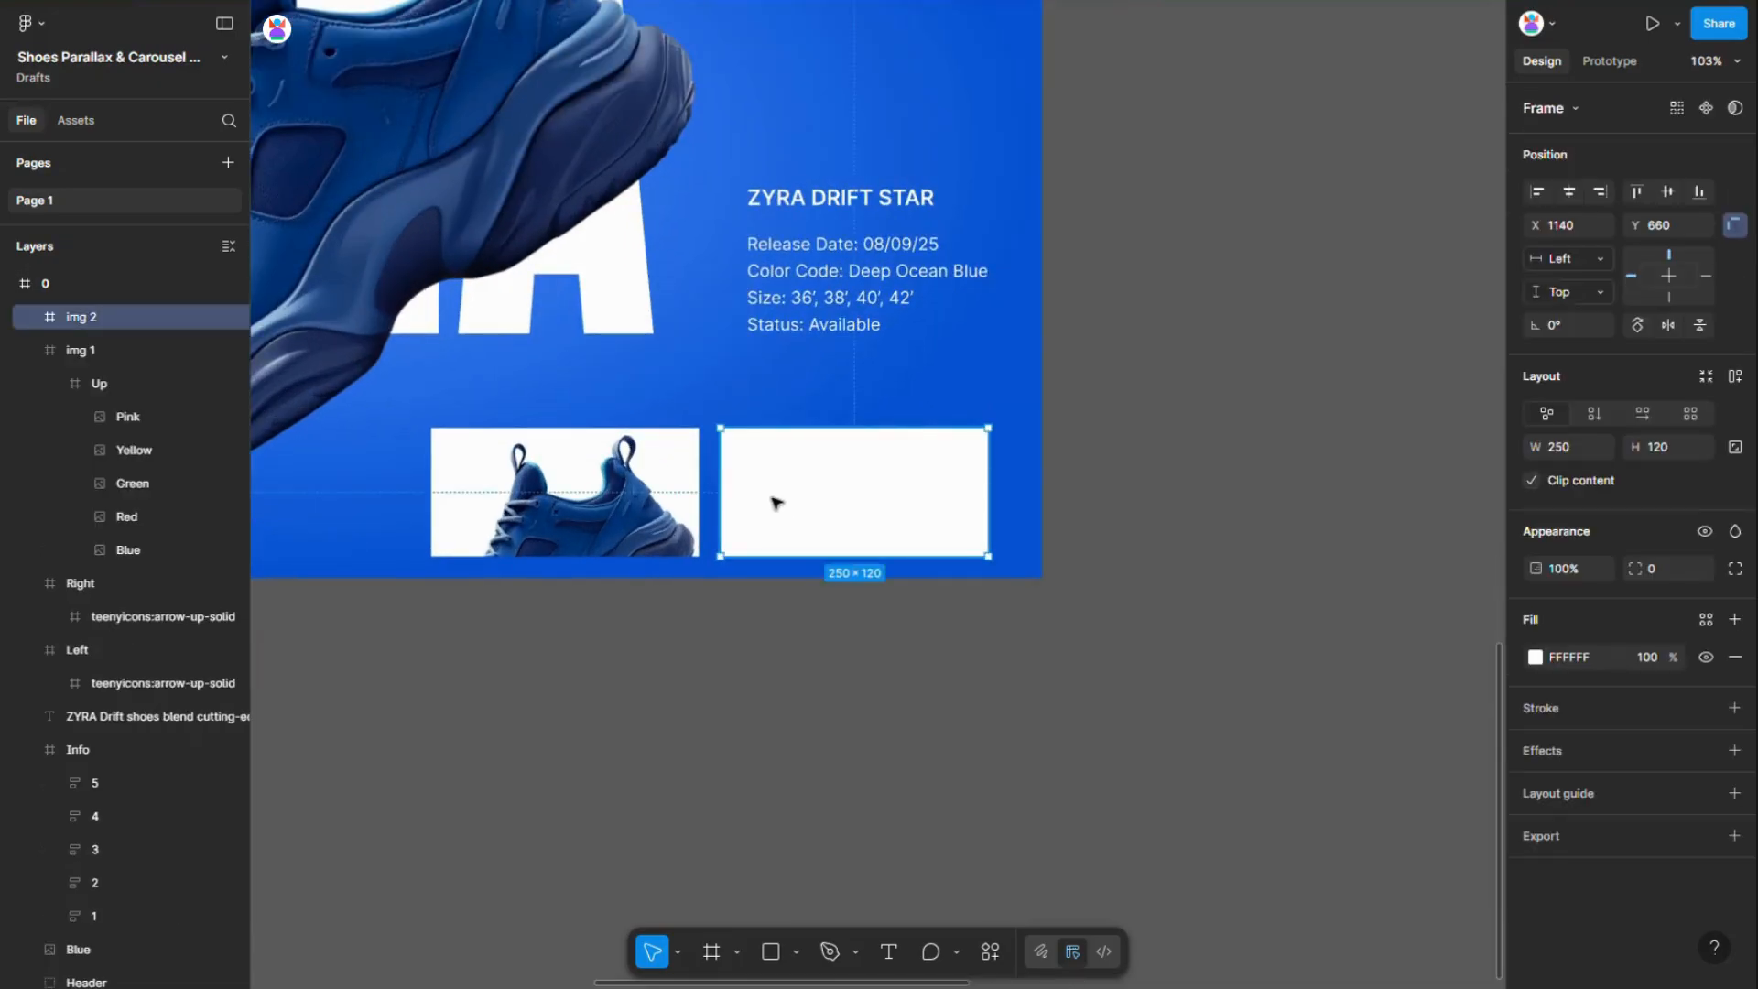
pyautogui.hotkey('ctrl', 'v')
pyautogui.click(1570, 194)
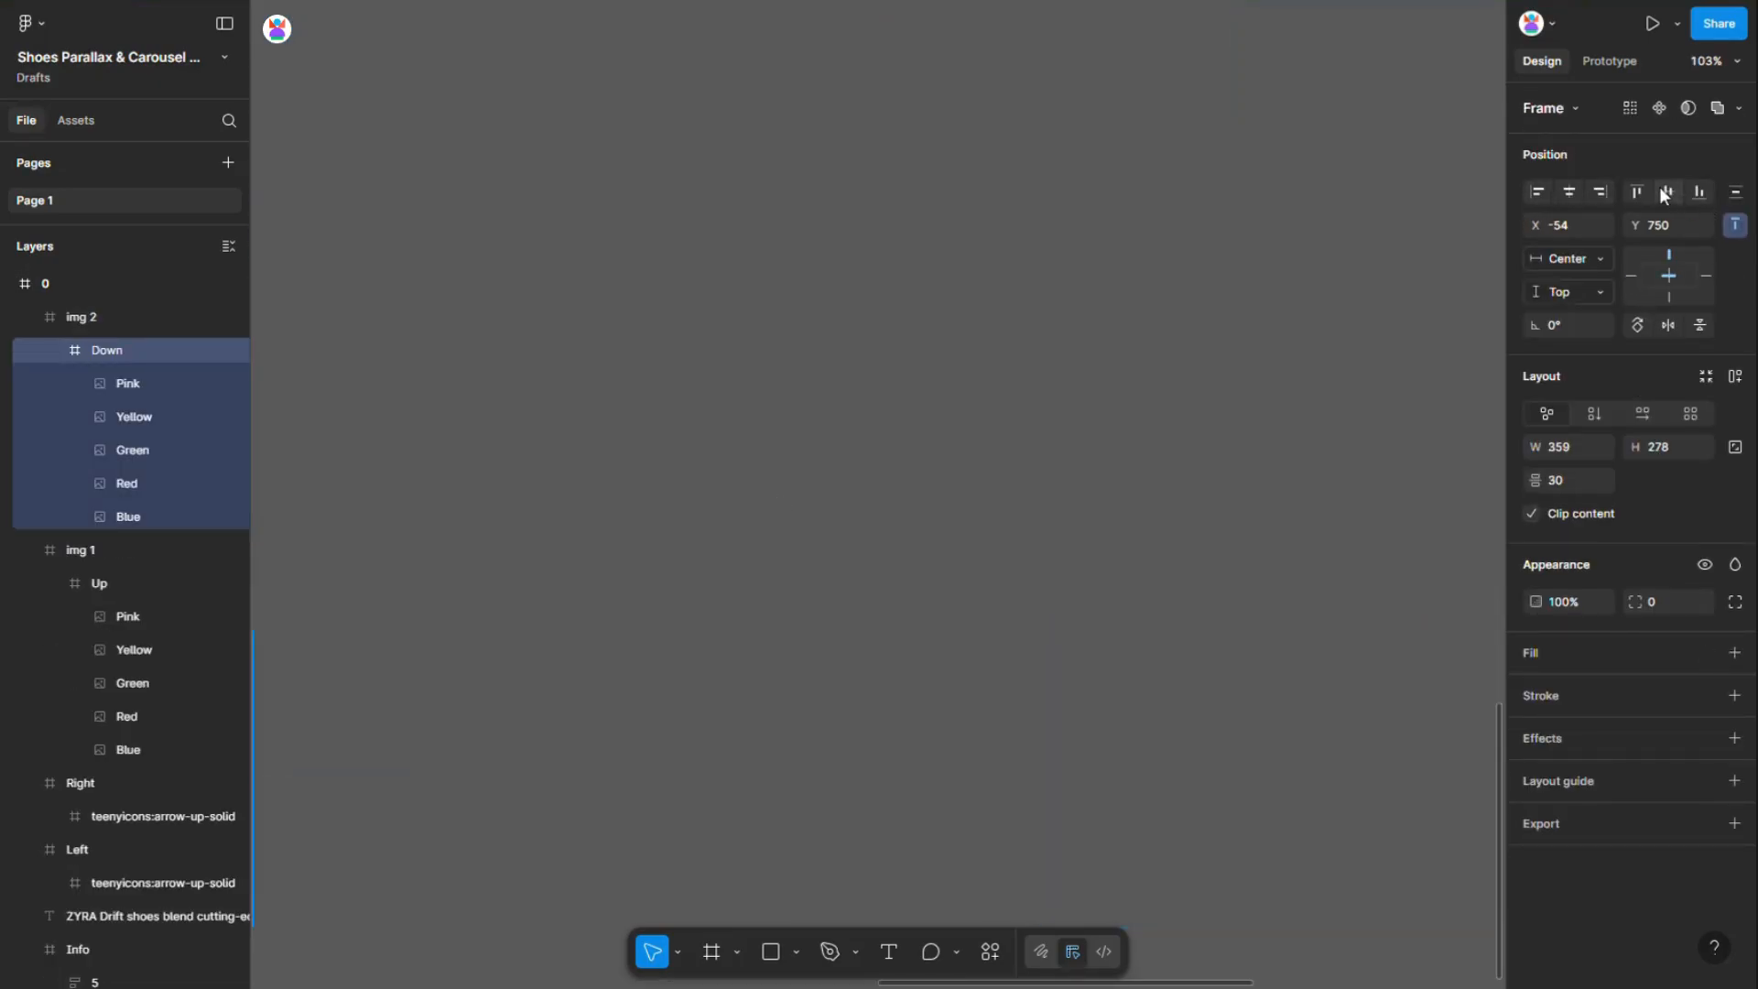
pyautogui.click(1667, 192)
# Nudge the Down frame up and right to X -44, Y -129 so img 2 shows the shoe's sole
pyautogui.scroll(-5, 1350, 662)
pyautogui.scroll(4, 642, 316)
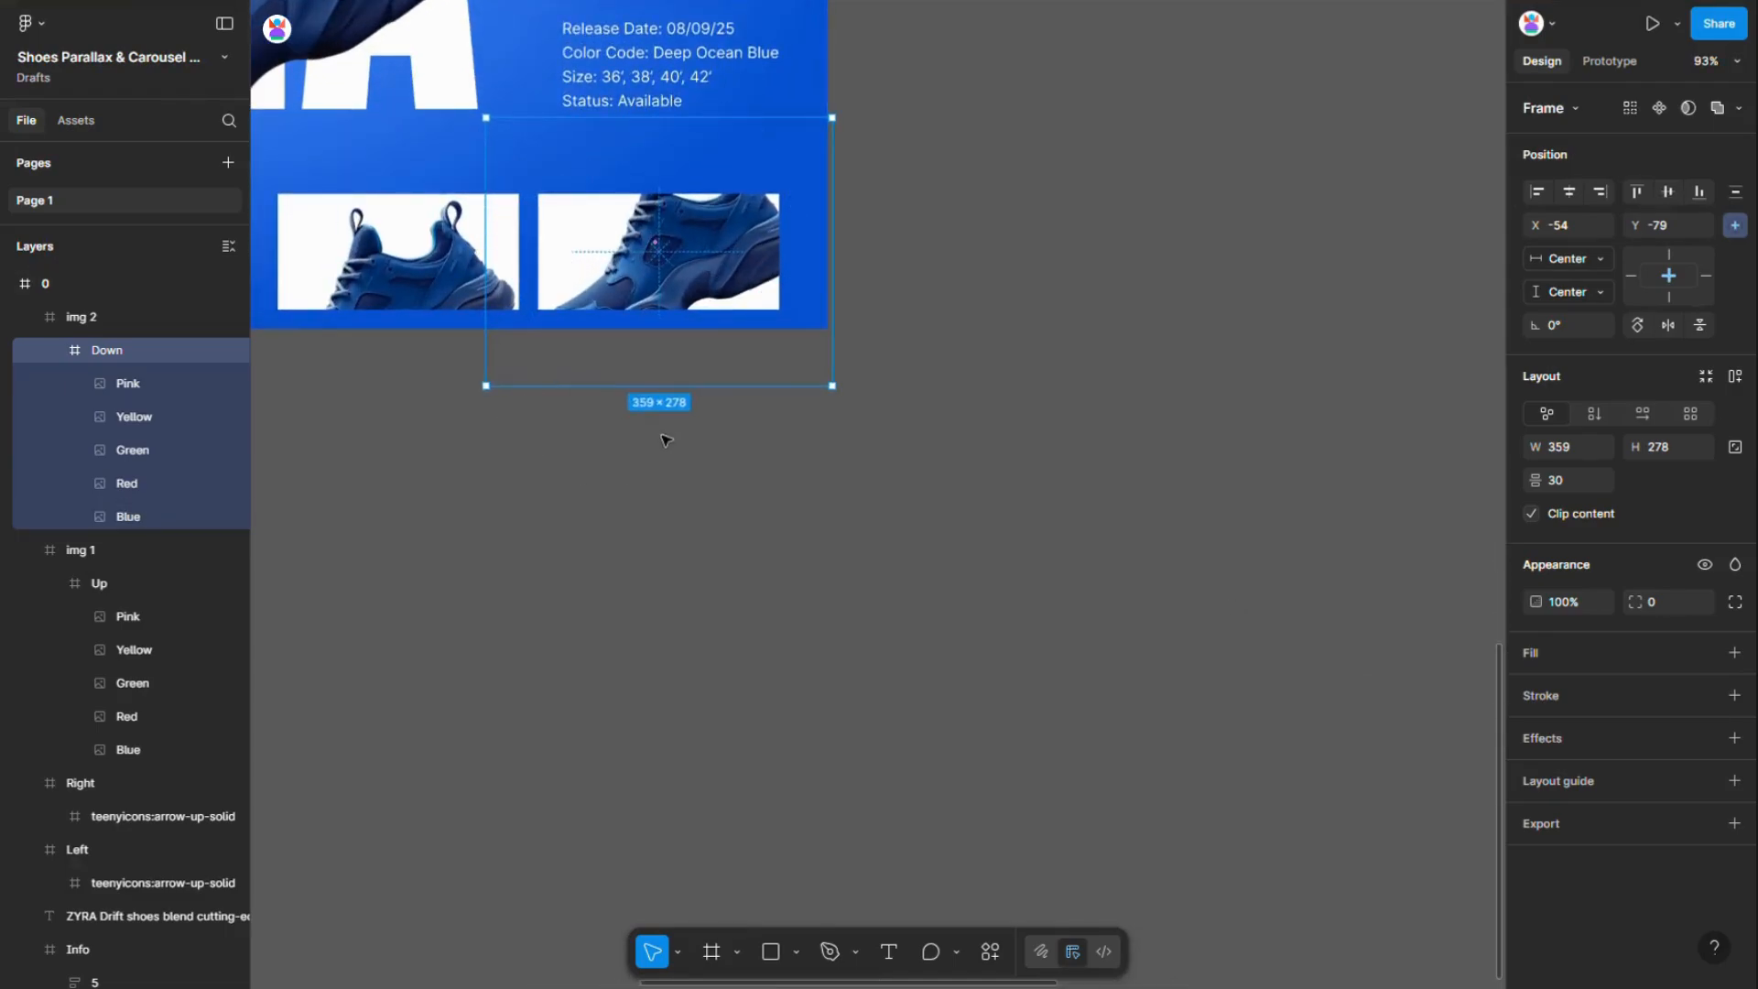
pyautogui.hotkey('shift', 'Up')
pyautogui.hotkey('shift', 'Up')
pyautogui.hotkey('shift', 'Up')
pyautogui.hotkey('shift', 'Up')
pyautogui.hotkey('shift', 'Right')
pyautogui.hotkey('shift', 'Up')
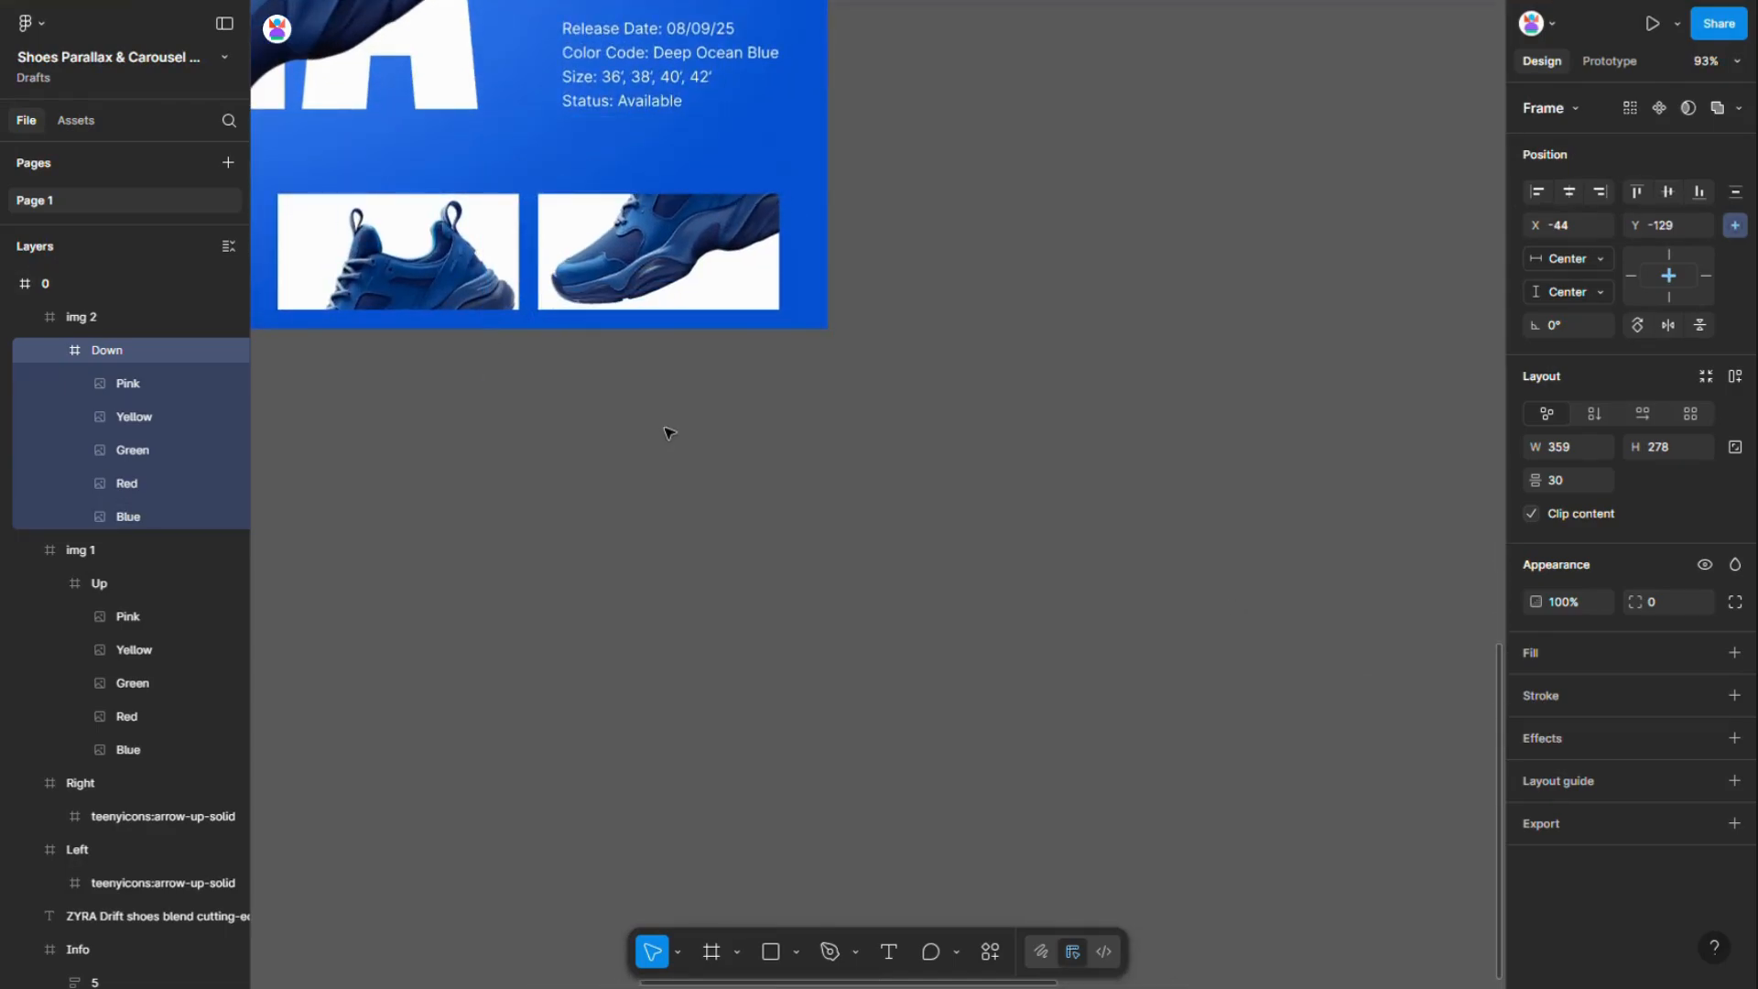
# Draw a new frame below frame 0, size it to 1440 × 800 and name it 1
pyautogui.scroll(-6, 1060, 412)
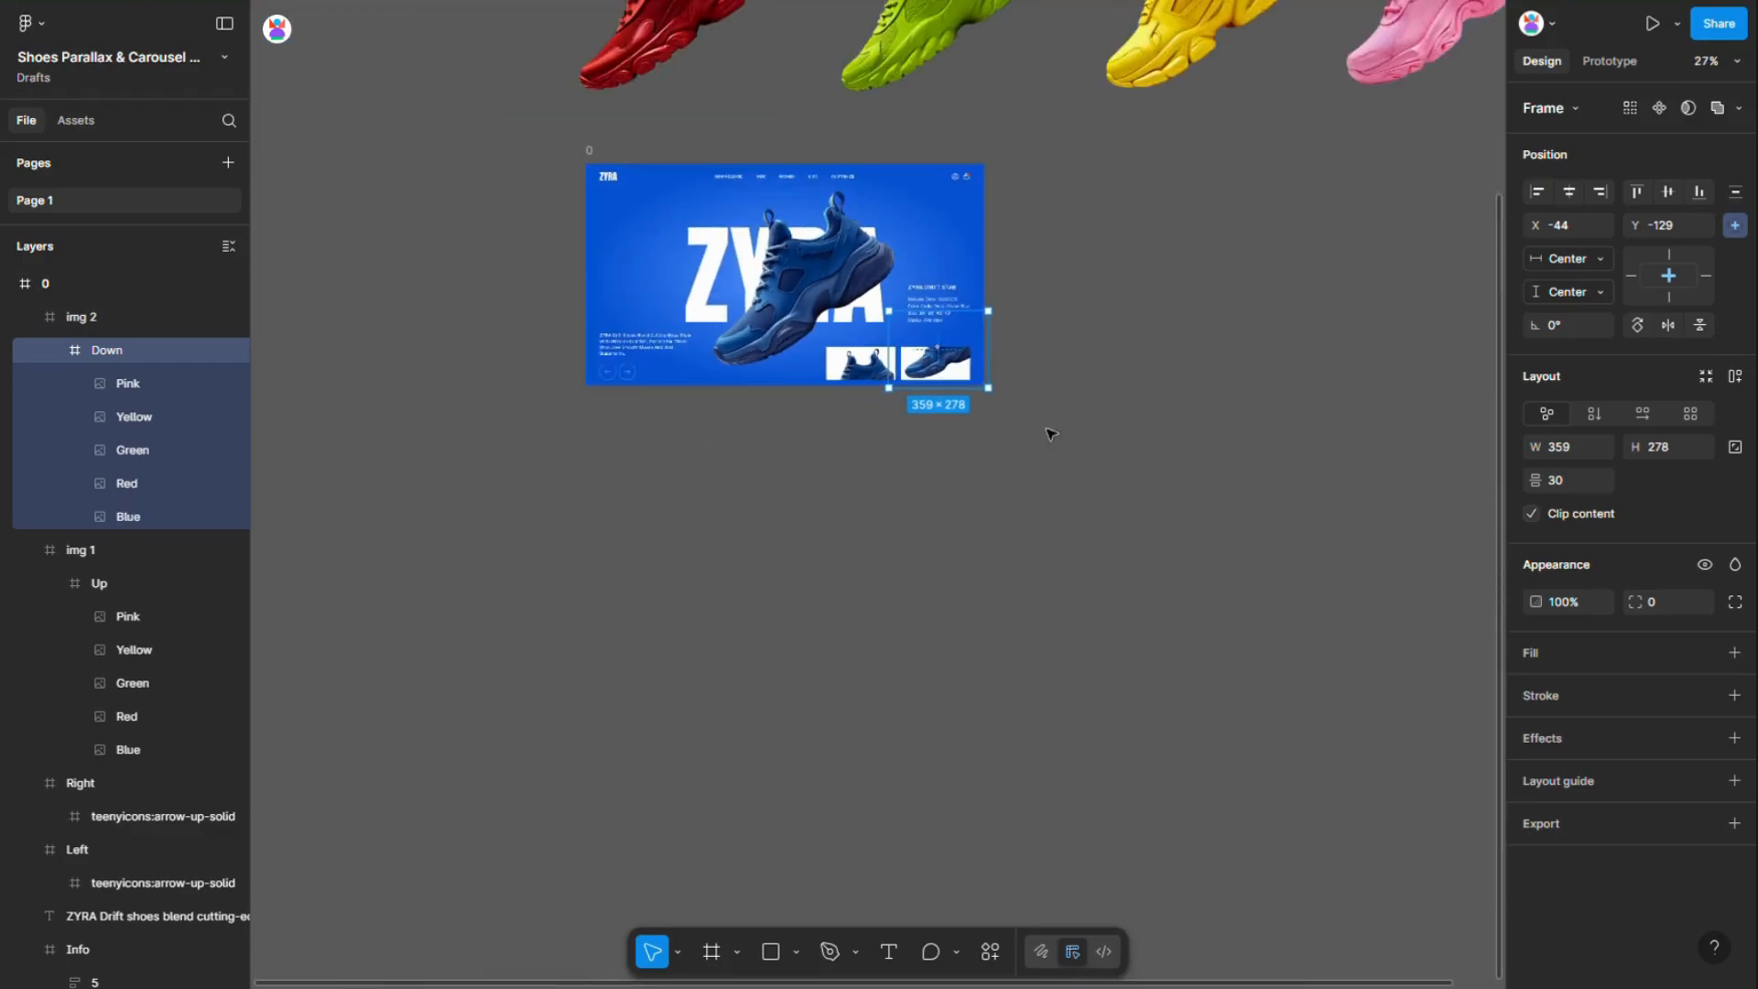
pyautogui.click(1072, 638)
pyautogui.scroll(-3, 1076, 632)
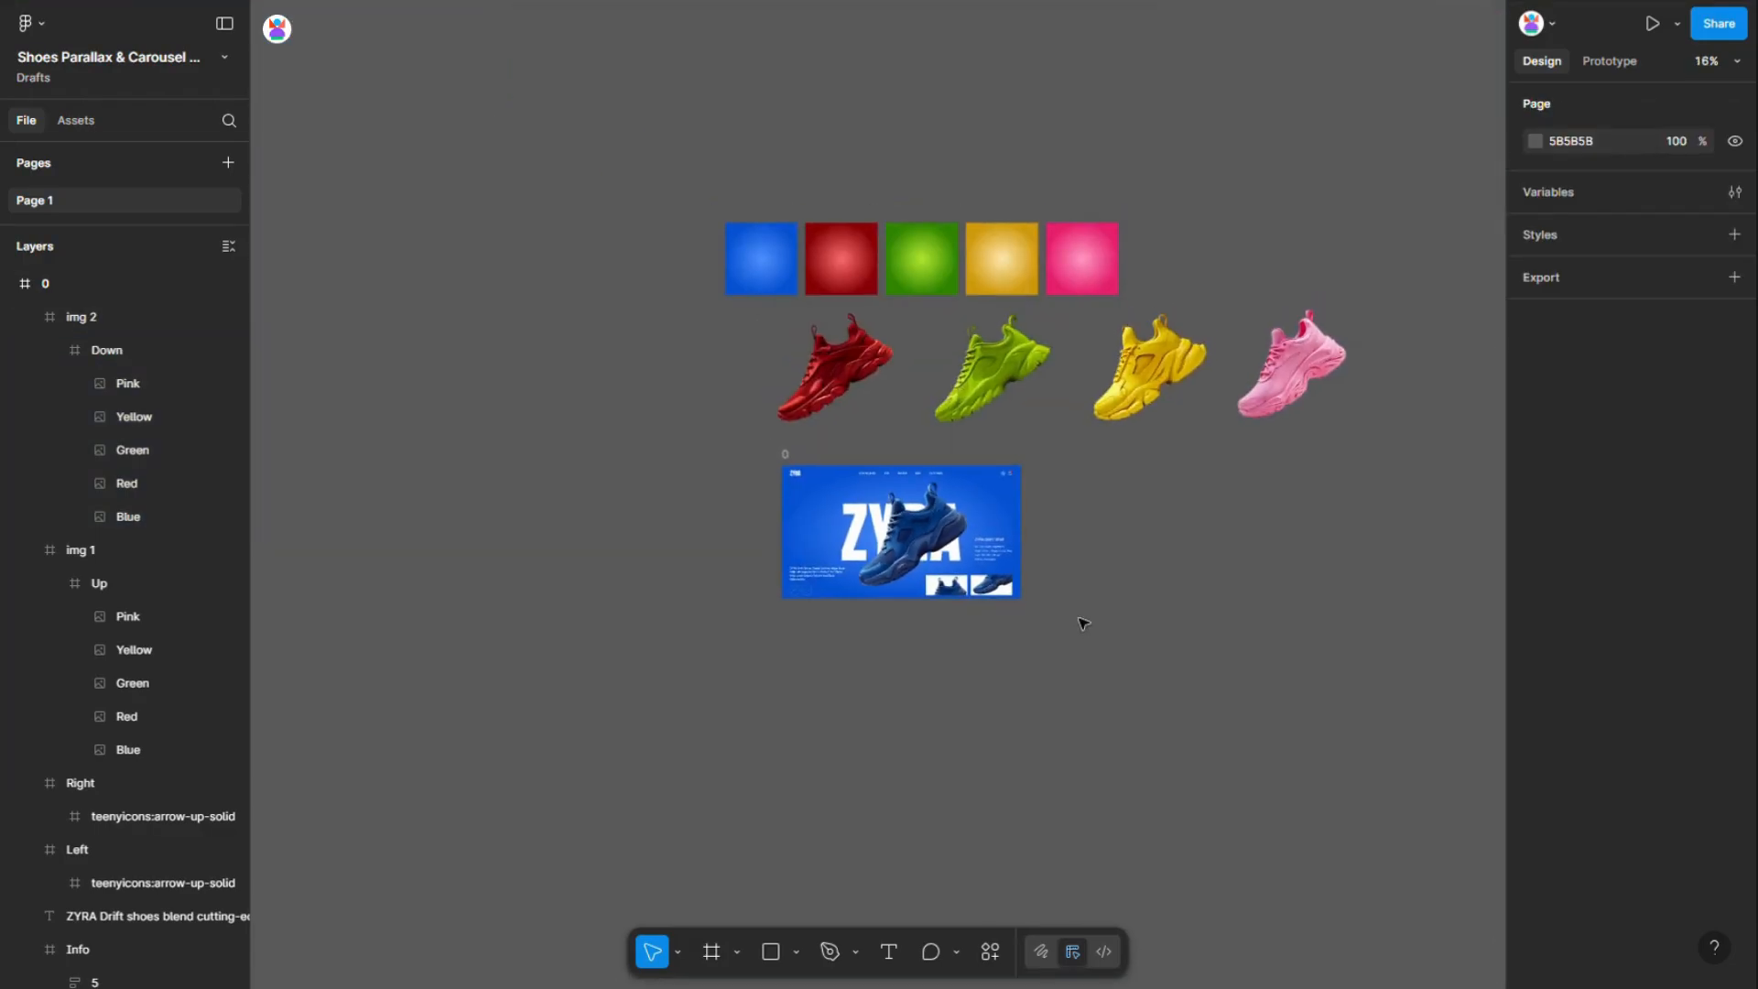
pyautogui.click(713, 953)
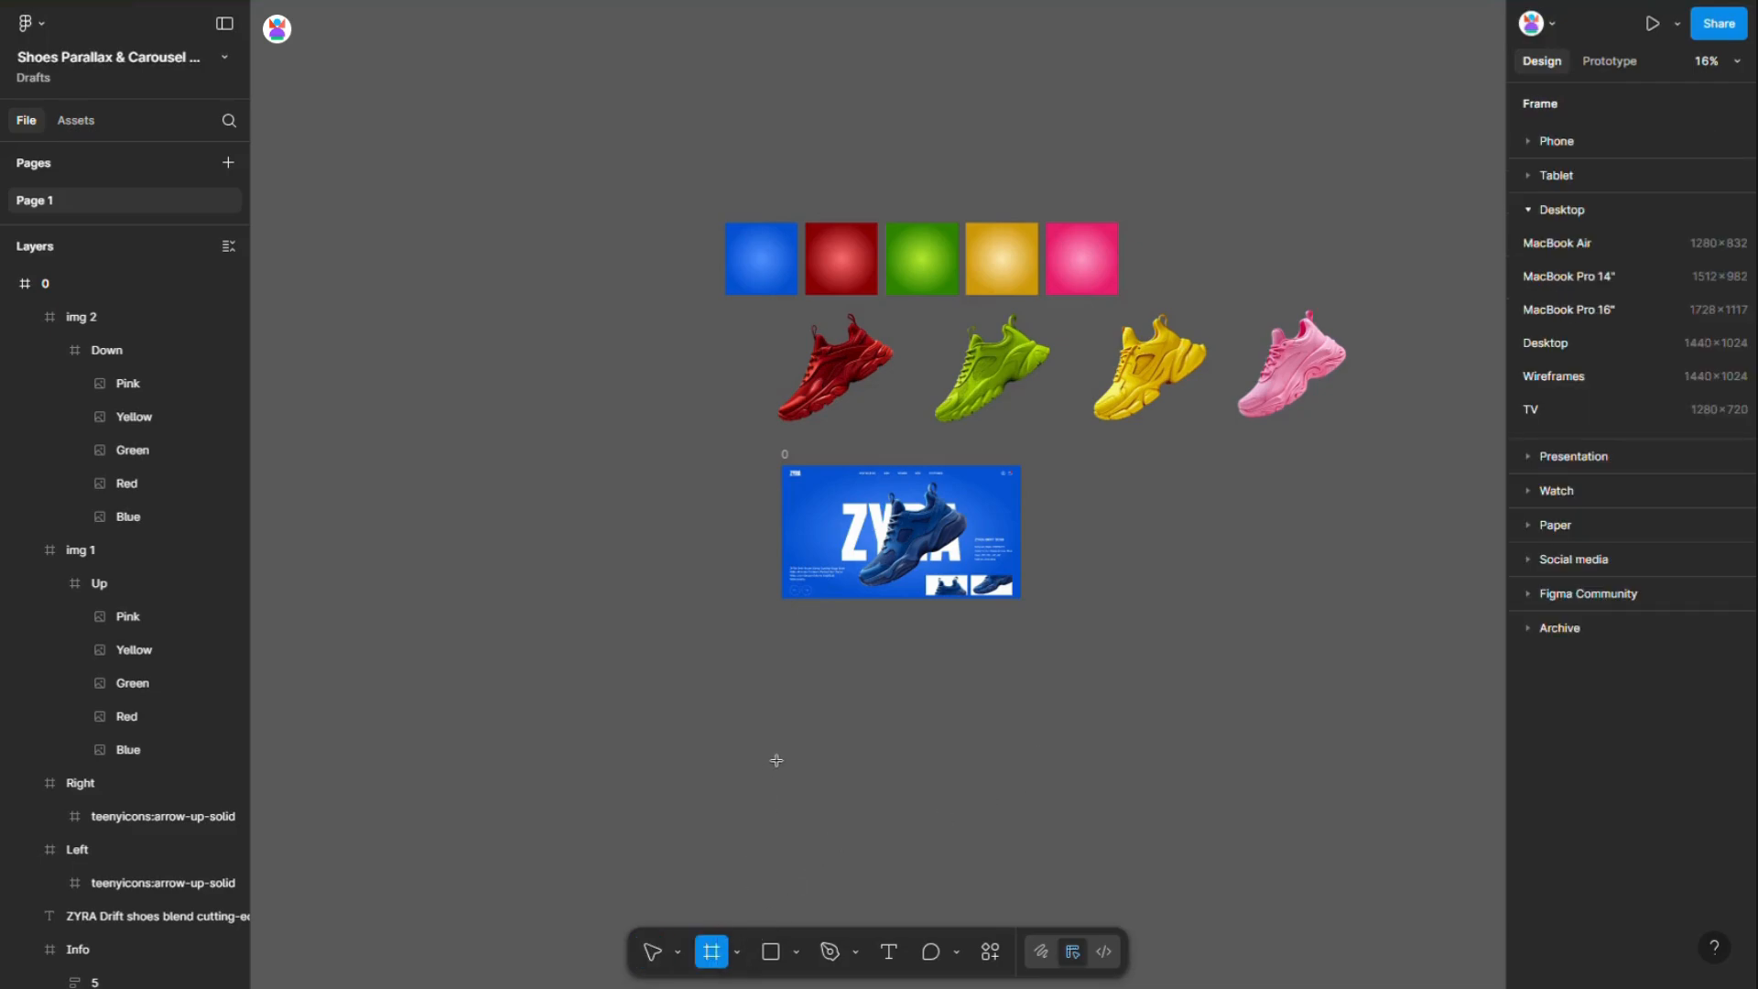
pyautogui.moveTo(762, 737); pyautogui.dragTo(702, 692)
pyautogui.click(1569, 384)
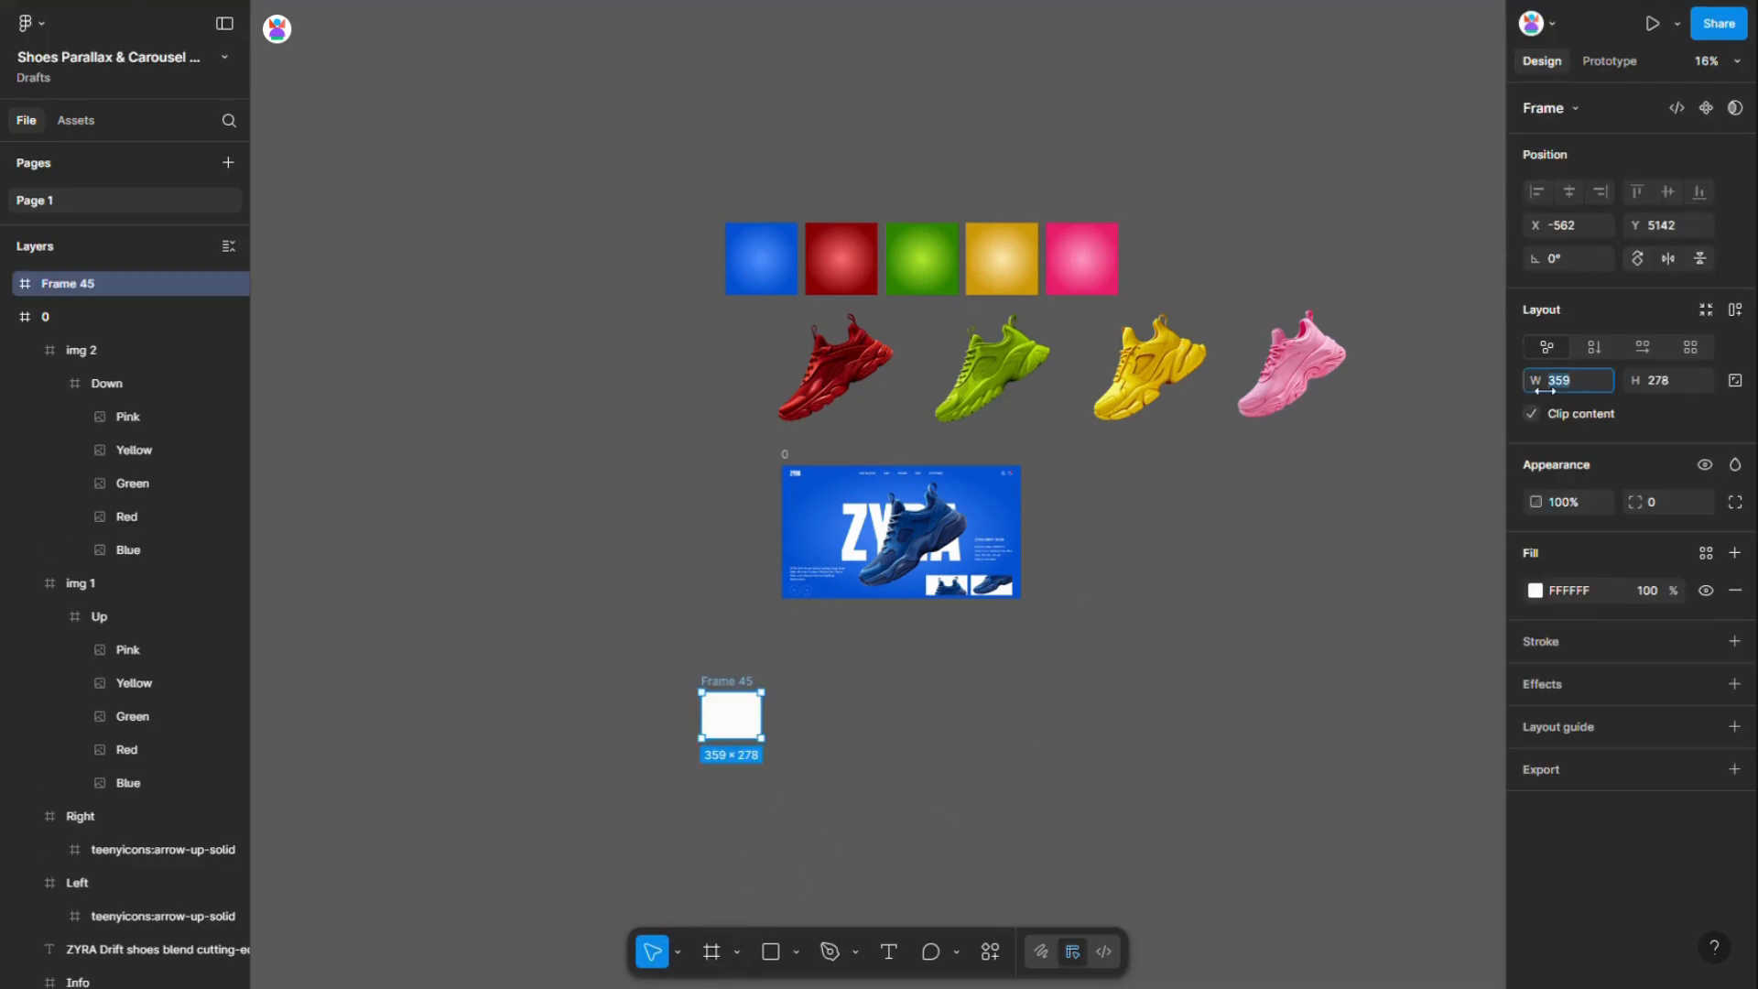
pyautogui.write('1440')
pyautogui.press('Tab')
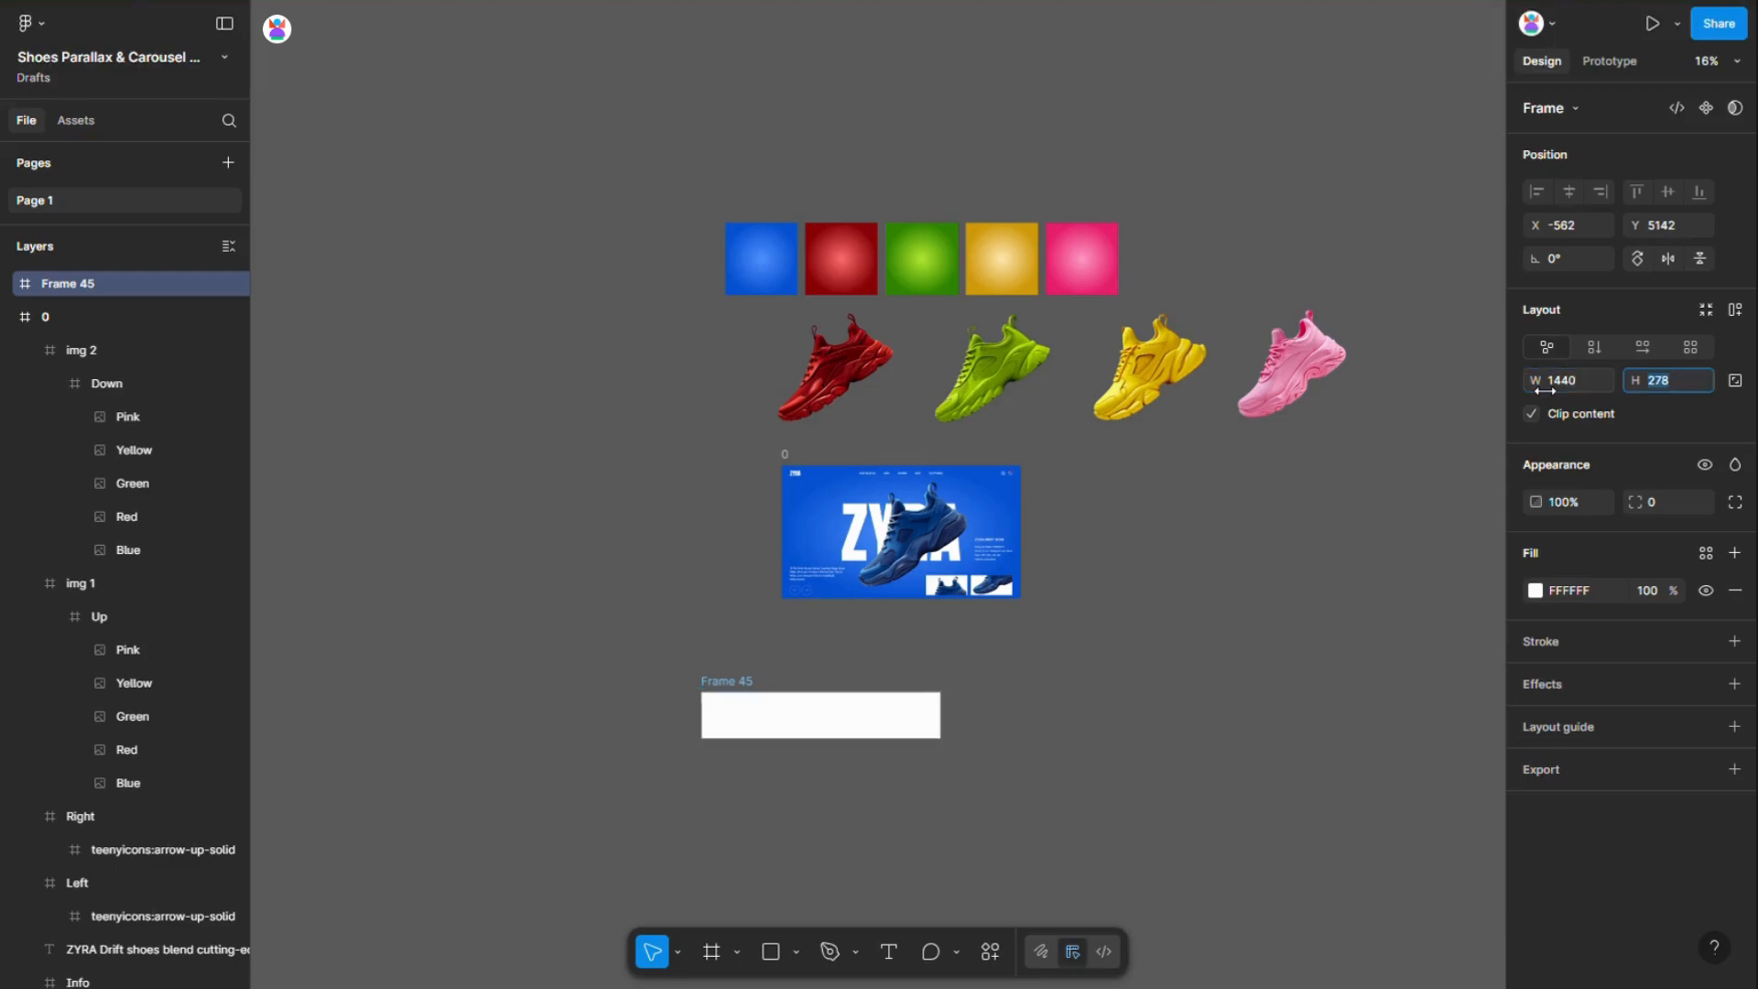
pyautogui.press('Return')
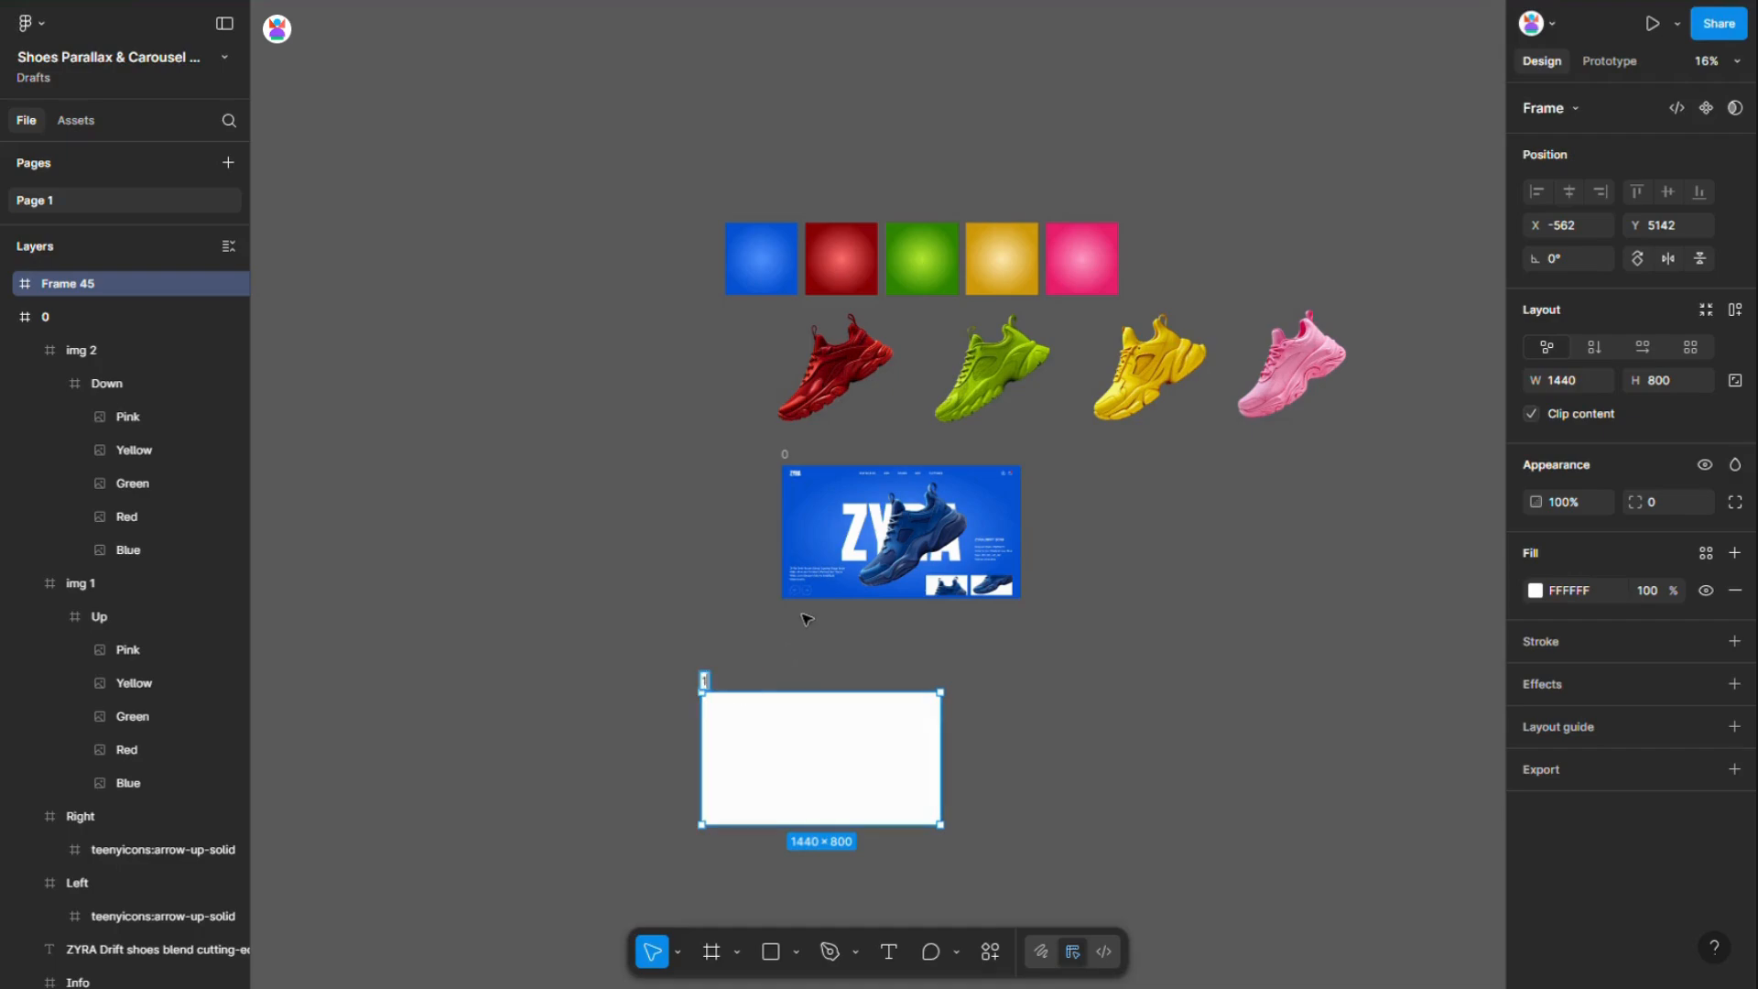
pyautogui.click(823, 651)
pyautogui.scroll(-1, 829, 689)
pyautogui.click(829, 691)
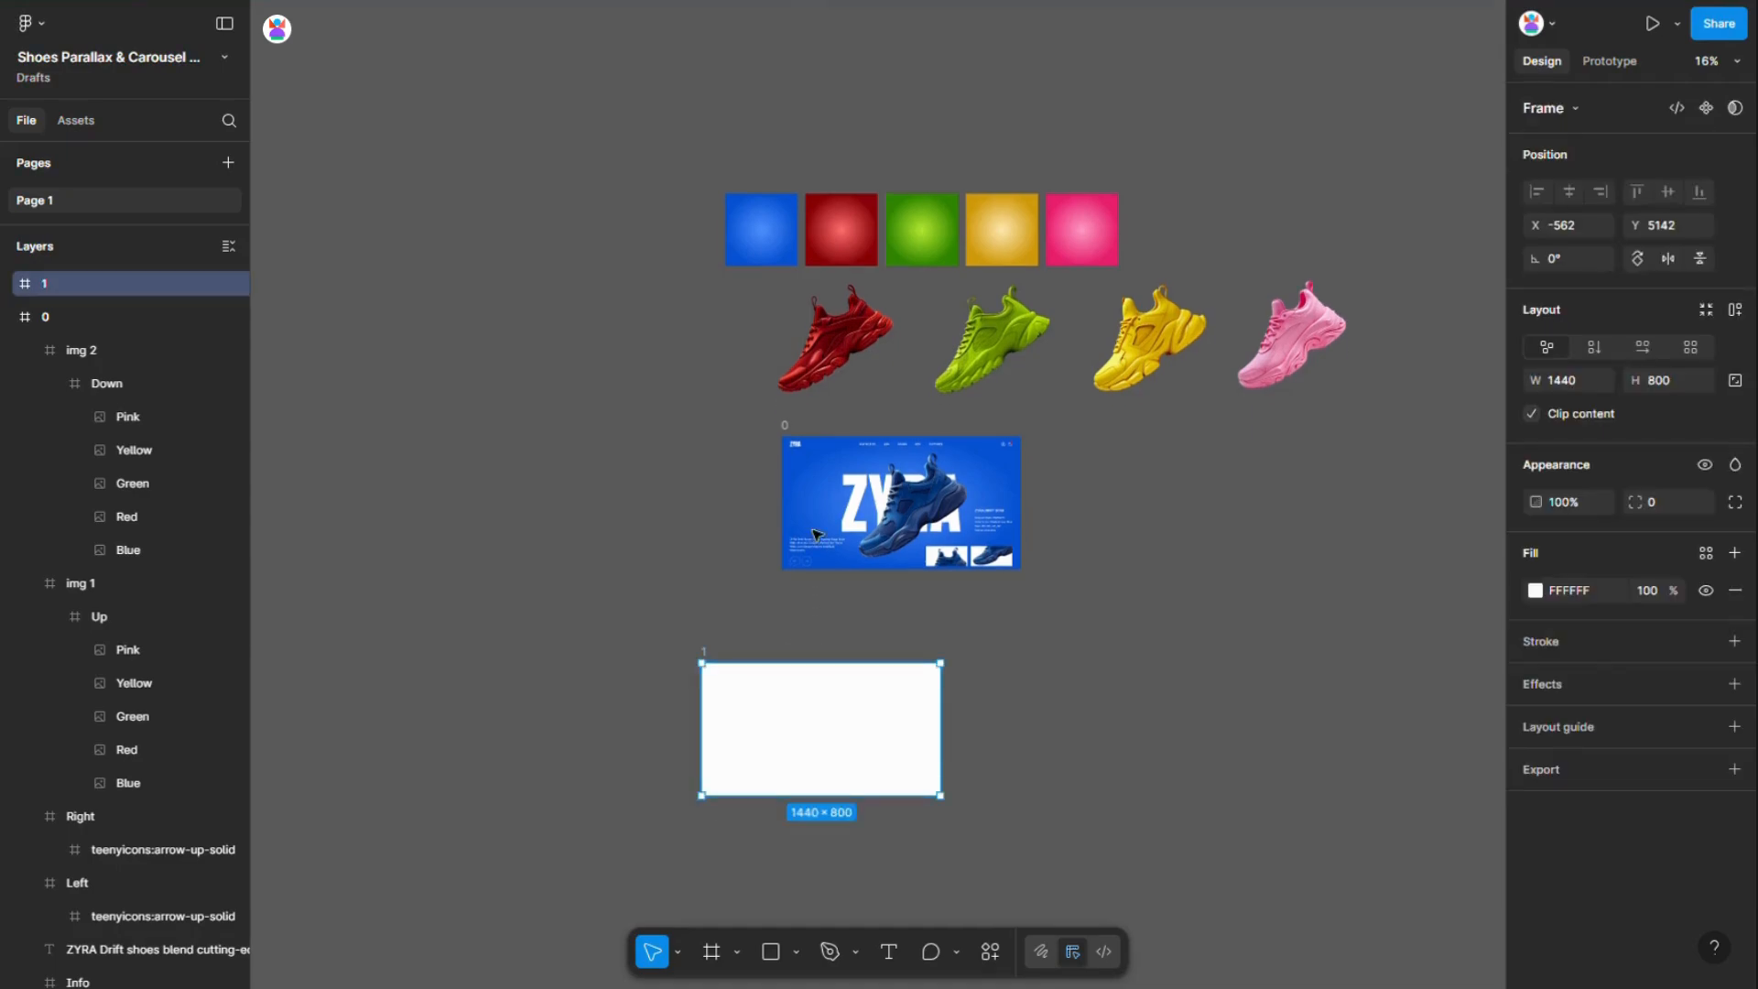
# Copy the blue radial gradient fill from frame 0 onto frame 1
pyautogui.click(785, 426)
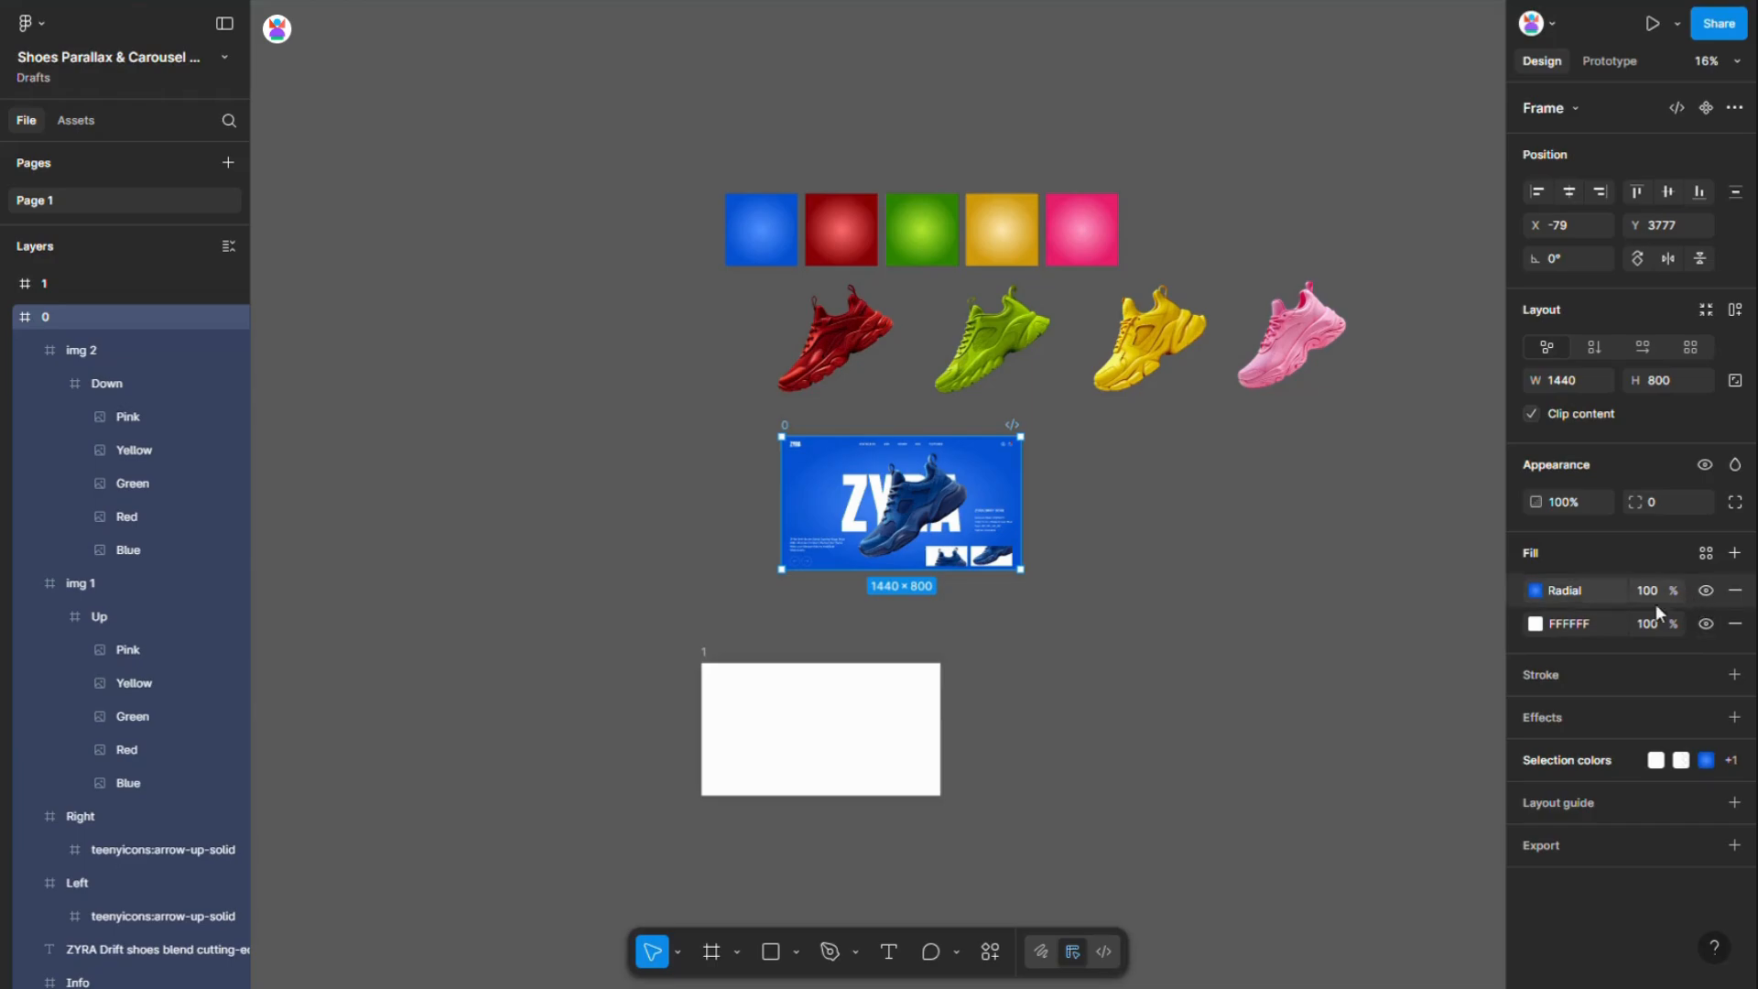
pyautogui.click(824, 729)
pyautogui.hotkey('ctrl', 'v')
# Copy the large ZYRA title text from frame 0 into frame 1
pyautogui.scroll(-1, 824, 727)
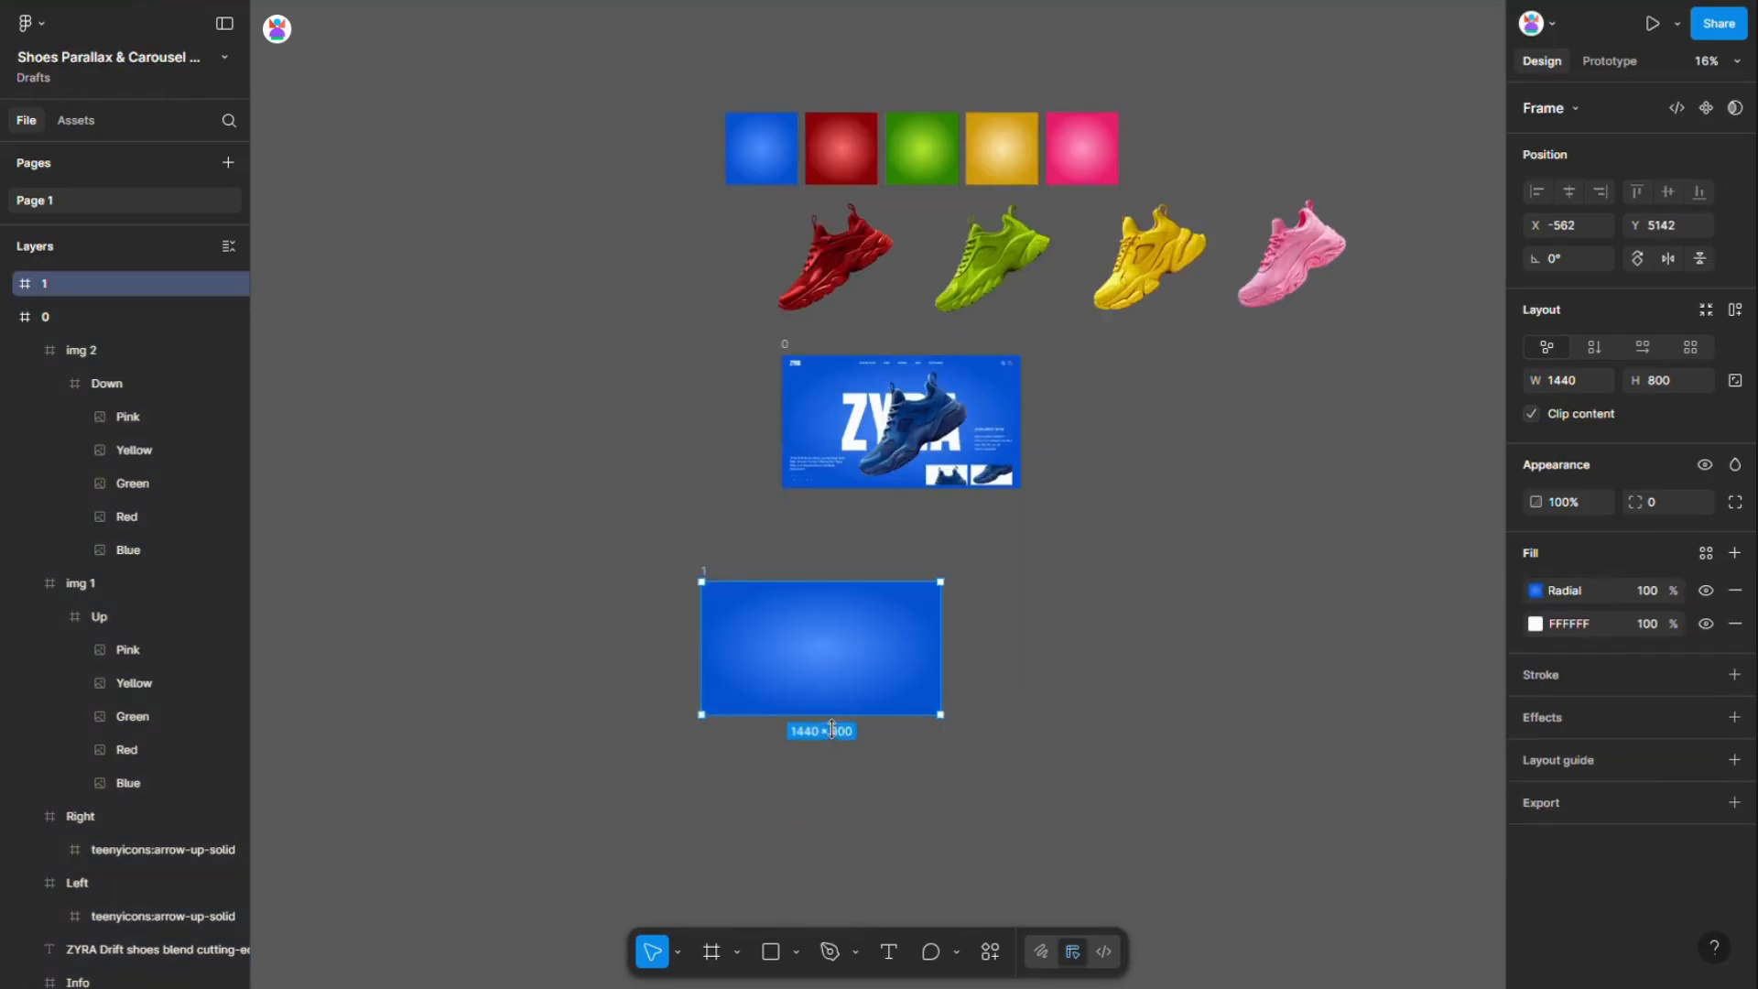
pyautogui.scroll(3, 762, 663)
pyautogui.click(907, 260)
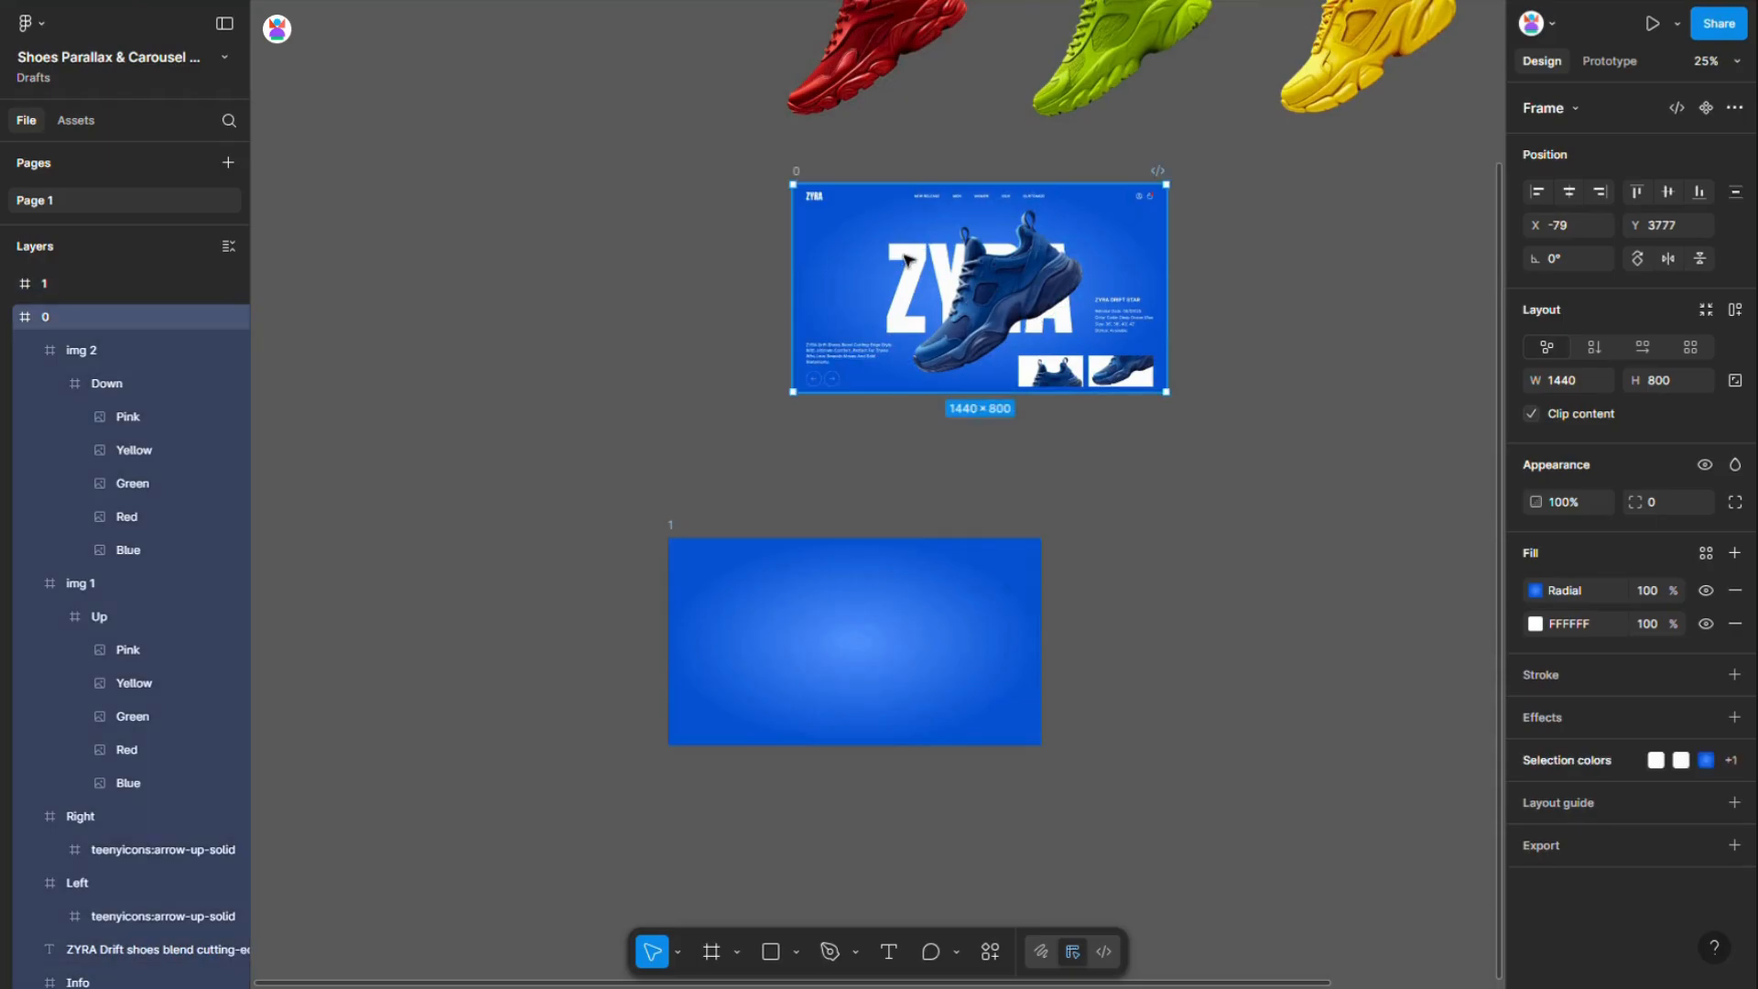
pyautogui.scroll(-3, 73, 870)
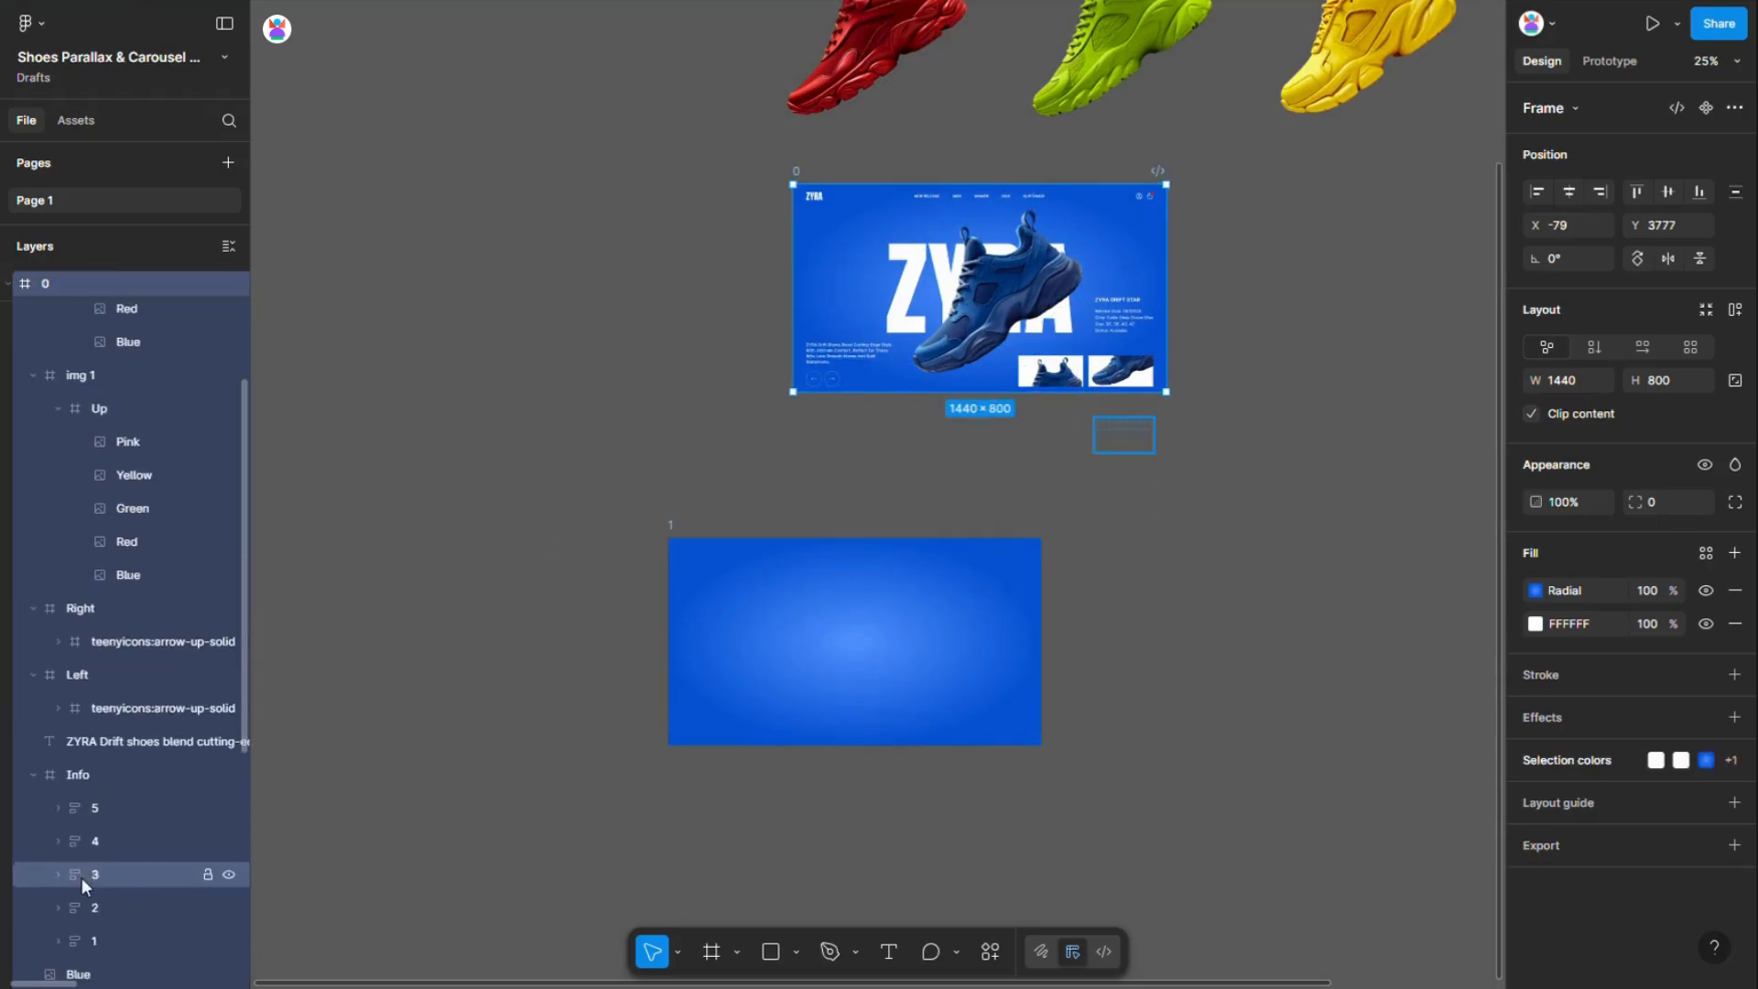
pyautogui.scroll(-3, 74, 789)
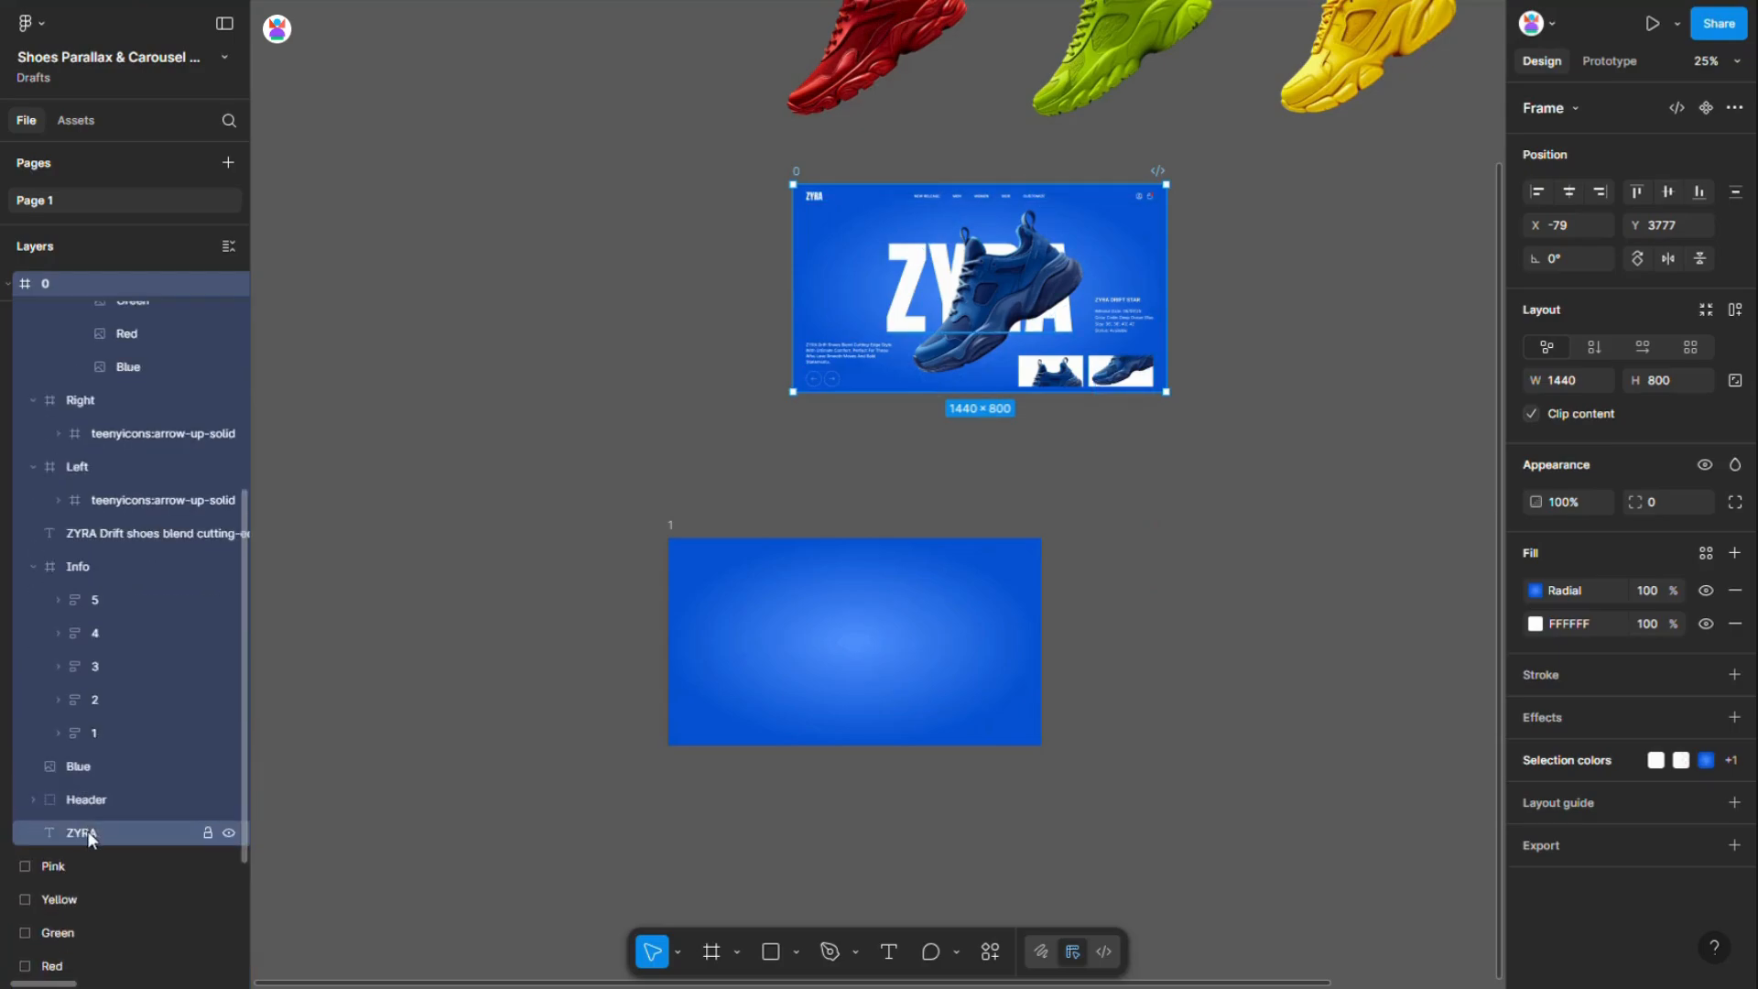
pyautogui.click(156, 842)
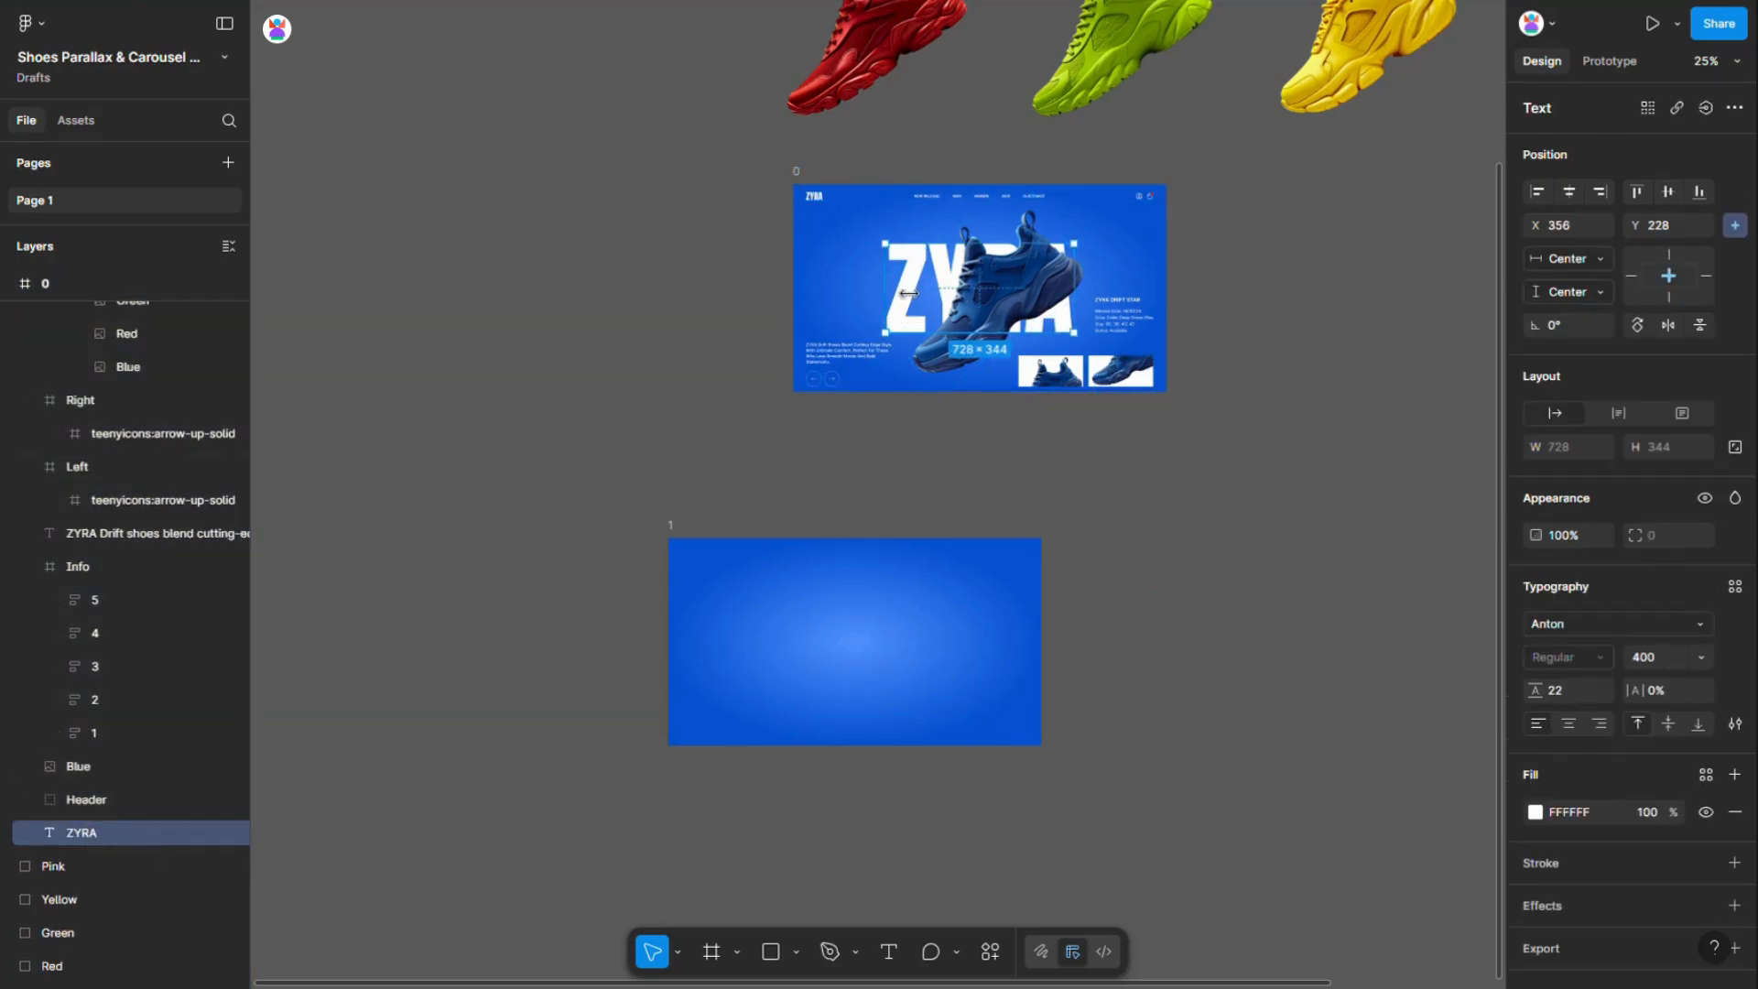
pyautogui.click(766, 691)
pyautogui.hotkey('ctrl', 'v')
# Change the pasted title to DRIFT, center-align its text and center it horizontally in frame 1
pyautogui.doubleClick(840, 664)
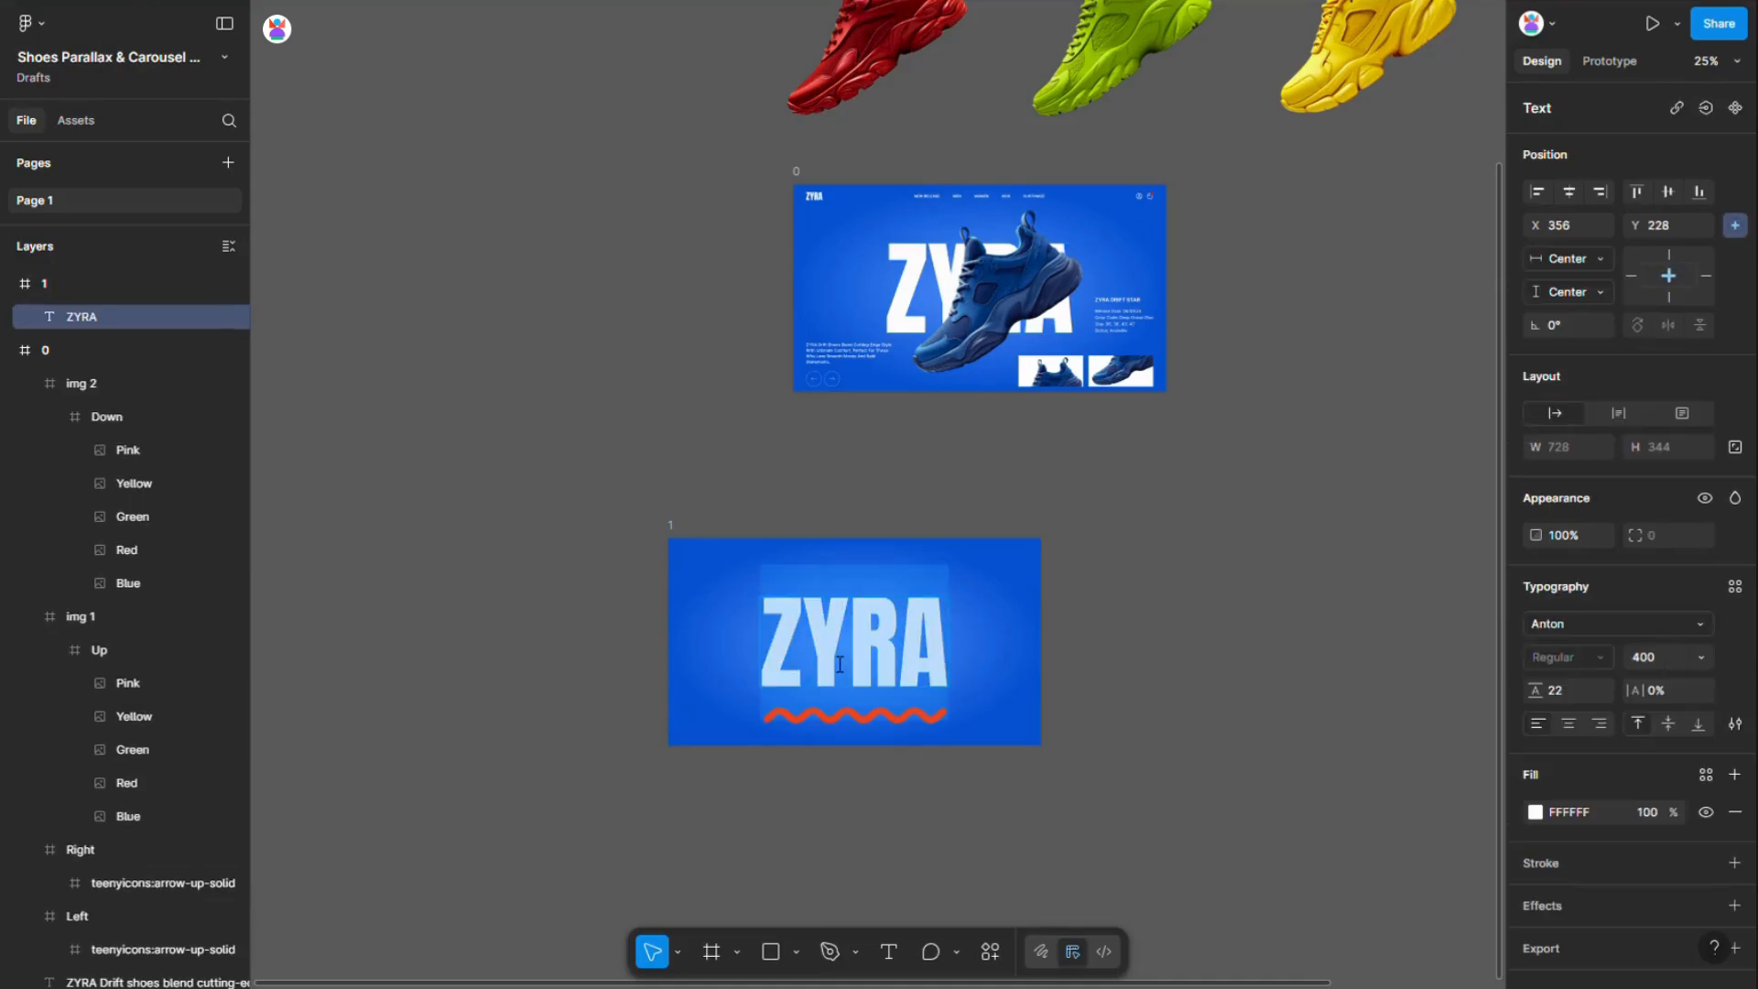
pyautogui.write('DRIFT')
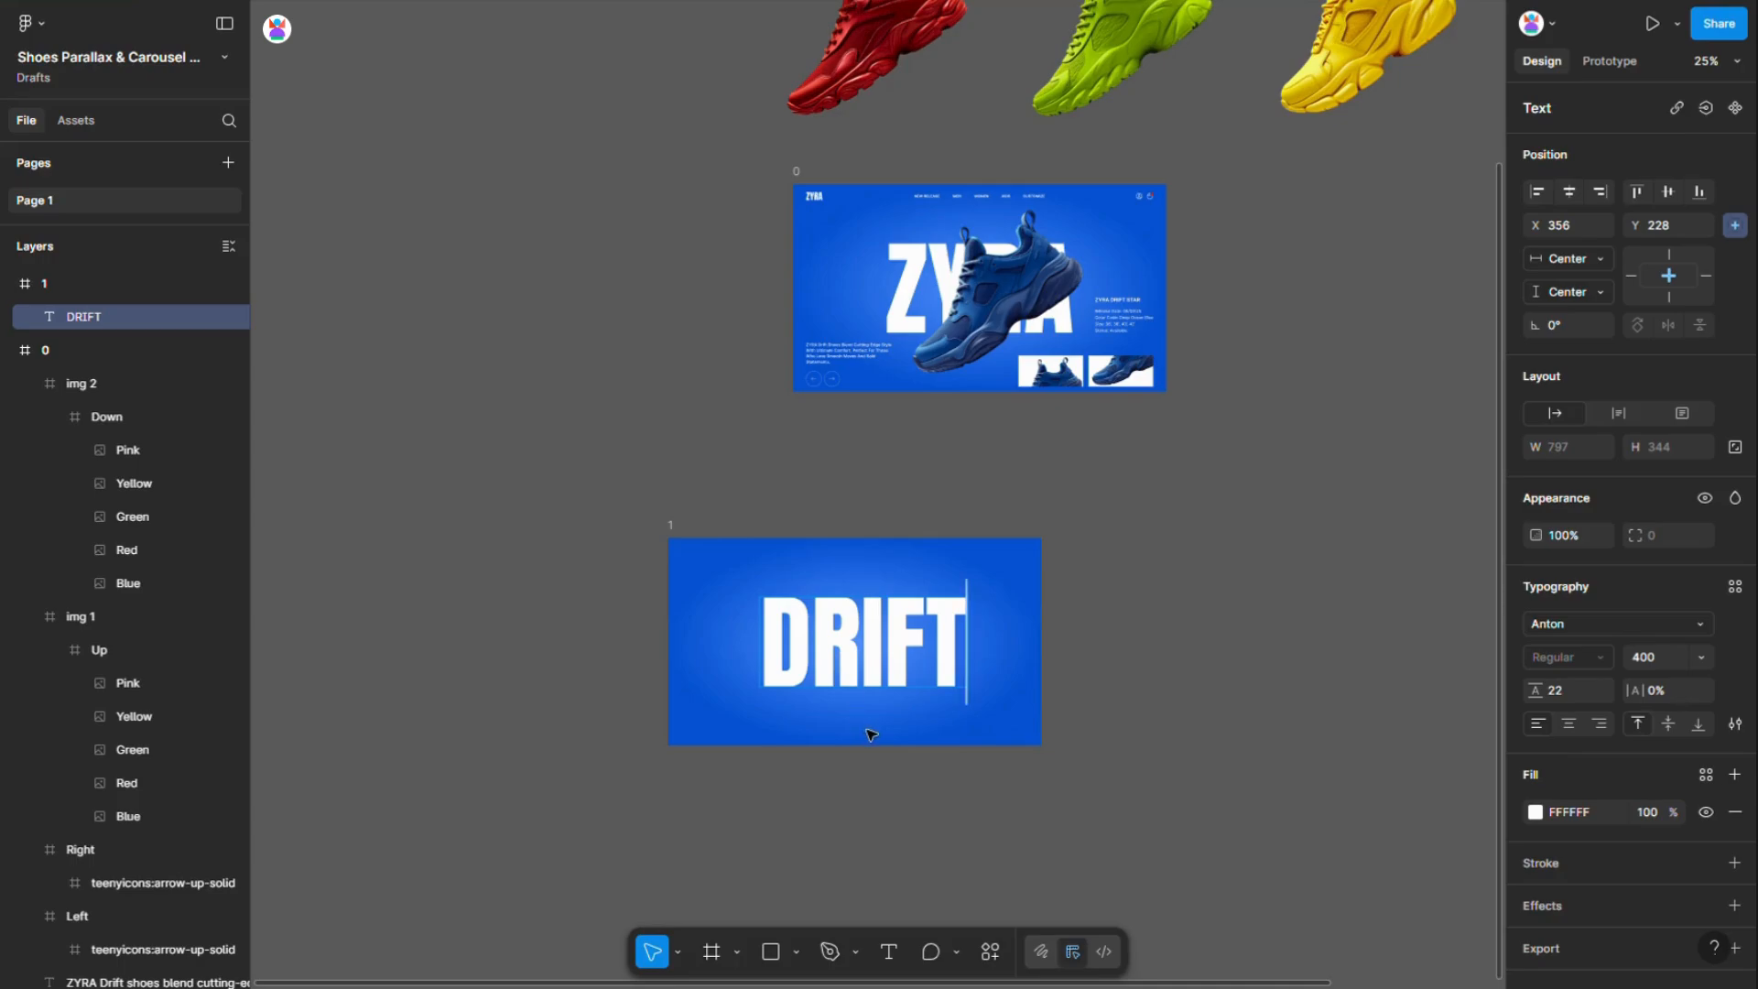
pyautogui.press('Escape')
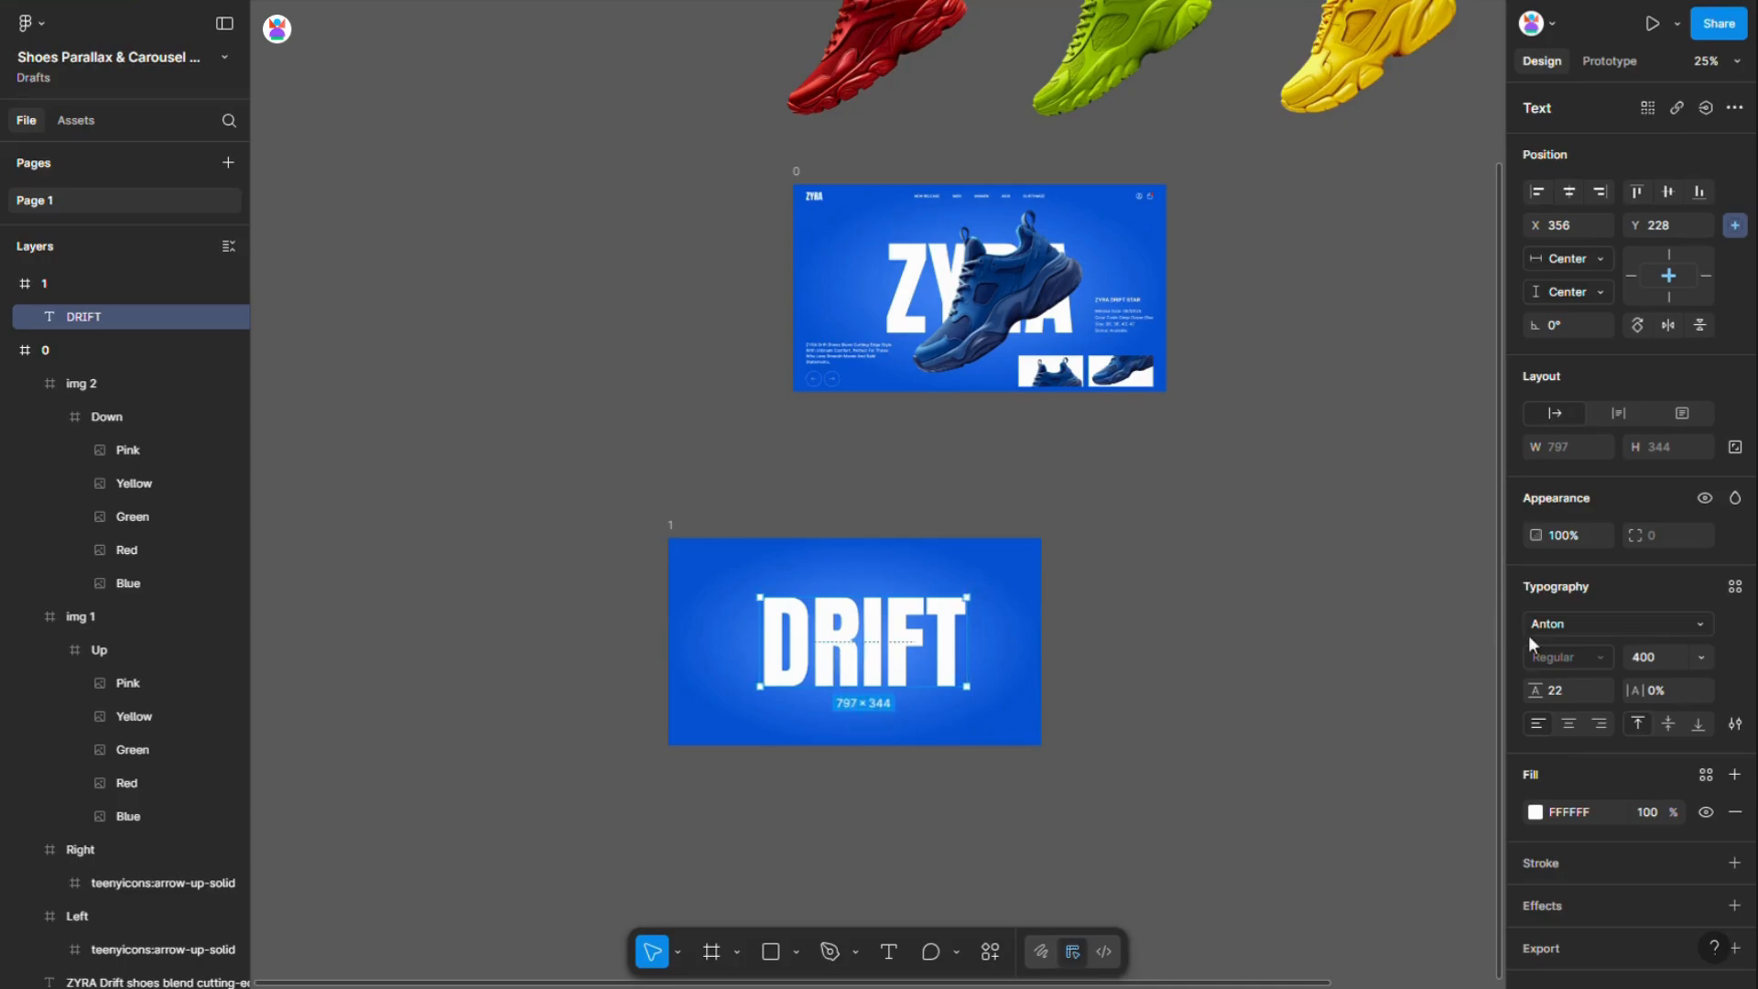
pyautogui.click(1568, 724)
pyautogui.click(1569, 191)
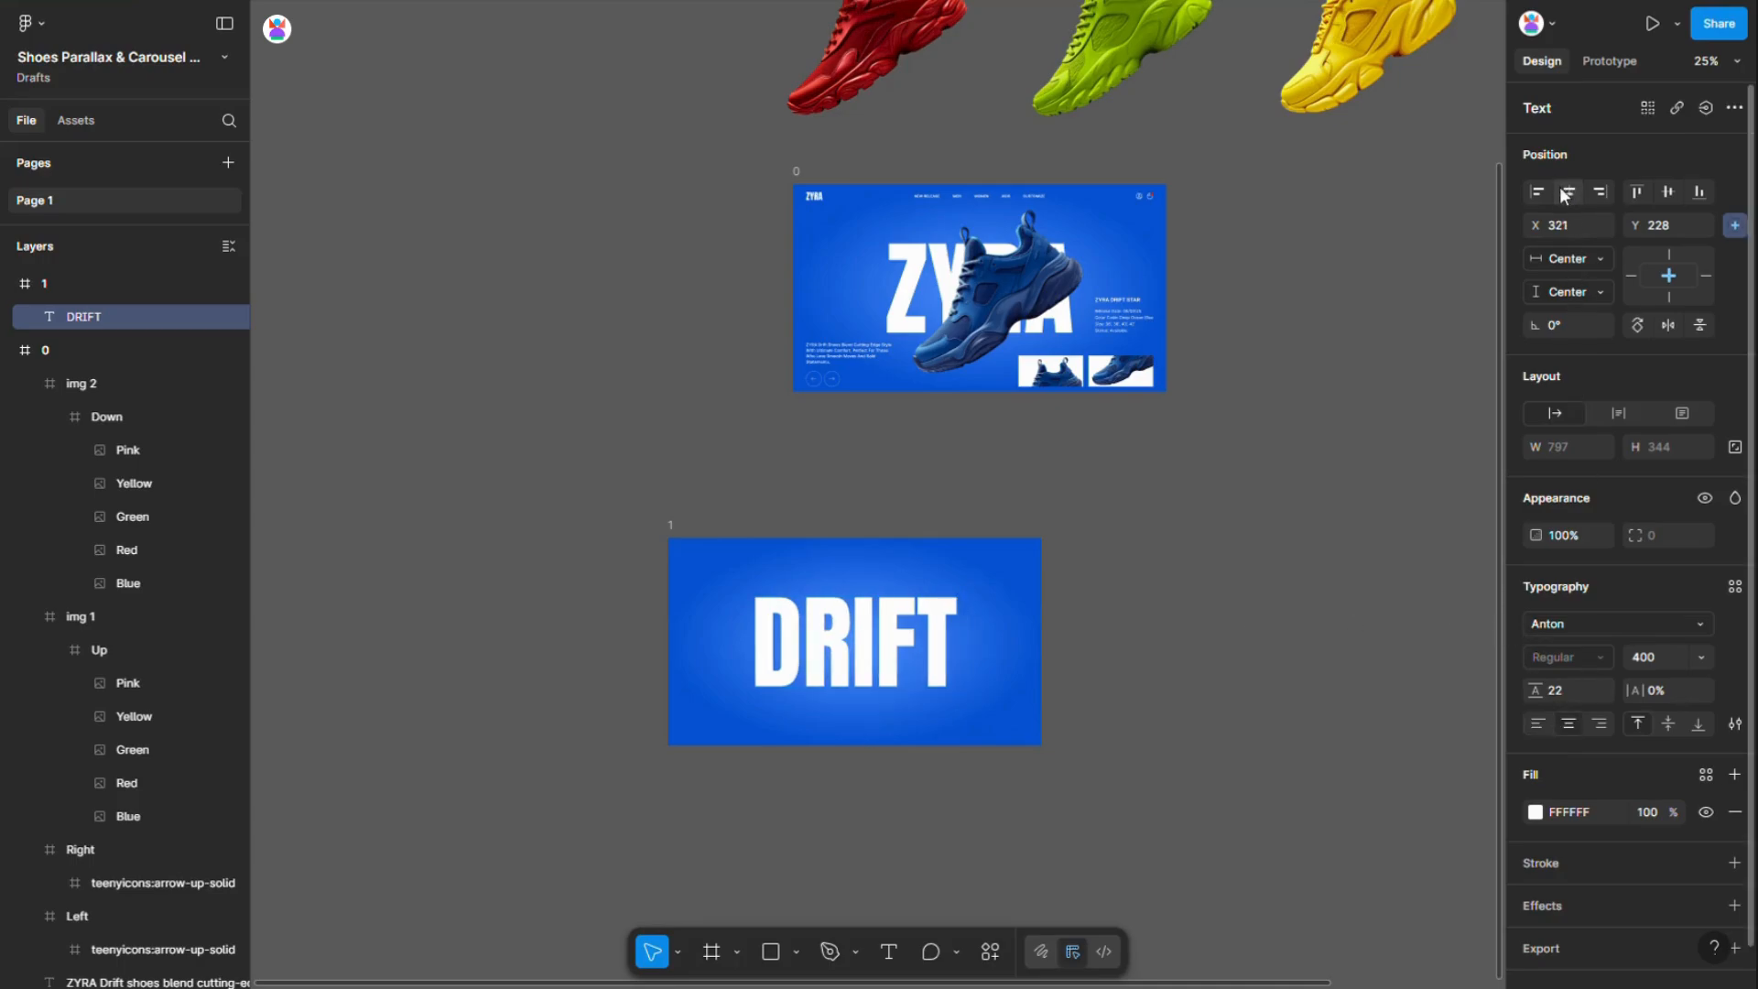
# Wrap the DRIFT text in a frame and set the text's vertical constraint to Bottom
pyautogui.rightClick(878, 639)
pyautogui.click(930, 530)
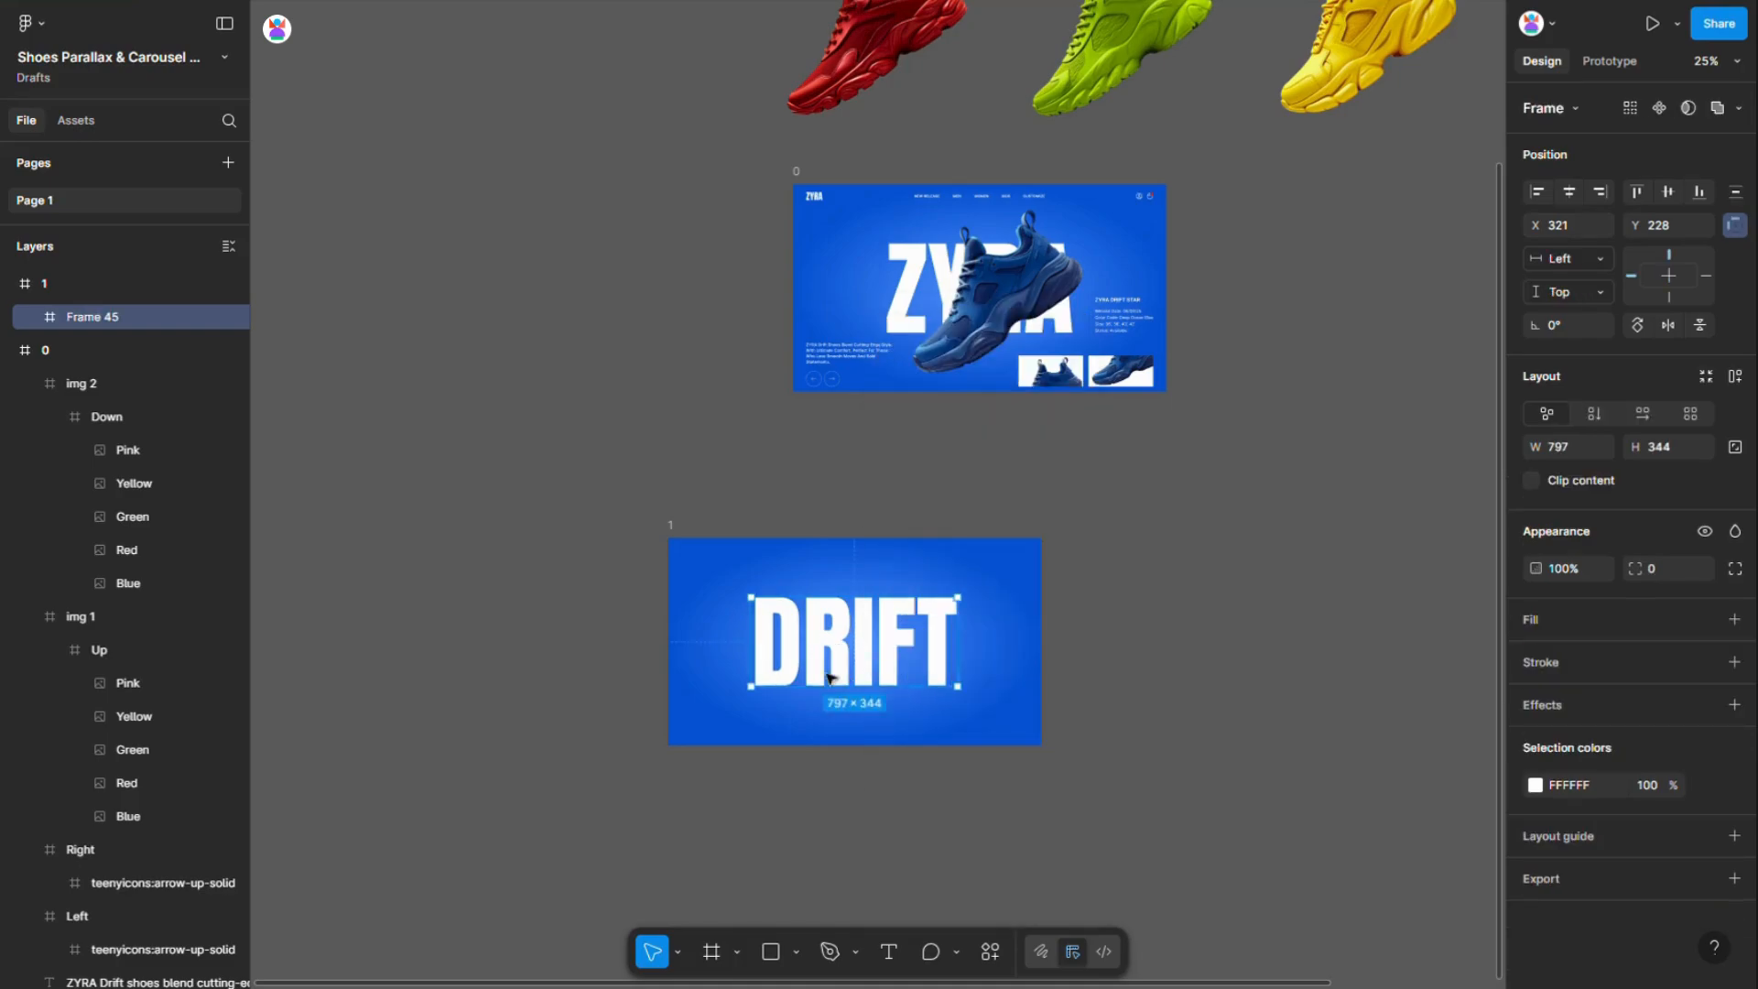
pyautogui.keyDown('ctrl'); pyautogui.scroll(6, 827, 678); pyautogui.keyUp('ctrl')
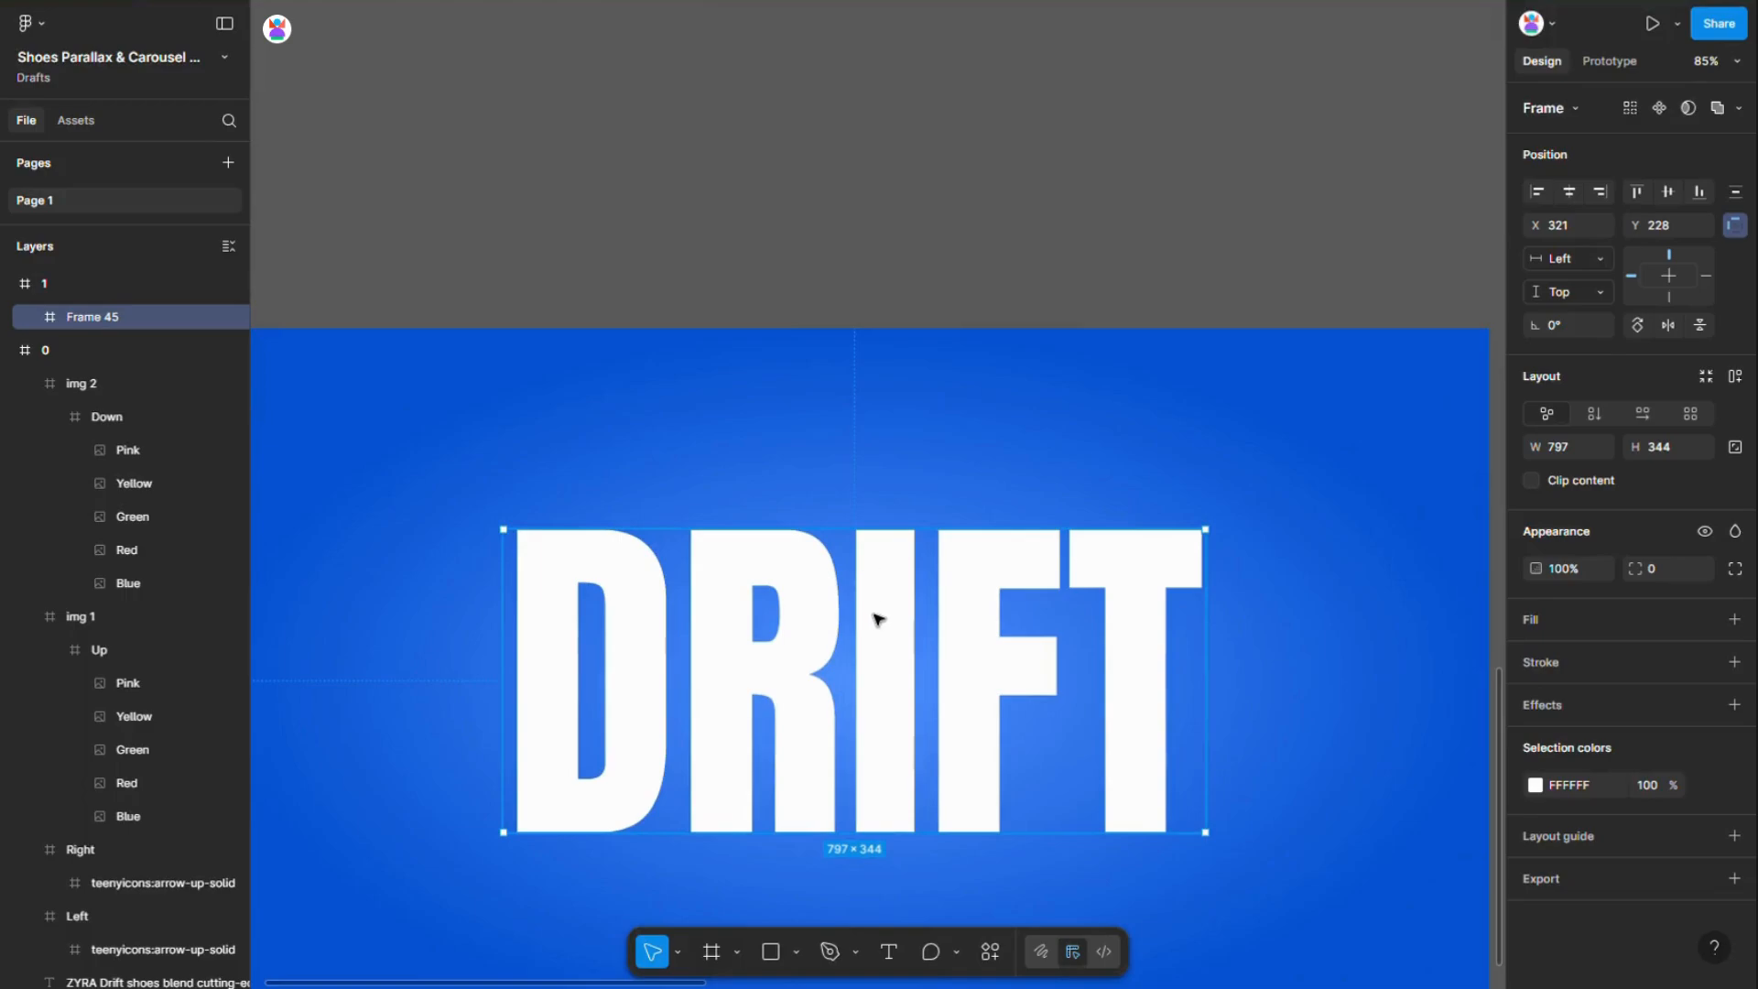
pyautogui.hotkey('shift', 'Return')
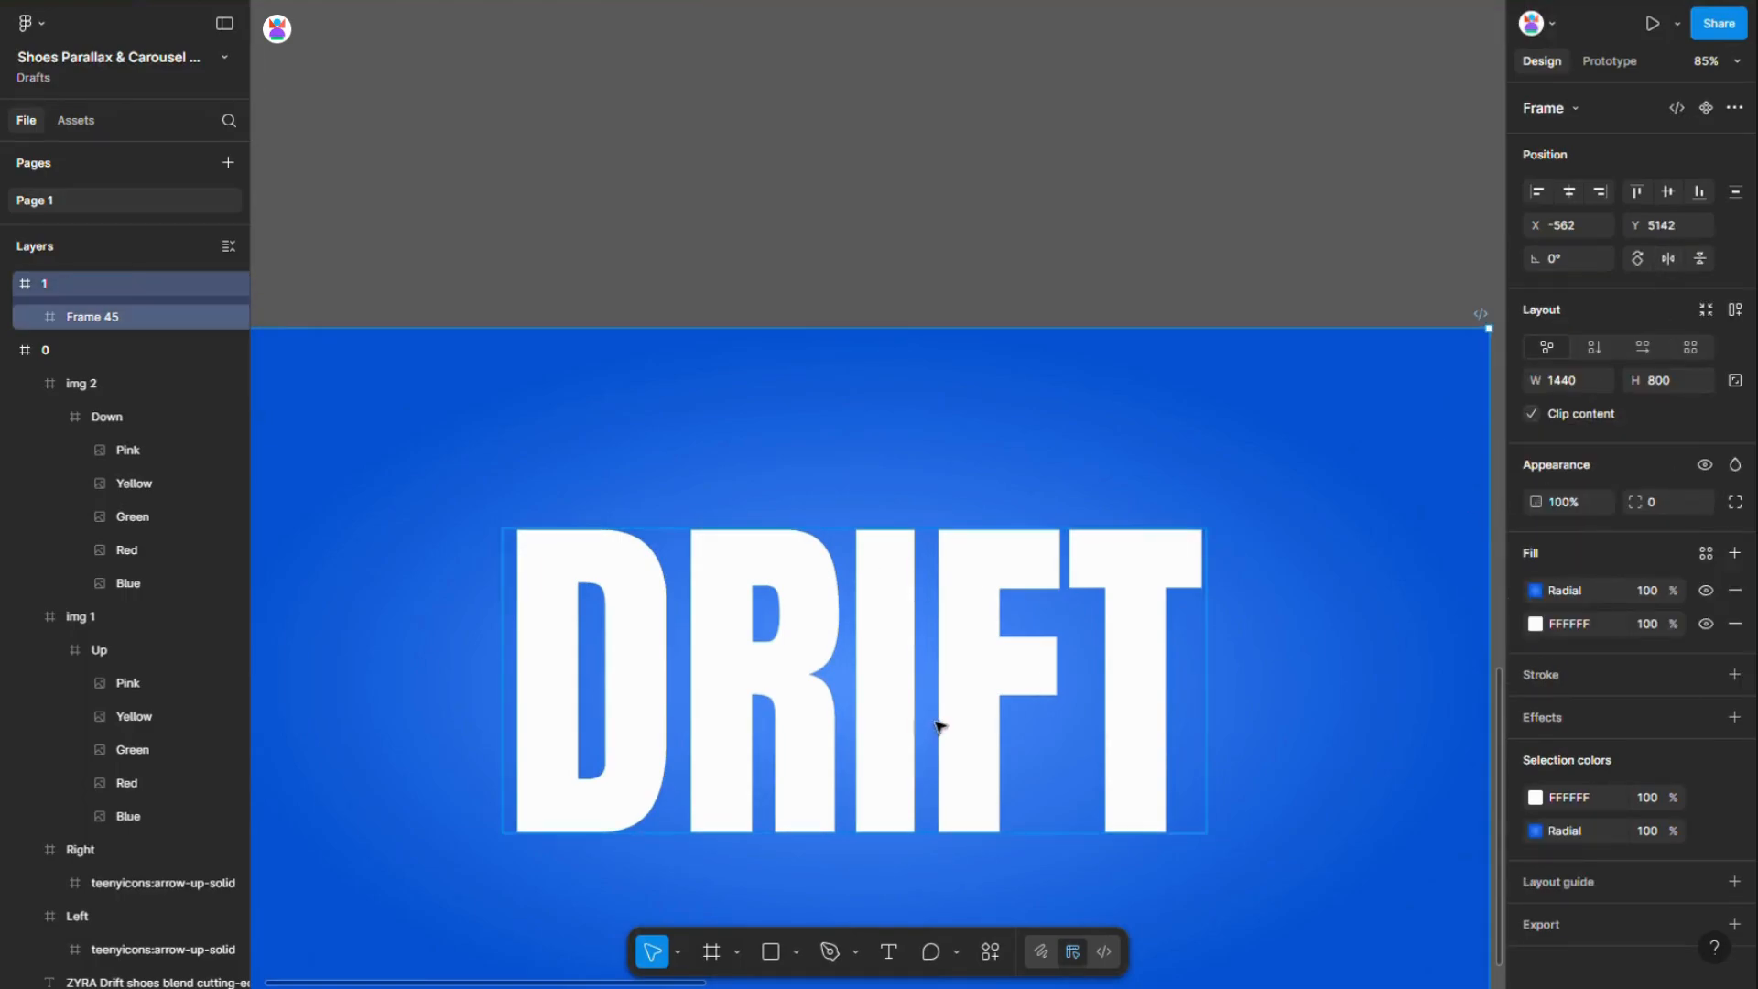
pyautogui.click(32, 315)
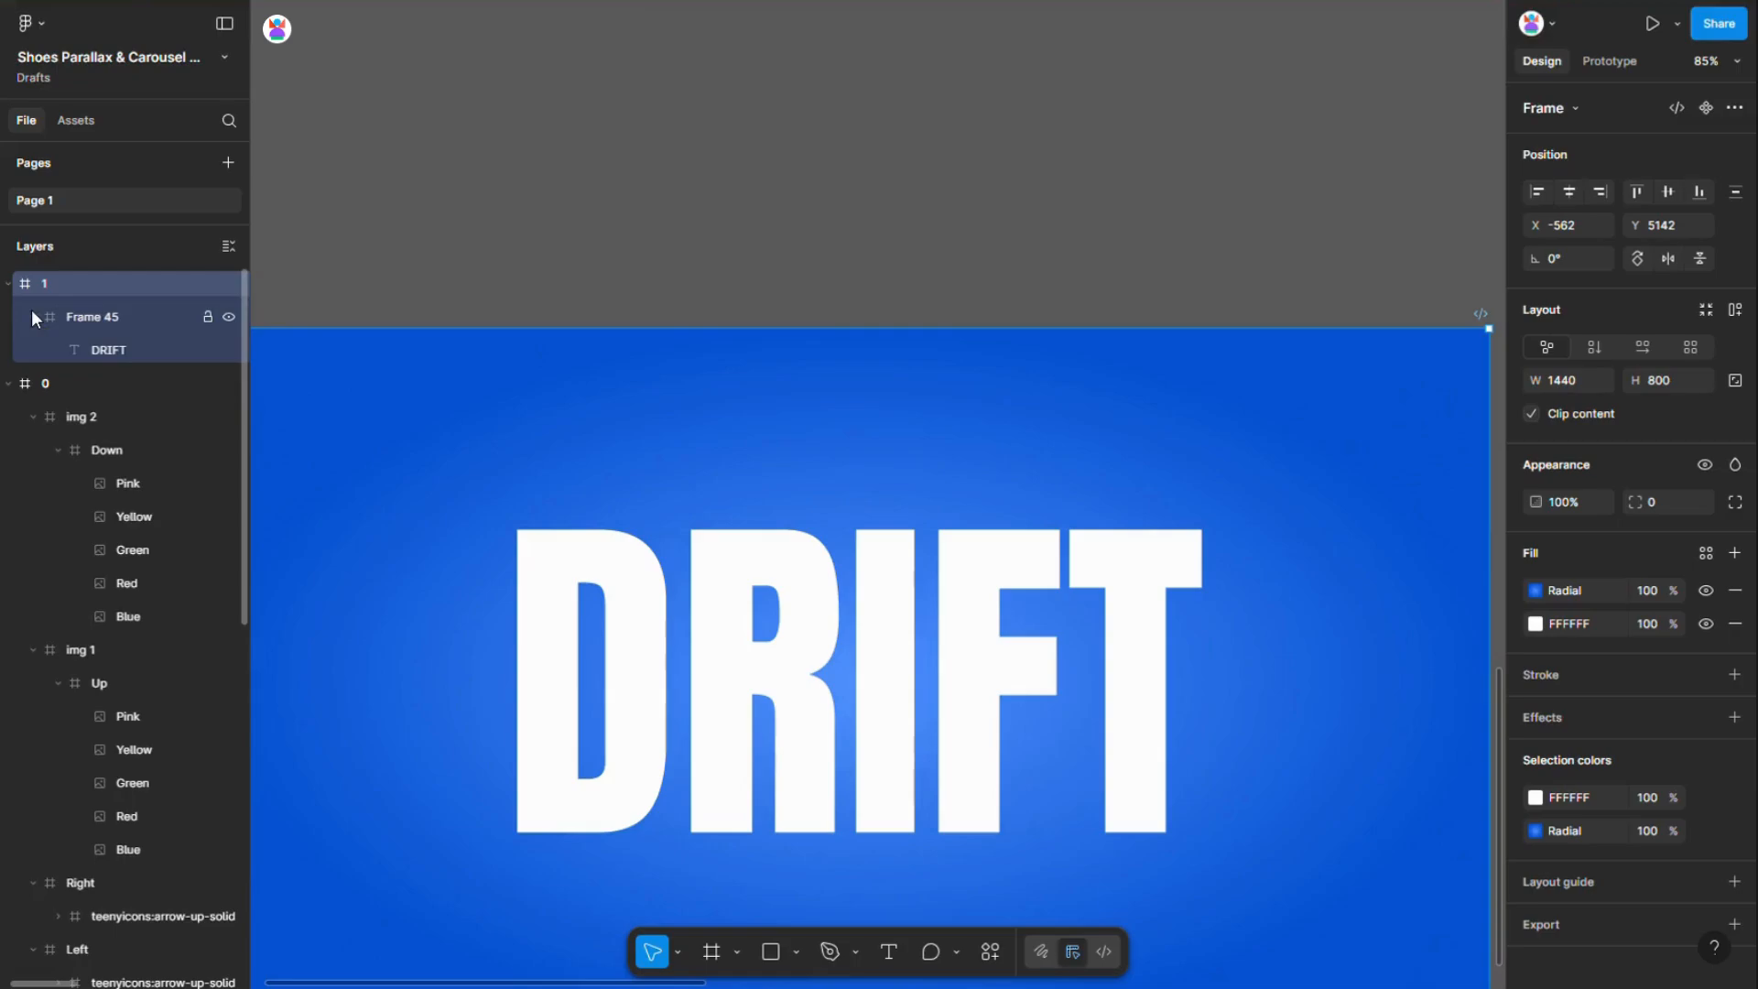
pyautogui.click(77, 355)
pyautogui.click(1668, 297)
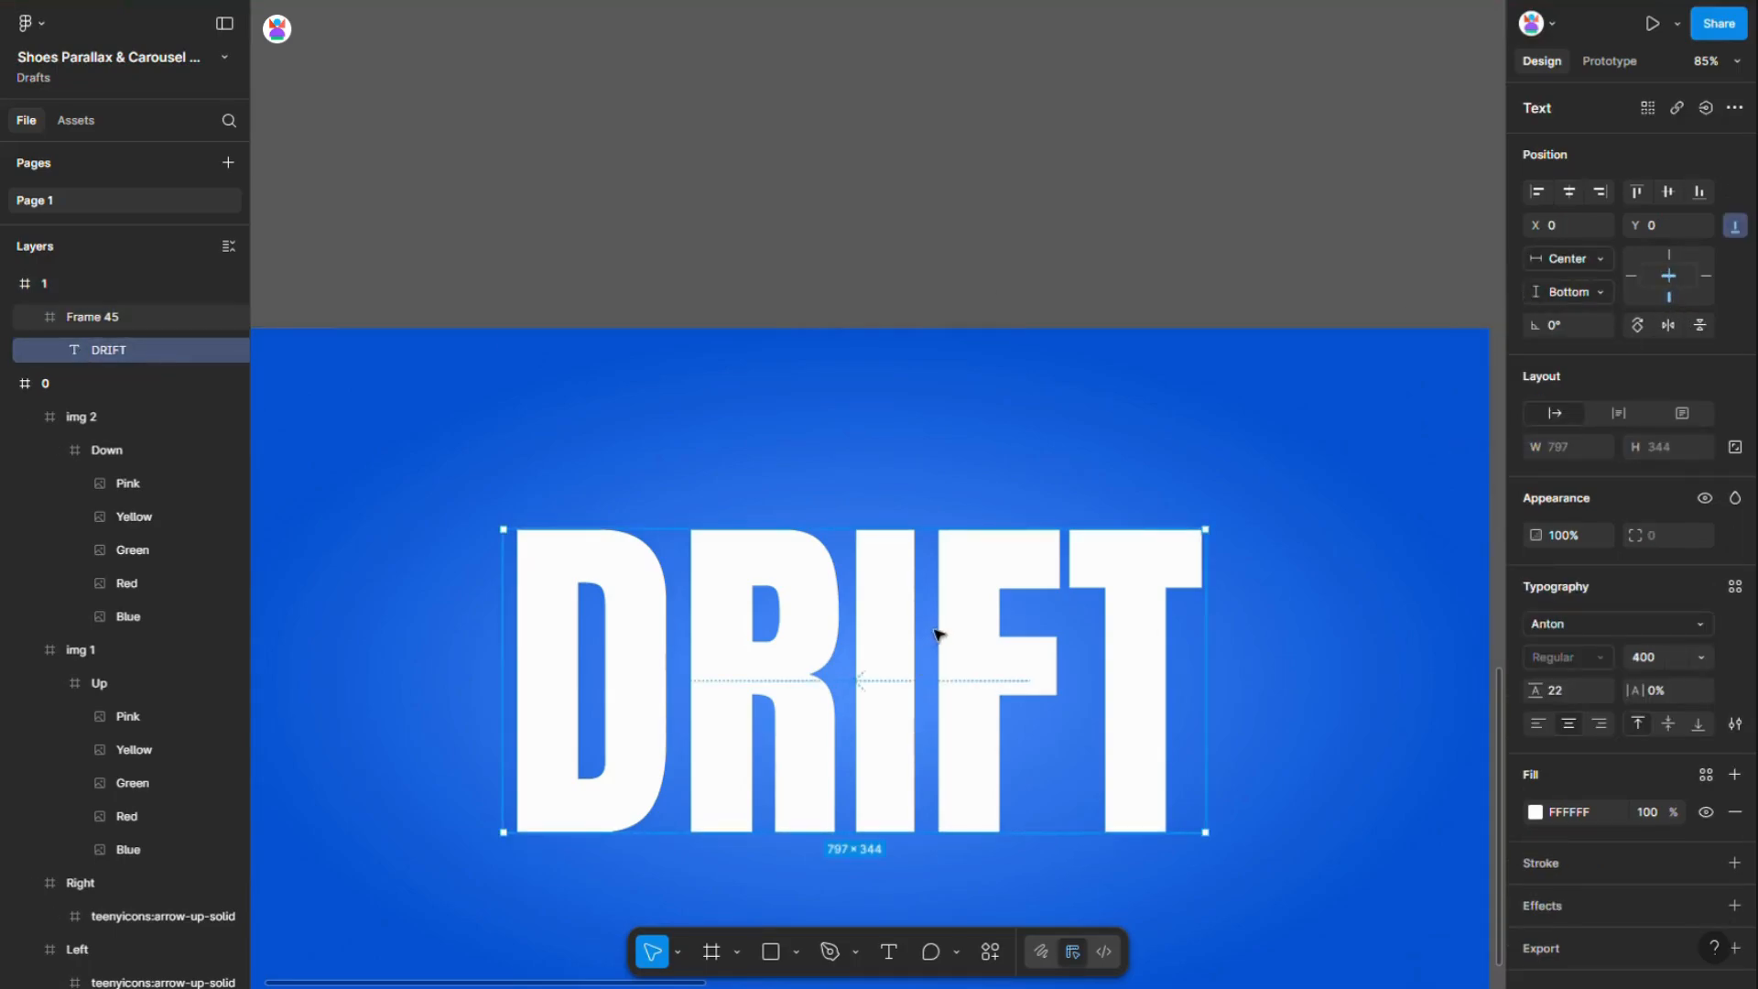
# Try to collapse the frame around DRIFT from its top edge to a height of 1
pyautogui.hotkey('shift', 'Return')
pyautogui.moveTo(903, 549); pyautogui.dragTo(903, 824)
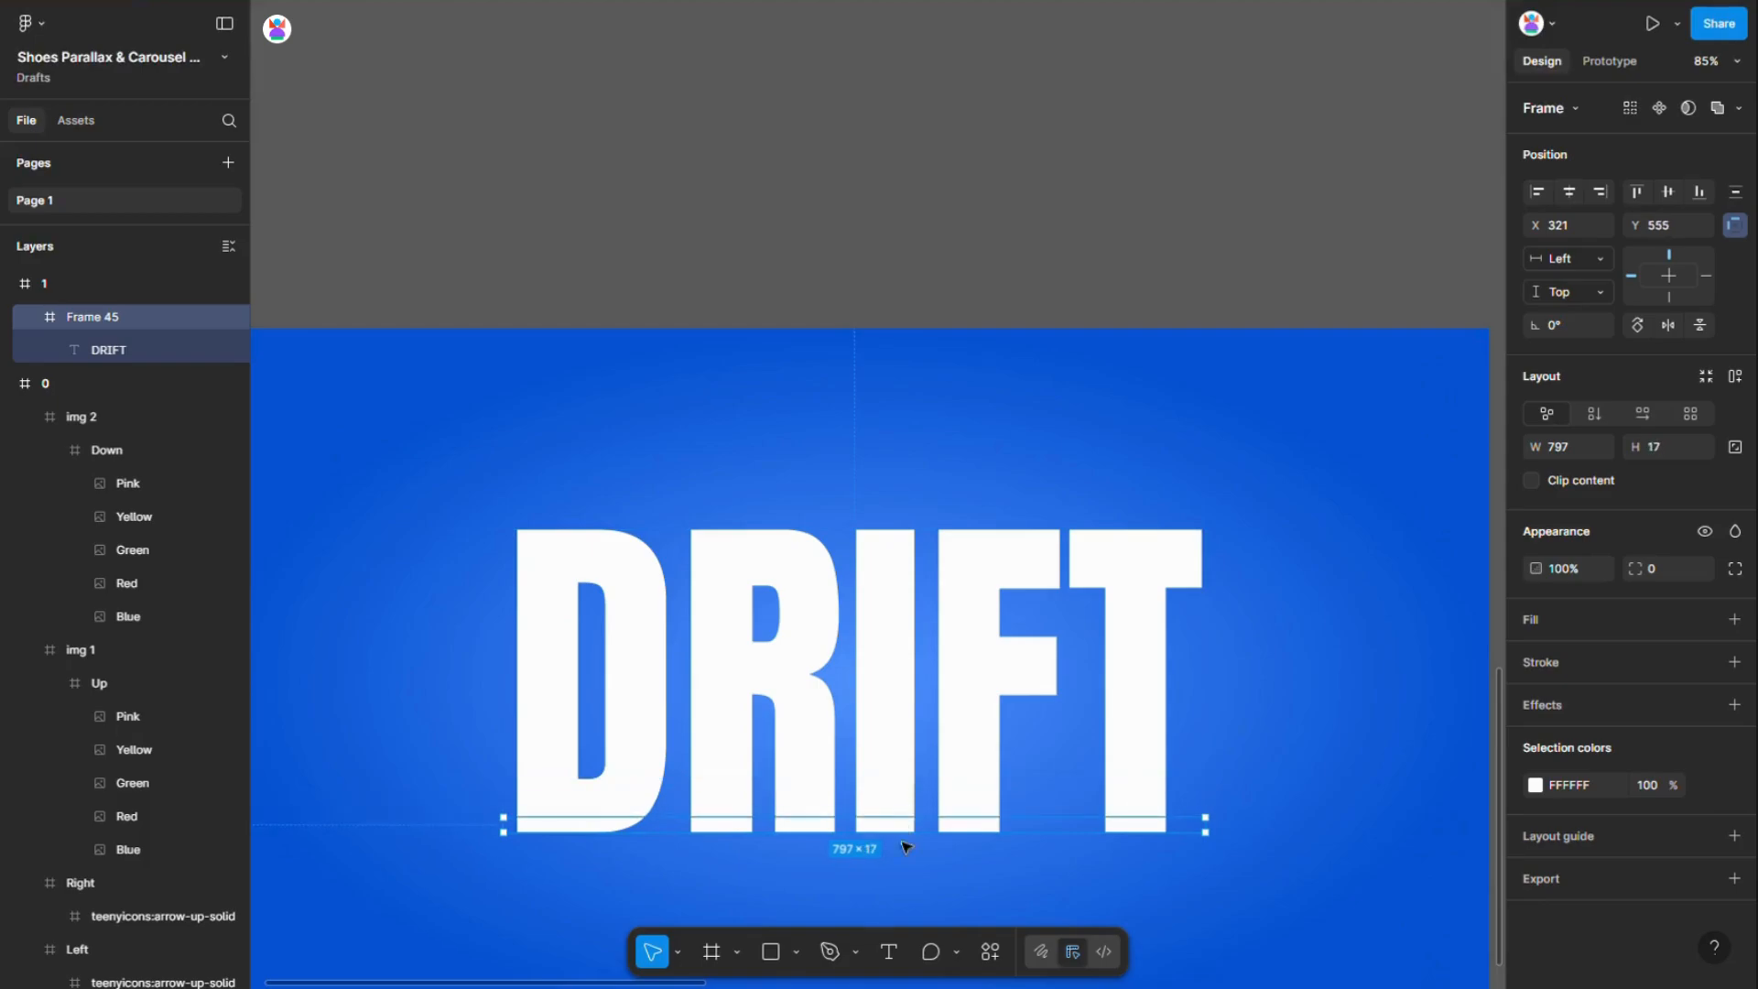
pyautogui.scroll(10, 903, 832)
pyautogui.moveTo(852, 733); pyautogui.dragTo(859, 821)
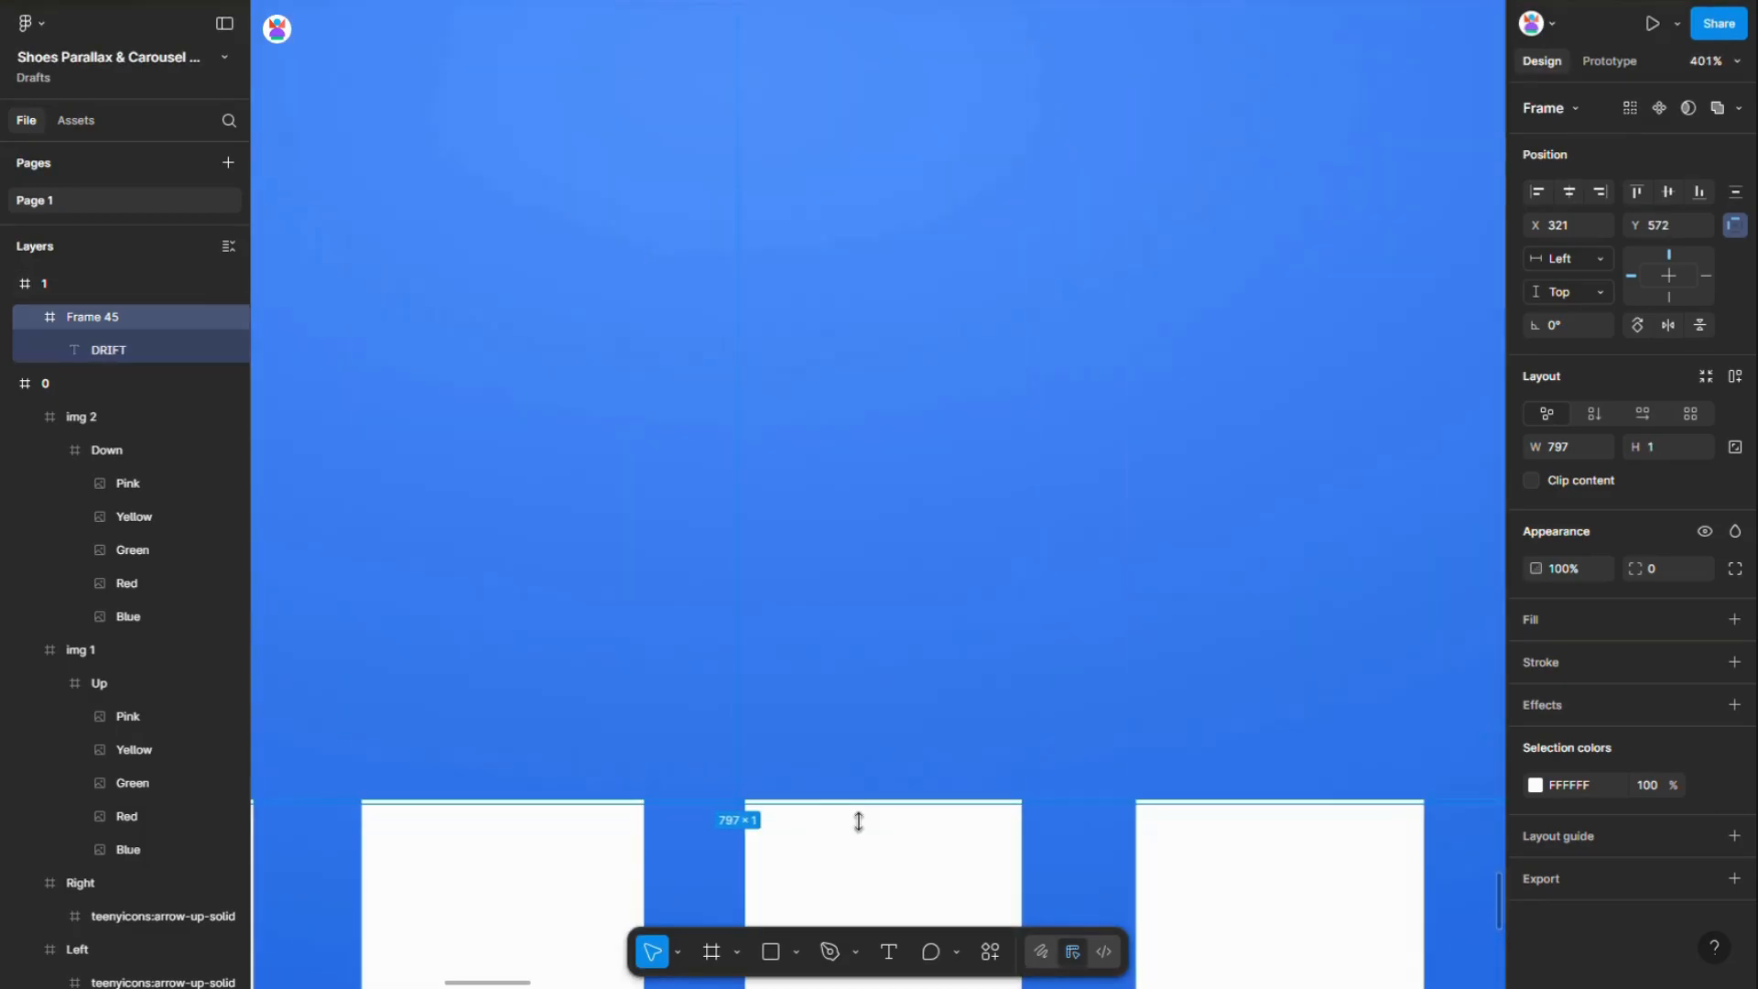
pyautogui.hotkey('ctrl', 'z')
# Ungroup Frame 45 so the DRIFT text sits directly inside frame 1
pyautogui.scroll(-10, 958, 770)
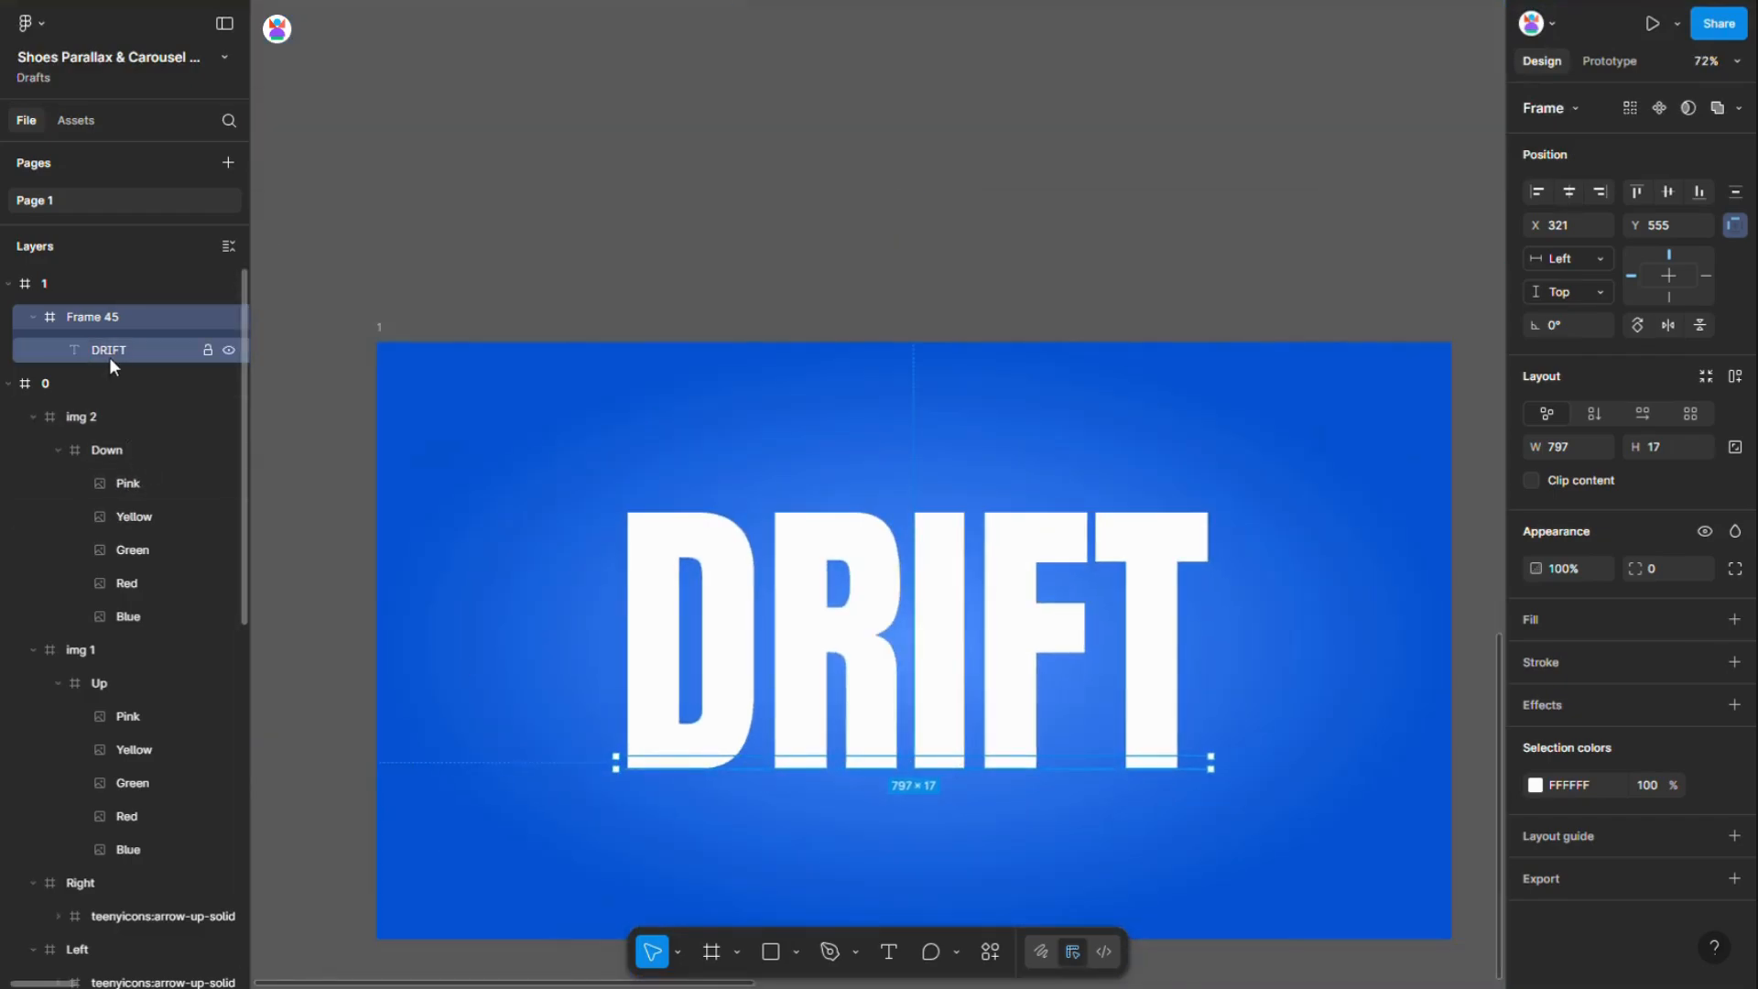
pyautogui.rightClick(107, 317)
pyautogui.click(90, 315)
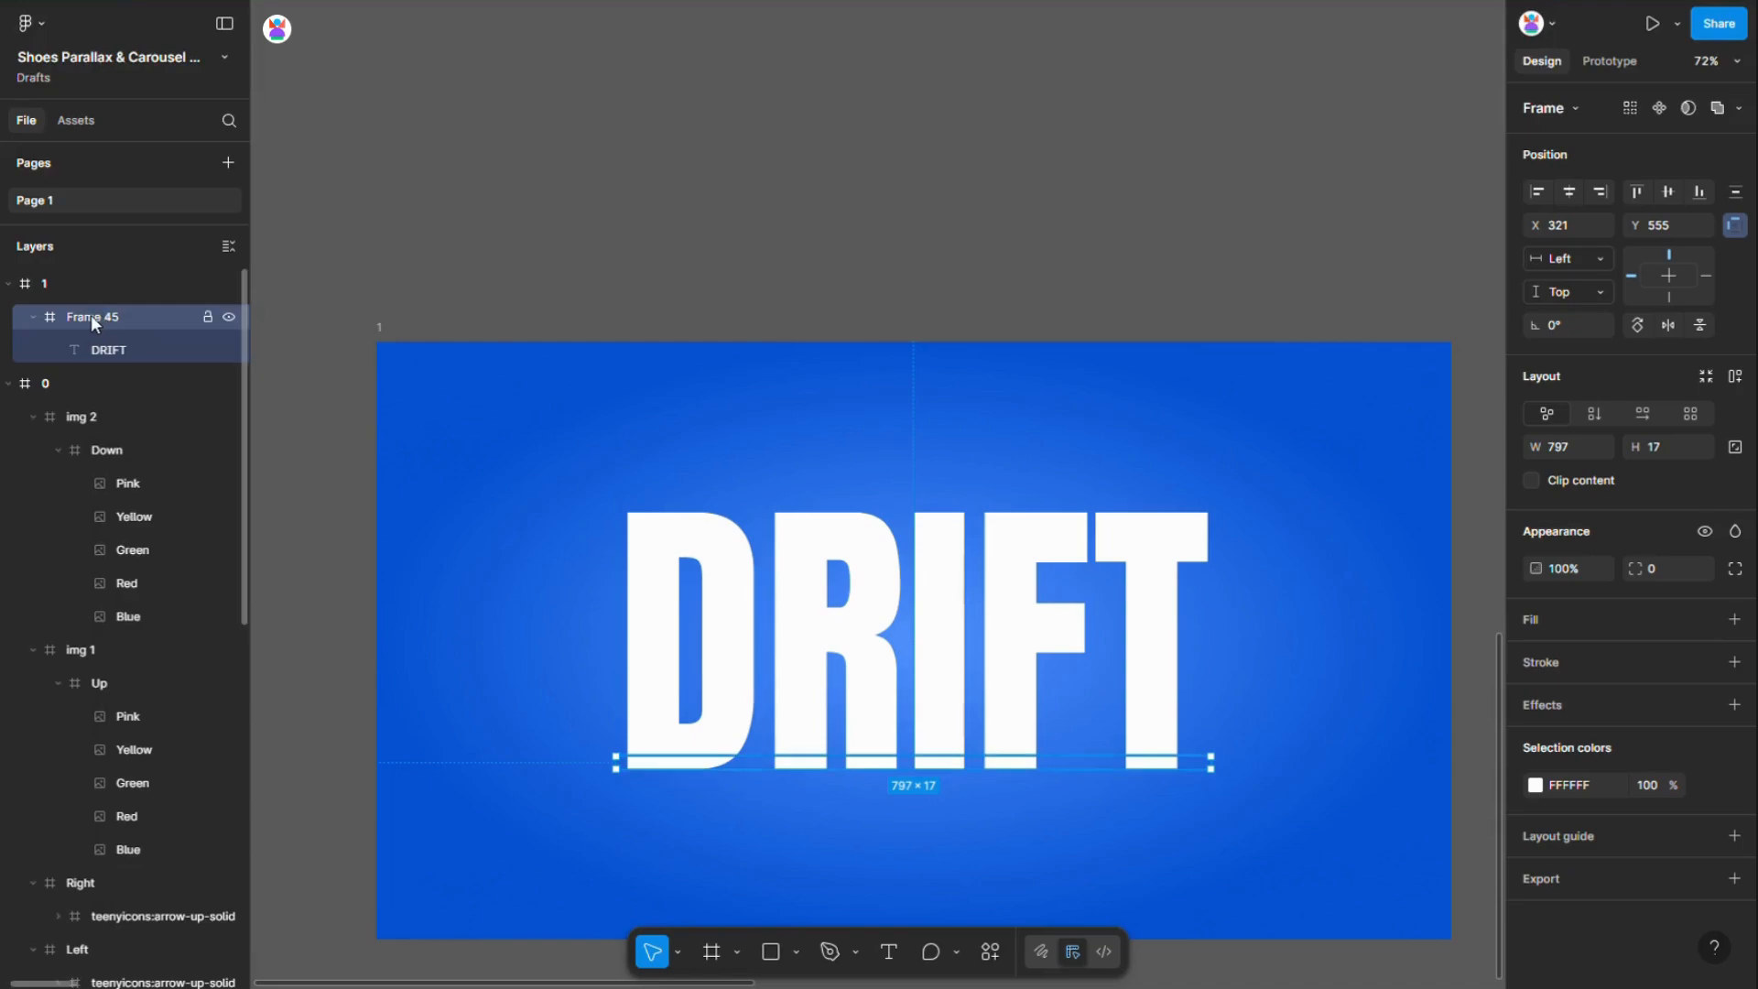
pyautogui.hotkey('ctrl', 'shift', 'g')
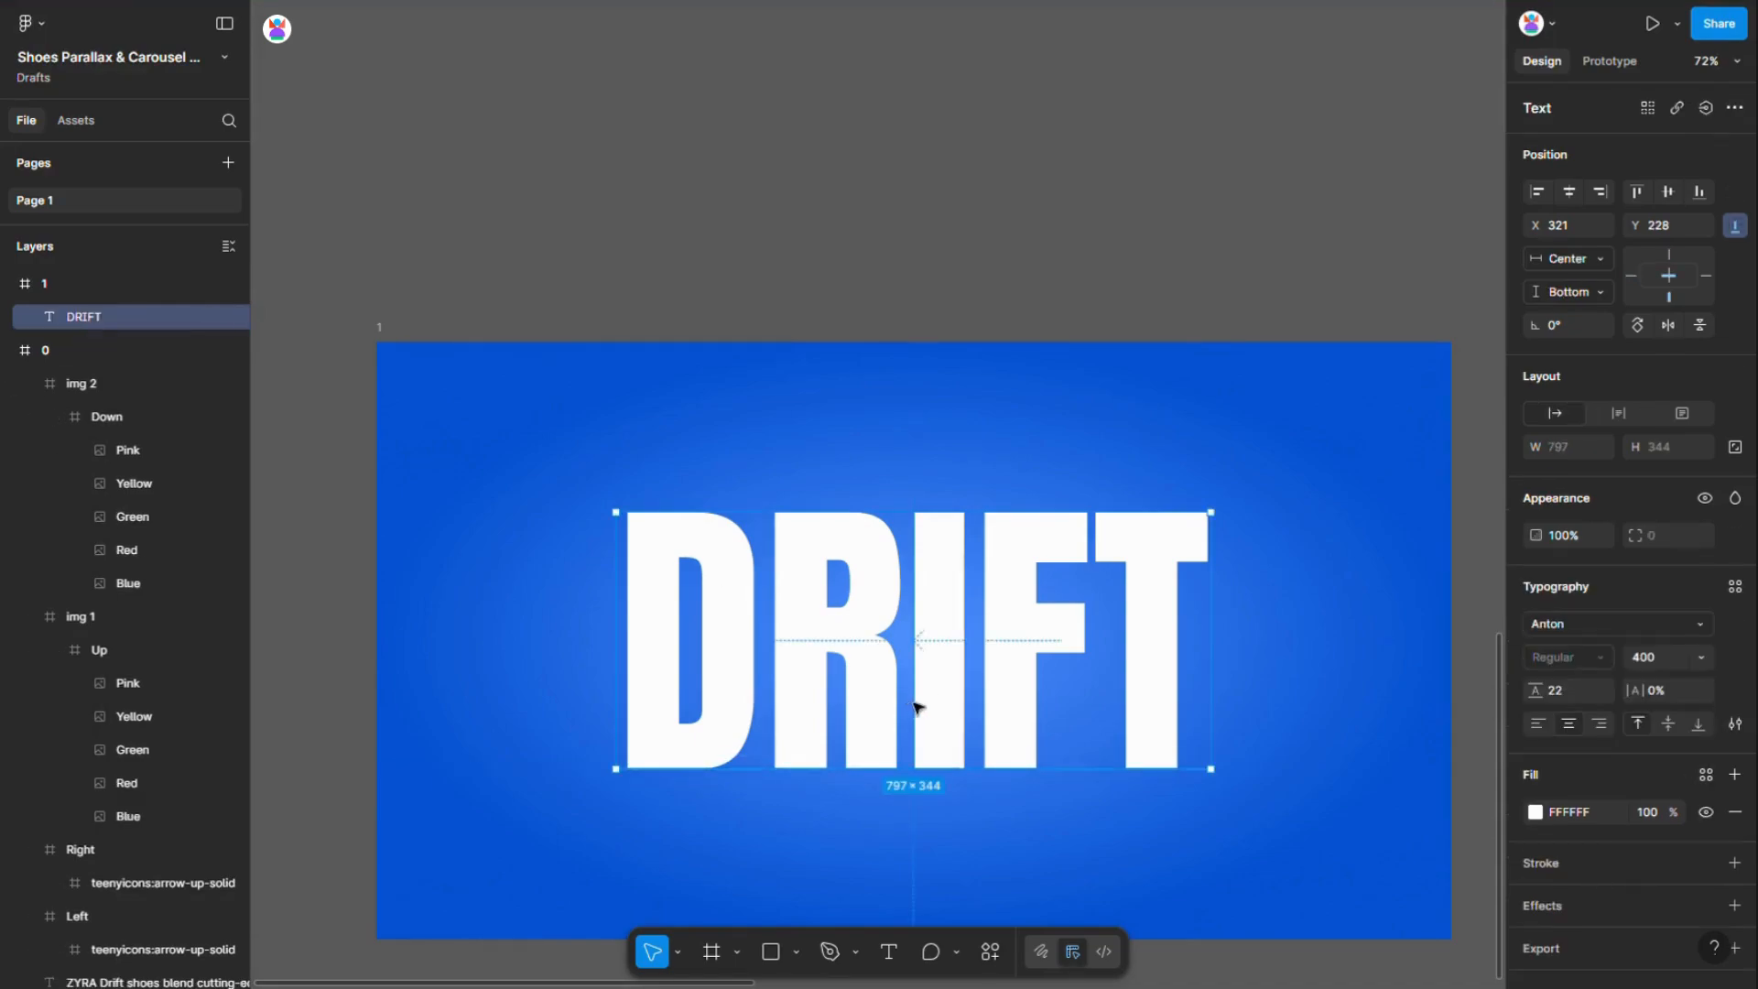
# Extend the bottom edge of the DRIFT text box slightly to a height of 345
pyautogui.scroll(2, 924, 707)
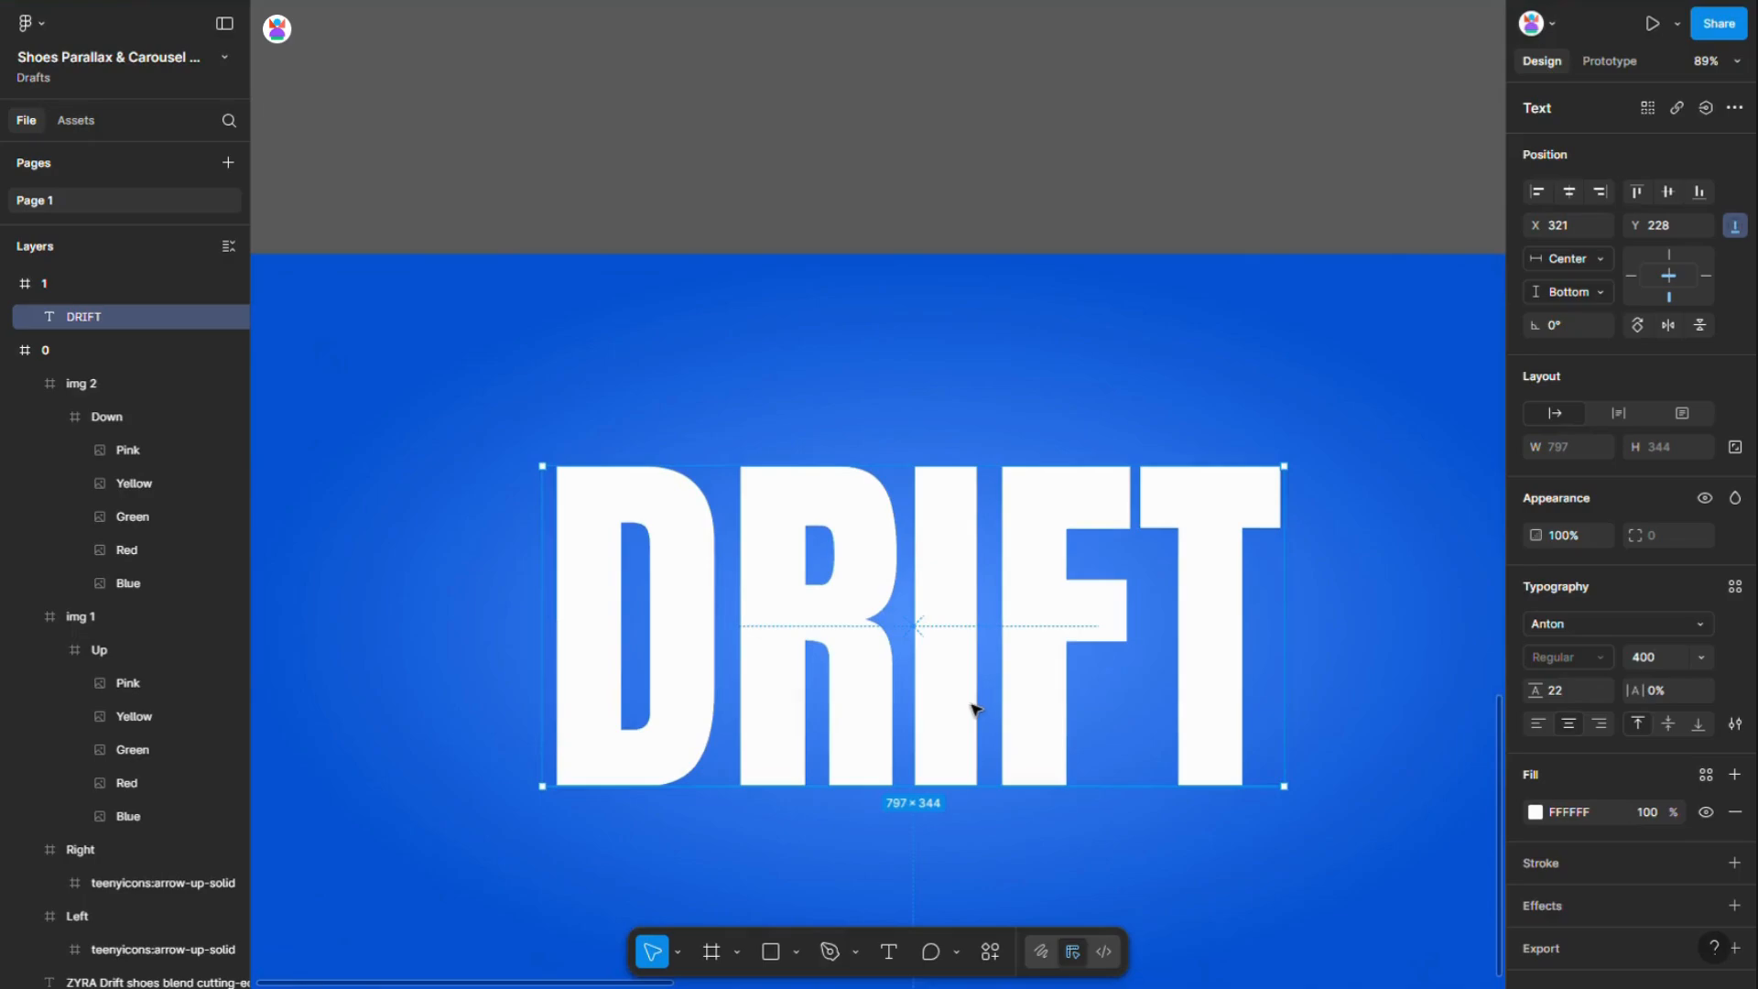
pyautogui.scroll(8, 914, 789)
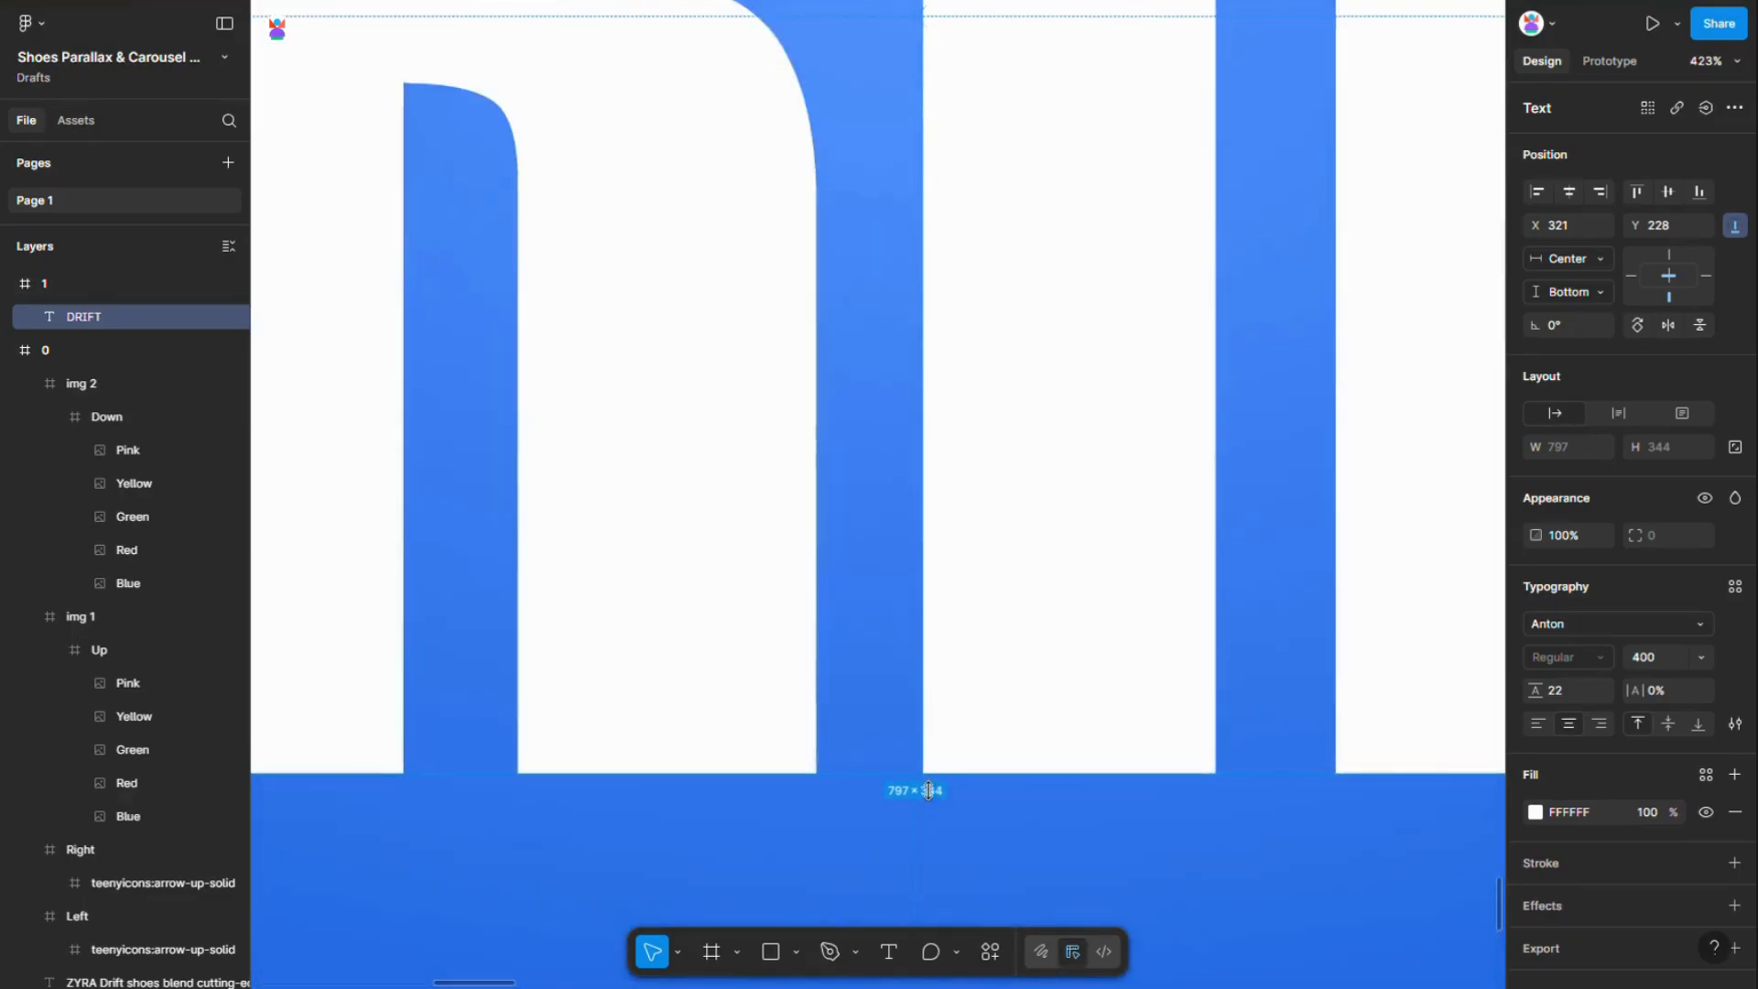
pyautogui.moveTo(927, 777); pyautogui.dragTo(930, 797)
pyautogui.scroll(-8, 929, 795)
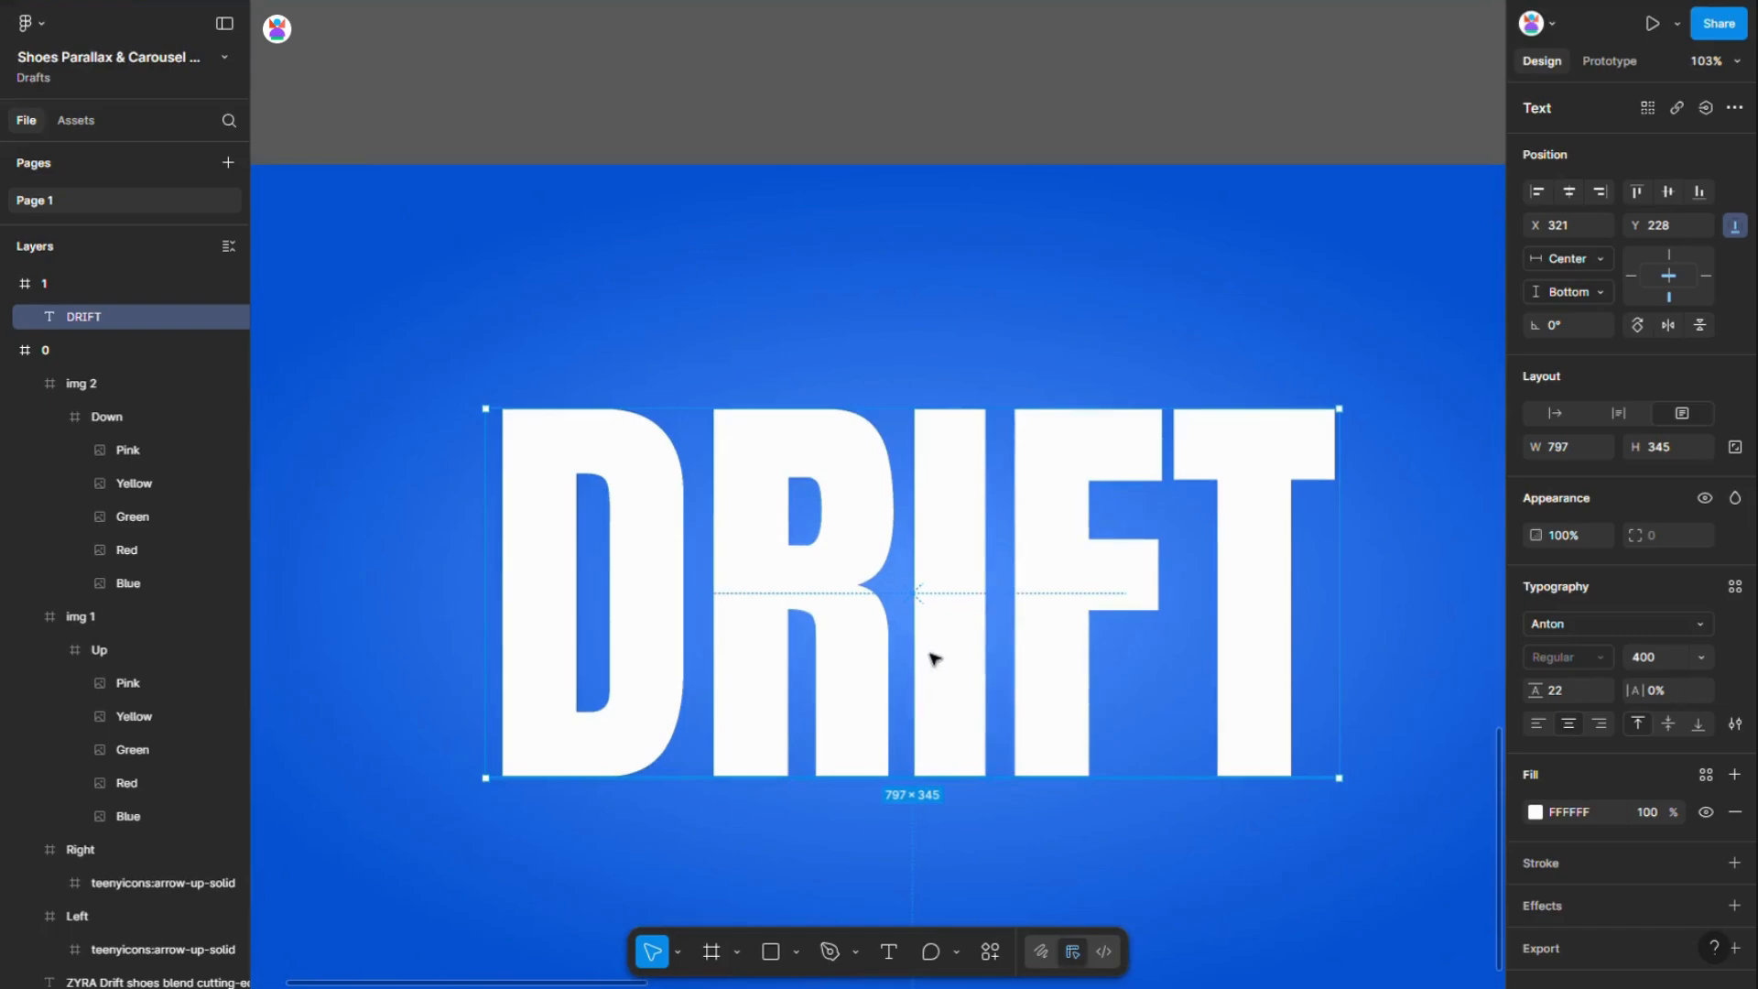
# Wrap the DRIFT text in a new frame and shrink that frame from its top edge to 797 × 1
pyautogui.rightClick(932, 659)
pyautogui.click(976, 527)
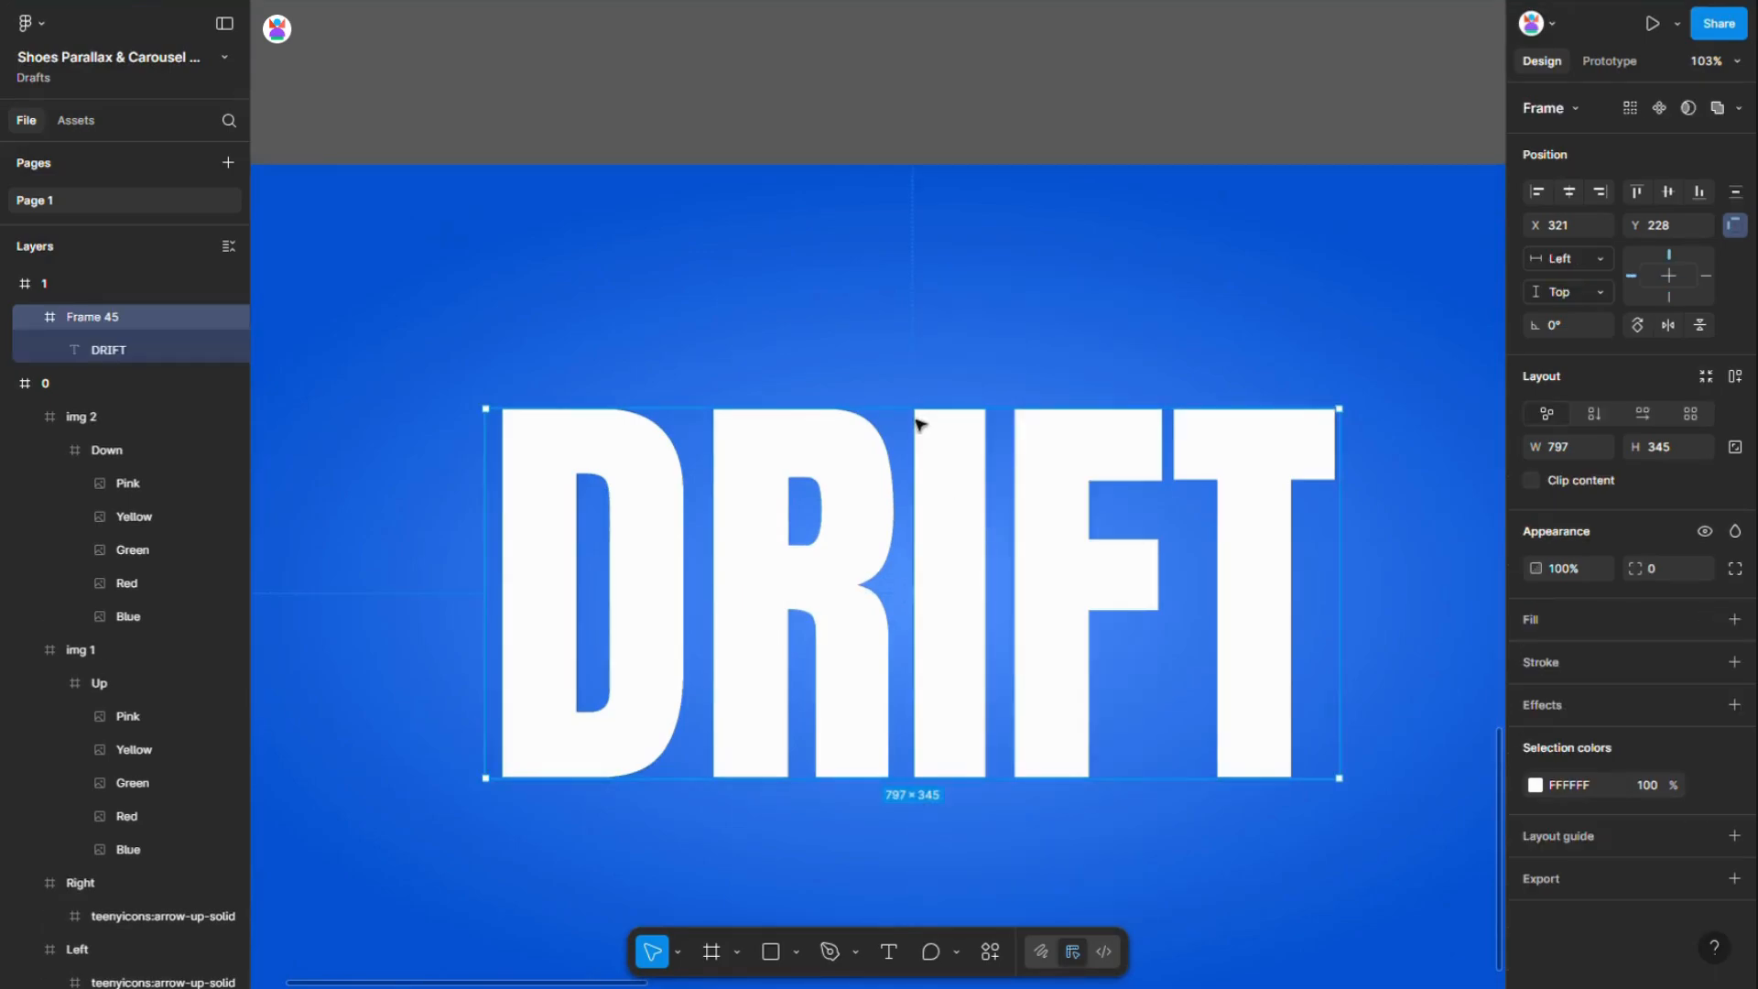
pyautogui.moveTo(918, 412); pyautogui.dragTo(932, 743)
pyautogui.scroll(10, 932, 743)
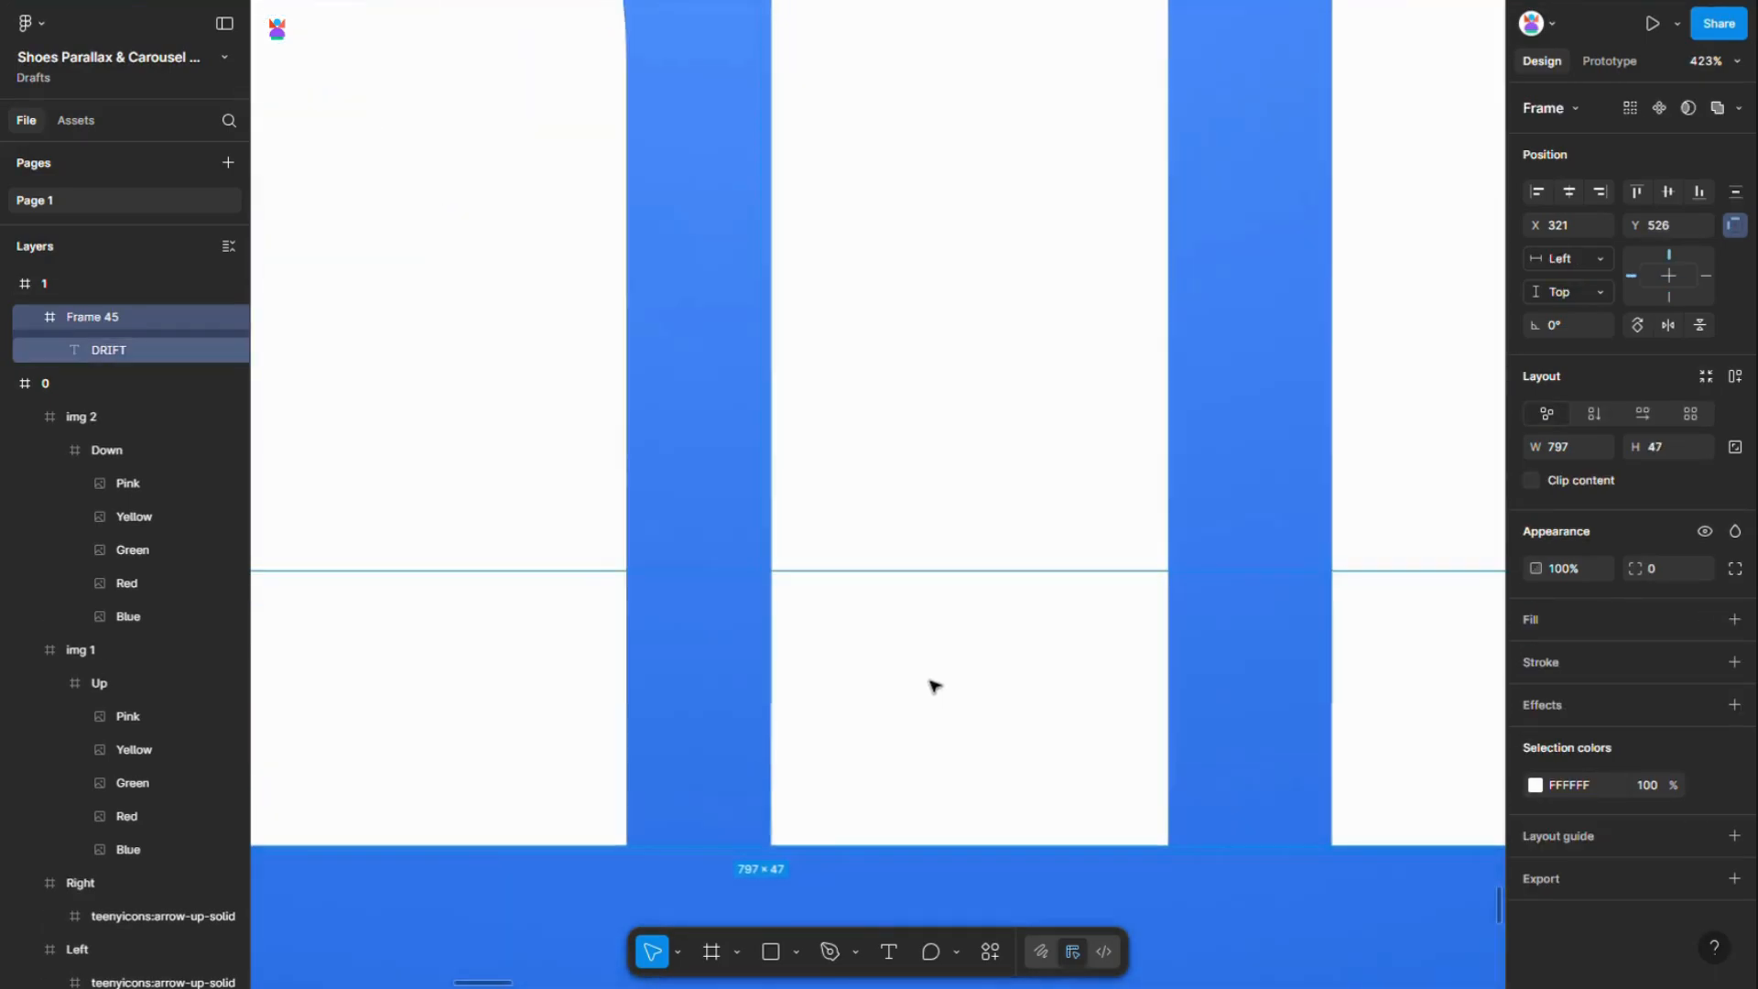
pyautogui.moveTo(926, 585); pyautogui.dragTo(931, 854)
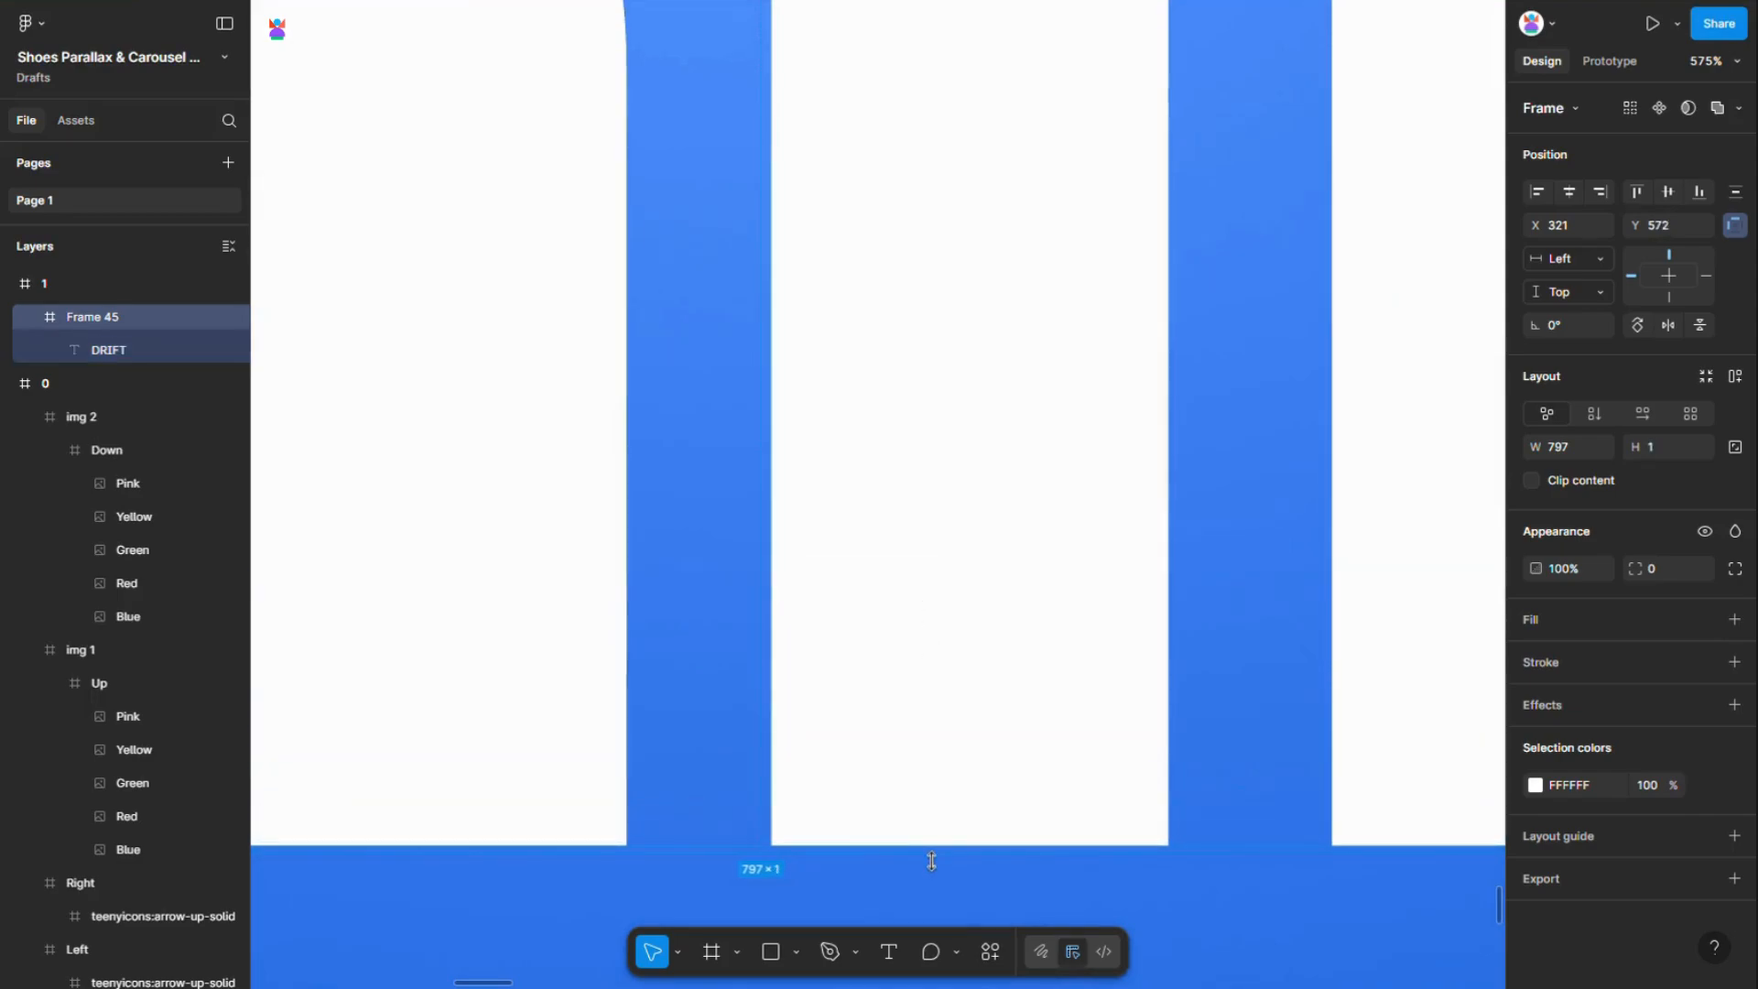
# Turn on content clipping for the frame around DRIFT to hide the text, and select frame 1
pyautogui.click(1531, 480)
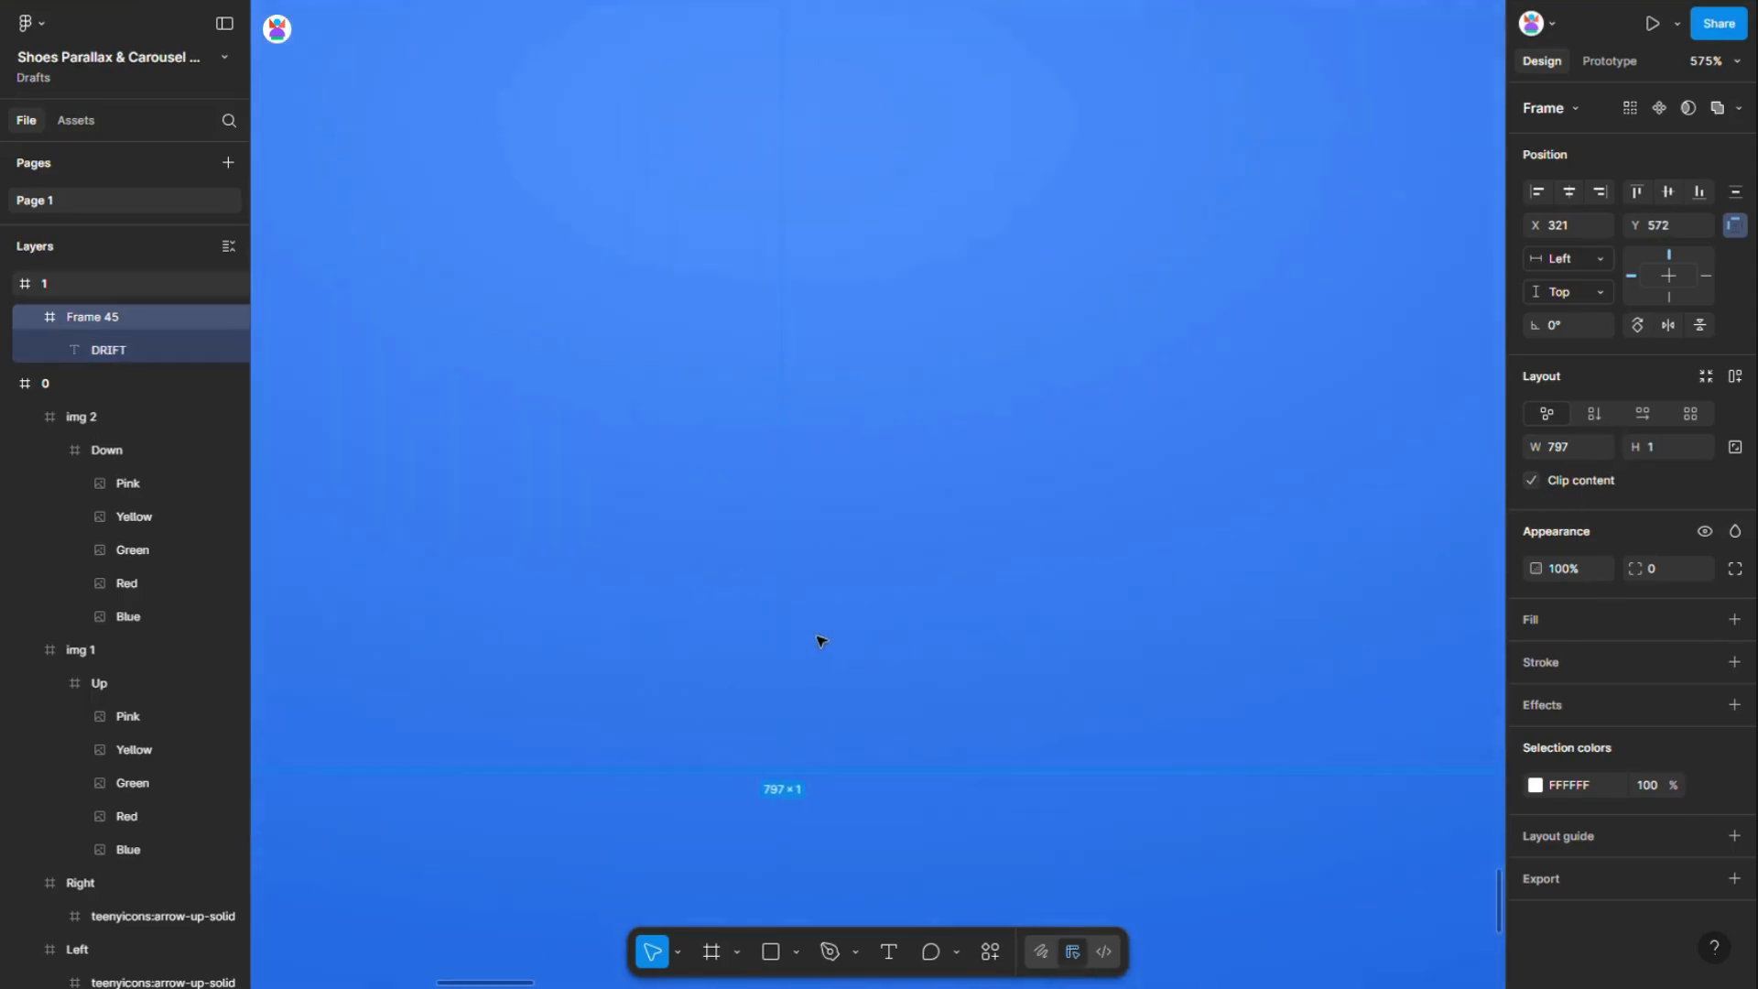
pyautogui.scroll(-10, 836, 641)
pyautogui.scroll(-5, 819, 609)
pyautogui.click(778, 553)
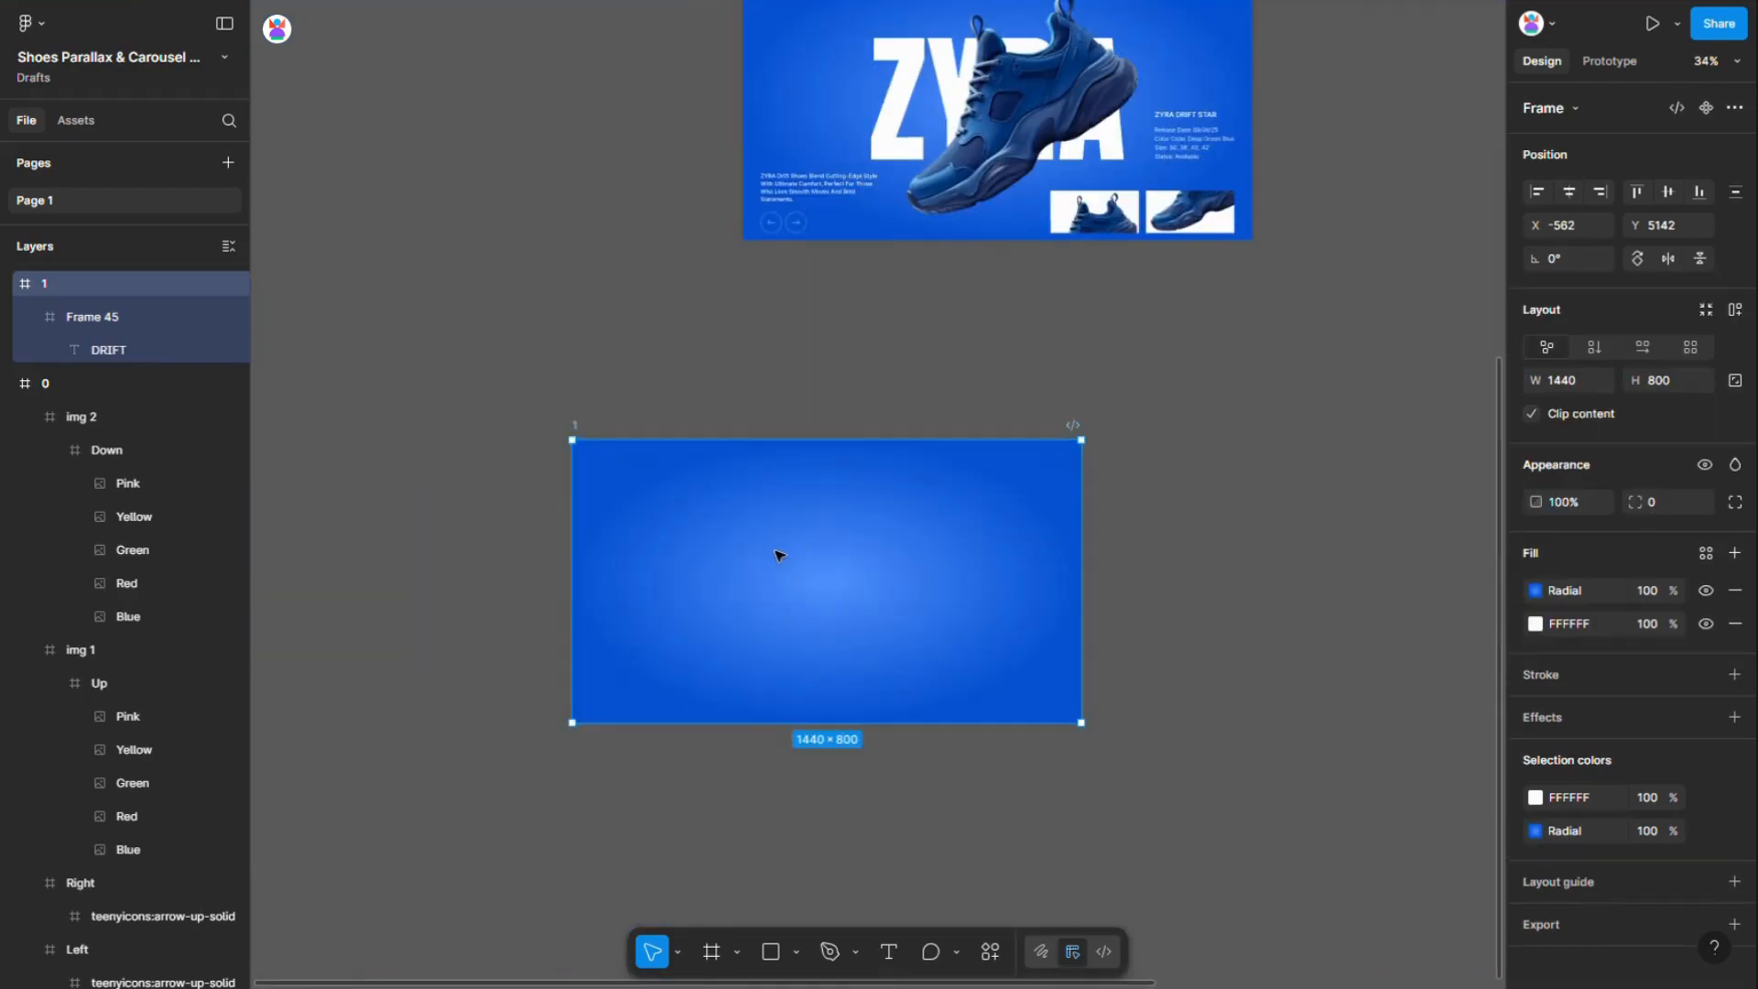
# Move frame 1 to the left side of frame 0 and place a duplicate of it directly below
pyautogui.scroll(-4, 925, 545)
pyautogui.moveTo(903, 528); pyautogui.dragTo(675, 268)
pyautogui.scroll(3, 399, 238)
pyautogui.scroll(2, 398, 238)
pyautogui.moveTo(851, 275); pyautogui.dragTo(853, 578)
pyautogui.scroll(3, 952, 687)
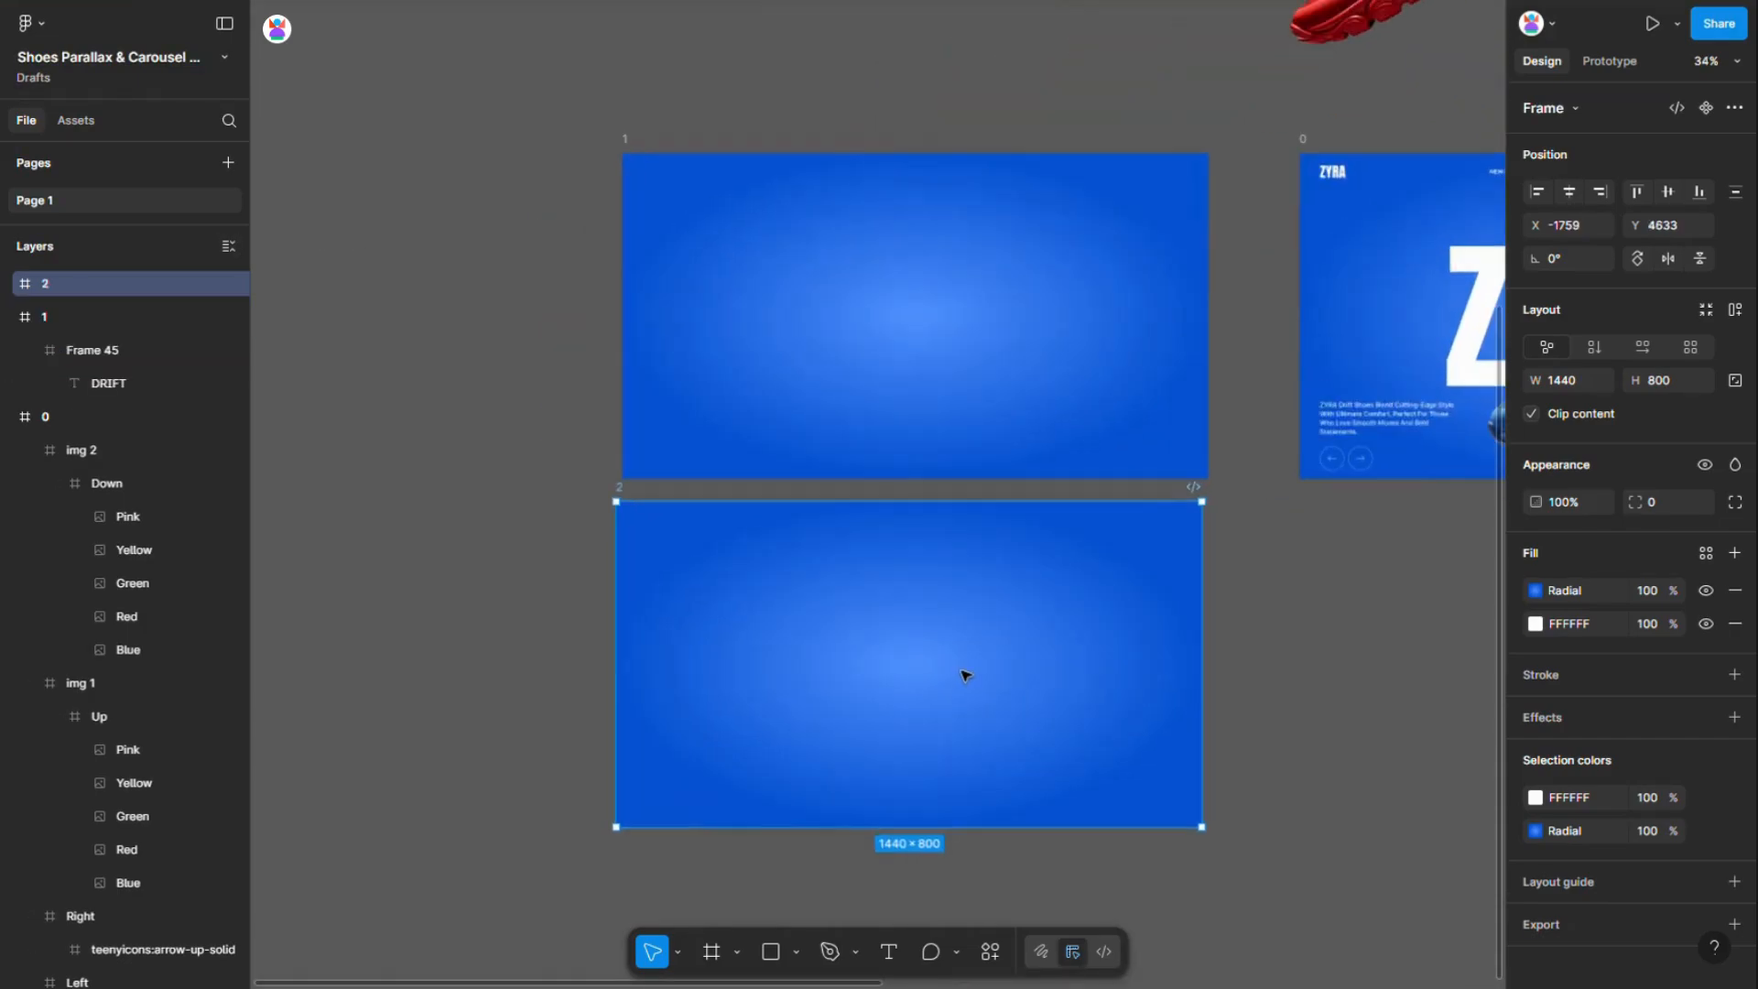
# Expand the collapsed DRIFT wrapper in frame 2 upward from its top edge to 797 × 345, revealing the full title
pyautogui.moveTo(482, 611); pyautogui.dragTo(946, 710)
pyautogui.moveTo(996, 781); pyautogui.dragTo(997, 767)
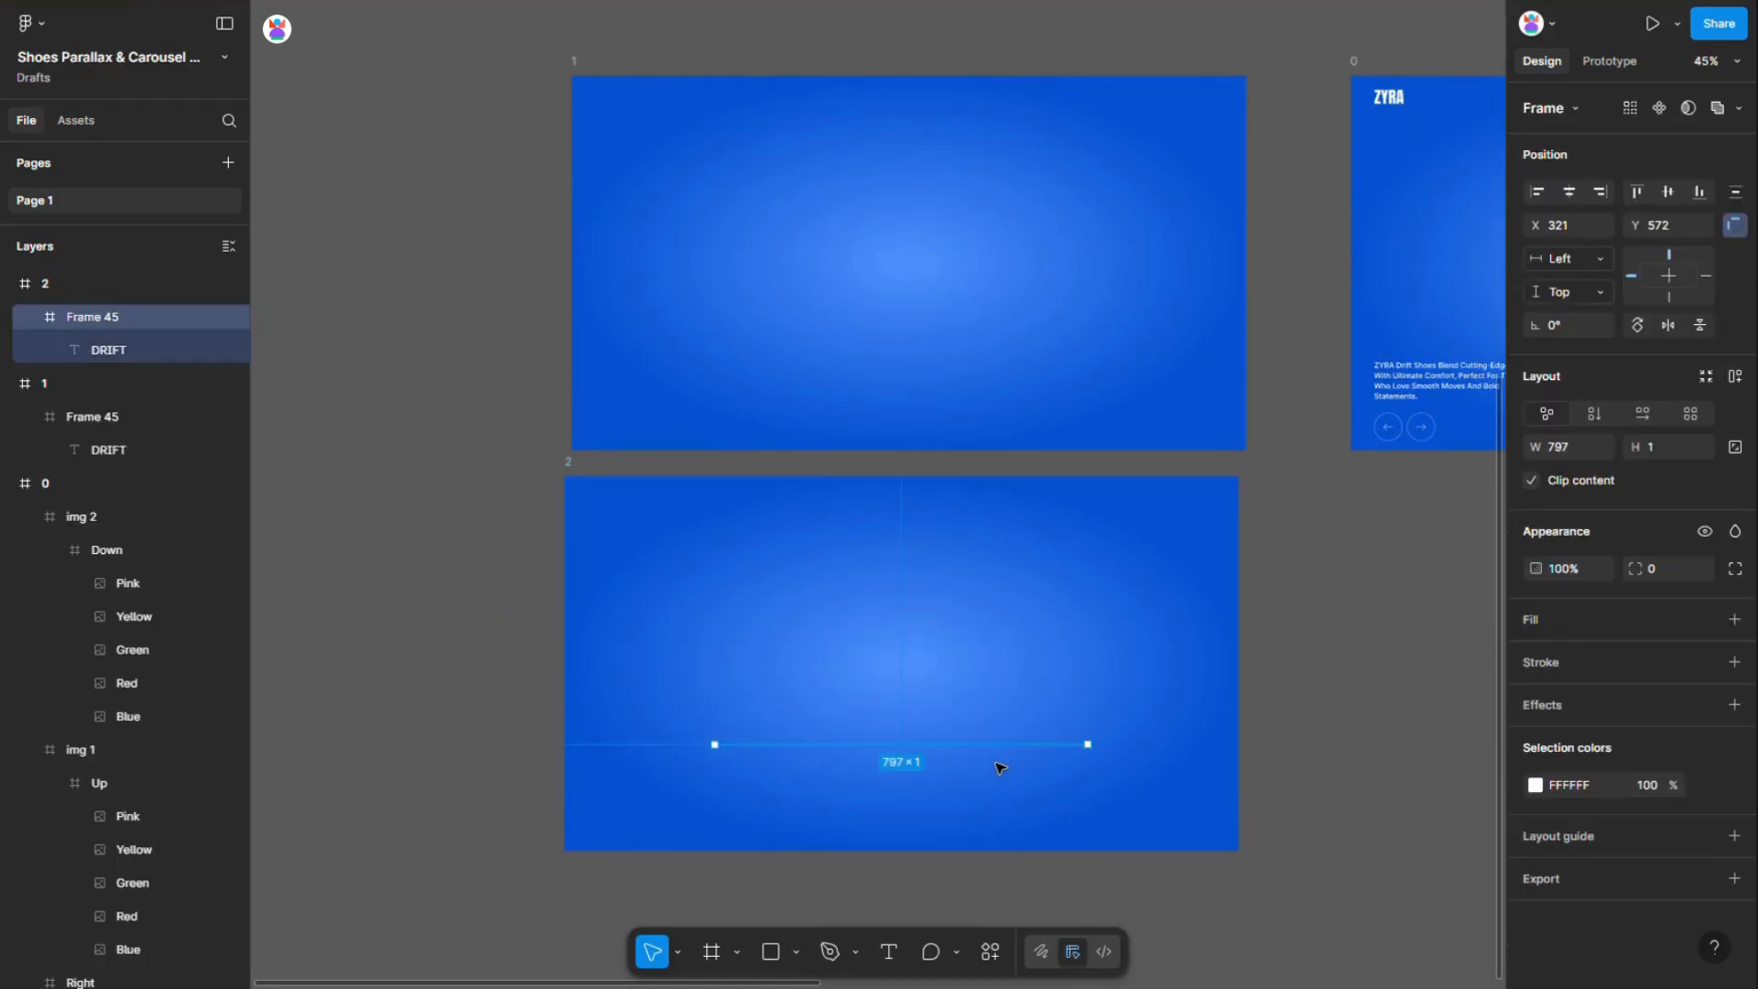
pyautogui.scroll(6, 1008, 778)
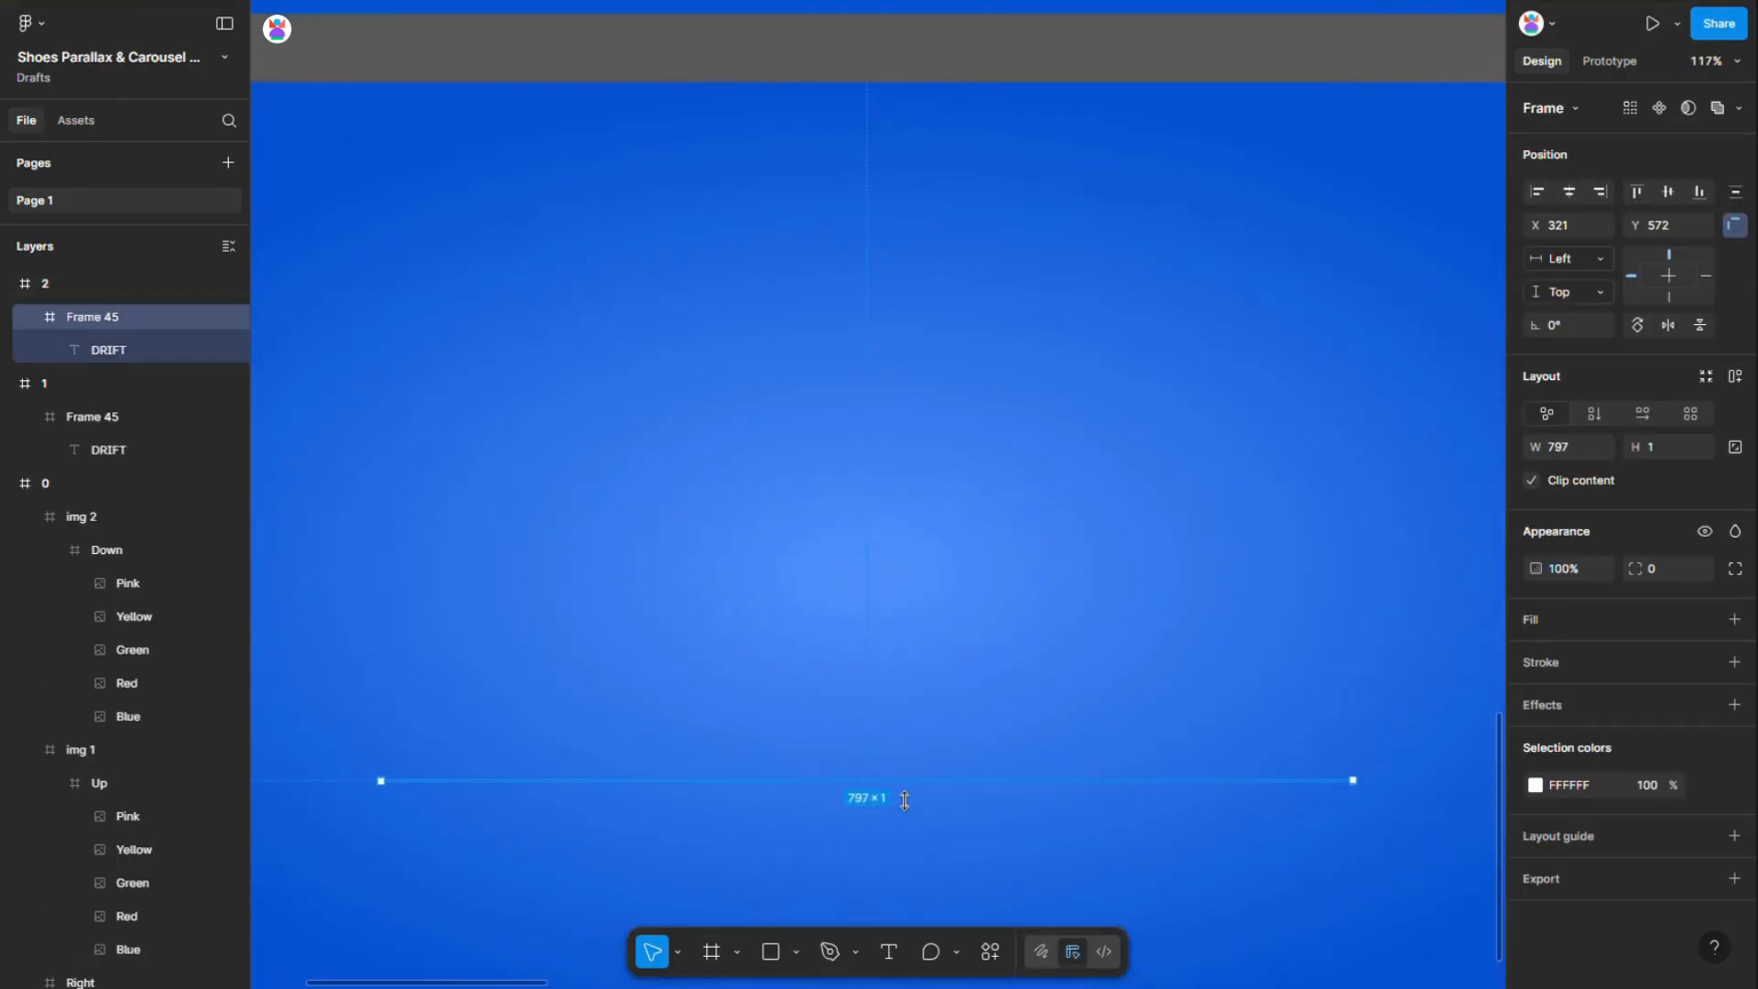
pyautogui.moveTo(905, 801); pyautogui.dragTo(914, 420)
pyautogui.scroll(10, 893, 772)
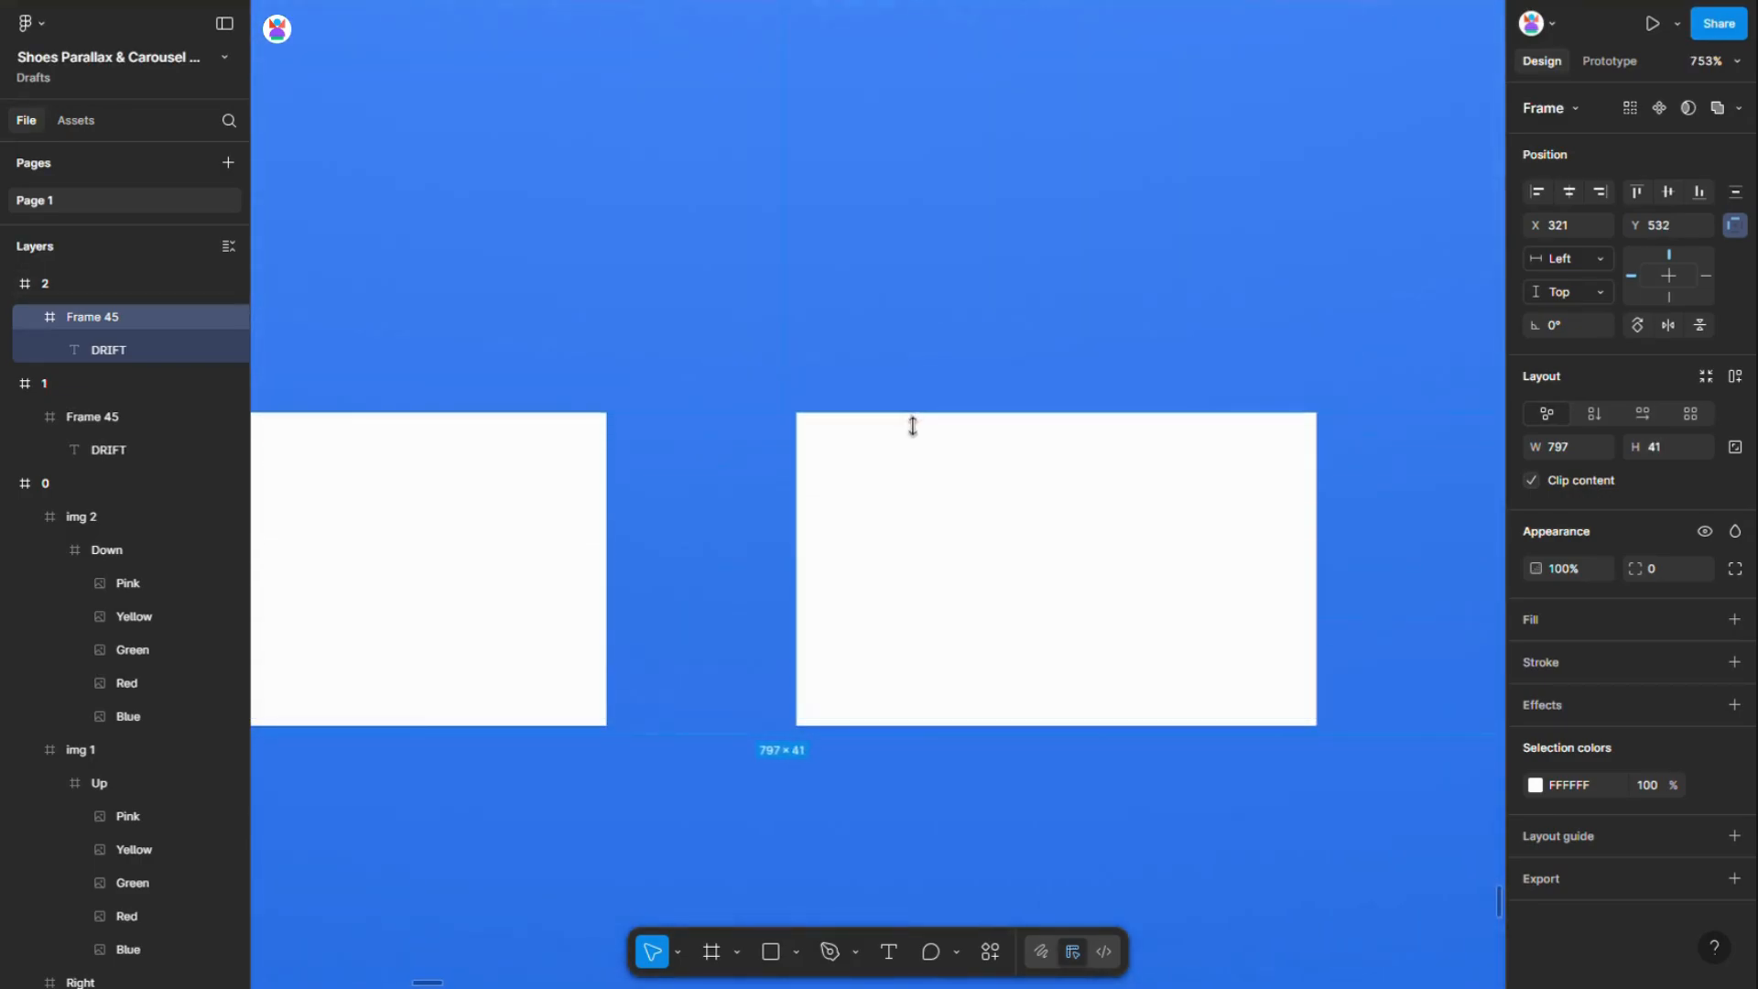
pyautogui.scroll(-10, 989, 706)
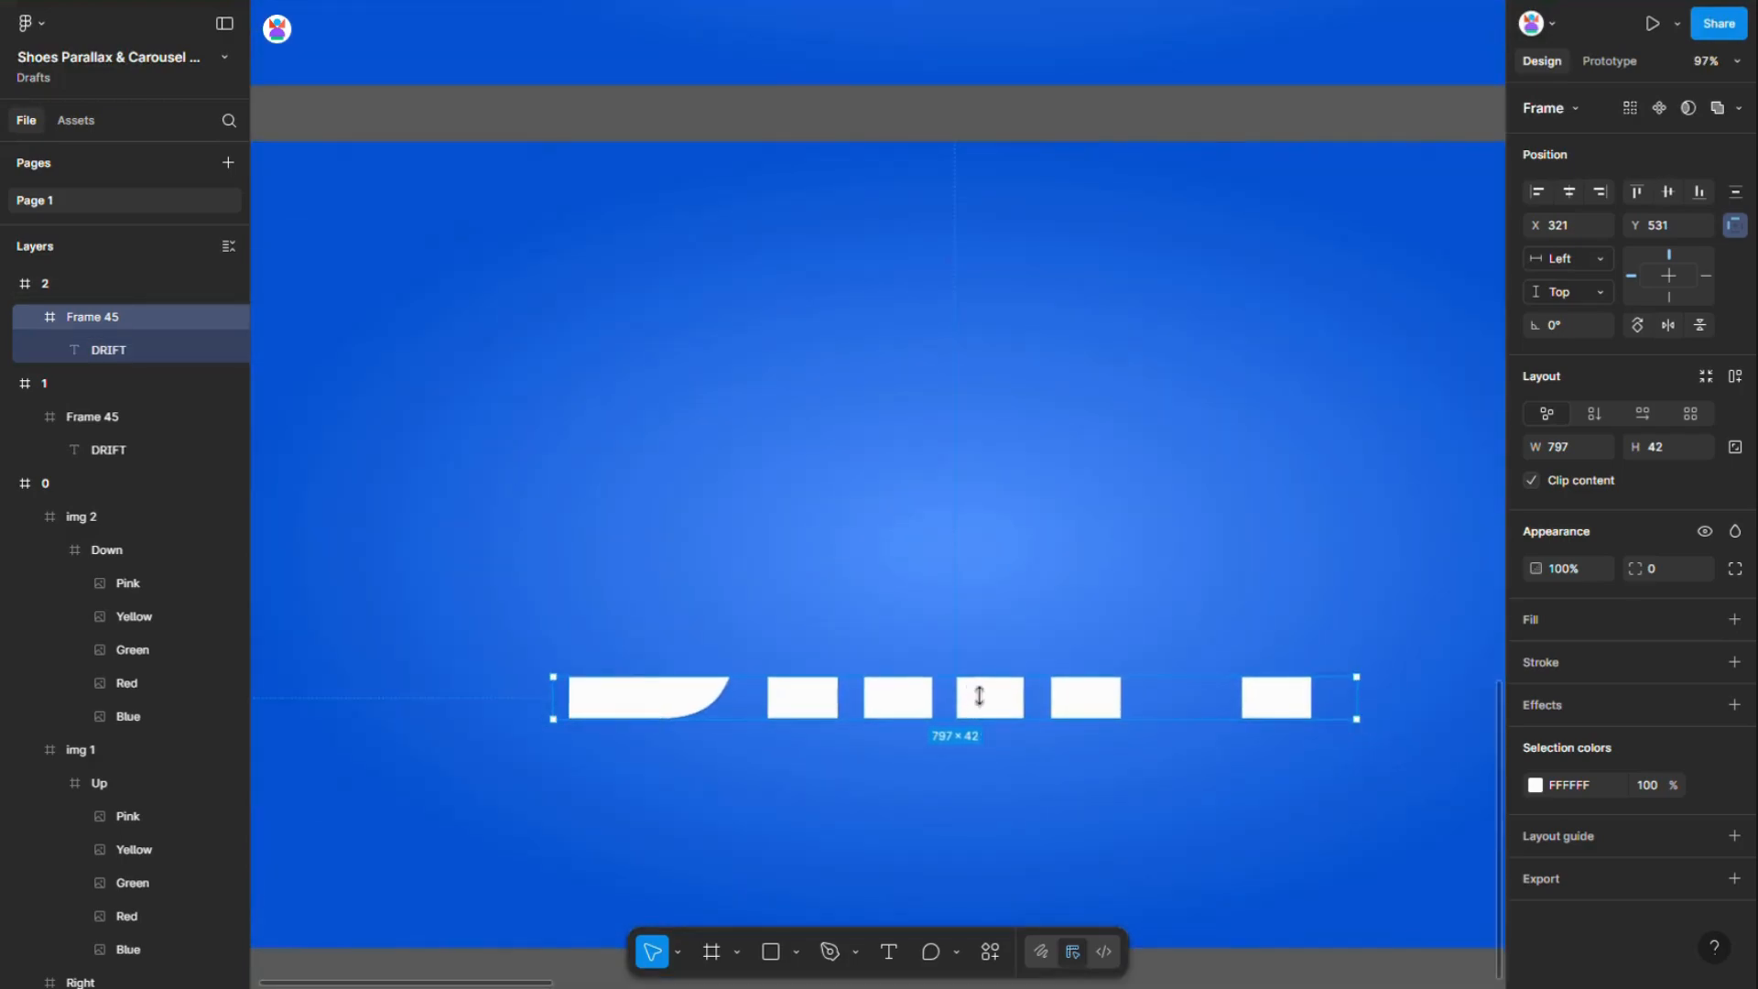
pyautogui.moveTo(976, 678); pyautogui.dragTo(976, 373)
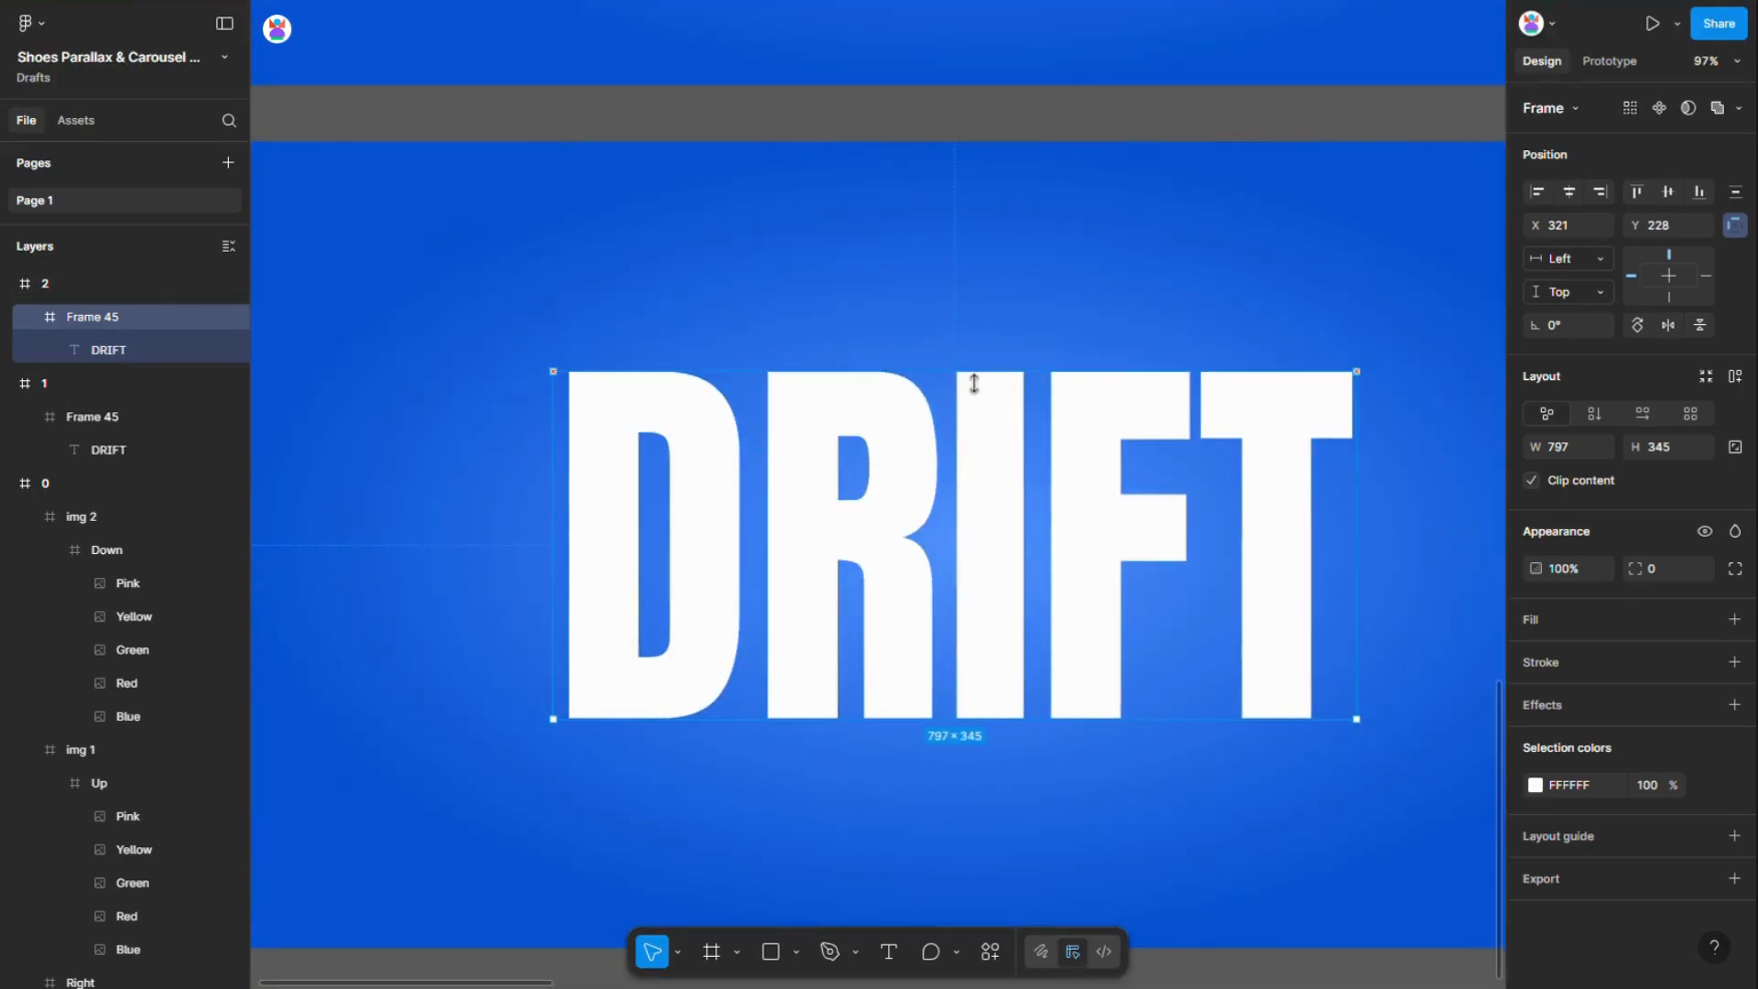
pyautogui.scroll(-10, 730, 675)
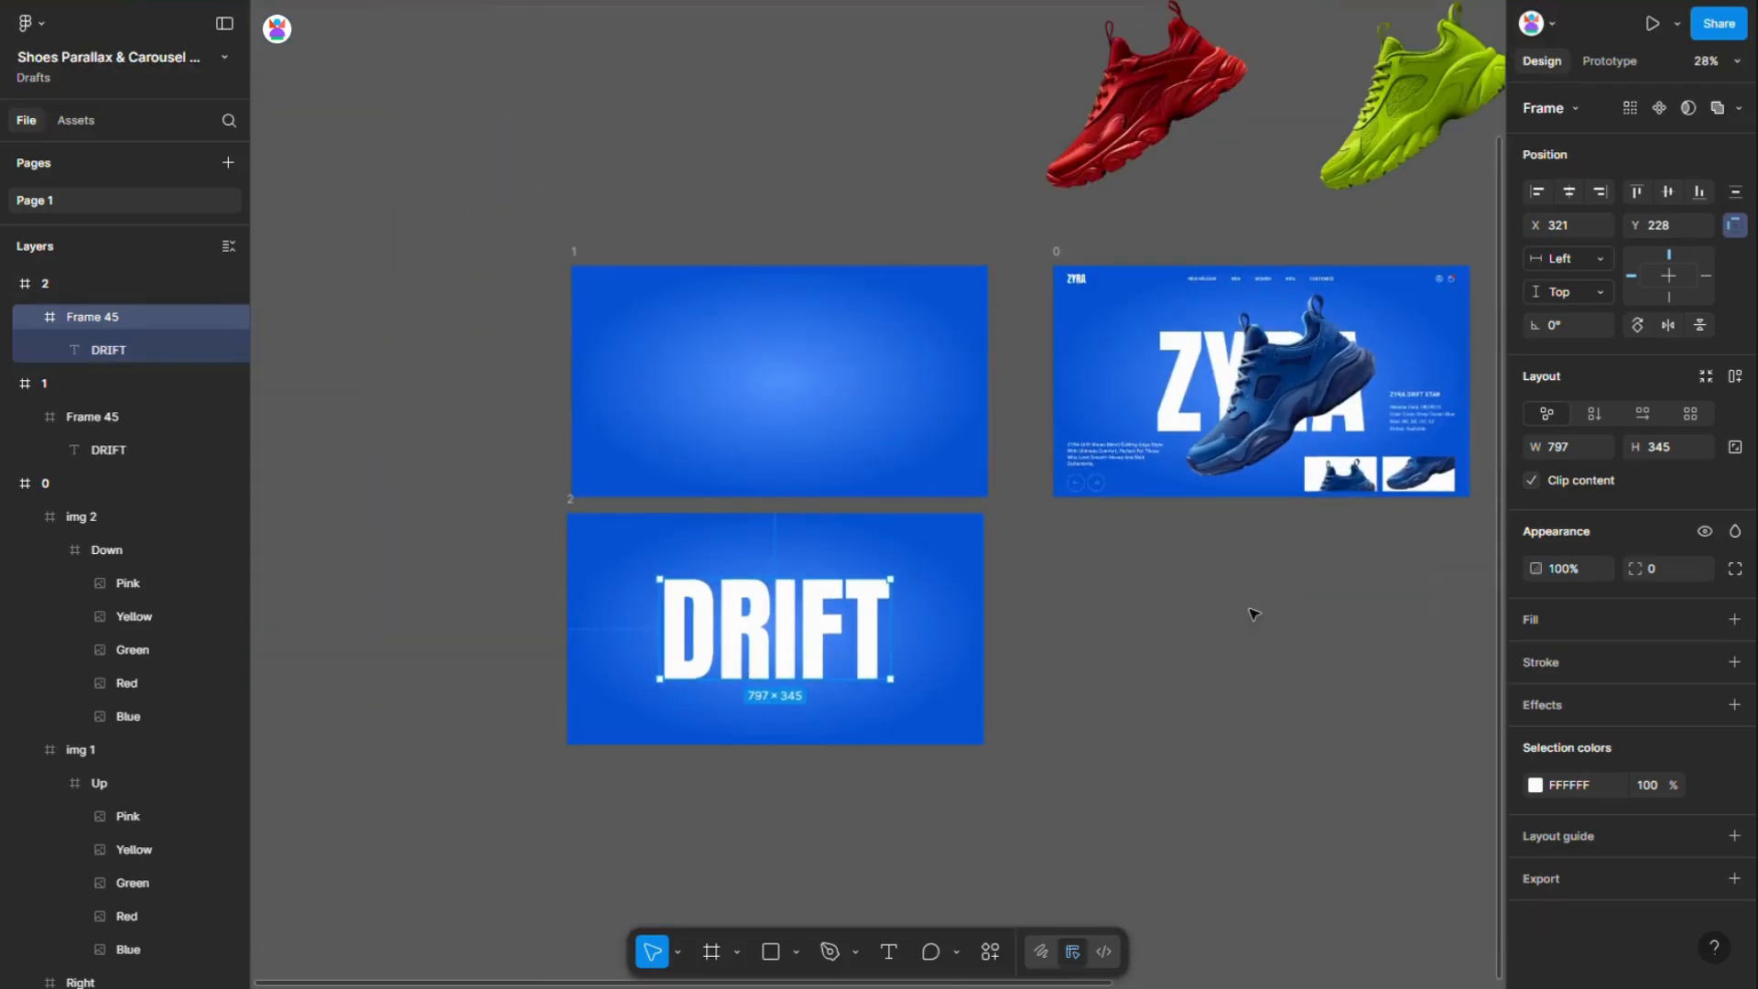
# Move the Blue shoe out of frame 0 onto the empty canvas and set its rotation to 90°
pyautogui.click(1253, 614)
pyautogui.click(1272, 435)
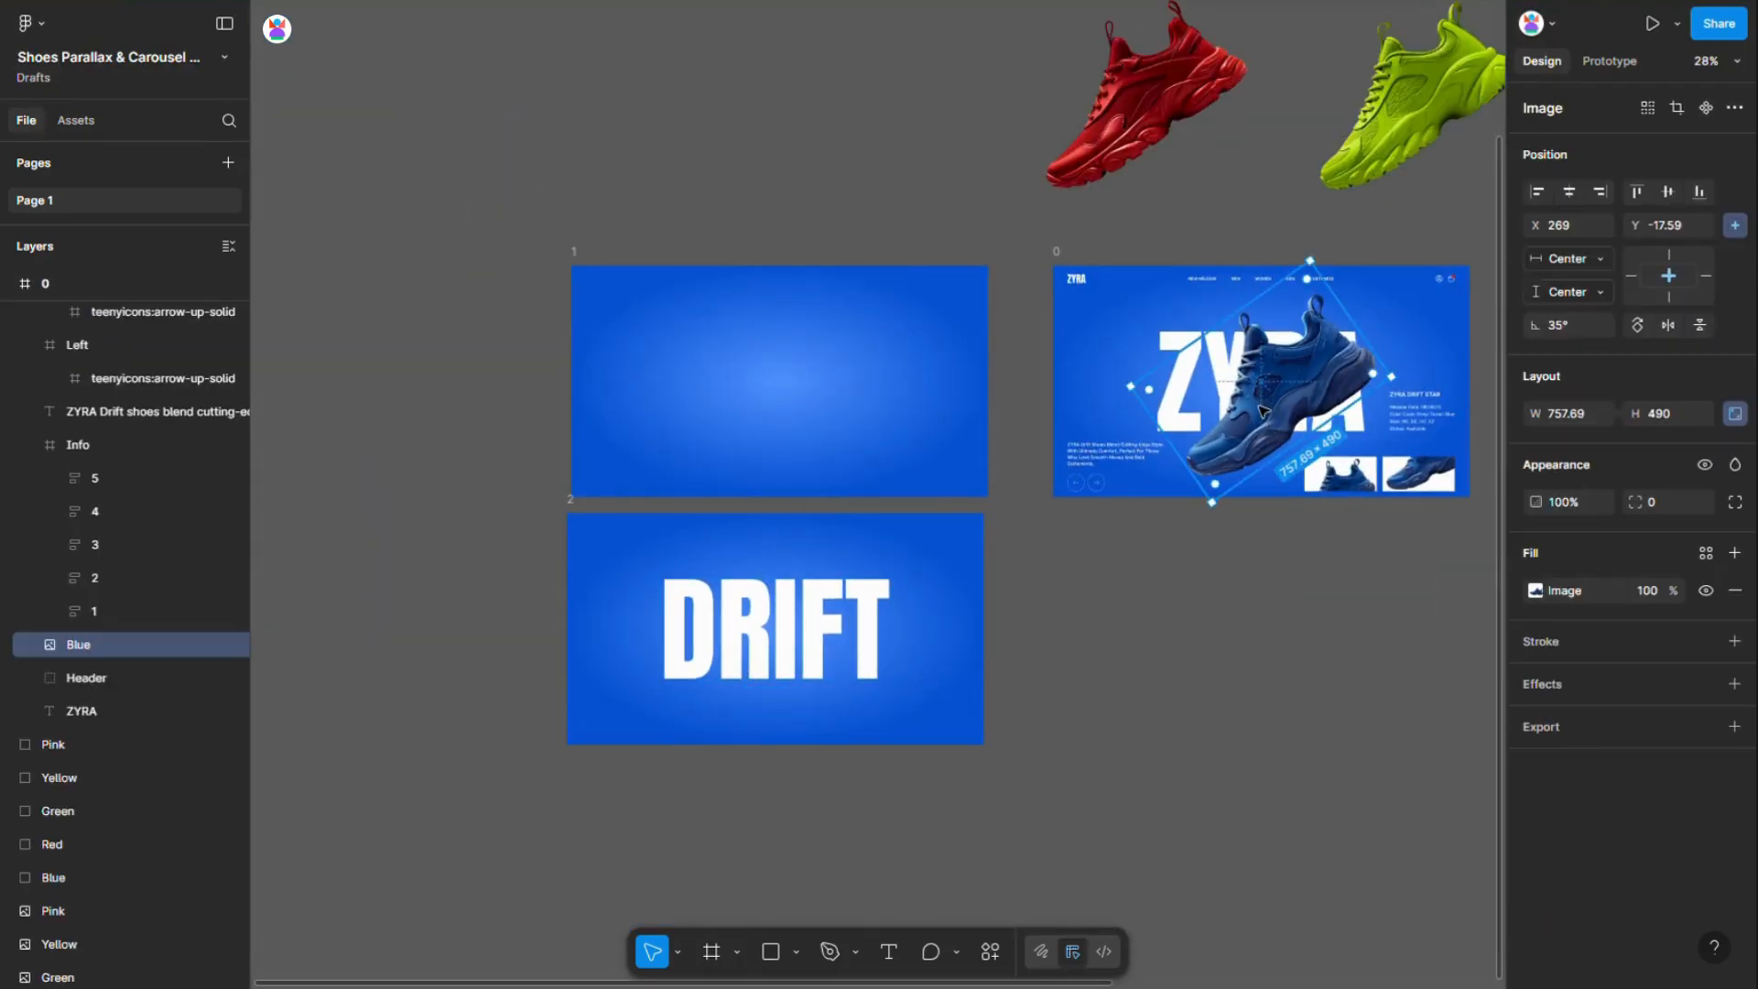
pyautogui.moveTo(1269, 423); pyautogui.dragTo(1108, 768)
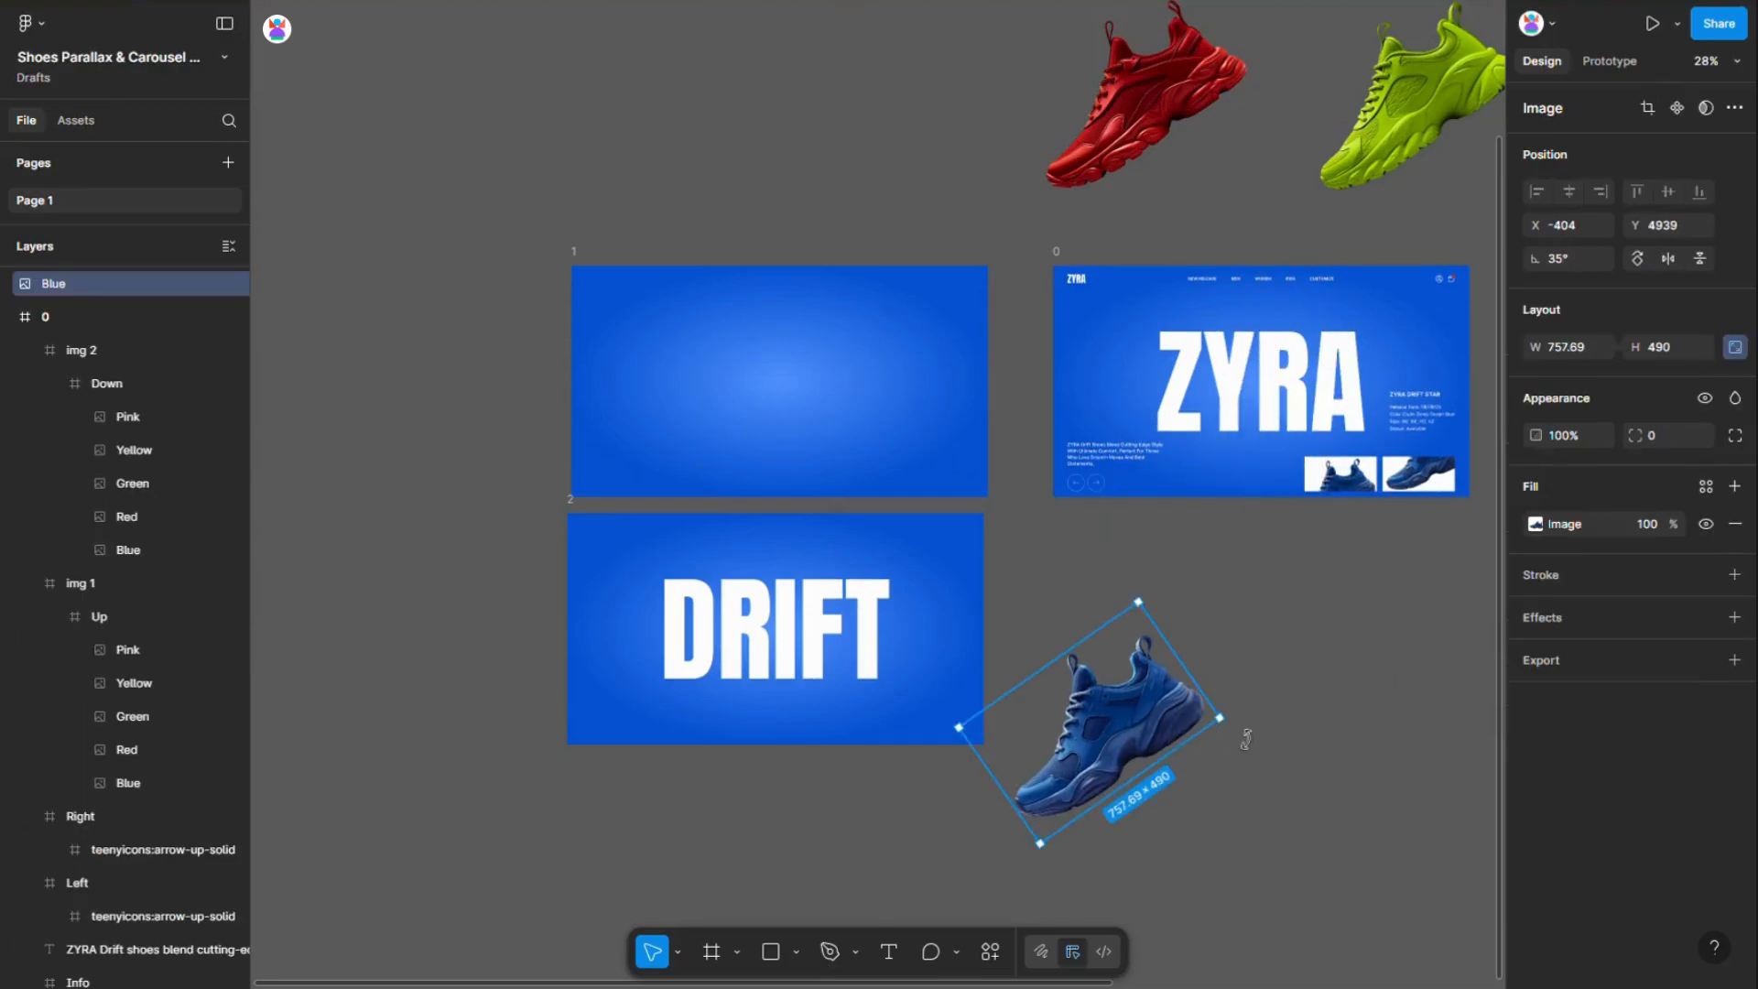
pyautogui.moveTo(1245, 739); pyautogui.dragTo(1197, 612)
pyautogui.click(1191, 616)
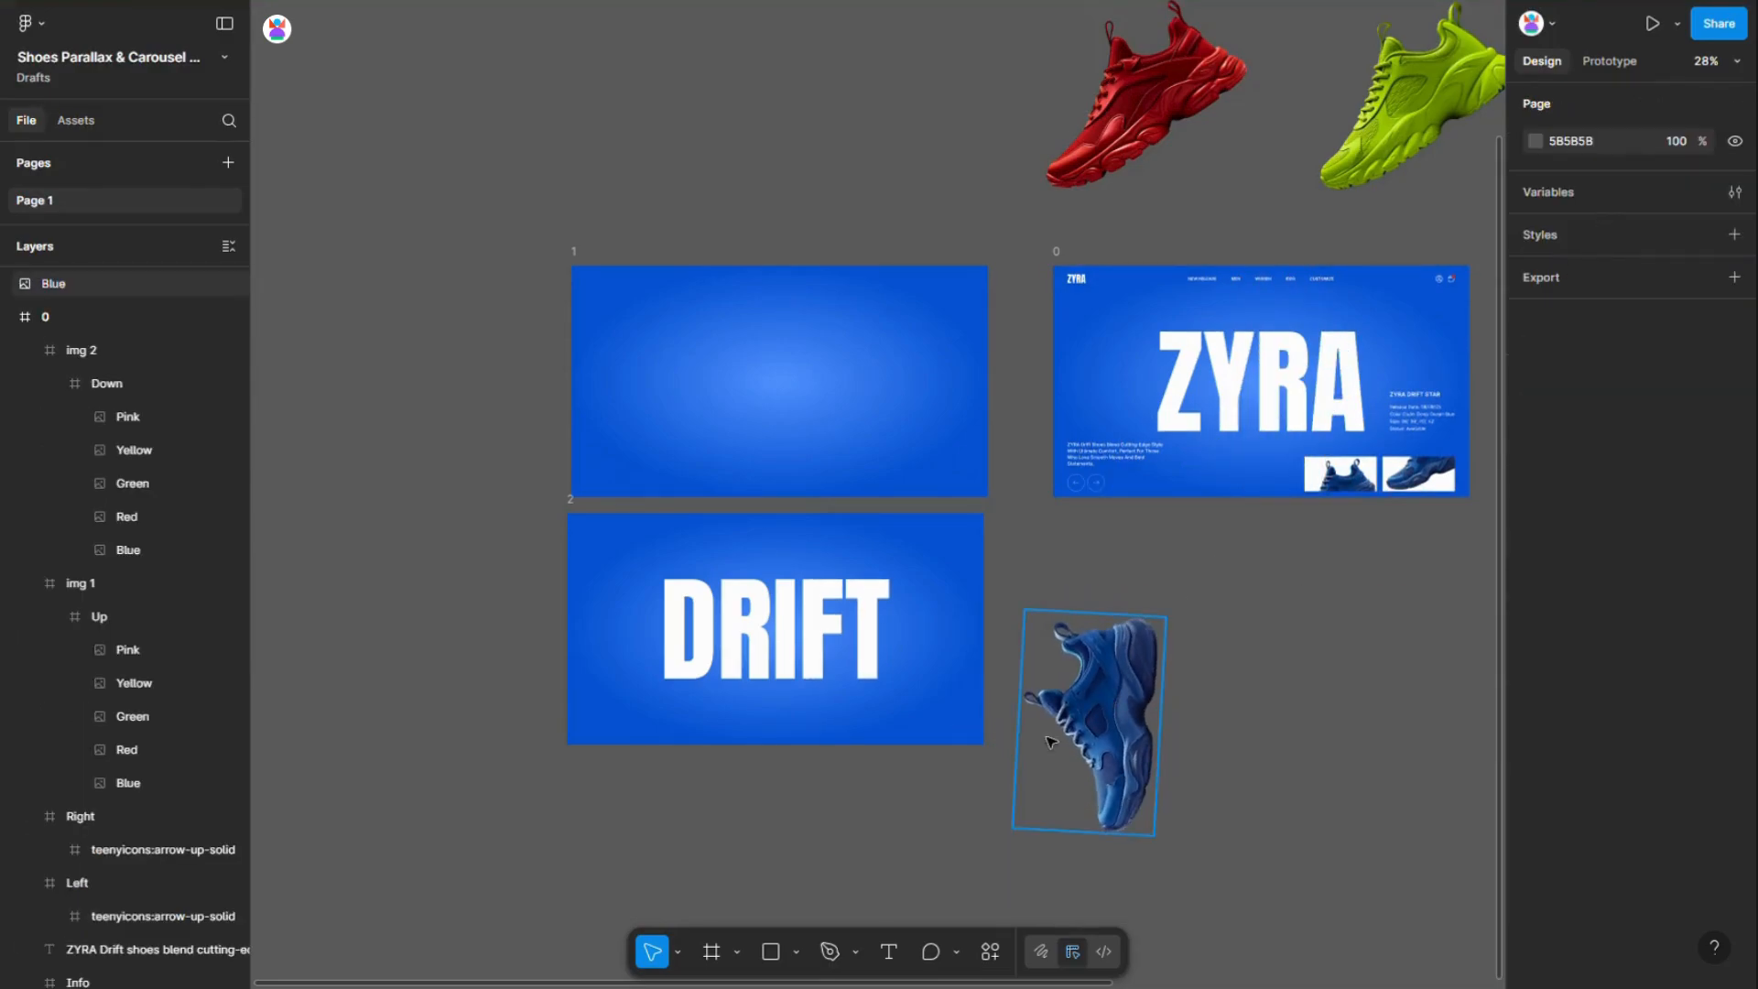
pyautogui.click(1050, 742)
pyautogui.write('90')
pyautogui.press('Return')
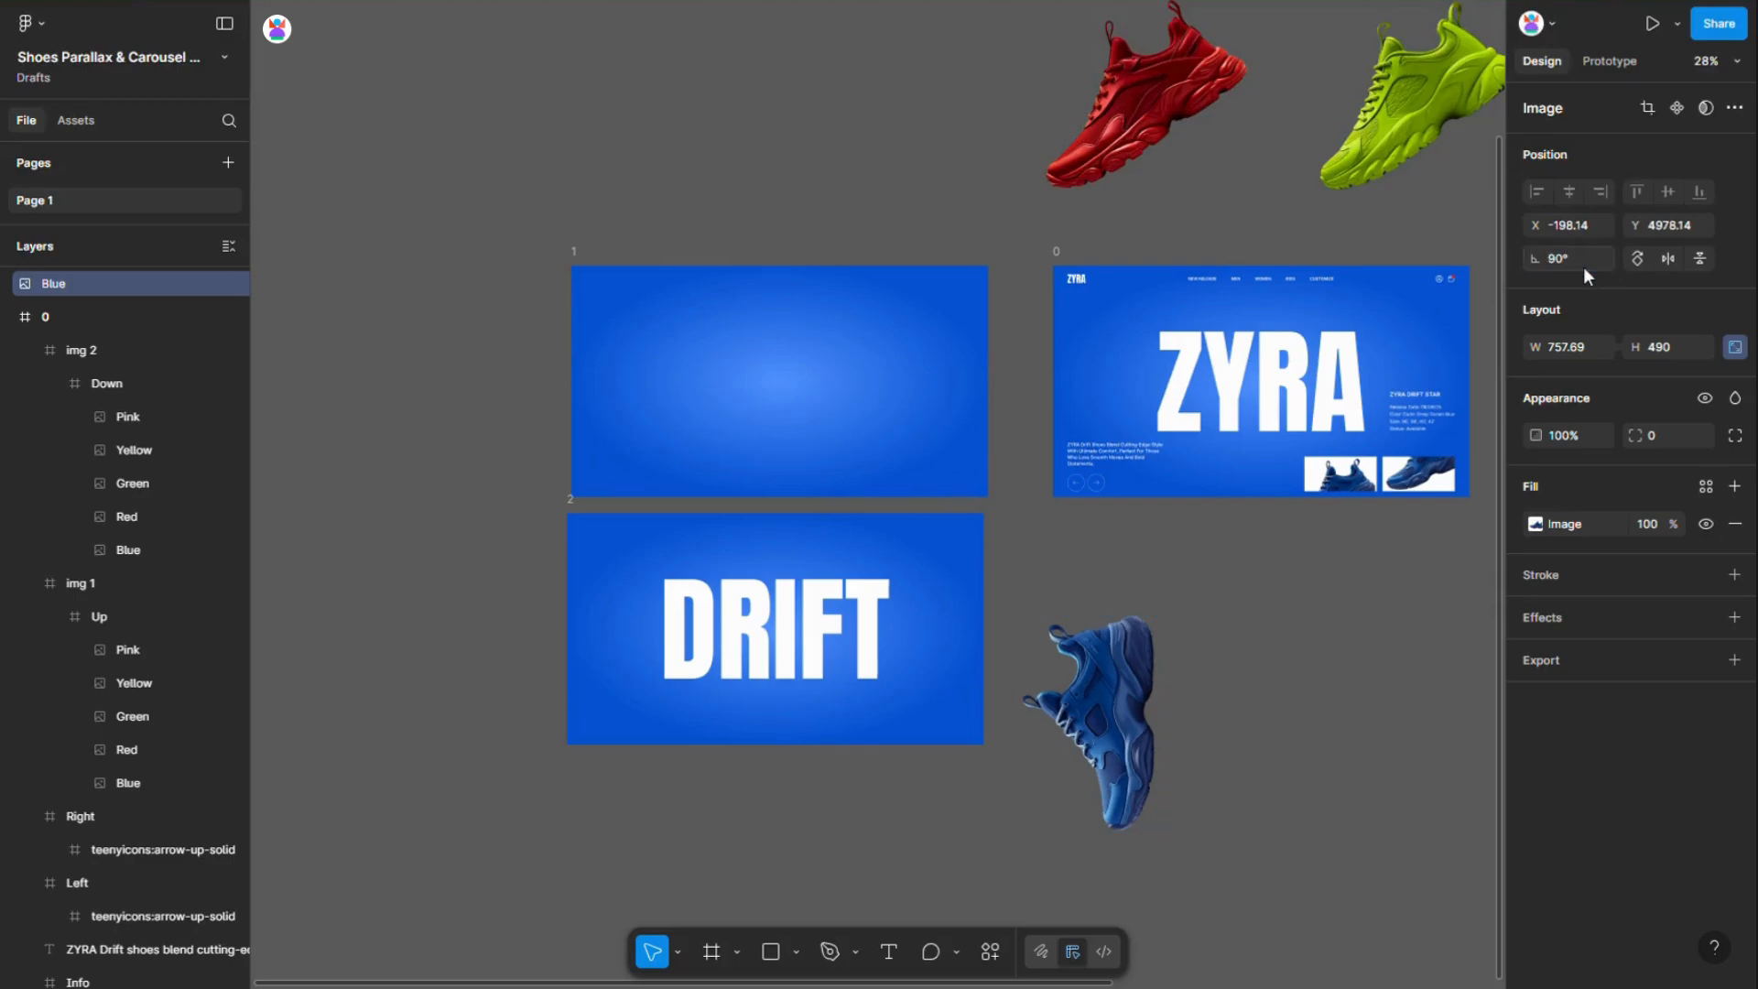
# Place the Blue shoe inside frame 2 and shift it up beyond the frame's top edge to X 365, Y -750
pyautogui.moveTo(1112, 677); pyautogui.dragTo(783, 577)
pyautogui.click(1569, 191)
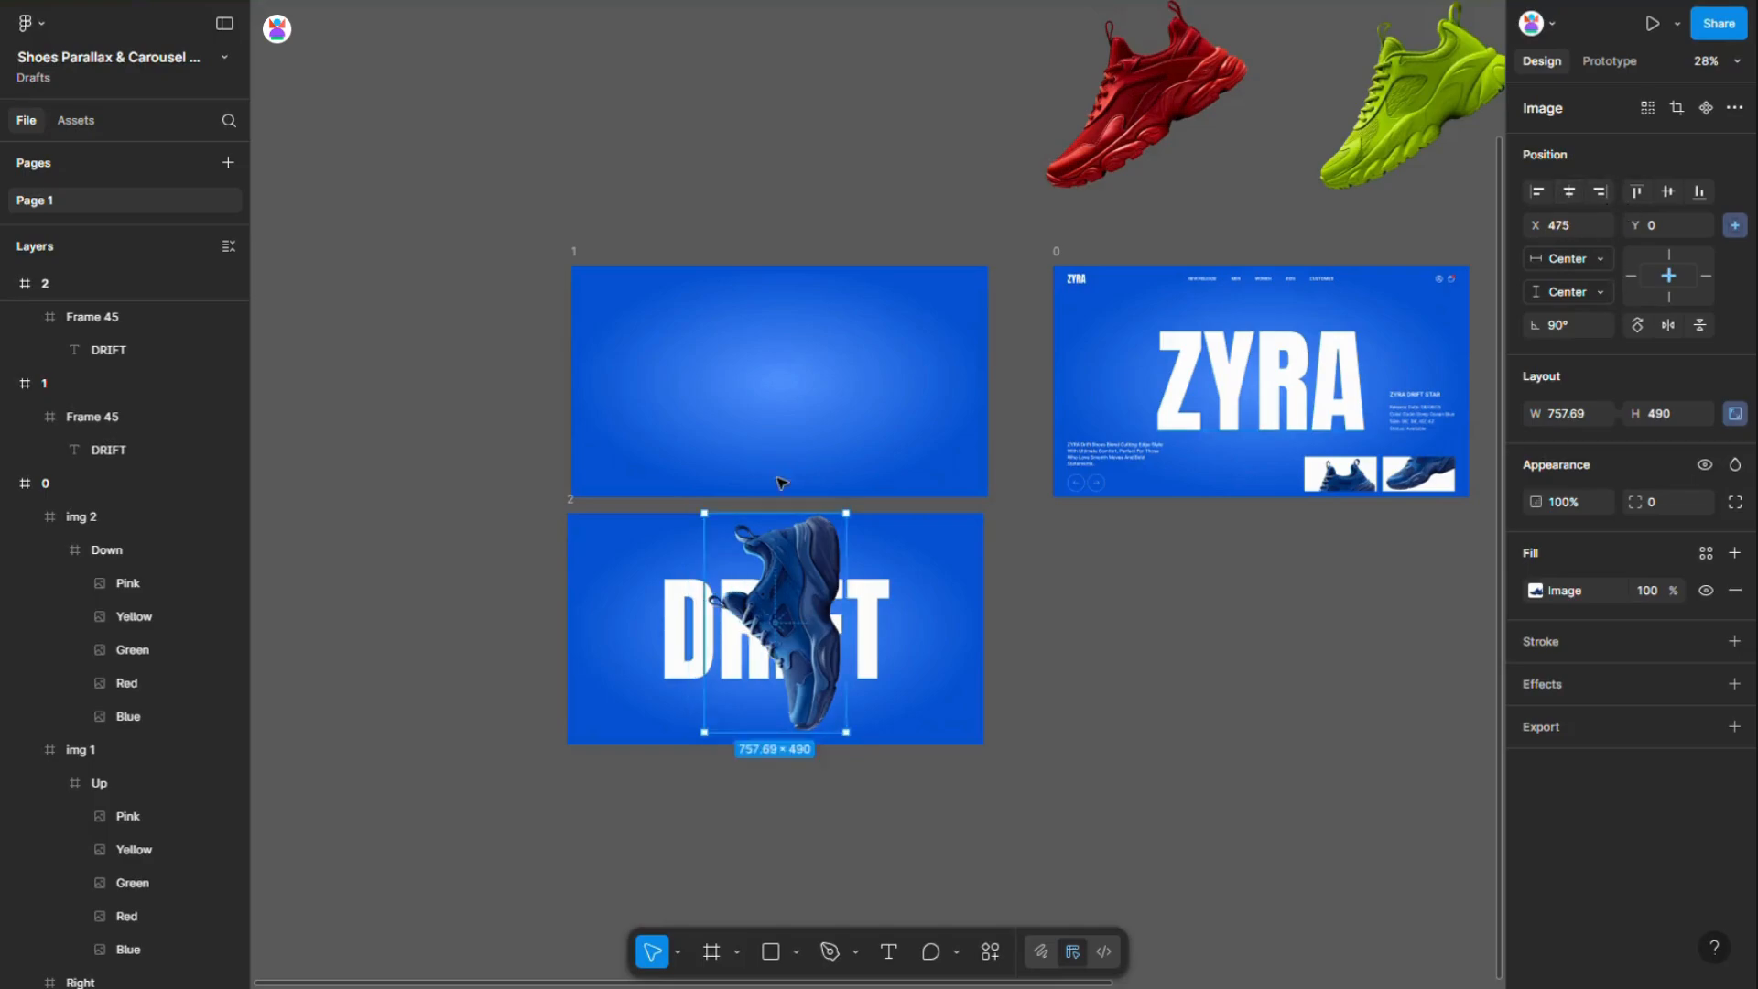
pyautogui.scroll(3, 659, 586)
pyautogui.hotkey('shift', 'Up')
pyautogui.hotkey('shift', 'Up')
pyautogui.hotkey('shift', 'Up')
pyautogui.hotkey('shift', 'Up')
pyautogui.hotkey('shift', 'Up')
pyautogui.hotkey('shift', 'Up')
pyautogui.hotkey('shift', 'Up')
pyautogui.hotkey('shift', 'Up')
pyautogui.hotkey('shift', 'Up')
pyautogui.hotkey('shift', 'Up')
pyautogui.hotkey('shift', 'Up')
pyautogui.hotkey('shift', 'Up')
pyautogui.hotkey('shift', 'Up')
pyautogui.hotkey('shift', 'Up')
pyautogui.hotkey('shift', 'Up')
pyautogui.hotkey('shift', 'Up')
pyautogui.hotkey('shift', 'Up')
pyautogui.hotkey('shift', 'Up')
pyautogui.hotkey('shift', 'Up')
pyautogui.hotkey('shift', 'Up')
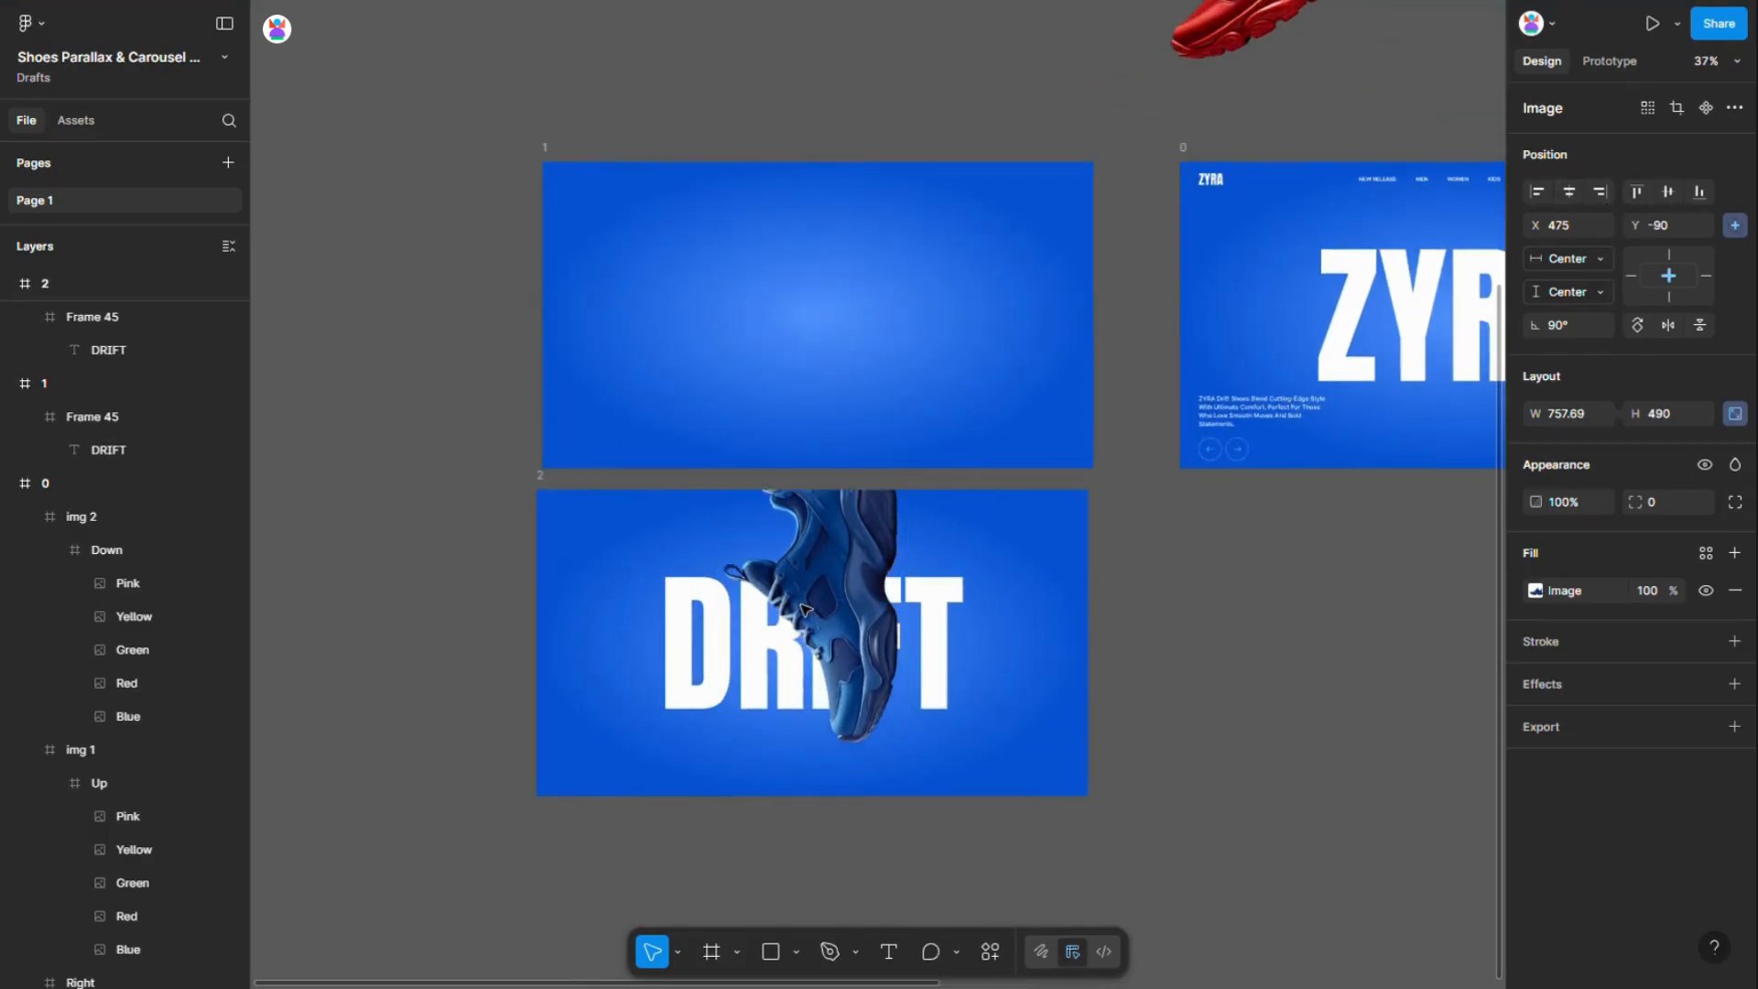
pyautogui.hotkey('shift', 'Up')
pyautogui.hotkey('shift', 'Up')
pyautogui.hotkey('shift', 'Up')
pyautogui.hotkey('shift', 'Up')
pyautogui.hotkey('shift', 'Up')
pyautogui.hotkey('shift', 'Up')
pyautogui.hotkey('shift', 'Up')
pyautogui.hotkey('shift', 'Up')
pyautogui.hotkey('shift', 'Up')
pyautogui.hotkey('shift', 'Up')
pyautogui.hotkey('shift', 'Up')
pyautogui.hotkey('shift', 'Up')
pyautogui.hotkey('shift', 'Up')
pyautogui.hotkey('shift', 'Up')
pyautogui.hotkey('shift', 'Up')
pyautogui.hotkey('shift', 'Up')
pyautogui.hotkey('shift', 'Up')
pyautogui.hotkey('shift', 'Up')
pyautogui.hotkey('shift', 'Up')
pyautogui.hotkey('shift', 'Up')
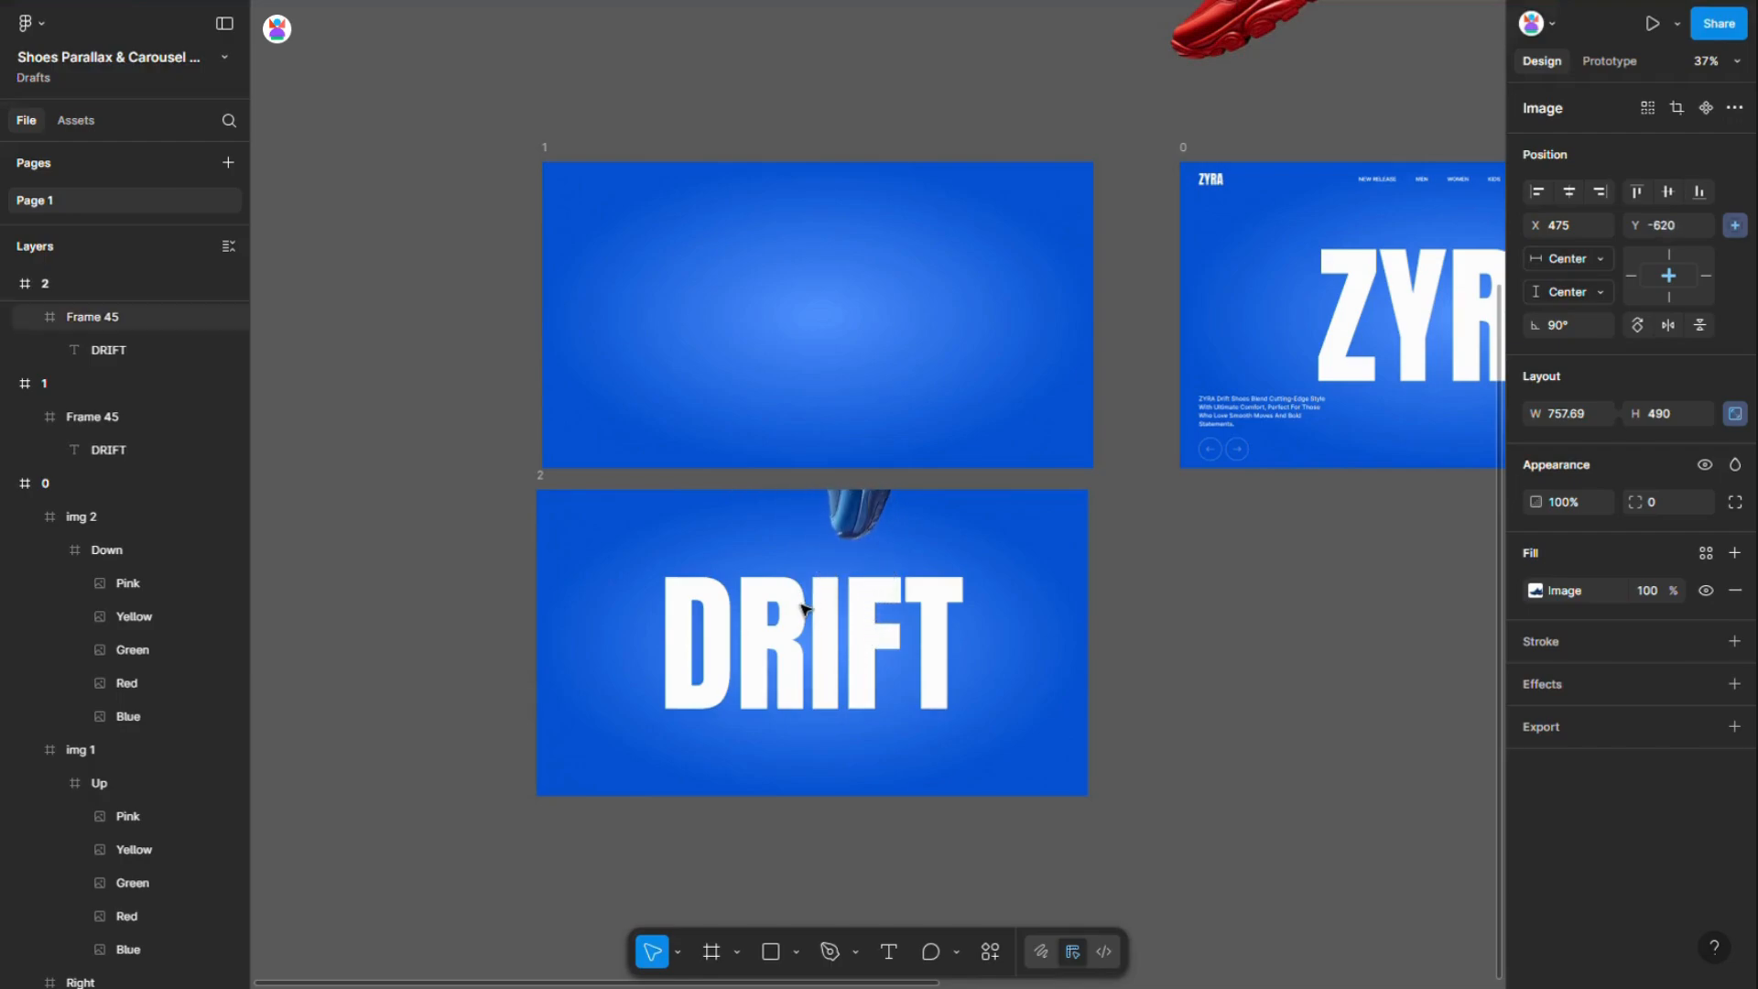
pyautogui.hotkey('shift', 'Left')
pyautogui.hotkey('shift', 'Left')
pyautogui.hotkey('shift', 'Left')
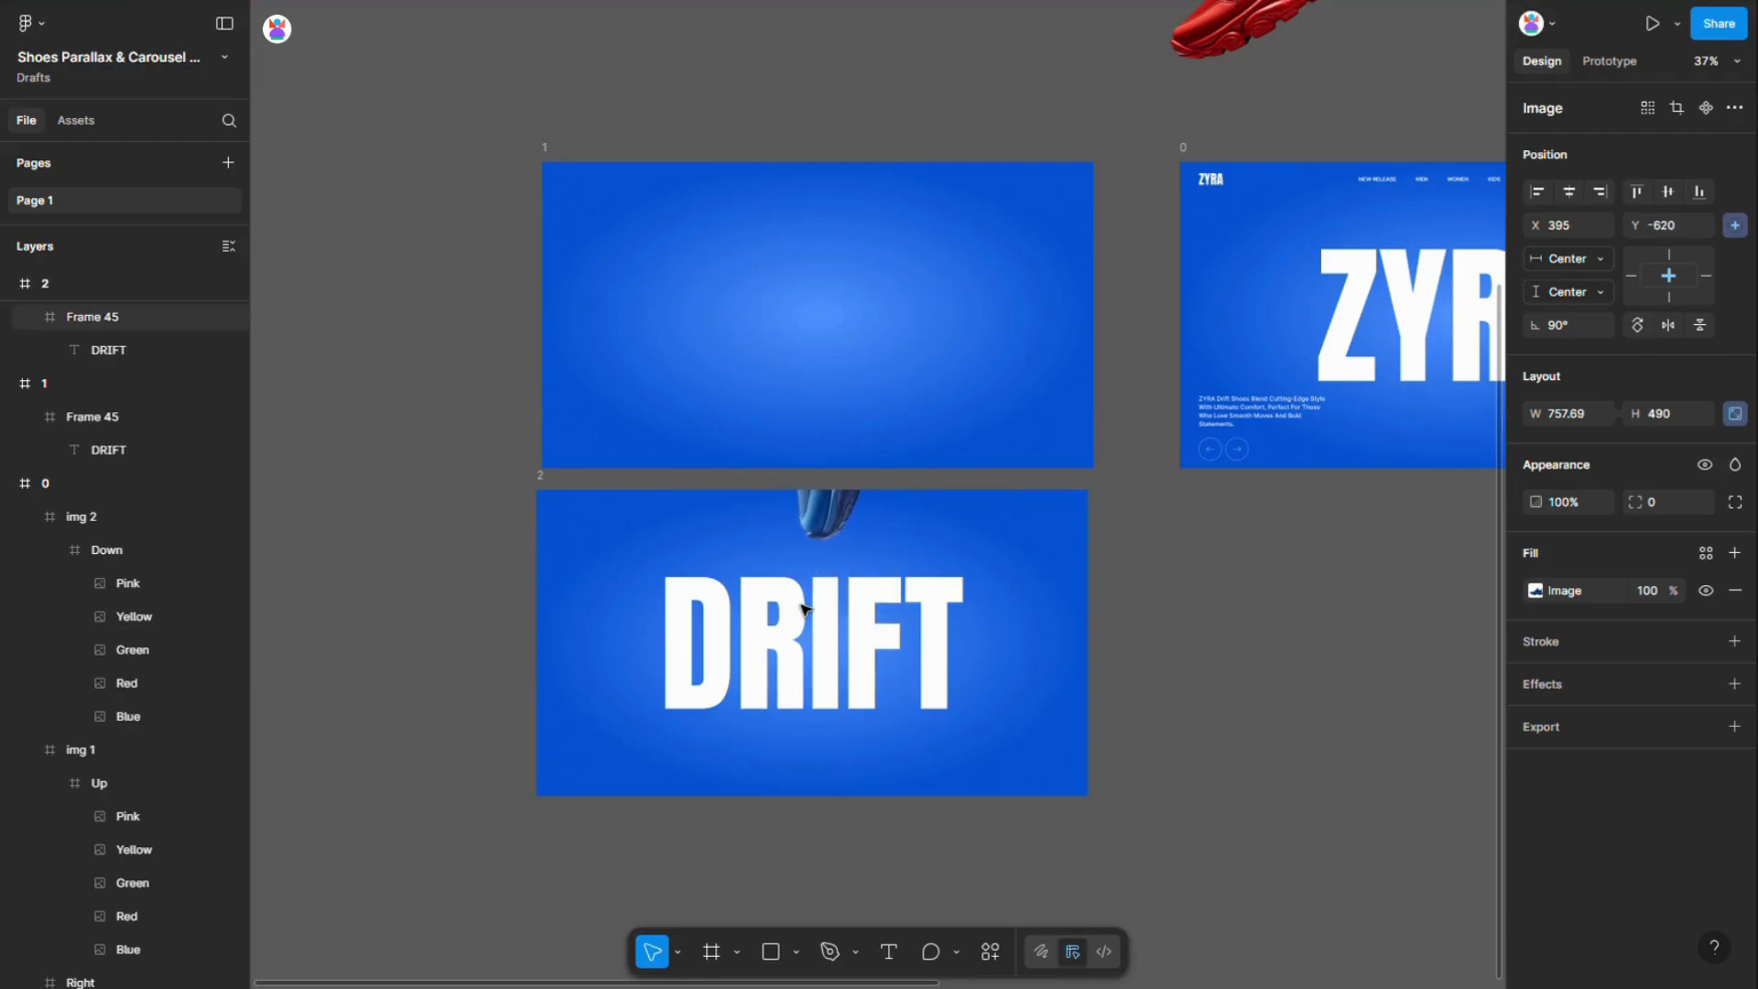
pyautogui.hotkey('shift', 'Left')
pyautogui.hotkey('shift', 'Left')
pyautogui.hotkey('shift', 'Left')
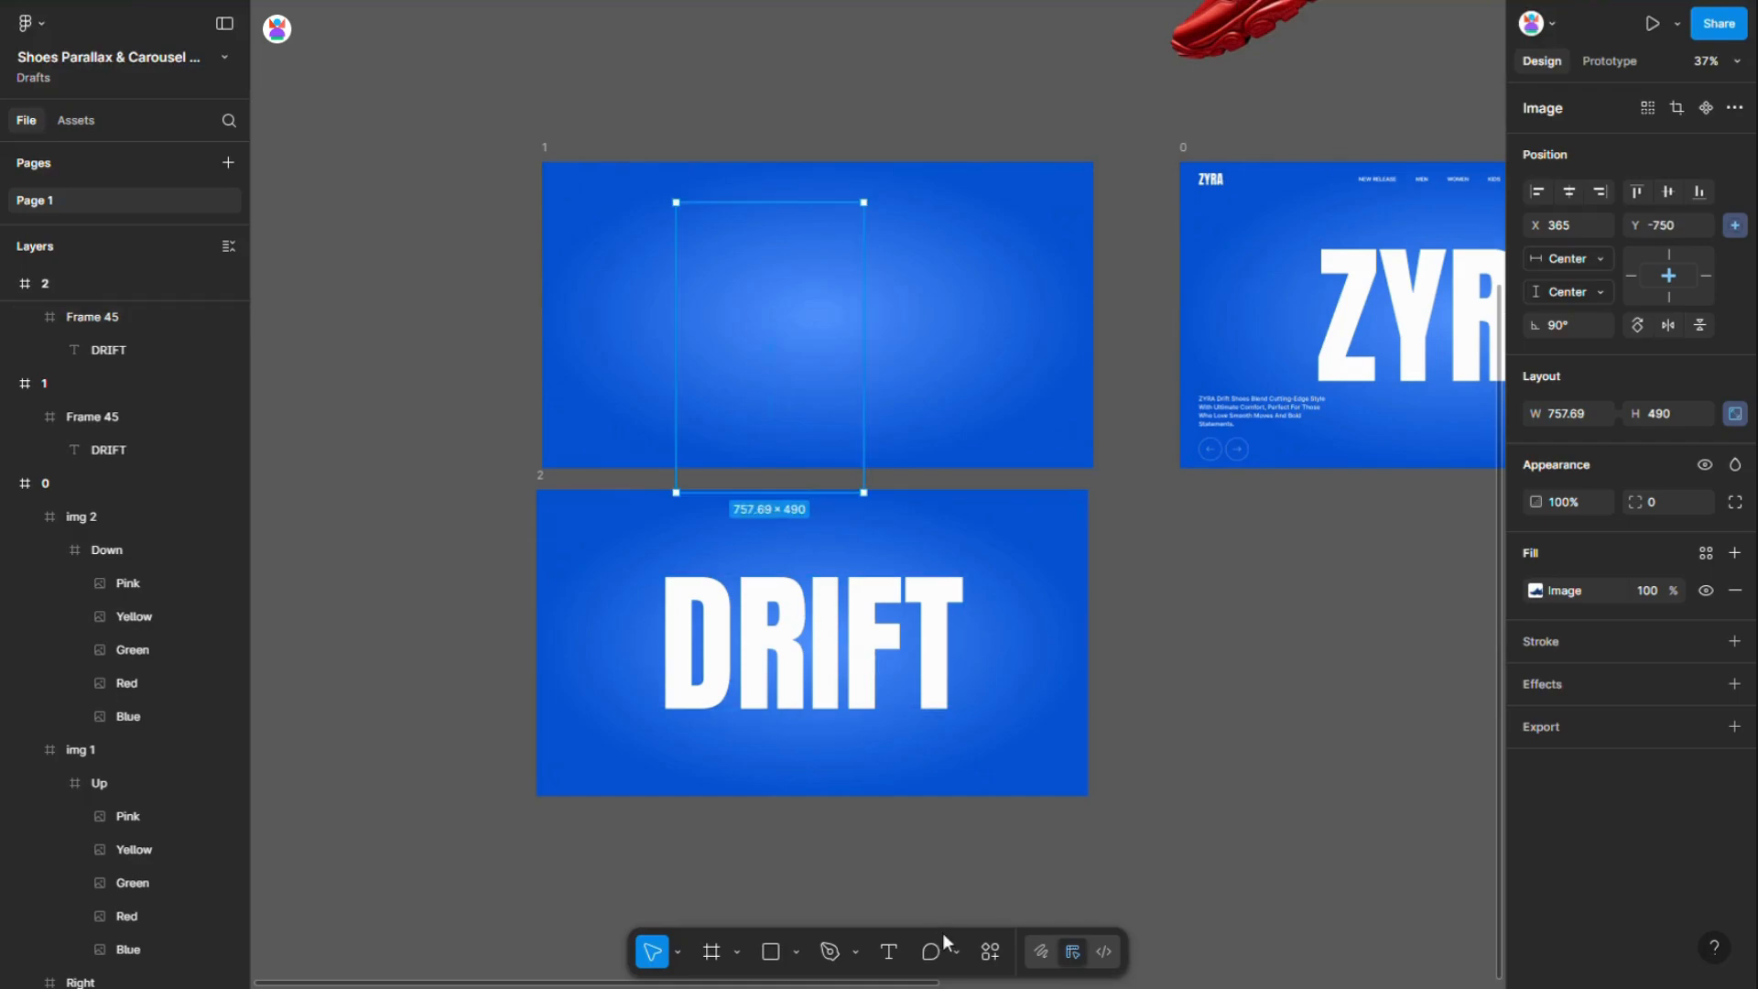
# Duplicate frame 2 and position the copy directly below it at X -1759, Y 5549
pyautogui.scroll(-2, 964, 848)
pyautogui.click(914, 741)
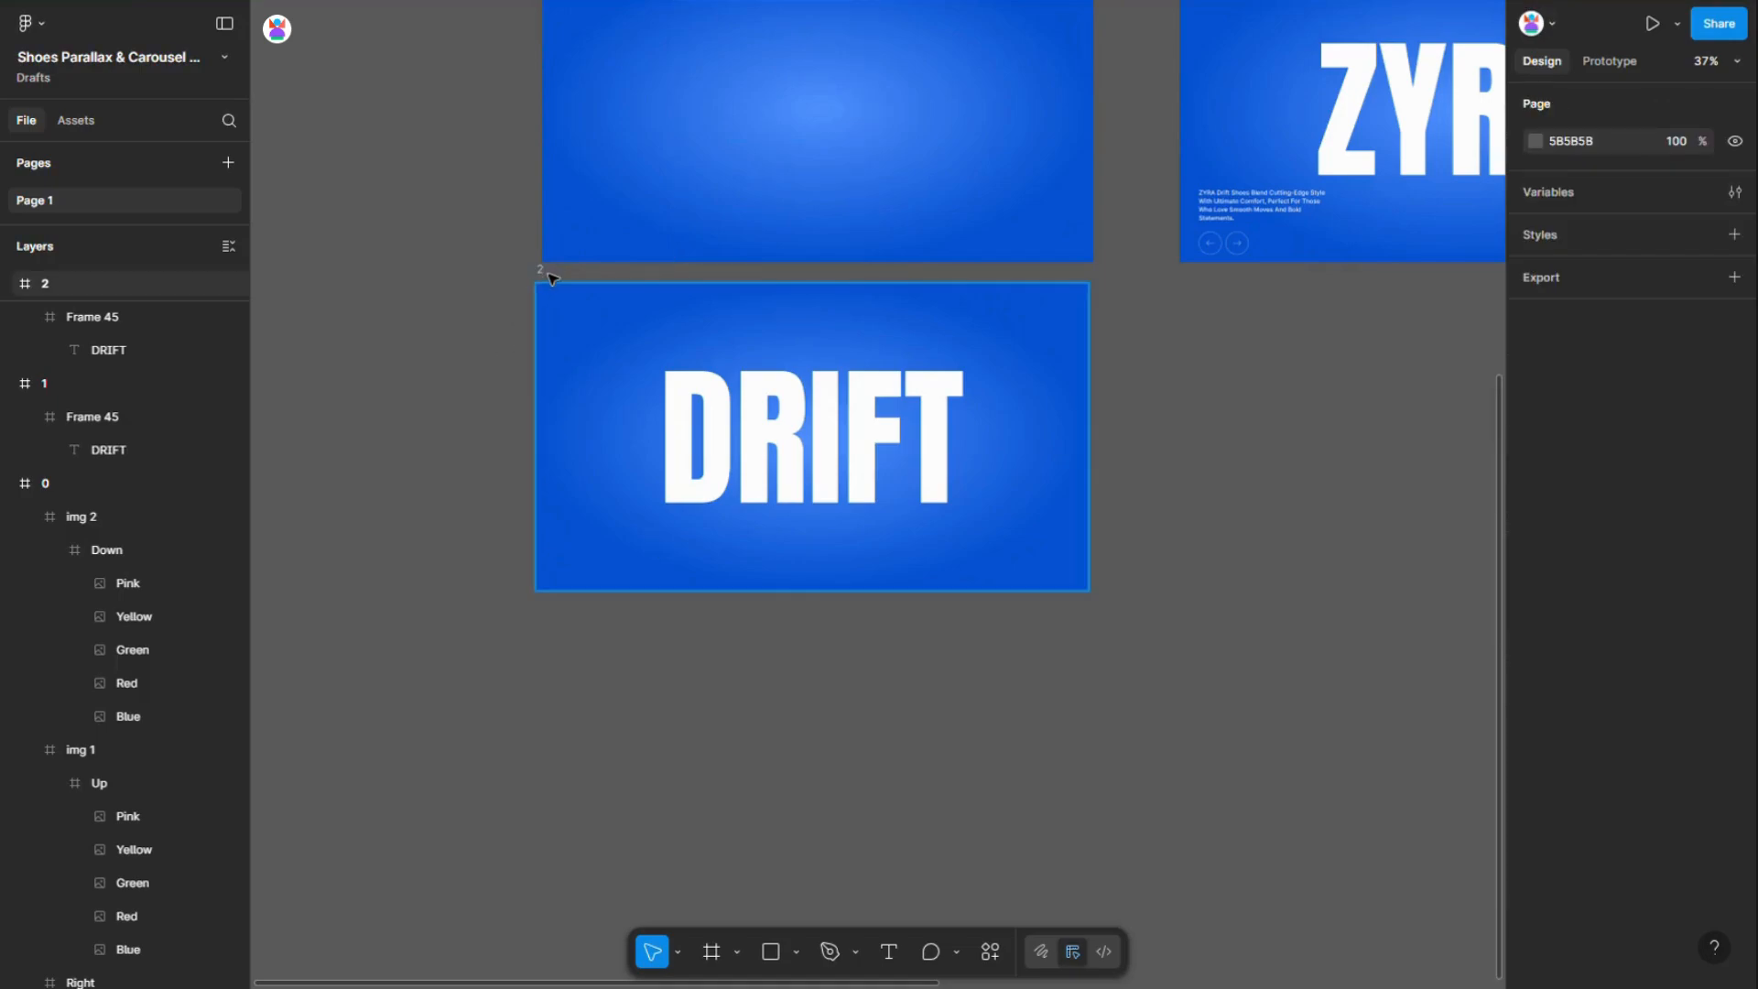
pyautogui.click(545, 275)
pyautogui.hotkey('ctrl', 'd')
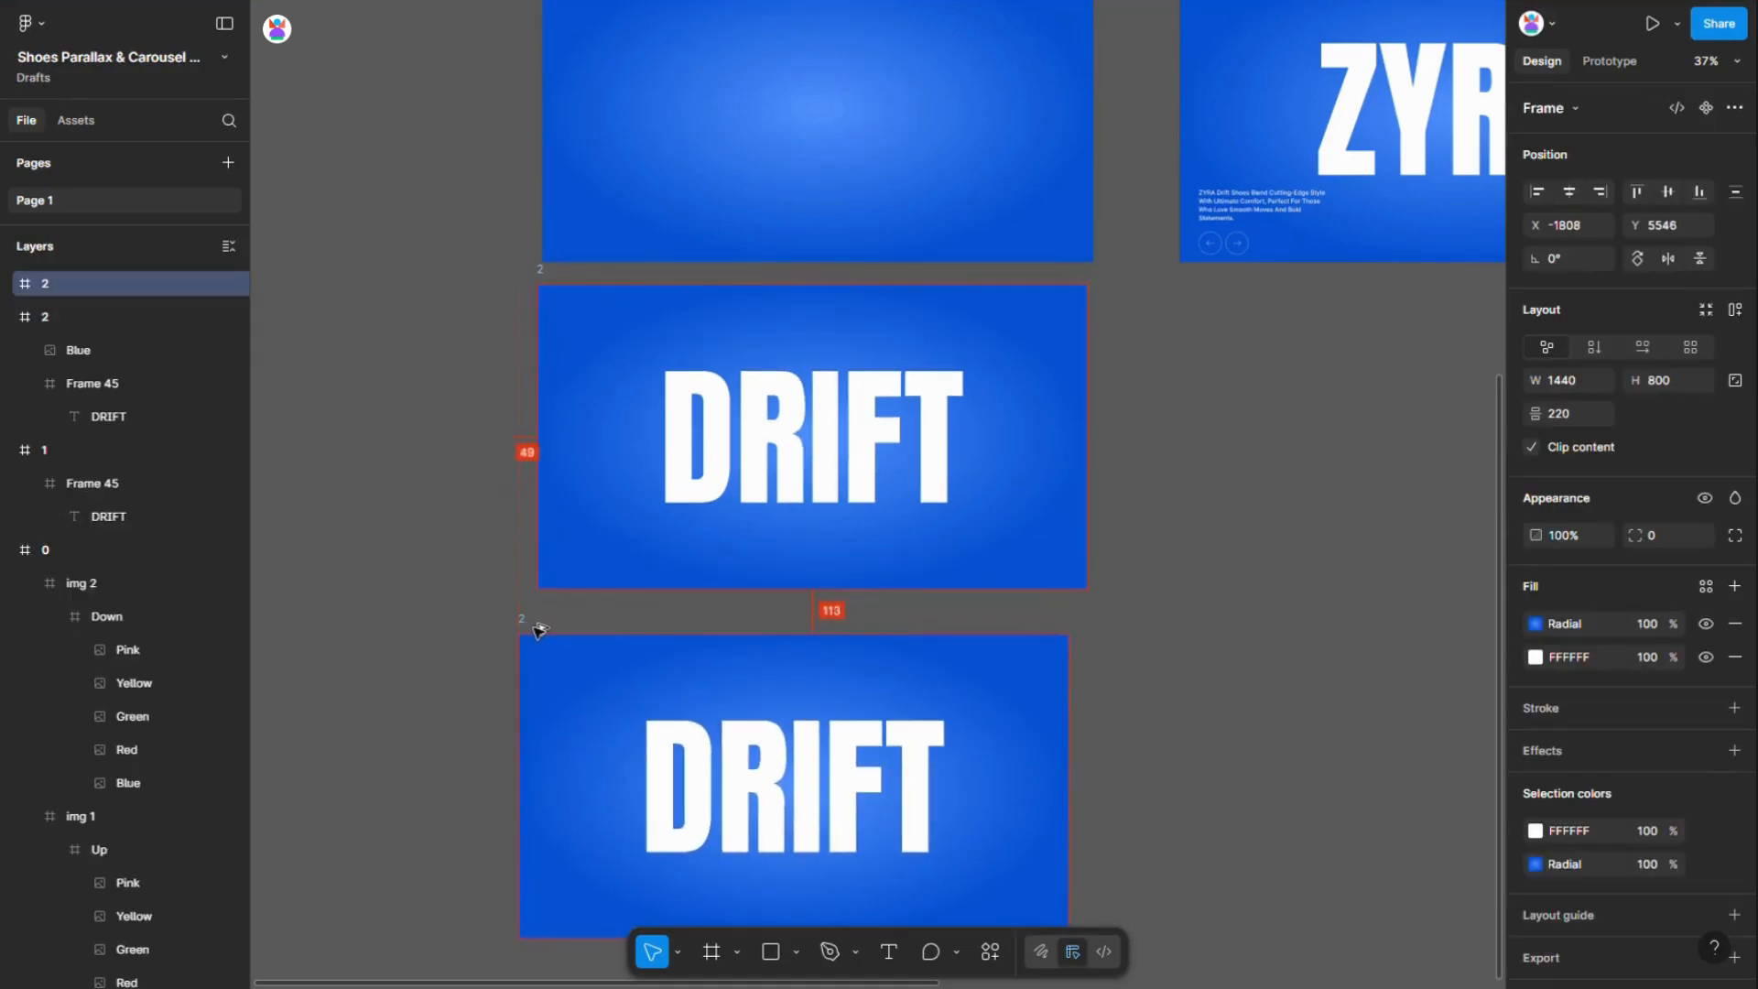
pyautogui.scroll(-2, 671, 783)
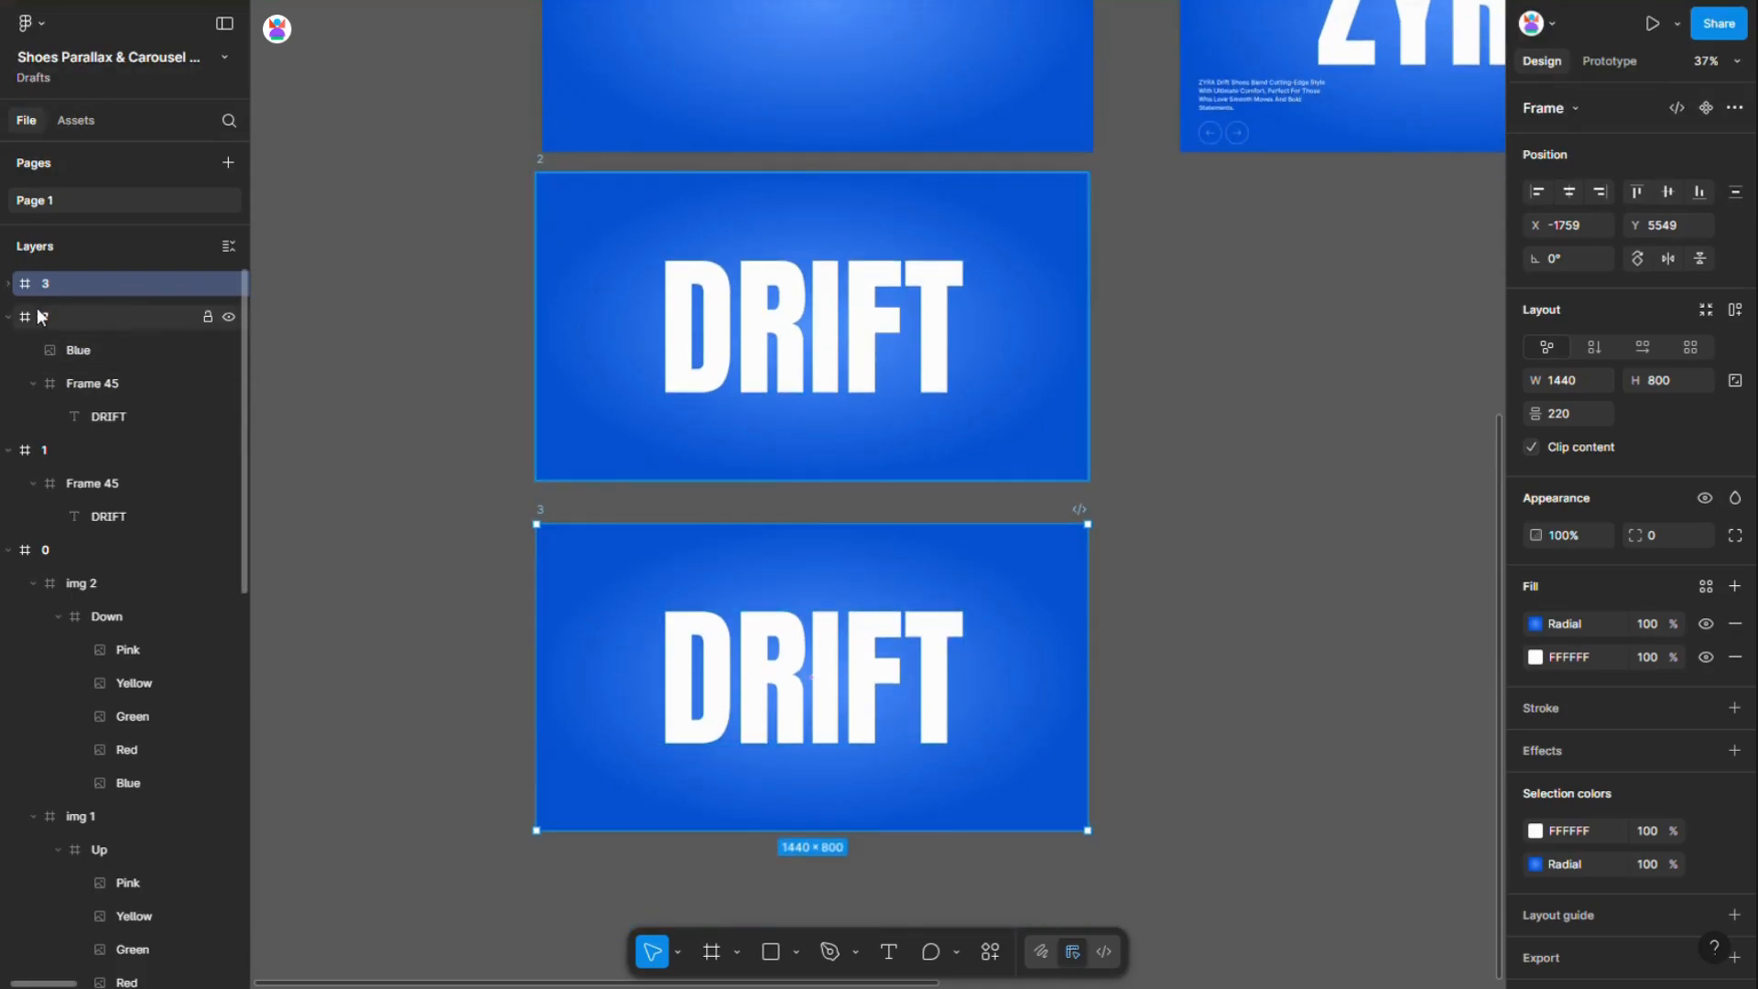
# Select the hidden Blue shoe in frame 3 and move it down over the DRIFT title to X 305, Y -357
pyautogui.click(8, 317)
pyautogui.click(8, 350)
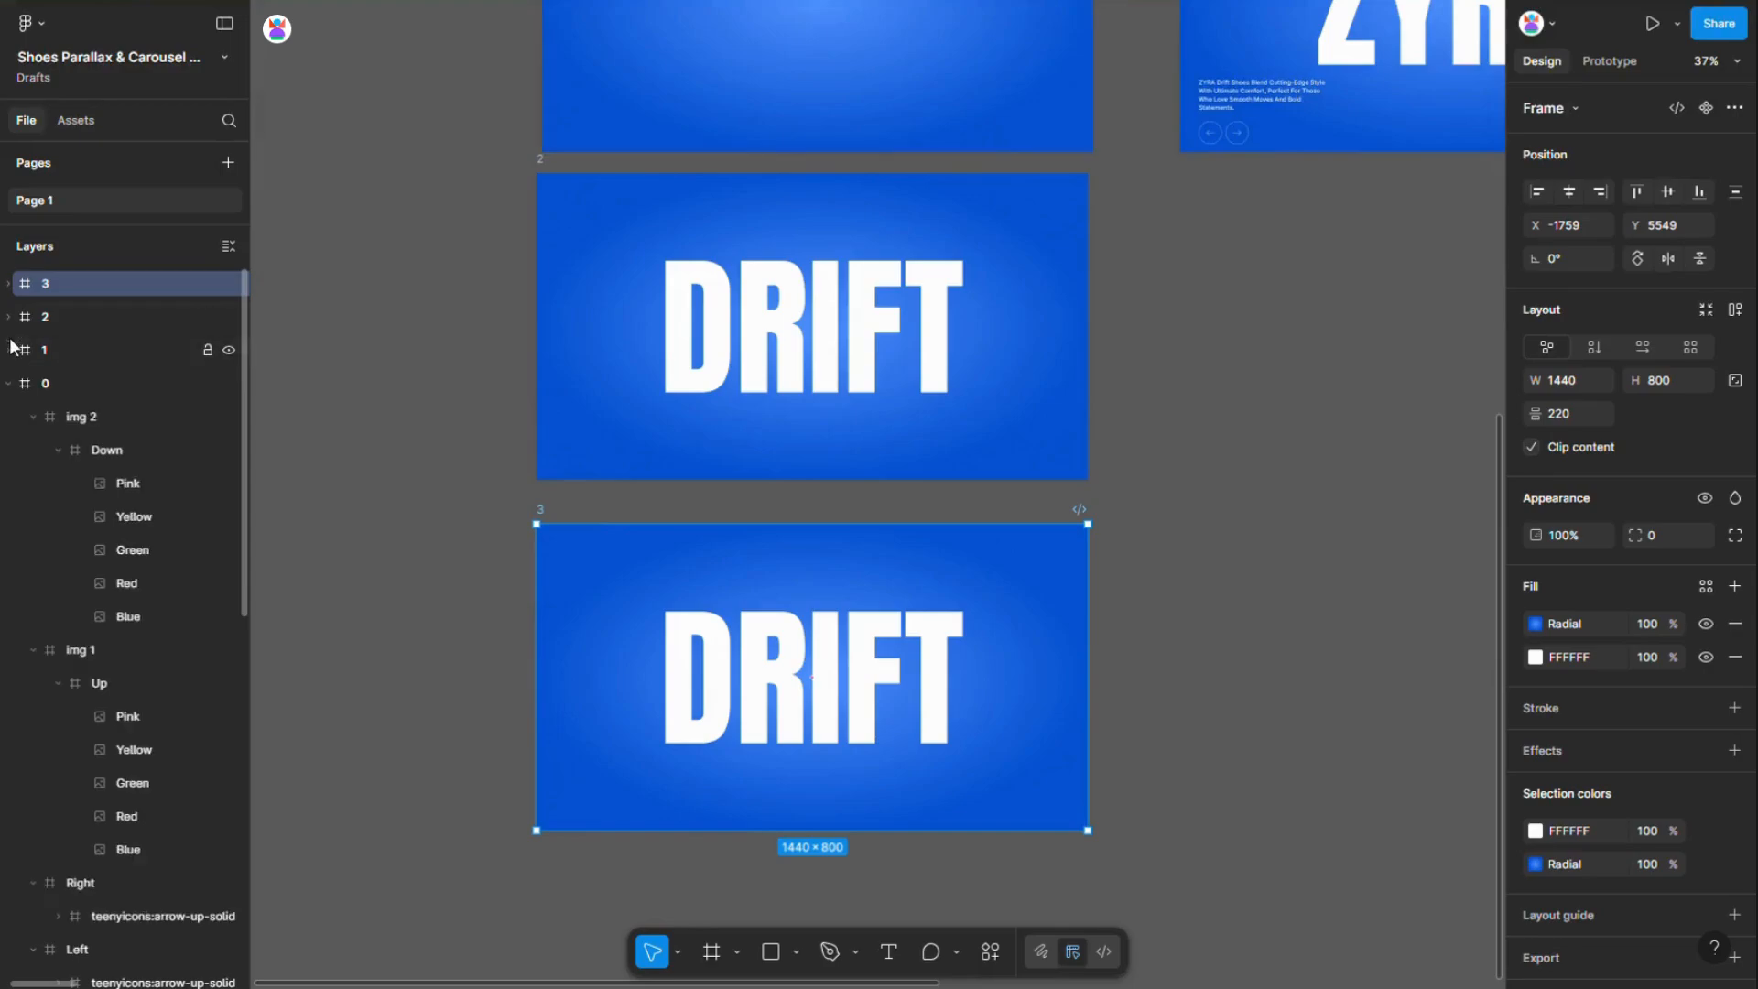
pyautogui.click(8, 284)
pyautogui.click(66, 316)
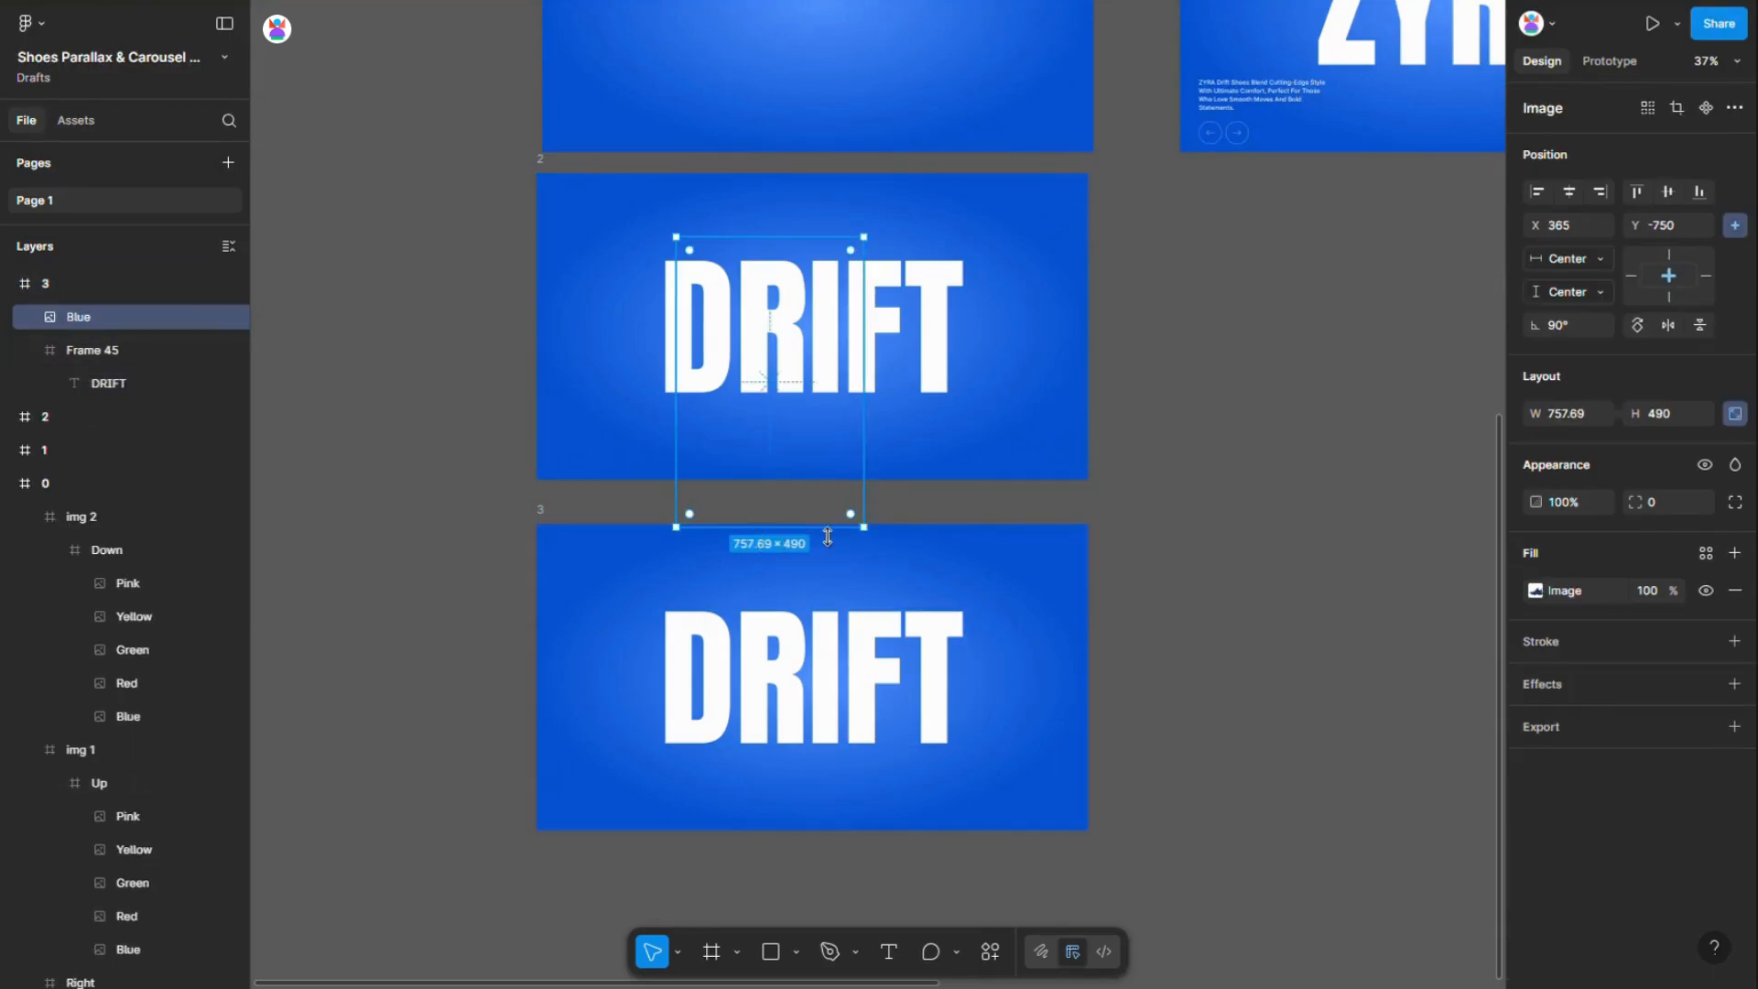
pyautogui.moveTo(818, 521); pyautogui.dragTo(796, 671)
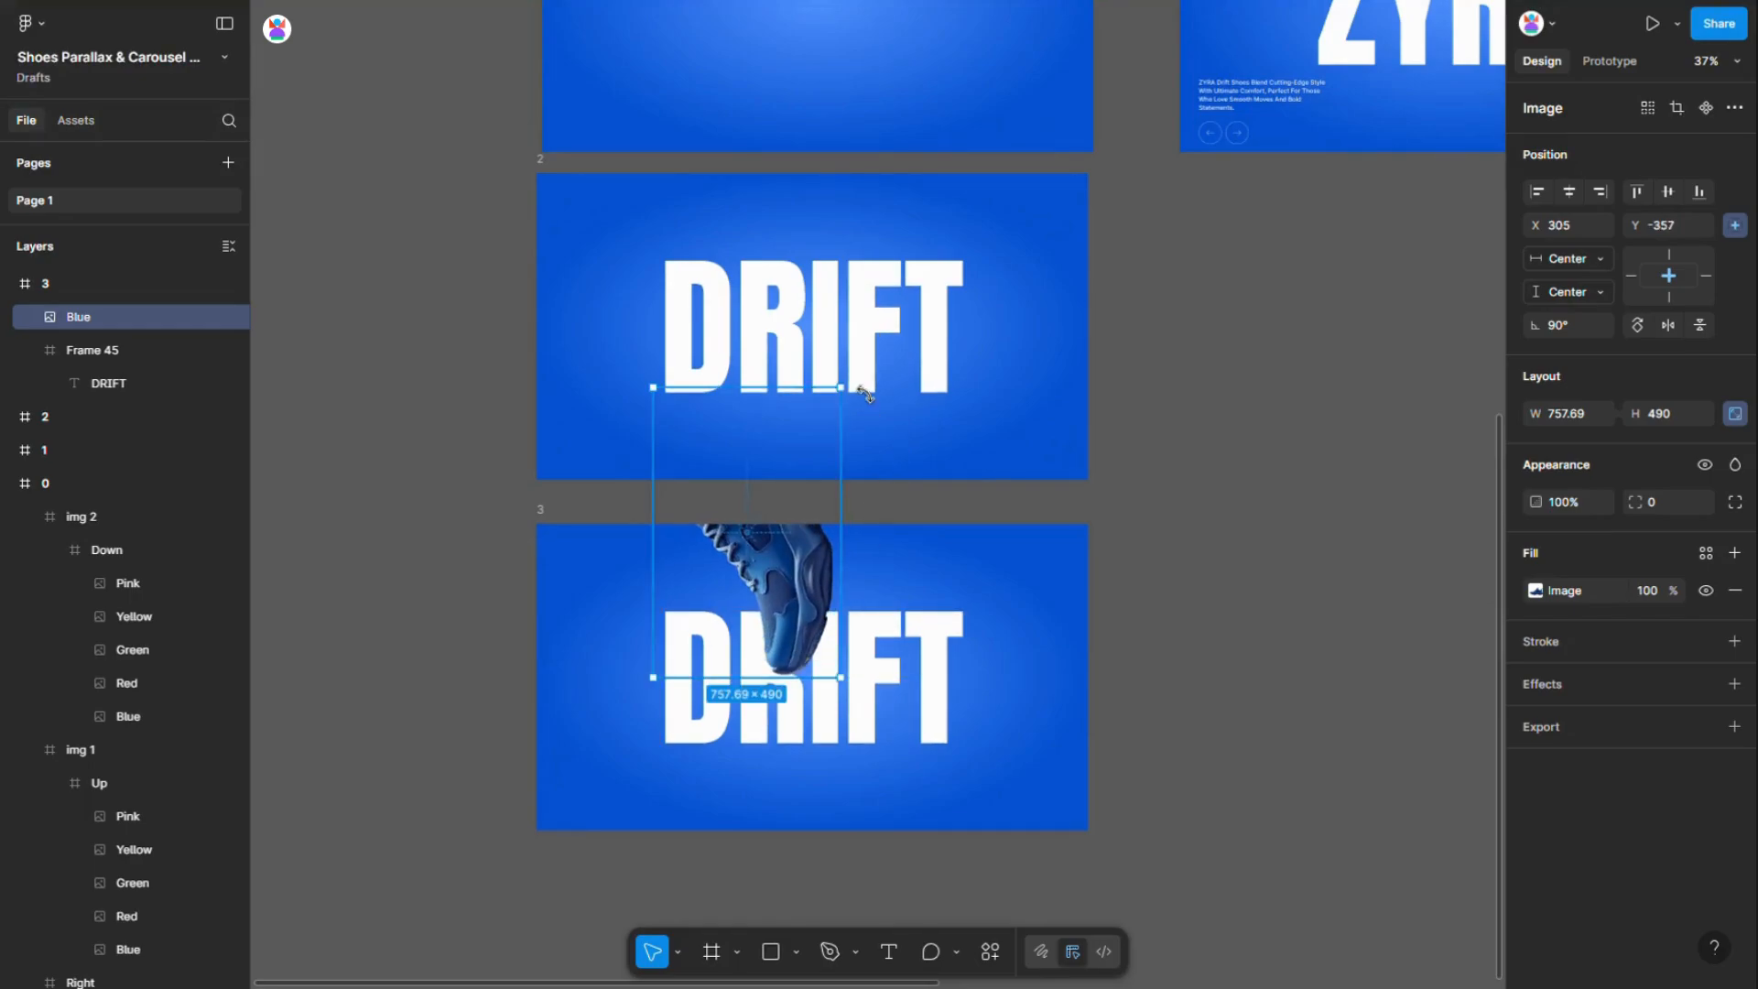
# Set the rotation of frame 3's Blue shoe to 0° and position it over DRIFT at X 321, Y 82
pyautogui.moveTo(865, 394); pyautogui.dragTo(808, 608)
pyautogui.moveTo(971, 648); pyautogui.dragTo(984, 712)
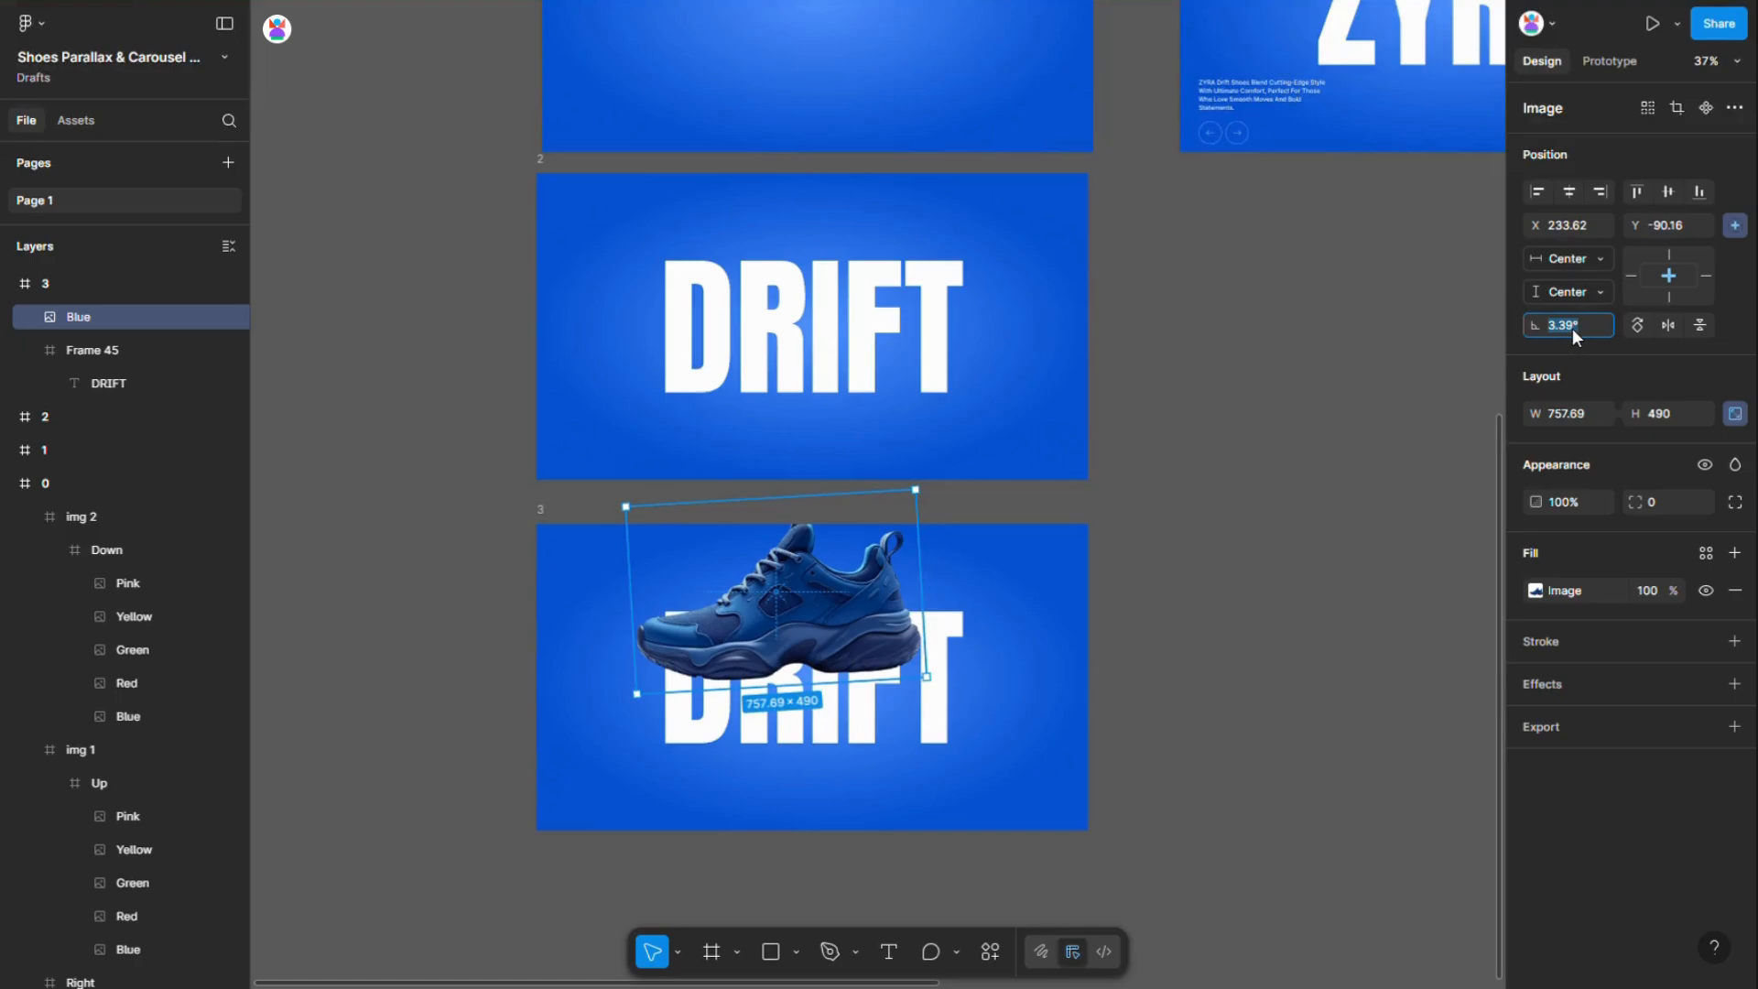
pyautogui.write('0')
pyautogui.press('Return')
pyautogui.moveTo(777, 612); pyautogui.dragTo(807, 667)
pyautogui.scroll(-5, 640, 640)
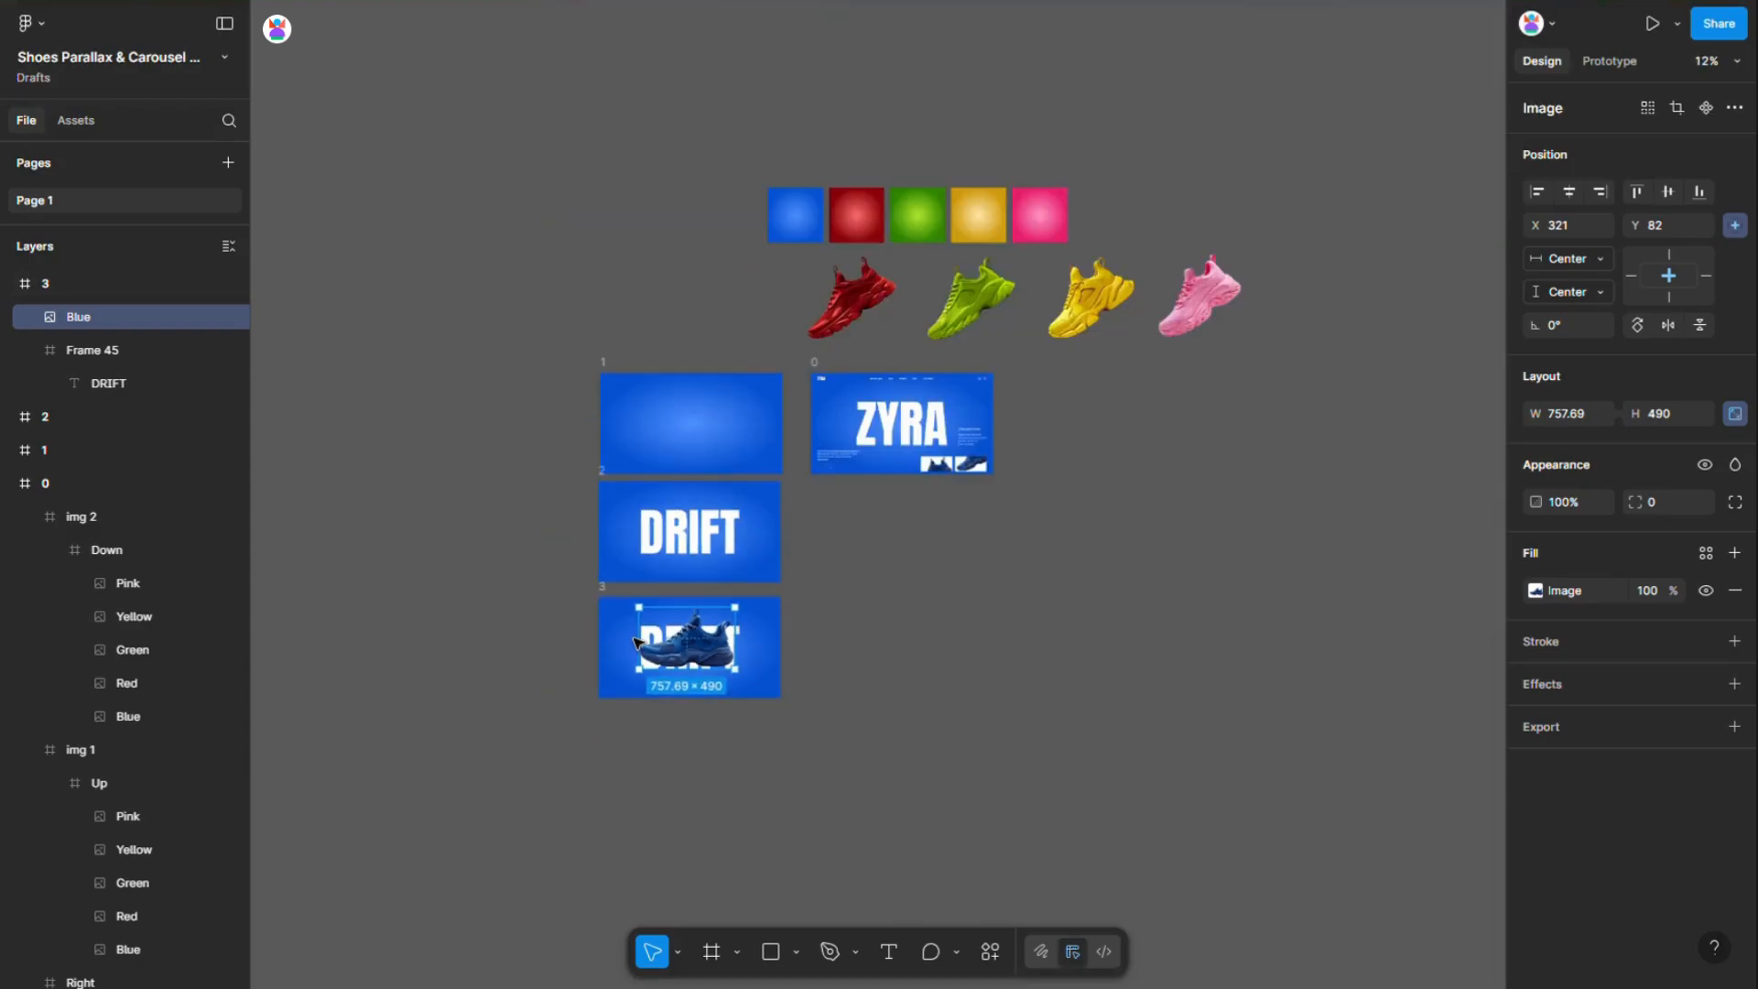
# Stack the red, green, yellow and pink shoes above frame 0 by aligning their horizontal centers
pyautogui.click(1150, 548)
pyautogui.scroll(2, 1115, 469)
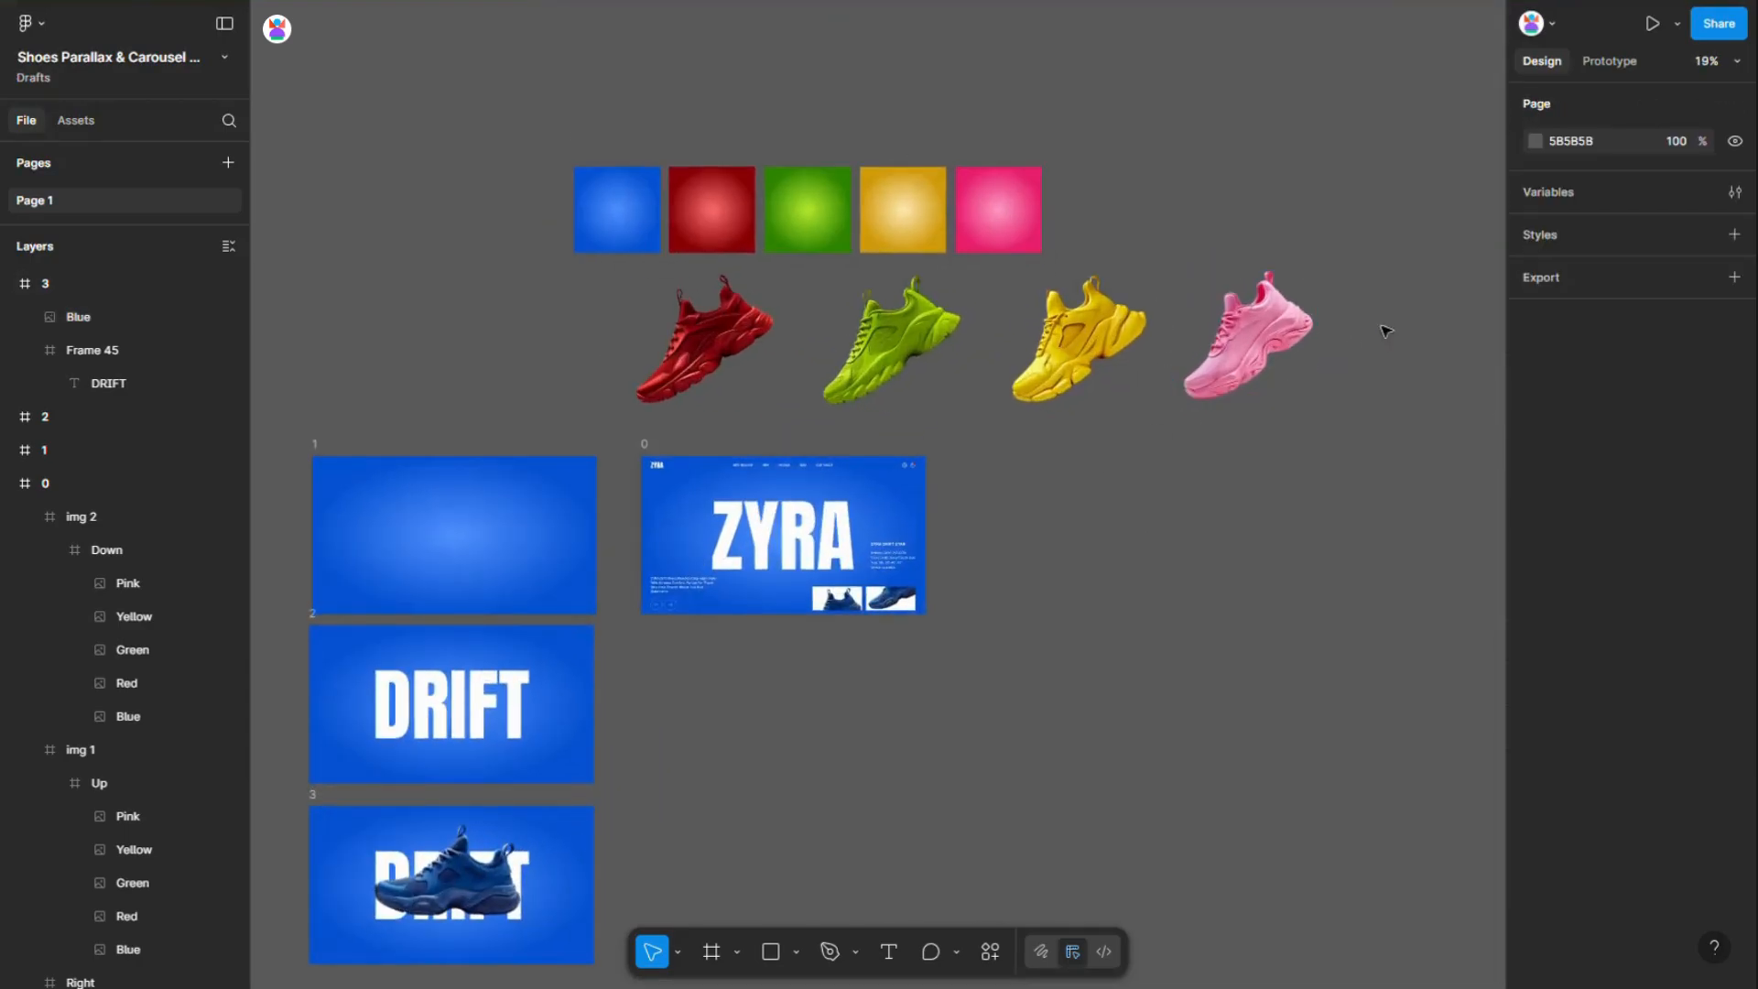
pyautogui.moveTo(1385, 331); pyautogui.dragTo(774, 411)
pyautogui.click(1568, 193)
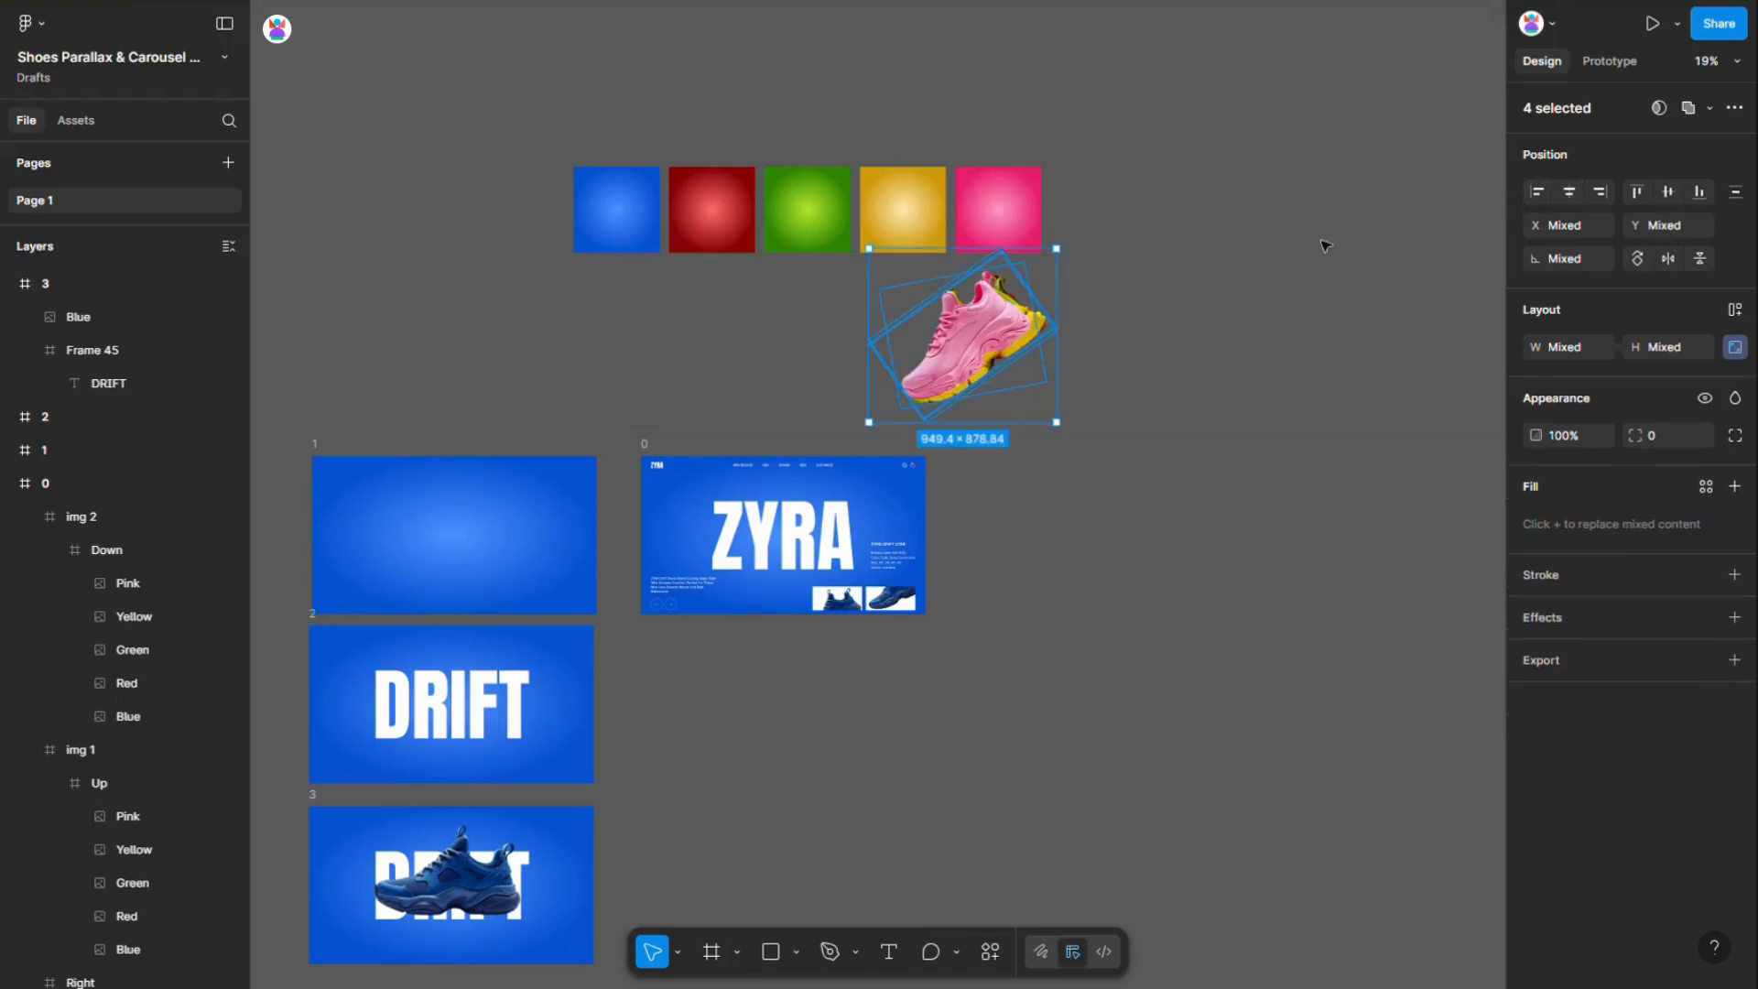
# Move the four stacked shoes into frame 0 and shift them right until they are clipped outside its right edge
pyautogui.scroll(5, 970, 334)
pyautogui.moveTo(937, 433); pyautogui.dragTo(871, 731)
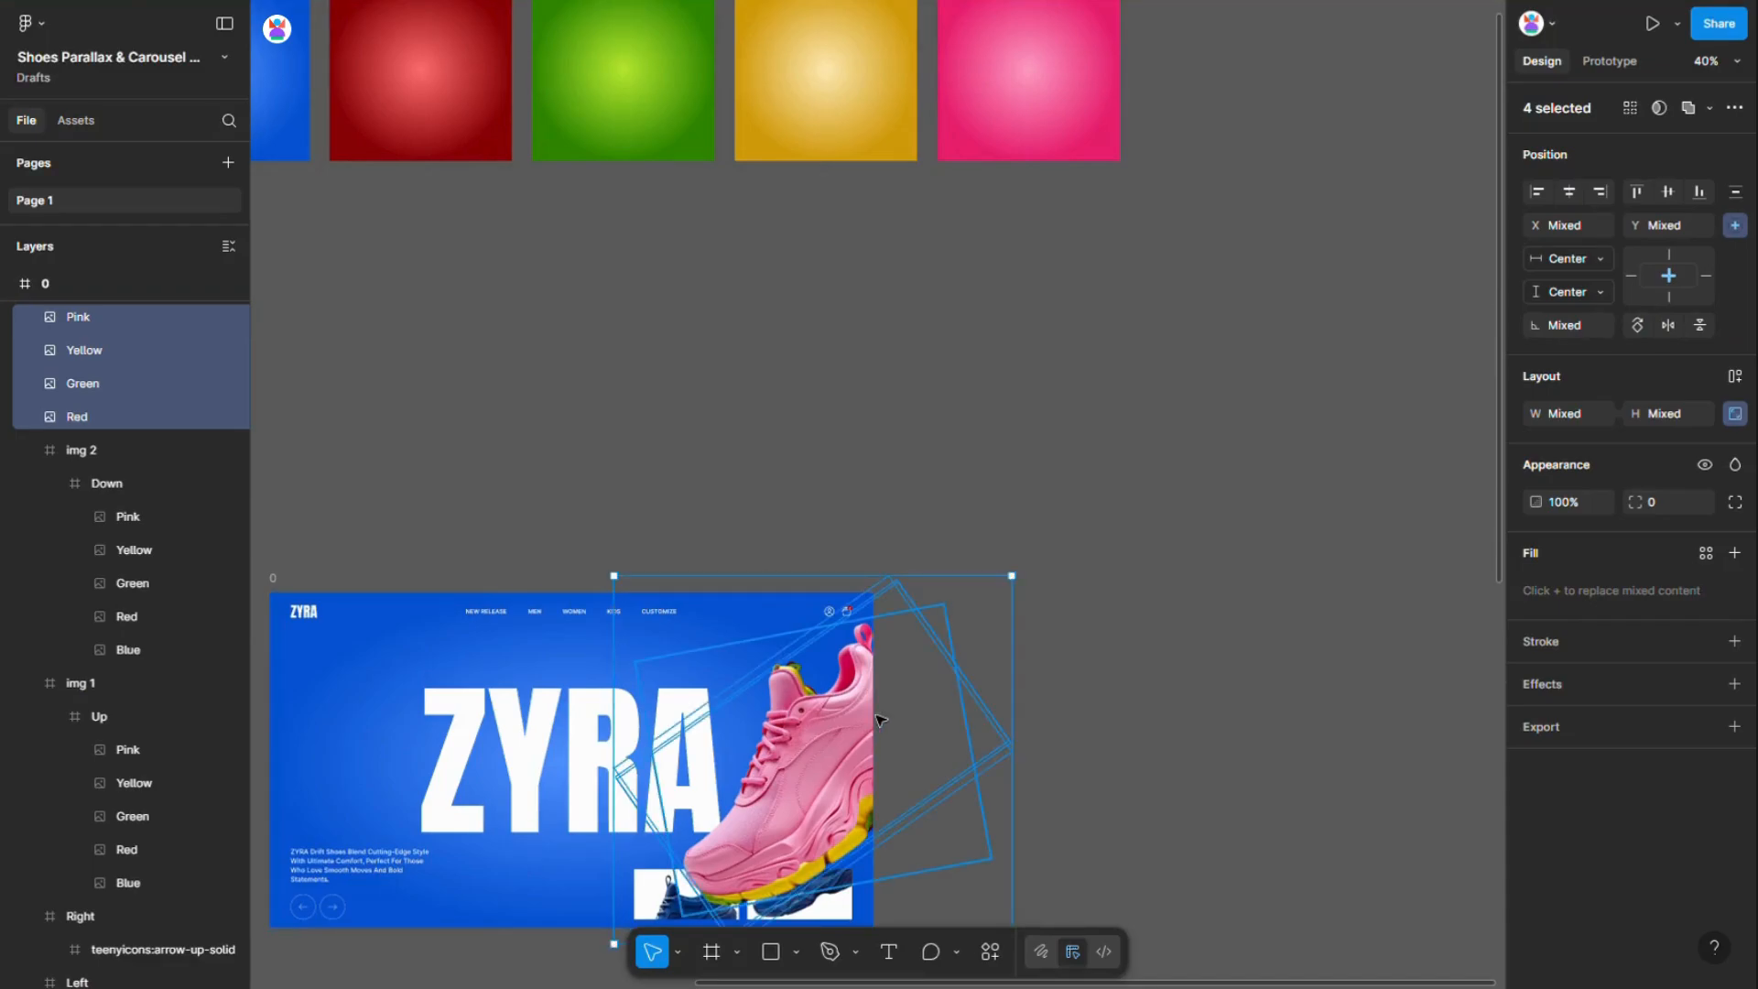
pyautogui.hotkey('shift', 'Right')
pyautogui.hotkey('shift', 'Right')
pyautogui.hotkey('shift', 'Right')
pyautogui.hotkey('shift', 'Right')
pyautogui.hotkey('shift', 'Right')
pyautogui.hotkey('shift', 'Right')
pyautogui.hotkey('shift', 'Right')
pyautogui.hotkey('shift', 'Right')
pyautogui.hotkey('shift', 'Right')
pyautogui.hotkey('shift', 'Right')
pyautogui.hotkey('shift', 'Right')
pyautogui.hotkey('shift', 'Right')
pyautogui.hotkey('shift', 'Right')
pyautogui.hotkey('shift', 'Right')
pyautogui.hotkey('shift', 'Right')
pyautogui.hotkey('shift', 'Right')
pyautogui.hotkey('shift', 'Right')
pyautogui.hotkey('shift', 'Right')
pyautogui.hotkey('shift', 'Right')
pyautogui.hotkey('shift', 'Right')
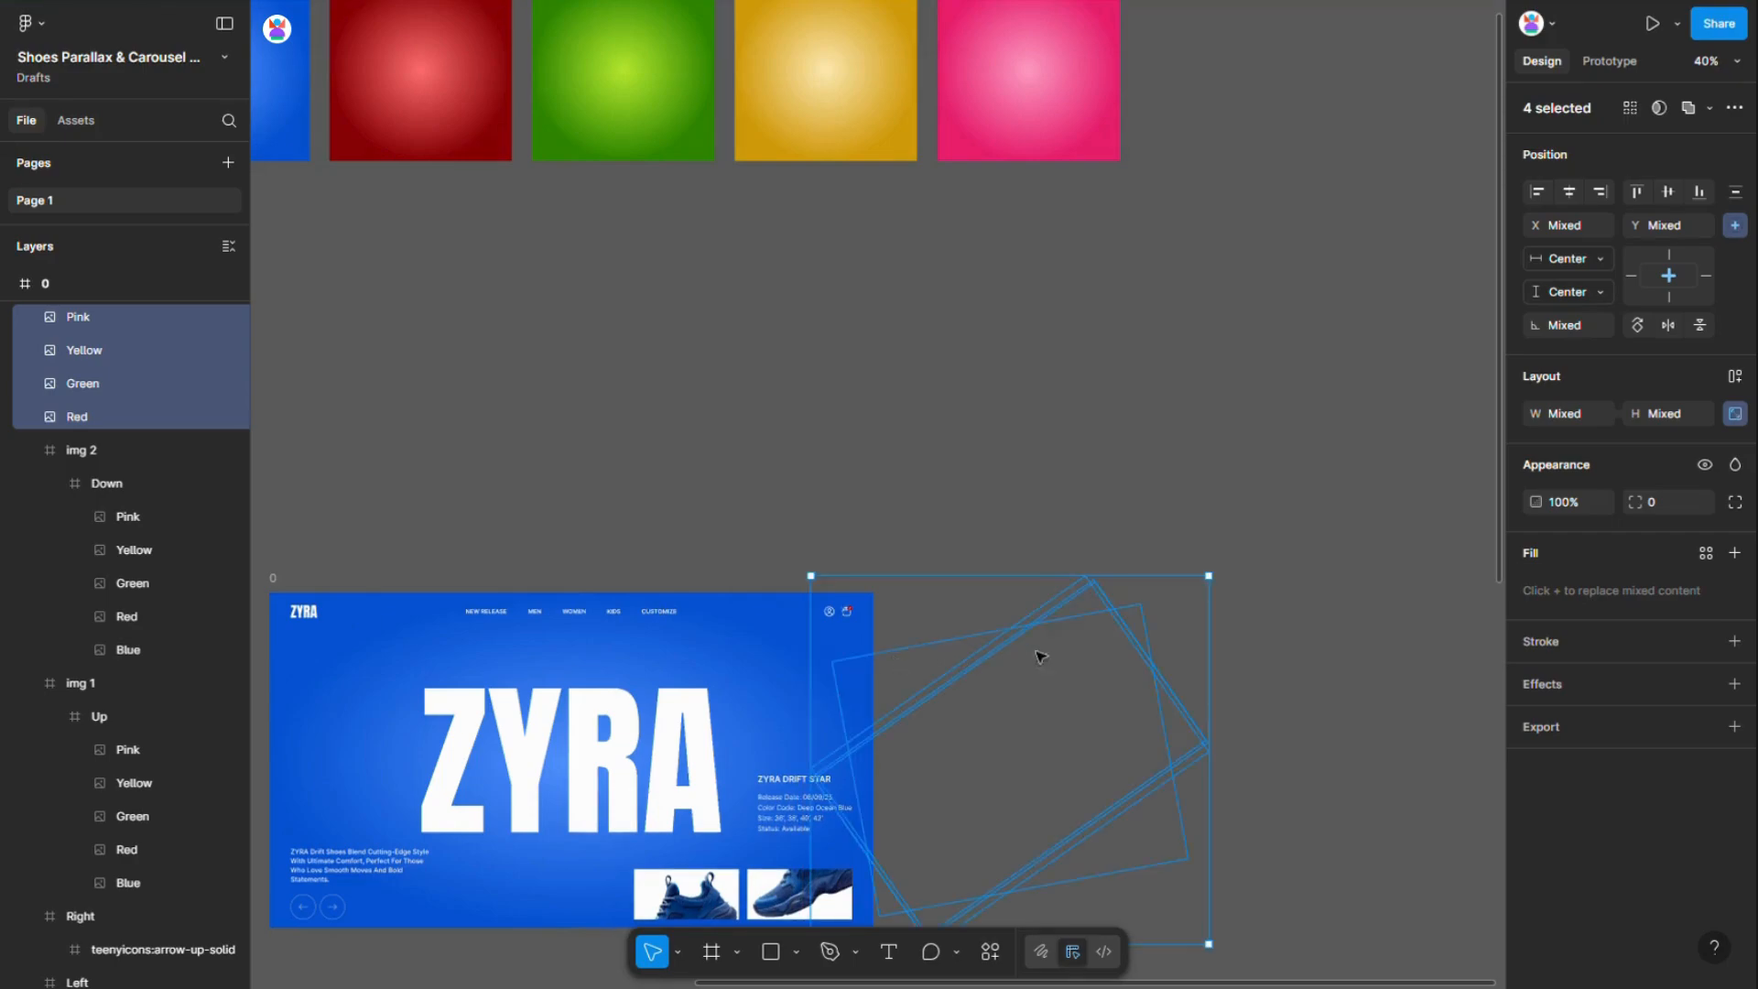
pyautogui.scroll(-5, 1040, 656)
pyautogui.click(1264, 597)
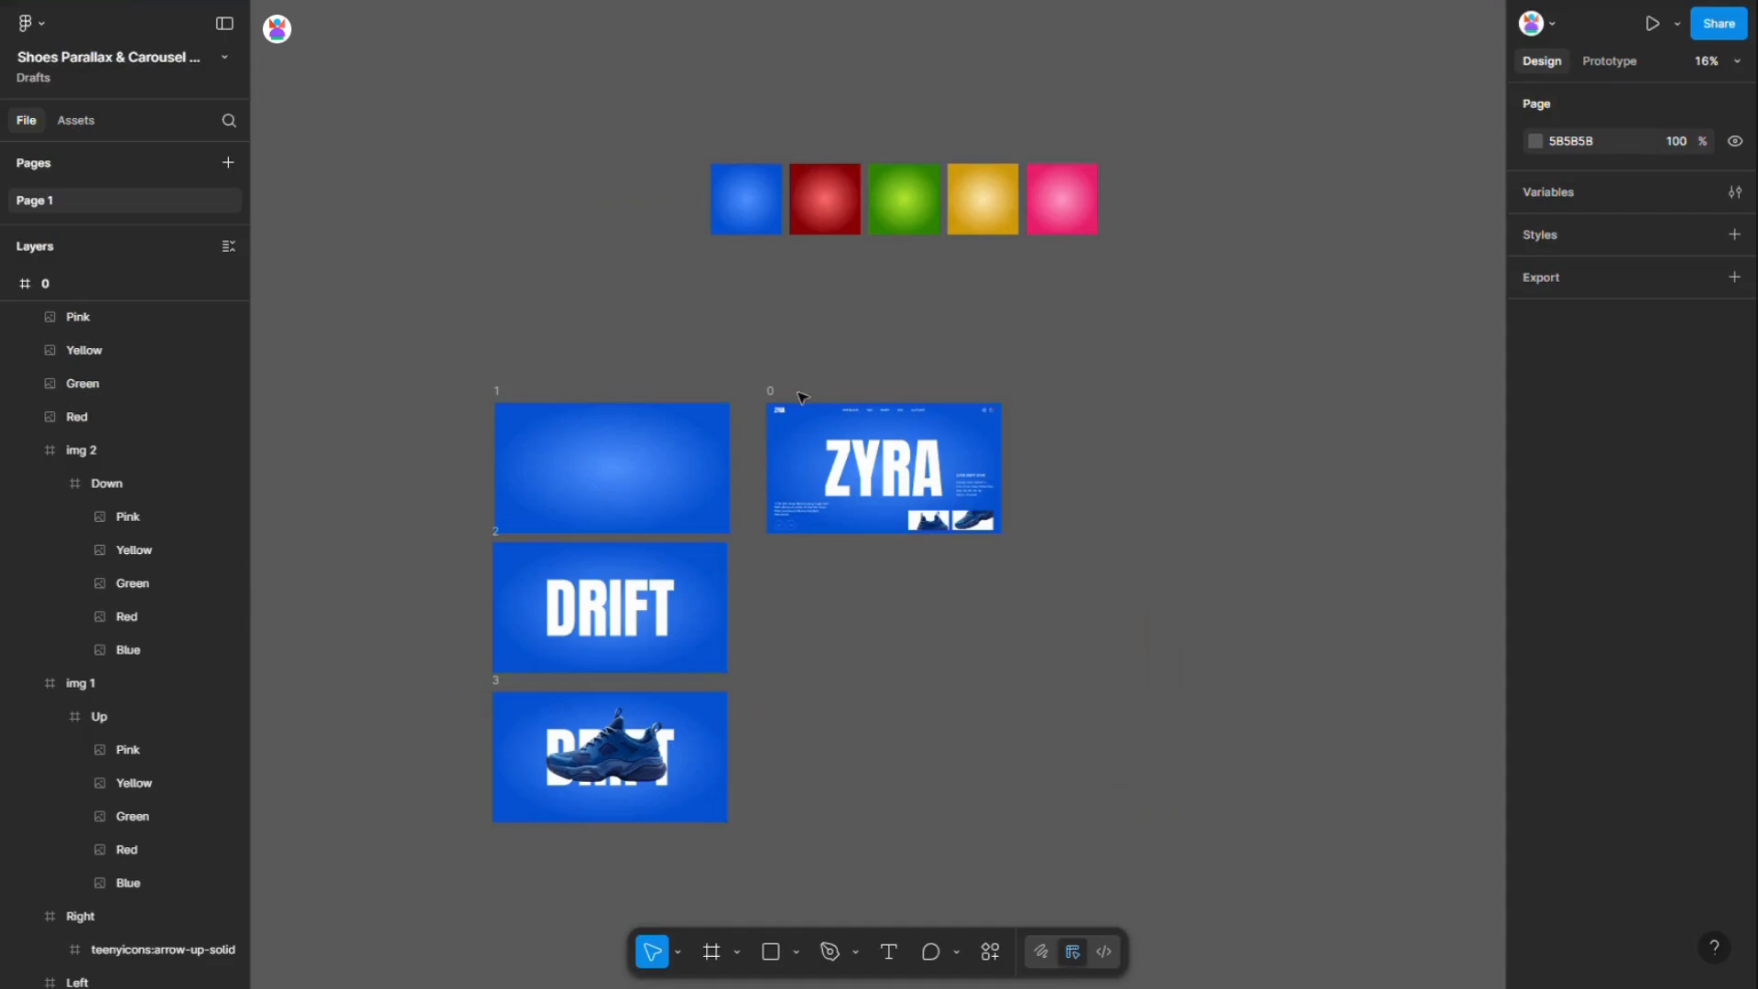
# Move the Header group in frame 0 above the frame's top edge to Y -40
pyautogui.scroll(5, 816, 377)
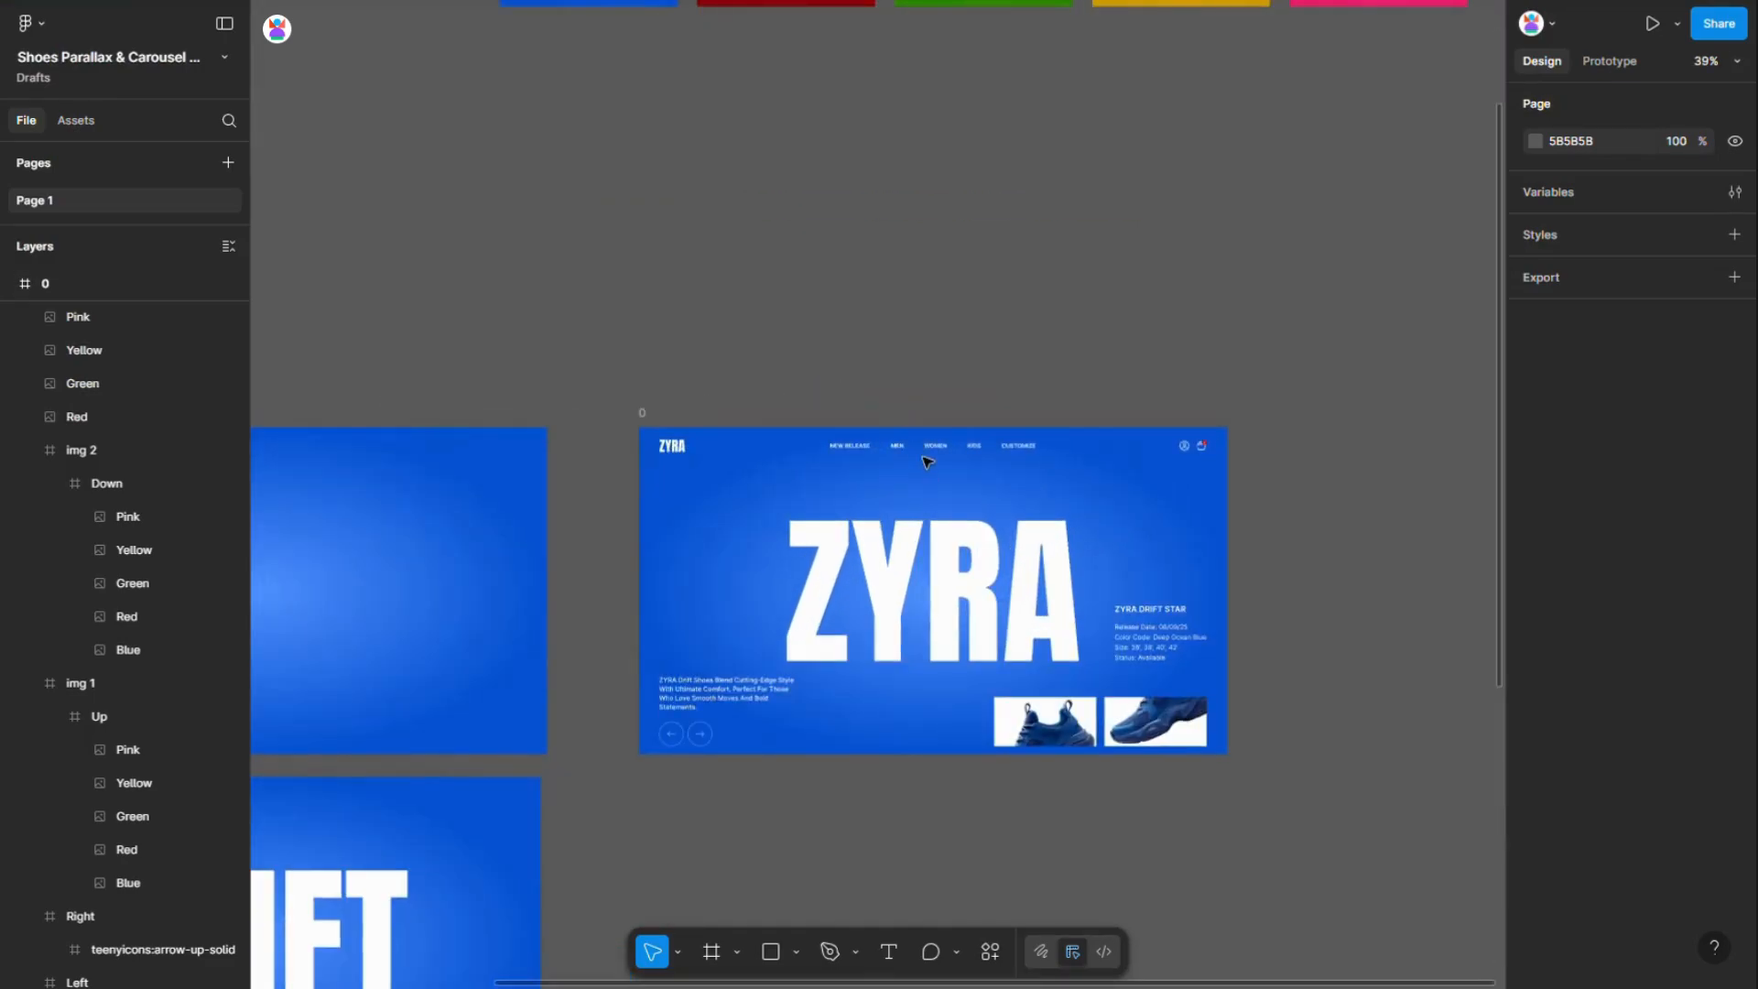
pyautogui.doubleClick(928, 454)
pyautogui.click(1004, 475)
pyautogui.click(1006, 451)
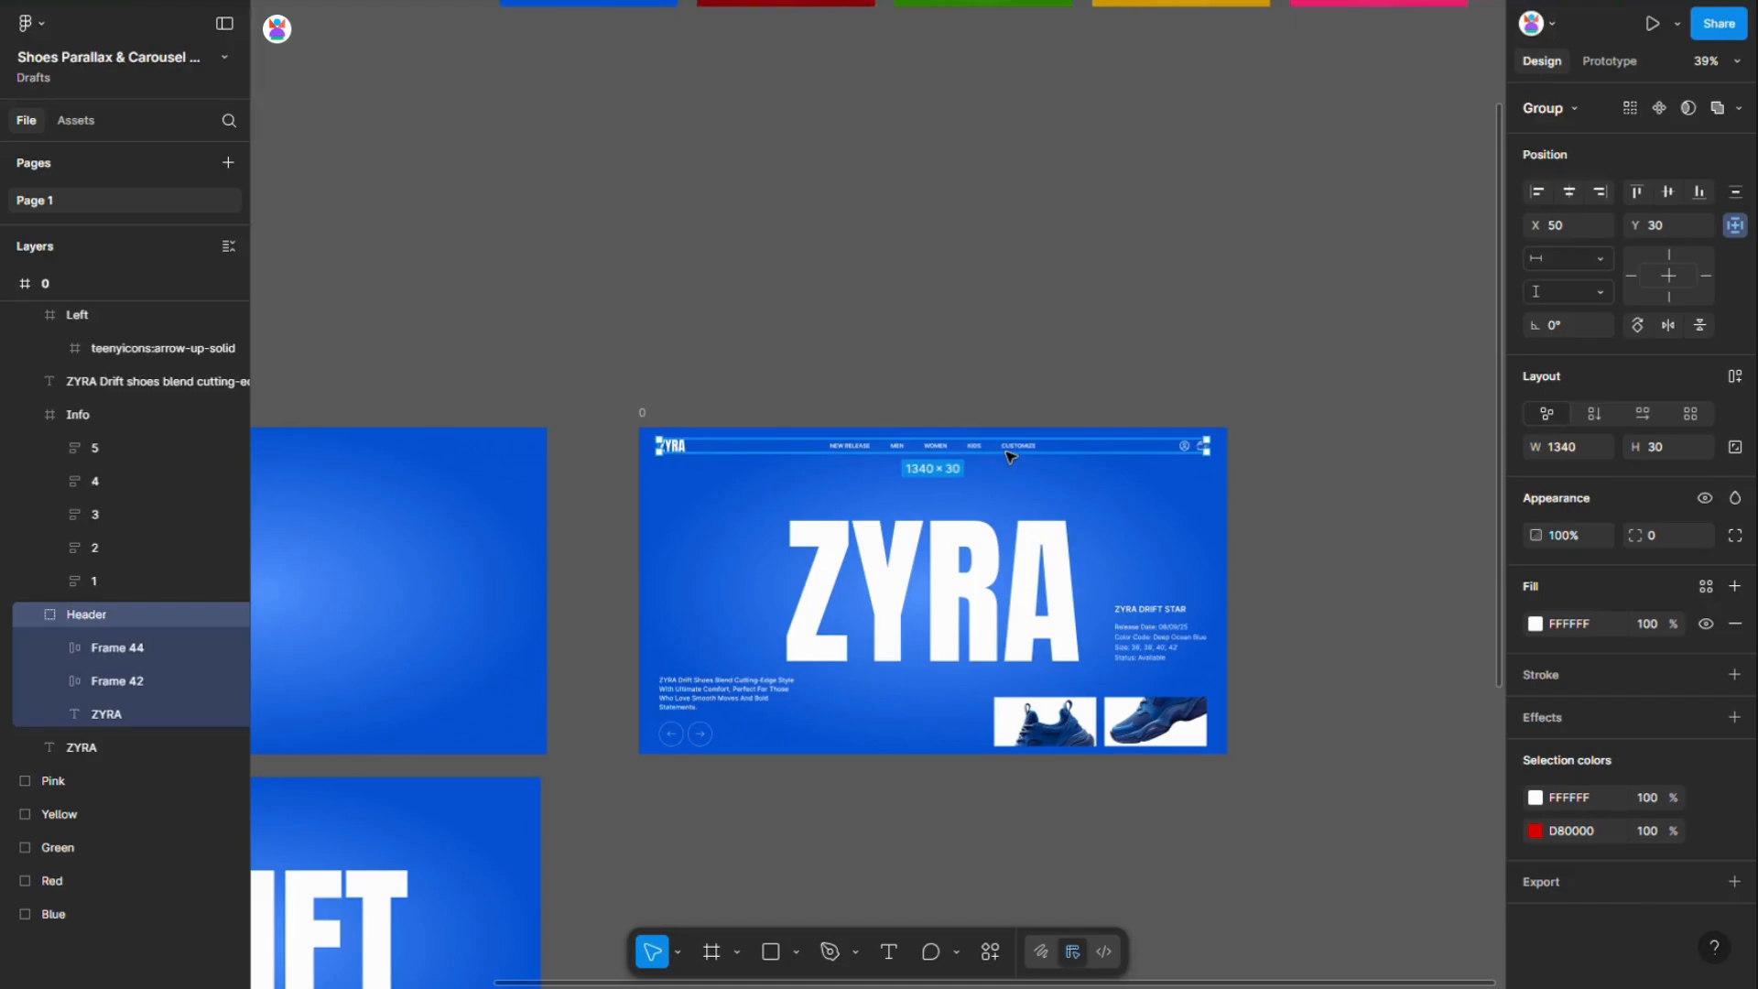
pyautogui.hotkey('shift', 'Up')
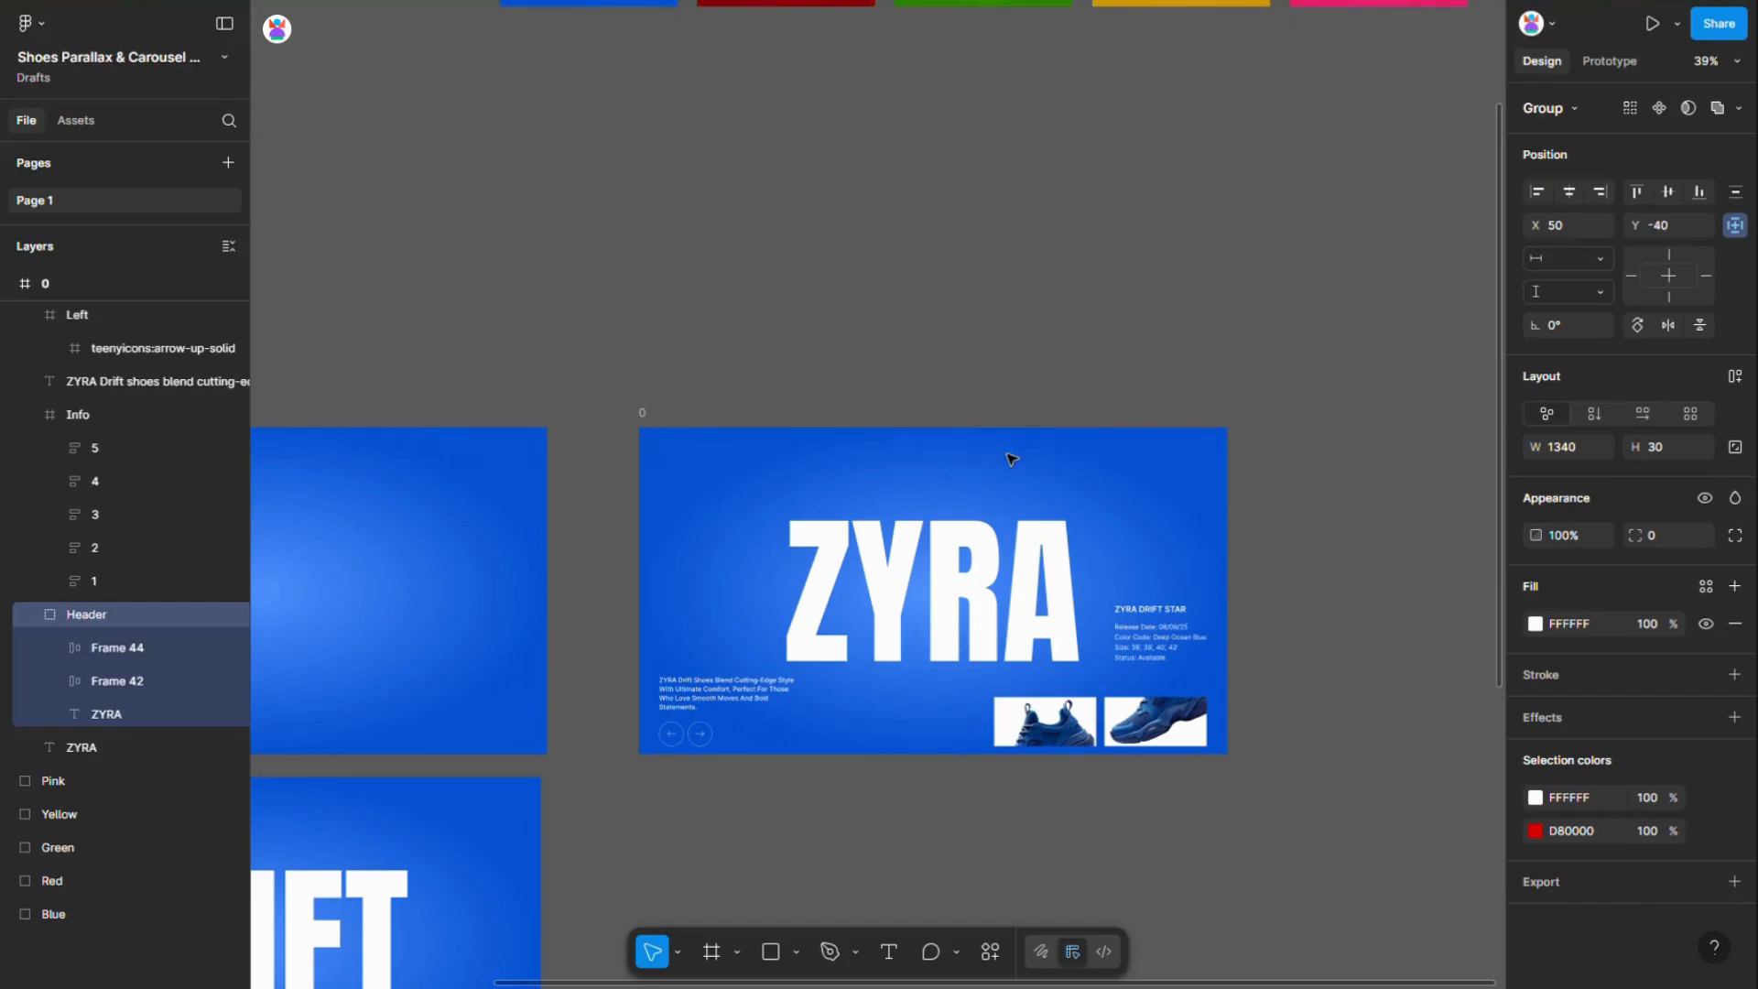
pyautogui.scroll(-4, 1011, 460)
pyautogui.click(966, 410)
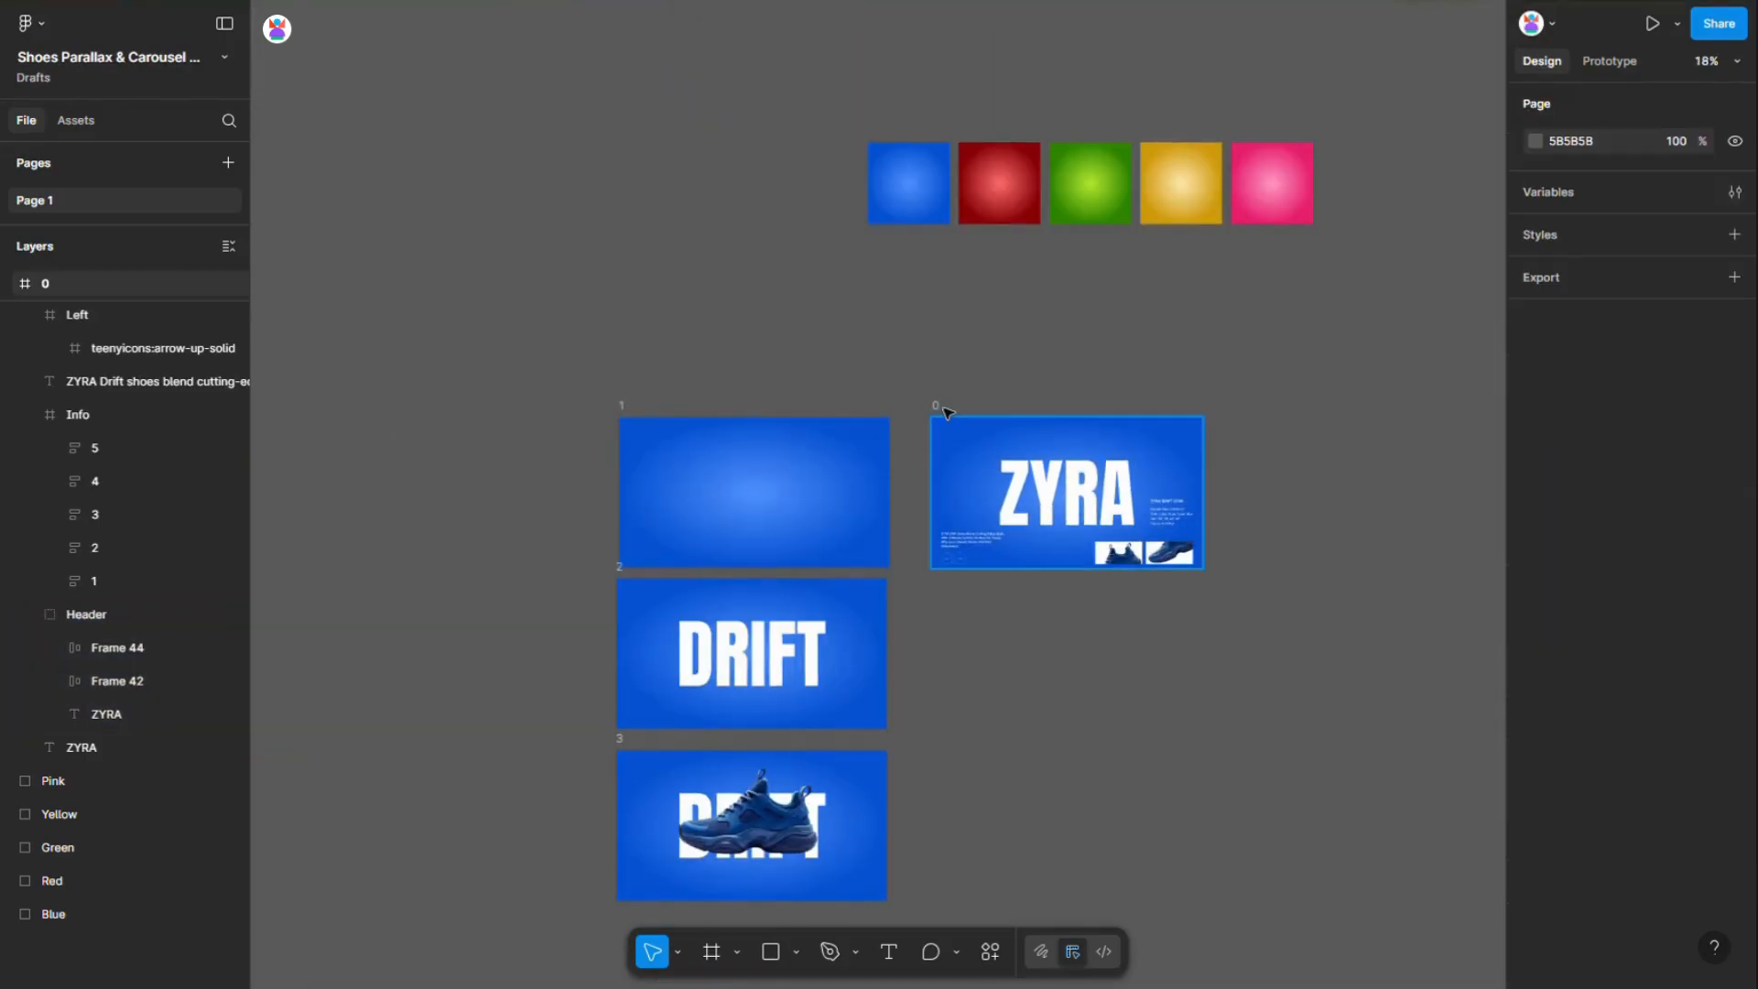
# Nest frame 0 inside frame 3 and center it horizontally at X 0
pyautogui.moveTo(943, 558); pyautogui.dragTo(674, 953)
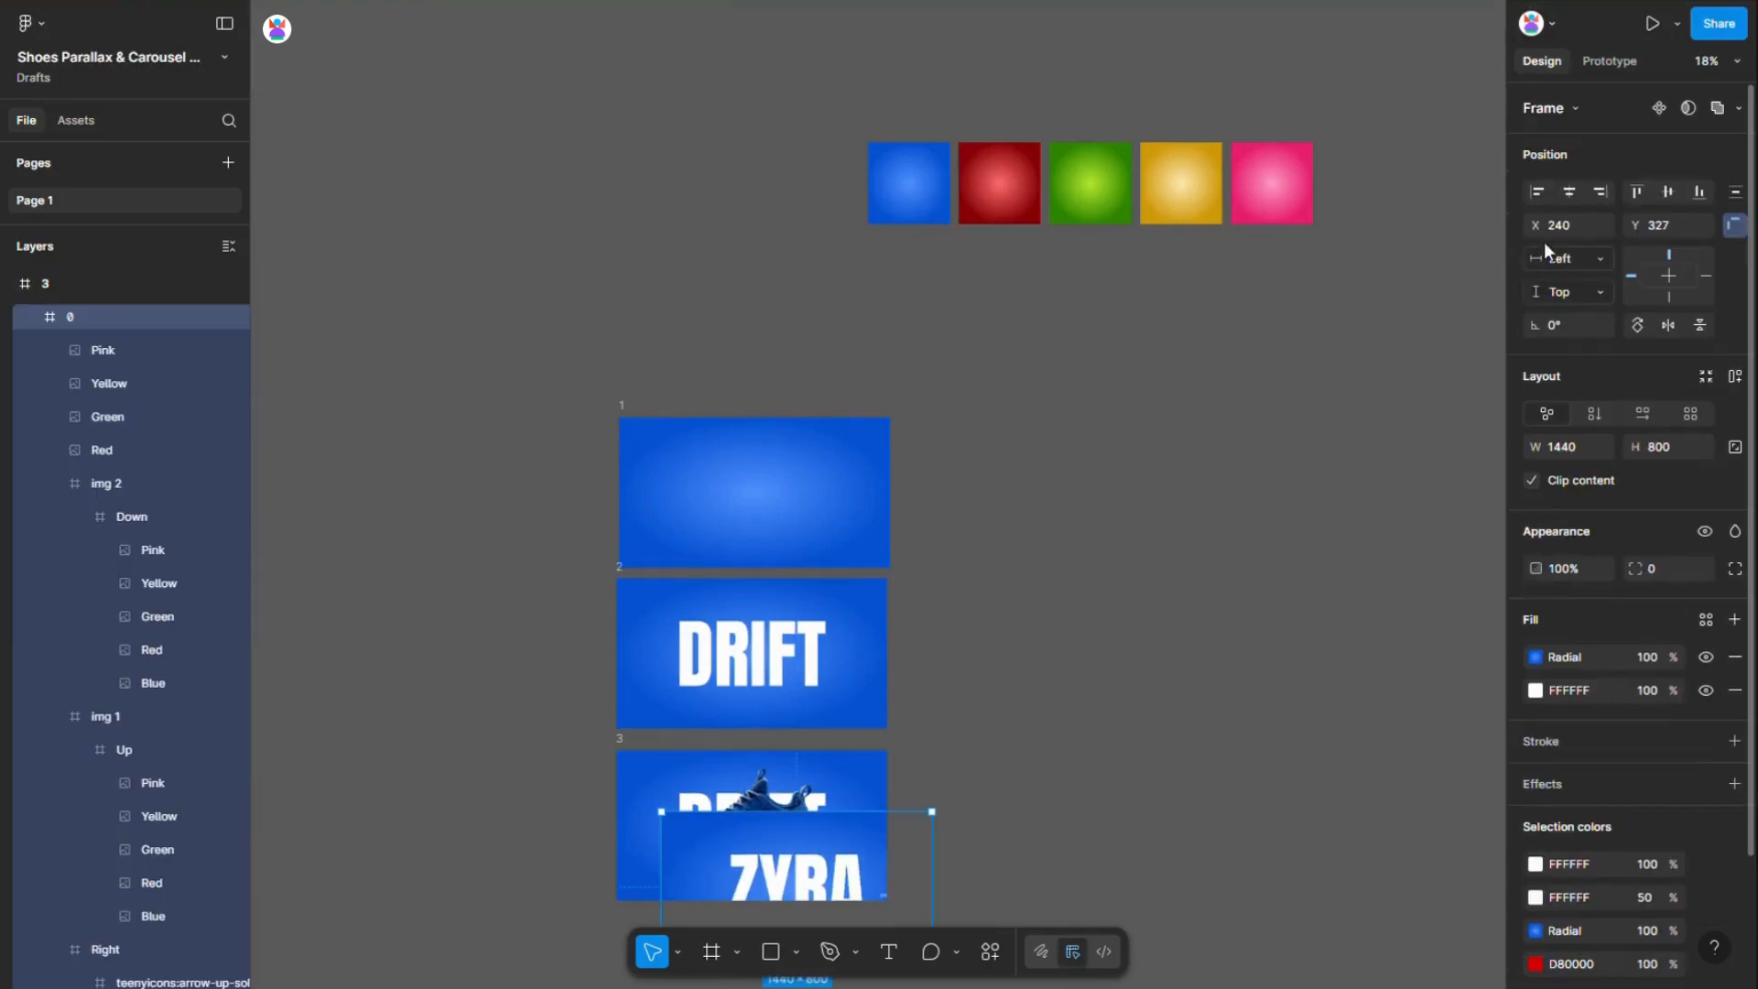
pyautogui.click(1568, 193)
pyautogui.scroll(-3, 1115, 710)
pyautogui.scroll(3, 710, 730)
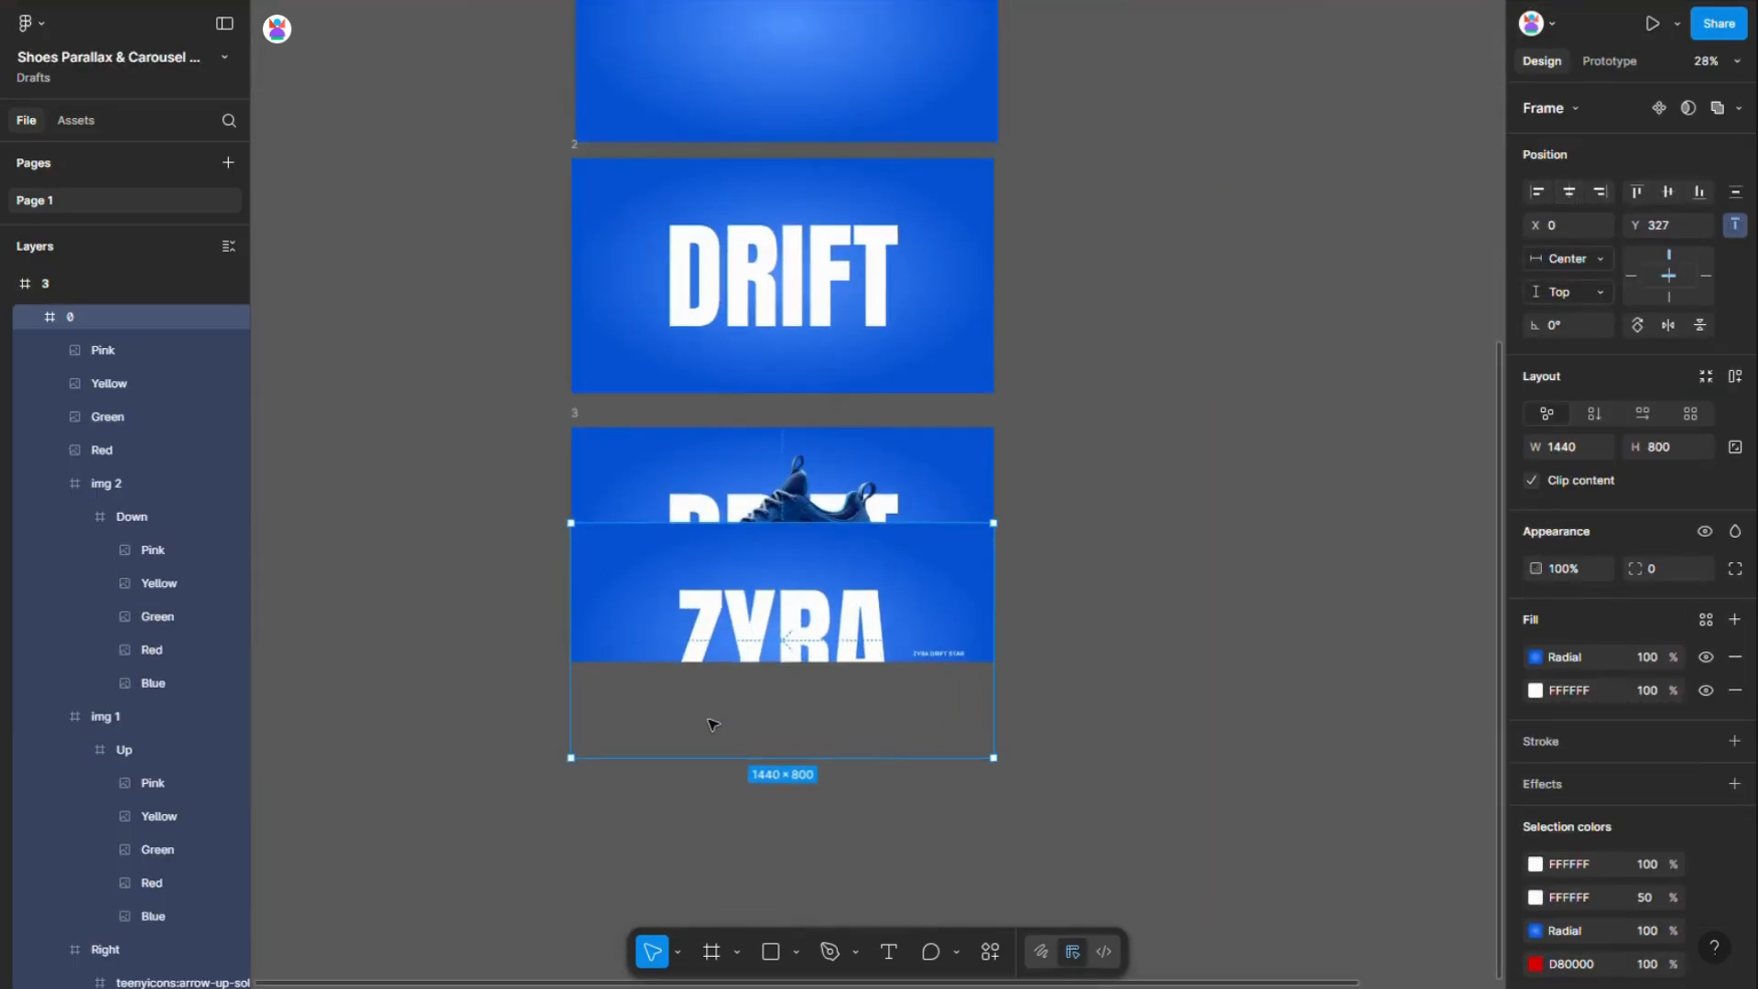
# Move the nested frame 0 straight down past frame 3's lower edge to Y 807, so it is clipped out of view
pyautogui.hotkey('shift', 'Down')
pyautogui.hotkey('shift', 'Down')
pyautogui.hotkey('shift', 'Down')
pyautogui.hotkey('shift', 'Down')
pyautogui.hotkey('shift', 'Down')
pyautogui.hotkey('shift', 'Down')
pyautogui.hotkey('shift', 'Down')
pyautogui.hotkey('shift', 'Down')
pyautogui.hotkey('shift', 'Down')
pyautogui.hotkey('shift', 'Down')
pyautogui.hotkey('shift', 'Down')
pyautogui.hotkey('shift', 'Down')
pyautogui.hotkey('shift', 'Down')
pyautogui.hotkey('shift', 'Down')
pyautogui.hotkey('shift', 'Down')
pyautogui.hotkey('shift', 'Down')
pyautogui.hotkey('shift', 'Down')
pyautogui.hotkey('shift', 'Down')
pyautogui.hotkey('shift', 'Down')
pyautogui.hotkey('shift', 'Down')
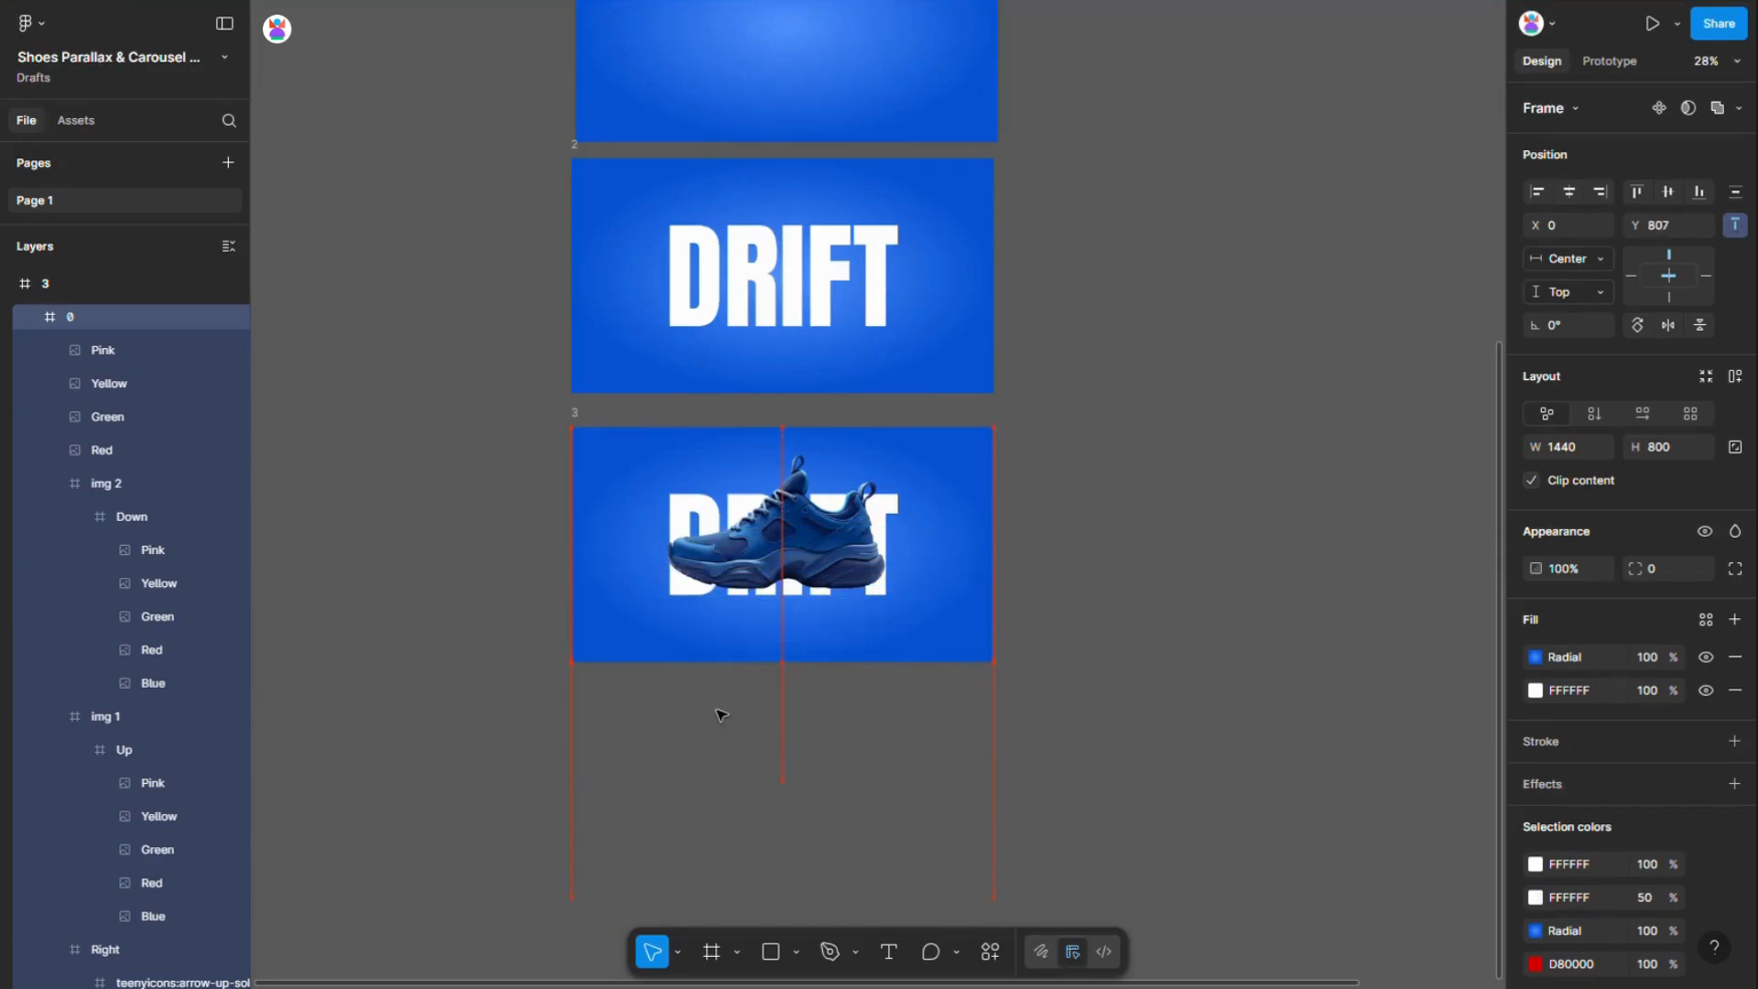
# Reorder frame 3's layers so that frame 0 sits beneath the Blue shoe and above Frame 45
pyautogui.click(35, 316)
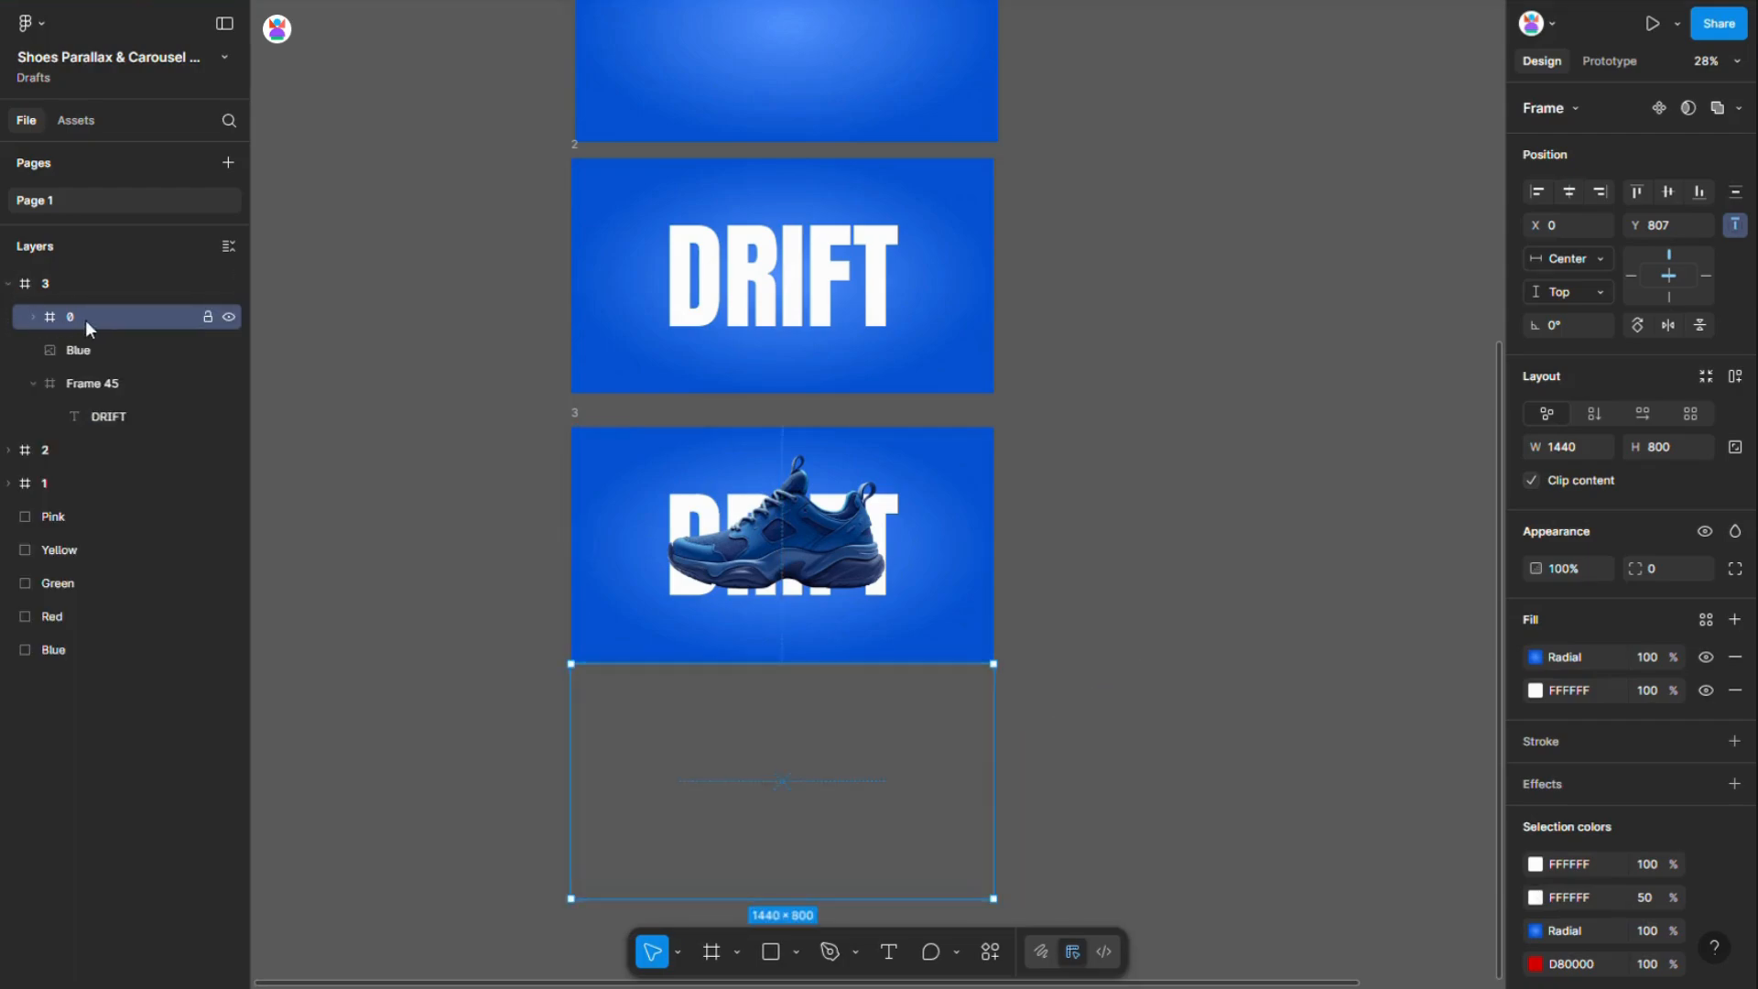
pyautogui.moveTo(85, 321); pyautogui.dragTo(101, 361)
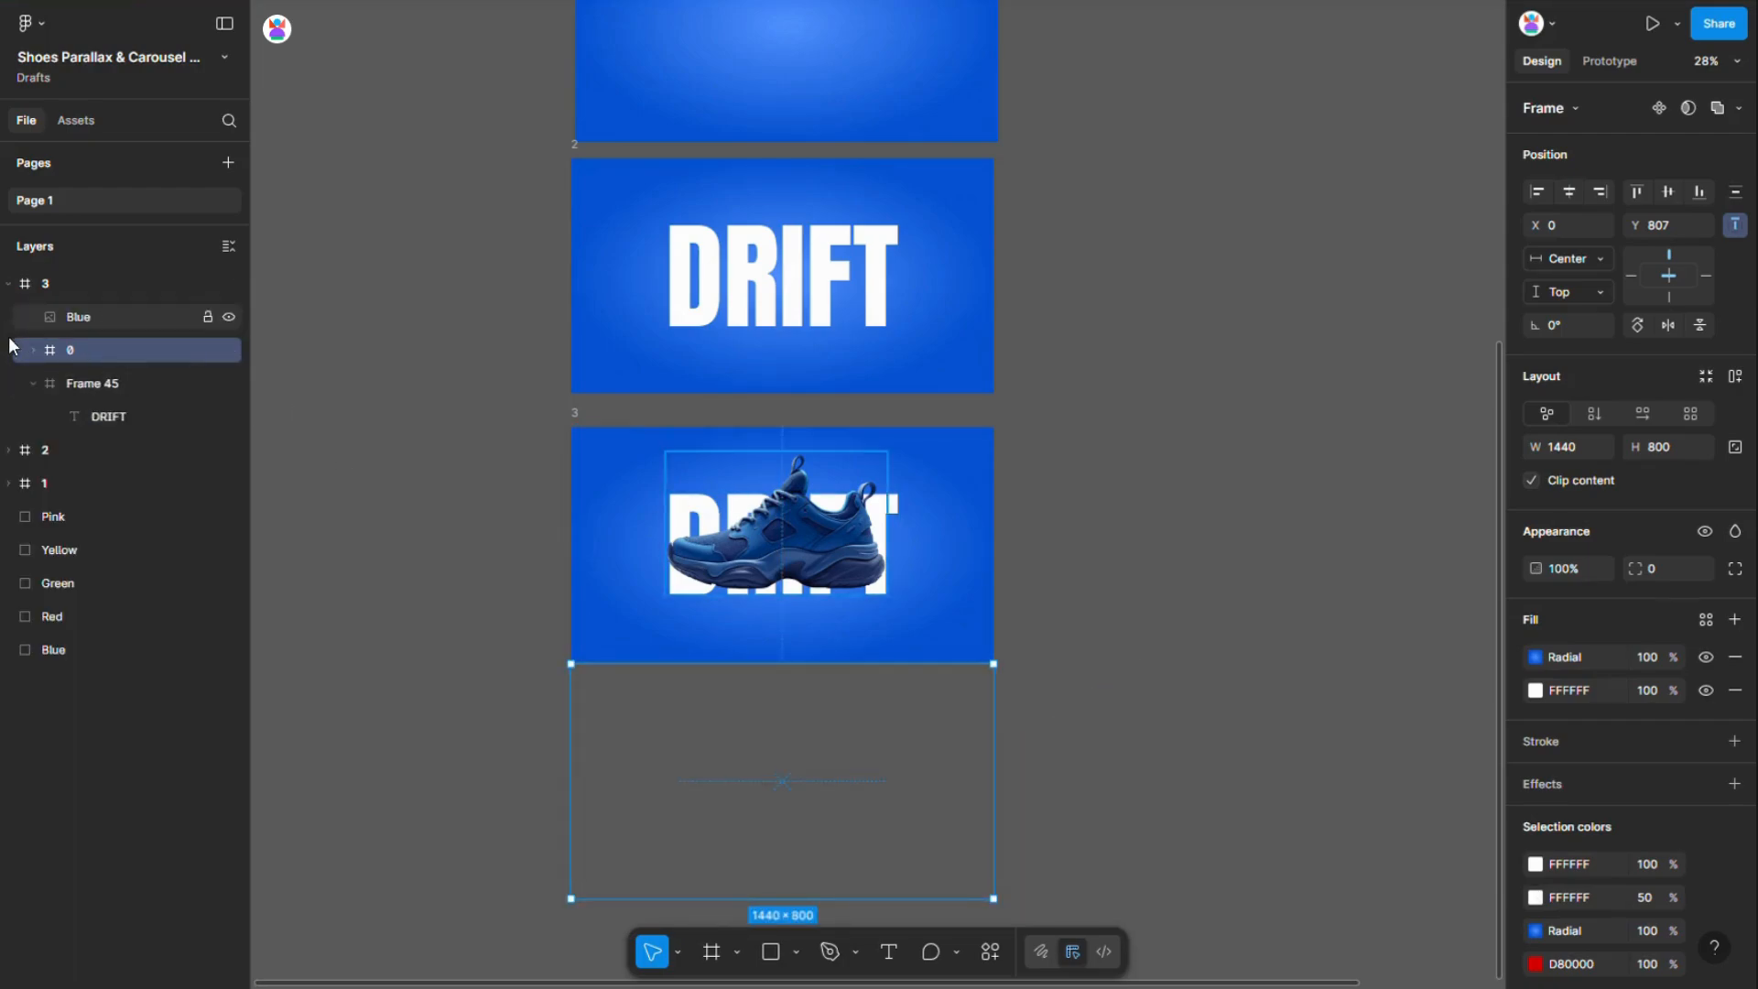
pyautogui.click(31, 383)
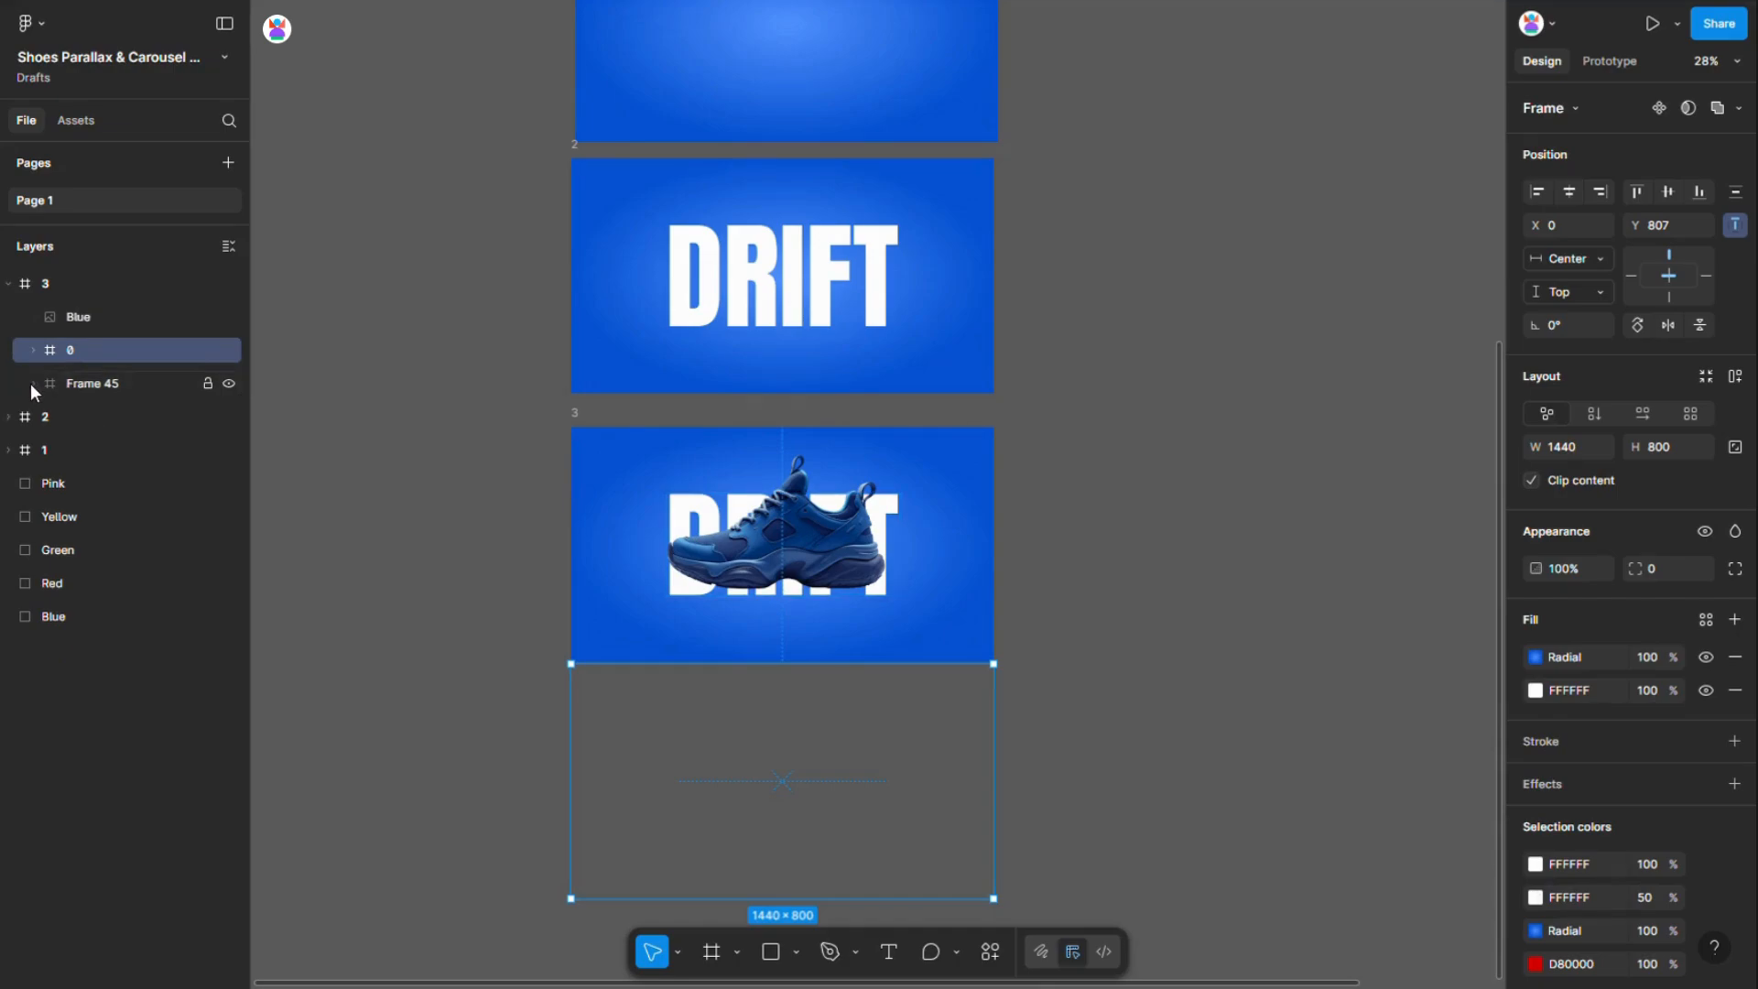
pyautogui.click(1061, 556)
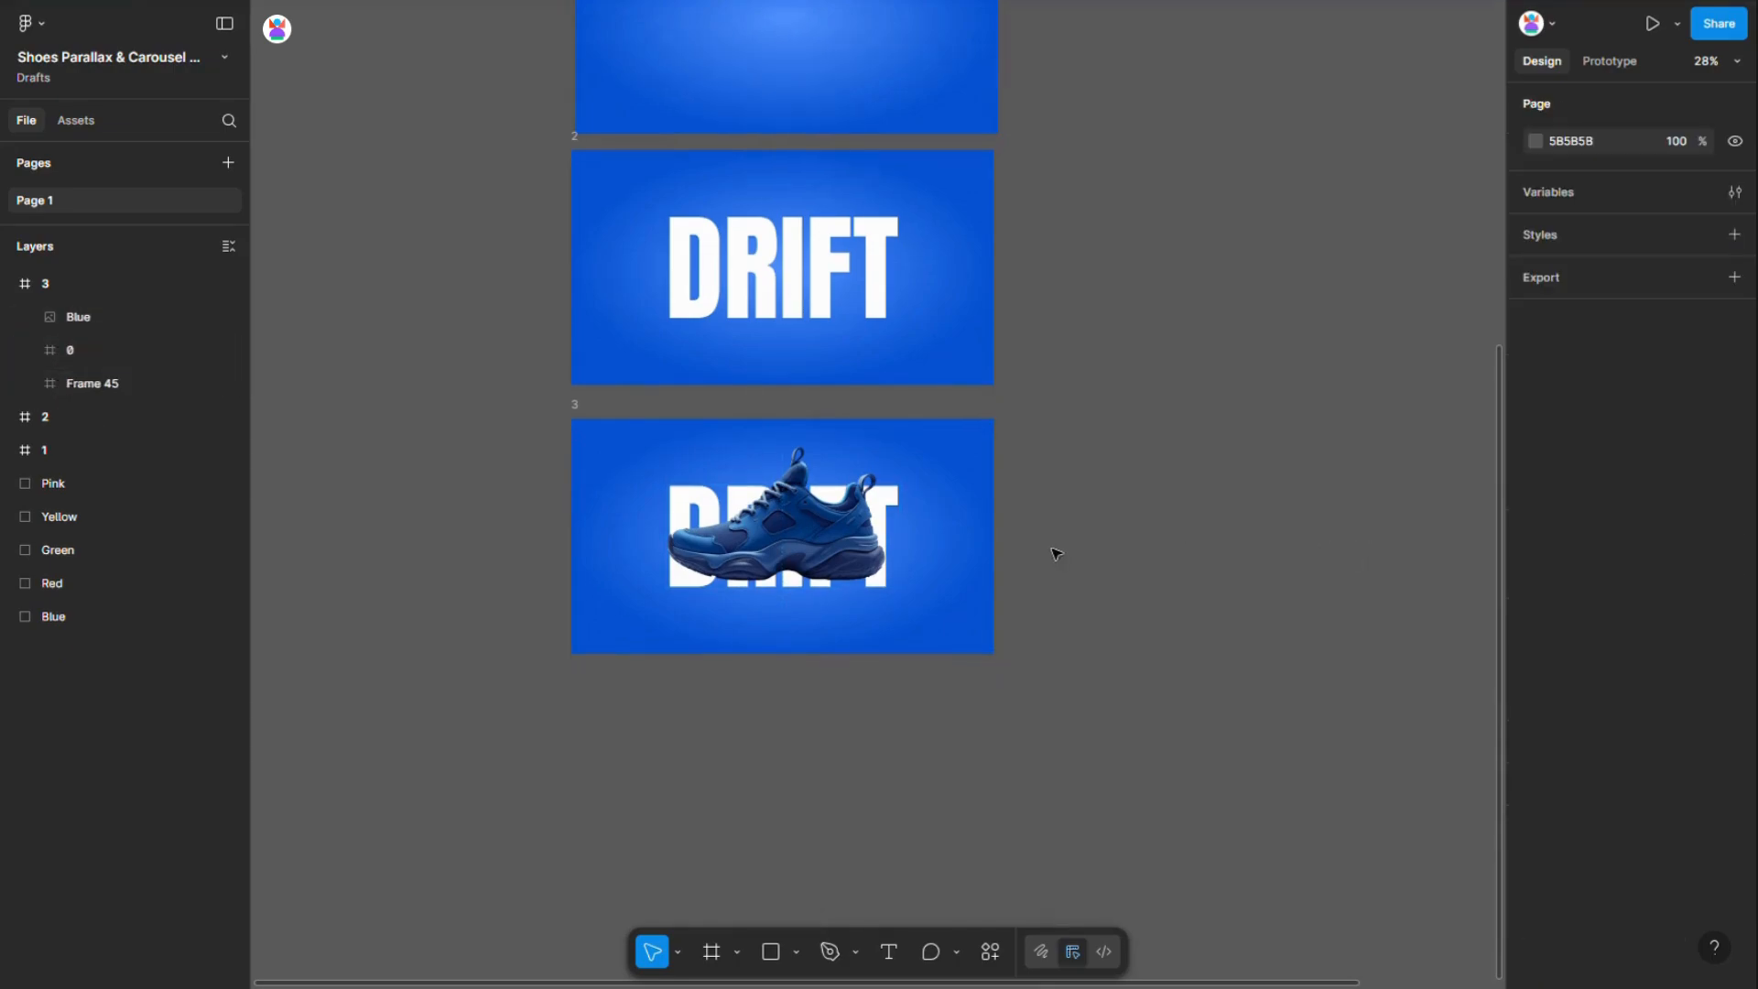
# Duplicate frame 3 and place the copy directly below it, aligned at the same X position
pyautogui.scroll(-2, 714, 364)
pyautogui.click(574, 337)
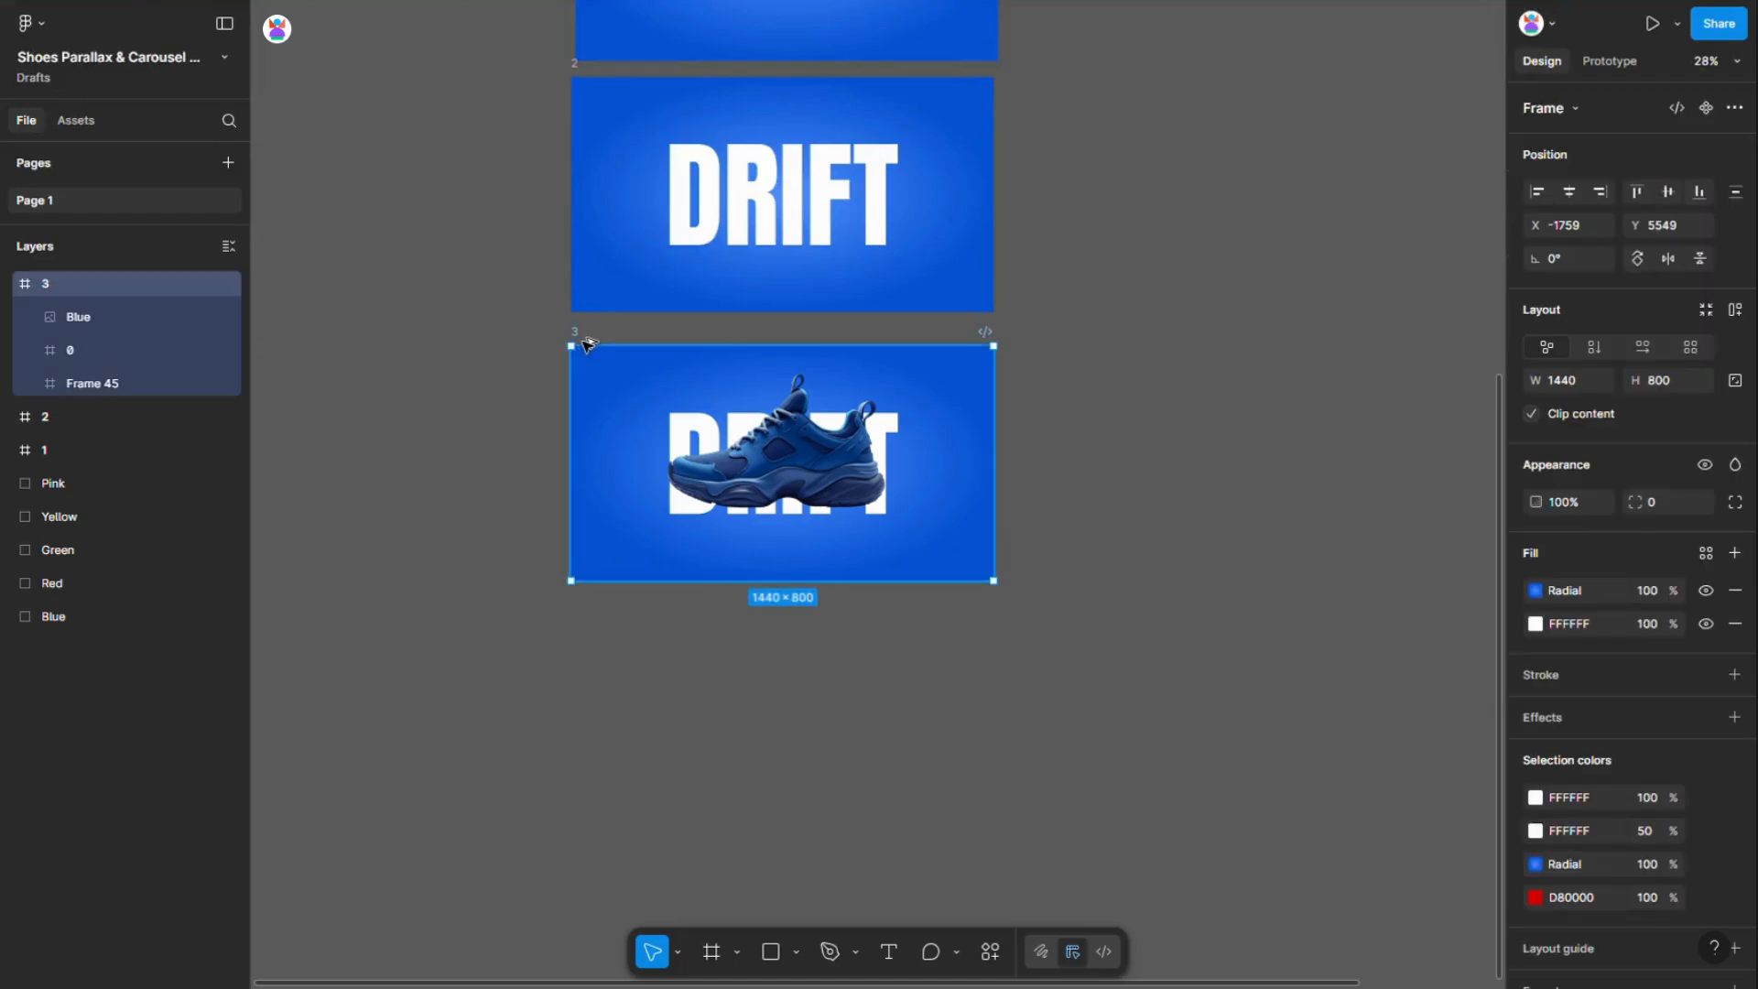
pyautogui.keyDown('alt'); pyautogui.moveTo(574, 337); pyautogui.dragTo(583, 599); pyautogui.keyUp('alt')
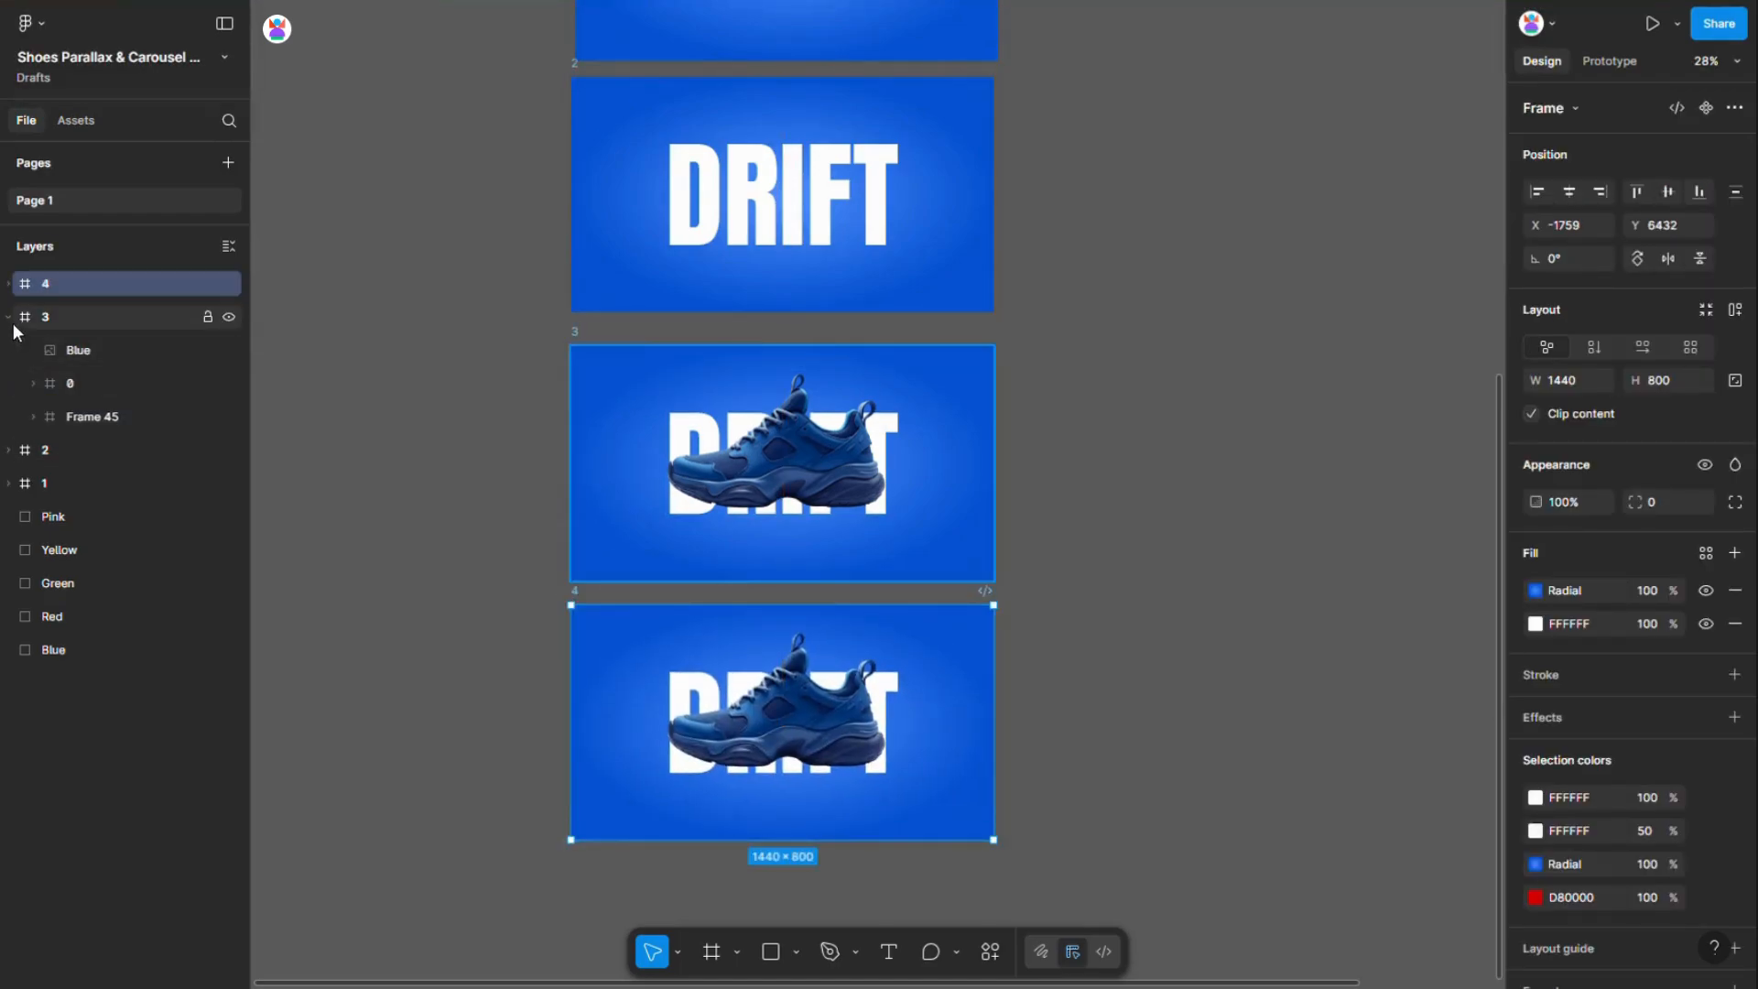
# Raise the nested frame 0 inside frame 4 until it fills the frame, and center it vertically at Y 0
pyautogui.click(8, 316)
pyautogui.click(8, 284)
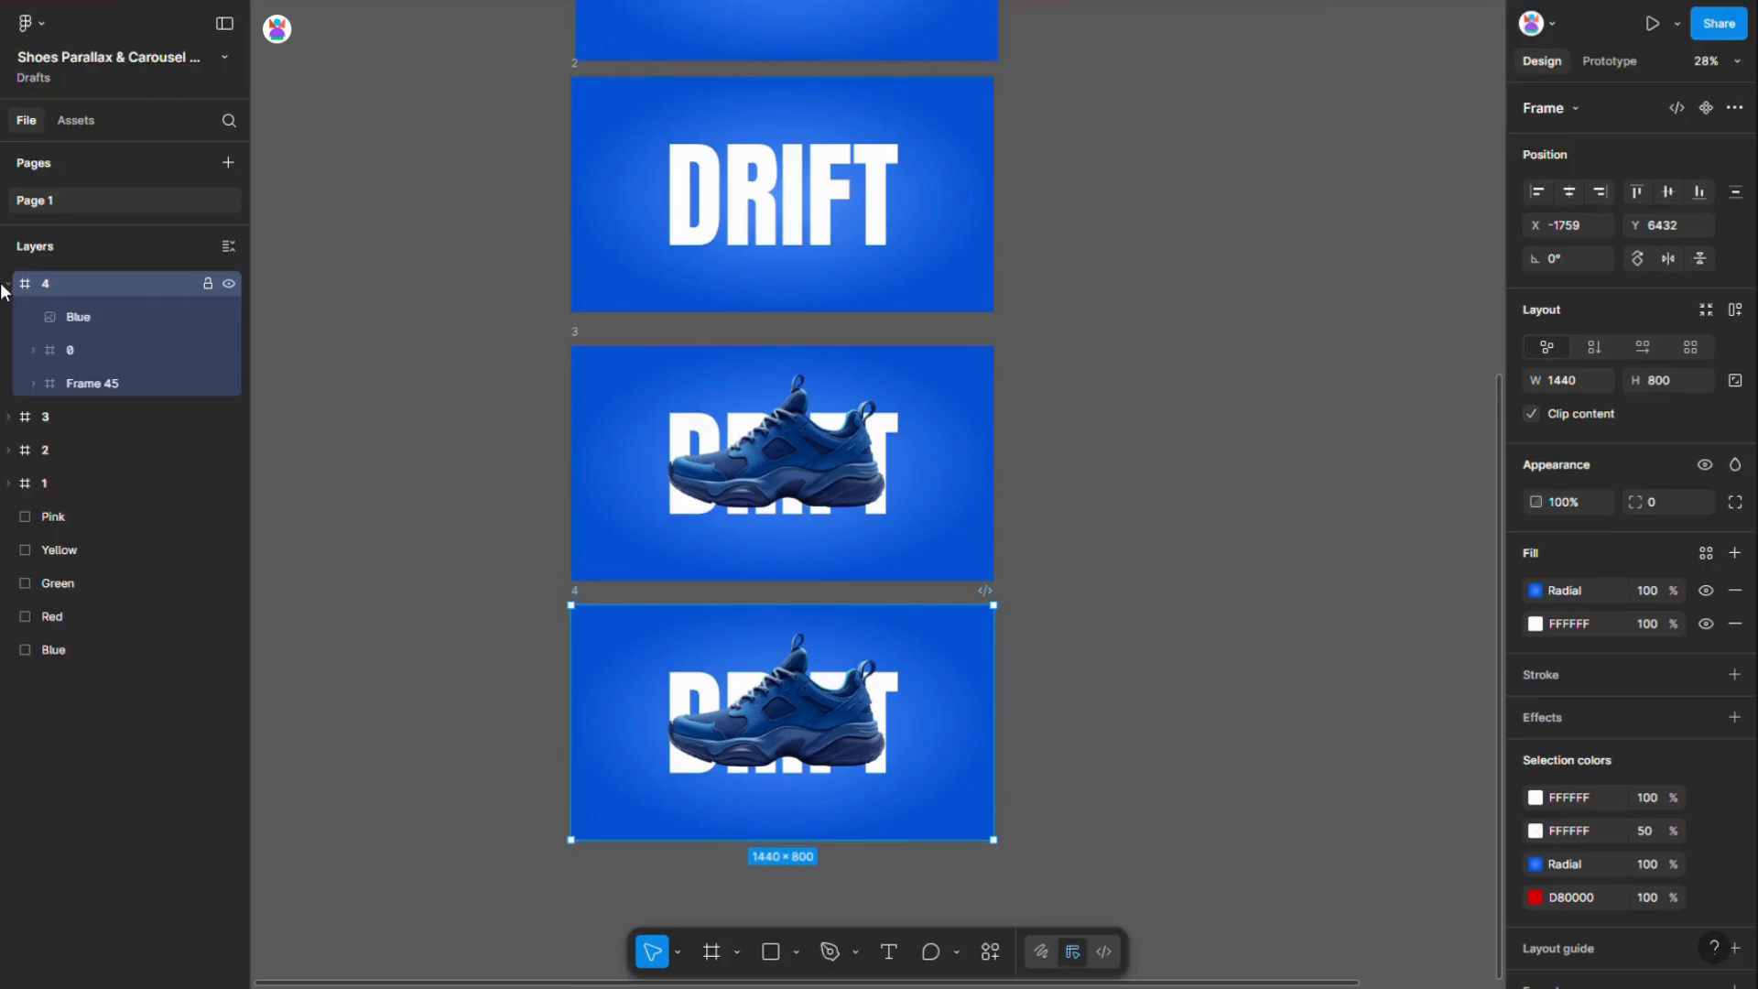
pyautogui.click(84, 374)
pyautogui.click(85, 349)
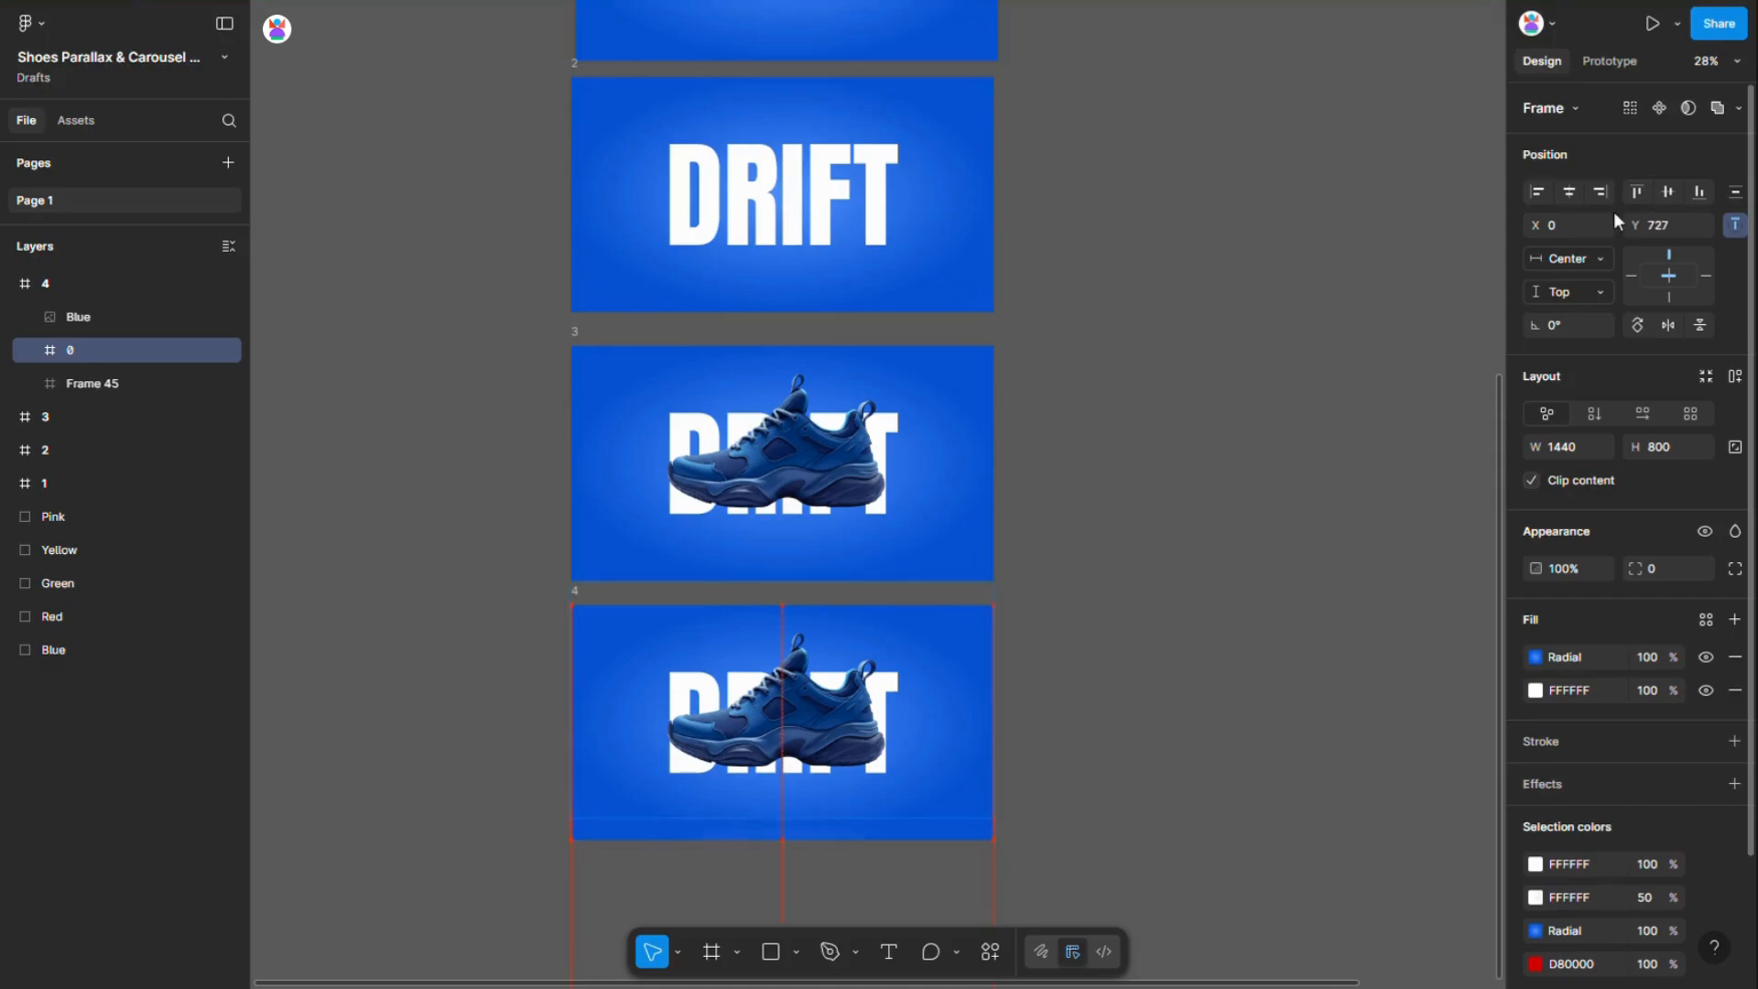
pyautogui.hotkey('shift', 'Up')
pyautogui.hotkey('shift', 'Up')
pyautogui.hotkey('shift', 'Up')
pyautogui.hotkey('shift', 'Up')
pyautogui.hotkey('shift', 'Up')
pyautogui.hotkey('shift', 'Up')
pyautogui.hotkey('shift', 'Up')
pyautogui.hotkey('shift', 'Up')
pyautogui.hotkey('shift', 'Up')
pyautogui.hotkey('shift', 'Up')
pyautogui.hotkey('shift', 'Up')
pyautogui.hotkey('shift', 'Up')
pyautogui.hotkey('shift', 'Up')
pyautogui.hotkey('shift', 'Up')
pyautogui.hotkey('shift', 'Up')
pyautogui.hotkey('shift', 'Up')
pyautogui.hotkey('shift', 'Up')
pyautogui.hotkey('shift', 'Up')
pyautogui.hotkey('shift', 'Up')
pyautogui.hotkey('shift', 'Up')
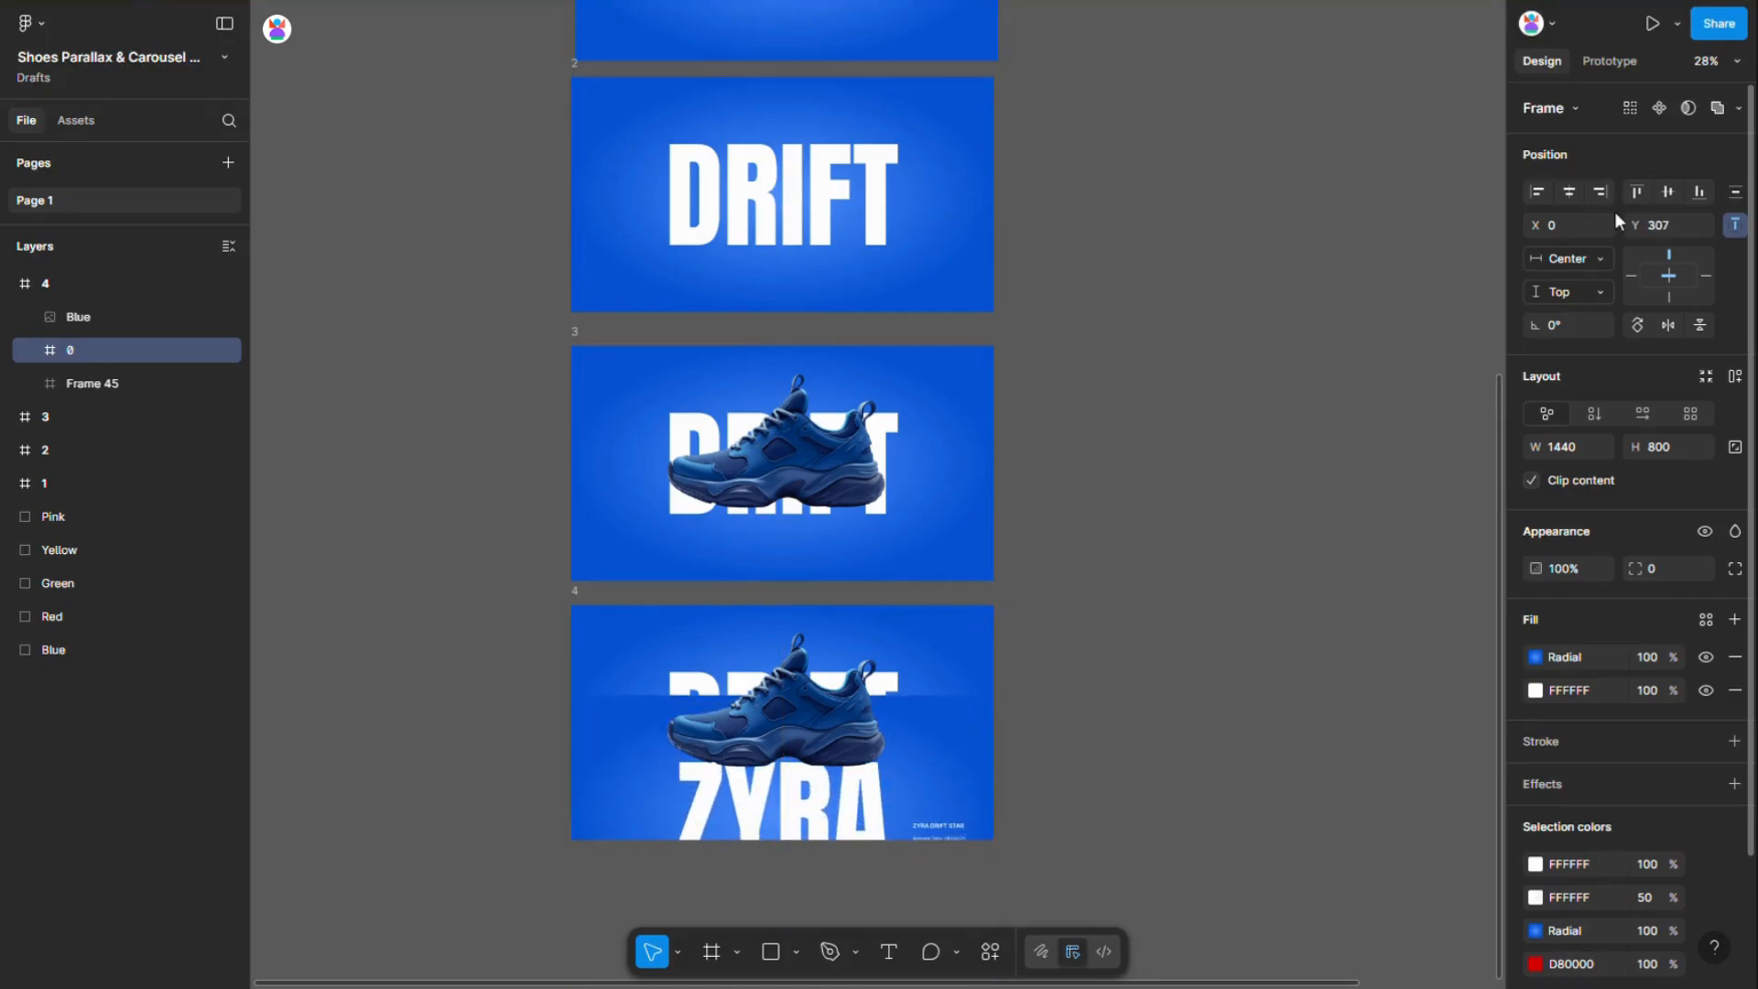
pyautogui.hotkey('shift', 'Up')
pyautogui.hotkey('shift', 'Up')
pyautogui.hotkey('shift', 'Up')
pyautogui.hotkey('shift', 'Up')
pyautogui.hotkey('shift', 'Up')
pyautogui.hotkey('shift', 'Up')
pyautogui.hotkey('shift', 'Up')
pyautogui.hotkey('shift', 'Up')
pyautogui.hotkey('shift', 'Up')
pyautogui.hotkey('shift', 'Up')
pyautogui.hotkey('shift', 'Up')
pyautogui.hotkey('shift', 'Up')
pyautogui.hotkey('shift', 'Up')
pyautogui.hotkey('shift', 'Up')
pyautogui.hotkey('shift', 'Up')
pyautogui.hotkey('shift', 'Up')
pyautogui.hotkey('shift', 'Up')
pyautogui.hotkey('shift', 'Up')
pyautogui.hotkey('shift', 'Up')
pyautogui.hotkey('shift', 'Up')
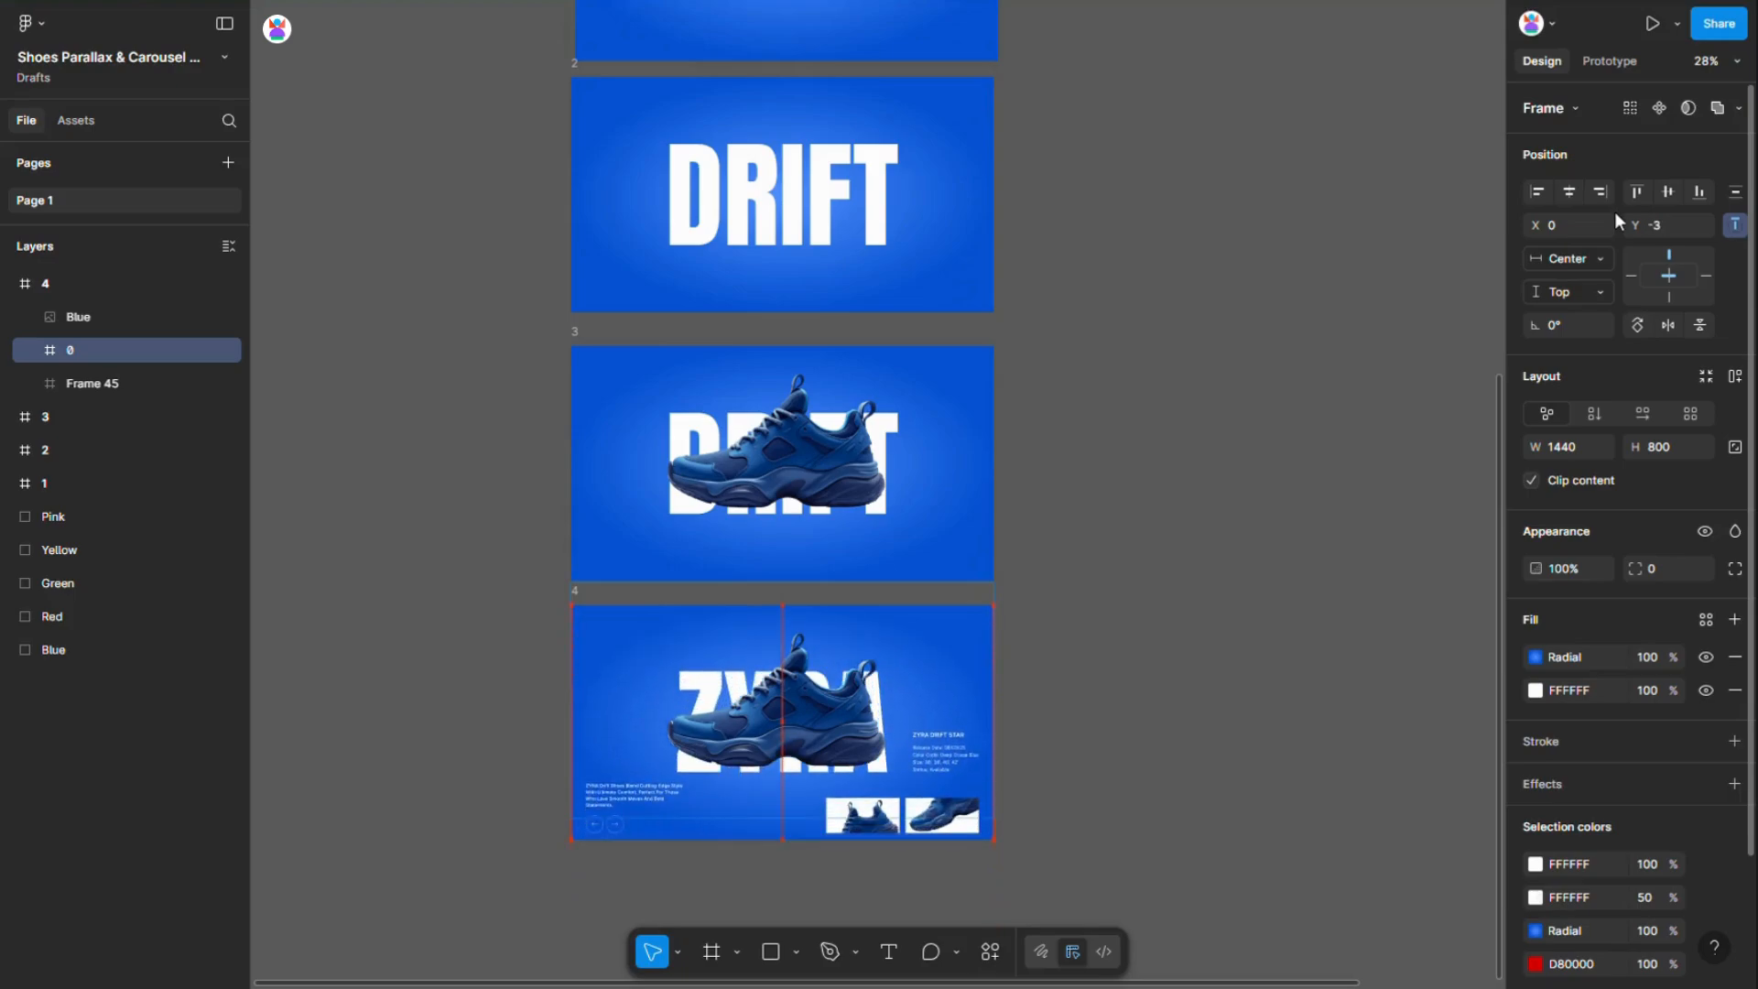
pyautogui.hotkey('shift', 'Up')
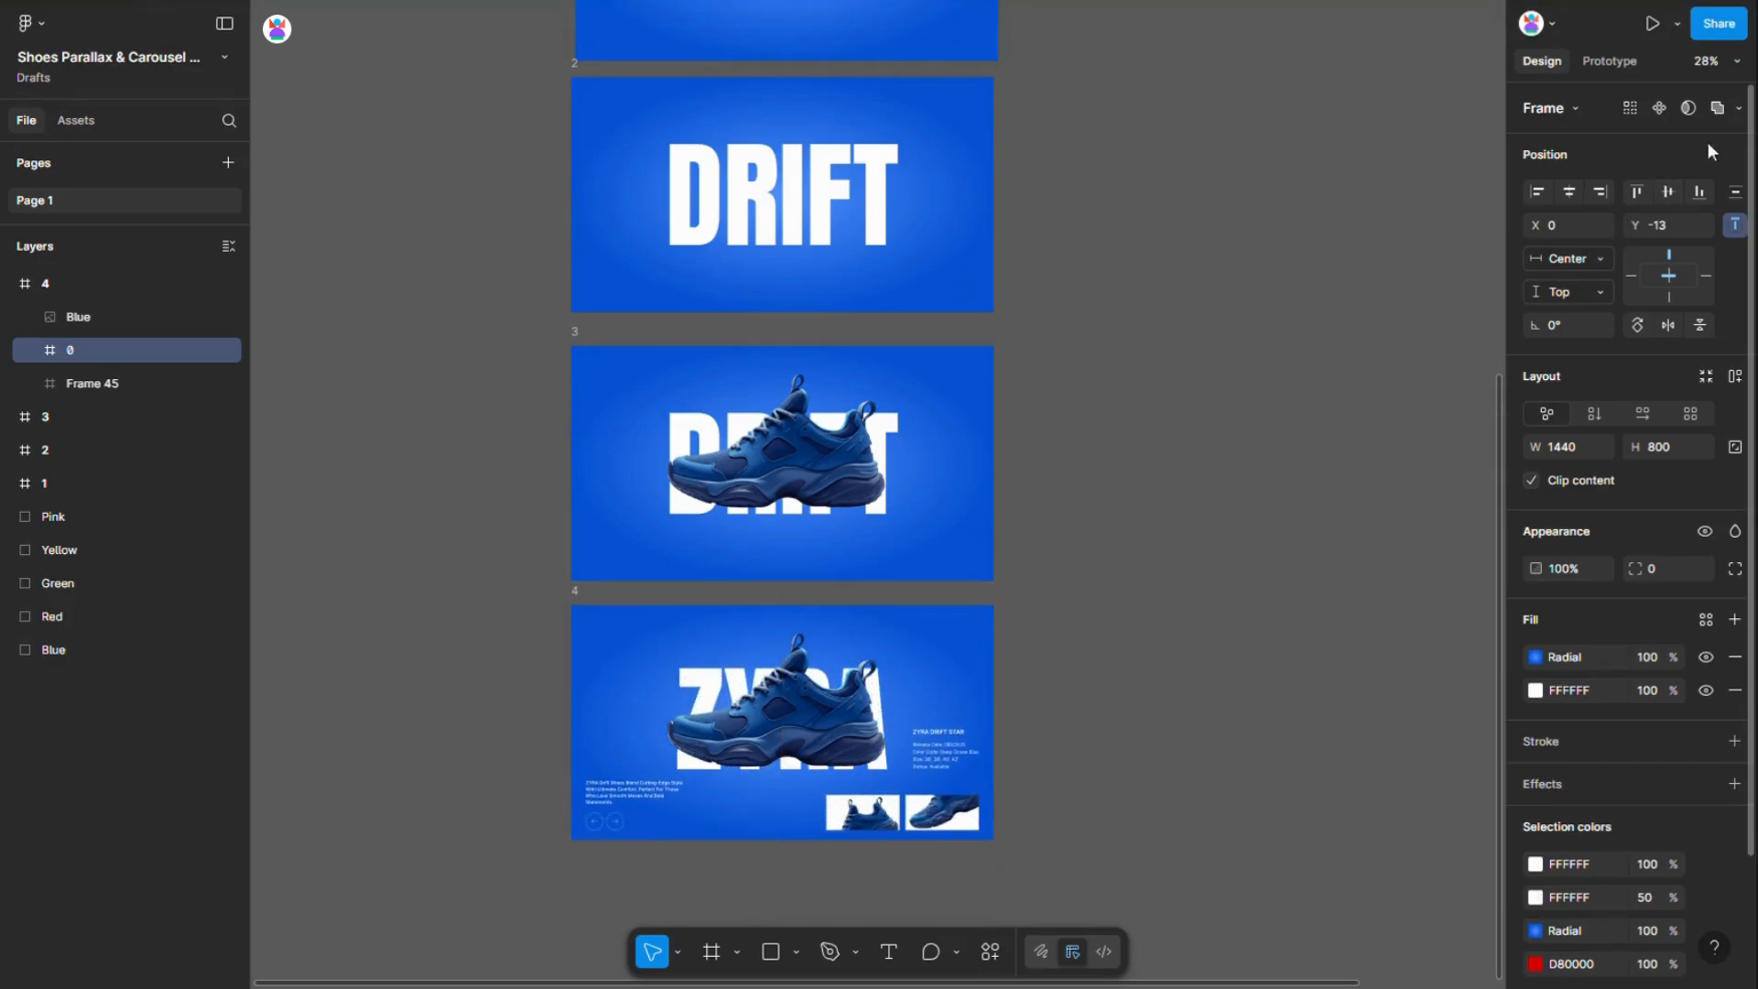
pyautogui.click(1666, 195)
# Move the Header group of frame 0 in frame 4 down into view at Y 30
pyautogui.scroll(-1, 1090, 691)
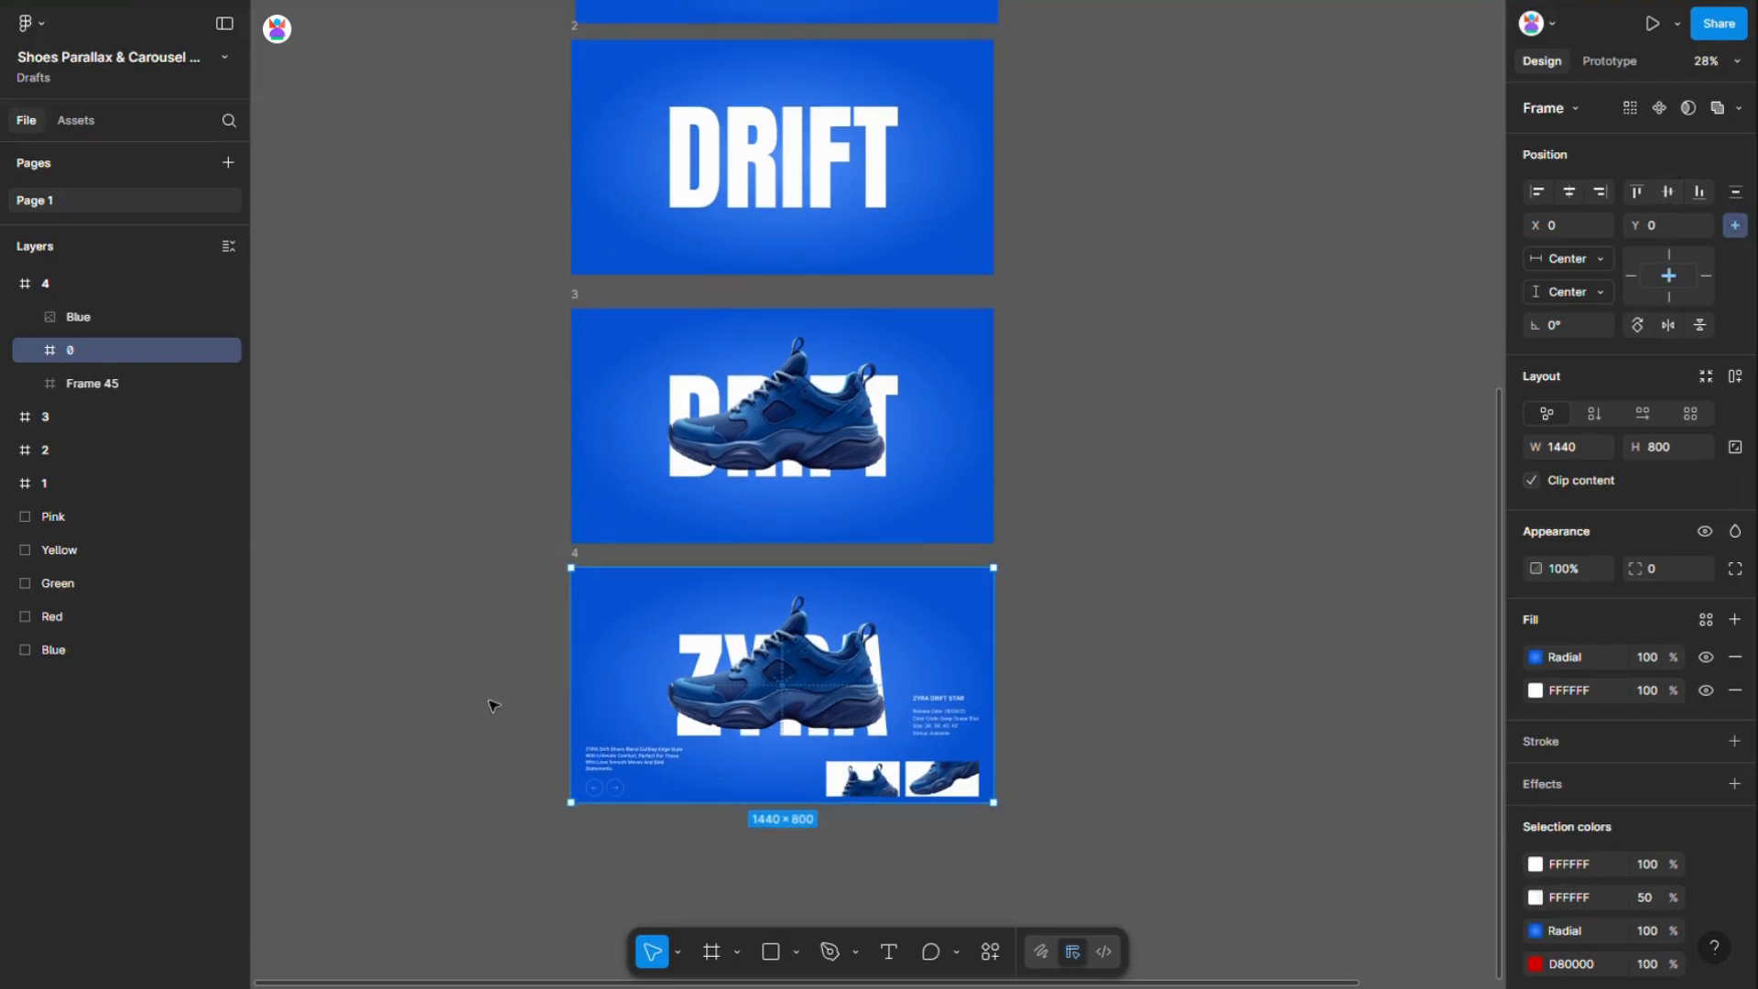
pyautogui.keyDown('ctrl'); pyautogui.scroll(3, 476, 630); pyautogui.keyUp('ctrl')
pyautogui.click(33, 349)
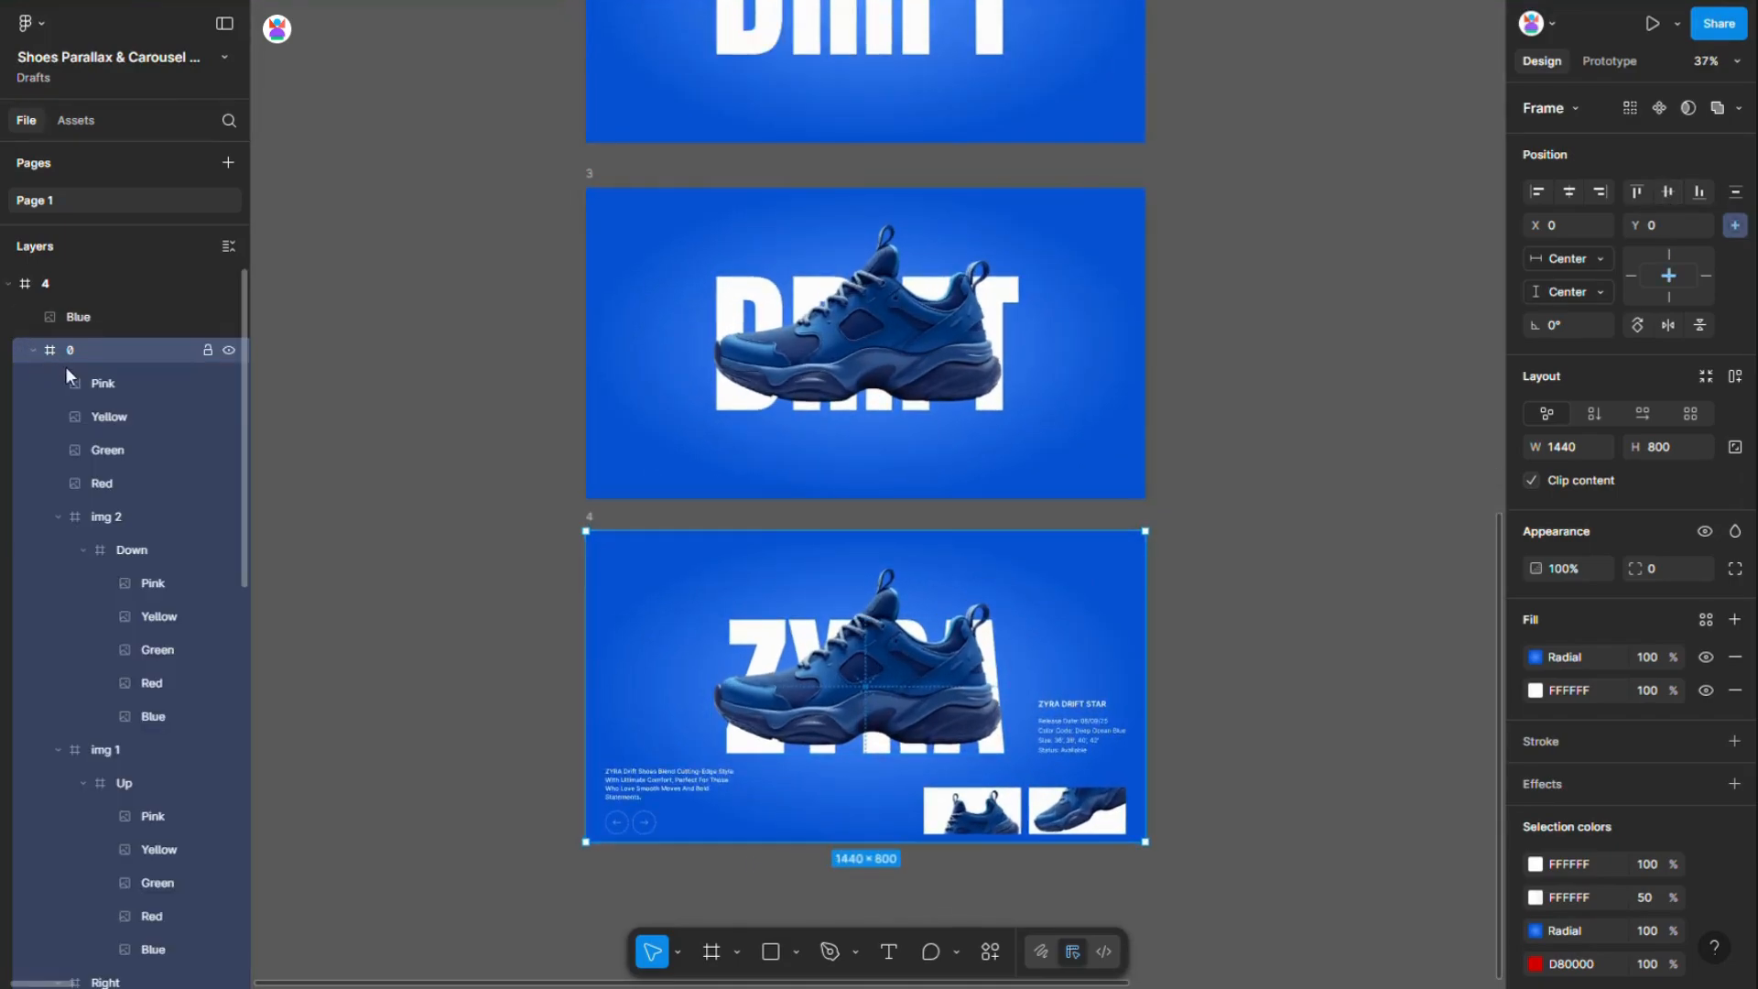
pyautogui.click(59, 517)
pyautogui.click(58, 549)
pyautogui.click(56, 554)
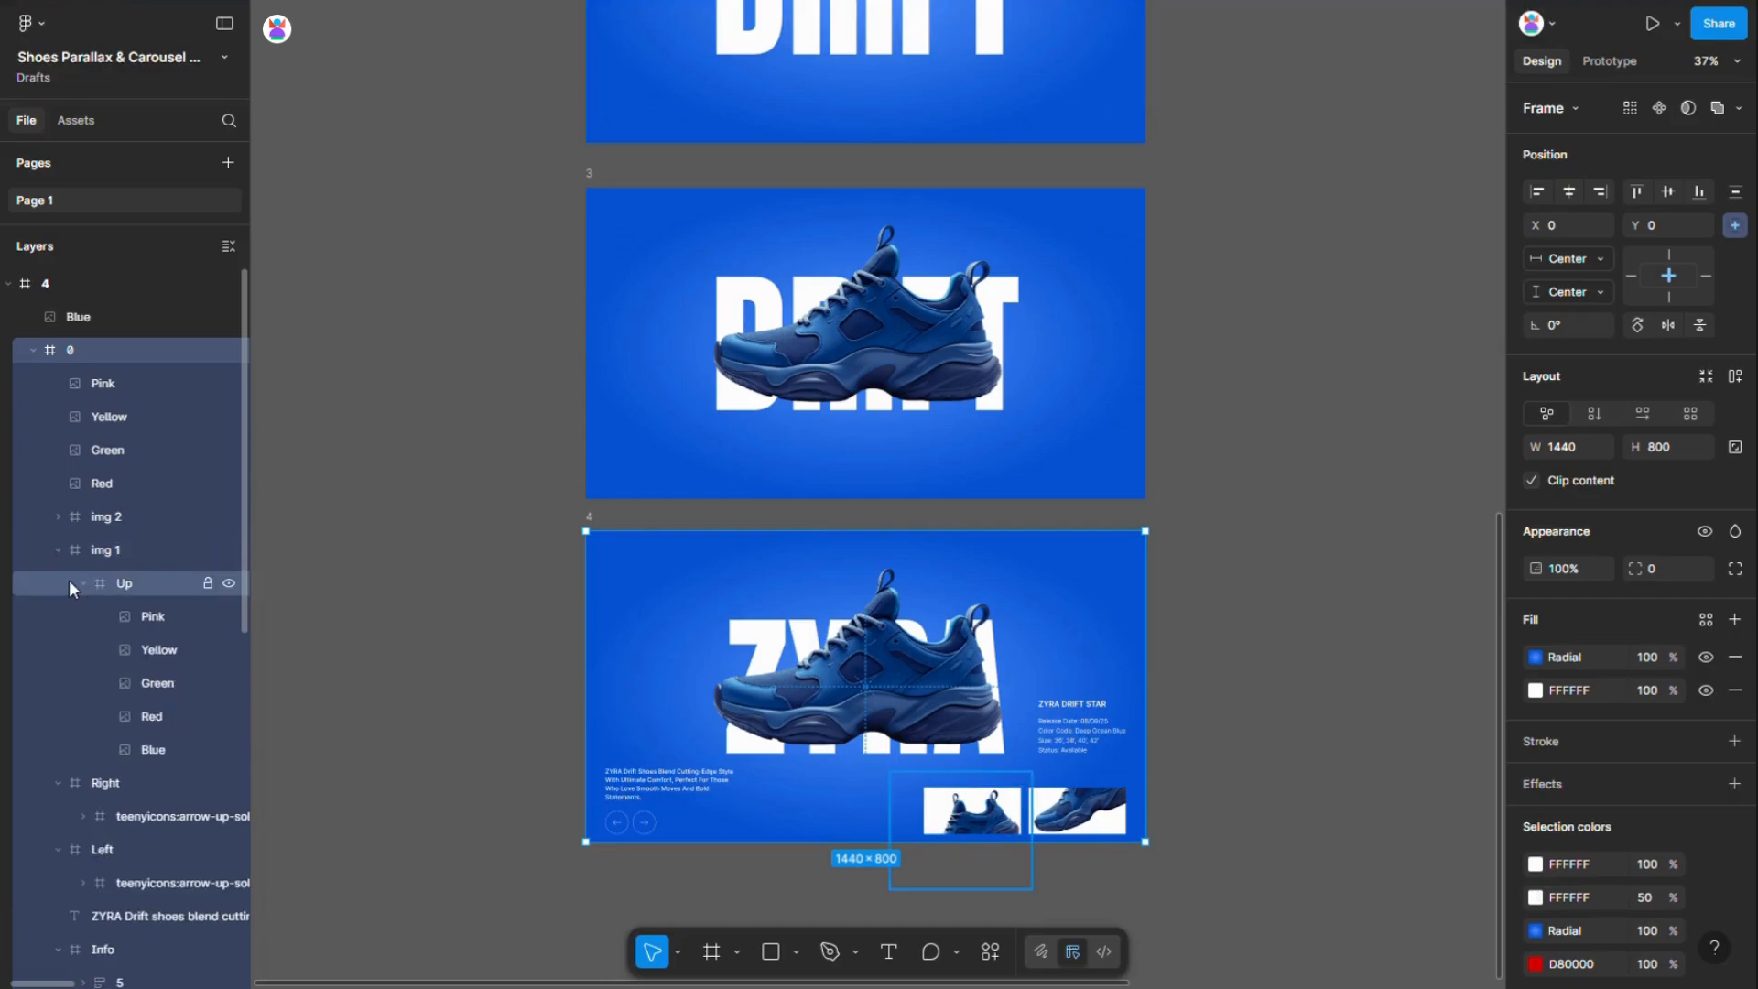
pyautogui.click(60, 551)
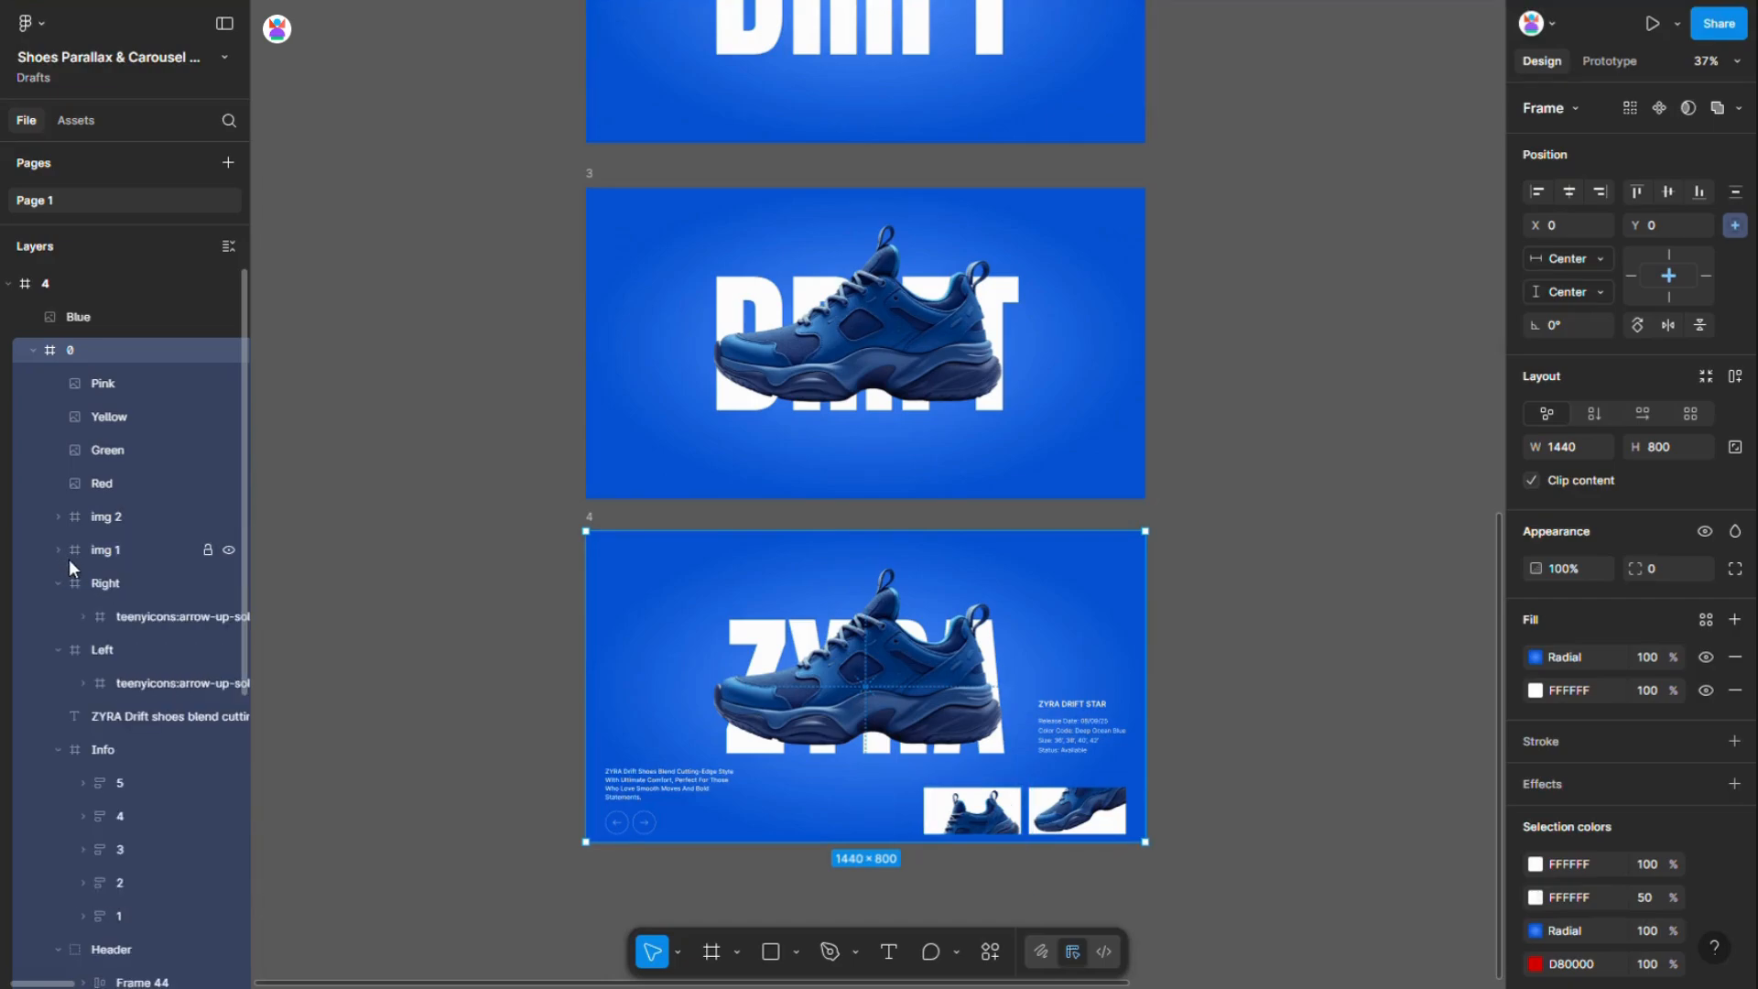
pyautogui.click(59, 749)
pyautogui.click(103, 783)
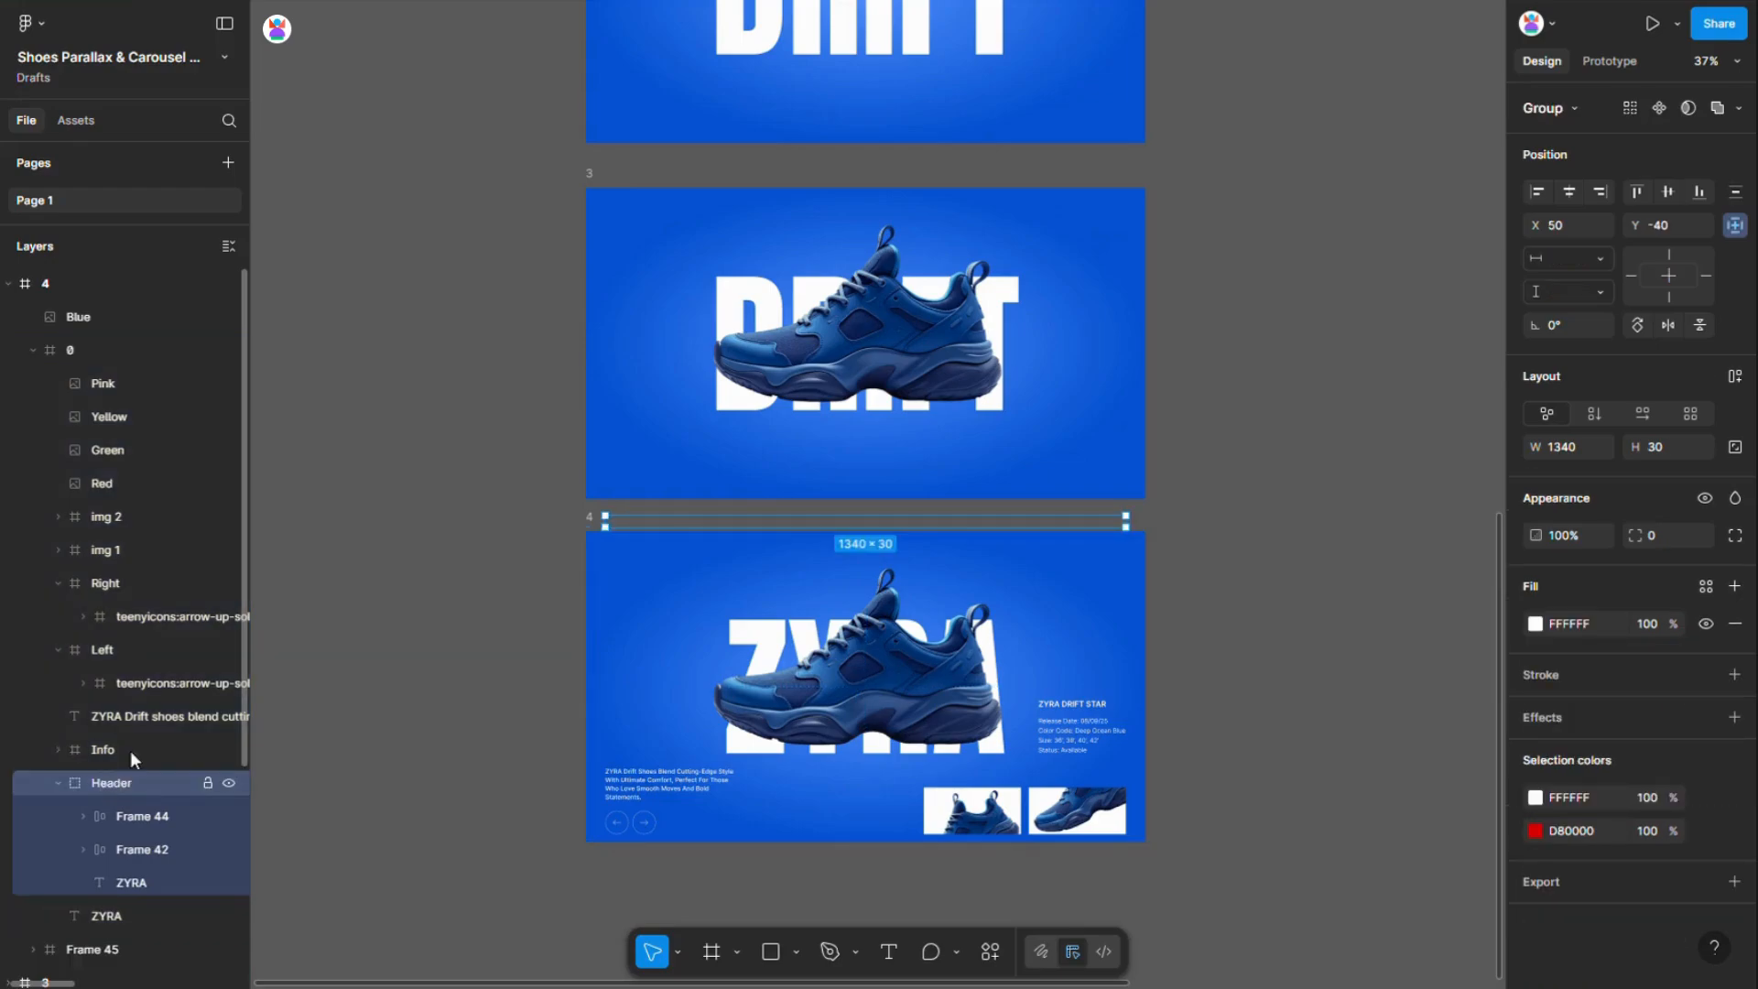
pyautogui.hotkey('shift', 'Down')
pyautogui.hotkey('shift', 'Down')
pyautogui.hotkey('shift', 'Down')
pyautogui.hotkey('shift', 'Down')
pyautogui.hotkey('shift', 'Down')
pyautogui.hotkey('shift', 'Down')
pyautogui.hotkey('shift', 'Down')
pyautogui.hotkey('shift', 'Down')
pyautogui.hotkey('shift', 'Down')
pyautogui.hotkey('shift', 'Down')
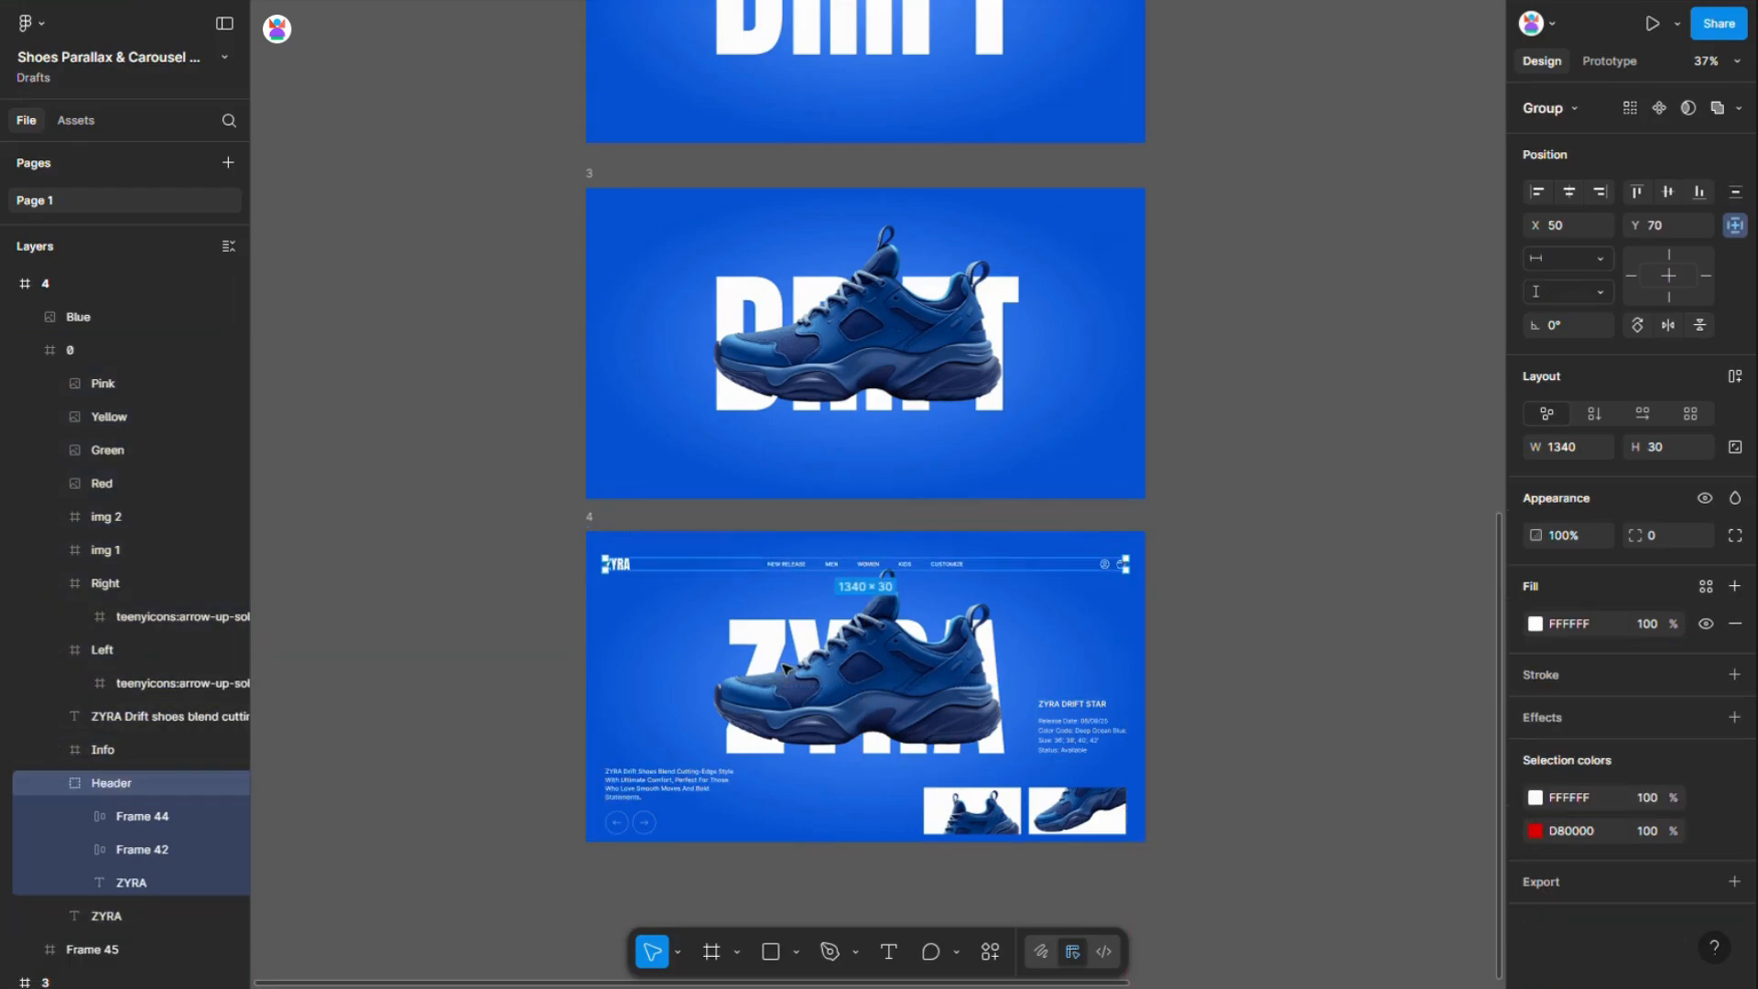
pyautogui.scroll(3, 1138, 552)
pyautogui.hotkey('shift', 'Up')
pyautogui.hotkey('shift', 'Up')
pyautogui.hotkey('shift', 'Up')
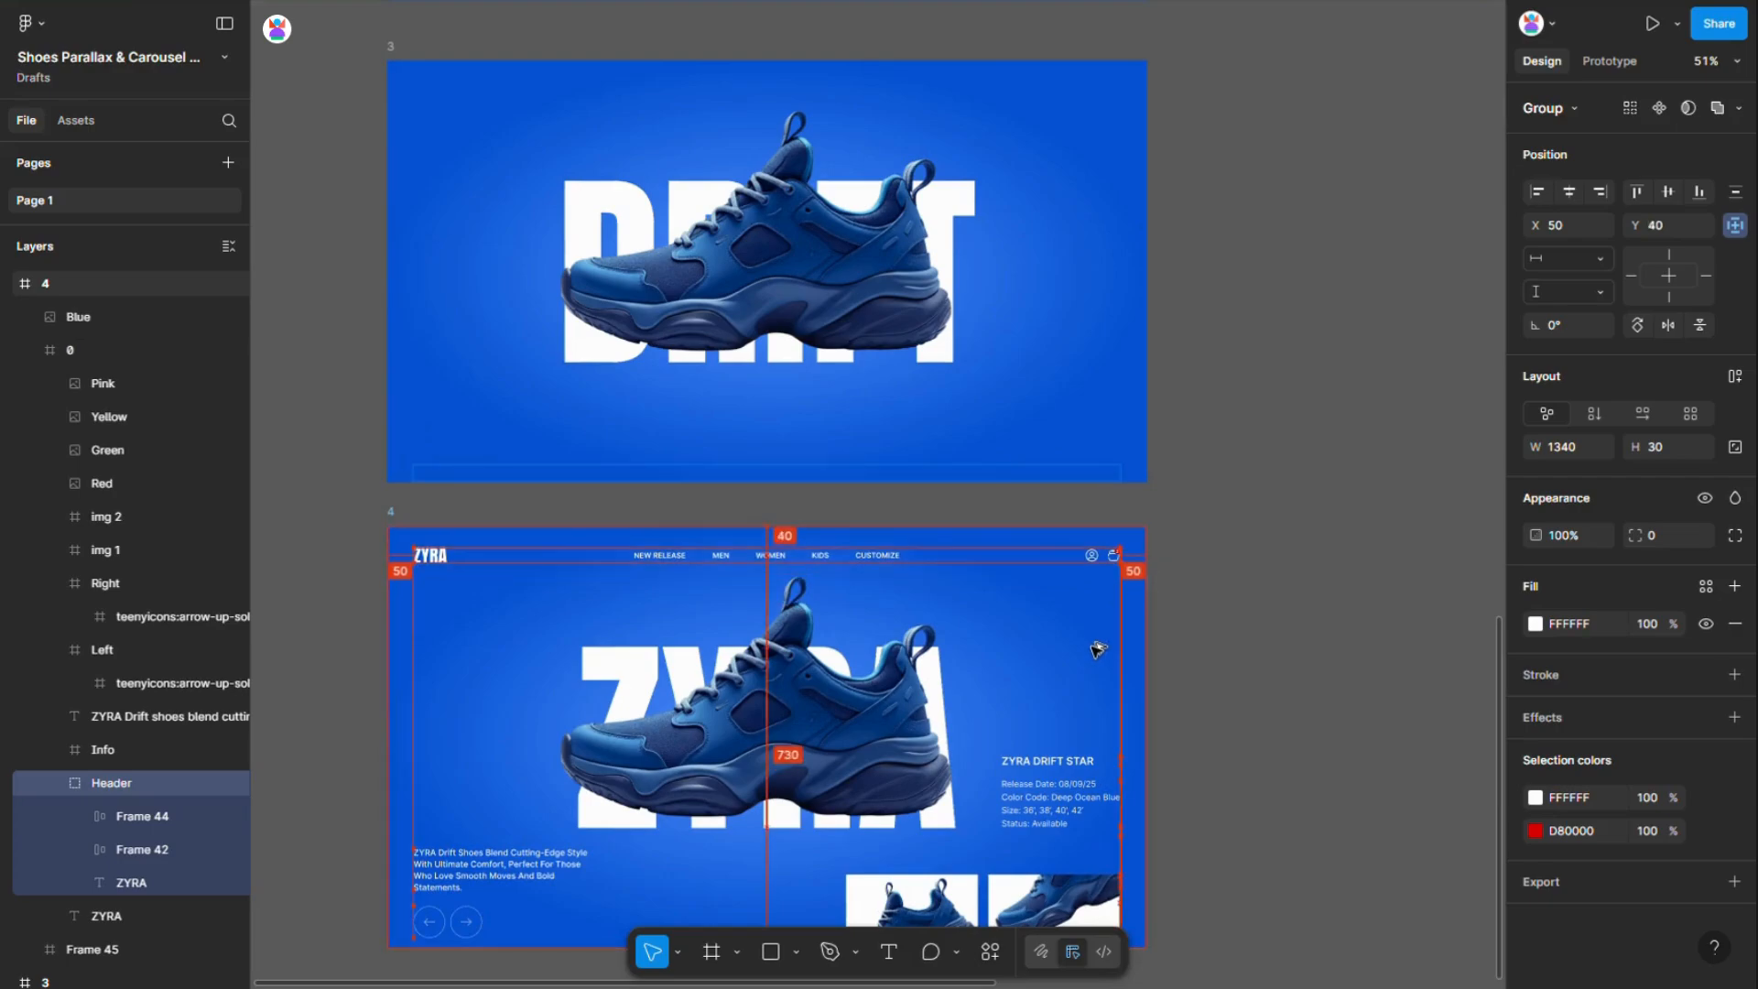
pyautogui.hotkey('shift', 'Up')
# Rotate the blue shoe in frame 4 to 35°
pyautogui.scroll(-3, 1098, 649)
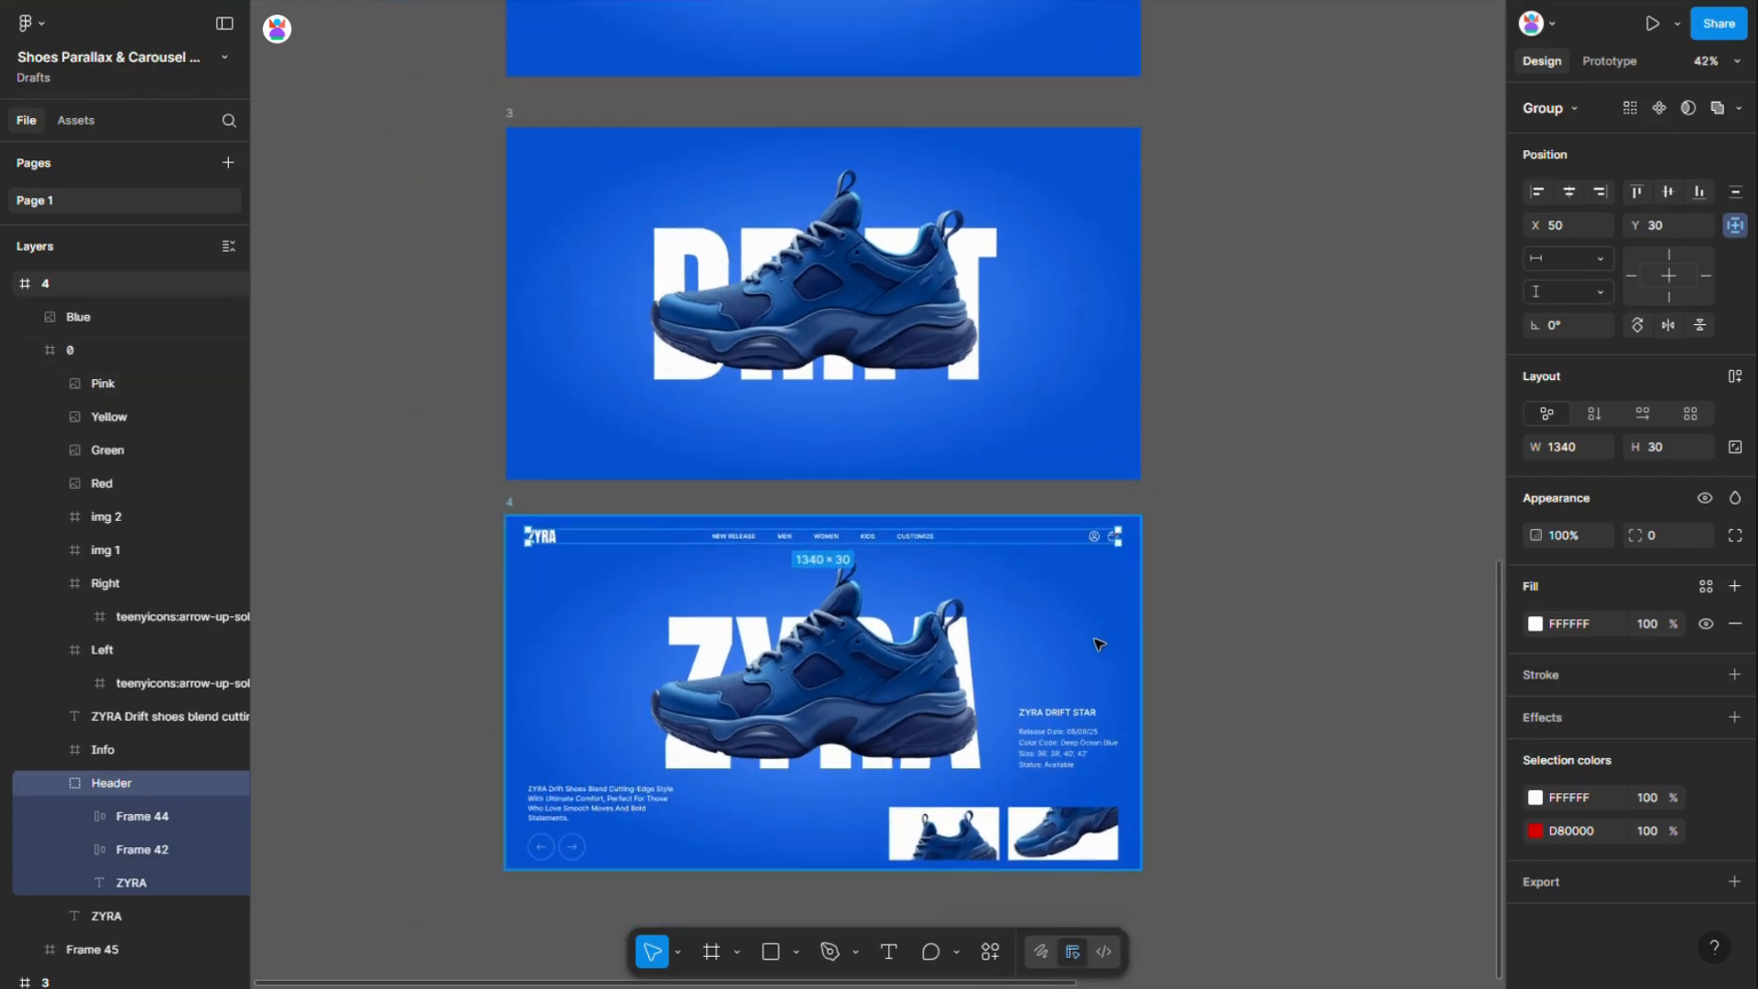
pyautogui.click(844, 638)
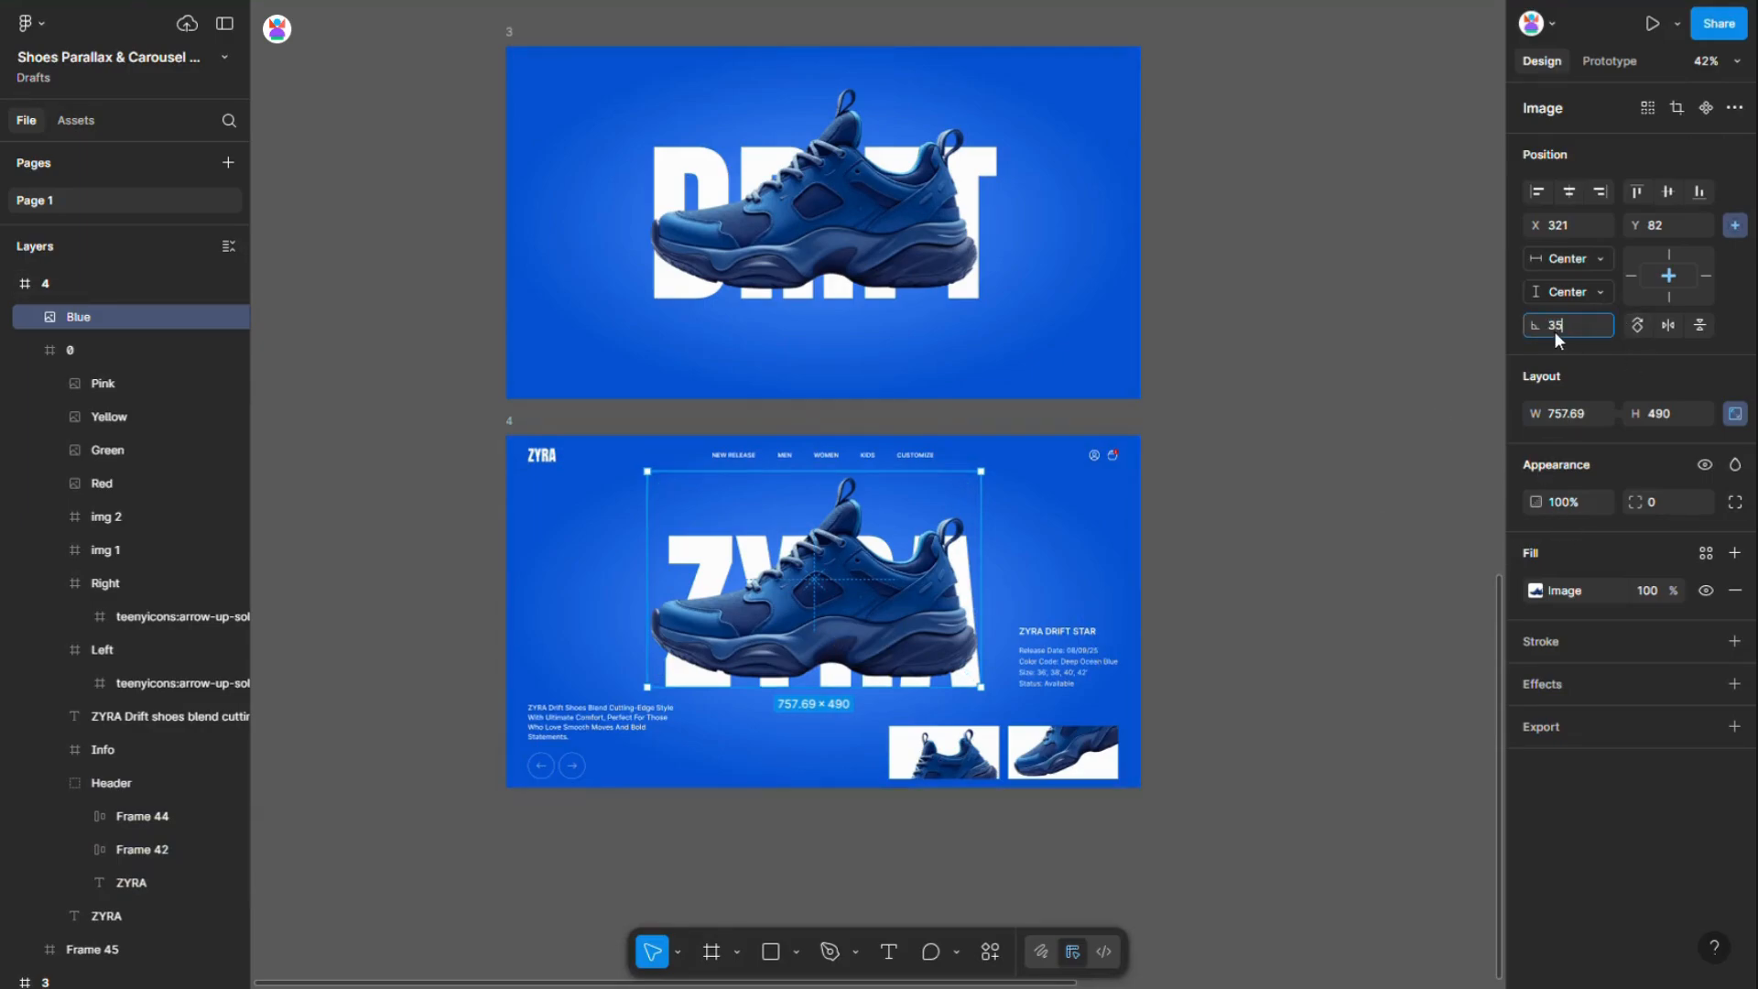
pyautogui.write('35')
pyautogui.press('Return')
pyautogui.scroll(-3, 1150, 547)
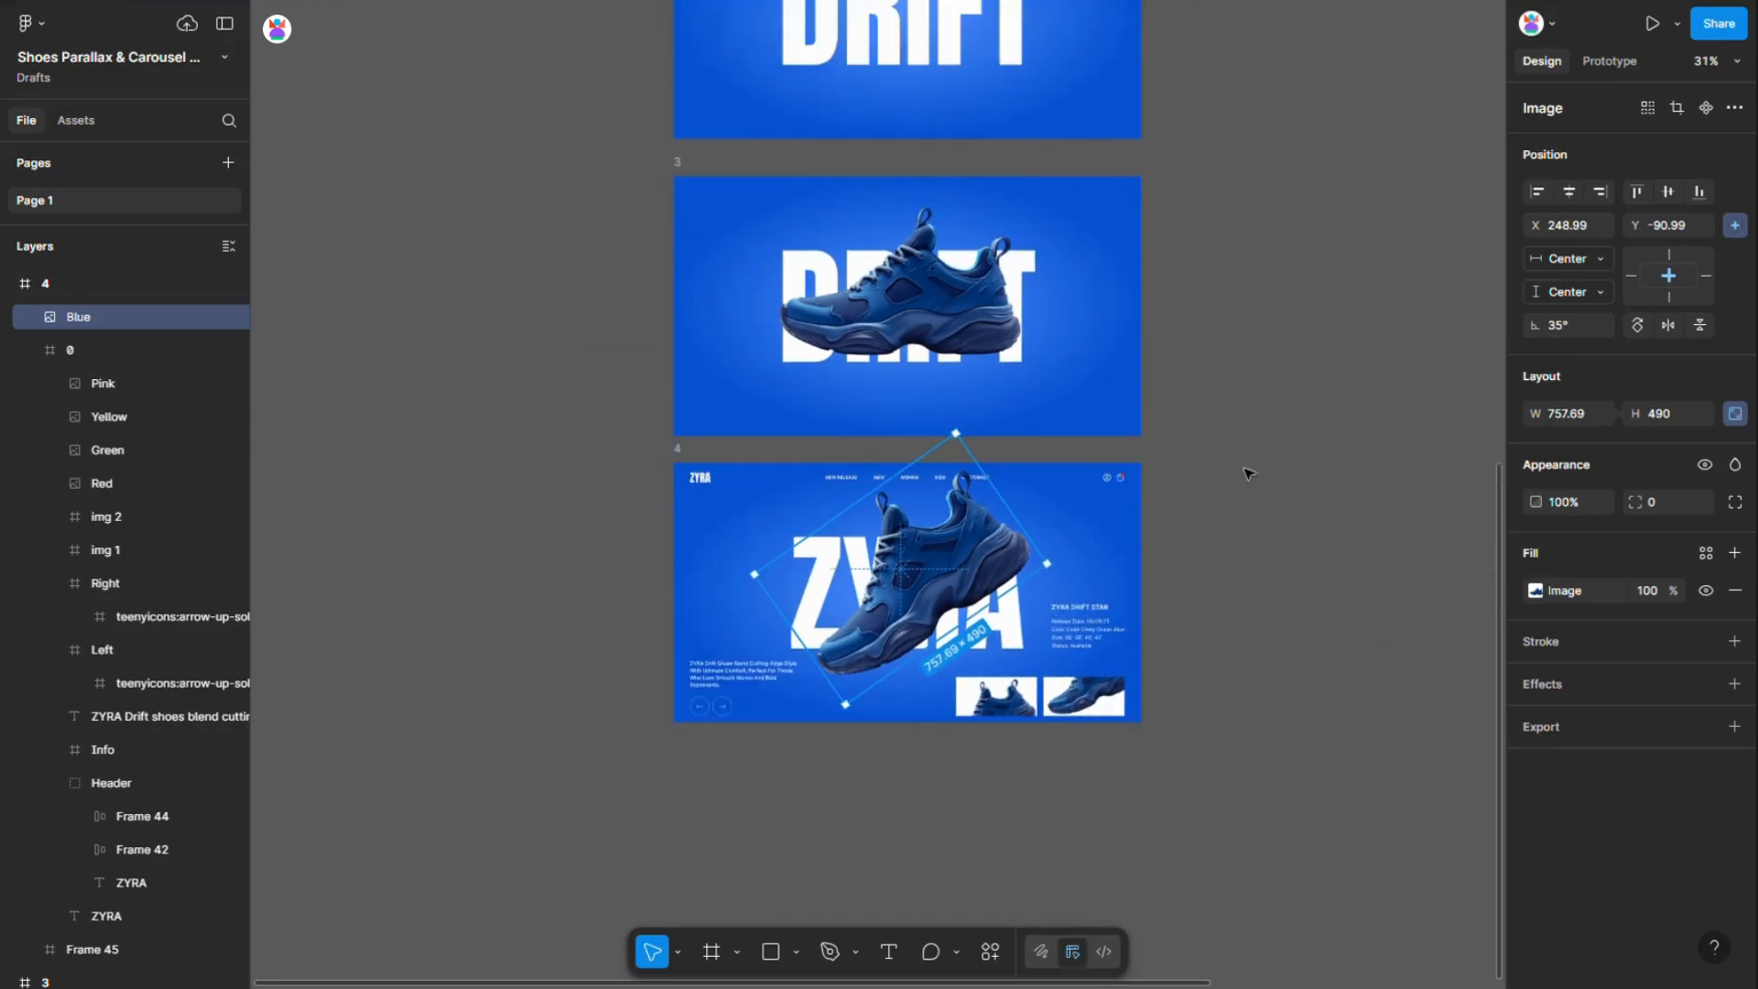
# Duplicate frame 4 and place the copy directly below it at the same X position
pyautogui.click(1249, 474)
pyautogui.scroll(-2, 1248, 474)
pyautogui.click(680, 368)
pyautogui.moveTo(687, 371); pyautogui.dragTo(689, 669)
pyautogui.scroll(-1, 923, 747)
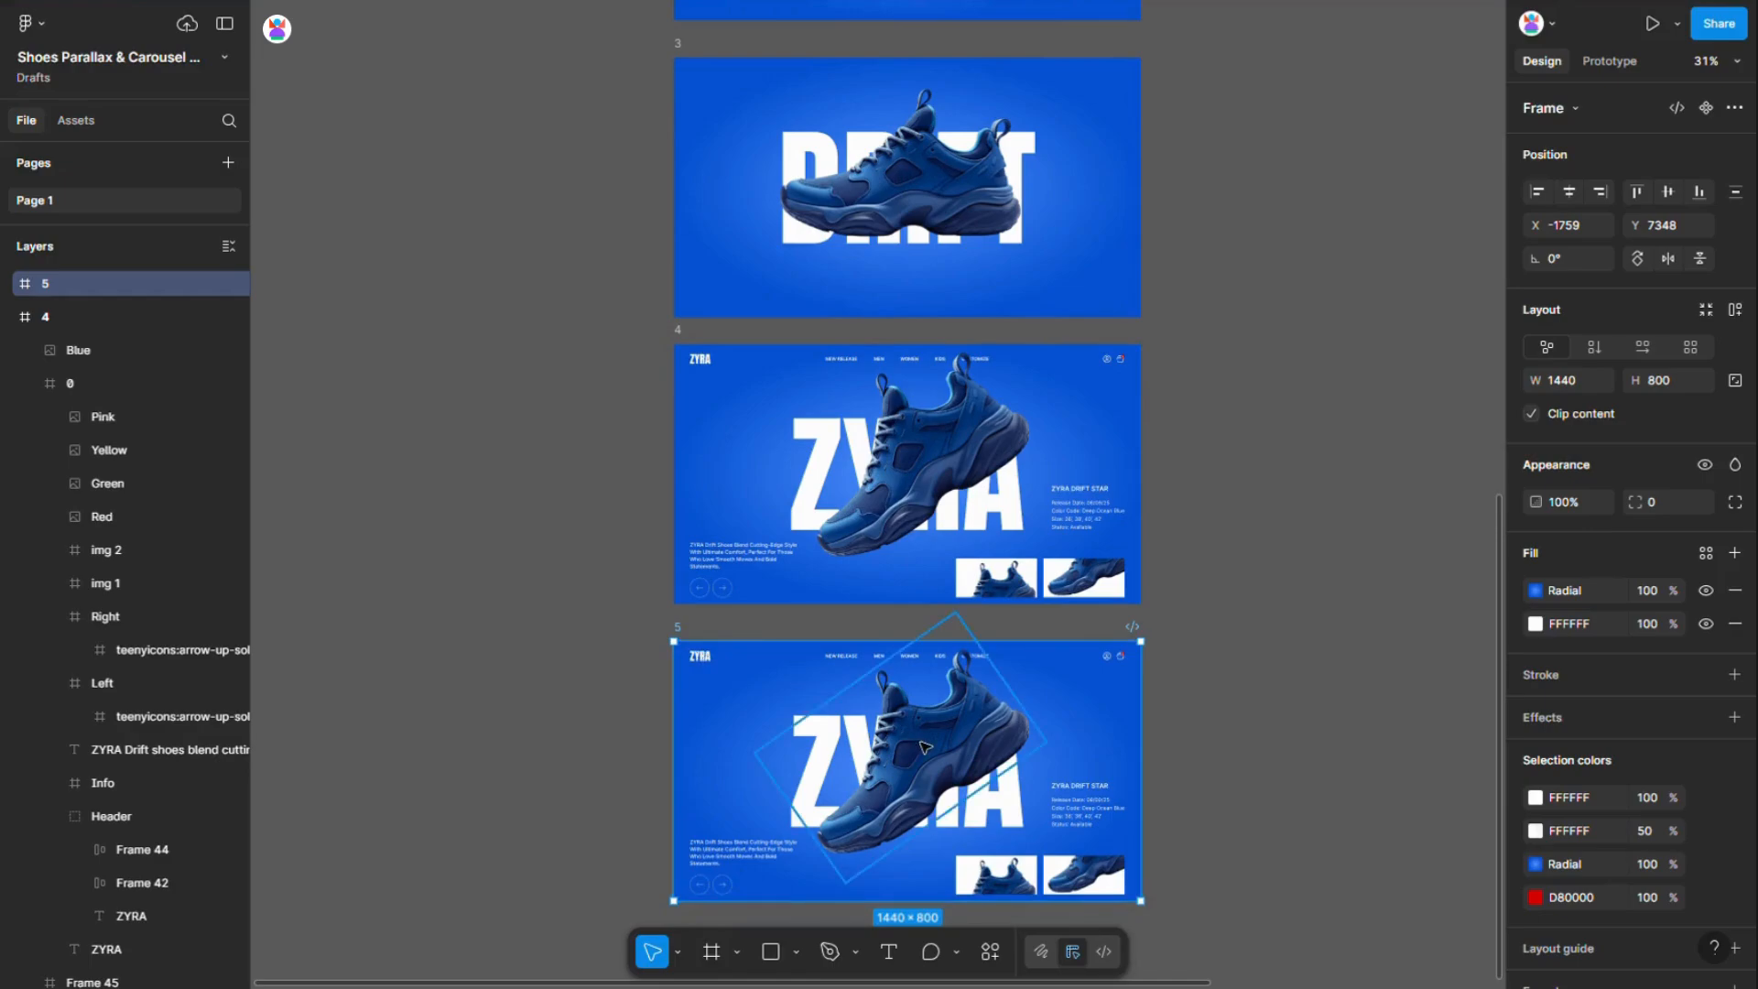
# Move the blue shoe in frame 5 left until it is clipped outside the frame at X -861.01
pyautogui.scroll(-2, 923, 746)
pyautogui.click(930, 716)
pyautogui.hotkey('shift', 'Left')
pyautogui.hotkey('shift', 'Left')
pyautogui.hotkey('shift', 'Left')
pyautogui.hotkey('shift', 'Left')
pyautogui.hotkey('shift', 'Left')
pyautogui.hotkey('shift', 'Left')
pyautogui.hotkey('shift', 'Left')
pyautogui.hotkey('shift', 'Left')
pyautogui.hotkey('shift', 'Left')
pyautogui.hotkey('shift', 'Left')
pyautogui.hotkey('shift', 'Left')
pyautogui.hotkey('shift', 'Left')
pyautogui.hotkey('shift', 'Left')
pyautogui.hotkey('shift', 'Left')
pyautogui.hotkey('shift', 'Left')
pyautogui.hotkey('shift', 'Left')
pyautogui.hotkey('shift', 'Left')
pyautogui.hotkey('shift', 'Left')
pyautogui.hotkey('shift', 'Left')
pyautogui.hotkey('shift', 'Left')
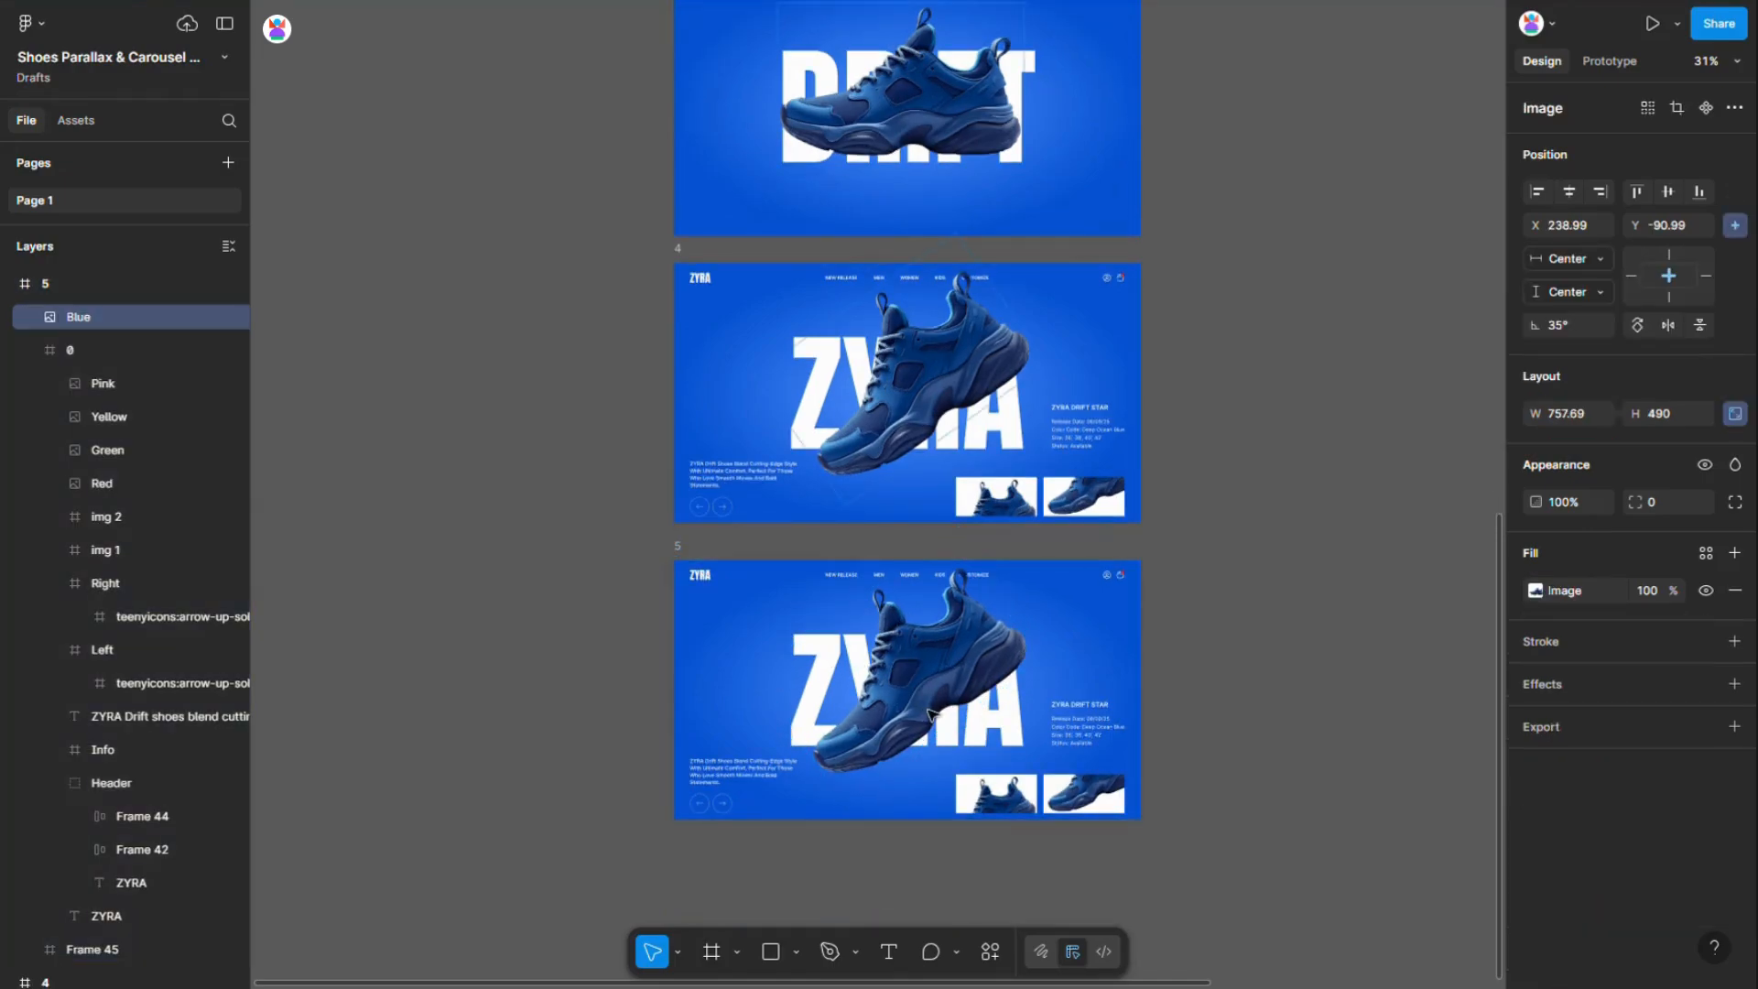
pyautogui.hotkey('shift', 'Left')
pyautogui.hotkey('shift', 'Left')
pyautogui.hotkey('shift', 'Left')
pyautogui.hotkey('shift', 'Left')
pyautogui.hotkey('shift', 'Left')
pyautogui.hotkey('shift', 'Left')
pyautogui.hotkey('shift', 'Left')
pyautogui.hotkey('shift', 'Left')
pyautogui.hotkey('shift', 'Left')
pyautogui.hotkey('shift', 'Left')
pyautogui.hotkey('shift', 'Left')
pyautogui.hotkey('shift', 'Left')
pyautogui.hotkey('shift', 'Left')
pyautogui.hotkey('shift', 'Left')
pyautogui.hotkey('shift', 'Left')
pyautogui.hotkey('shift', 'Left')
pyautogui.hotkey('shift', 'Left')
pyautogui.hotkey('shift', 'Left')
pyautogui.hotkey('shift', 'Left')
pyautogui.hotkey('shift', 'Left')
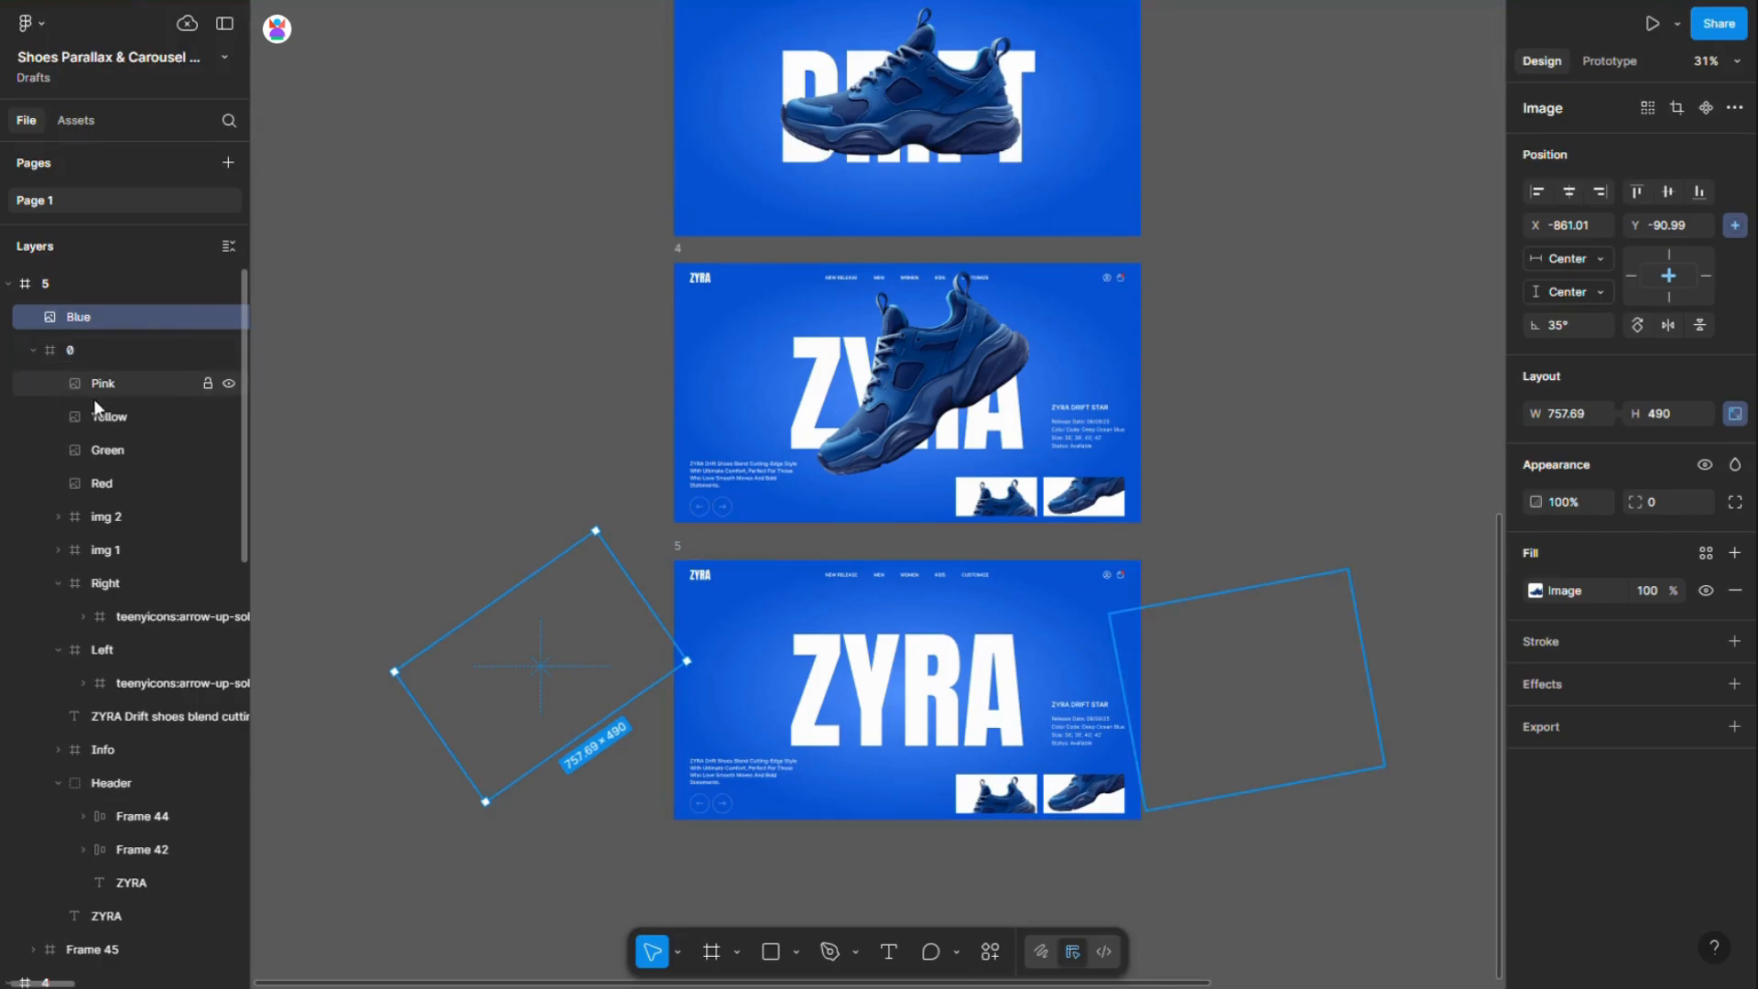
# Bring the red shoe of frame 5 into view by centering it horizontally in the frame
pyautogui.click(103, 482)
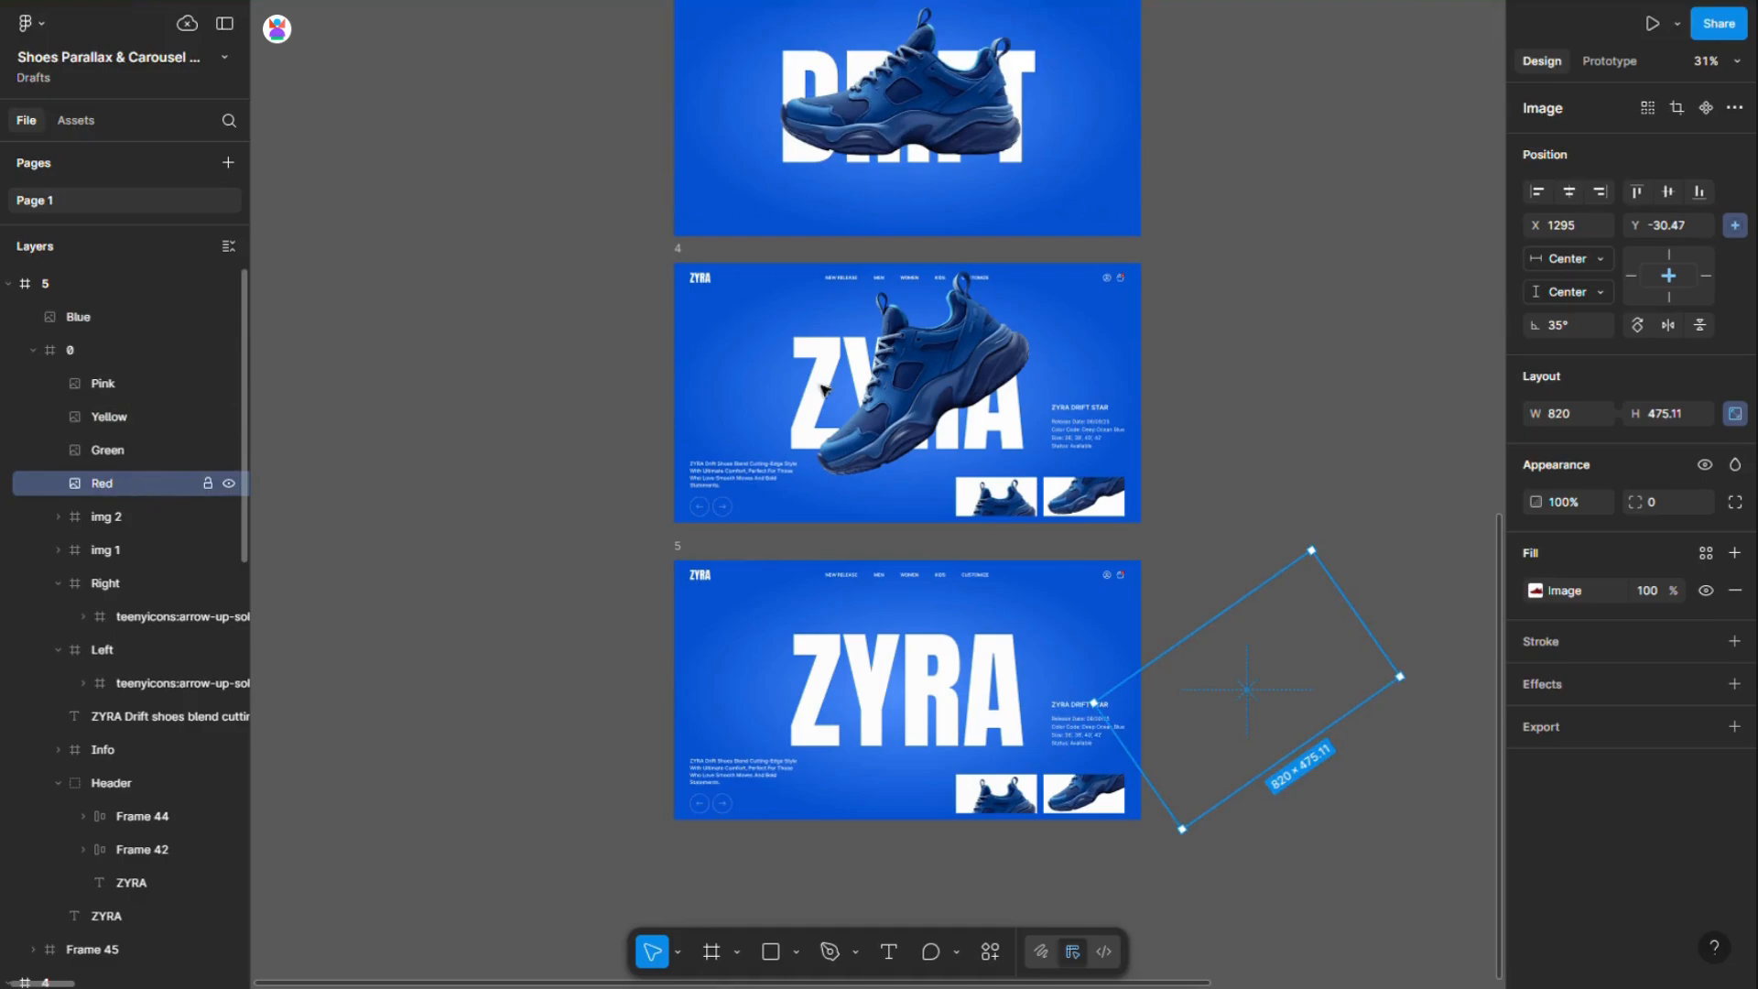
pyautogui.click(1568, 191)
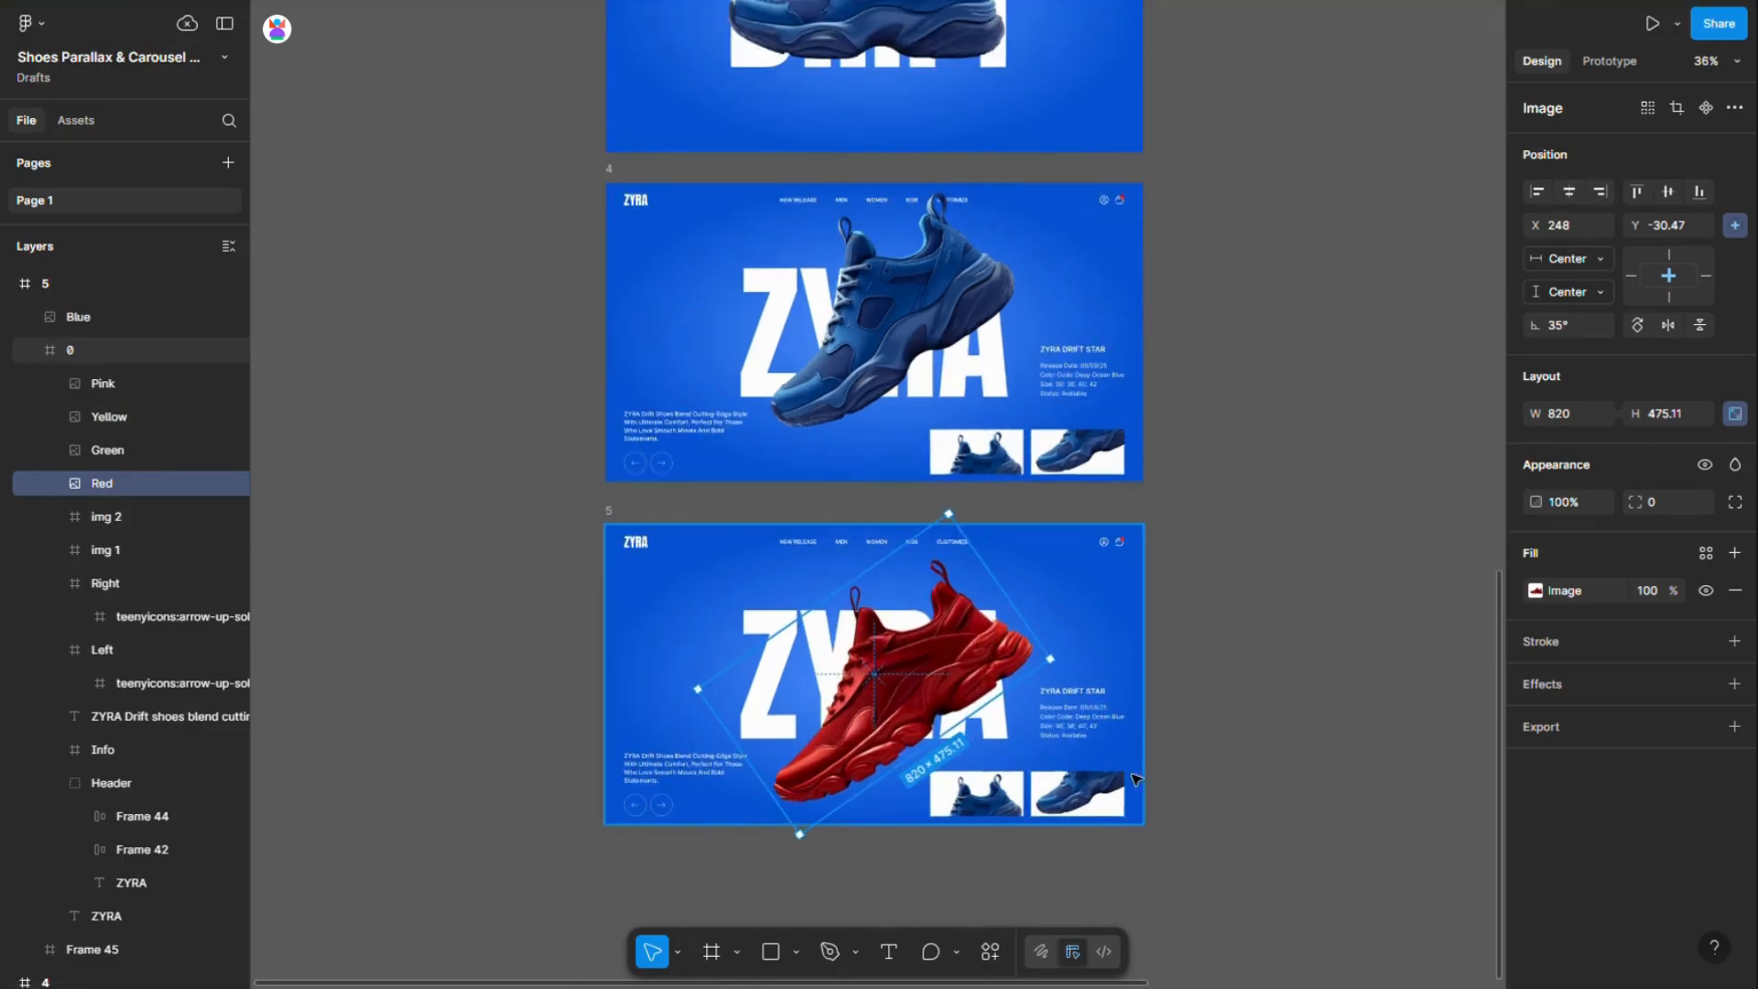
# Move the row of five gradient swatches down beside frame 5's right edge, at Y 7530
pyautogui.scroll(-5, 1088, 762)
pyautogui.moveTo(1041, 39); pyautogui.dragTo(1241, 119)
pyautogui.moveTo(1383, 164); pyautogui.dragTo(1387, 163)
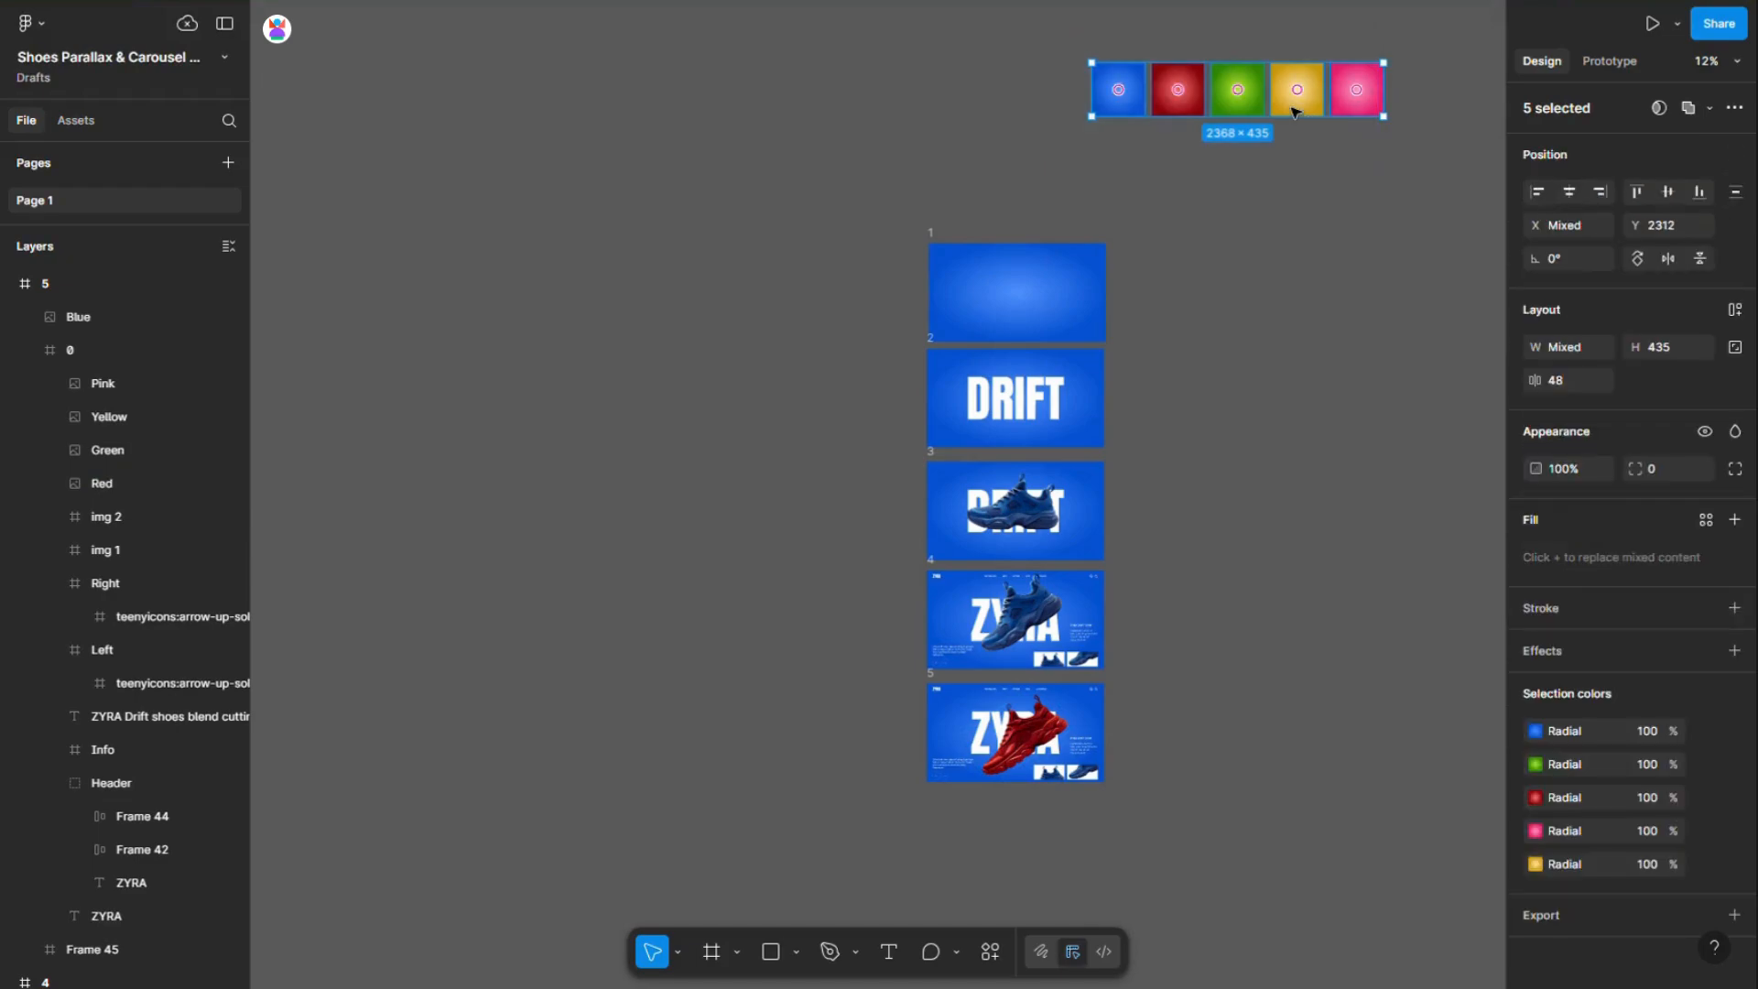
pyautogui.moveTo(1293, 108); pyautogui.dragTo(1309, 756)
pyautogui.scroll(-2, 1270, 735)
pyautogui.scroll(5, 1206, 556)
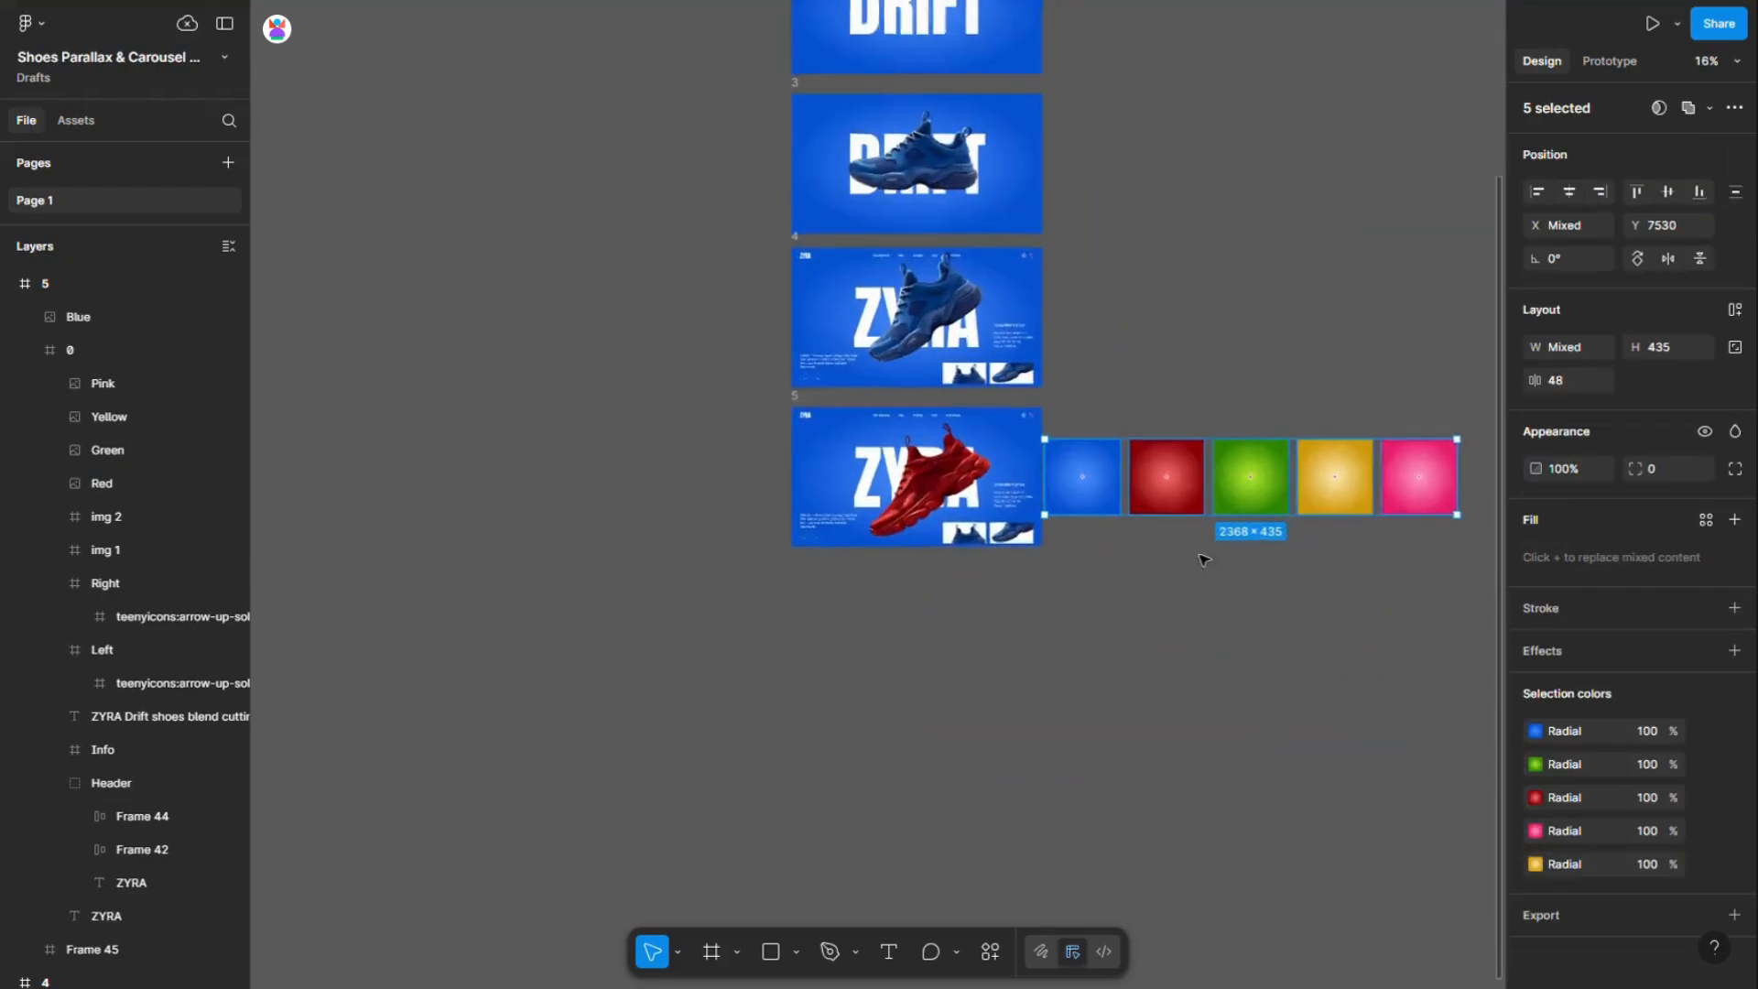
# Copy the red swatch's radial gradient fill onto inner frame 0 of frame 5 as its background
pyautogui.click(1202, 406)
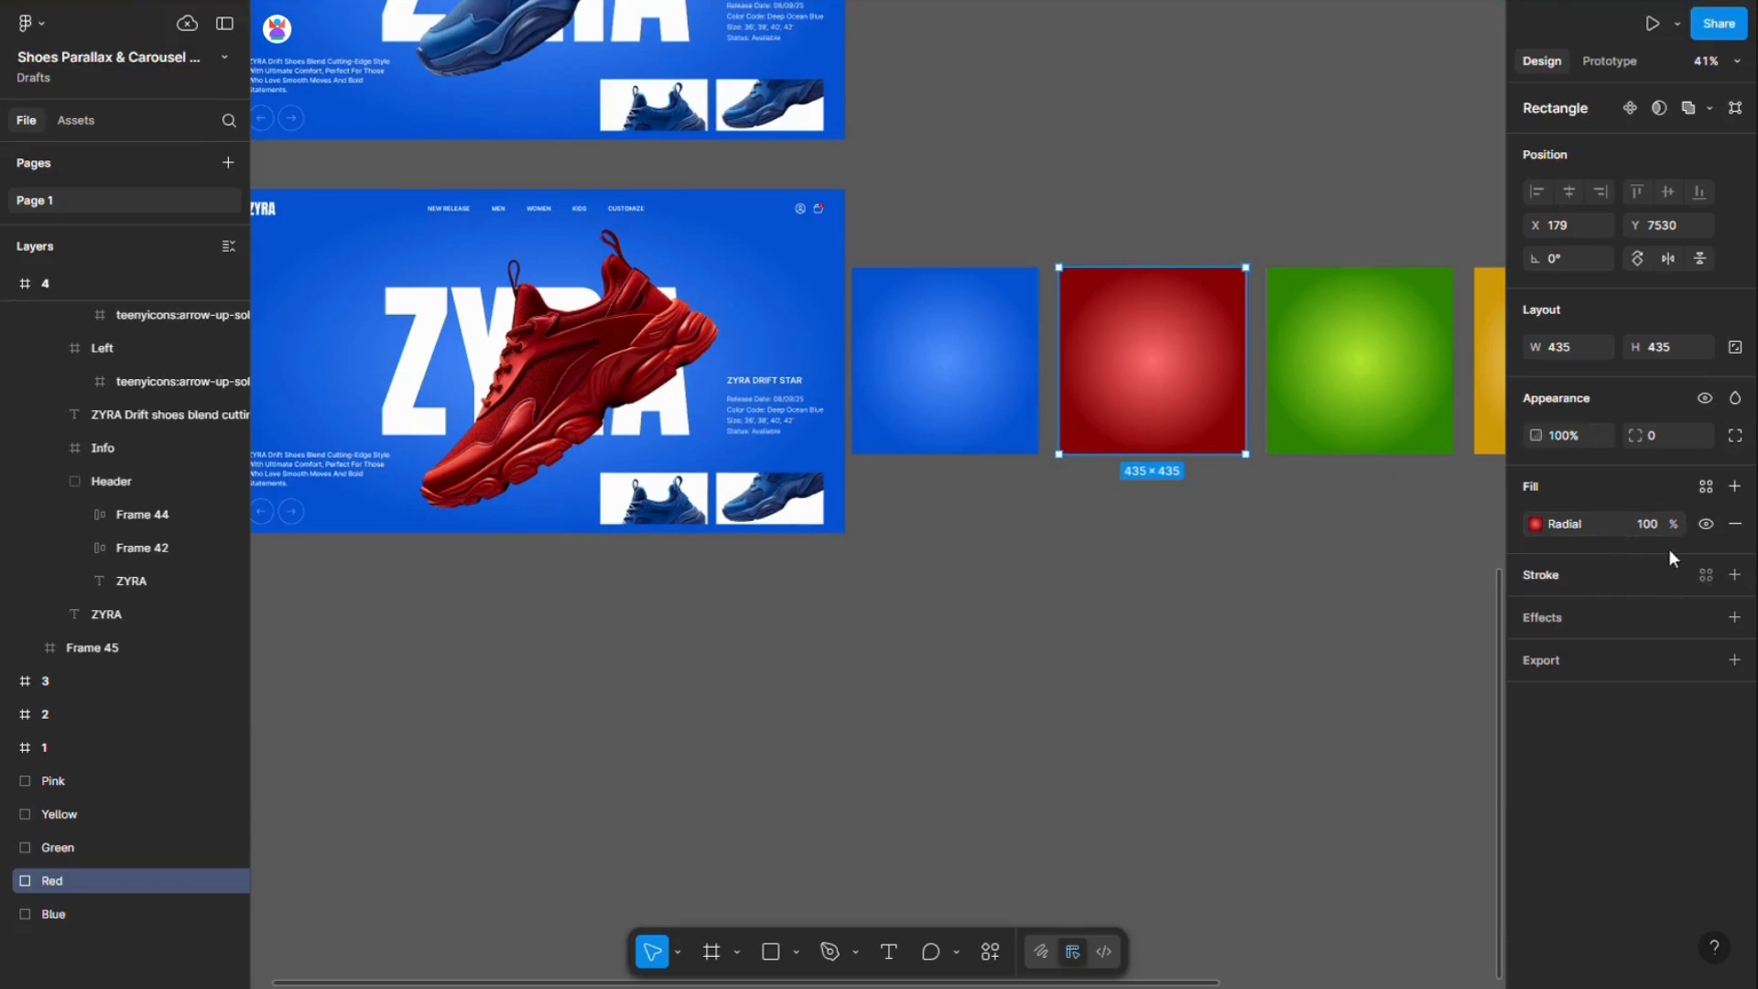
pyautogui.scroll(-3, 1371, 705)
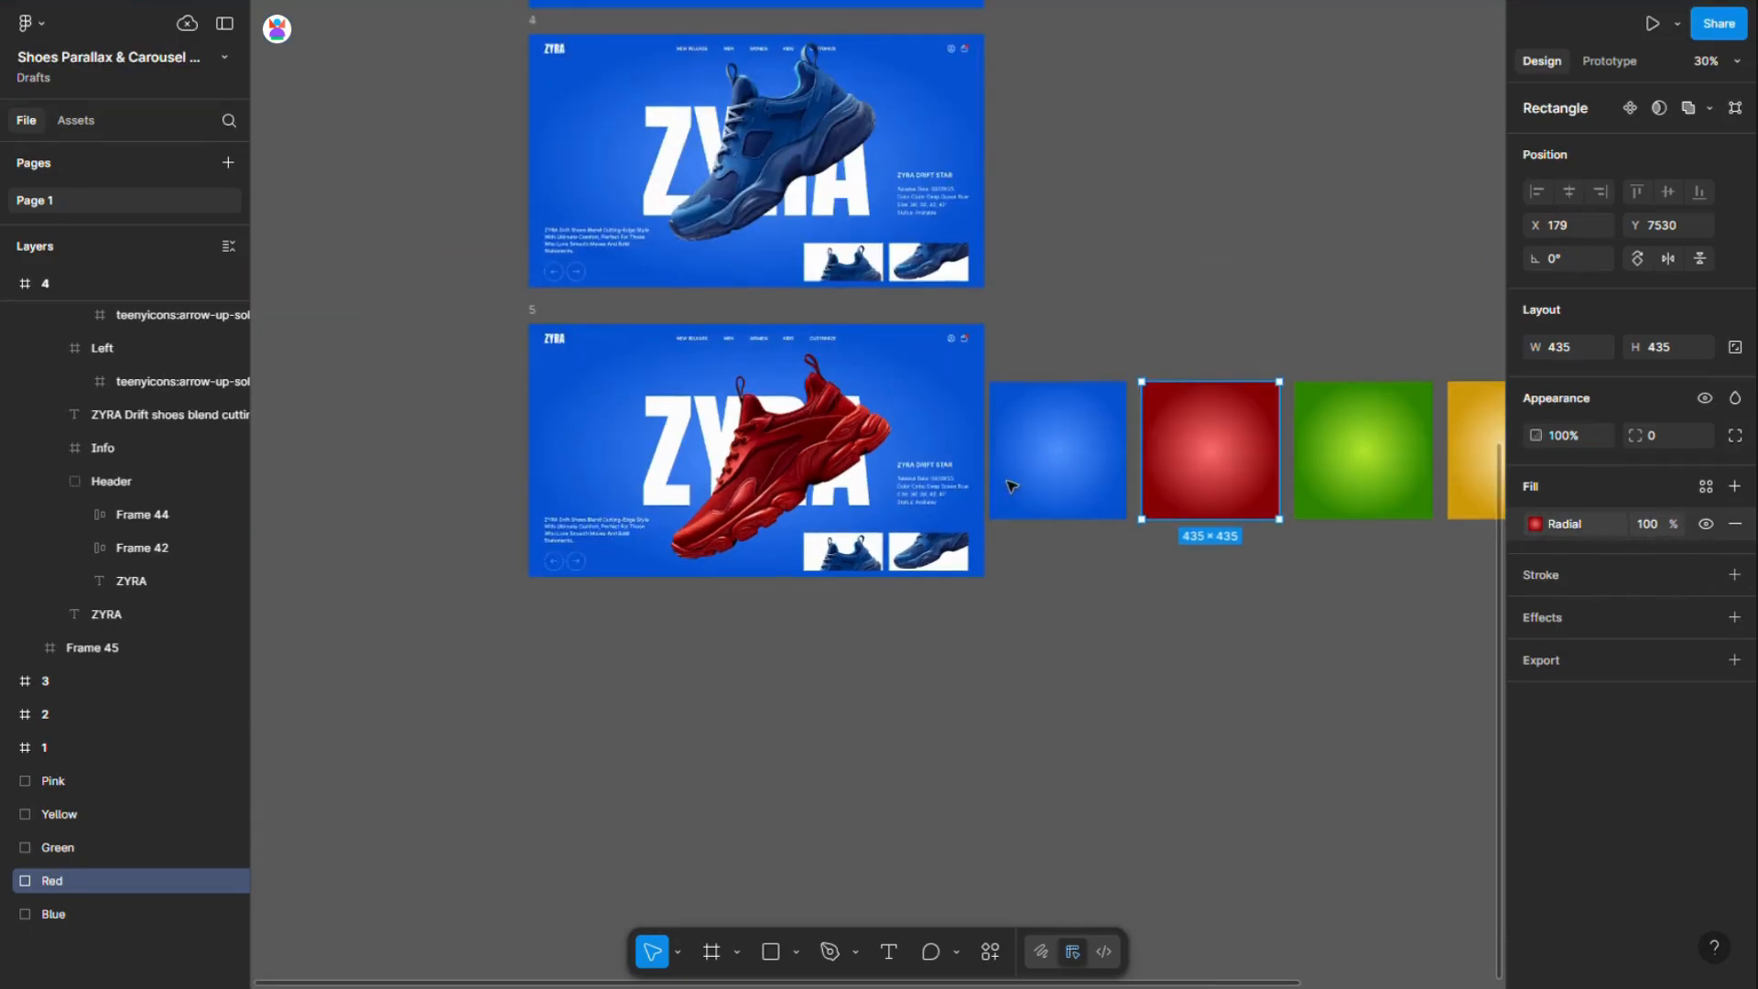
pyautogui.click(909, 372)
pyautogui.hotkey('ctrl', 'v')
pyautogui.scroll(2, 824, 448)
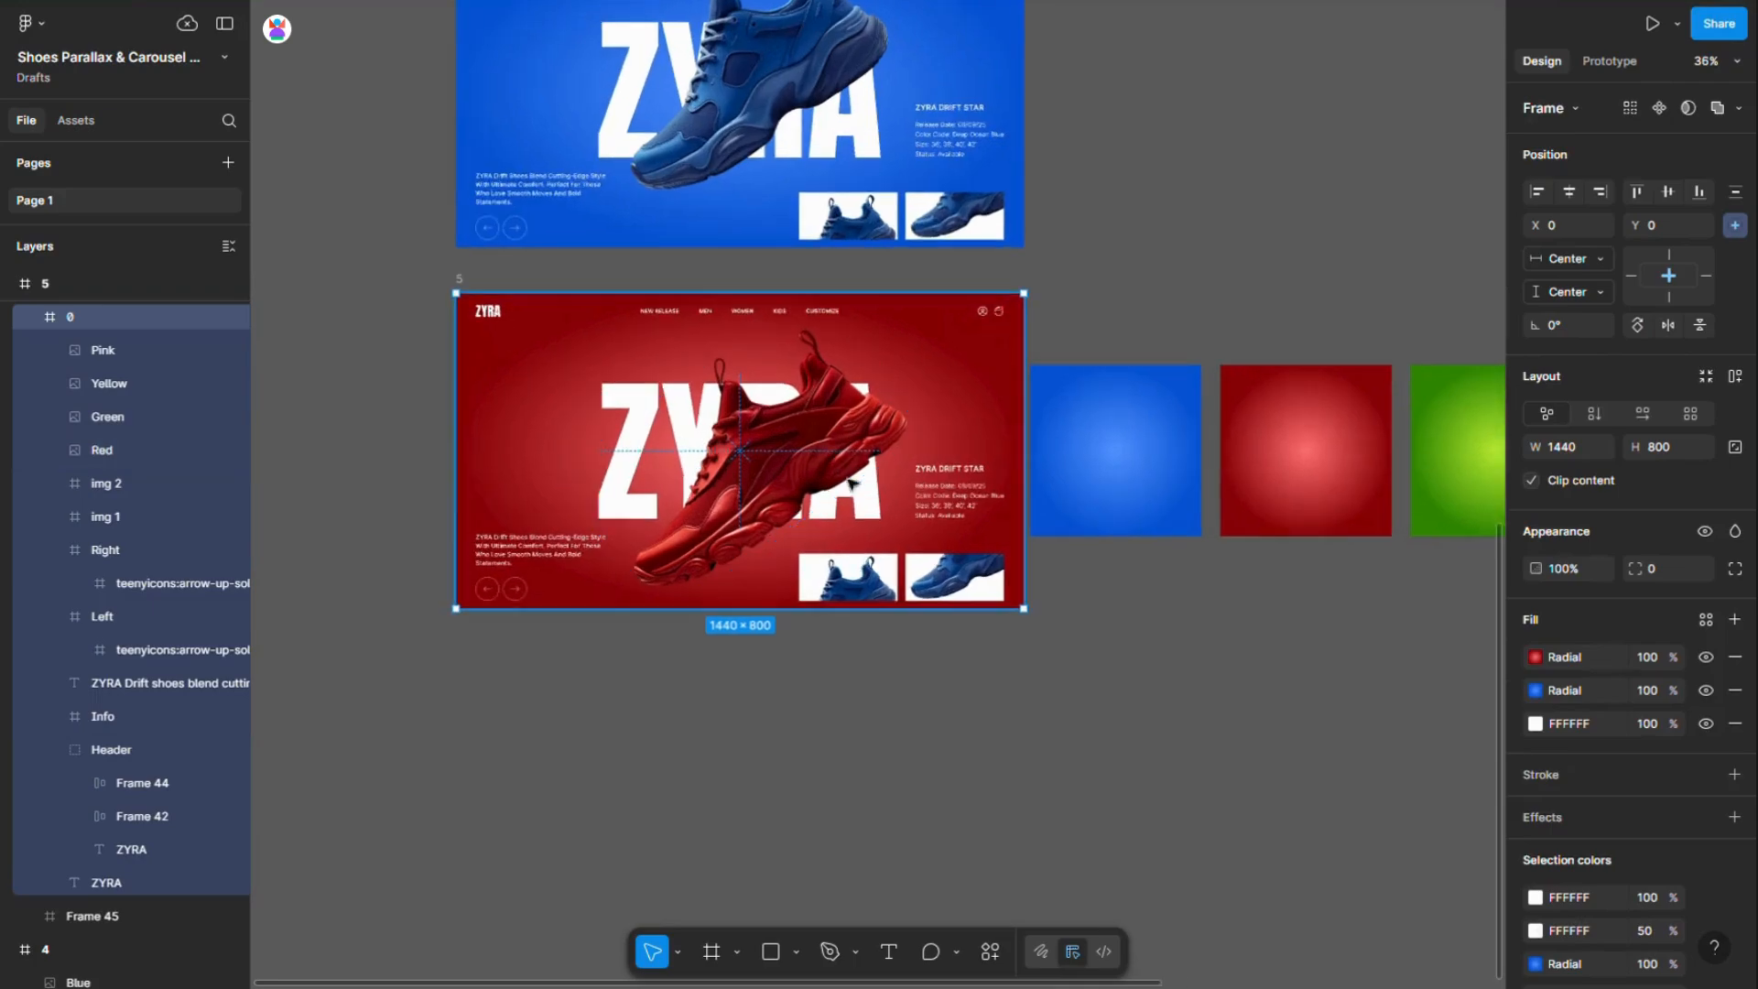
# Shift the five shoe images inside img 1 of frame 5 up until the red shoe fills the thumbnail
pyautogui.click(868, 579)
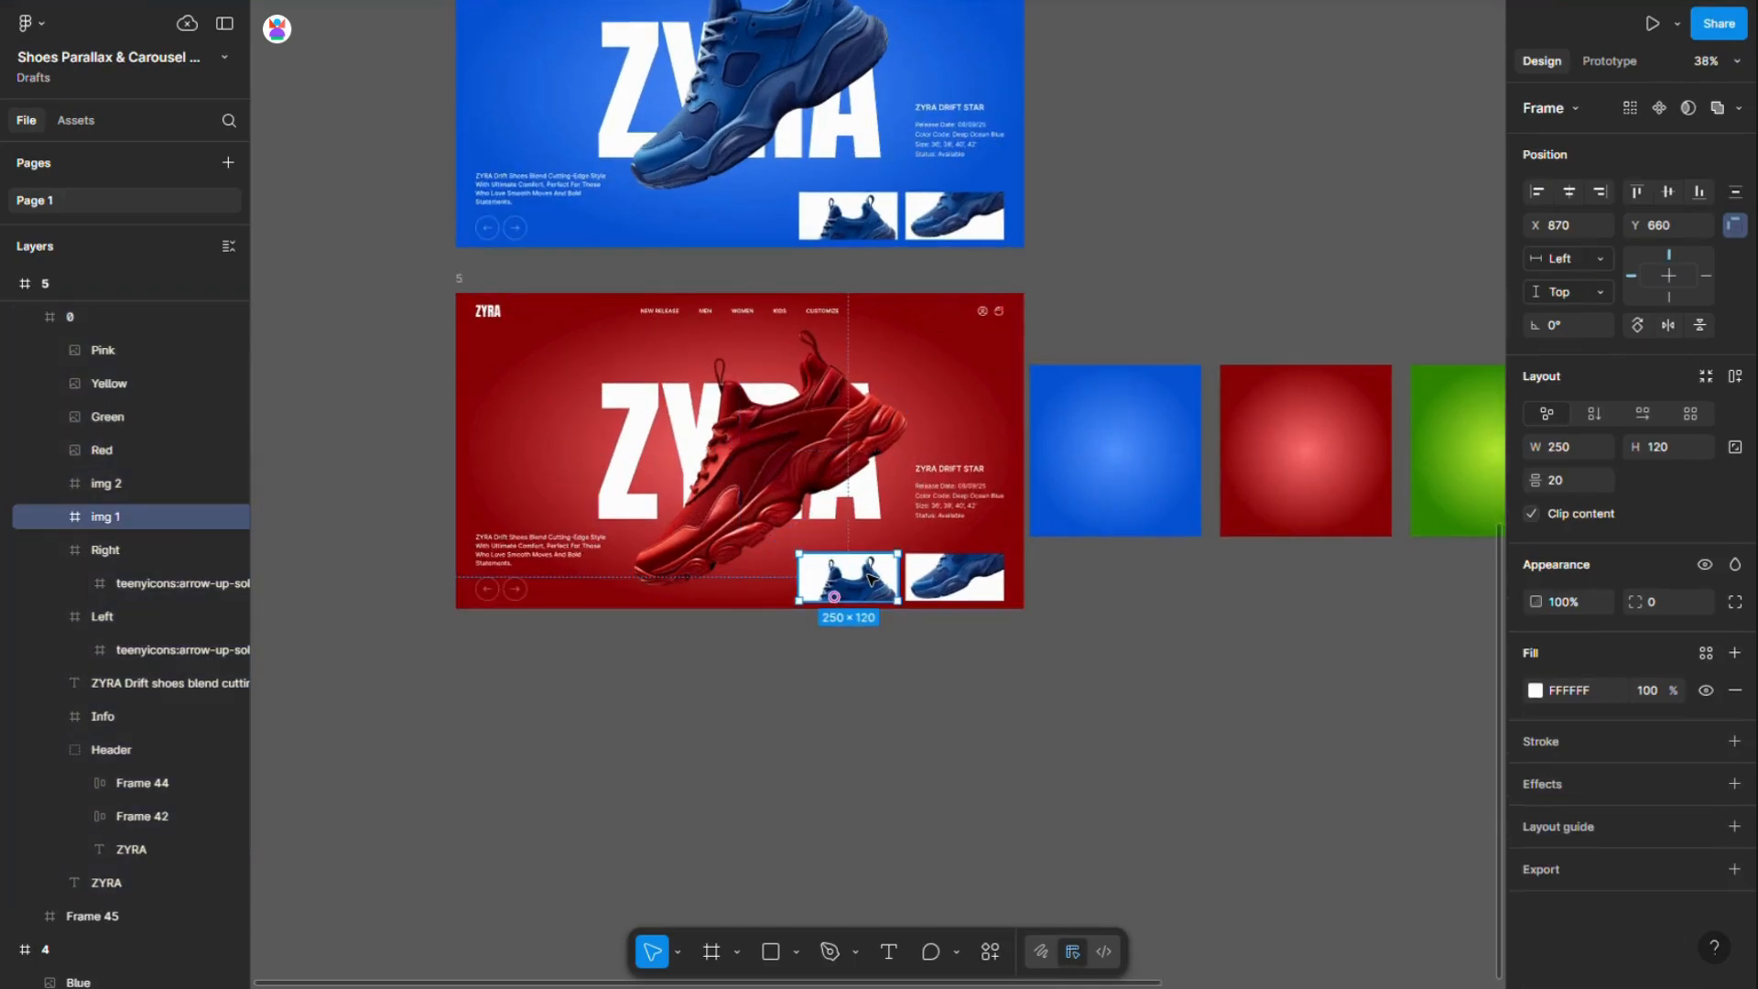
pyautogui.hotkey('ctrl', 'v')
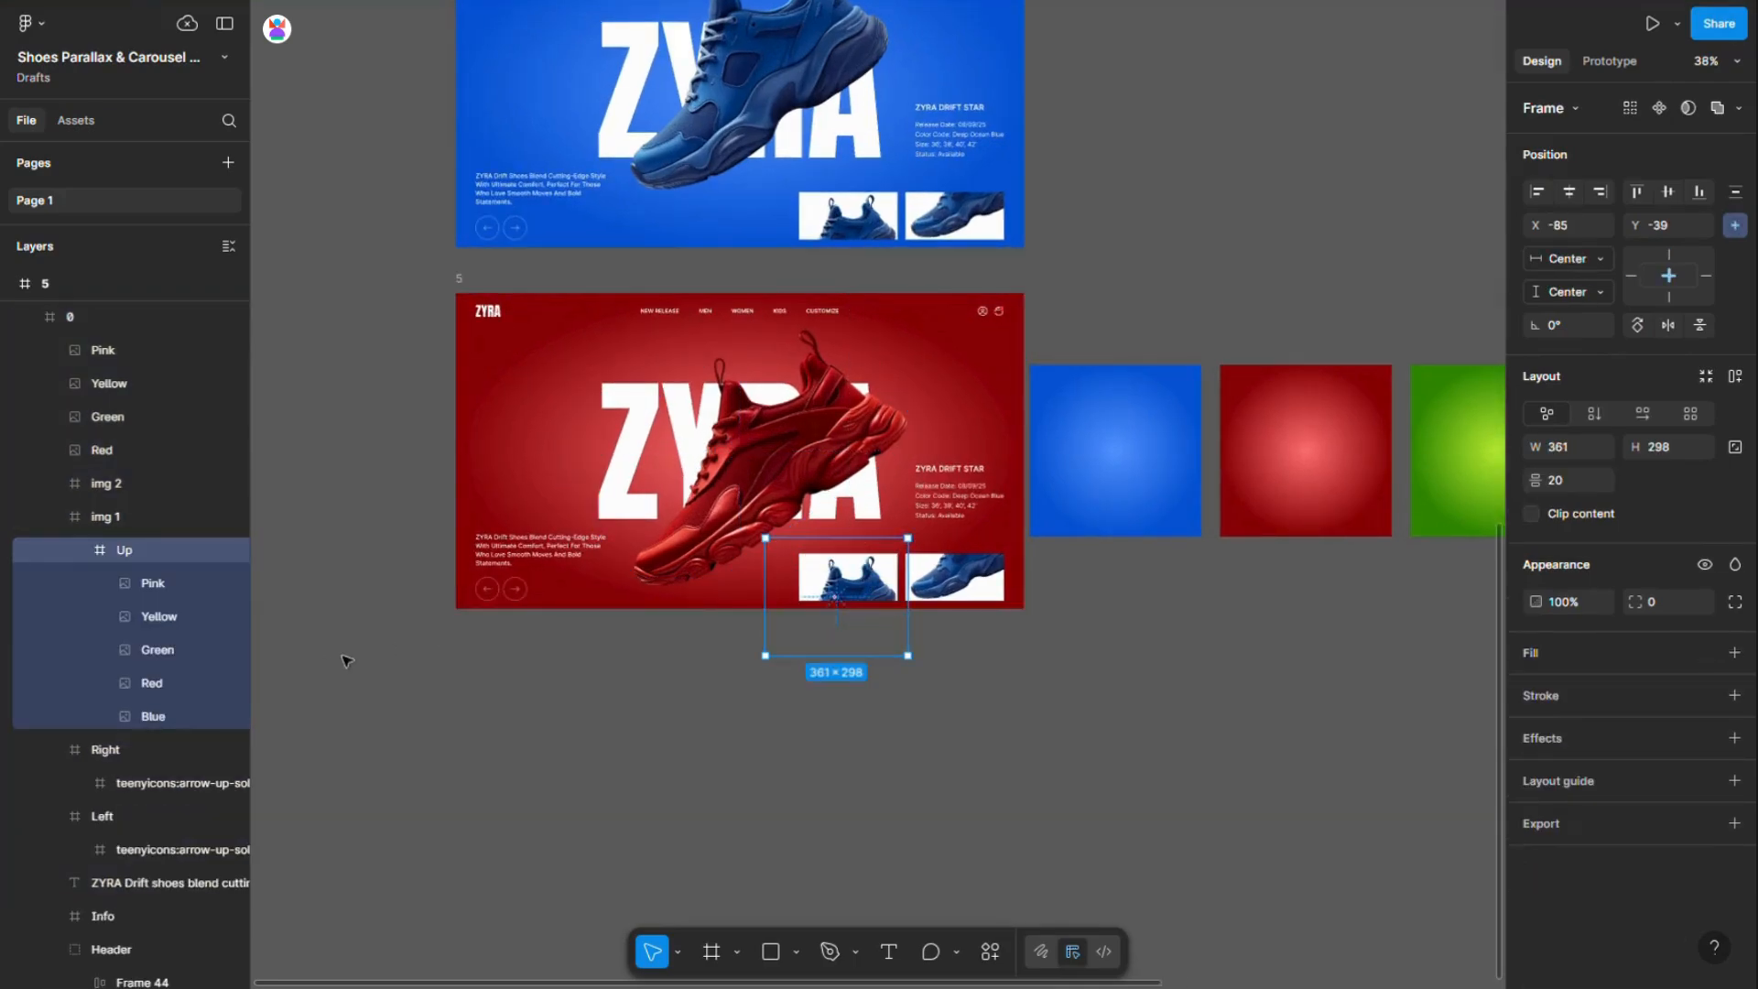
pyautogui.click(183, 582)
pyautogui.hotkey('ctrl', 'a')
pyautogui.moveTo(899, 730); pyautogui.dragTo(898, 728)
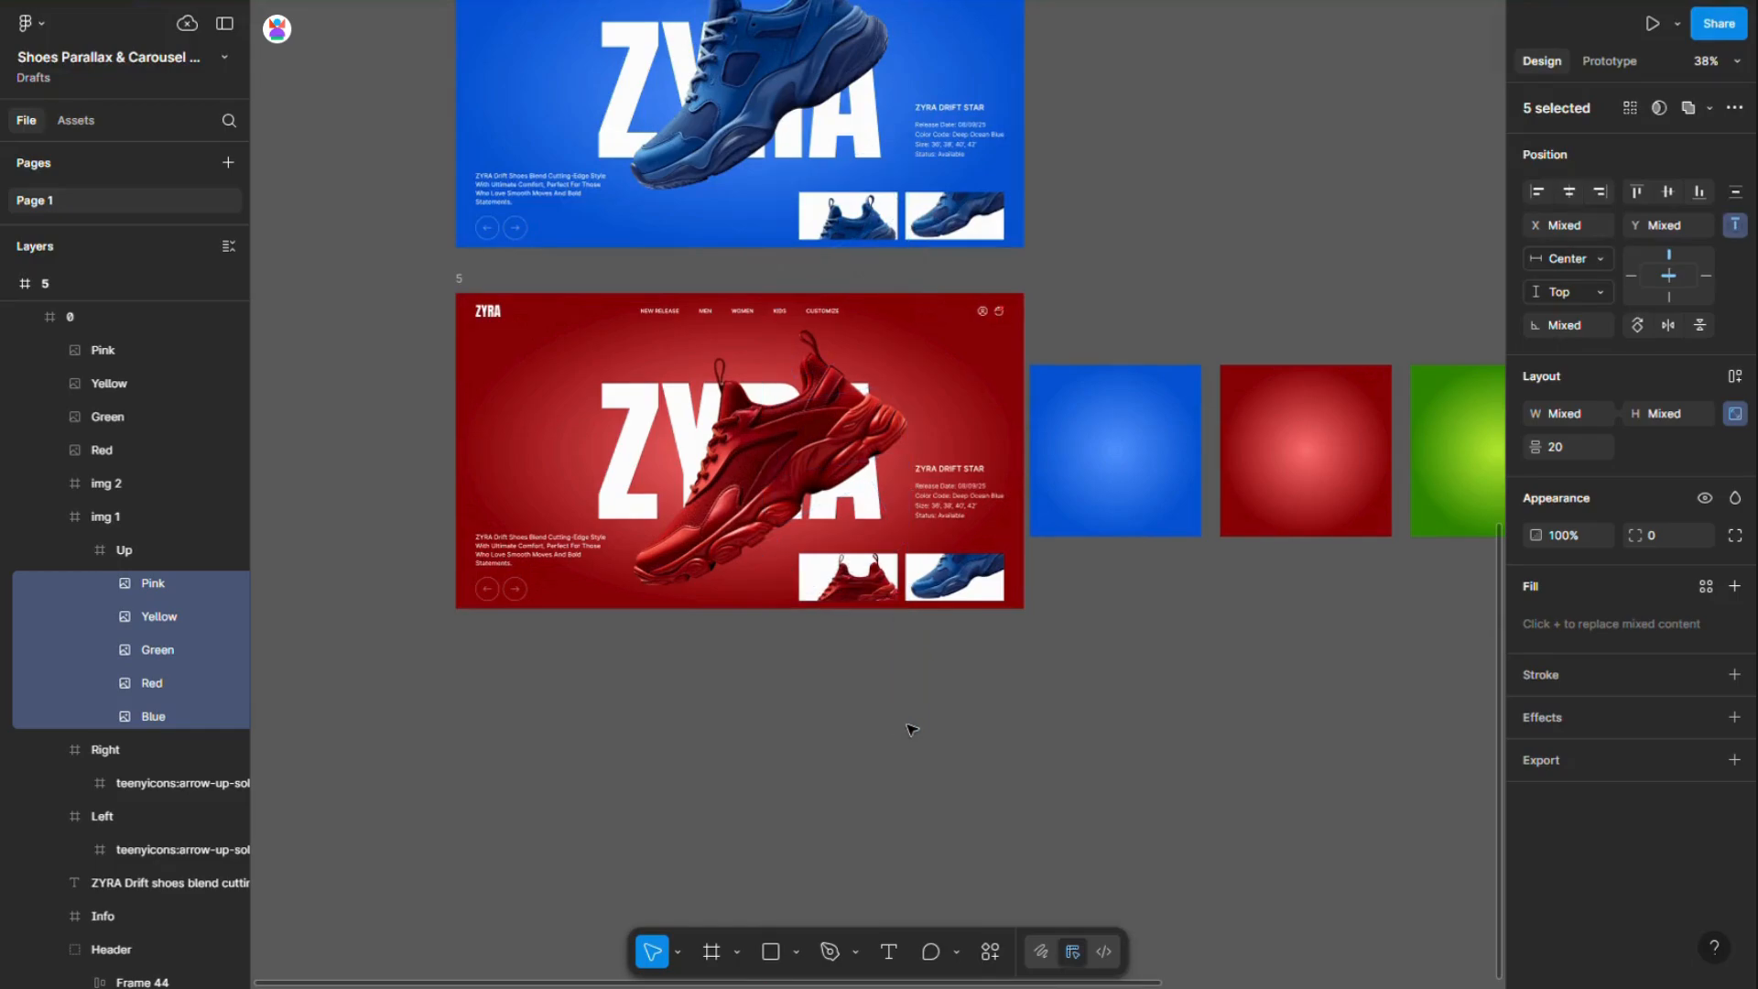
# Shift the five shoe images inside img 2 of frame 5 vertically until the red shoe fills the thumbnail
pyautogui.scroll(5, 901, 733)
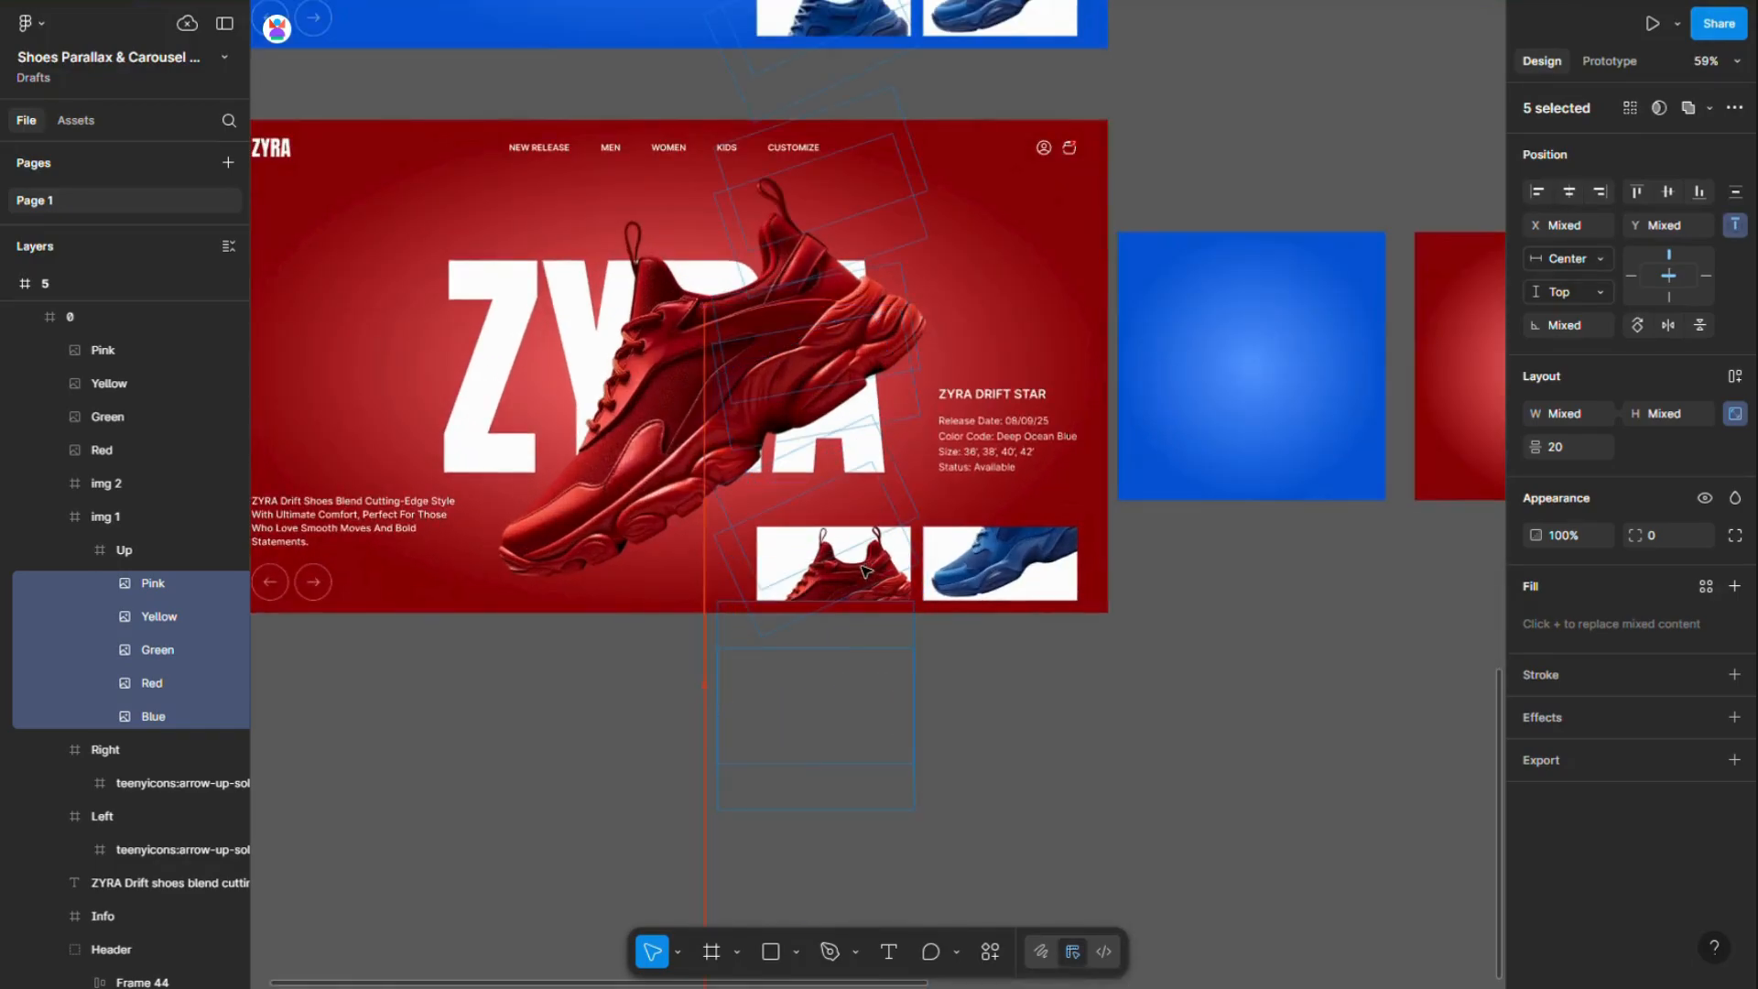
pyautogui.keyDown('ctrl'); pyautogui.click(1012, 579); pyautogui.keyUp('ctrl')
pyautogui.hotkey('ctrl', 'a')
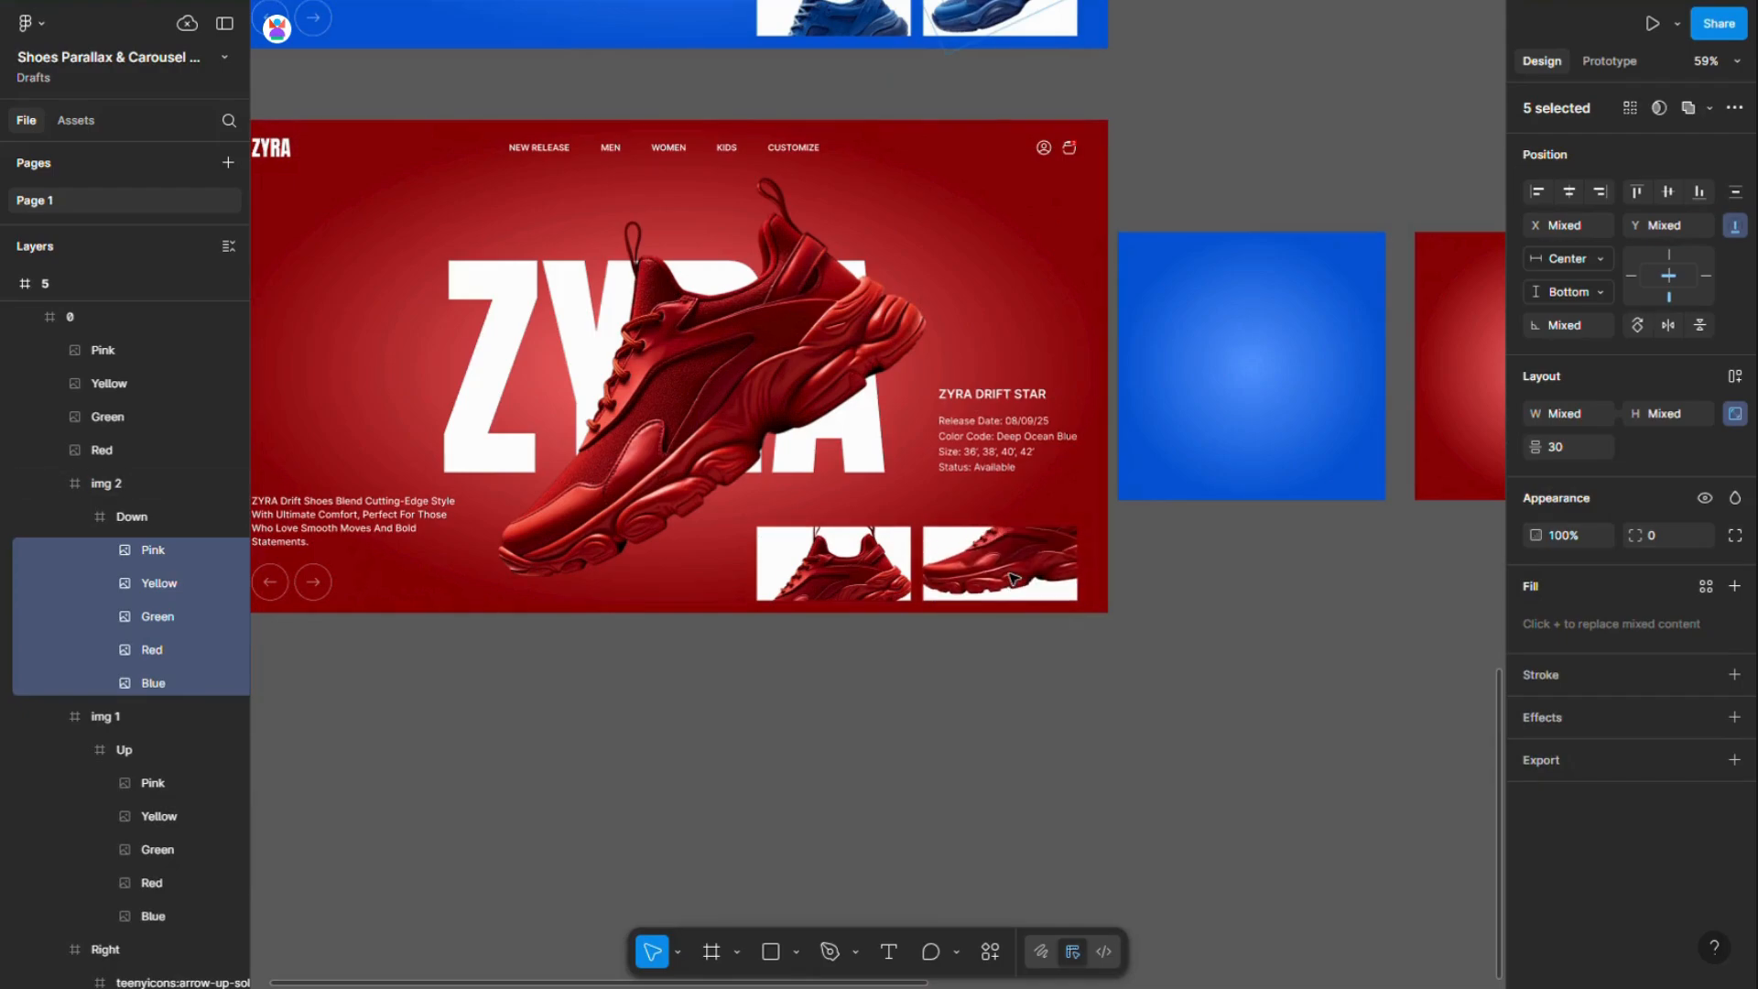
# Move all five text blocks in frame 5's Info area up together until the second block replaces the first
pyautogui.keyDown('ctrl'); pyautogui.click(970, 414); pyautogui.keyUp('ctrl')
pyautogui.hotkey('ctrl', 'a')
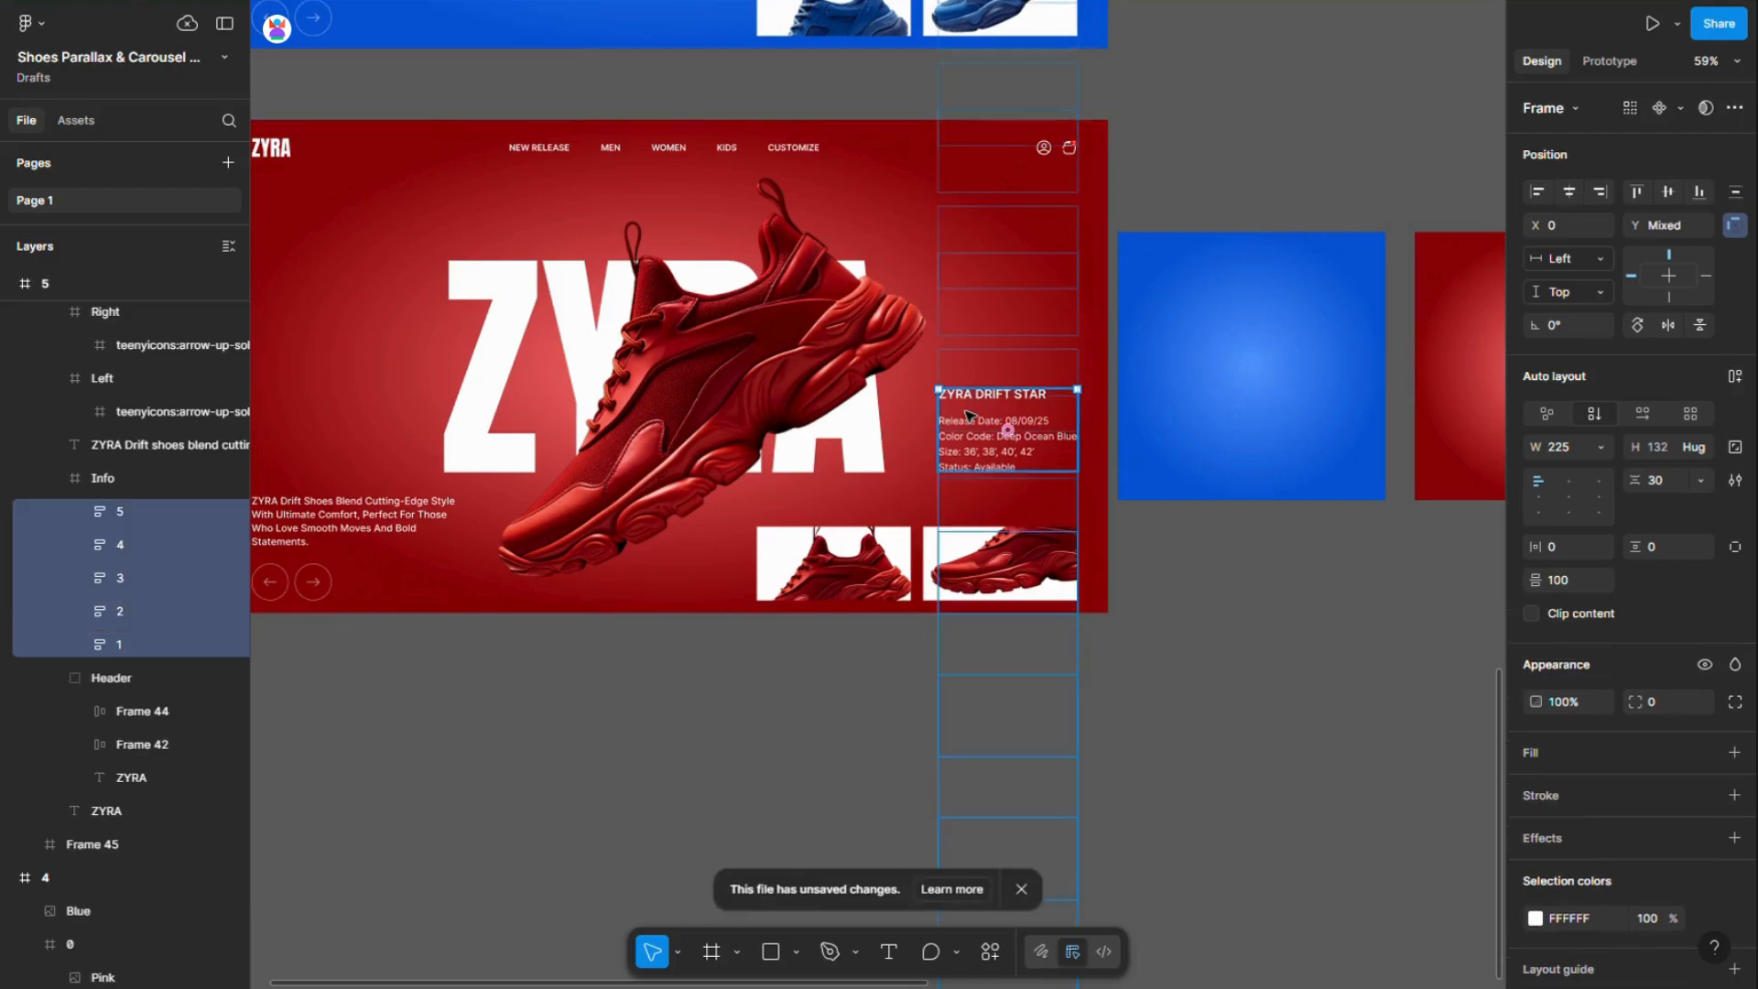
pyautogui.hotkey('shift', 'Up')
pyautogui.hotkey('shift', 'Up')
pyautogui.hotkey('shift', 'Up')
pyautogui.hotkey('shift', 'Up')
pyautogui.hotkey('shift', 'Up')
pyautogui.hotkey('shift', 'Up')
pyautogui.hotkey('shift', 'Up')
pyautogui.hotkey('shift', 'Up')
pyautogui.hotkey('shift', 'Up')
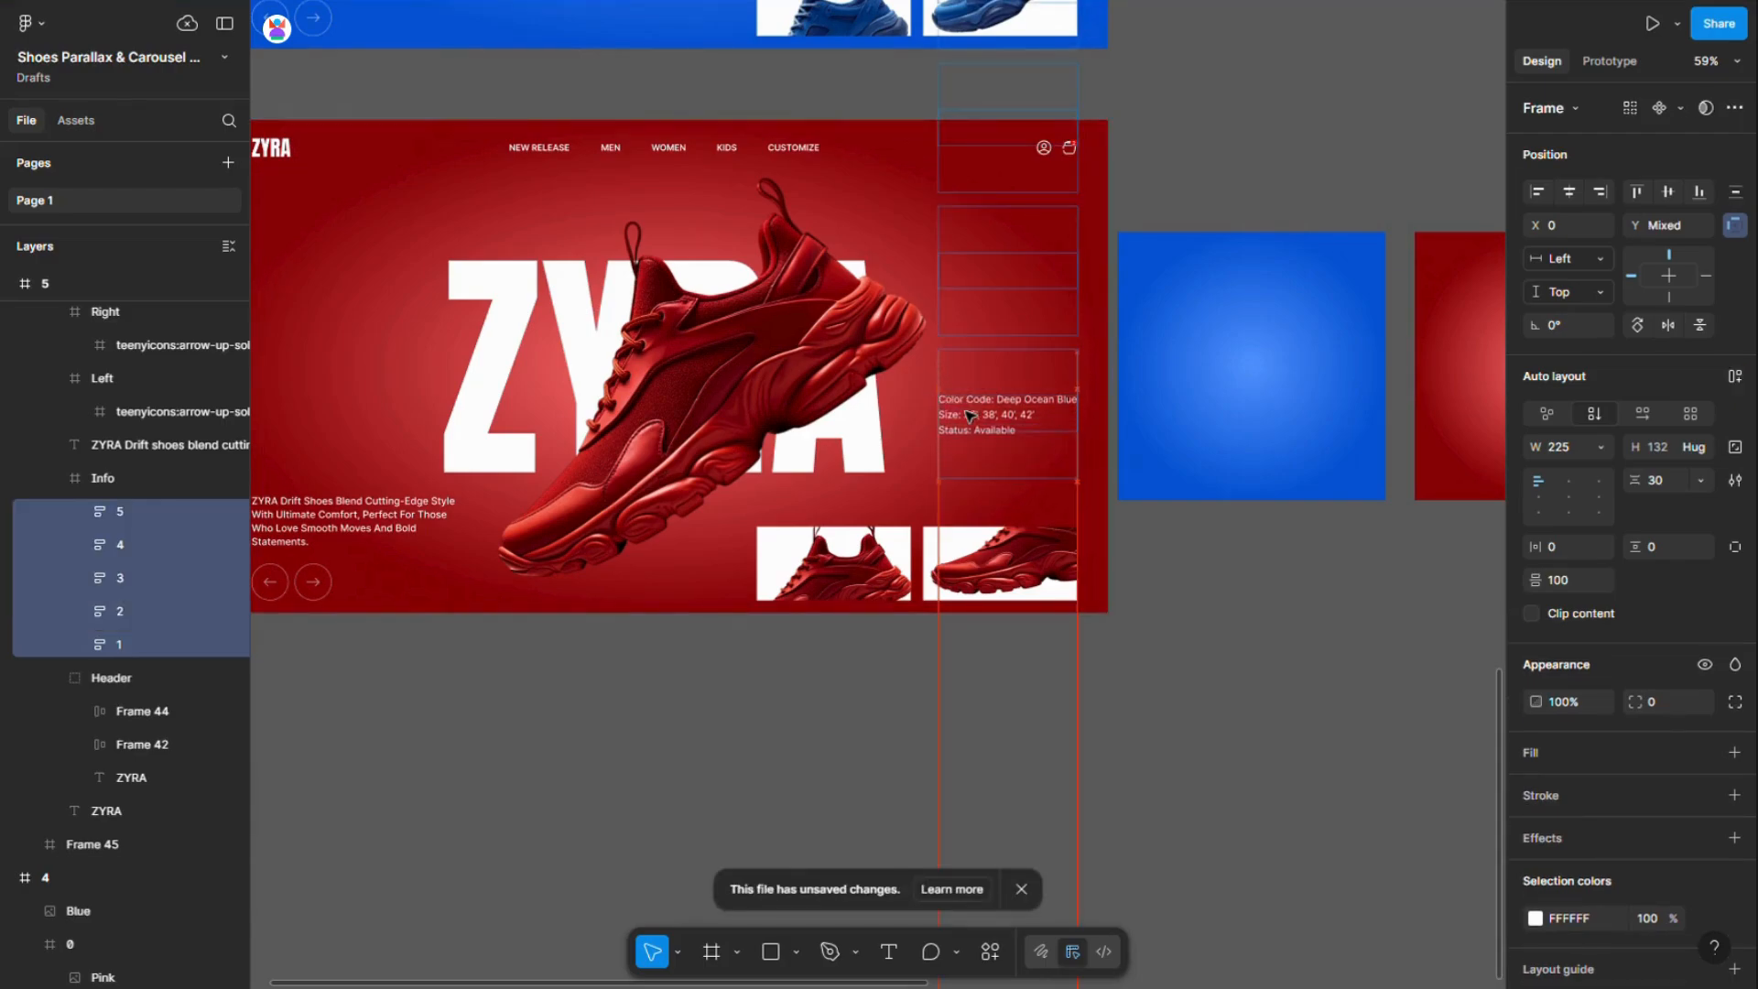
pyautogui.hotkey('shift', 'Up')
pyautogui.hotkey('shift', 'Up')
pyautogui.hotkey('shift', 'Up')
pyautogui.hotkey('shift', 'Up')
pyautogui.hotkey('shift', 'Up')
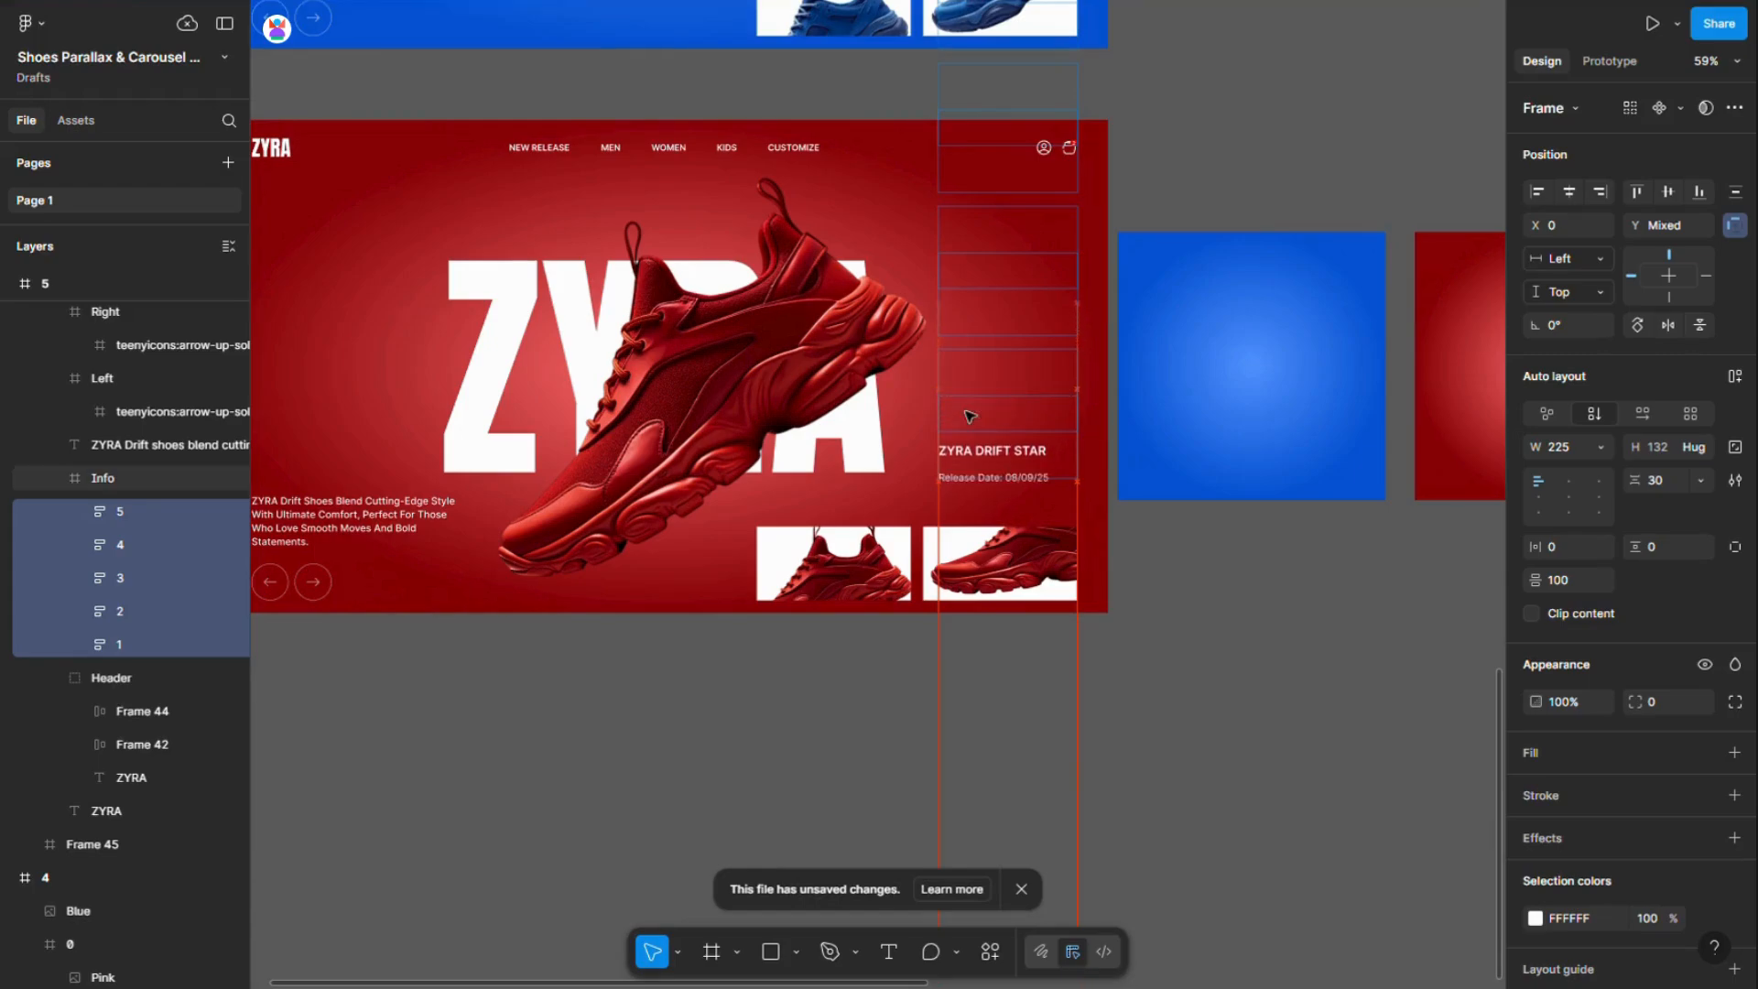
pyautogui.hotkey('shift', 'Up')
pyautogui.hotkey('shift', 'Up')
pyautogui.hotkey('shift', 'Up')
pyautogui.hotkey('shift', 'Up')
pyautogui.hotkey('shift', 'Up')
pyautogui.hotkey('shift', 'Up')
pyautogui.hotkey('shift', 'Up')
pyautogui.hotkey('shift', 'Up')
pyautogui.hotkey('shift', 'Up')
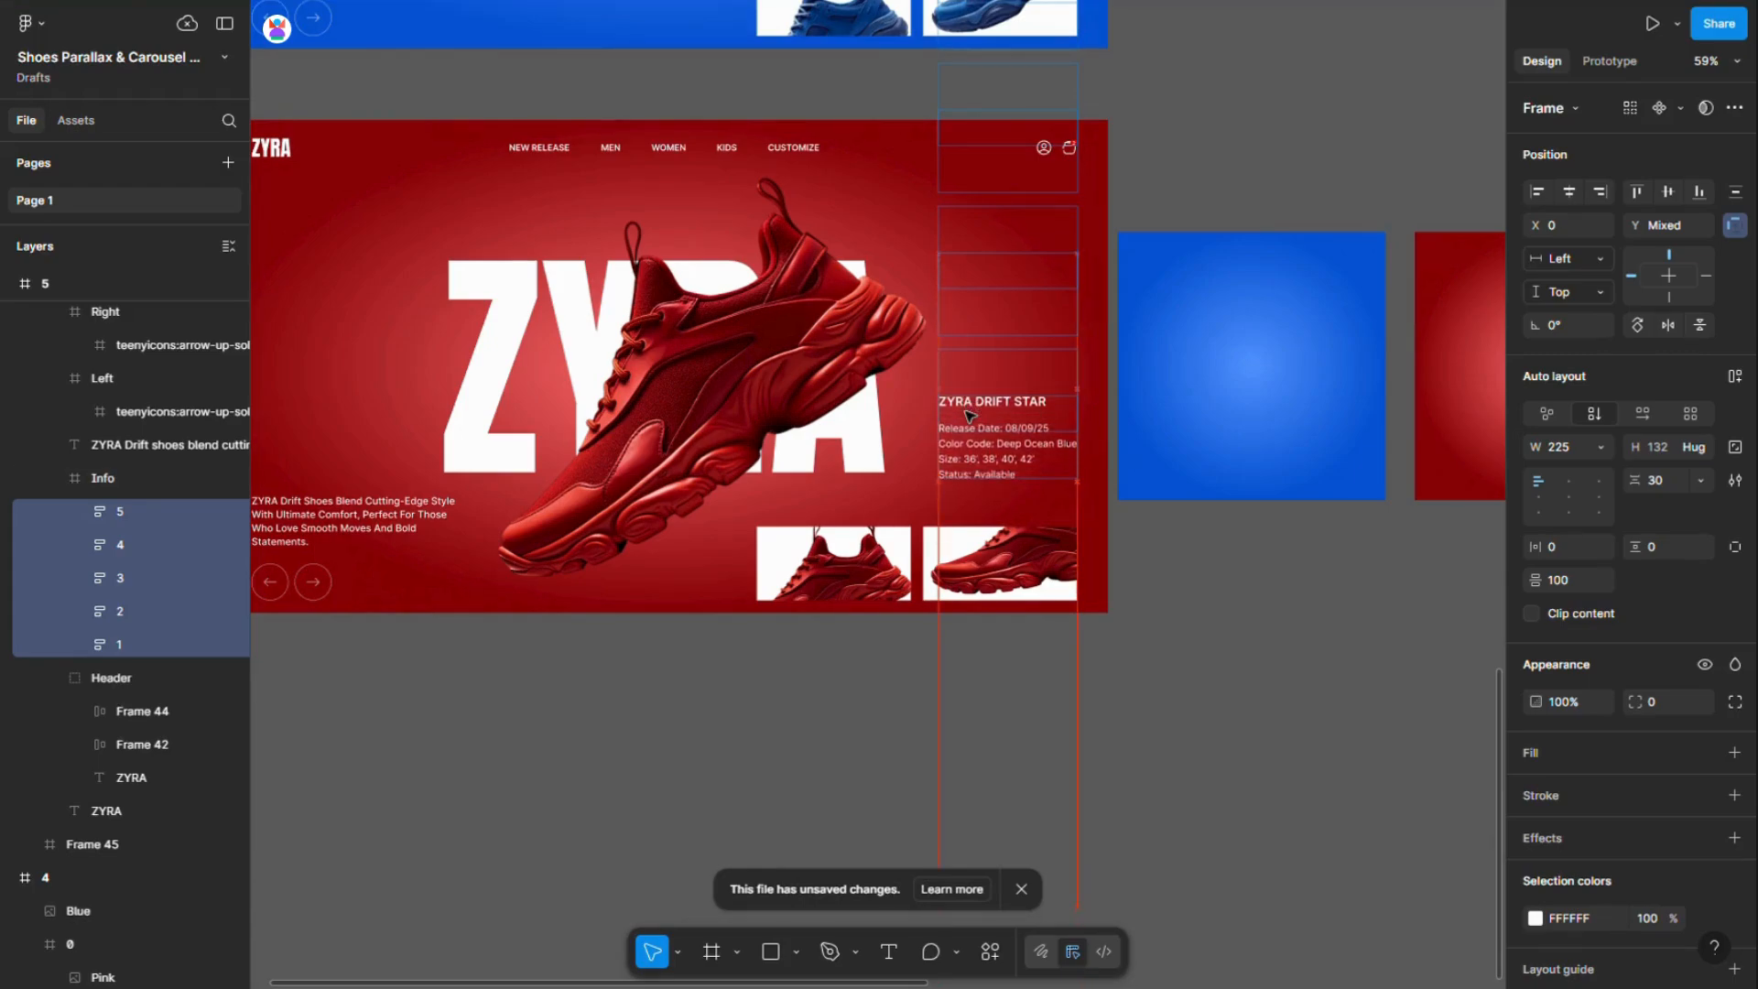
pyautogui.hotkey('shift', 'Down')
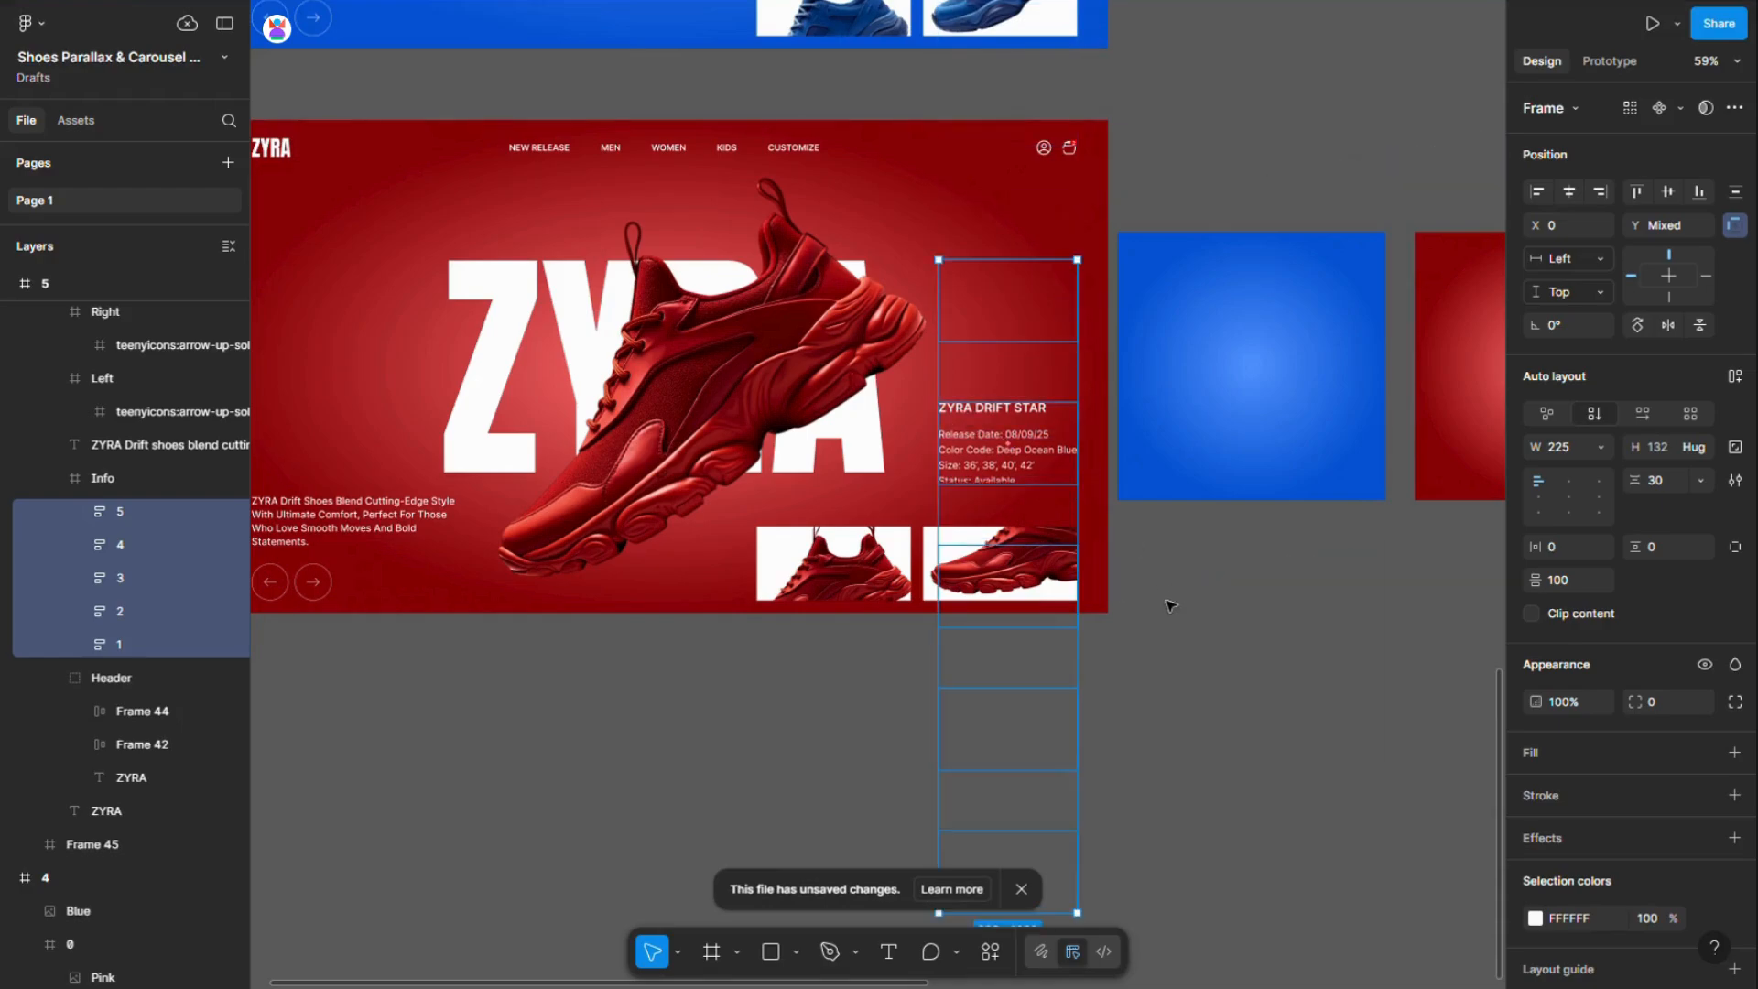
# Dismiss the unsaved changes notice and nudge frame 5's five info blocks up until the second block fits fully inside the Info area
pyautogui.click(1023, 891)
pyautogui.scroll(-2, 1203, 741)
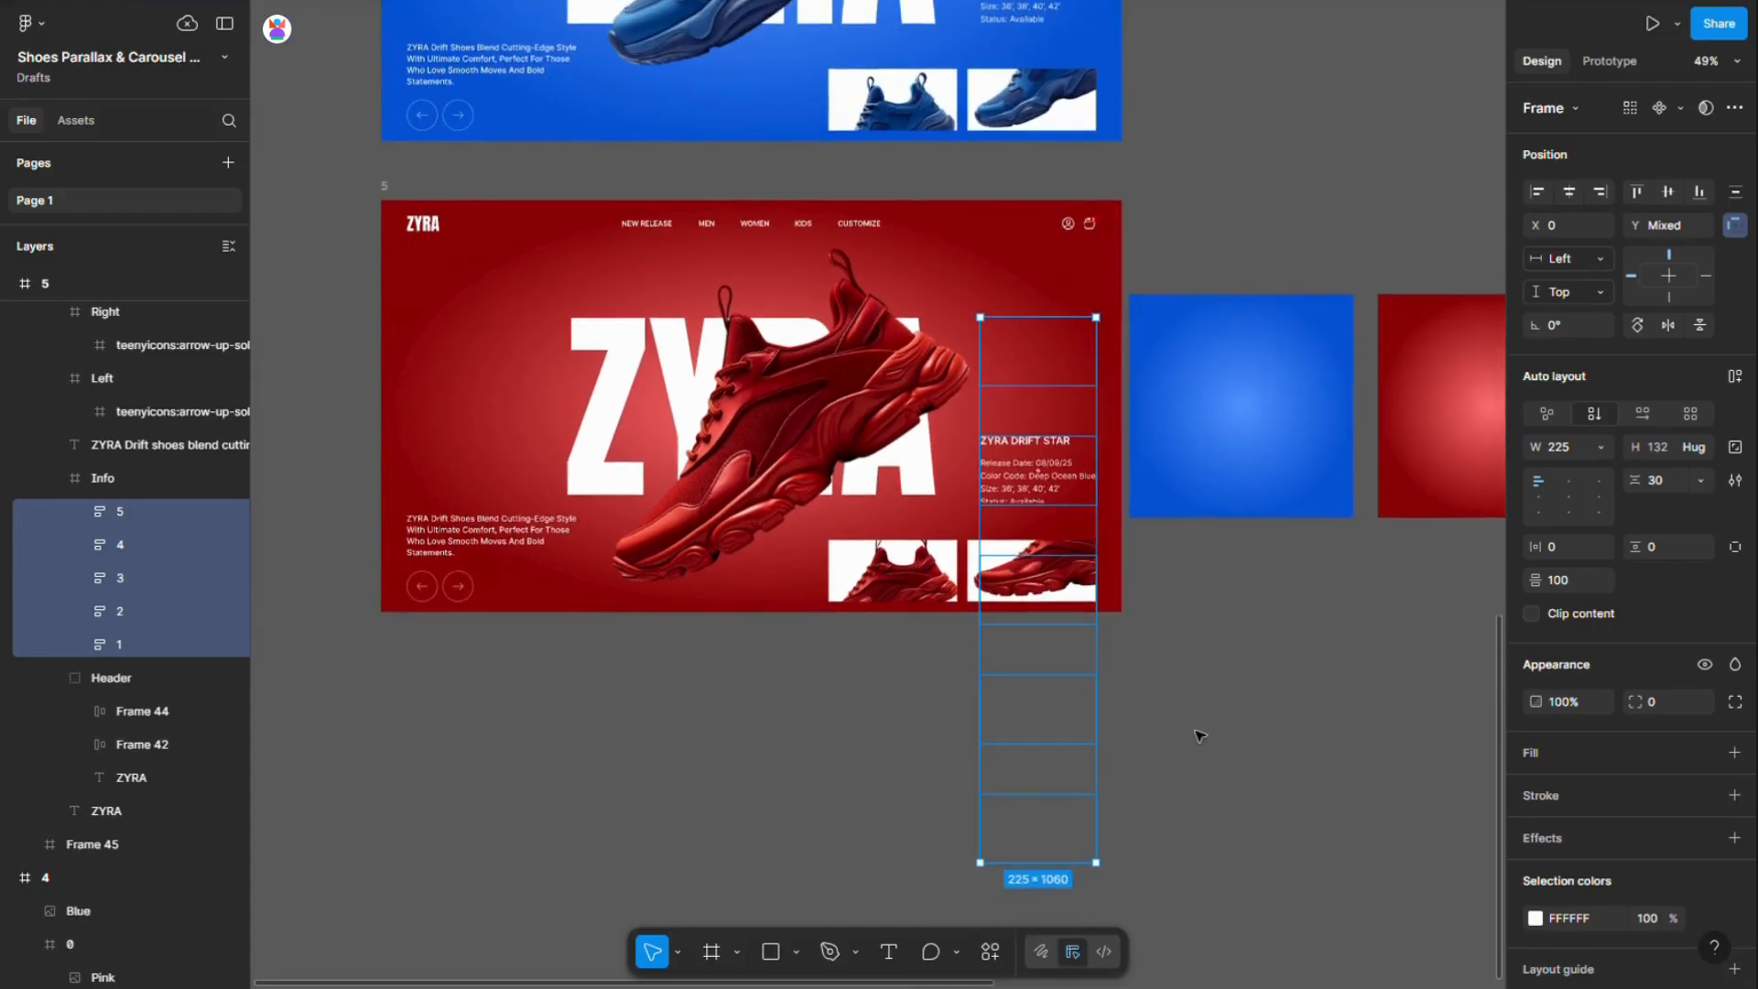
pyautogui.click(1200, 732)
pyautogui.scroll(-1, 1219, 725)
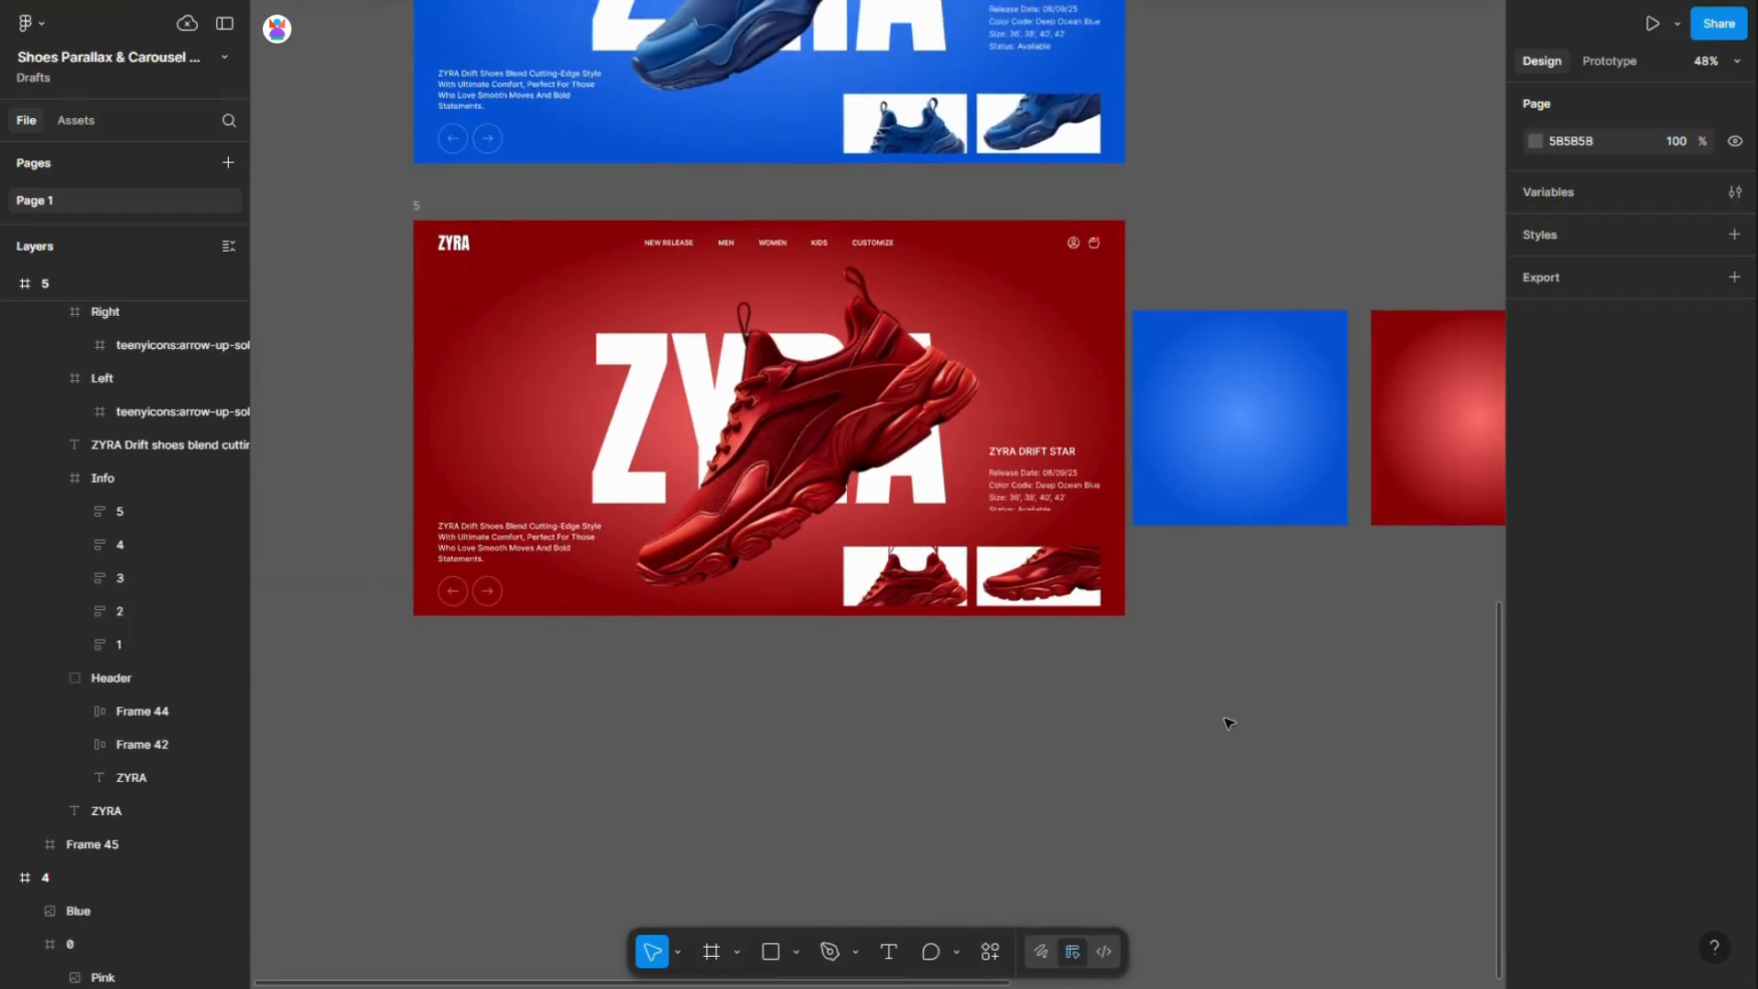
pyautogui.scroll(-1, 1225, 719)
pyautogui.scroll(3, 1176, 538)
pyautogui.click(1029, 498)
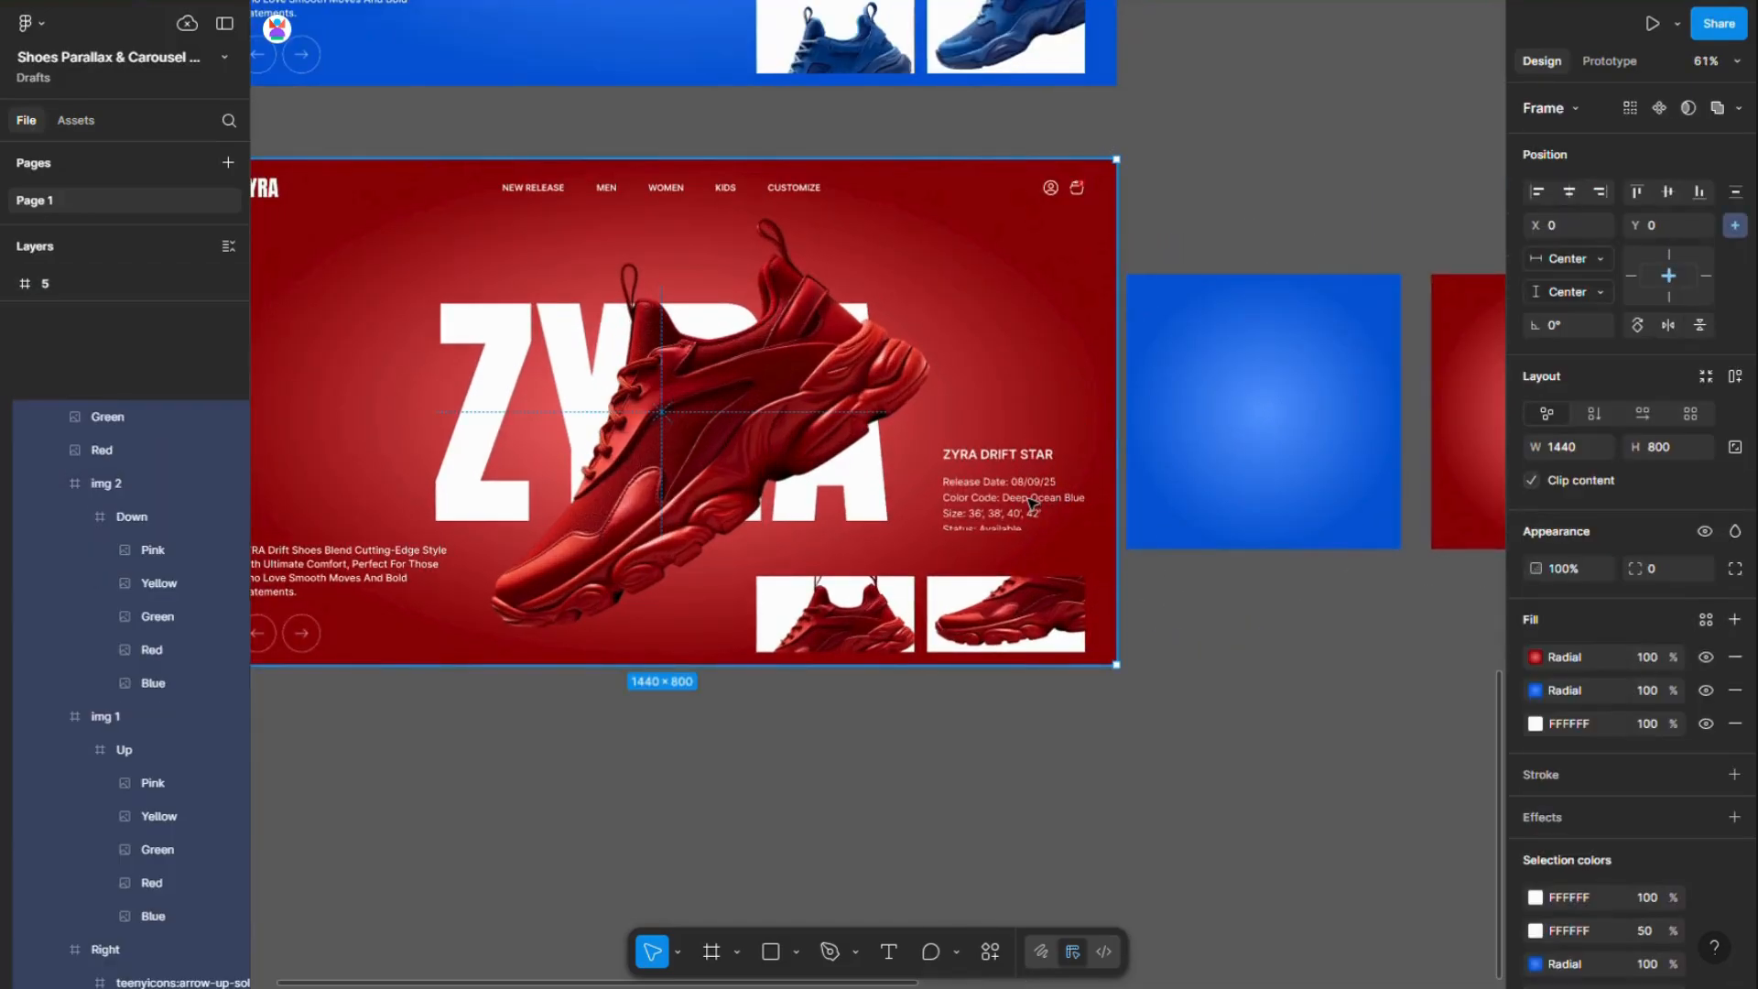
pyautogui.doubleClick(1032, 502)
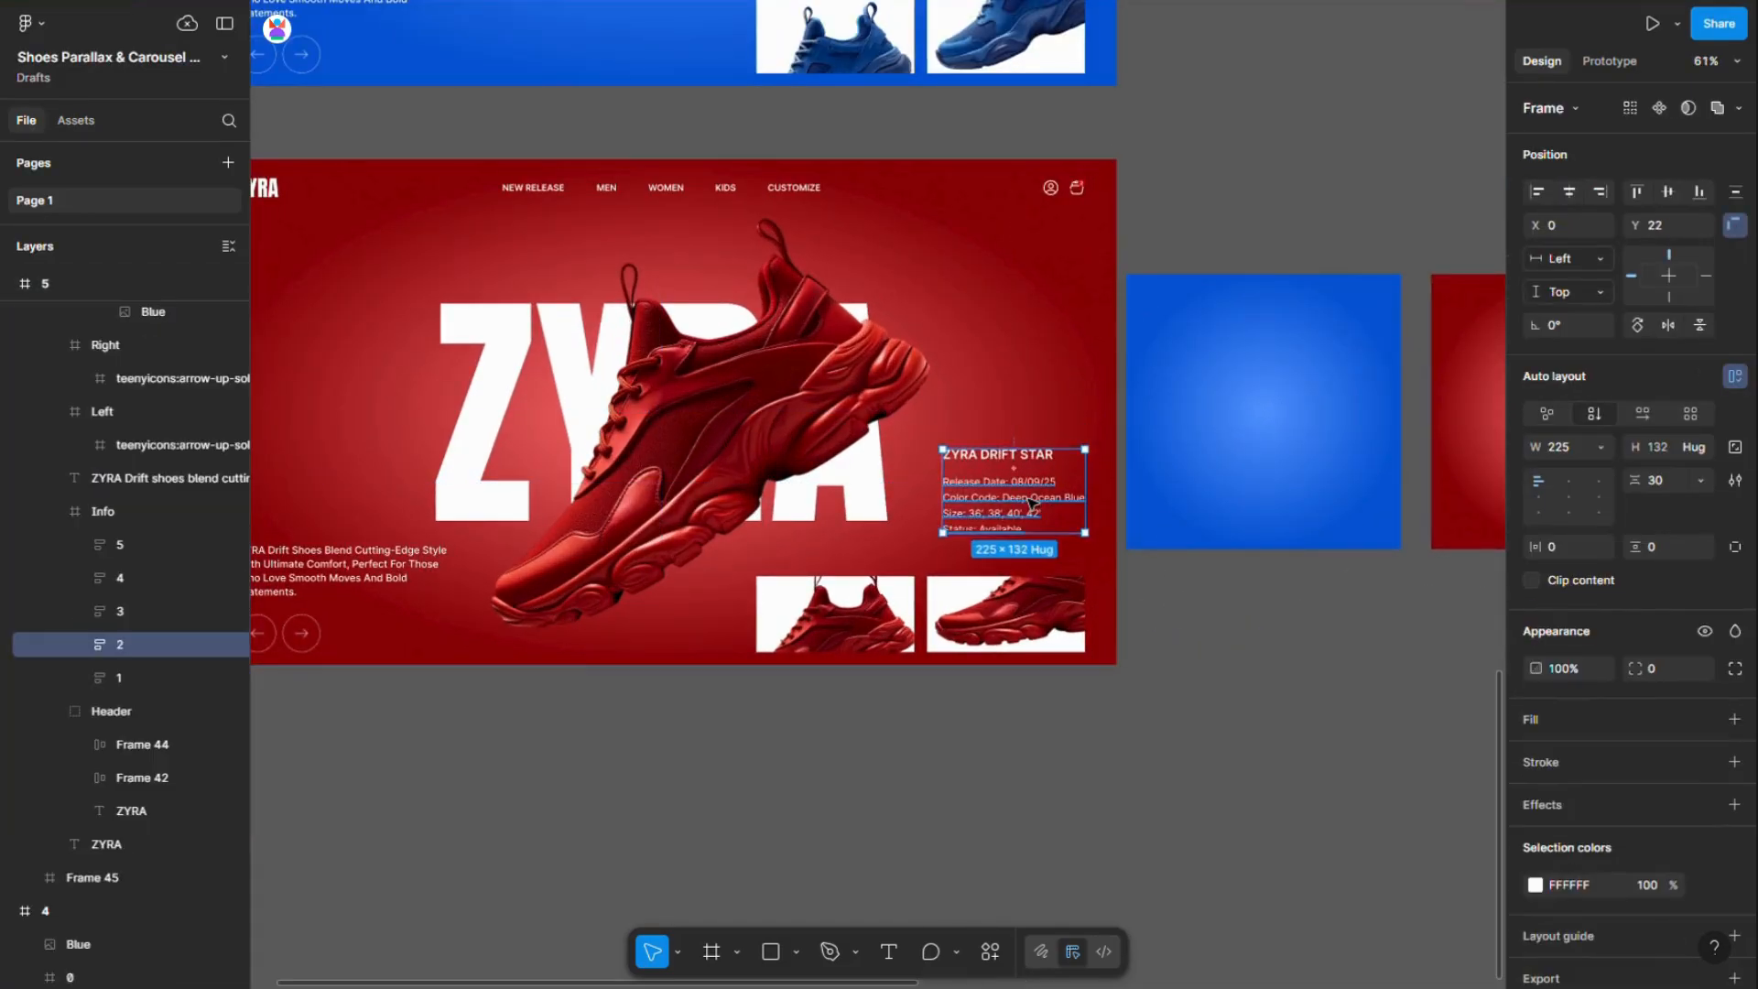
pyautogui.hotkey('ctrl', 'a')
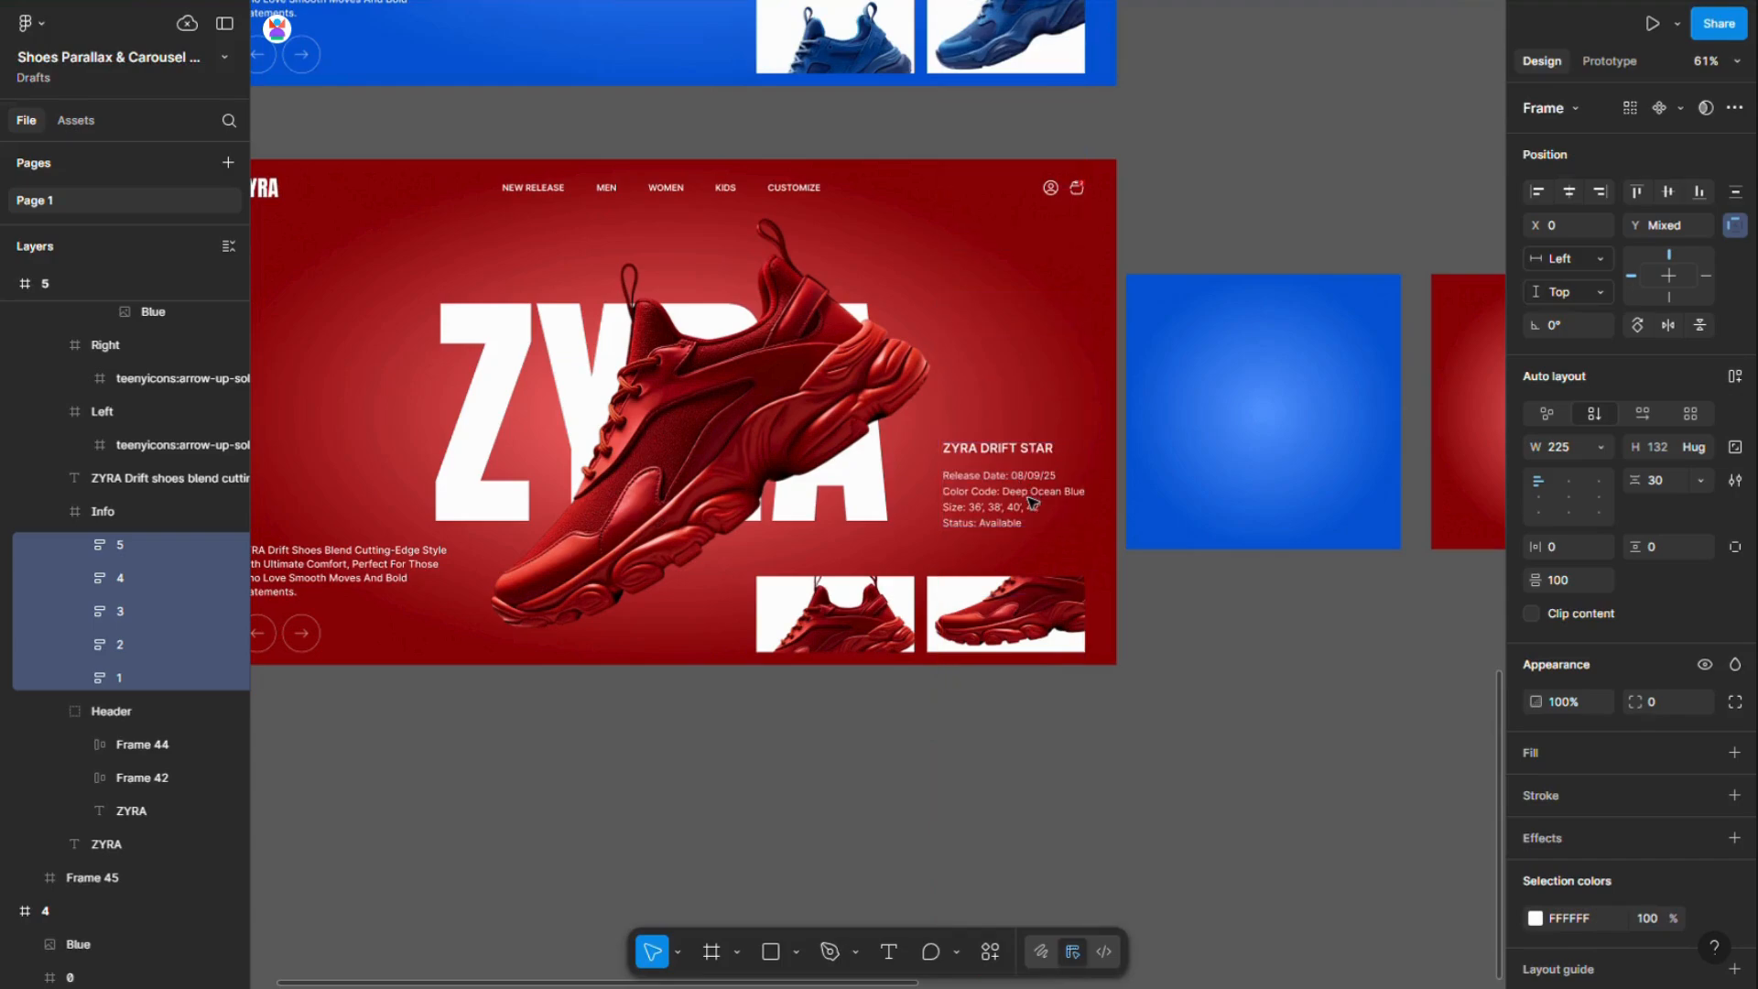
# Duplicate frame 5 and place the copy 116 px below it at X -1759, Y 8264
pyautogui.scroll(-5, 1044, 495)
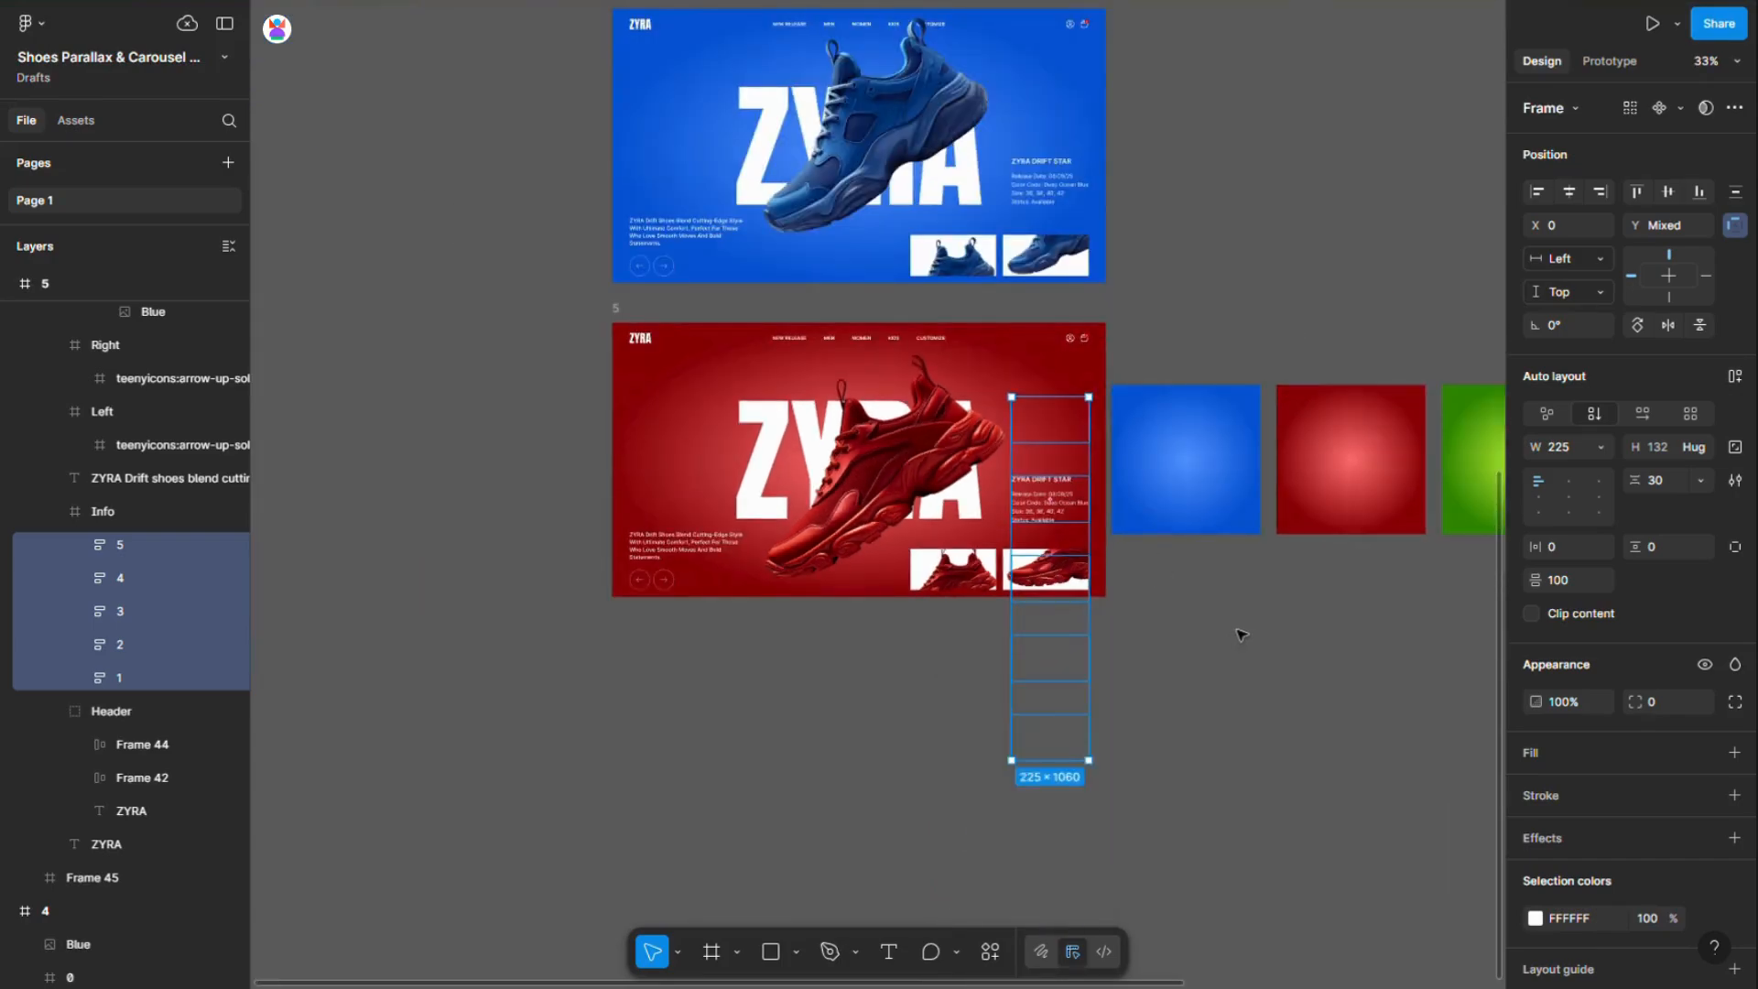
pyautogui.click(1241, 634)
pyautogui.click(616, 309)
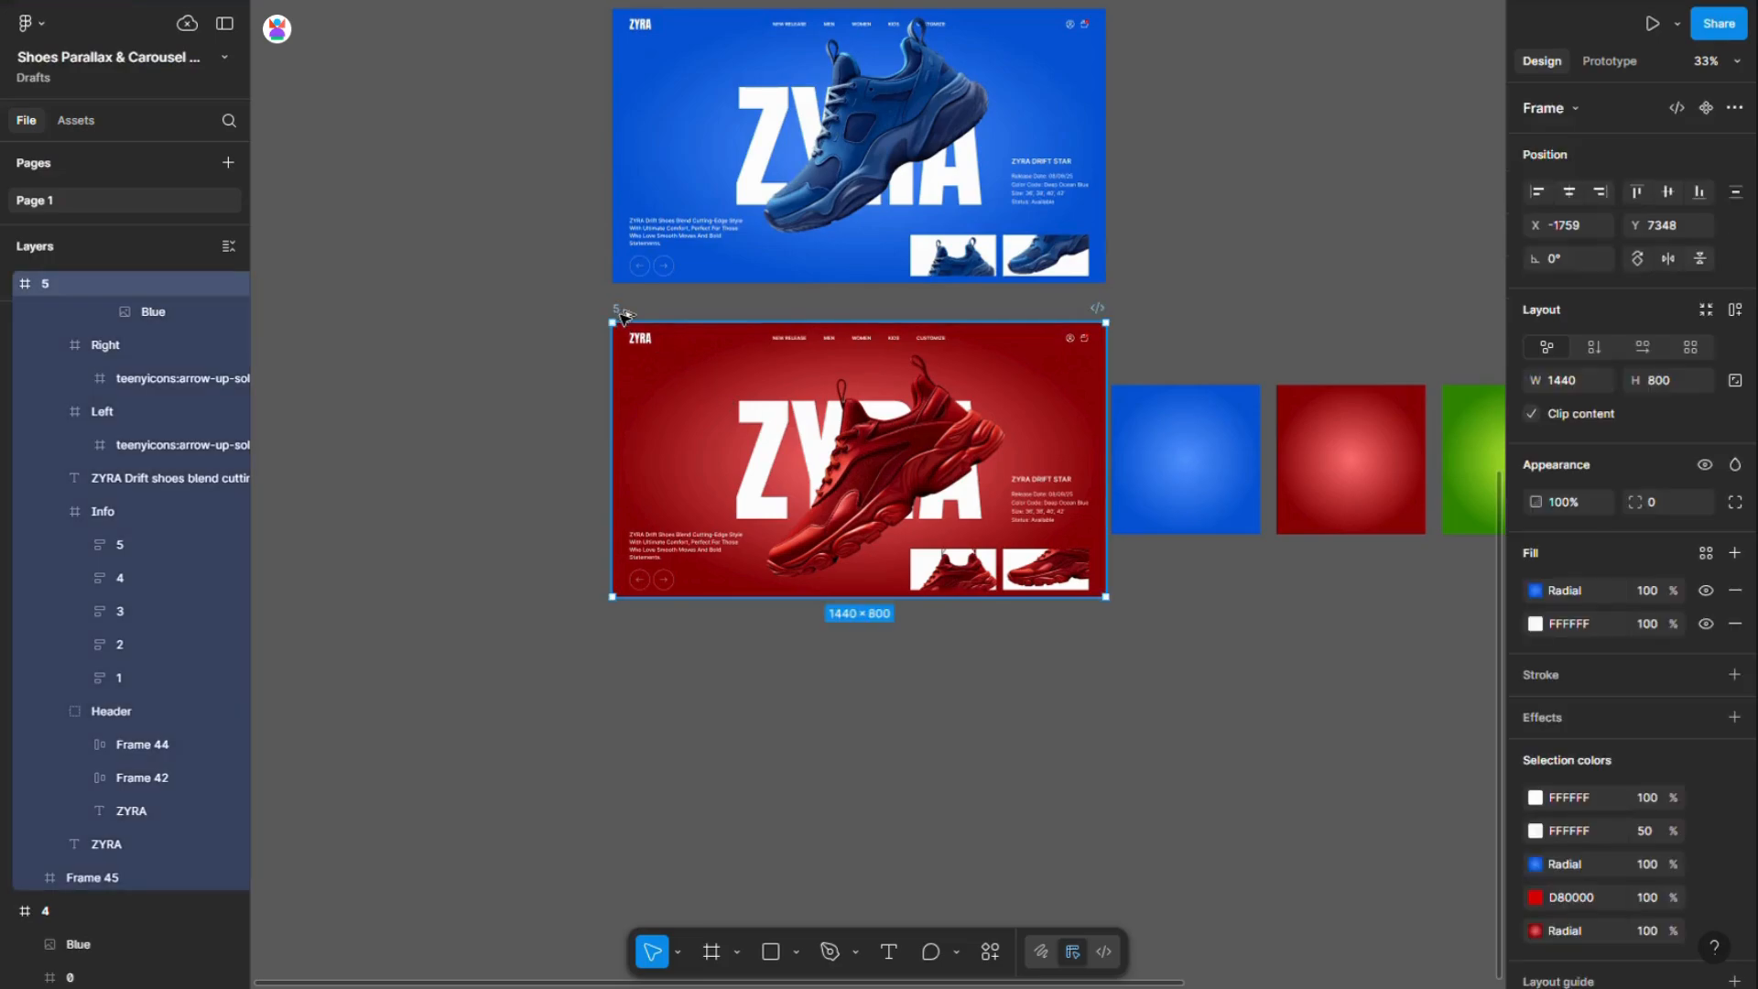
pyautogui.hotkey('ctrl', 'd')
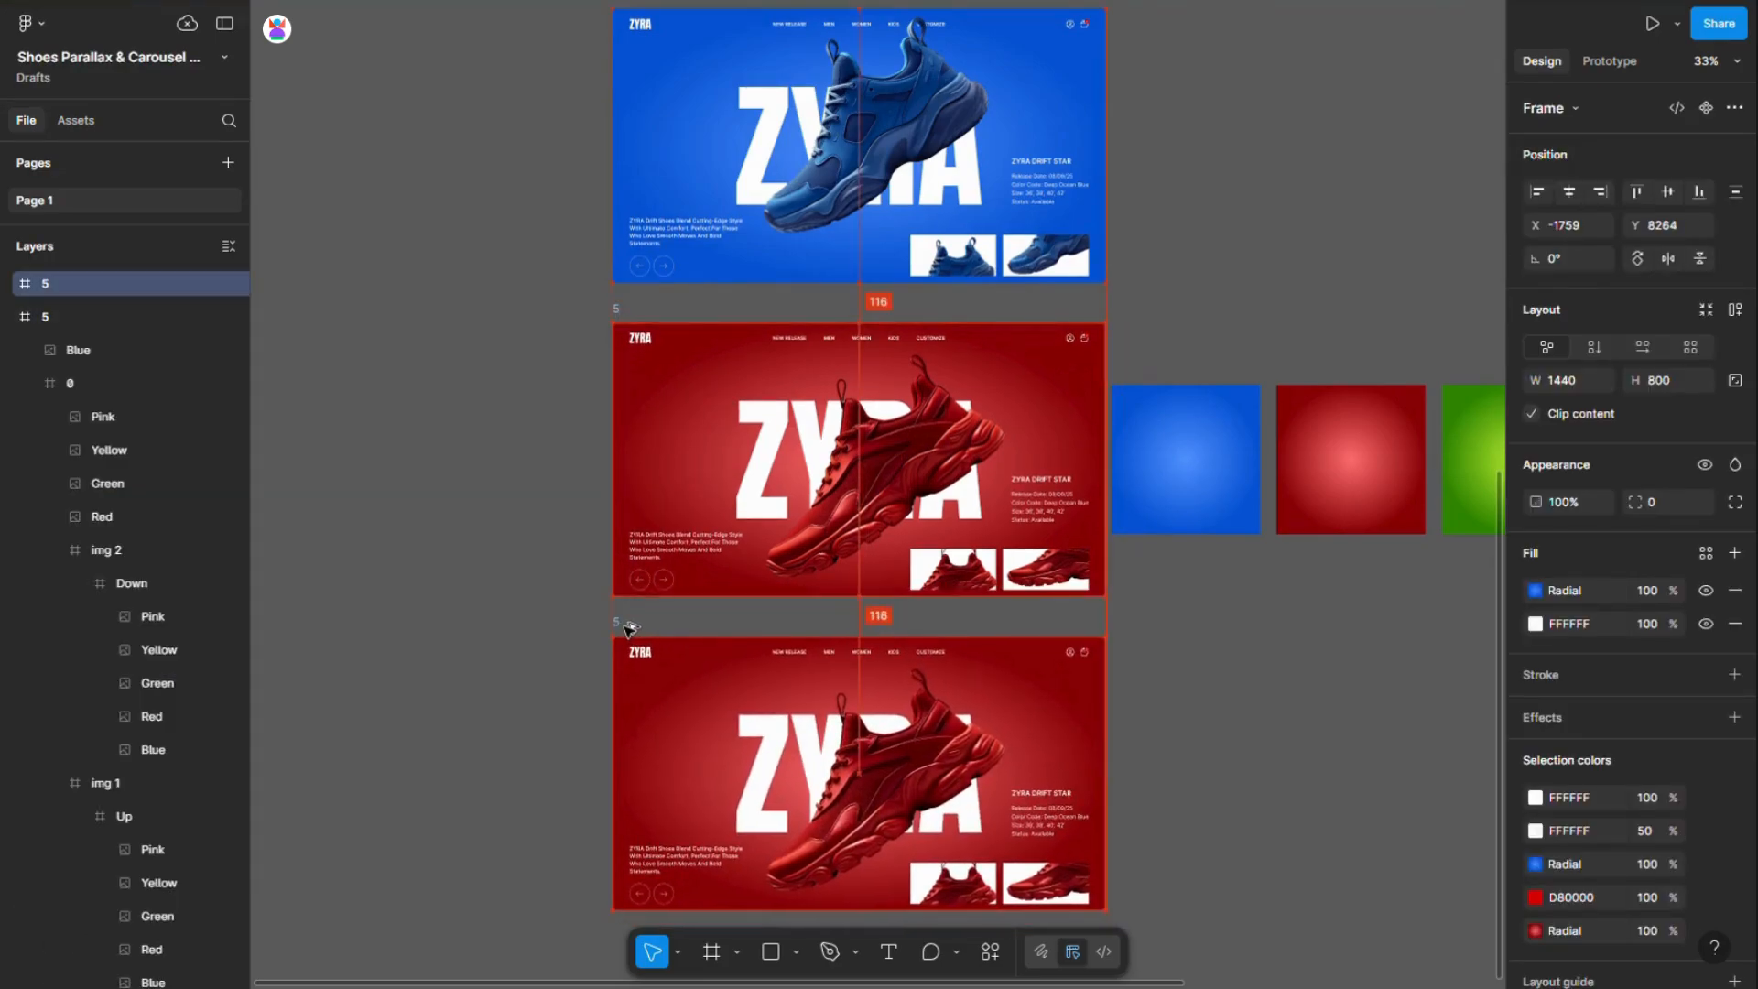
pyautogui.scroll(-1, 637, 628)
pyautogui.scroll(-2, 634, 629)
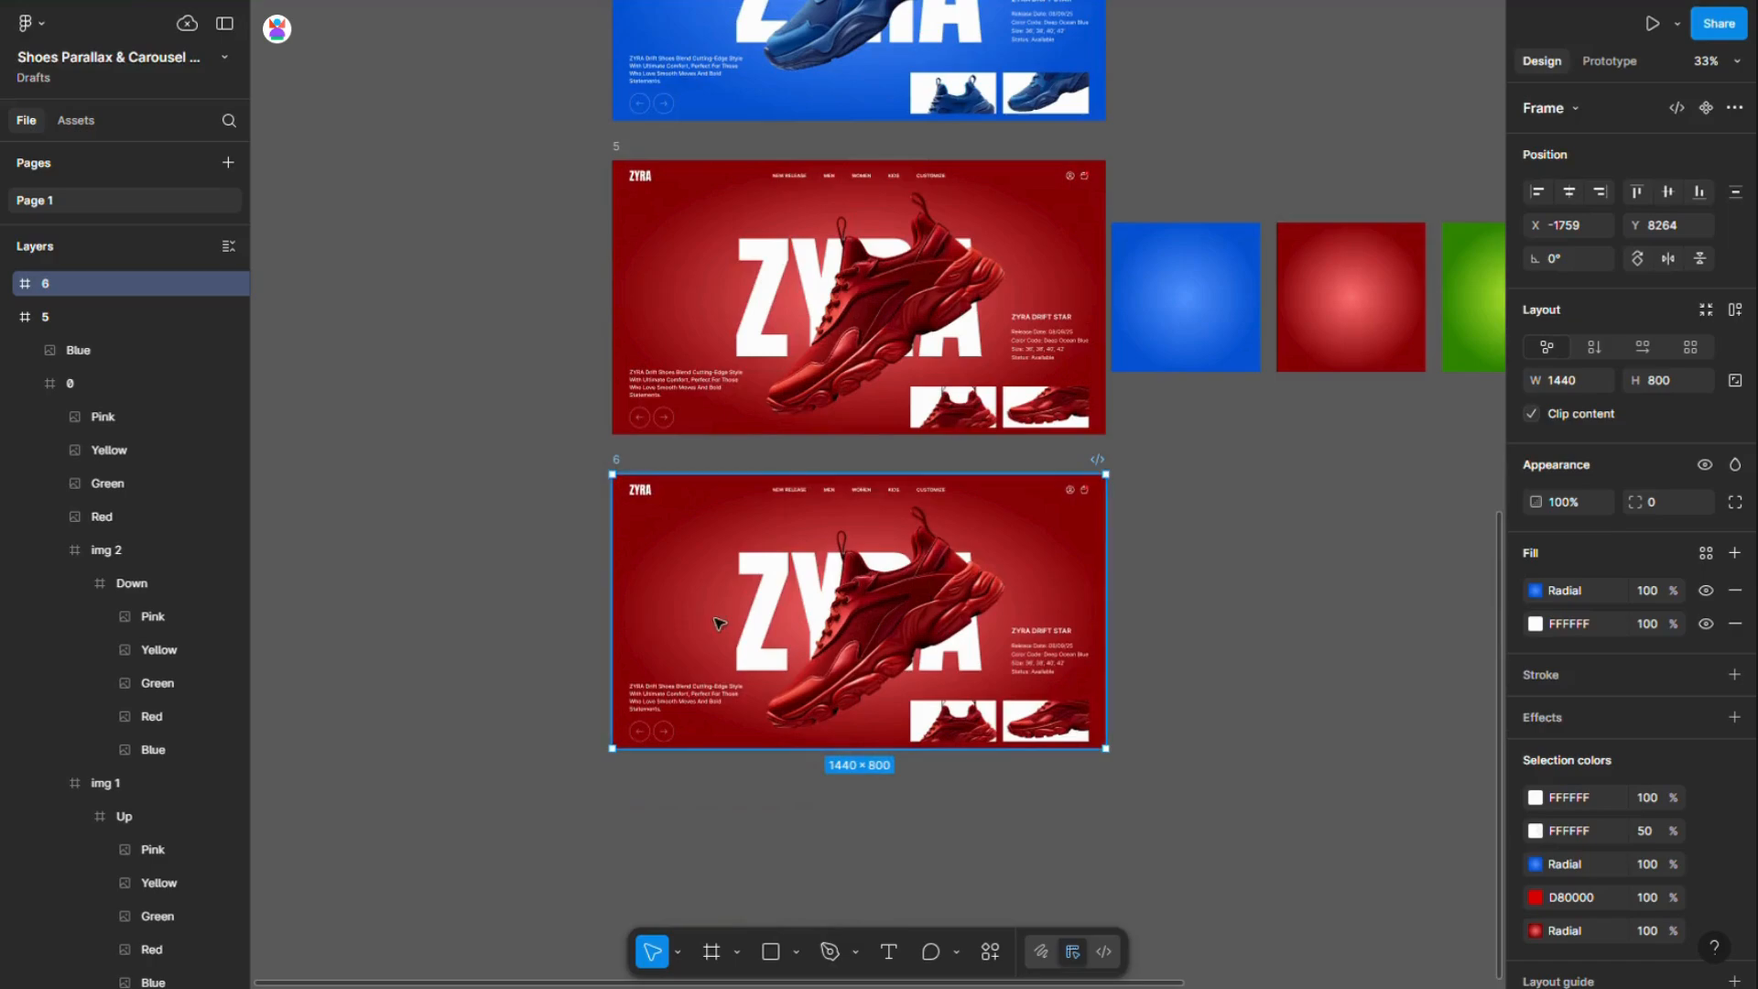
# Move the red shoe in frame 6 left out of the frame to X -912
pyautogui.keyDown('ctrl'); pyautogui.click(873, 611); pyautogui.keyUp('ctrl')
pyautogui.hotkey('shift', 'Left')
pyautogui.hotkey('shift', 'Left')
pyautogui.hotkey('shift', 'Left')
pyautogui.hotkey('shift', 'Left')
pyautogui.hotkey('shift', 'Left')
pyautogui.hotkey('shift', 'Left')
pyautogui.hotkey('shift', 'Left')
pyautogui.hotkey('shift', 'Left')
pyautogui.hotkey('shift', 'Left')
pyautogui.hotkey('shift', 'Left')
pyautogui.hotkey('shift', 'Left')
pyautogui.hotkey('shift', 'Left')
pyautogui.hotkey('shift', 'Left')
pyautogui.hotkey('shift', 'Left')
pyautogui.hotkey('shift', 'Left')
pyautogui.hotkey('shift', 'Left')
pyautogui.hotkey('shift', 'Left')
pyautogui.hotkey('shift', 'Left')
pyautogui.hotkey('shift', 'Left')
pyautogui.hotkey('shift', 'Left')
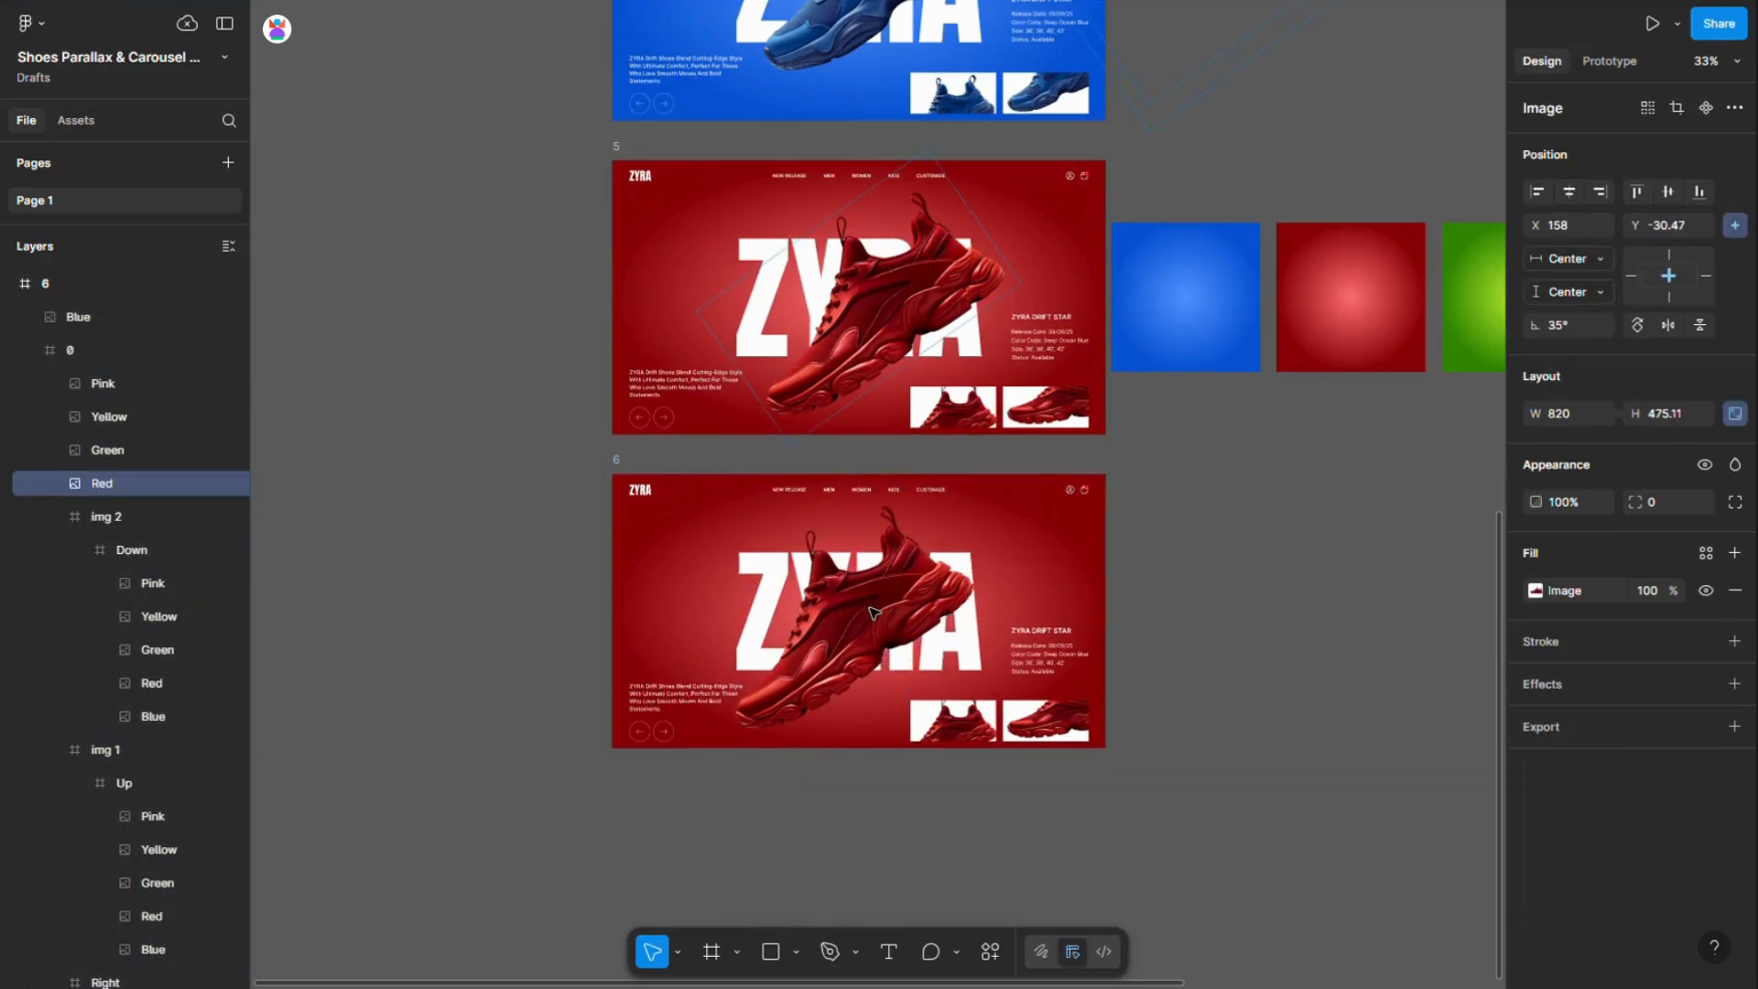
pyautogui.hotkey('shift', 'Left')
pyautogui.hotkey('shift', 'Left')
pyautogui.hotkey('shift', 'Left')
pyautogui.hotkey('shift', 'Left')
pyautogui.hotkey('shift', 'Left')
pyautogui.hotkey('shift', 'Left')
pyautogui.hotkey('shift', 'Left')
pyautogui.hotkey('shift', 'Left')
pyautogui.hotkey('shift', 'Left')
pyautogui.hotkey('shift', 'Left')
pyautogui.hotkey('shift', 'Left')
pyautogui.hotkey('shift', 'Left')
pyautogui.hotkey('shift', 'Left')
pyautogui.hotkey('shift', 'Left')
pyautogui.hotkey('shift', 'Left')
pyautogui.hotkey('shift', 'Left')
pyautogui.hotkey('shift', 'Left')
pyautogui.hotkey('shift', 'Left')
pyautogui.hotkey('shift', 'Left')
pyautogui.hotkey('shift', 'Left')
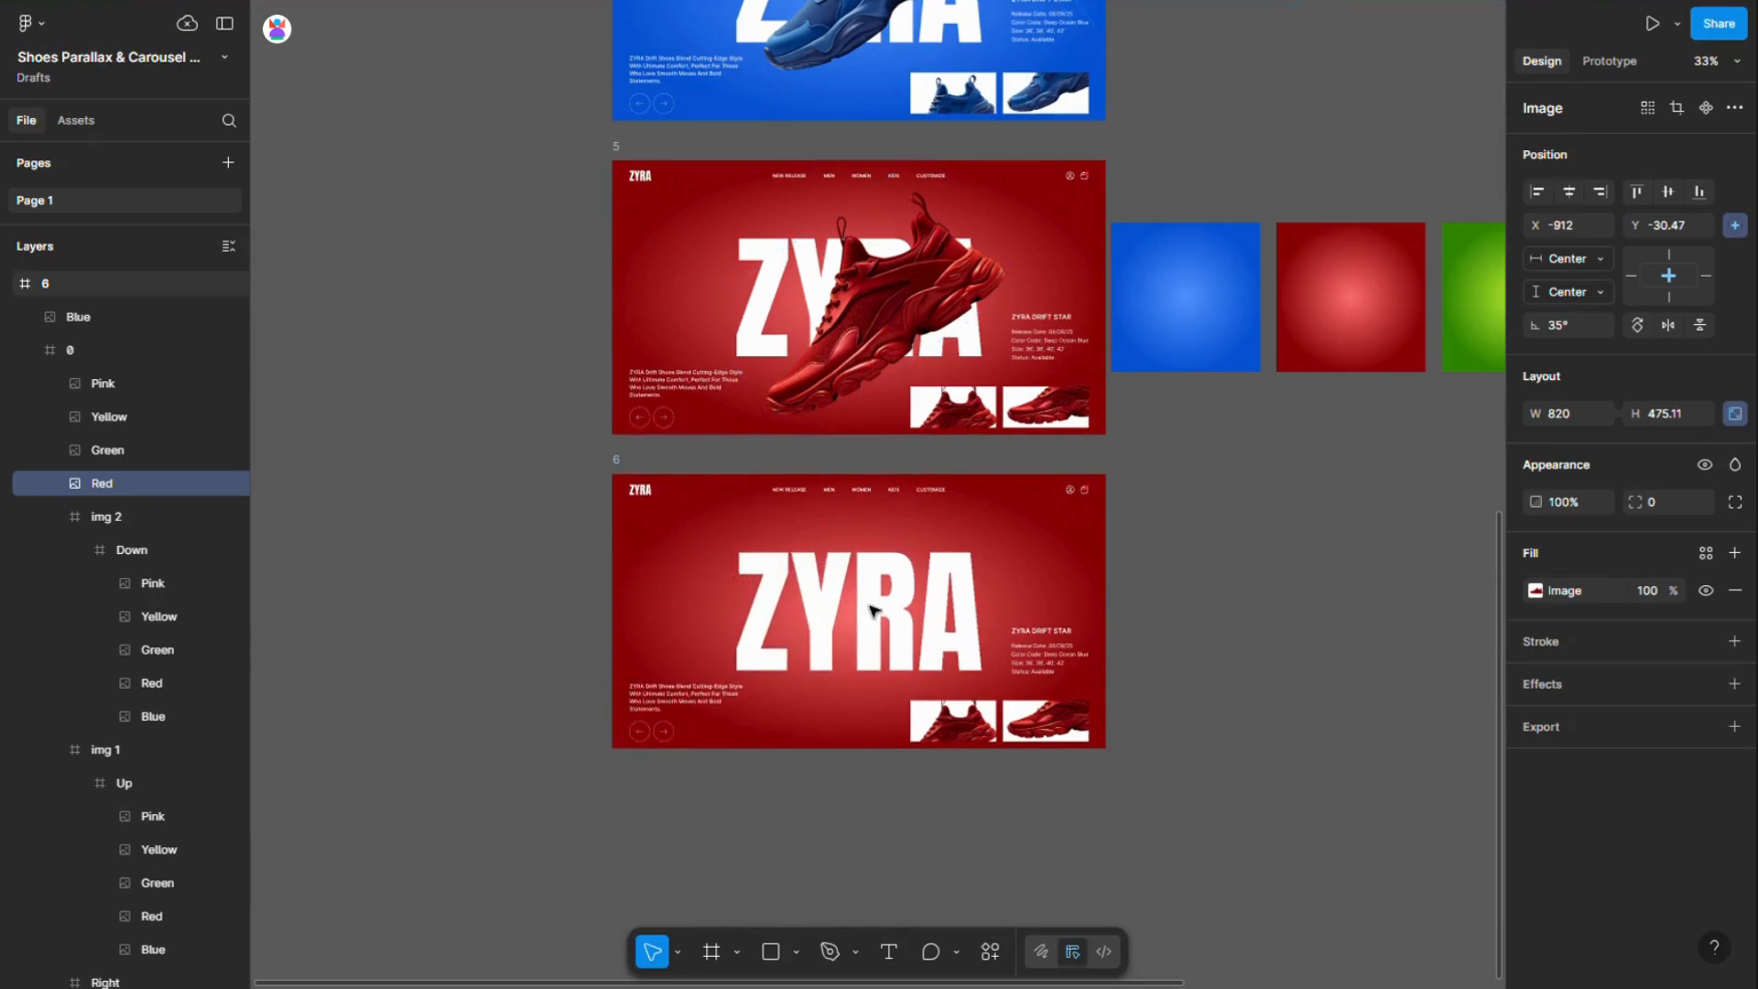
# Bring the green shoe of frame 6 into view by centering it horizontally in the frame
pyautogui.click(103, 451)
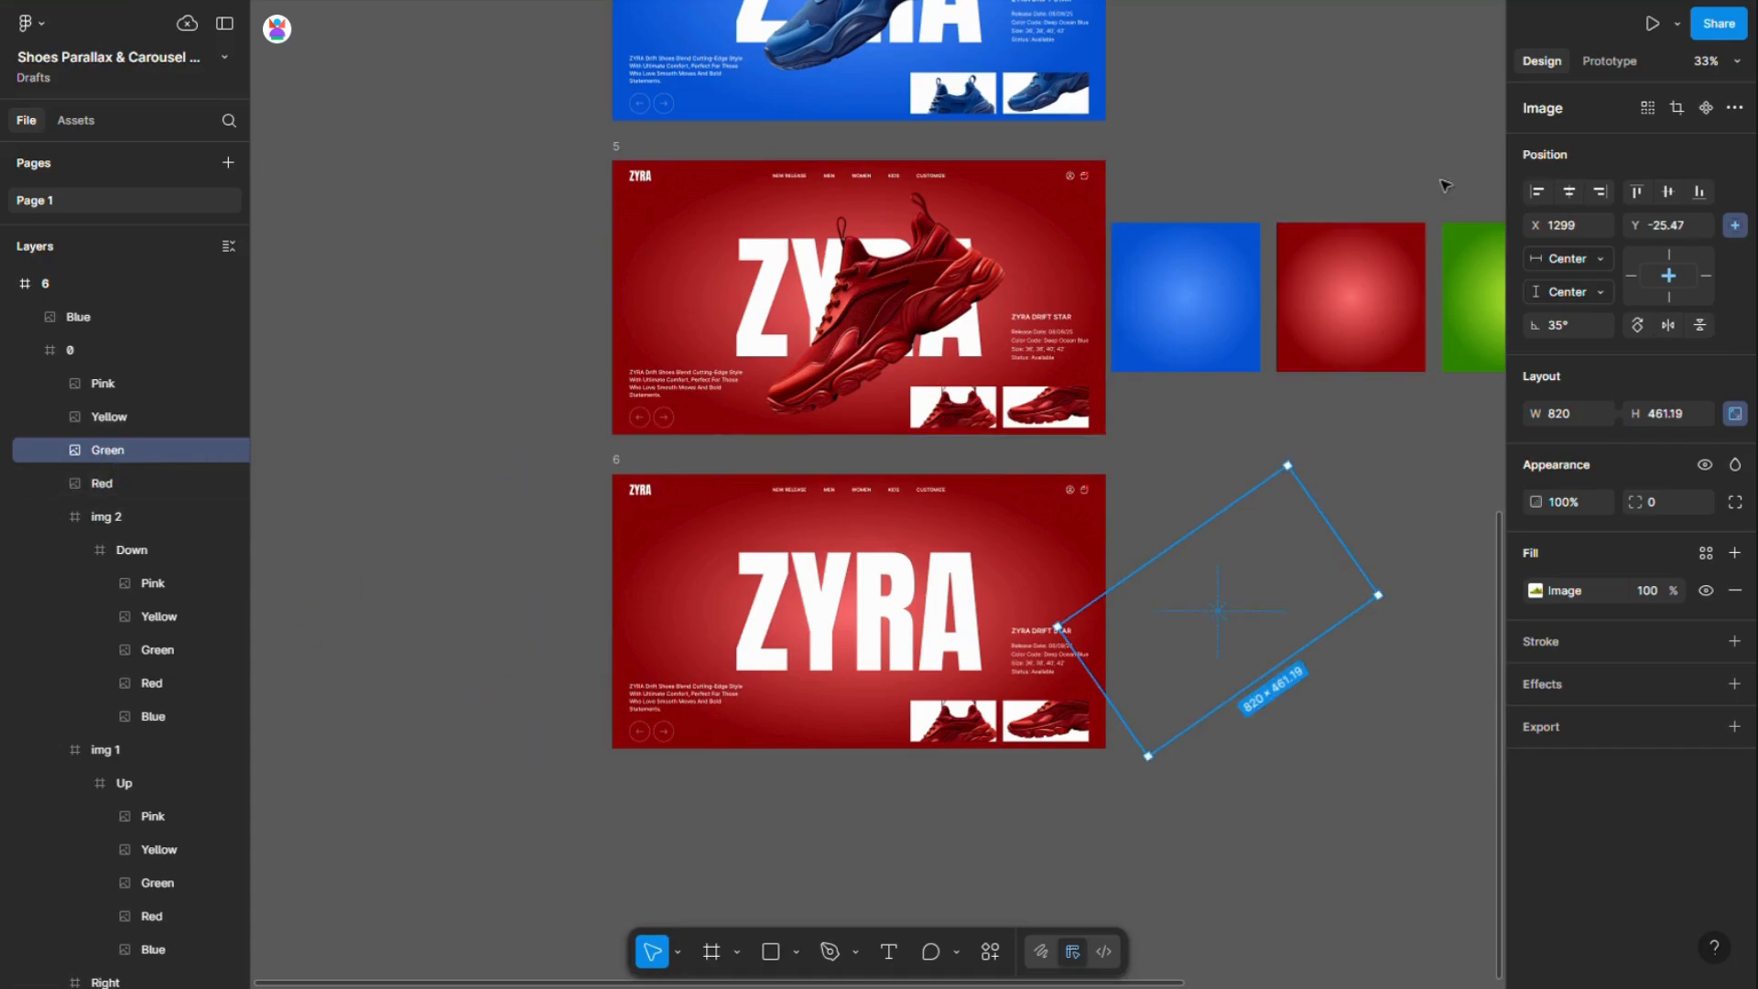
pyautogui.click(1569, 192)
pyautogui.scroll(5, 1035, 674)
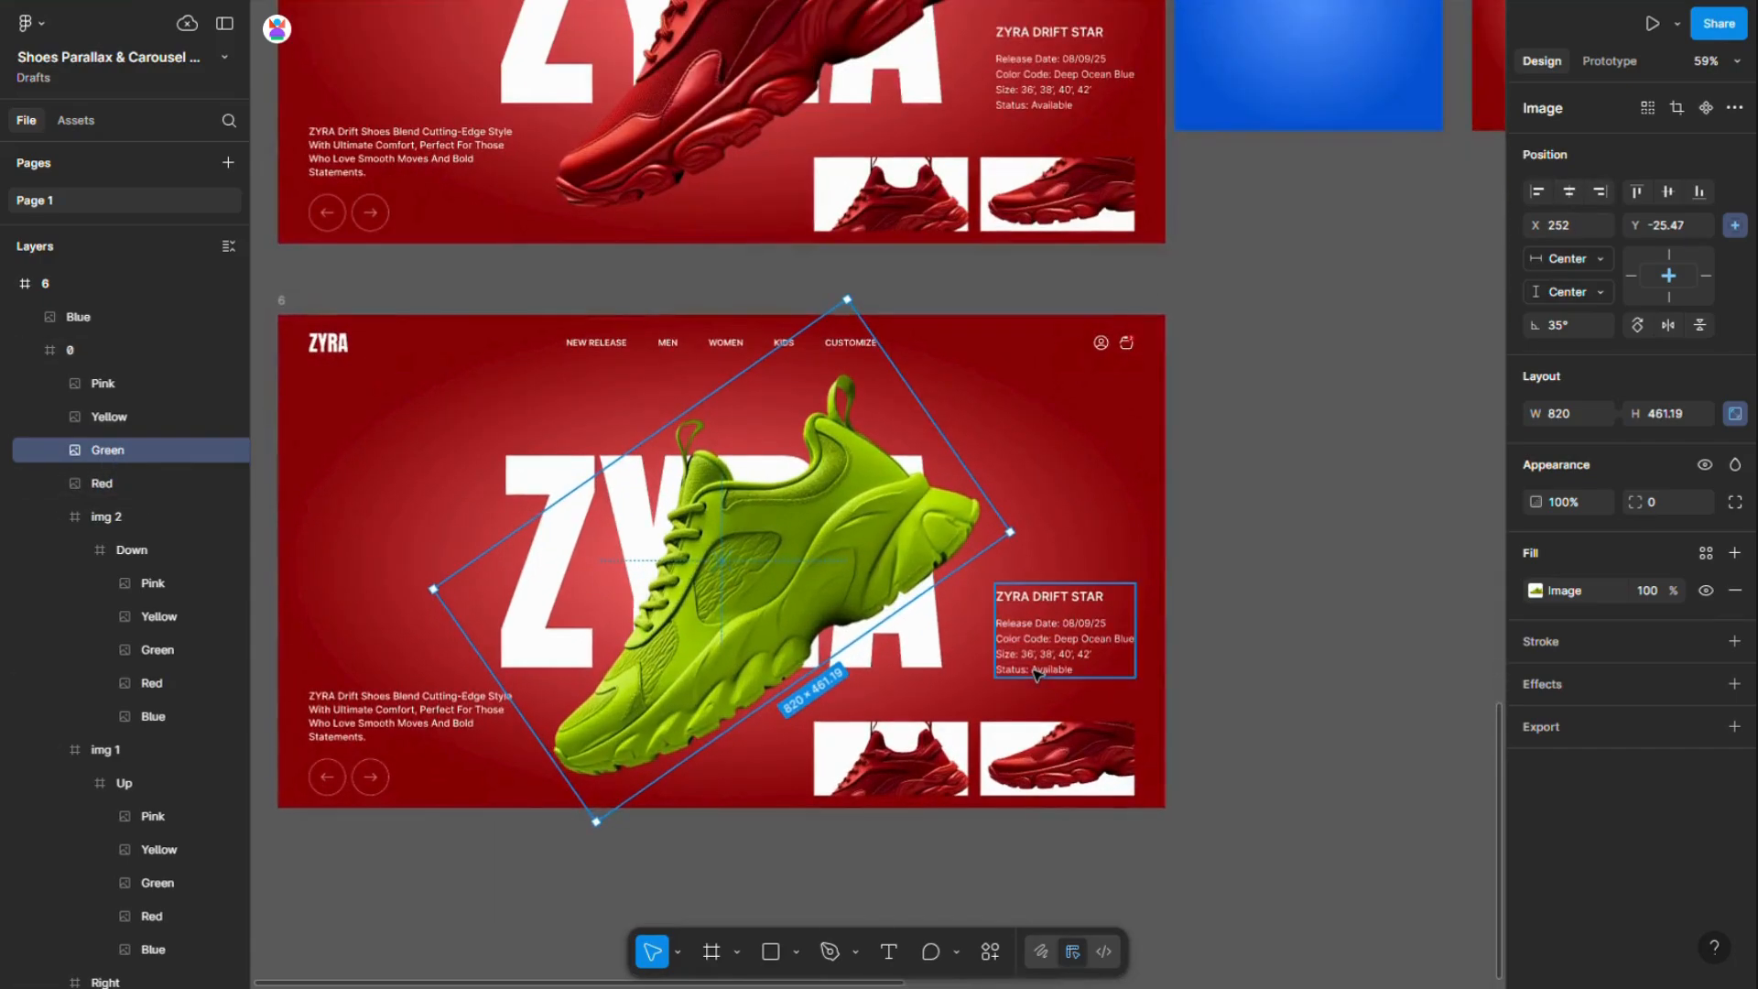
# Copy the green swatch's radial gradient fill onto inner frame 0 of frame 6 as its background
pyautogui.scroll(-5, 1065, 609)
pyautogui.click(1418, 356)
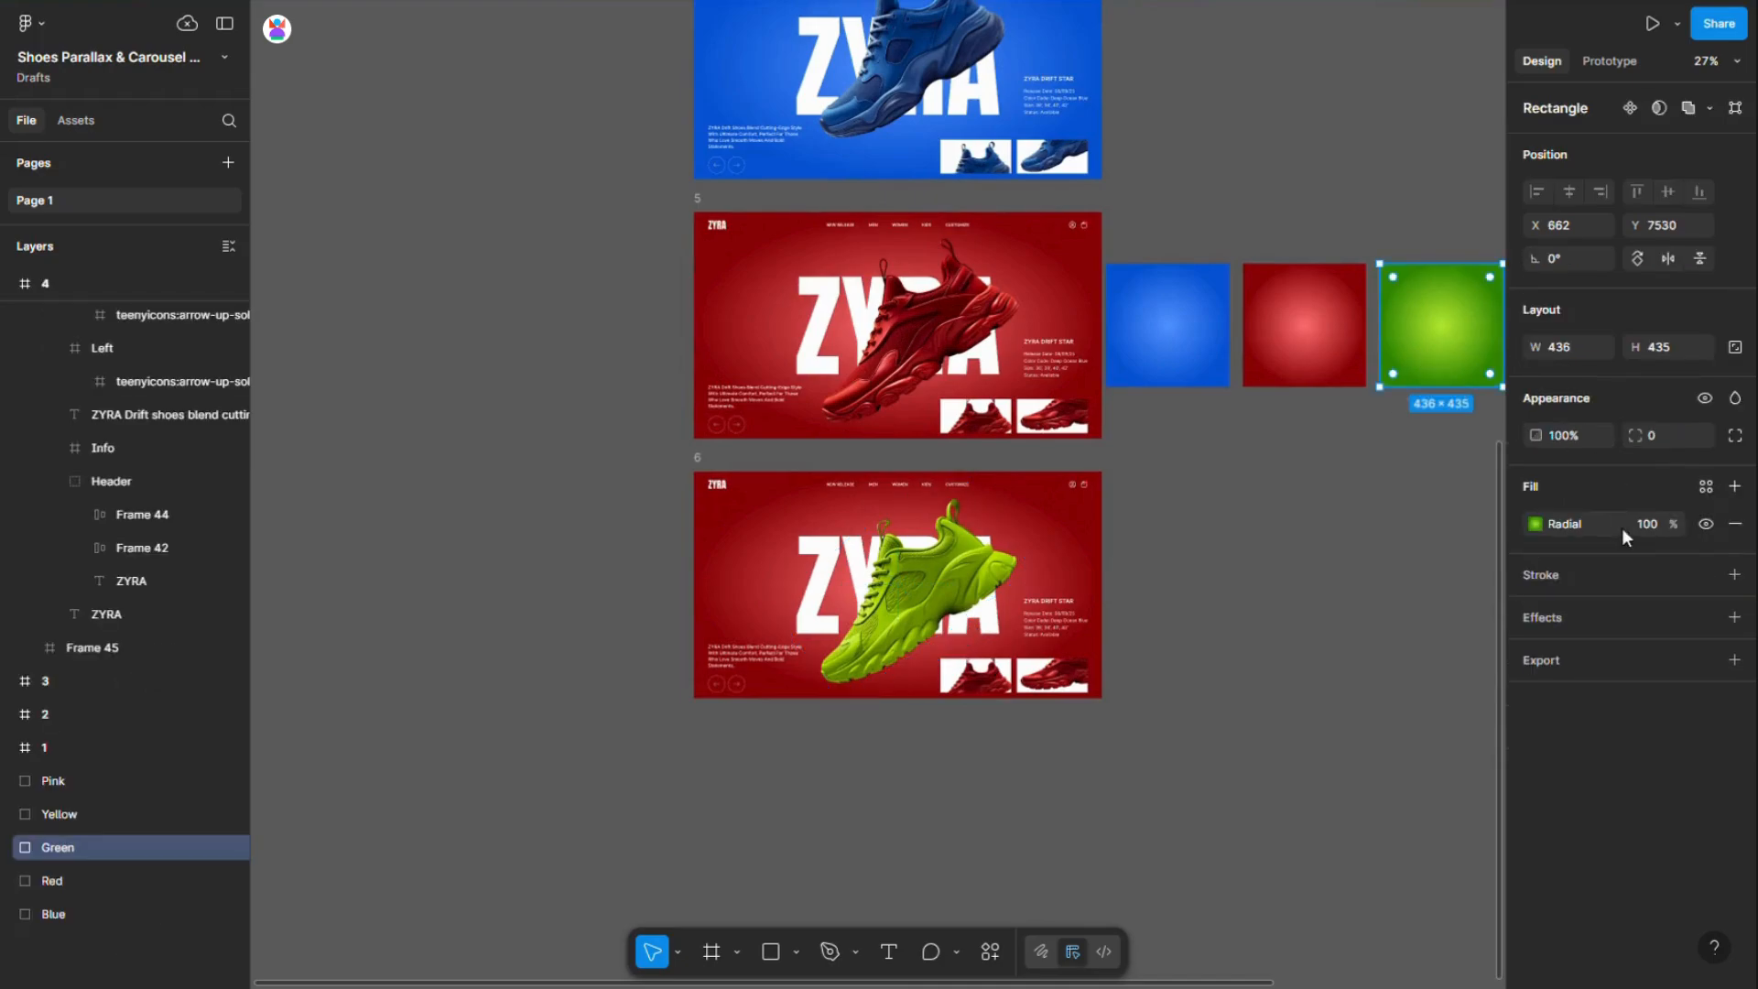
pyautogui.scroll(2, 1040, 609)
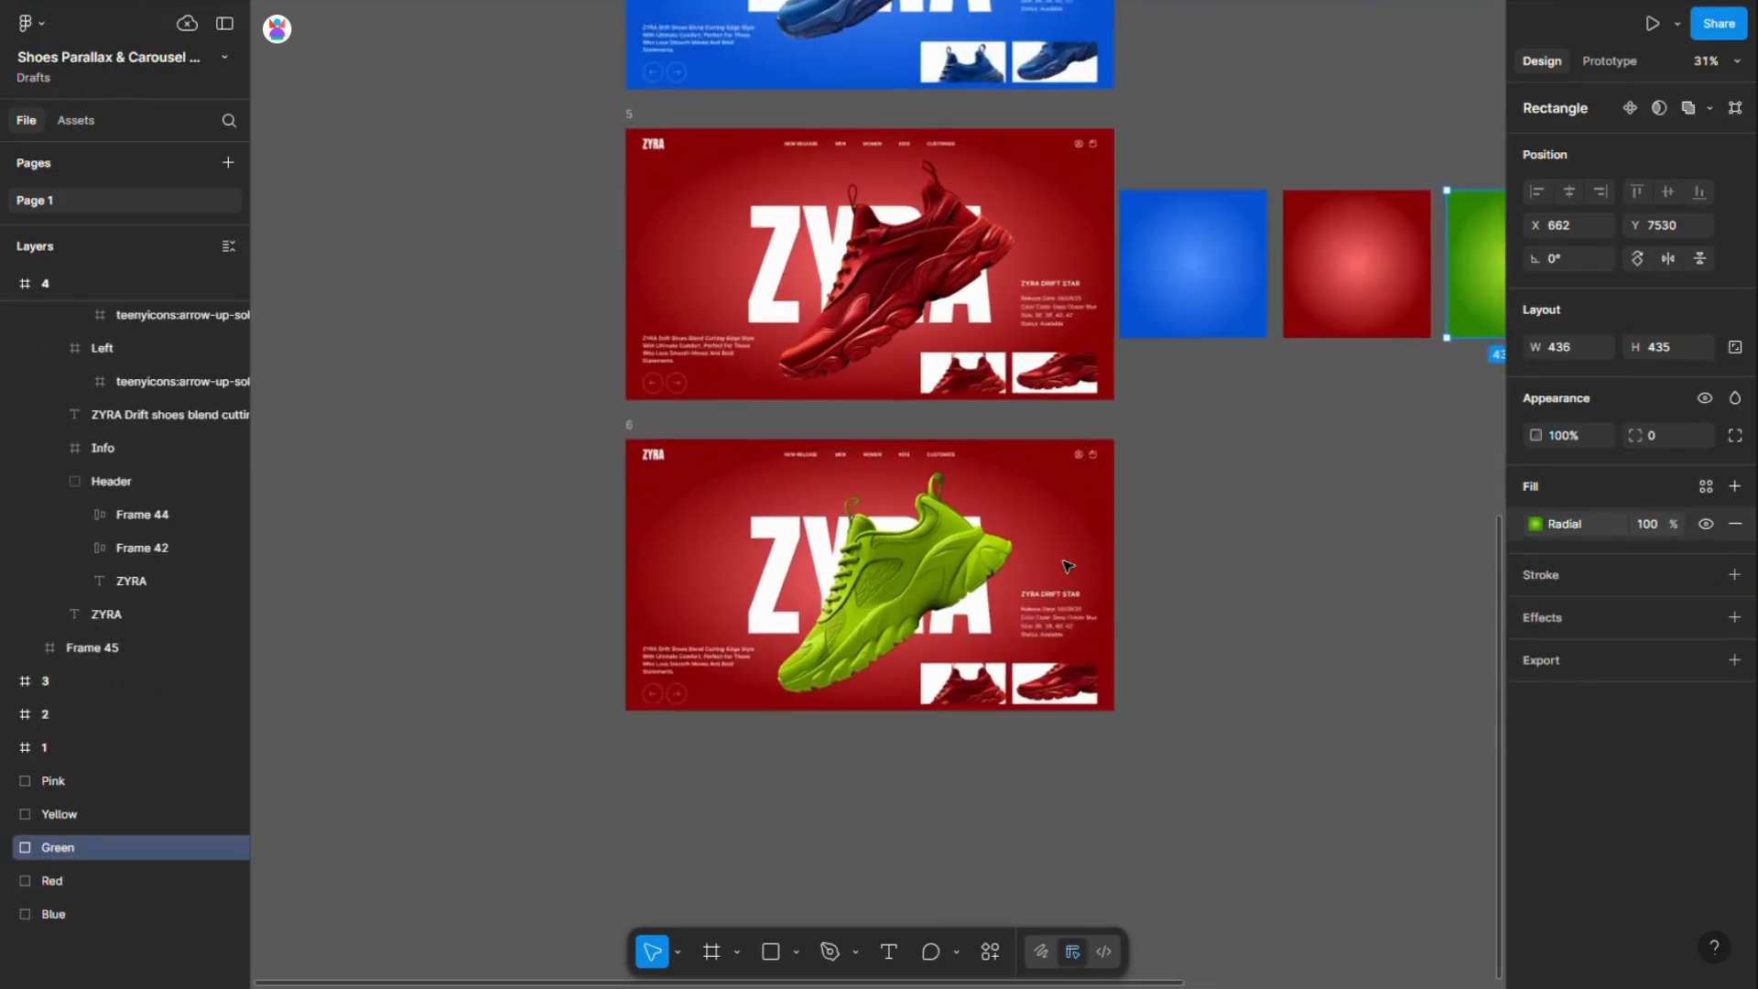
pyautogui.click(1072, 519)
pyautogui.hotkey('ctrl', 'v')
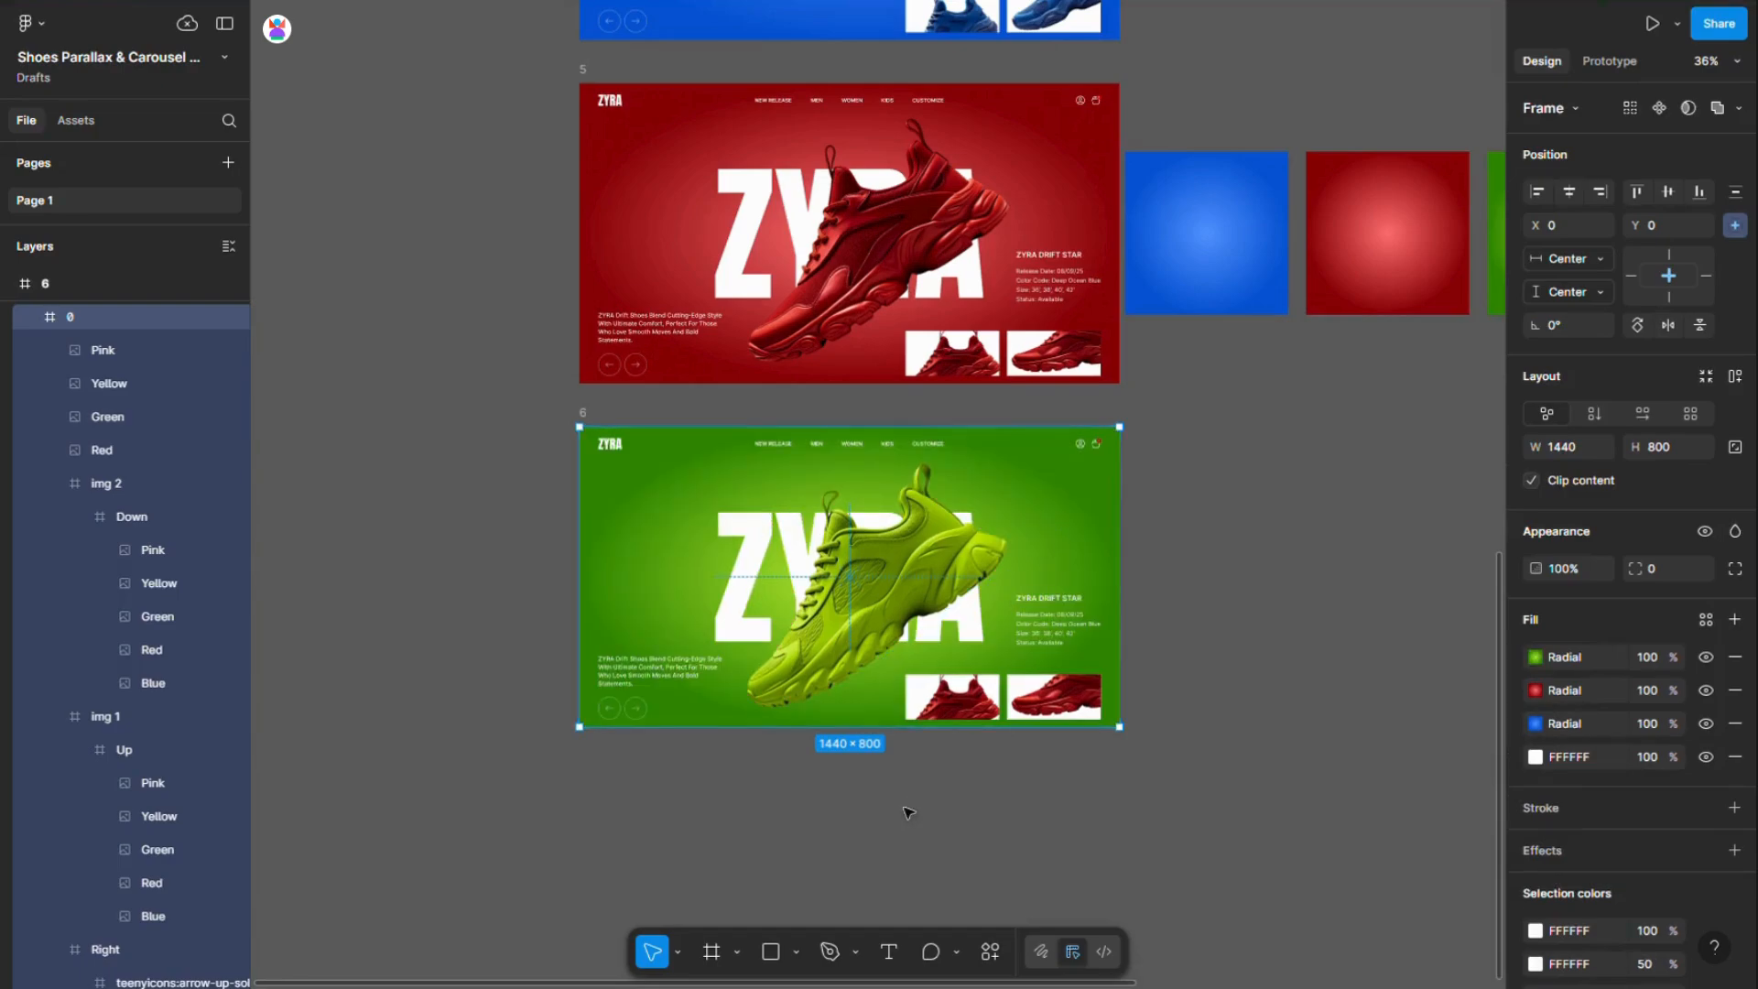
# Shift the five shoe images inside img 1 of frame 6 up until the green shoe fills the thumbnail
pyautogui.scroll(1, 905, 791)
pyautogui.keyDown('ctrl'); pyautogui.click(954, 696); pyautogui.keyUp('ctrl')
pyautogui.hotkey('ctrl', 'a')
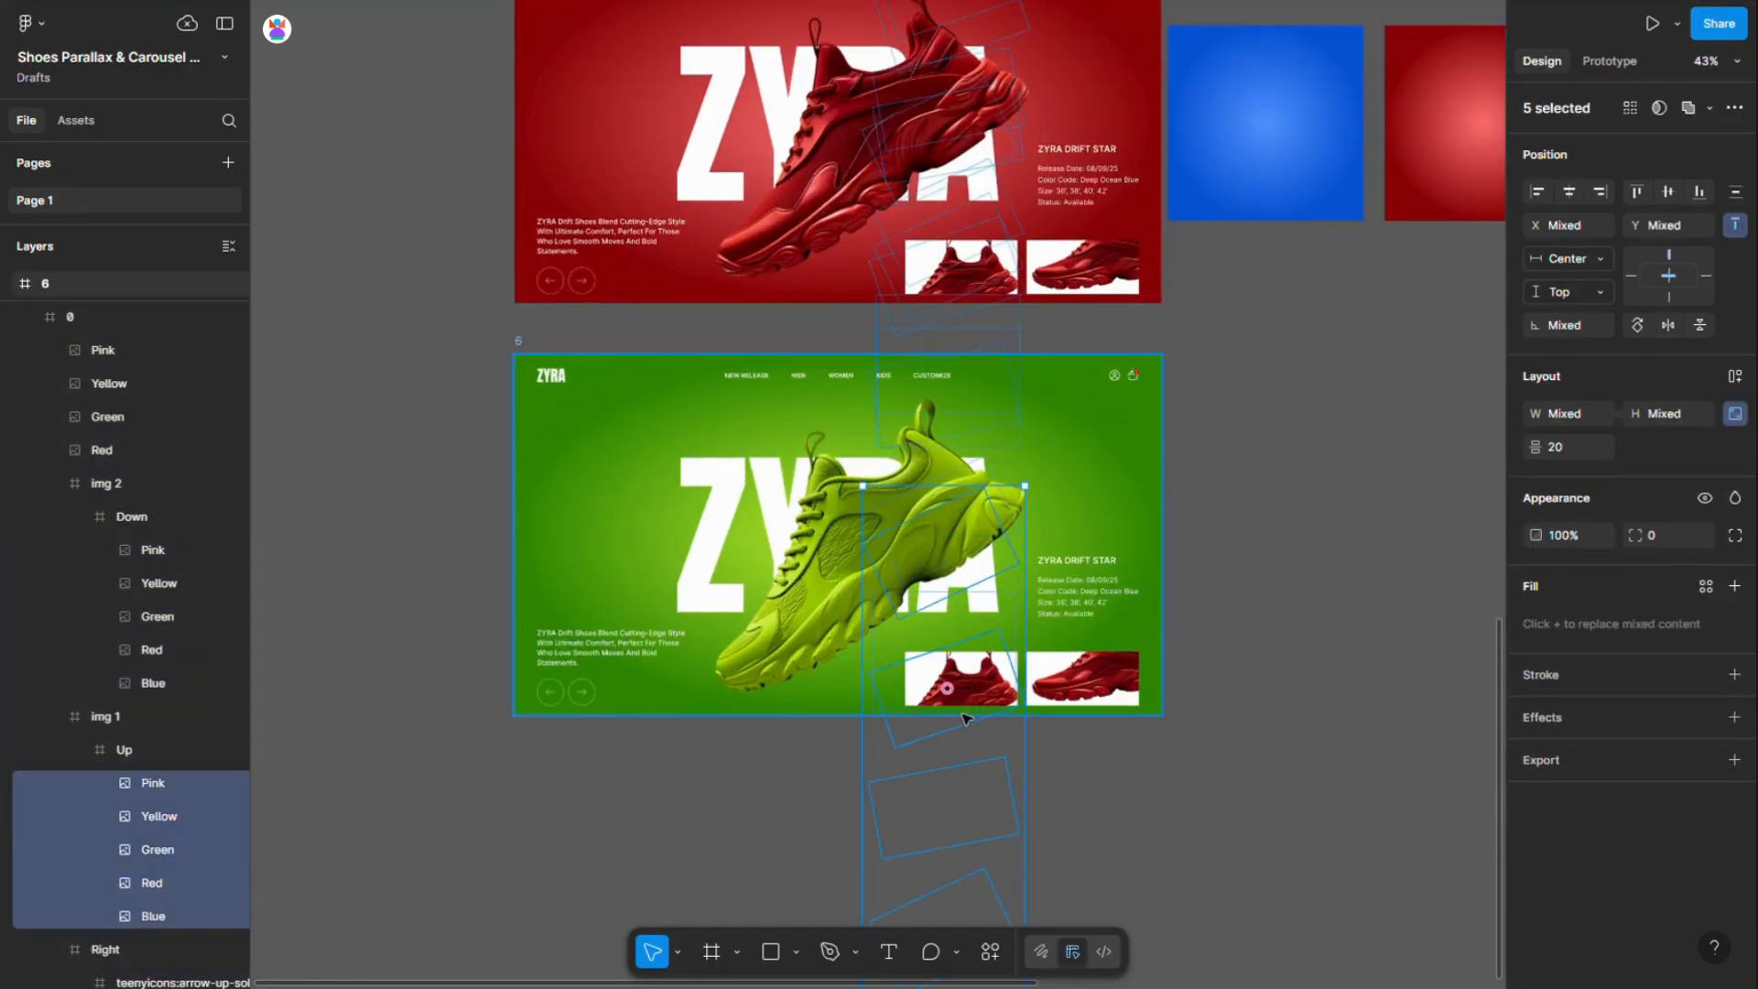
pyautogui.hotkey('shift', 'Up')
pyautogui.hotkey('shift', 'Up')
pyautogui.hotkey('shift', 'Up')
pyautogui.hotkey('shift', 'Up')
pyautogui.hotkey('shift', 'Up')
pyautogui.hotkey('shift', 'Up')
pyautogui.hotkey('shift', 'Up')
pyautogui.hotkey('shift', 'Up')
pyautogui.hotkey('shift', 'Up')
pyautogui.hotkey('shift', 'Up')
pyautogui.hotkey('shift', 'Up')
pyautogui.hotkey('shift', 'Up')
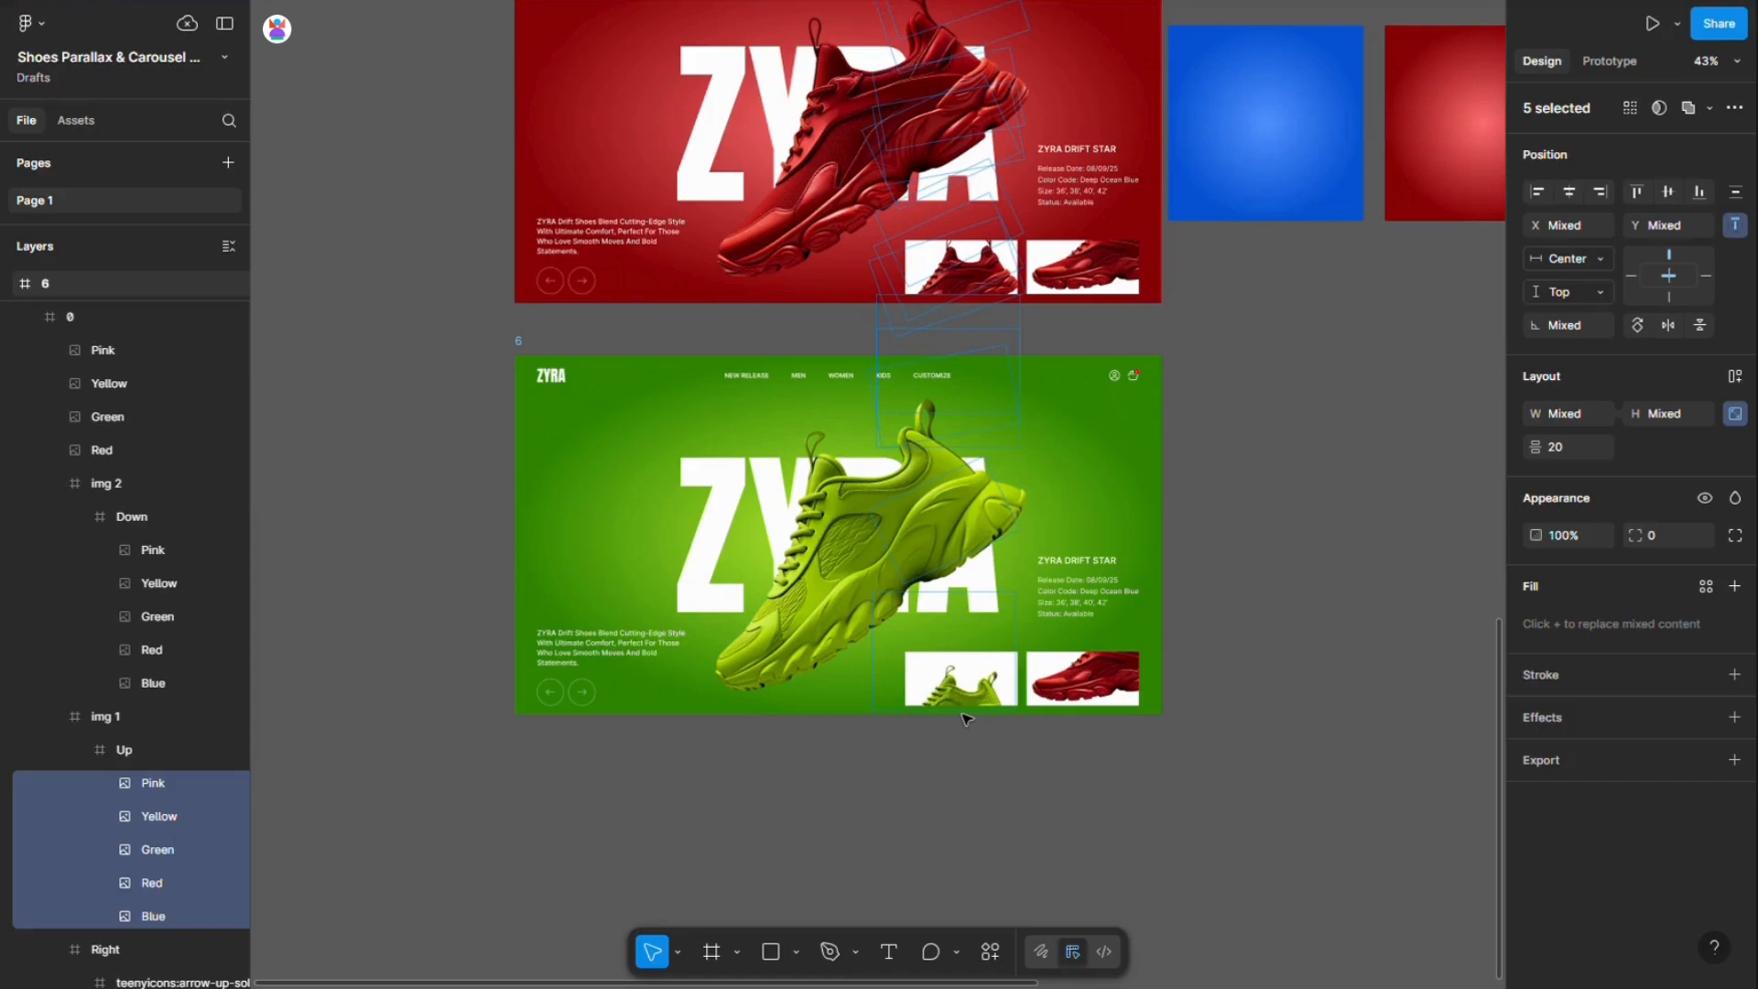
# Shift the five shoe images inside img 2 of frame 6 vertically until the green shoe fills the thumbnail
pyautogui.keyDown('ctrl'); pyautogui.click(1017, 712); pyautogui.keyUp('ctrl')
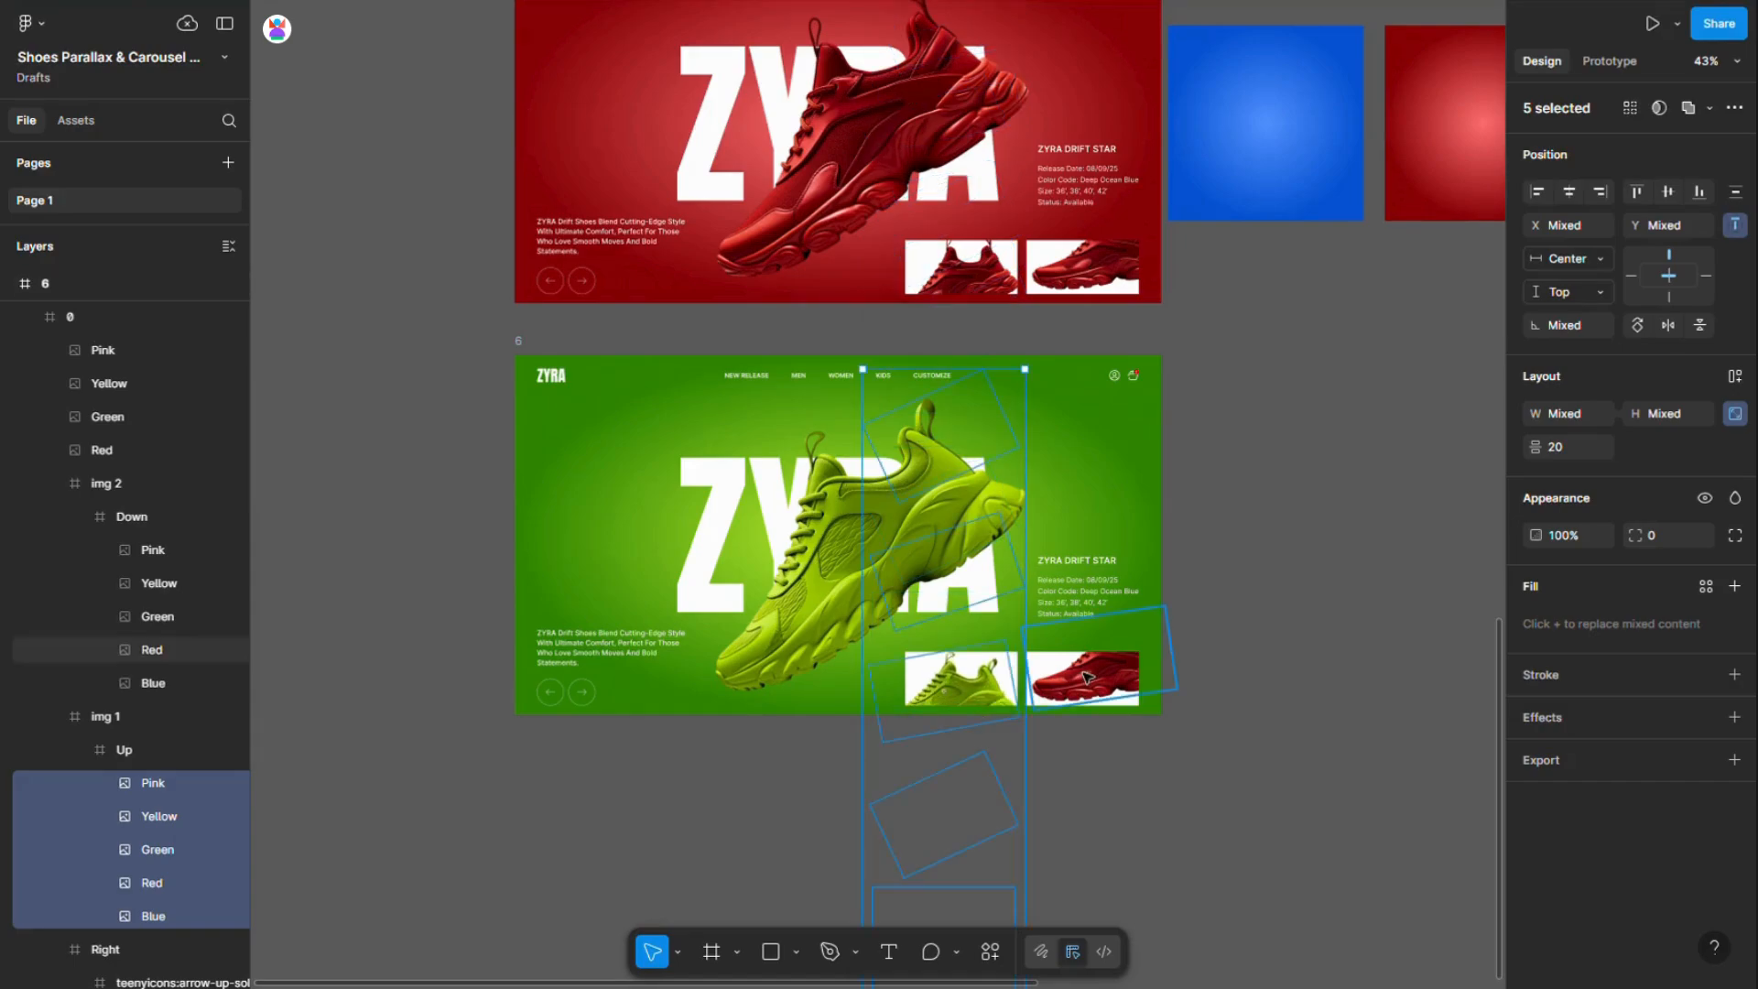
pyautogui.hotkey('ctrl', 'a')
pyautogui.hotkey('shift', 'Up')
pyautogui.hotkey('shift', 'Up')
pyautogui.hotkey('shift', 'Up')
pyautogui.hotkey('shift', 'Up')
pyautogui.hotkey('shift', 'Up')
pyautogui.hotkey('shift', 'Up')
pyautogui.hotkey('shift', 'Up')
pyautogui.hotkey('shift', 'Up')
pyautogui.hotkey('shift', 'Up')
pyautogui.hotkey('shift', 'Up')
pyautogui.hotkey('shift', 'Up')
pyautogui.hotkey('shift', 'Up')
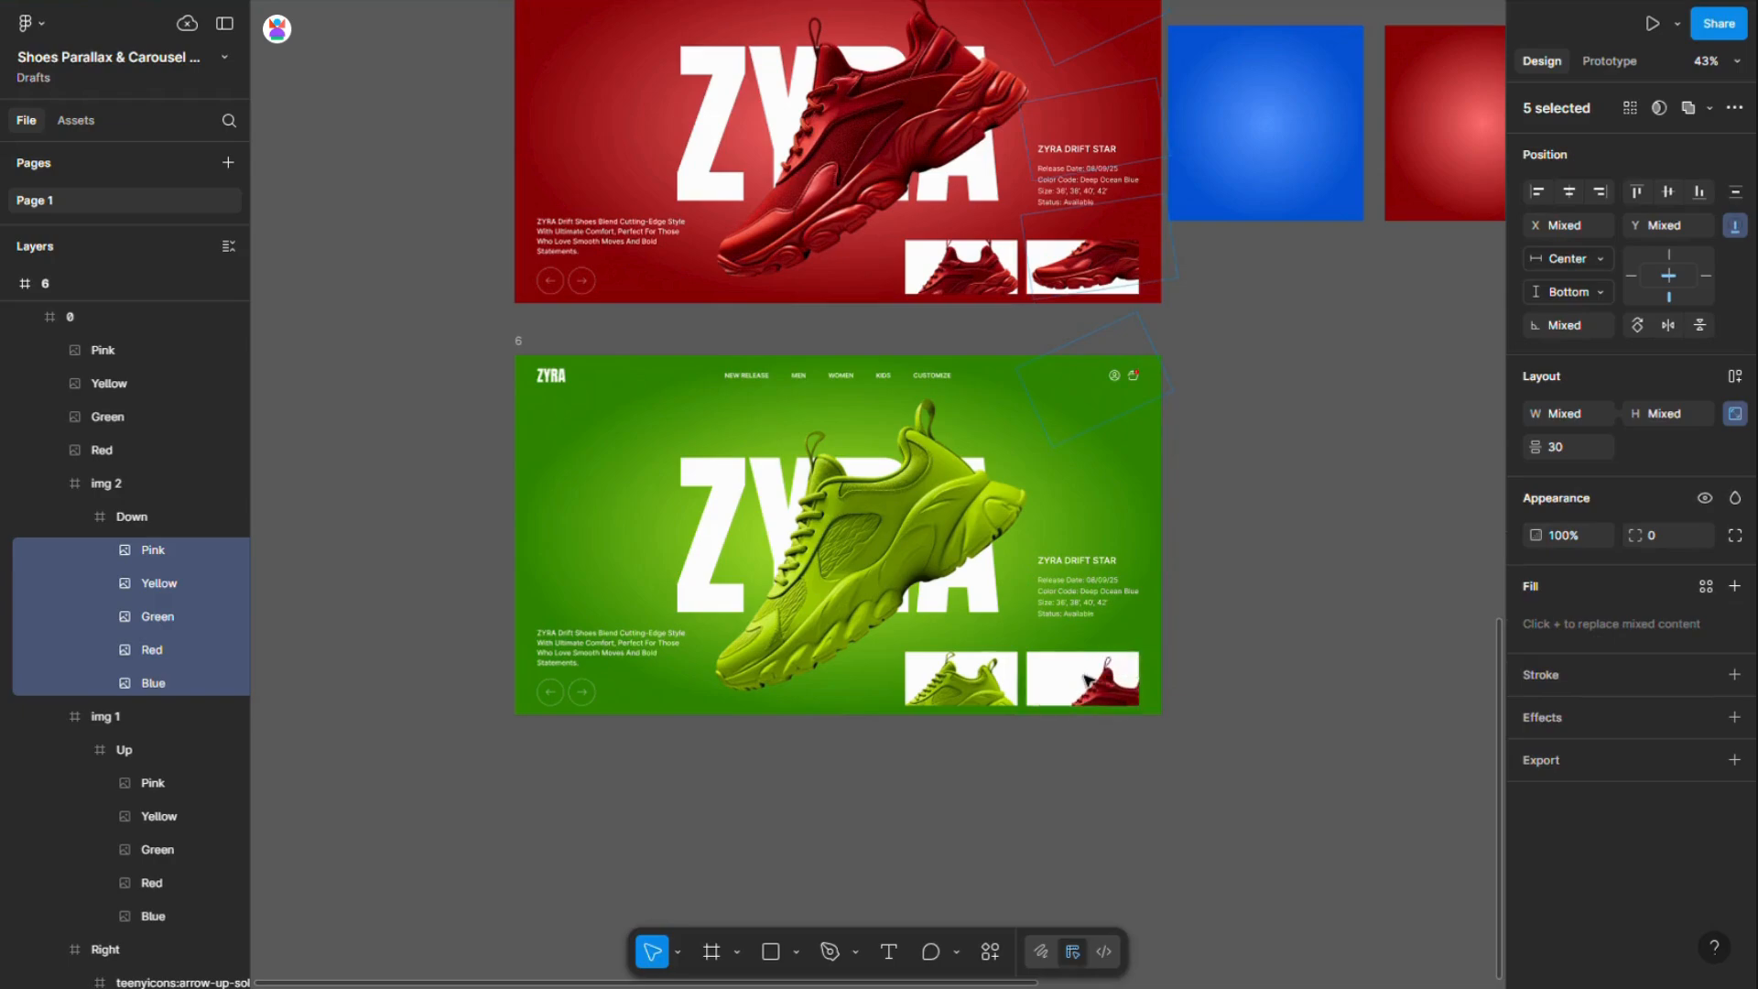
pyautogui.hotkey('shift', 'Down')
pyautogui.hotkey('shift', 'Down')
pyautogui.hotkey('shift', 'Down')
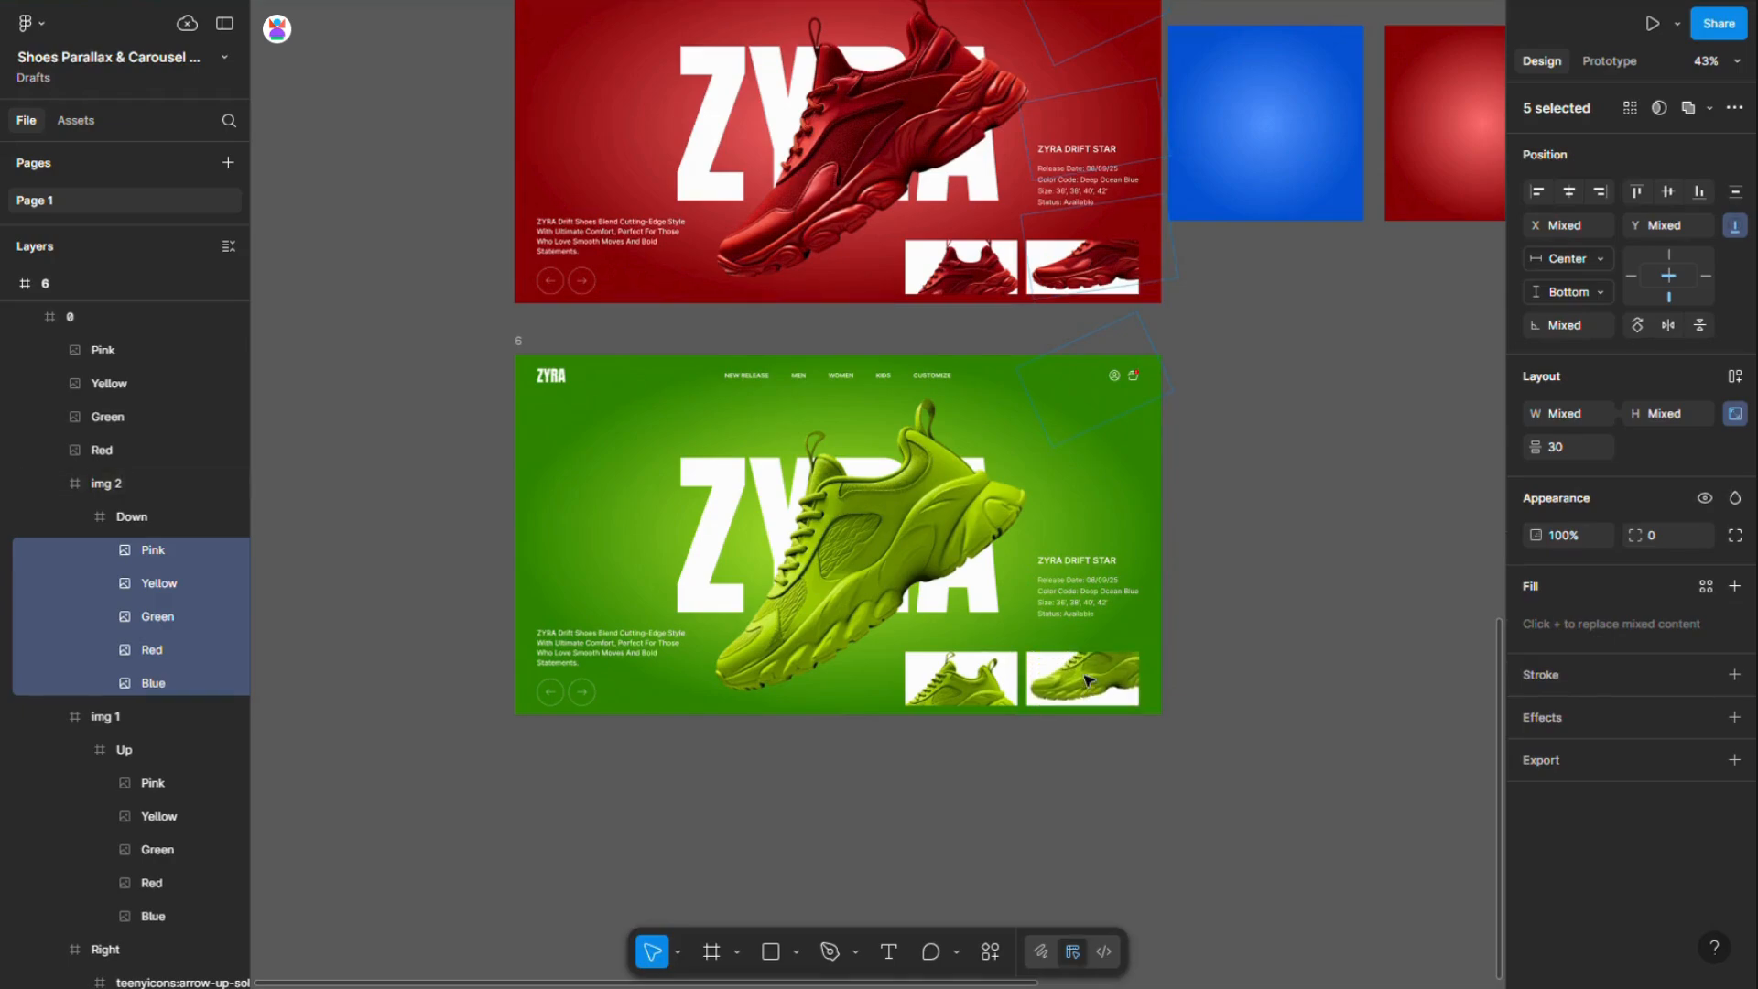
# Shift the five info text blocks of frame 6 up until the next block lines up beside the shoe
pyautogui.doubleClick(1081, 605)
pyautogui.hotkey('ctrl', 'a')
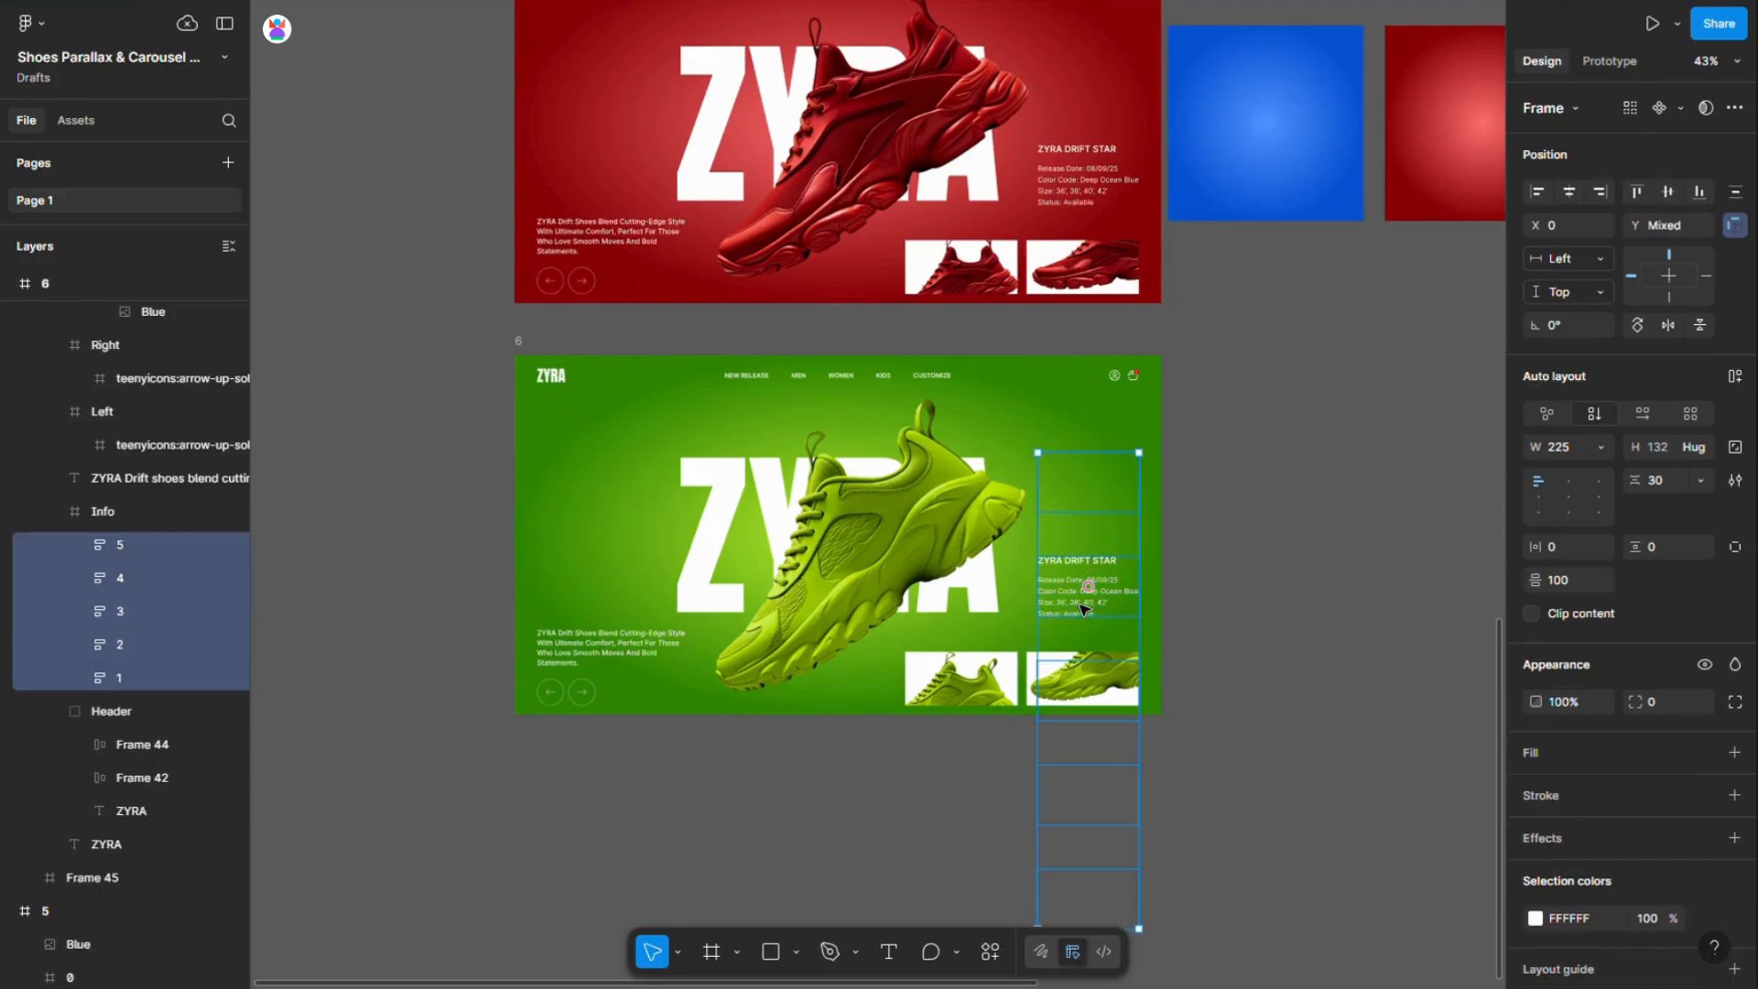
pyautogui.hotkey('shift', 'Up')
pyautogui.hotkey('shift', 'Up')
pyautogui.hotkey('shift', 'Up')
pyautogui.hotkey('shift', 'Up')
pyautogui.hotkey('shift', 'Up')
pyautogui.hotkey('shift', 'Up')
pyautogui.hotkey('shift', 'Up')
pyautogui.hotkey('shift', 'Up')
pyautogui.hotkey('shift', 'Up')
pyautogui.hotkey('shift', 'Up')
pyautogui.hotkey('shift', 'Up')
pyautogui.hotkey('shift', 'Up')
pyautogui.hotkey('shift', 'Up')
pyautogui.hotkey('shift', 'Up')
pyautogui.hotkey('shift', 'Up')
pyautogui.hotkey('shift', 'Up')
pyautogui.hotkey('shift', 'Up')
pyautogui.hotkey('shift', 'Up')
pyautogui.hotkey('shift', 'Up')
pyautogui.hotkey('shift', 'Up')
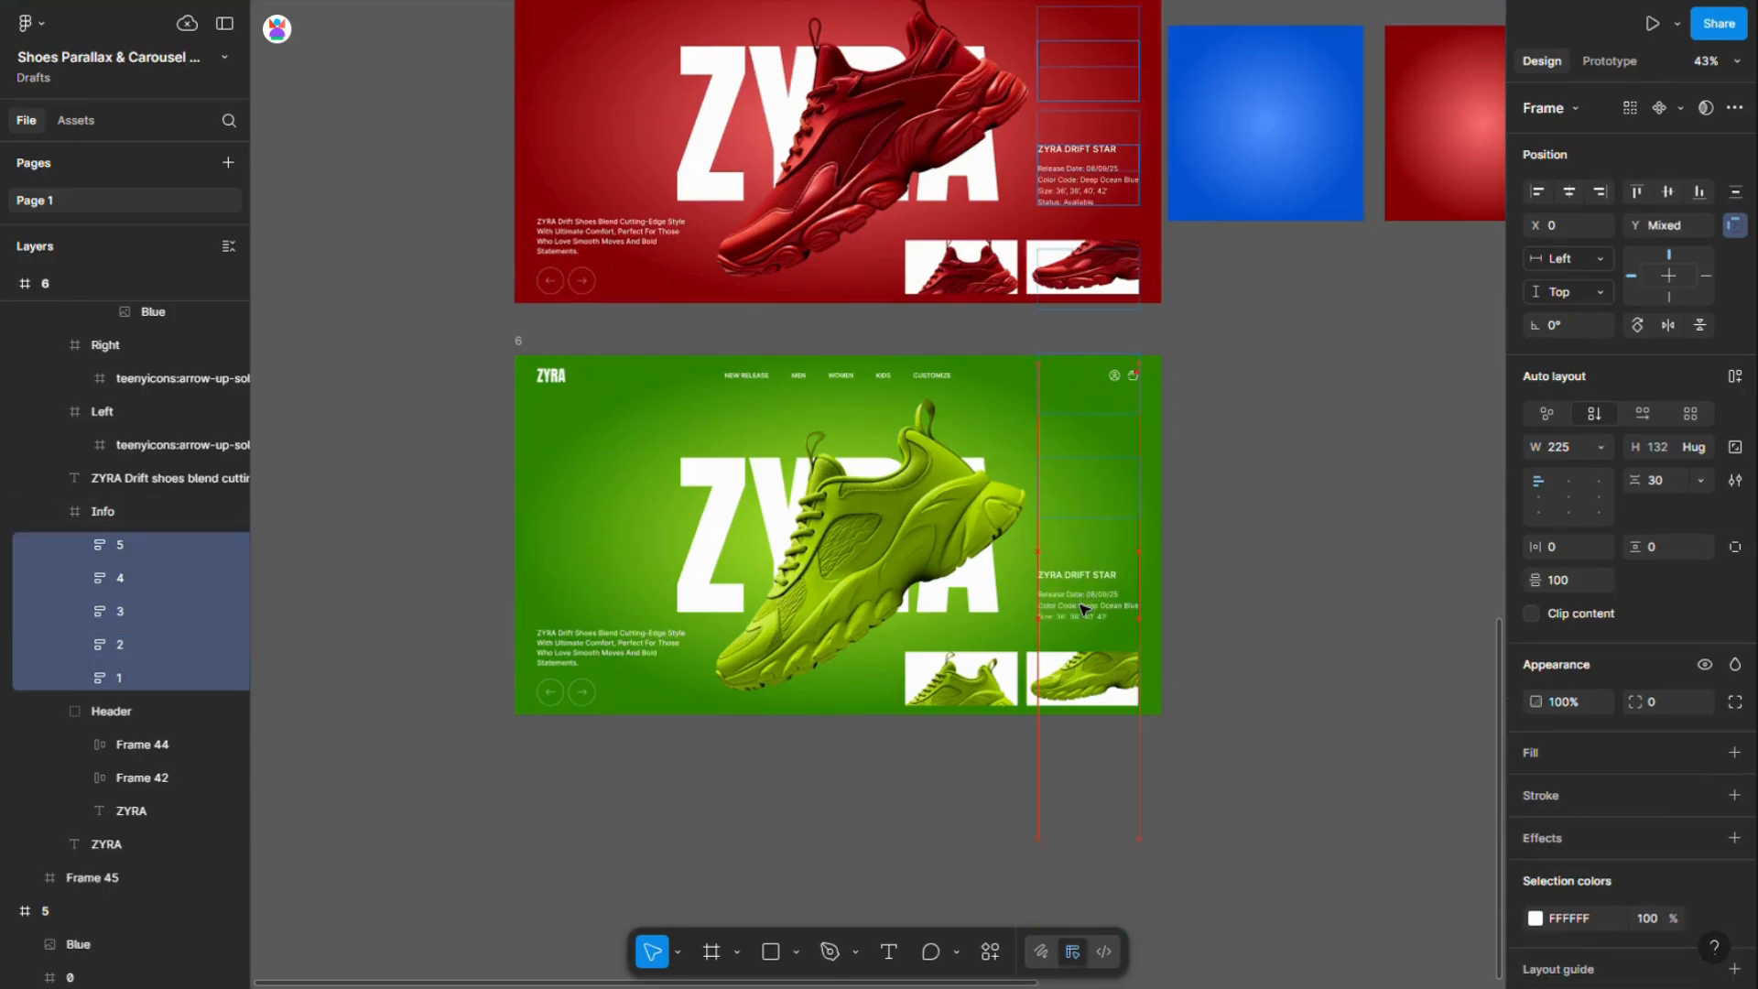
pyautogui.hotkey('shift', 'Up')
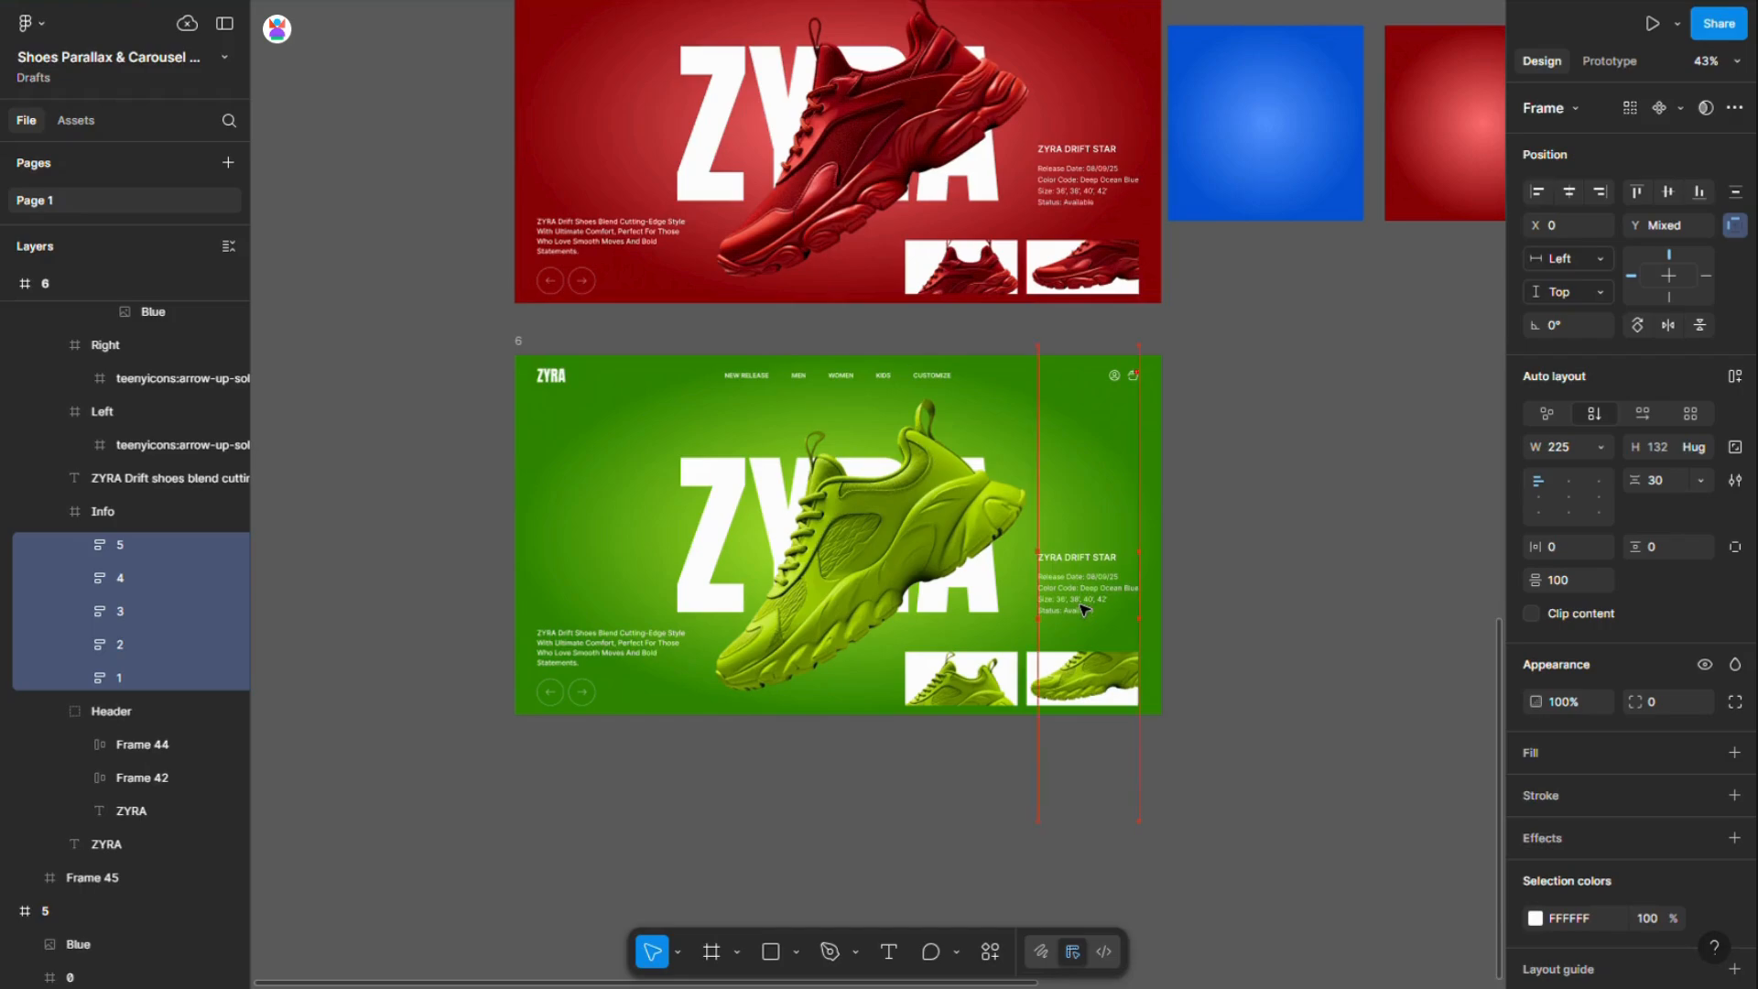
# Duplicate frame 6 directly below the original
pyautogui.scroll(-3, 984, 607)
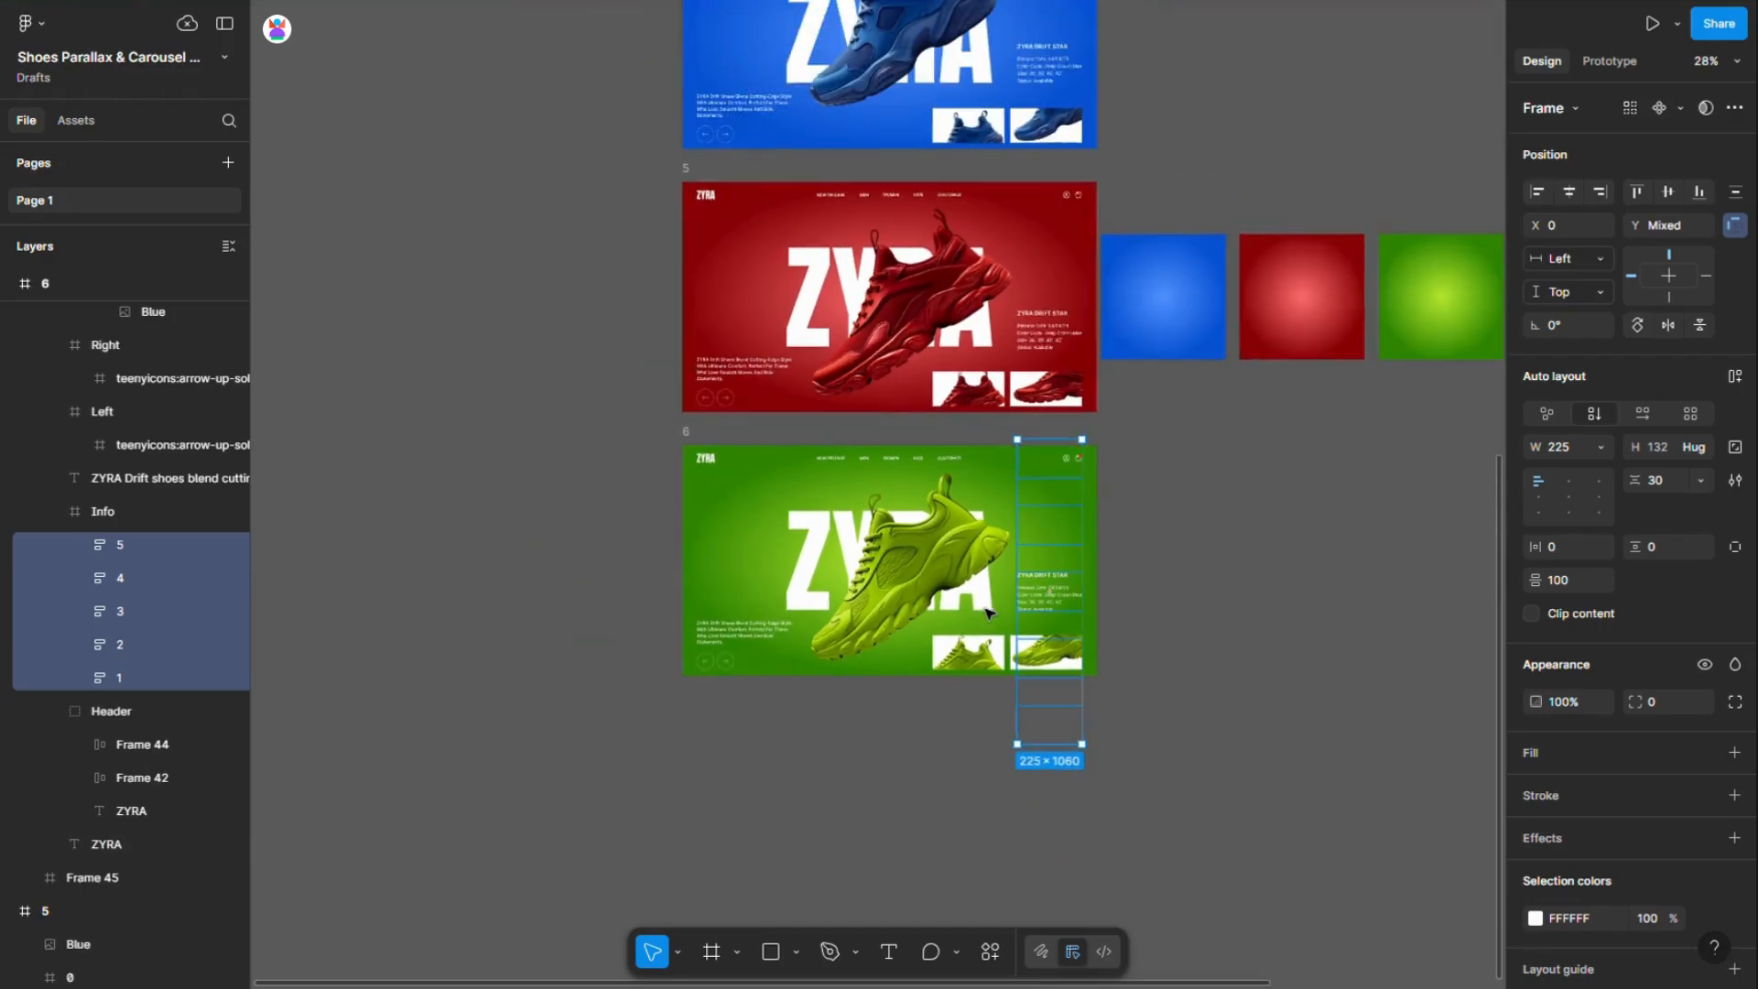
pyautogui.click(1241, 665)
pyautogui.keyDown('alt'); pyautogui.moveTo(694, 432); pyautogui.dragTo(697, 695); pyautogui.keyUp('alt')
pyautogui.scroll(-2, 697, 695)
# Move the green shoe in frame 7 horizontally to the left until it is completely outside the frame
pyautogui.keyDown('ctrl'); pyautogui.click(899, 661); pyautogui.keyUp('ctrl')
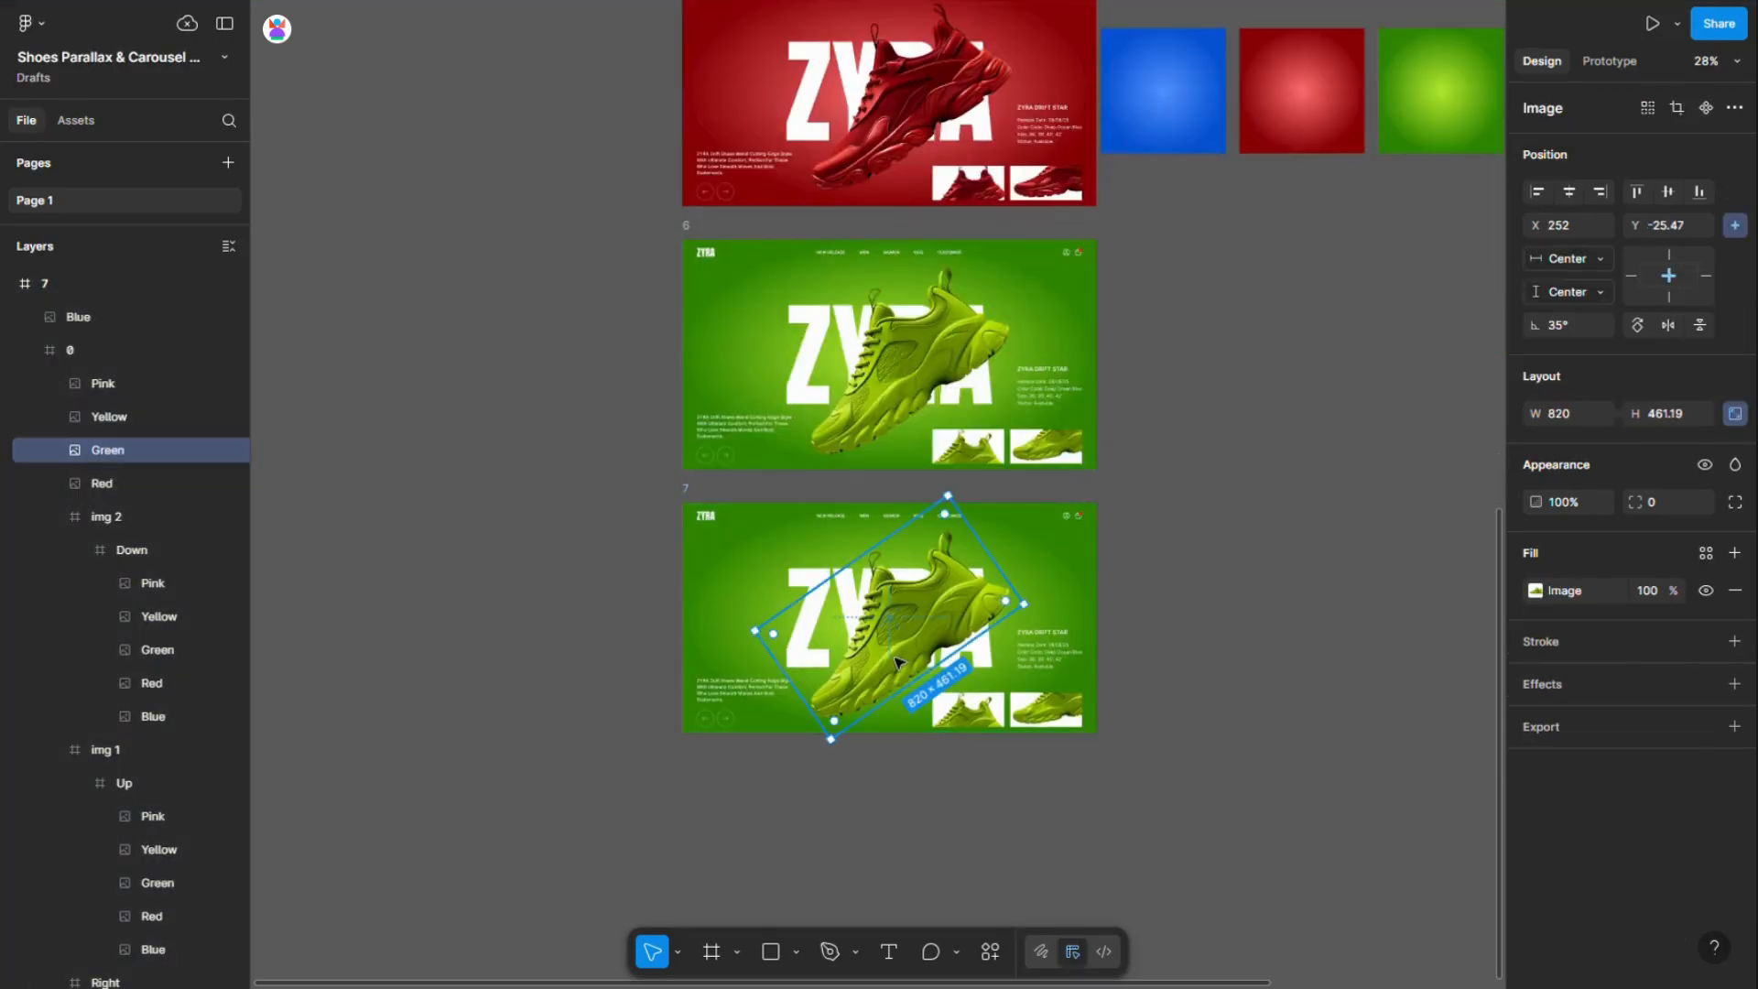
pyautogui.hotkey('shift', 'Left')
pyautogui.hotkey('shift', 'Left')
pyautogui.hotkey('shift', 'Left')
pyautogui.hotkey('shift', 'Left')
pyautogui.hotkey('shift', 'Left')
pyautogui.hotkey('shift', 'Left')
pyautogui.hotkey('shift', 'Left')
pyautogui.hotkey('shift', 'Left')
pyautogui.hotkey('shift', 'Left')
pyautogui.hotkey('shift', 'Left')
pyautogui.hotkey('shift', 'Left')
pyautogui.hotkey('shift', 'Left')
pyautogui.hotkey('shift', 'Left')
pyautogui.hotkey('shift', 'Left')
pyautogui.hotkey('shift', 'Left')
pyautogui.hotkey('shift', 'Left')
pyautogui.hotkey('shift', 'Left')
pyautogui.hotkey('shift', 'Left')
pyautogui.hotkey('shift', 'Left')
pyautogui.hotkey('shift', 'Left')
pyautogui.hotkey('shift', 'Left')
pyautogui.hotkey('shift', 'Left')
pyautogui.hotkey('shift', 'Left')
pyautogui.hotkey('shift', 'Left')
pyautogui.hotkey('shift', 'Left')
pyautogui.hotkey('shift', 'Left')
pyautogui.hotkey('shift', 'Left')
pyautogui.hotkey('shift', 'Left')
pyautogui.hotkey('shift', 'Left')
pyautogui.hotkey('shift', 'Left')
pyautogui.hotkey('shift', 'Left')
pyautogui.hotkey('shift', 'Left')
pyautogui.hotkey('shift', 'Left')
pyautogui.hotkey('shift', 'Left')
pyautogui.hotkey('shift', 'Left')
pyautogui.hotkey('shift', 'Left')
pyautogui.hotkey('shift', 'Left')
pyautogui.hotkey('shift', 'Left')
pyautogui.hotkey('shift', 'Left')
pyautogui.hotkey('shift', 'Left')
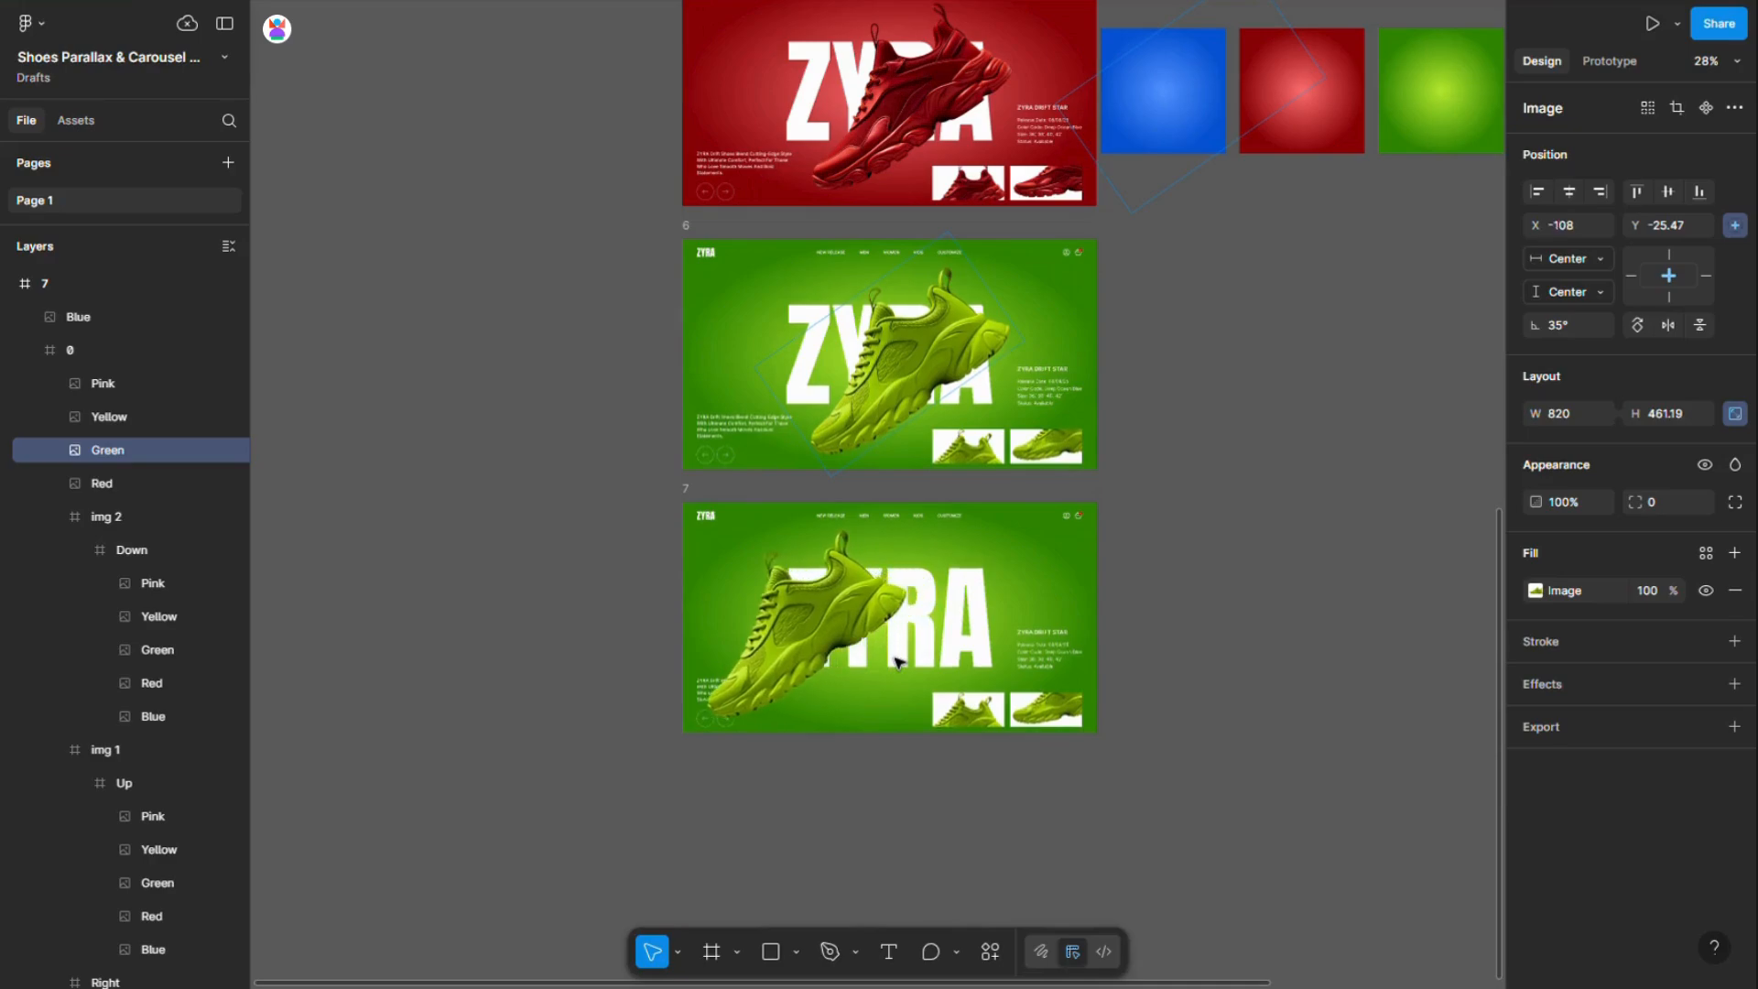
pyautogui.hotkey('shift', 'Left')
pyautogui.hotkey('shift', 'Left')
pyautogui.hotkey('shift', 'Left')
pyautogui.hotkey('shift', 'Left')
pyautogui.hotkey('shift', 'Left')
pyautogui.hotkey('shift', 'Left')
pyautogui.hotkey('shift', 'Left')
pyautogui.hotkey('shift', 'Left')
pyautogui.hotkey('shift', 'Left')
pyautogui.hotkey('shift', 'Left')
pyautogui.hotkey('shift', 'Left')
pyautogui.hotkey('shift', 'Left')
pyautogui.hotkey('shift', 'Left')
pyautogui.hotkey('shift', 'Left')
pyautogui.hotkey('shift', 'Left')
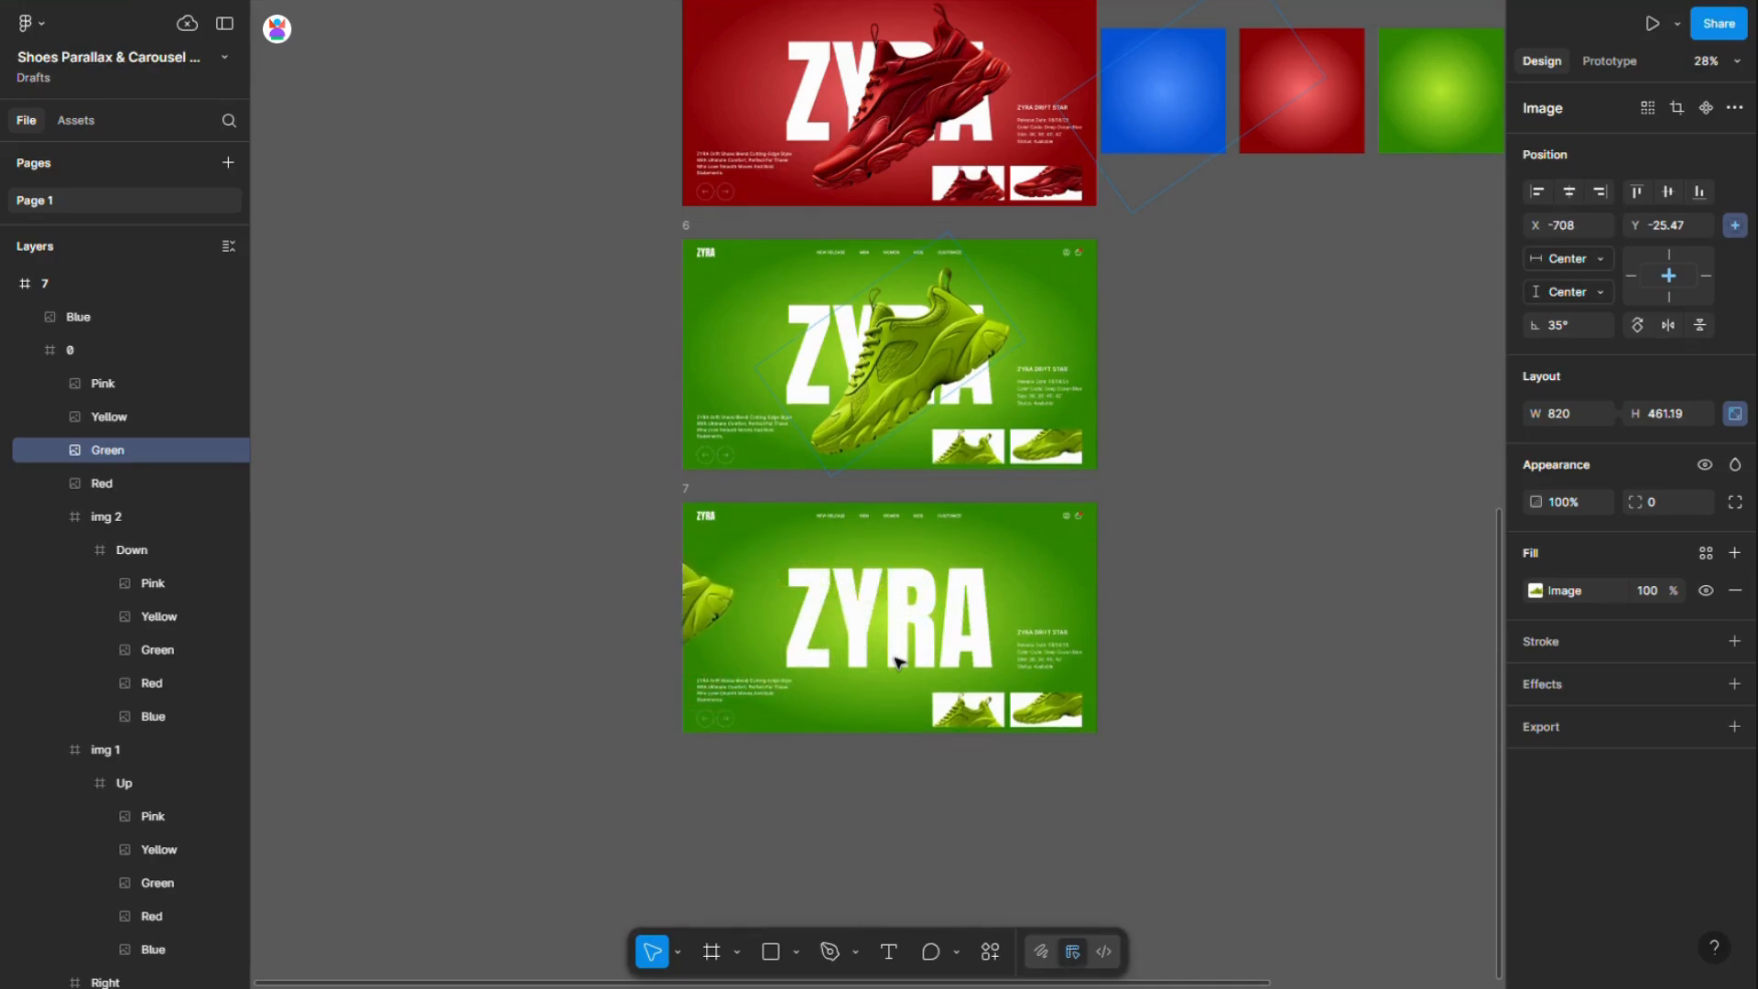
# Bring the yellow shoe of frame 7 into view by centering it horizontally in the frame
pyautogui.click(184, 416)
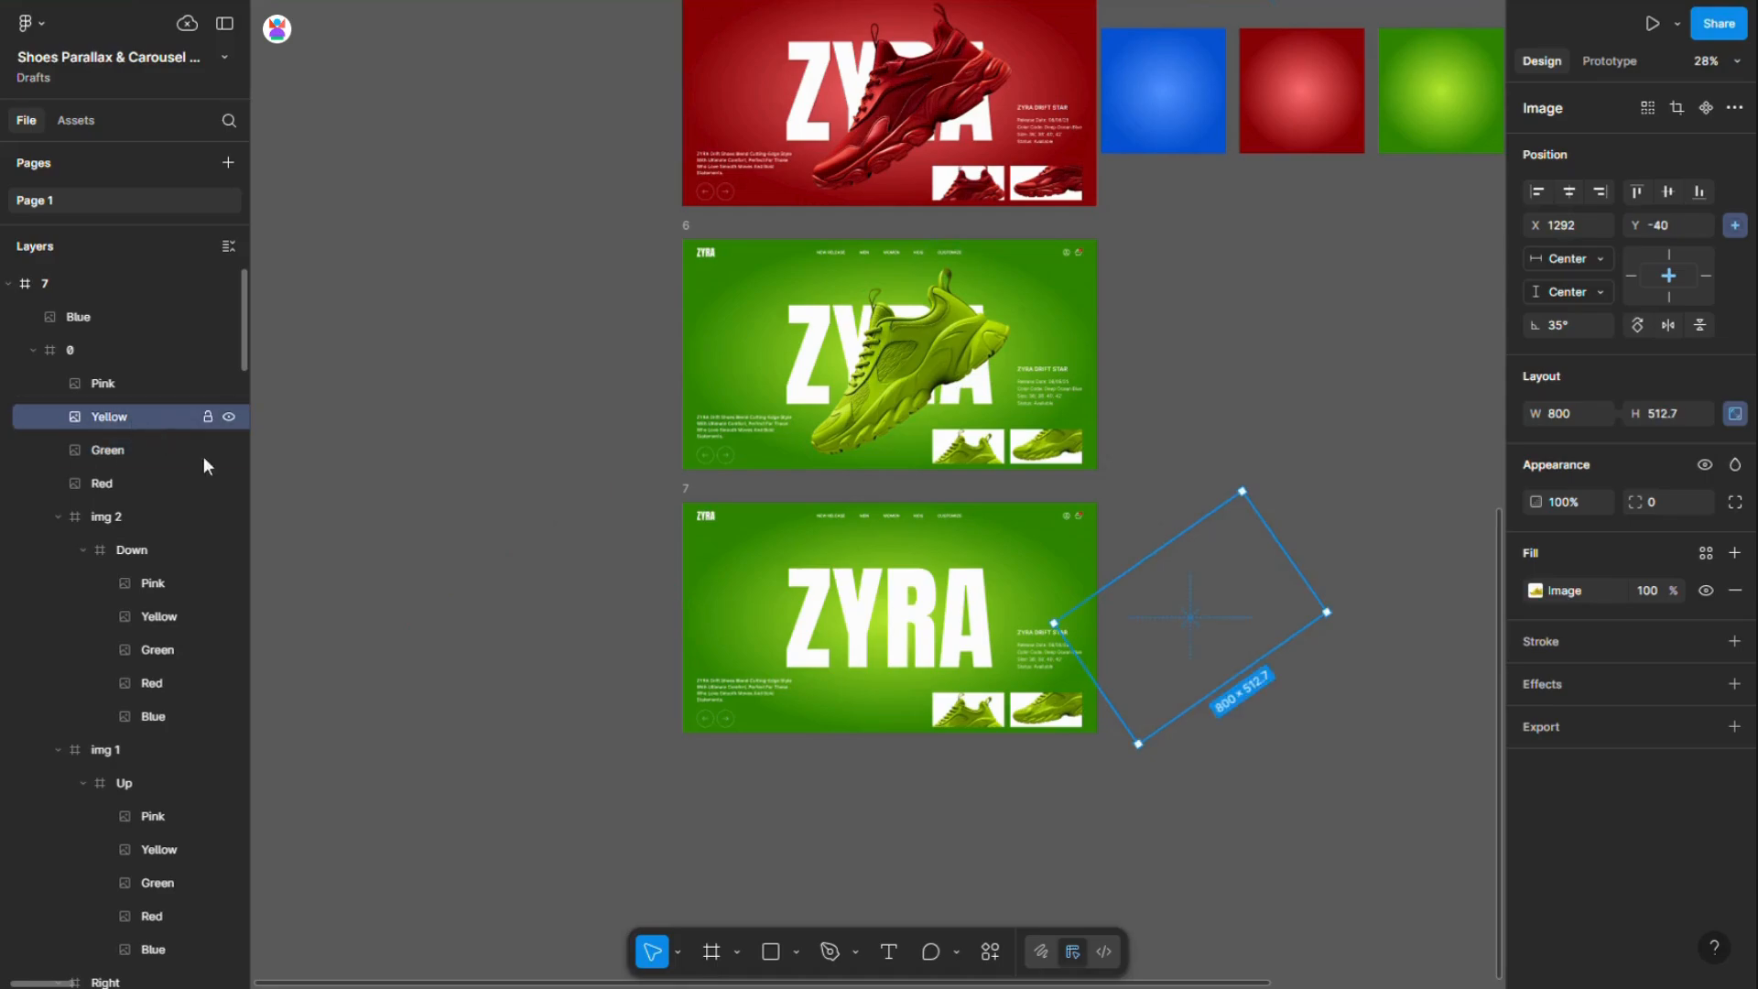
pyautogui.click(1568, 190)
pyautogui.scroll(3, 1107, 722)
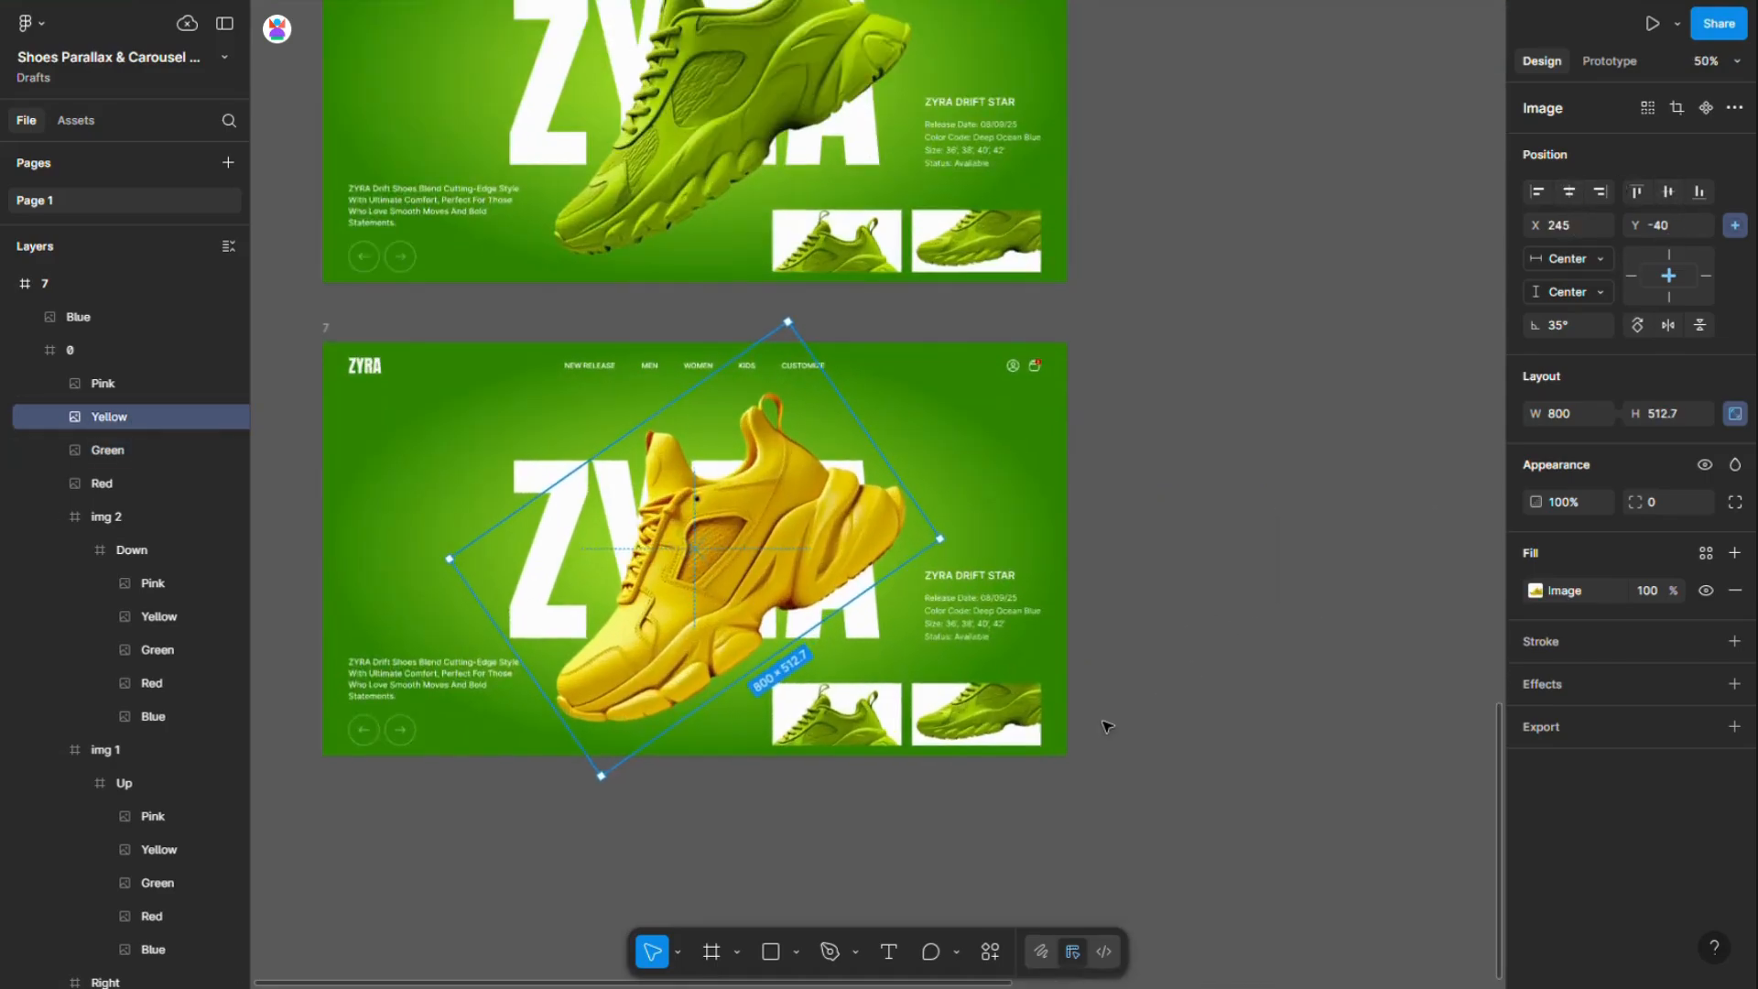
# Copy the yellow swatch's radial gradient fill onto inner frame 0 of frame 7 as its background
pyautogui.scroll(-6, 1108, 722)
pyautogui.click(1427, 288)
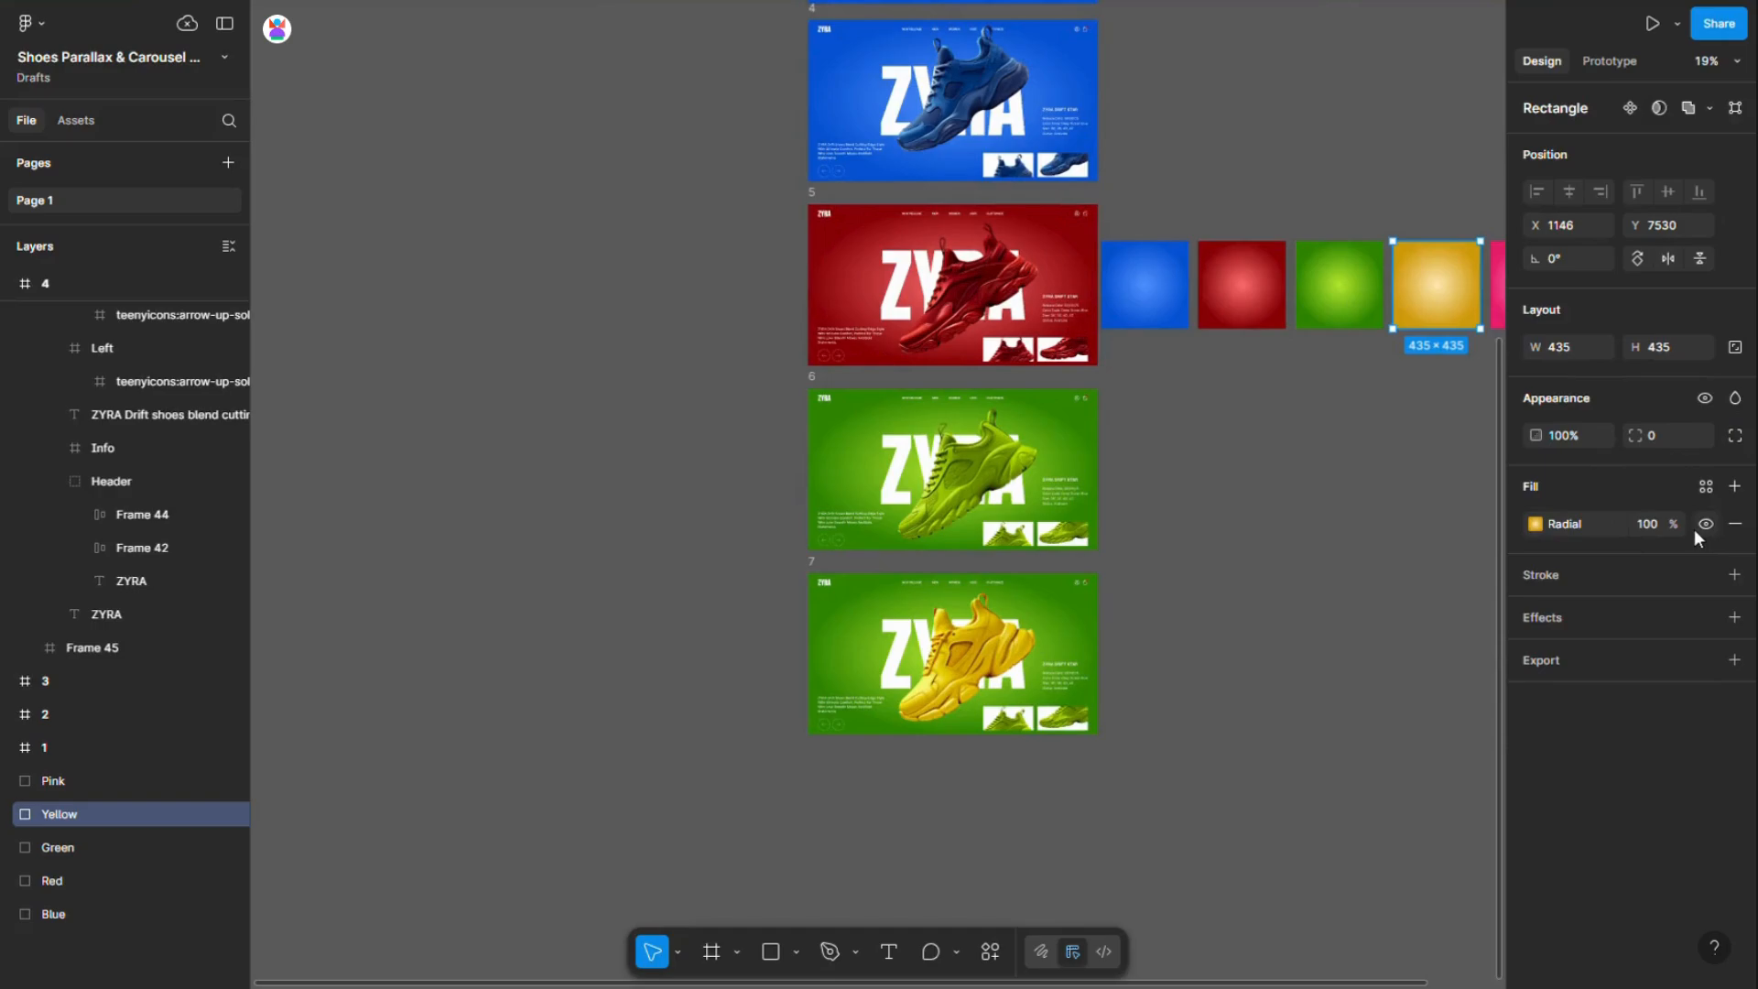
pyautogui.scroll(3, 1156, 664)
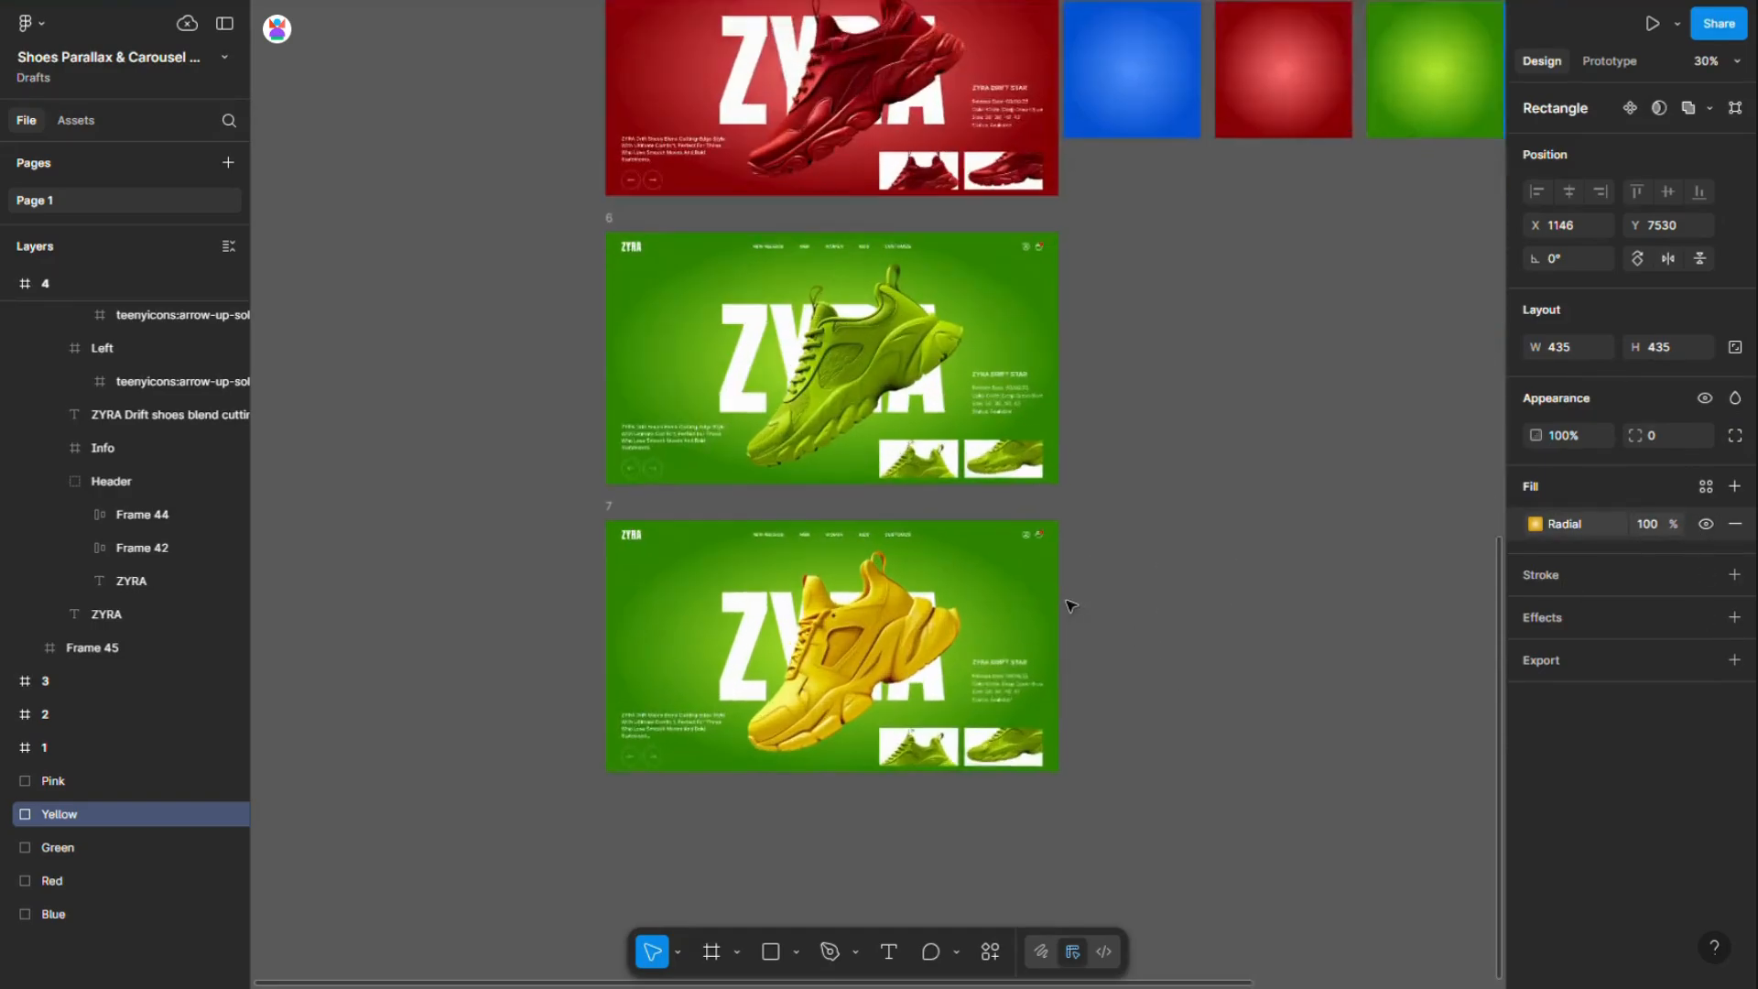
pyautogui.click(1040, 600)
pyautogui.click(969, 558)
pyautogui.hotkey('ctrl', 'v')
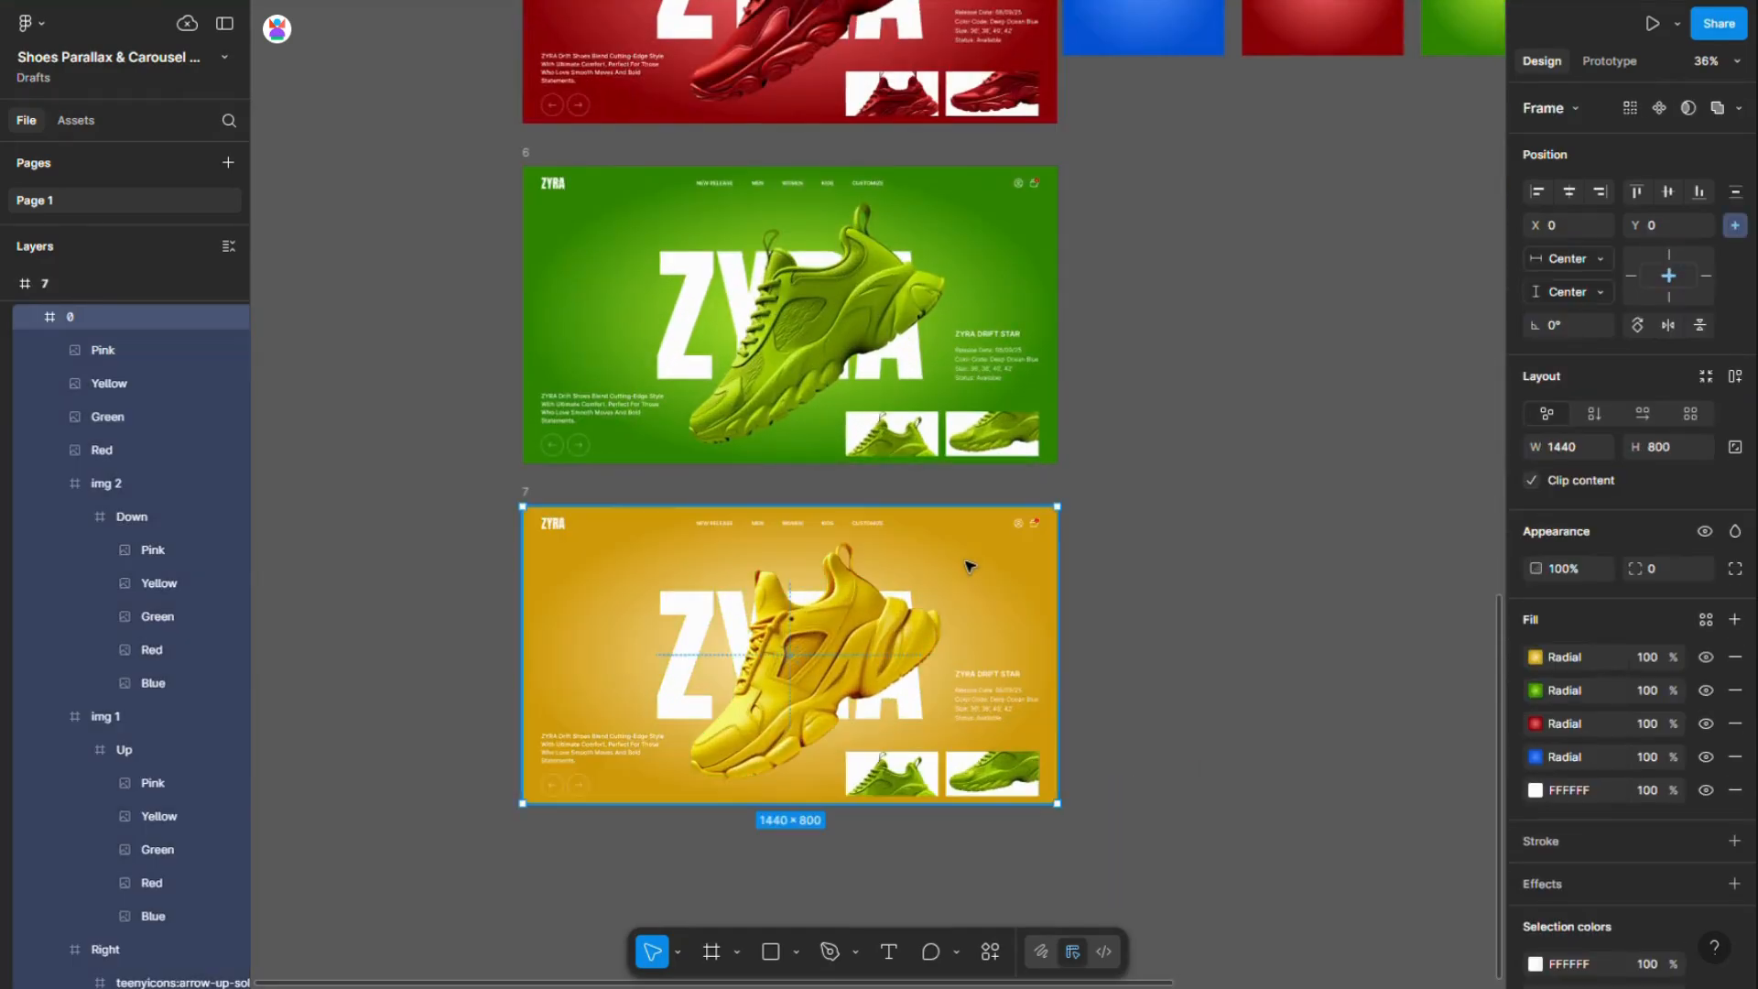
# Shift the five shoe images inside img 1 of frame 7 up until the yellow shoe fills the thumbnail
pyautogui.scroll(1, 860, 640)
pyautogui.keyDown('ctrl'); pyautogui.click(902, 809); pyautogui.keyUp('ctrl')
pyautogui.hotkey('ctrl', 'a')
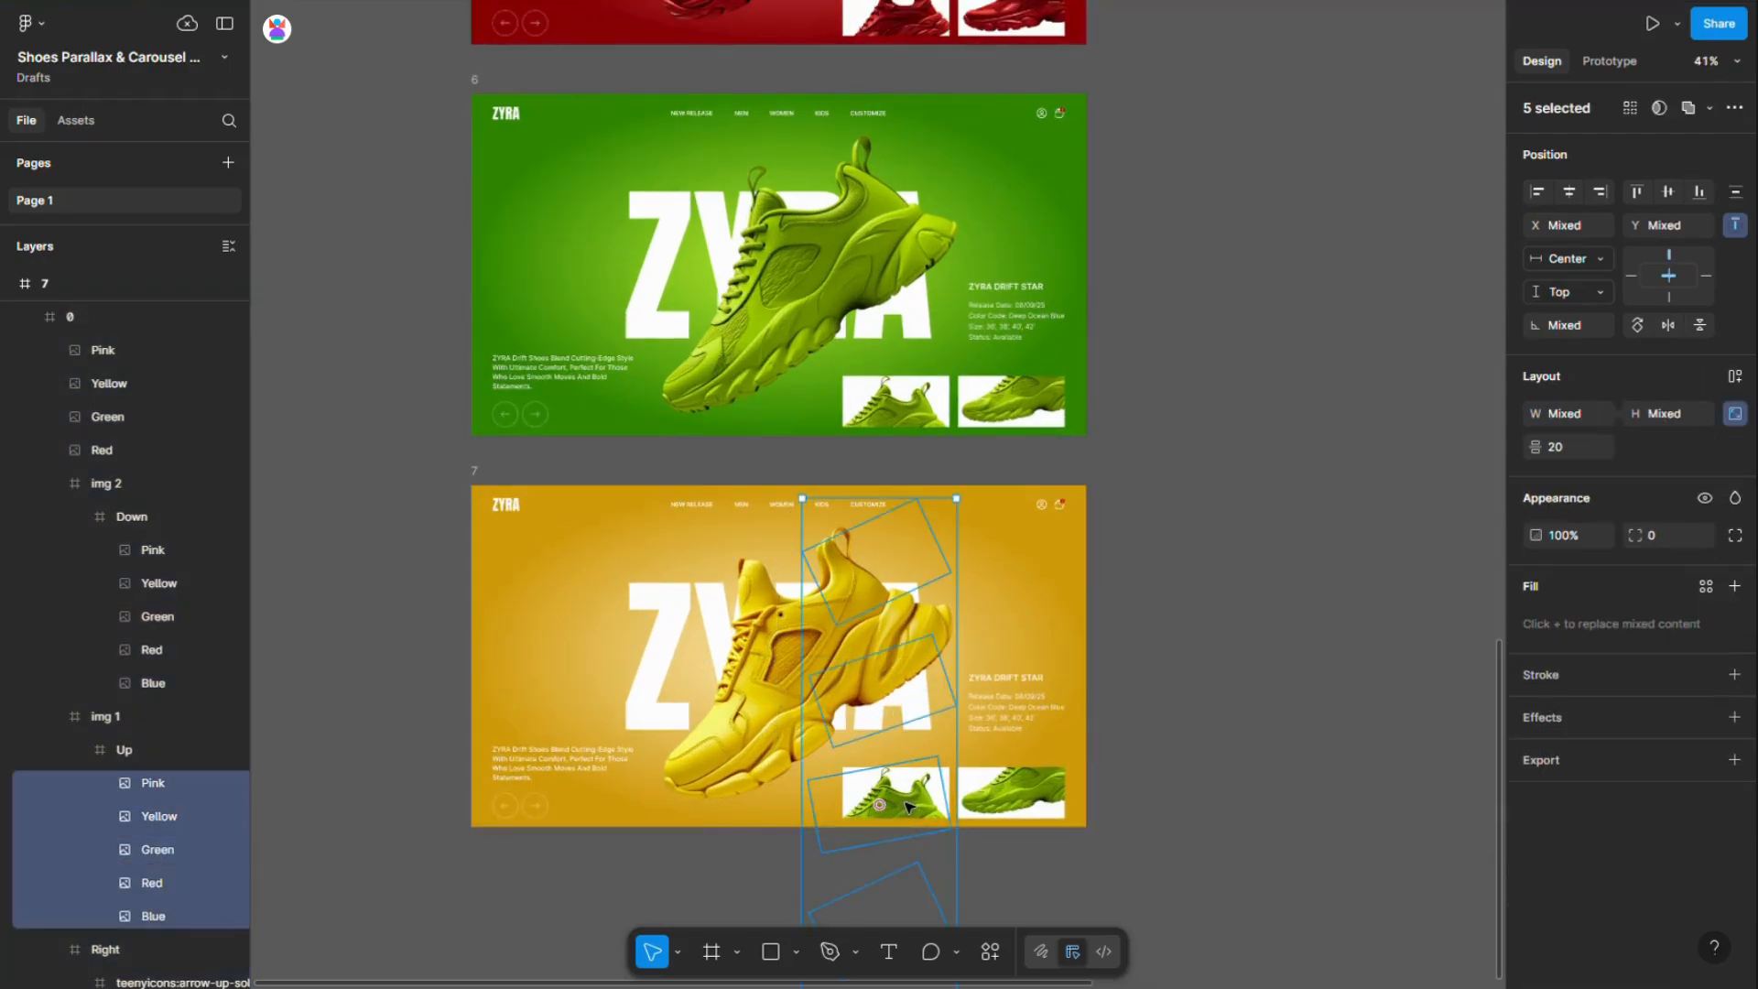
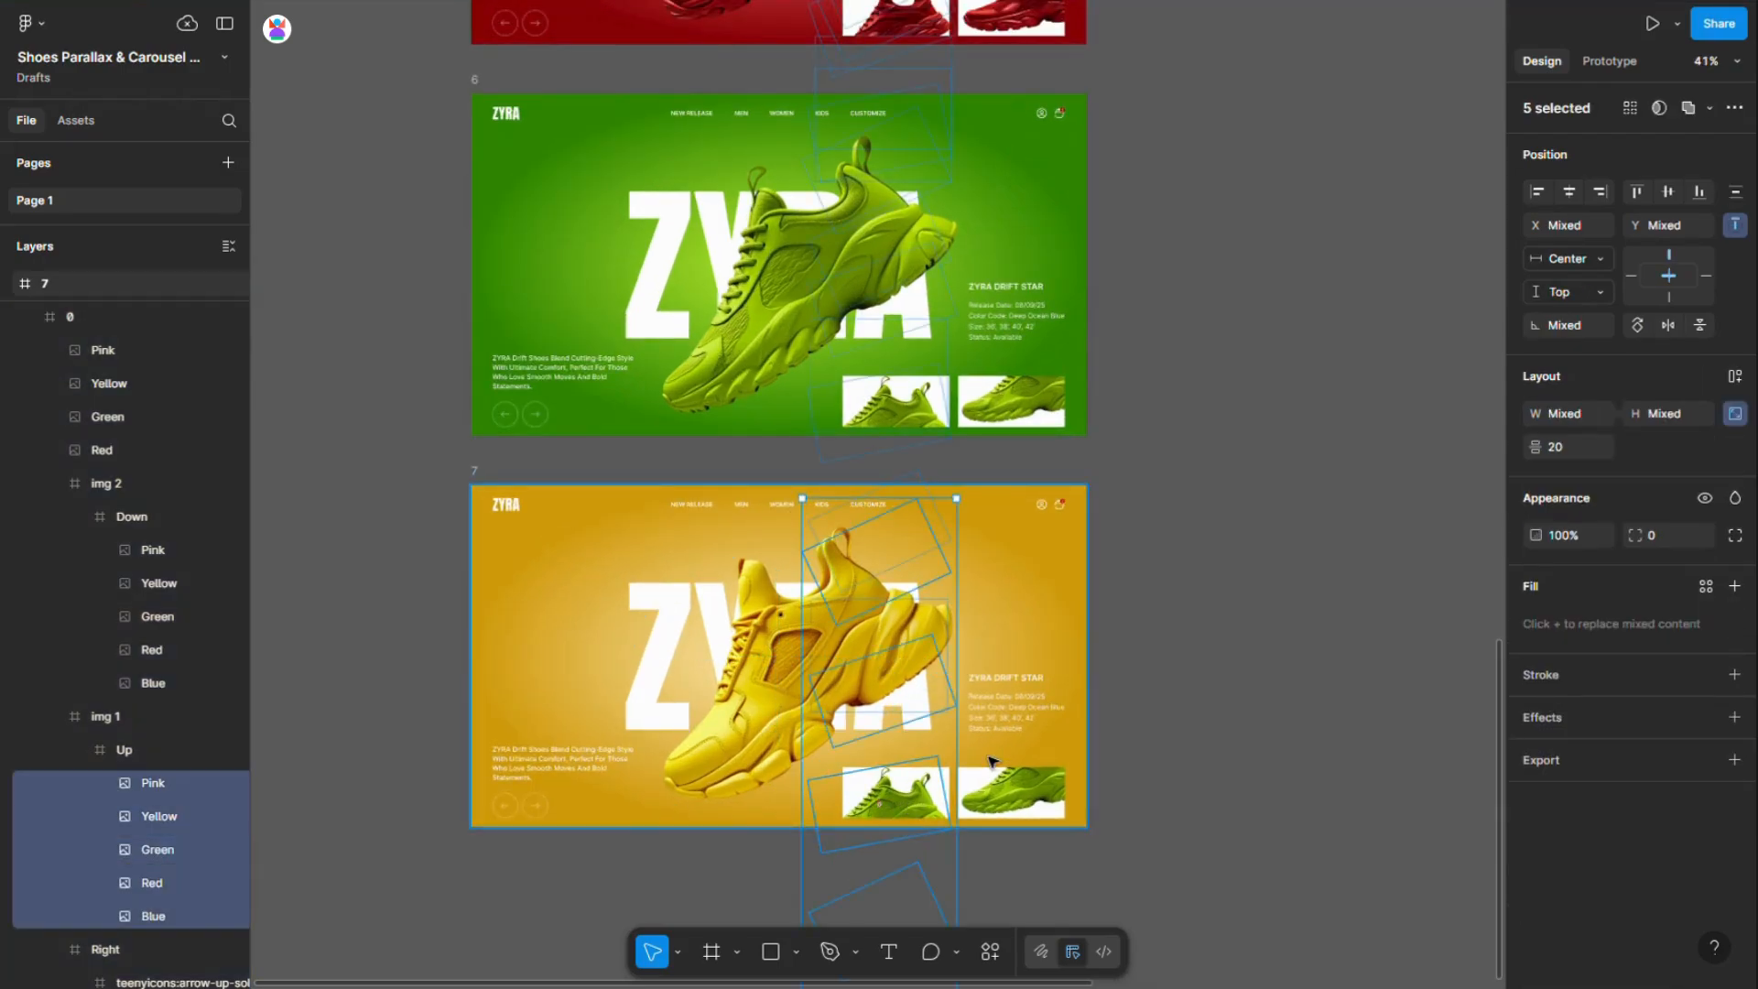
pyautogui.hotkey('shift', 'Up')
pyautogui.hotkey('shift', 'Up')
pyautogui.hotkey('shift', 'Up')
pyautogui.hotkey('shift', 'Up')
pyautogui.hotkey('shift', 'Up')
pyautogui.hotkey('shift', 'Up')
pyautogui.hotkey('shift', 'Up')
pyautogui.hotkey('shift', 'Up')
pyautogui.hotkey('shift', 'Up')
pyautogui.hotkey('shift', 'Up')
pyautogui.hotkey('shift', 'Up')
pyautogui.hotkey('shift', 'Up')
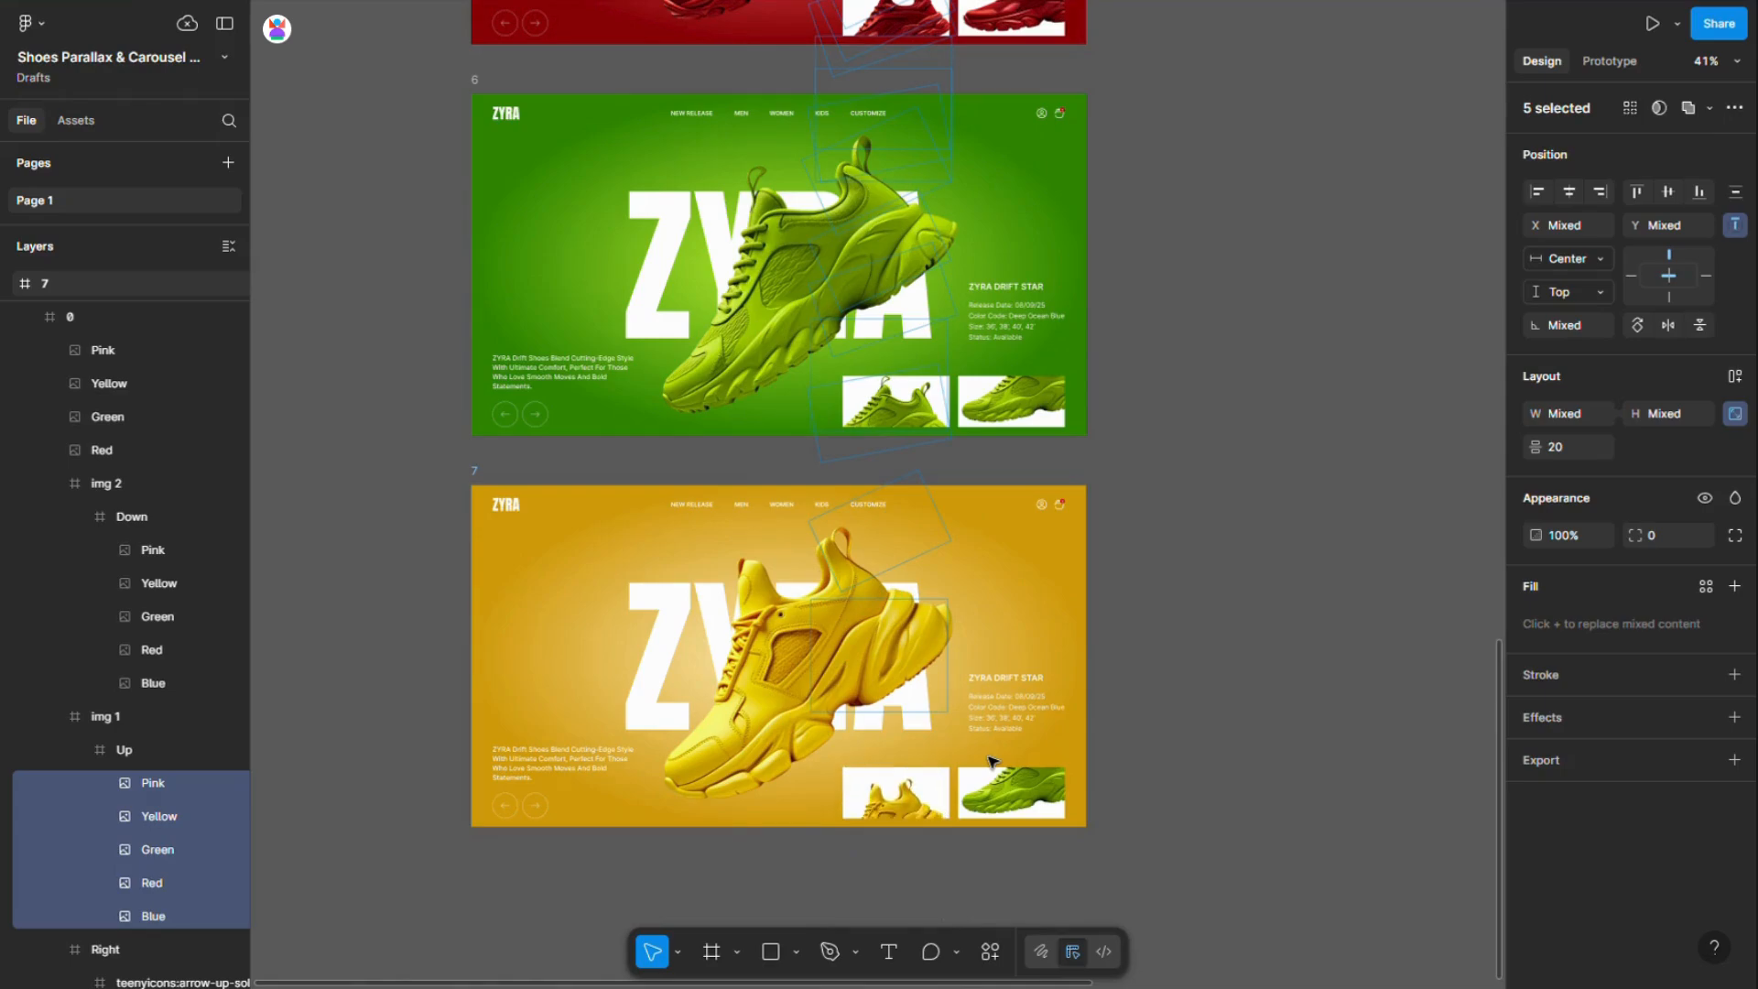
# Shift the five shoe images inside img 2 of frame 7 vertically until the yellow shoe fills the thumbnail
pyautogui.keyDown('ctrl'); pyautogui.click(1024, 777); pyautogui.keyUp('ctrl')
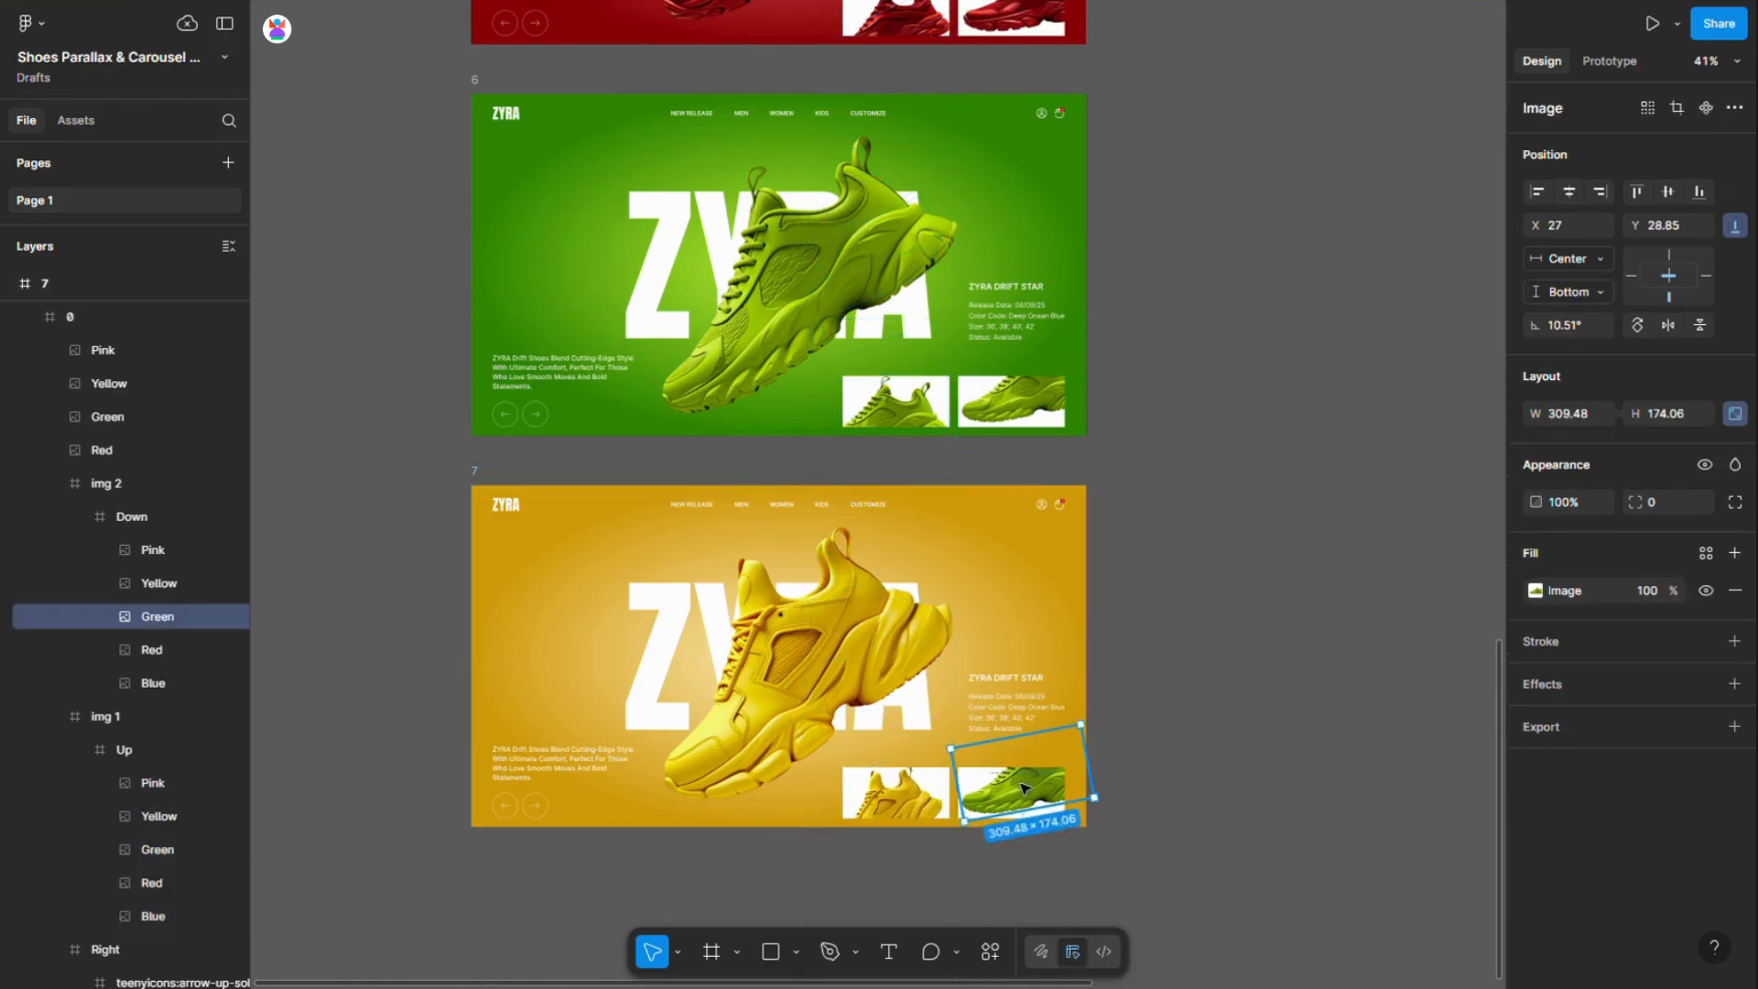
pyautogui.hotkey('ctrl', 'a')
pyautogui.hotkey('shift', 'Up')
pyautogui.hotkey('shift', 'Up')
pyautogui.hotkey('shift', 'Up')
pyautogui.hotkey('shift', 'Up')
pyautogui.hotkey('shift', 'Up')
pyautogui.hotkey('shift', 'Up')
pyautogui.hotkey('shift', 'Up')
pyautogui.hotkey('shift', 'Up')
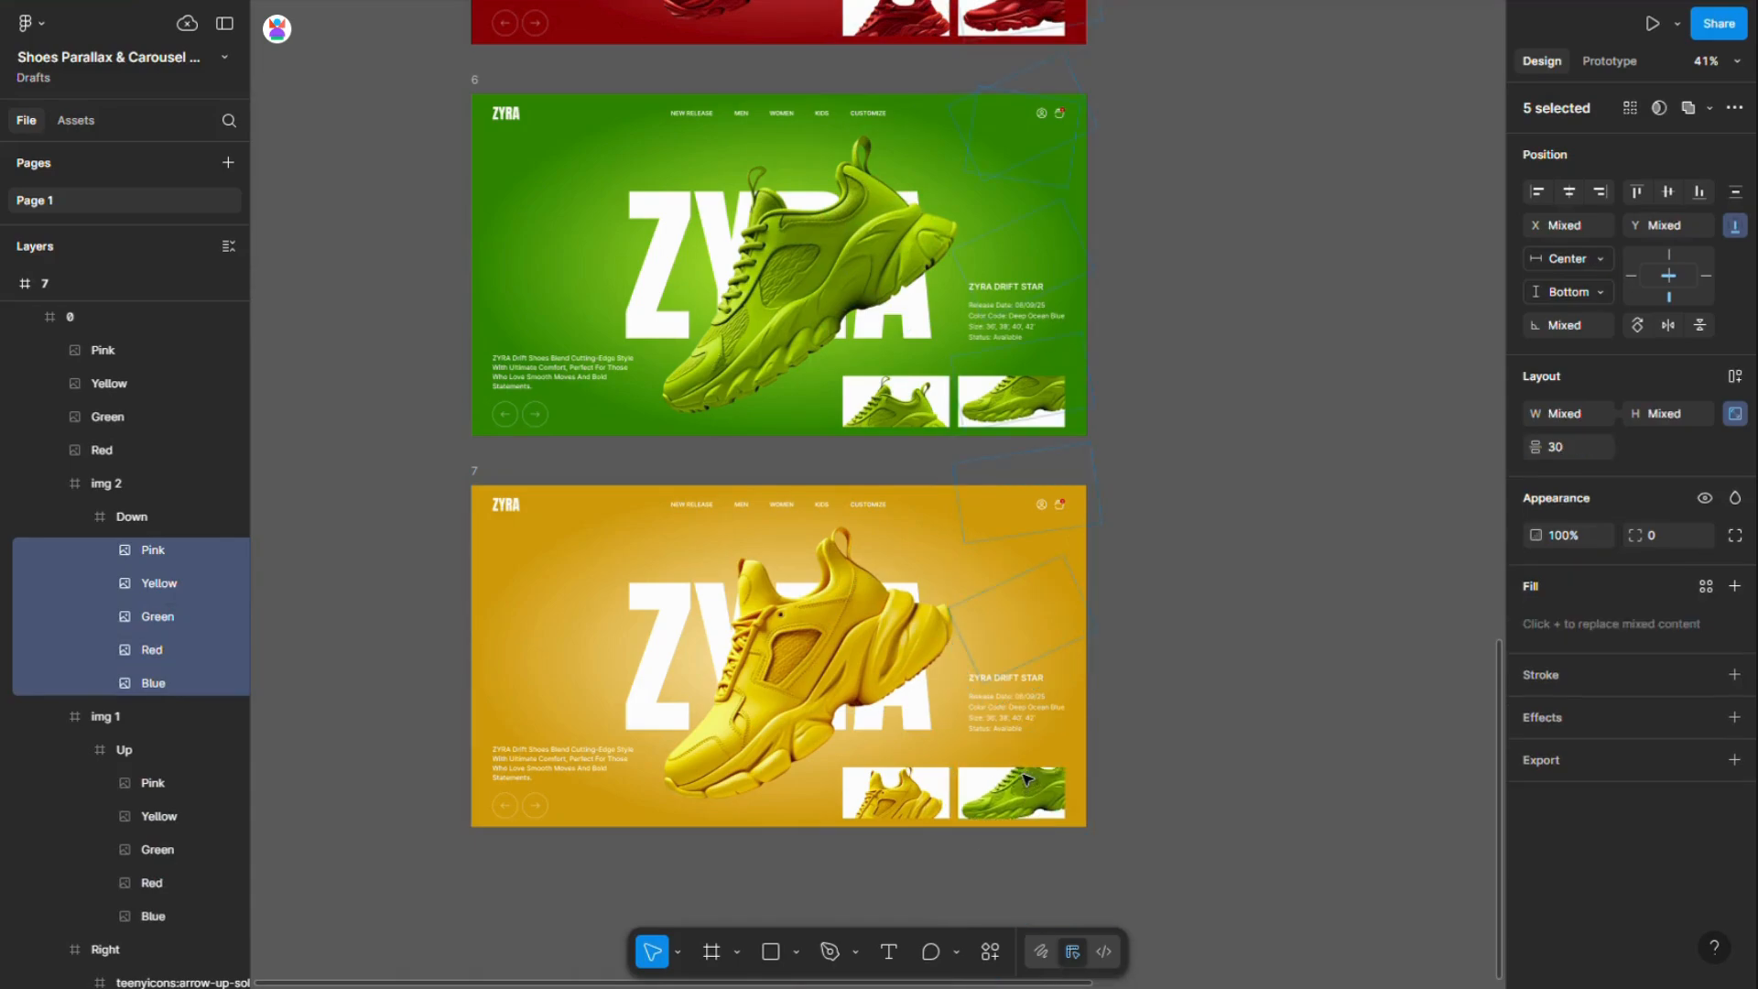
pyautogui.hotkey('shift', 'Up')
pyautogui.hotkey('shift', 'Up')
# Shift the five info text blocks of frame 7 up until the next block lines up beside the shoe
pyautogui.keyDown('ctrl'); pyautogui.click(1023, 720); pyautogui.keyUp('ctrl')
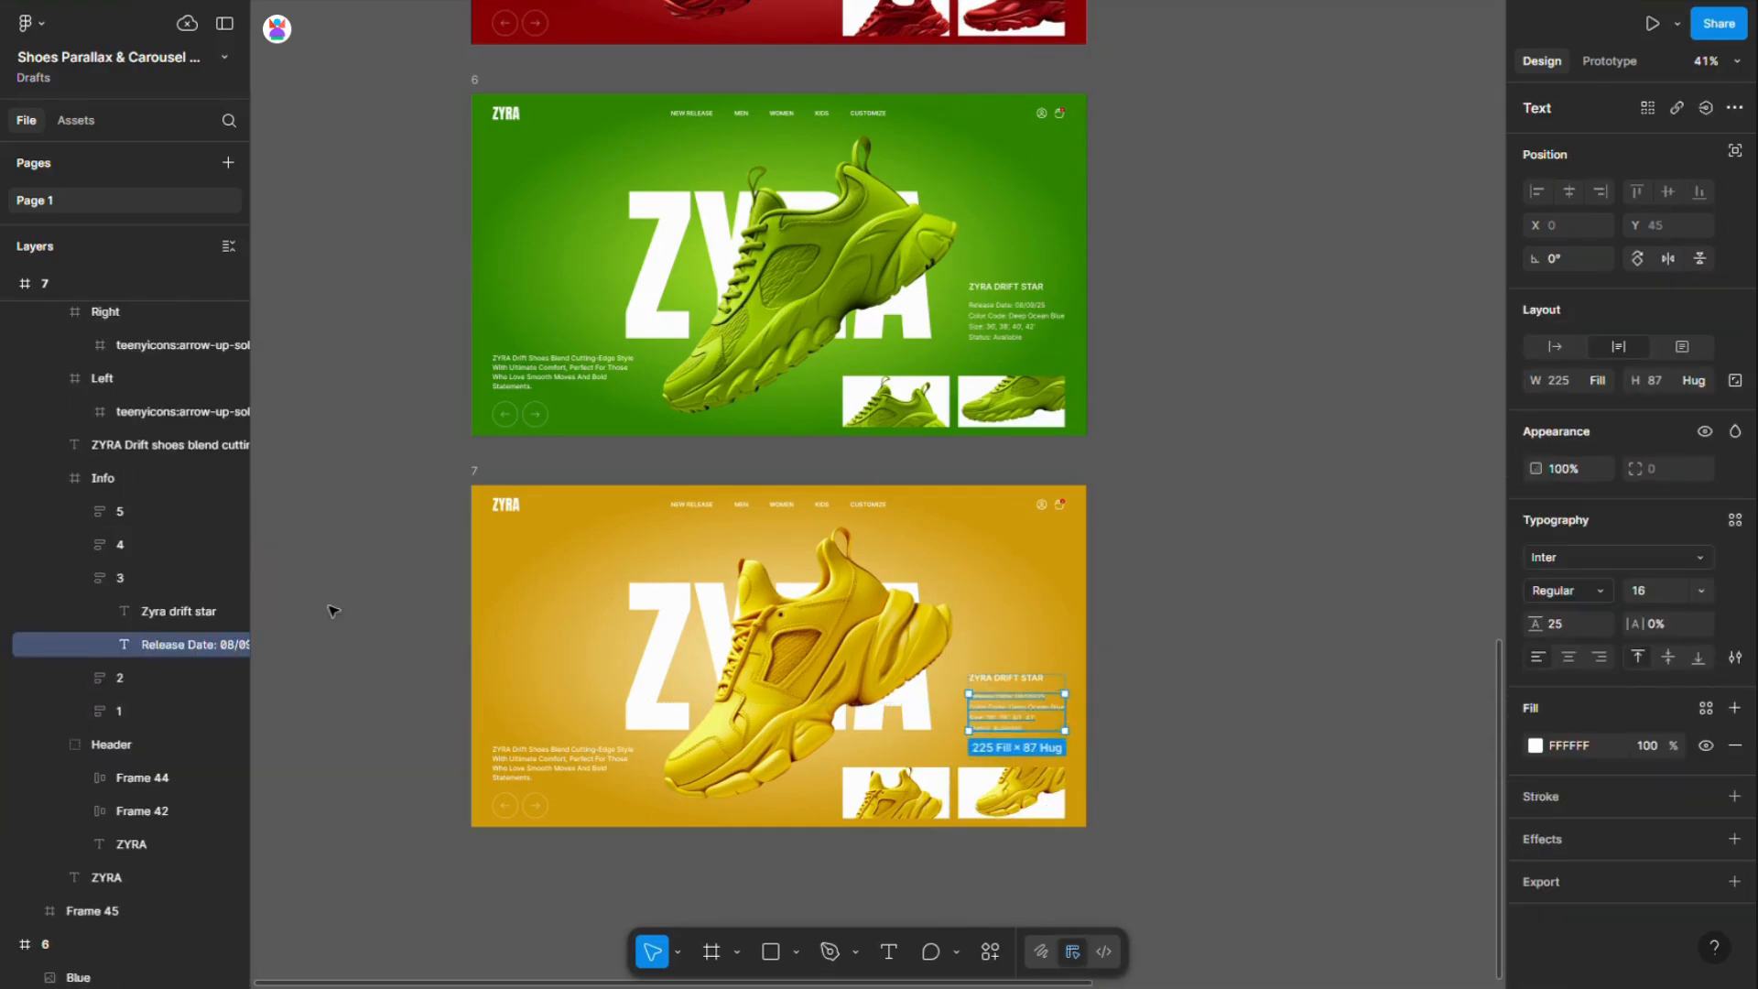
pyautogui.click(158, 575)
pyautogui.hotkey('ctrl', 'a')
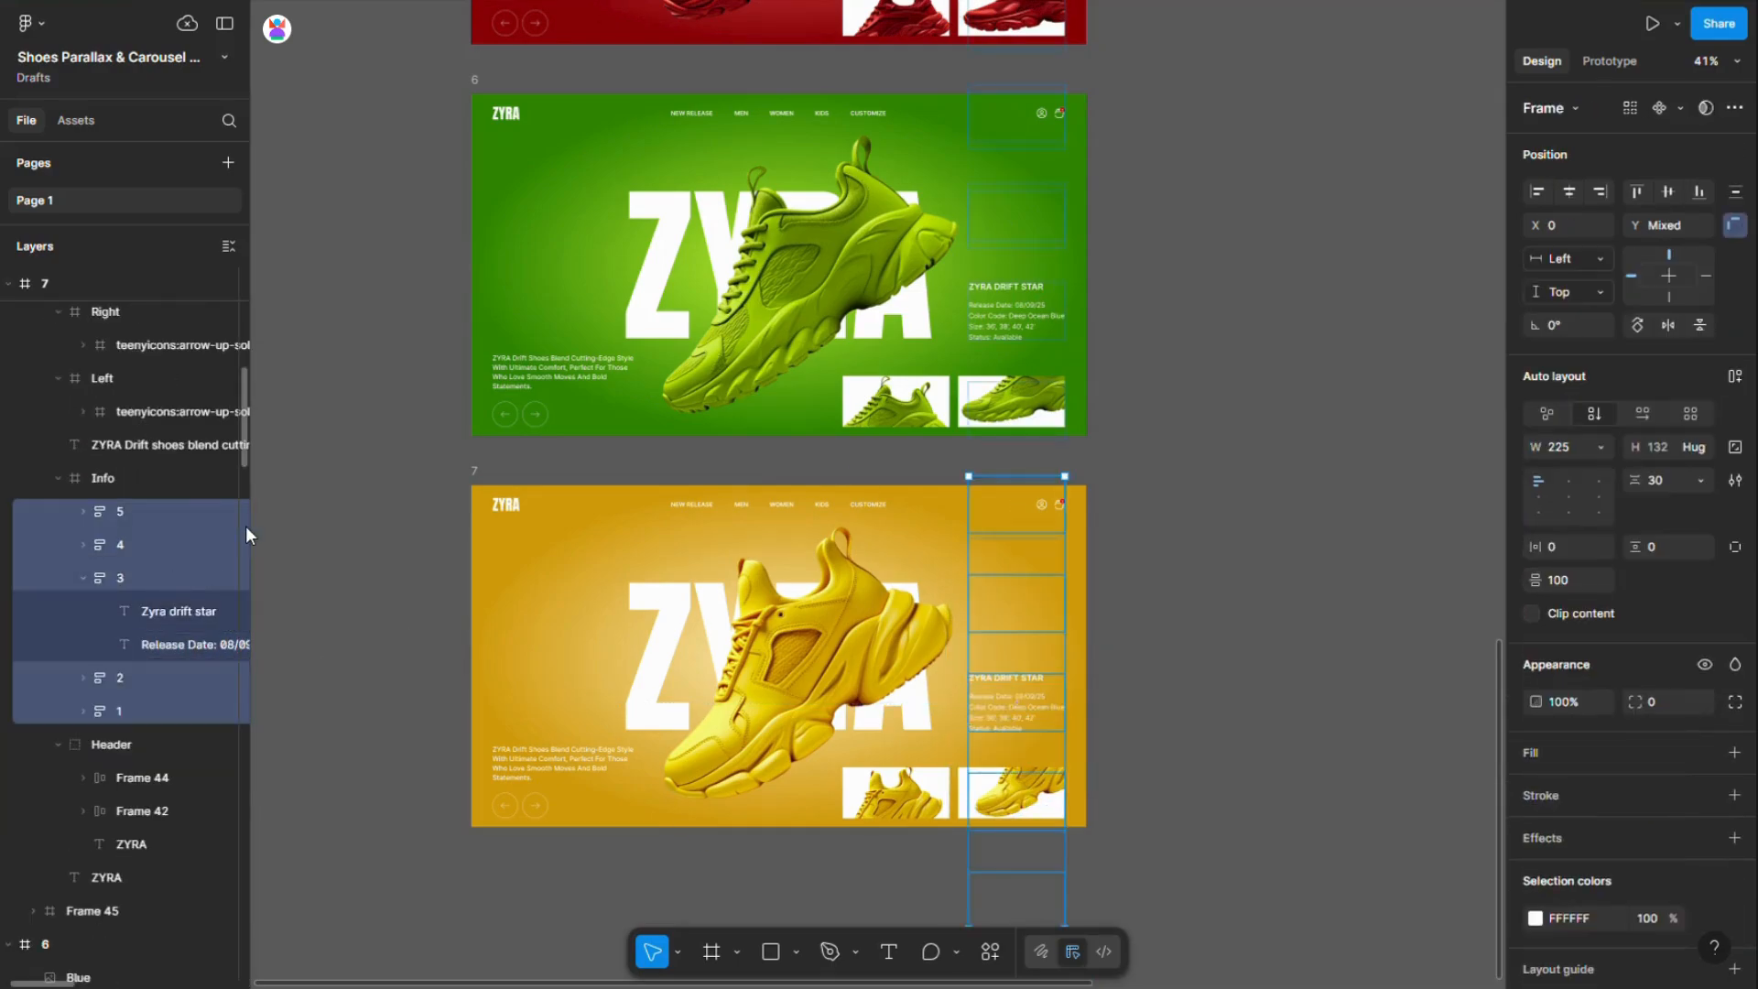
pyautogui.hotkey('shift', 'Up')
pyautogui.hotkey('shift', 'Up')
pyautogui.hotkey('shift', 'Up')
pyautogui.hotkey('shift', 'Up')
pyautogui.hotkey('shift', 'Up')
pyautogui.hotkey('shift', 'Up')
pyautogui.hotkey('shift', 'Up')
pyautogui.hotkey('shift', 'Up')
pyautogui.hotkey('shift', 'Up')
pyautogui.hotkey('shift', 'Up')
pyautogui.hotkey('shift', 'Up')
pyautogui.hotkey('shift', 'Up')
pyautogui.hotkey('shift', 'Up')
pyautogui.hotkey('shift', 'Up')
pyautogui.hotkey('shift', 'Up')
pyautogui.hotkey('shift', 'Up')
pyautogui.hotkey('shift', 'Up')
pyautogui.hotkey('shift', 'Up')
pyautogui.hotkey('shift', 'Up')
pyautogui.hotkey('shift', 'Up')
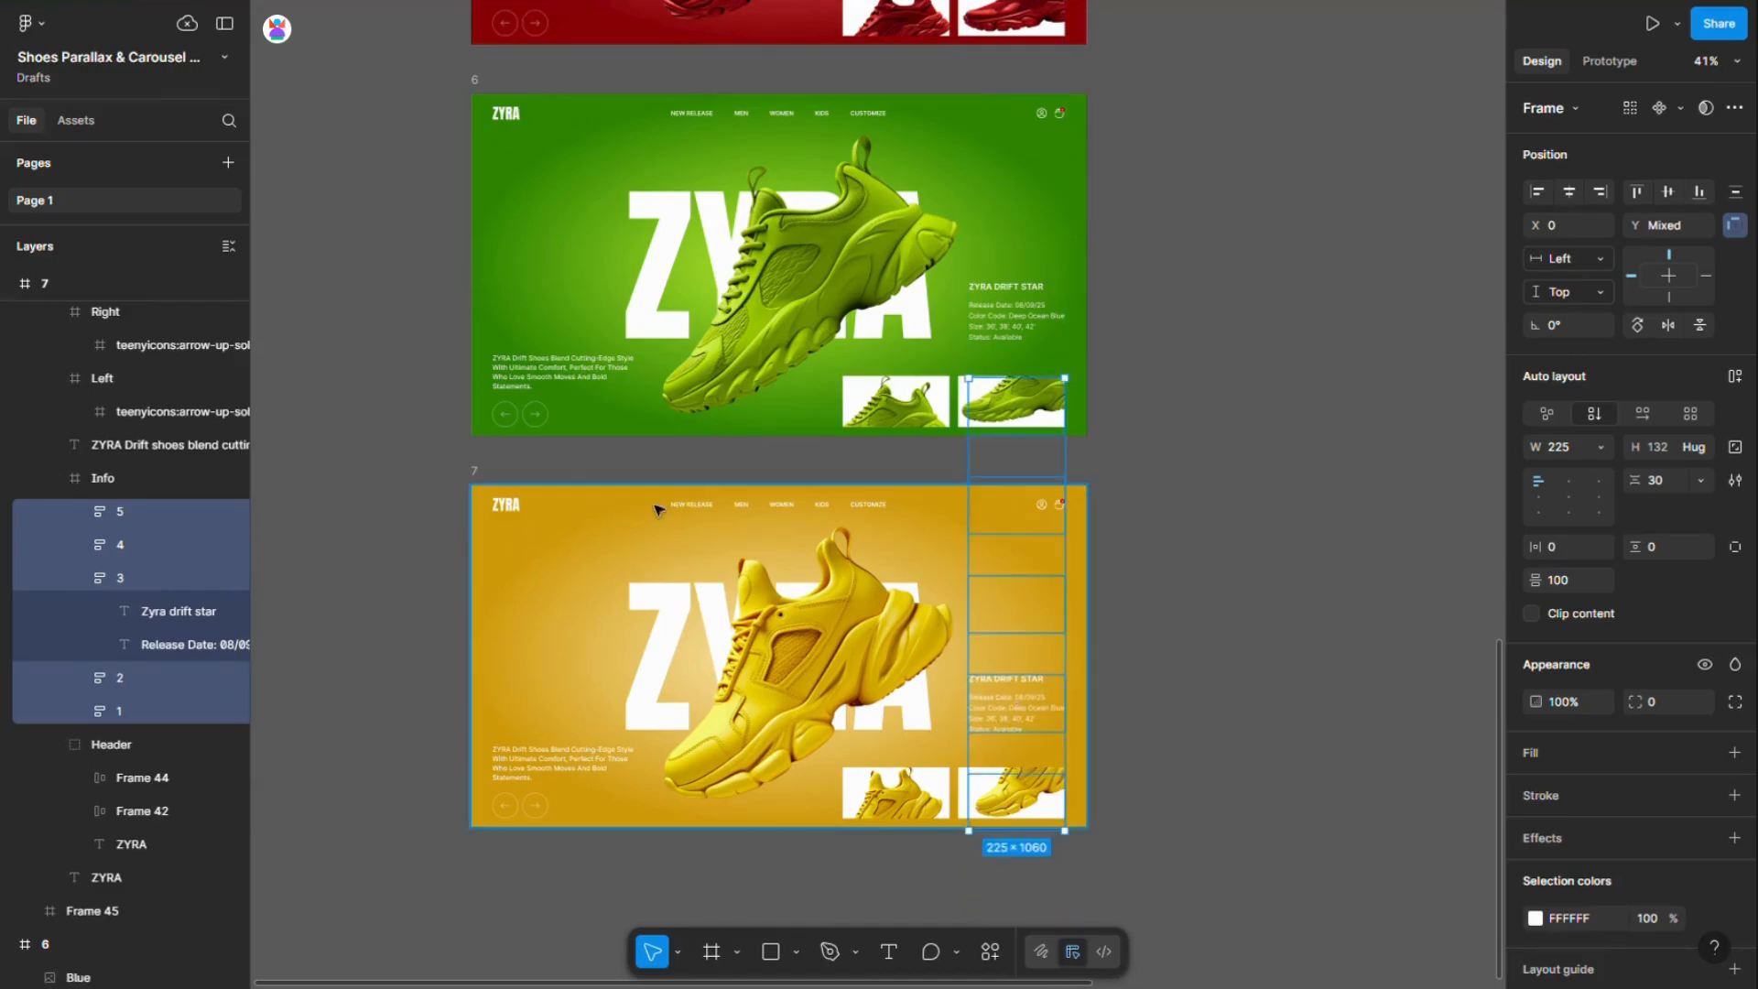
# Duplicate frame 7 directly below the original
pyautogui.scroll(-5, 656, 509)
pyautogui.click(599, 502)
pyautogui.moveTo(600, 502); pyautogui.dragTo(601, 676)
pyautogui.scroll(-2, 573, 698)
pyautogui.scroll(3, 540, 659)
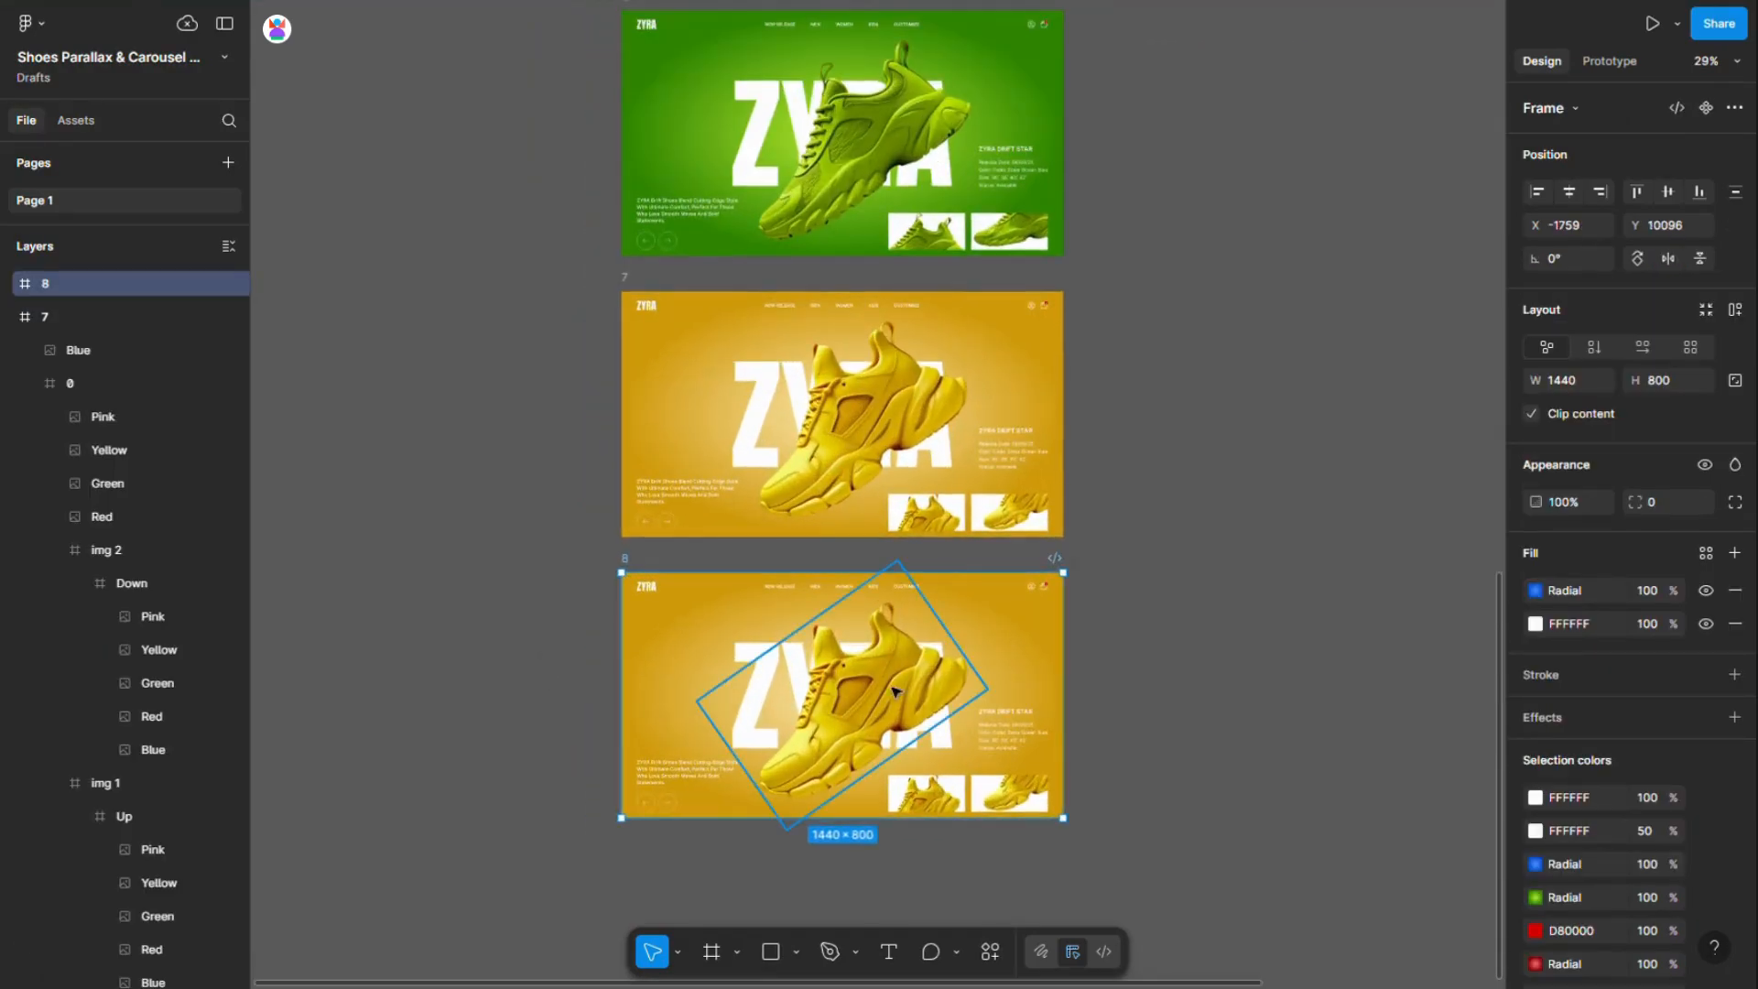
# Swap the large shoe in frame 8 by moving the Yellow image left out of the frame and centering the Pink image horizontally
pyautogui.click(890, 722)
pyautogui.hotkey('shift', 'Left')
pyautogui.hotkey('shift', 'Left')
pyautogui.hotkey('shift', 'Left')
pyautogui.hotkey('shift', 'Left')
pyautogui.hotkey('shift', 'Left')
pyautogui.hotkey('shift', 'Left')
pyautogui.hotkey('shift', 'Left')
pyautogui.hotkey('shift', 'Left')
pyautogui.hotkey('shift', 'Left')
pyautogui.hotkey('shift', 'Left')
pyautogui.hotkey('shift', 'Left')
pyautogui.hotkey('shift', 'Left')
pyautogui.hotkey('shift', 'Left')
pyautogui.hotkey('shift', 'Left')
pyautogui.hotkey('shift', 'Left')
pyautogui.hotkey('shift', 'Left')
pyautogui.hotkey('shift', 'Left')
pyautogui.hotkey('shift', 'Left')
pyautogui.hotkey('shift', 'Left')
pyautogui.hotkey('shift', 'Left')
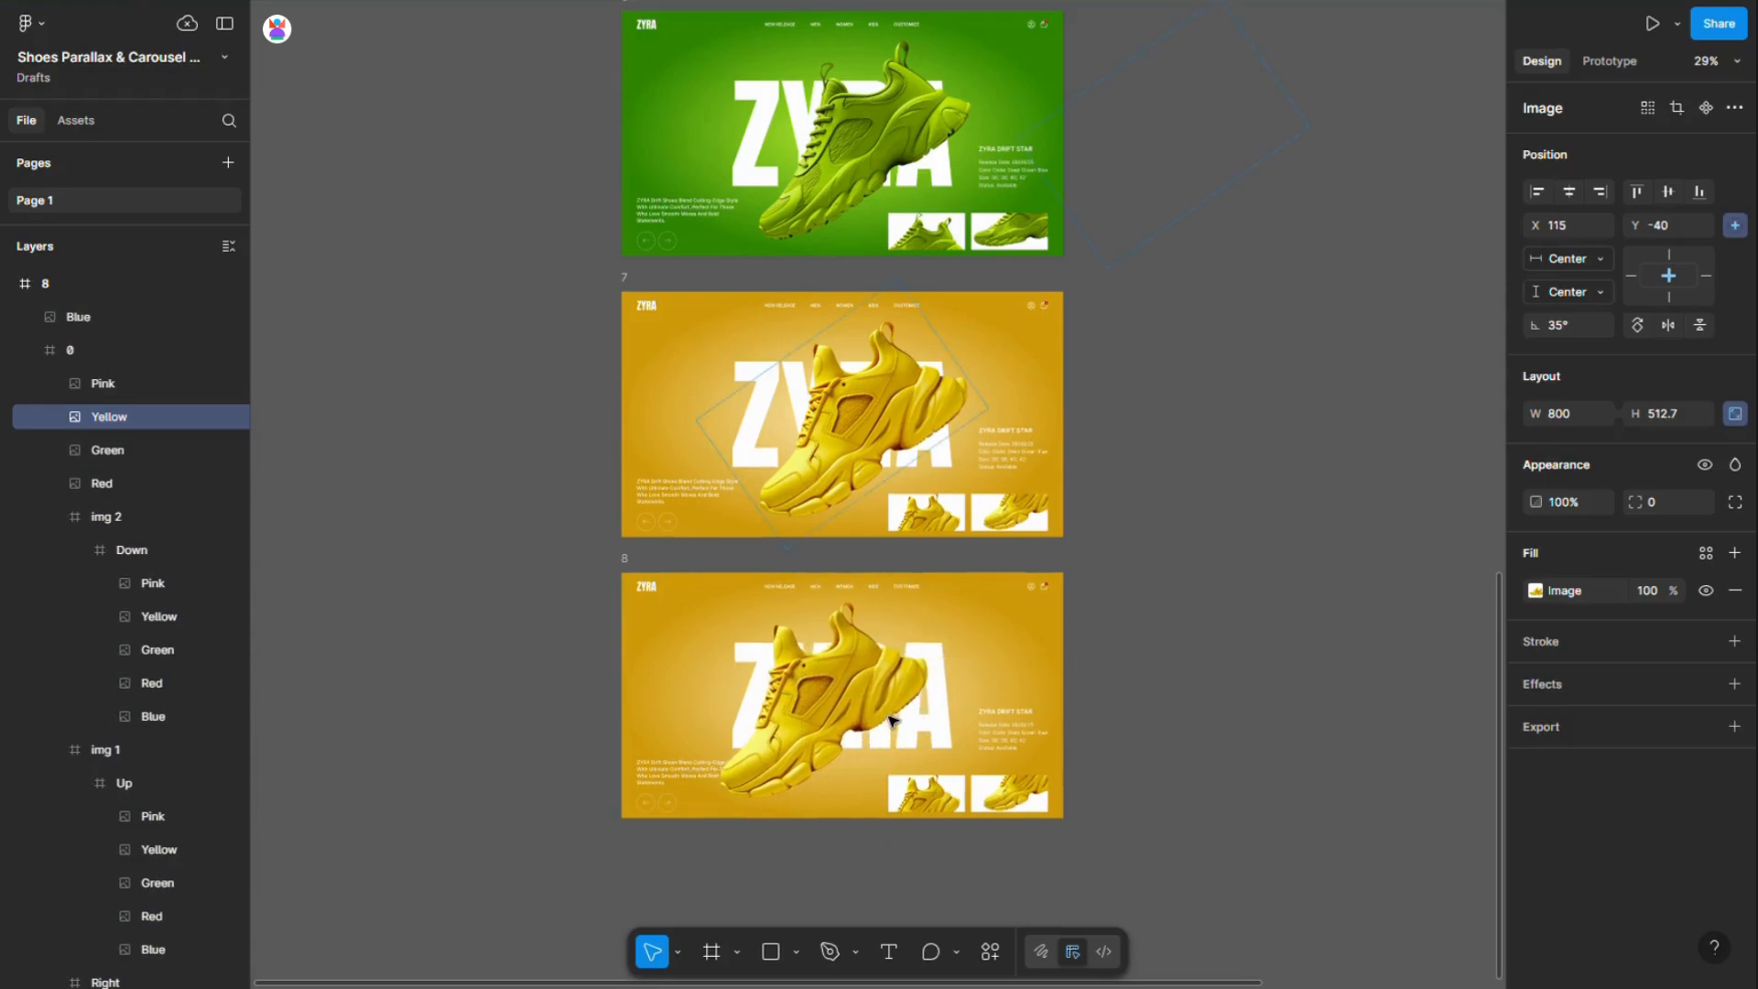
pyautogui.hotkey('shift', 'Left')
pyautogui.hotkey('shift', 'Left')
pyautogui.hotkey('shift', 'Left')
pyautogui.hotkey('shift', 'Left')
pyautogui.hotkey('shift', 'Left')
pyautogui.hotkey('shift', 'Left')
pyautogui.hotkey('shift', 'Left')
pyautogui.hotkey('shift', 'Left')
pyautogui.hotkey('shift', 'Left')
pyautogui.hotkey('shift', 'Left')
pyautogui.hotkey('shift', 'Left')
pyautogui.hotkey('shift', 'Left')
pyautogui.hotkey('shift', 'Left')
pyautogui.hotkey('shift', 'Left')
pyautogui.hotkey('shift', 'Left')
pyautogui.hotkey('shift', 'Left')
pyautogui.hotkey('shift', 'Left')
pyautogui.hotkey('shift', 'Left')
pyautogui.hotkey('shift', 'Left')
pyautogui.hotkey('shift', 'Left')
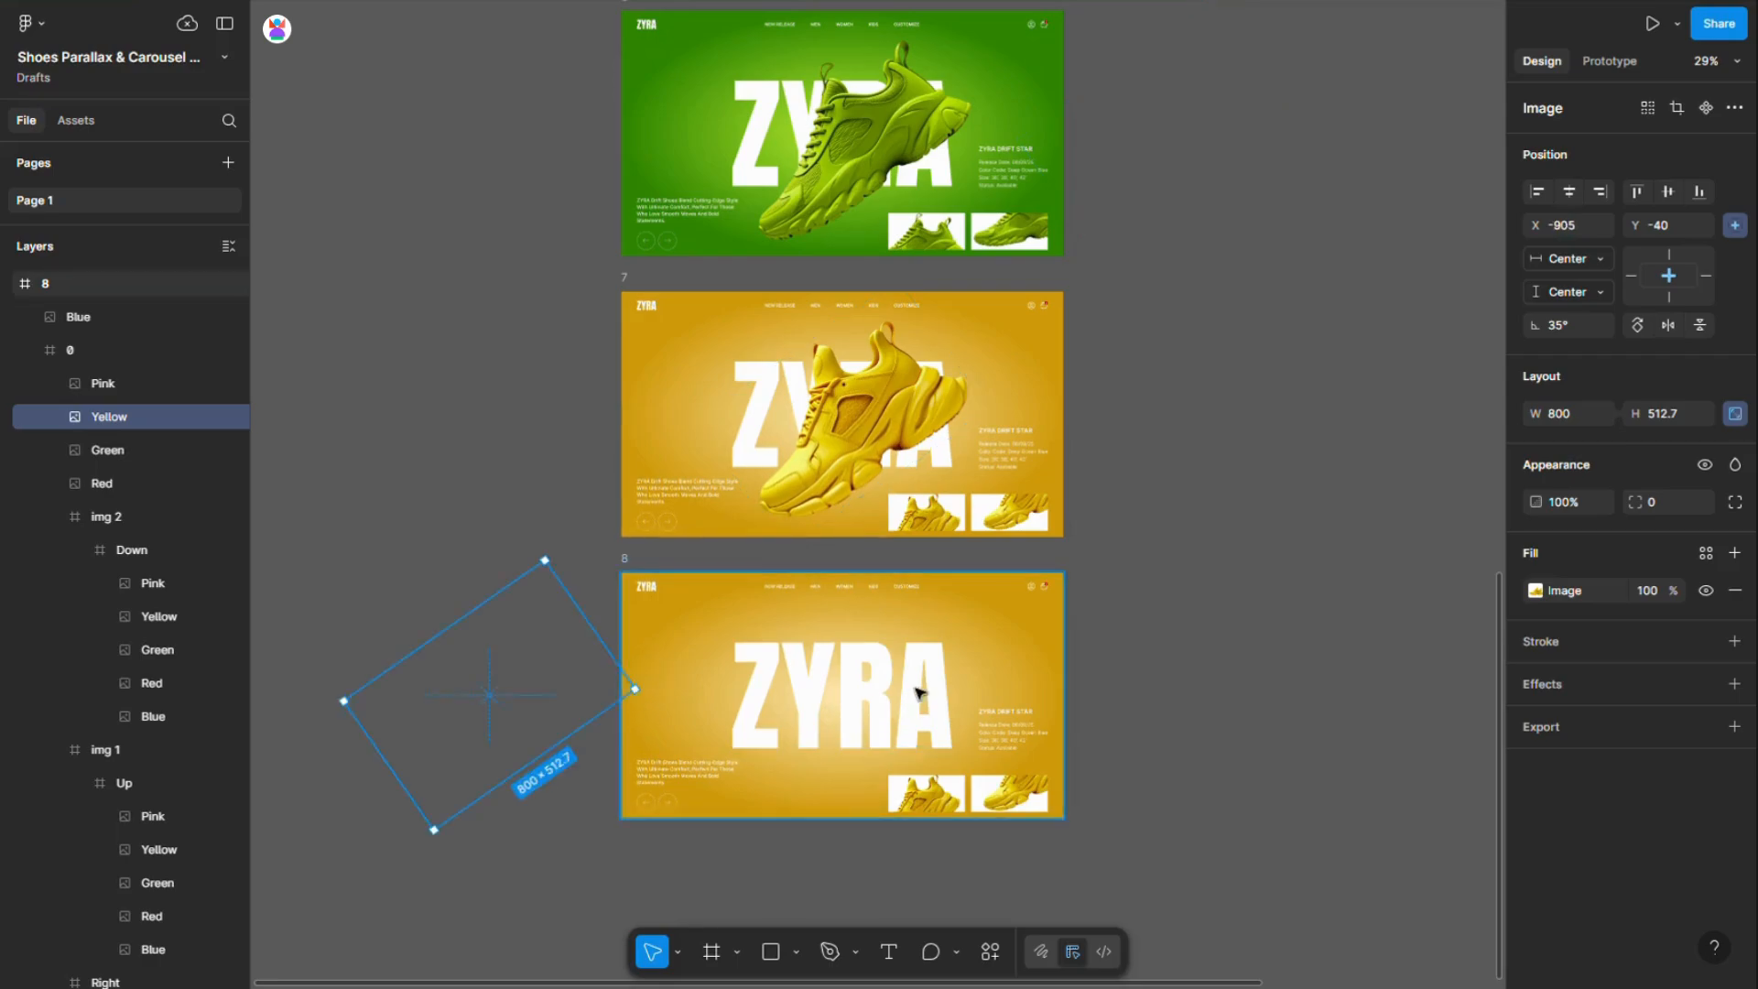
pyautogui.click(124, 385)
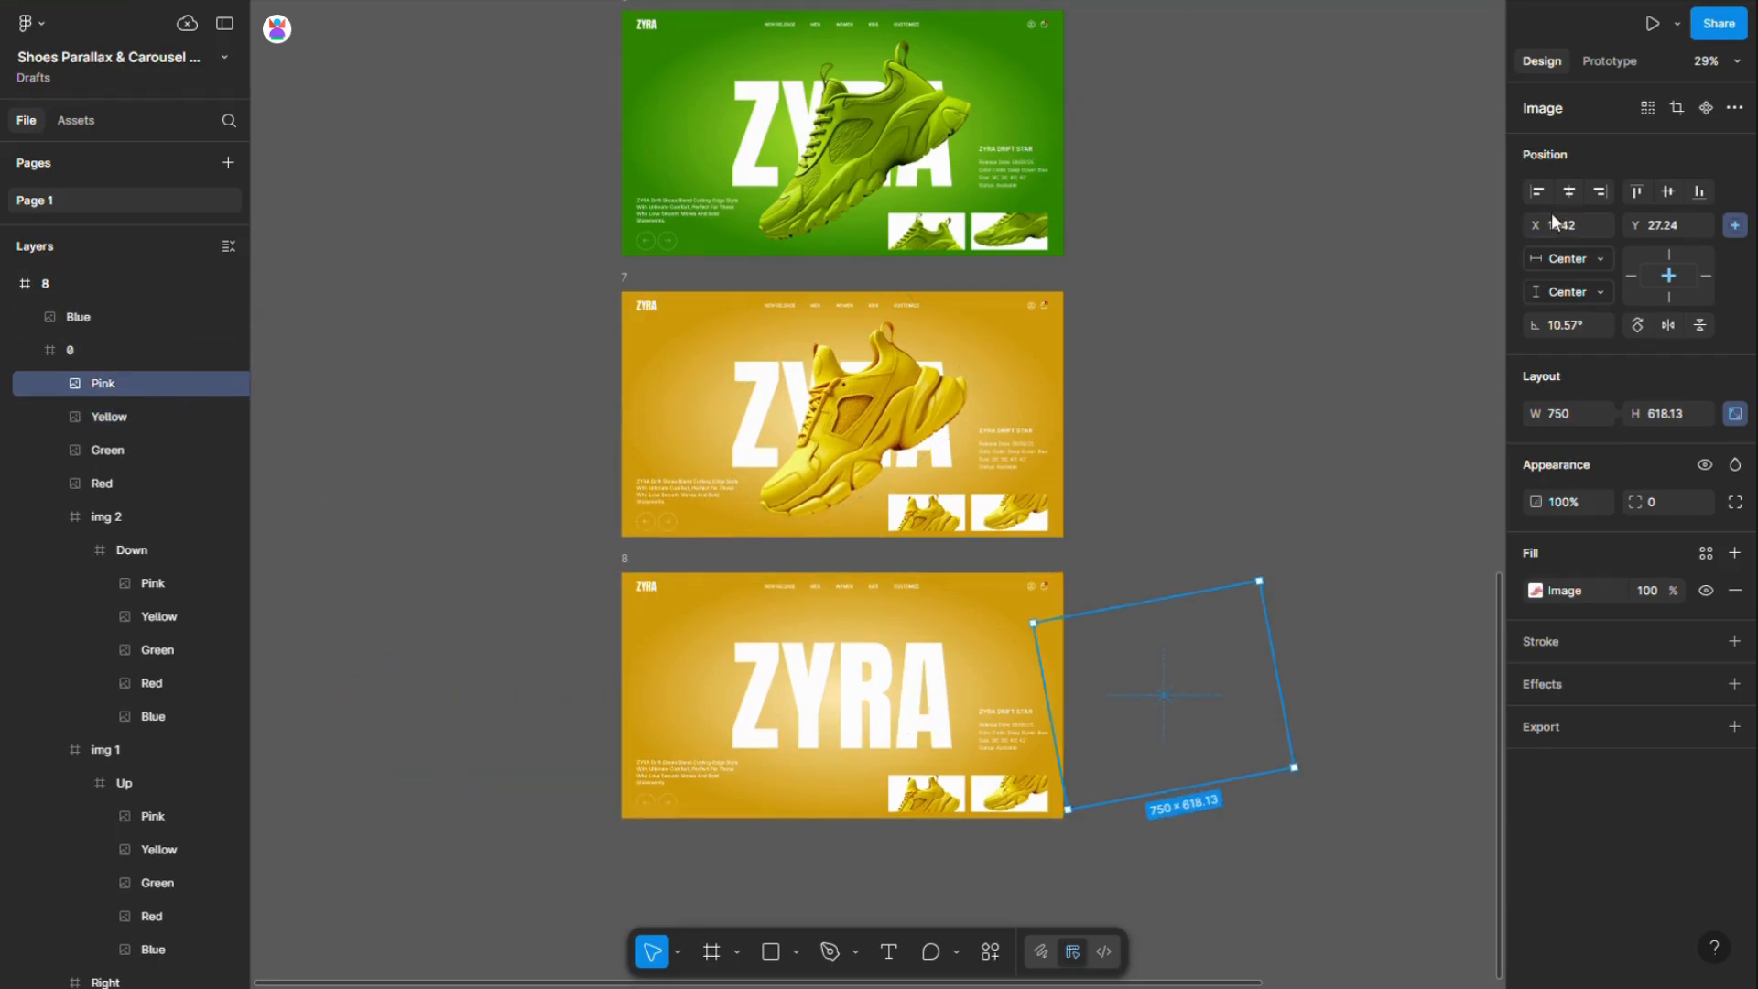
pyautogui.click(1570, 193)
# Copy the pink swatch's radial gradient onto the inner frame 0 of frame 8 as its background fill
pyautogui.scroll(-5, 878, 646)
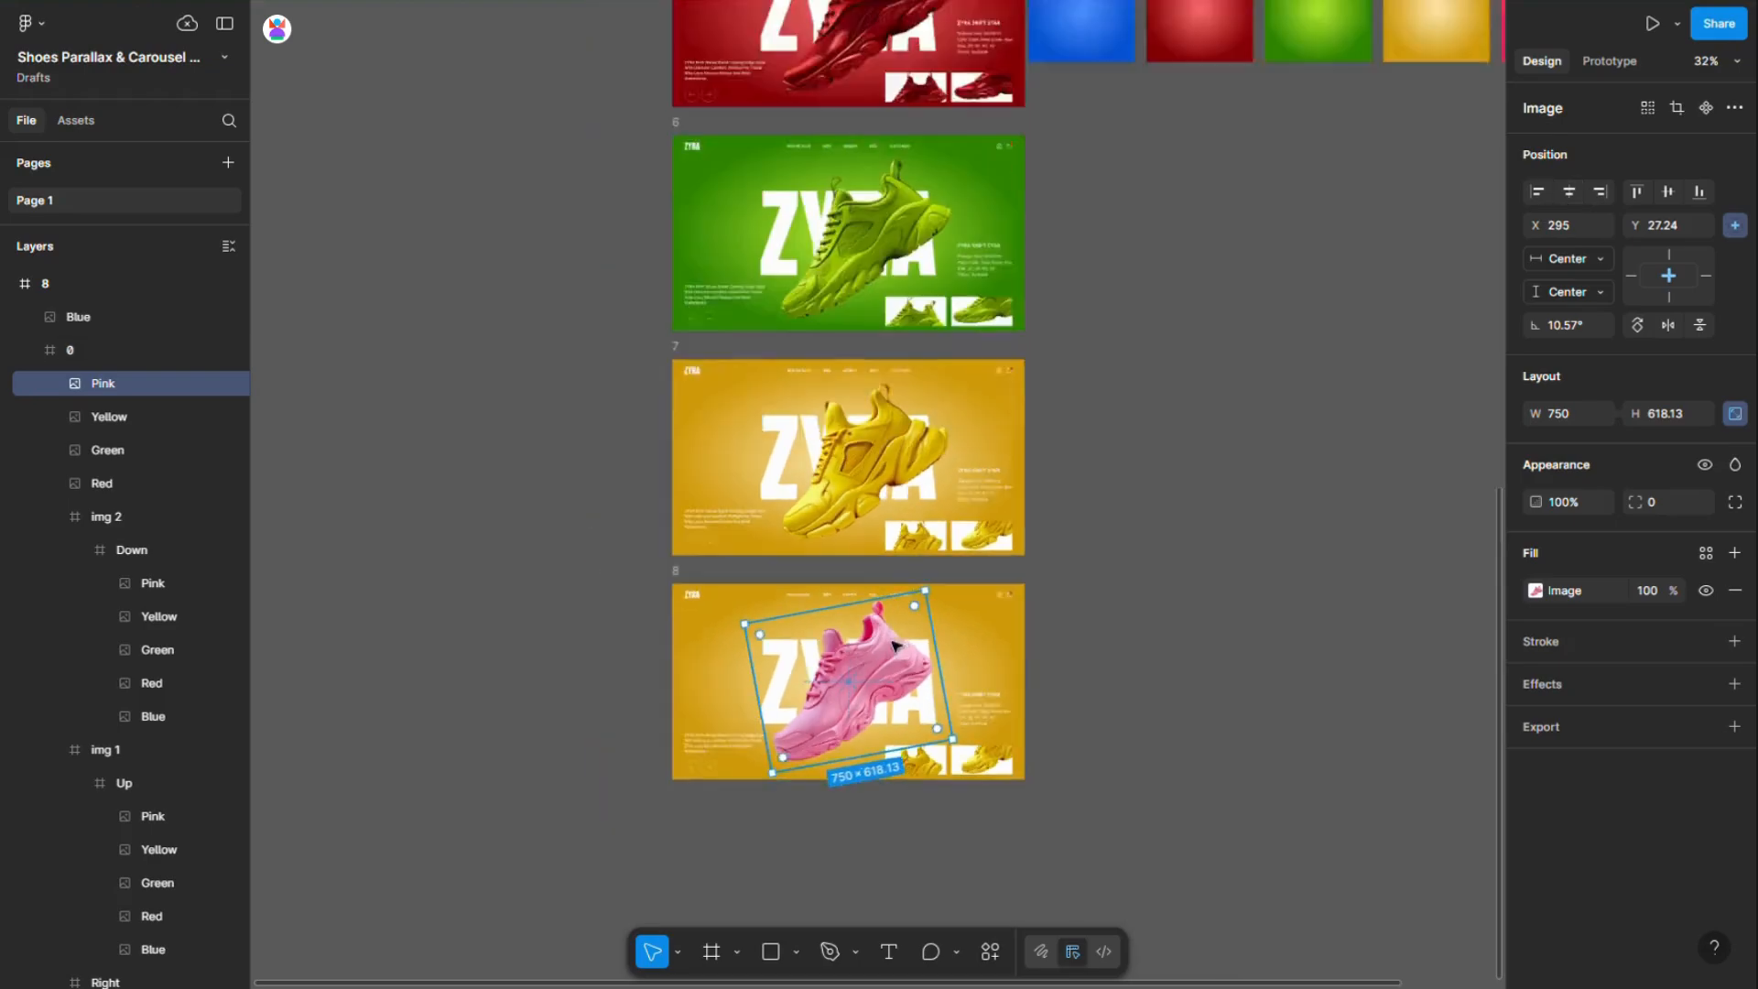
pyautogui.click(1289, 268)
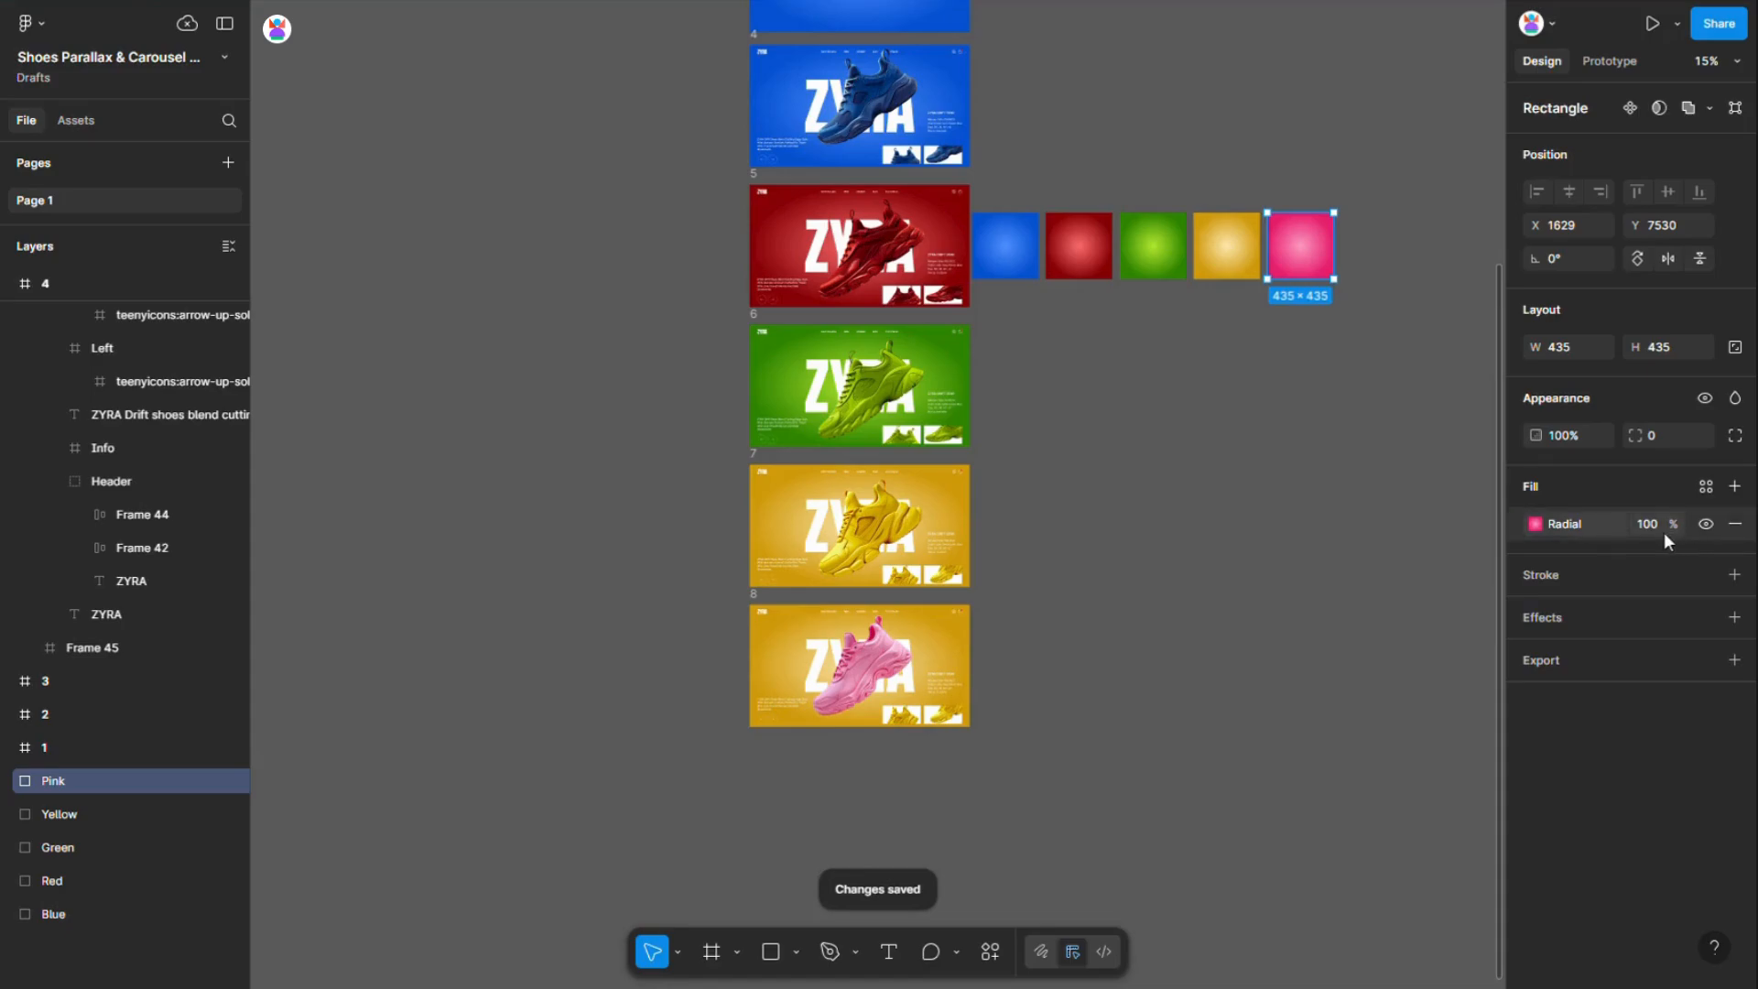
pyautogui.scroll(5, 871, 767)
pyautogui.click(1046, 524)
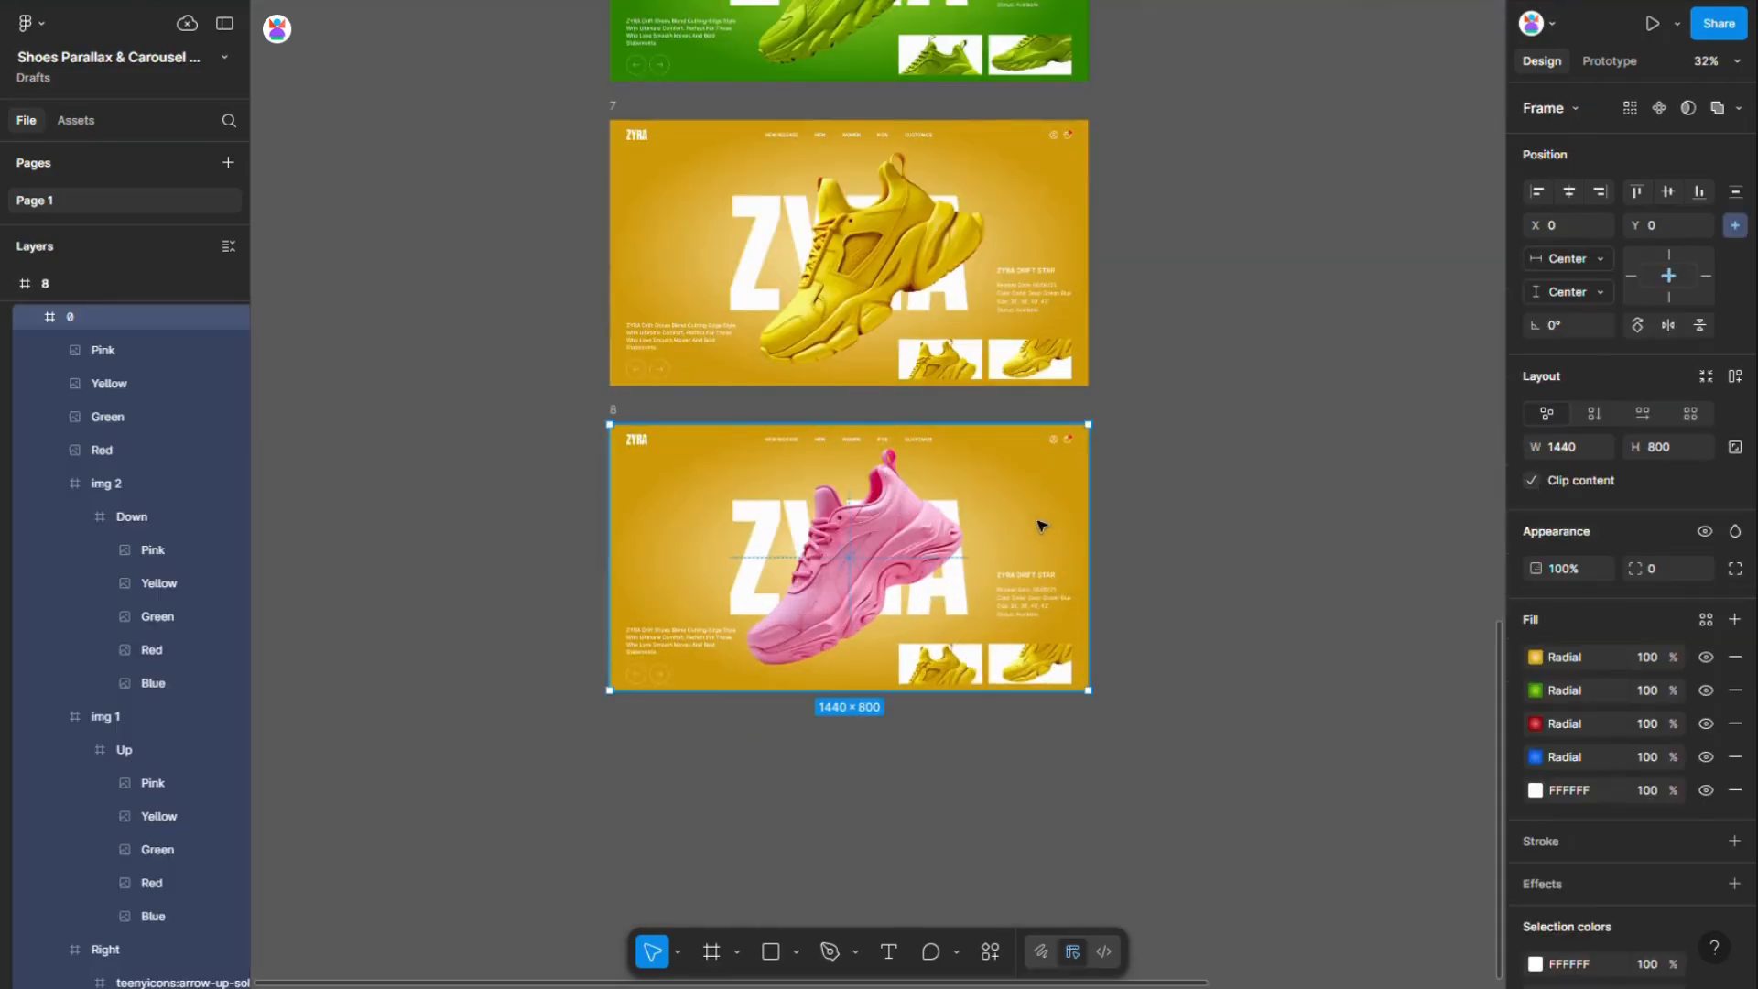
# Shift the five shoe images inside img 1 of frame 8 up until the pink shoe fills the thumbnail
pyautogui.scroll(2, 918, 520)
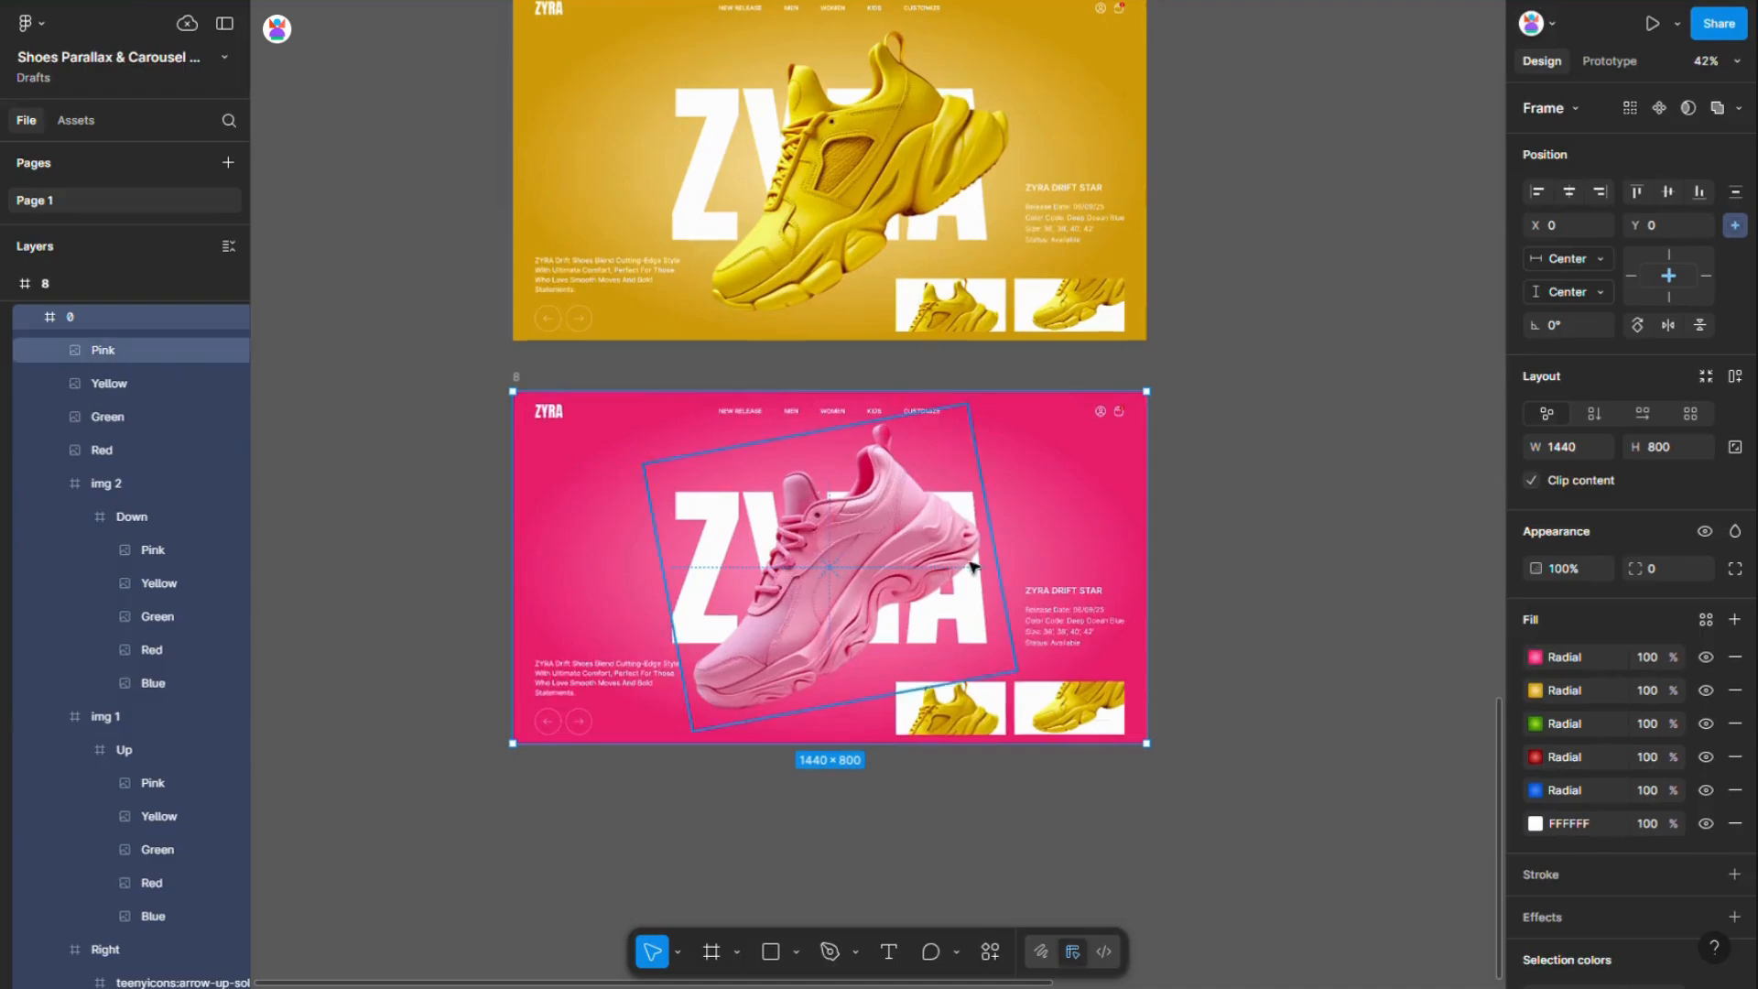
pyautogui.keyDown('ctrl'); pyautogui.click(945, 718); pyautogui.keyUp('ctrl')
pyautogui.hotkey('ctrl', 'a')
pyautogui.hotkey('shift', 'Up')
pyautogui.hotkey('shift', 'Up')
pyautogui.hotkey('shift', 'Up')
pyautogui.hotkey('shift', 'Up')
pyautogui.hotkey('shift', 'Up')
pyautogui.hotkey('shift', 'Up')
pyautogui.hotkey('shift', 'Up')
pyautogui.hotkey('shift', 'Up')
pyautogui.hotkey('shift', 'Up')
pyautogui.hotkey('shift', 'Up')
pyautogui.hotkey('shift', 'Up')
pyautogui.hotkey('shift', 'Up')
pyautogui.hotkey('shift', 'Up')
pyautogui.hotkey('shift', 'Up')
pyautogui.hotkey('shift', 'Up')
pyautogui.hotkey('shift', 'Up')
pyautogui.hotkey('shift', 'Up')
pyautogui.hotkey('shift', 'Up')
pyautogui.hotkey('shift', 'Up')
pyautogui.hotkey('shift', 'Up')
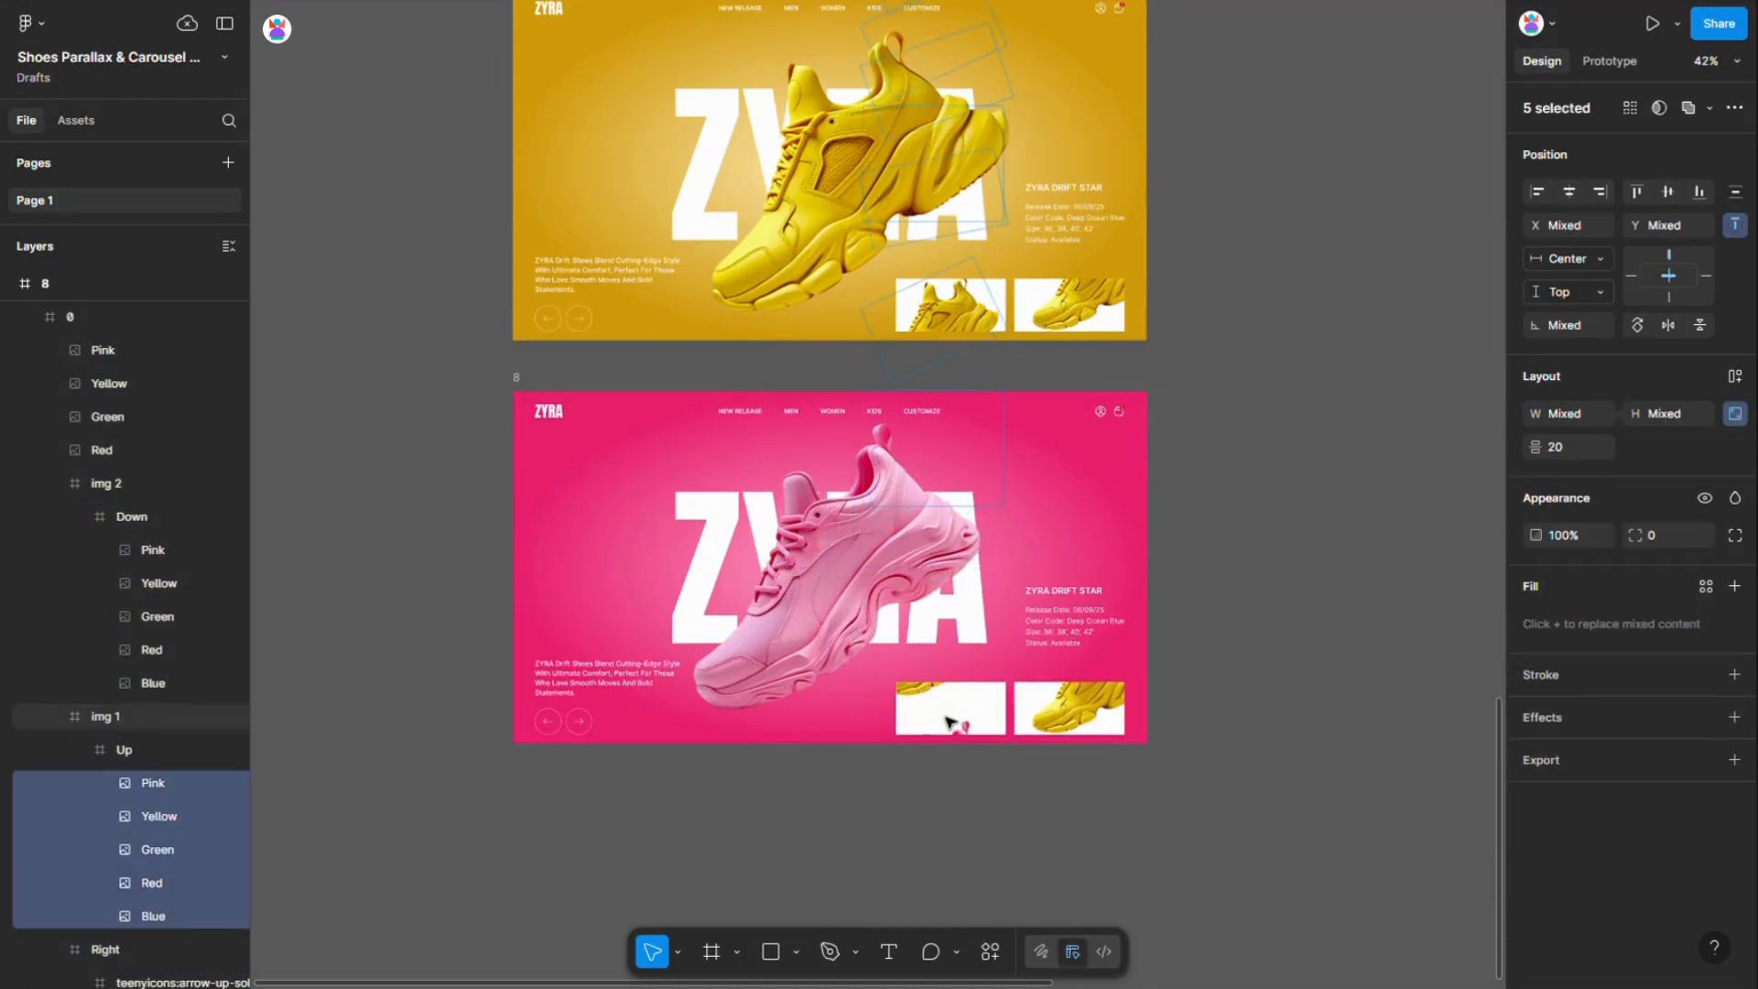
pyautogui.hotkey('shift', 'Up')
pyautogui.hotkey('shift', 'Up')
pyautogui.hotkey('shift', 'Up')
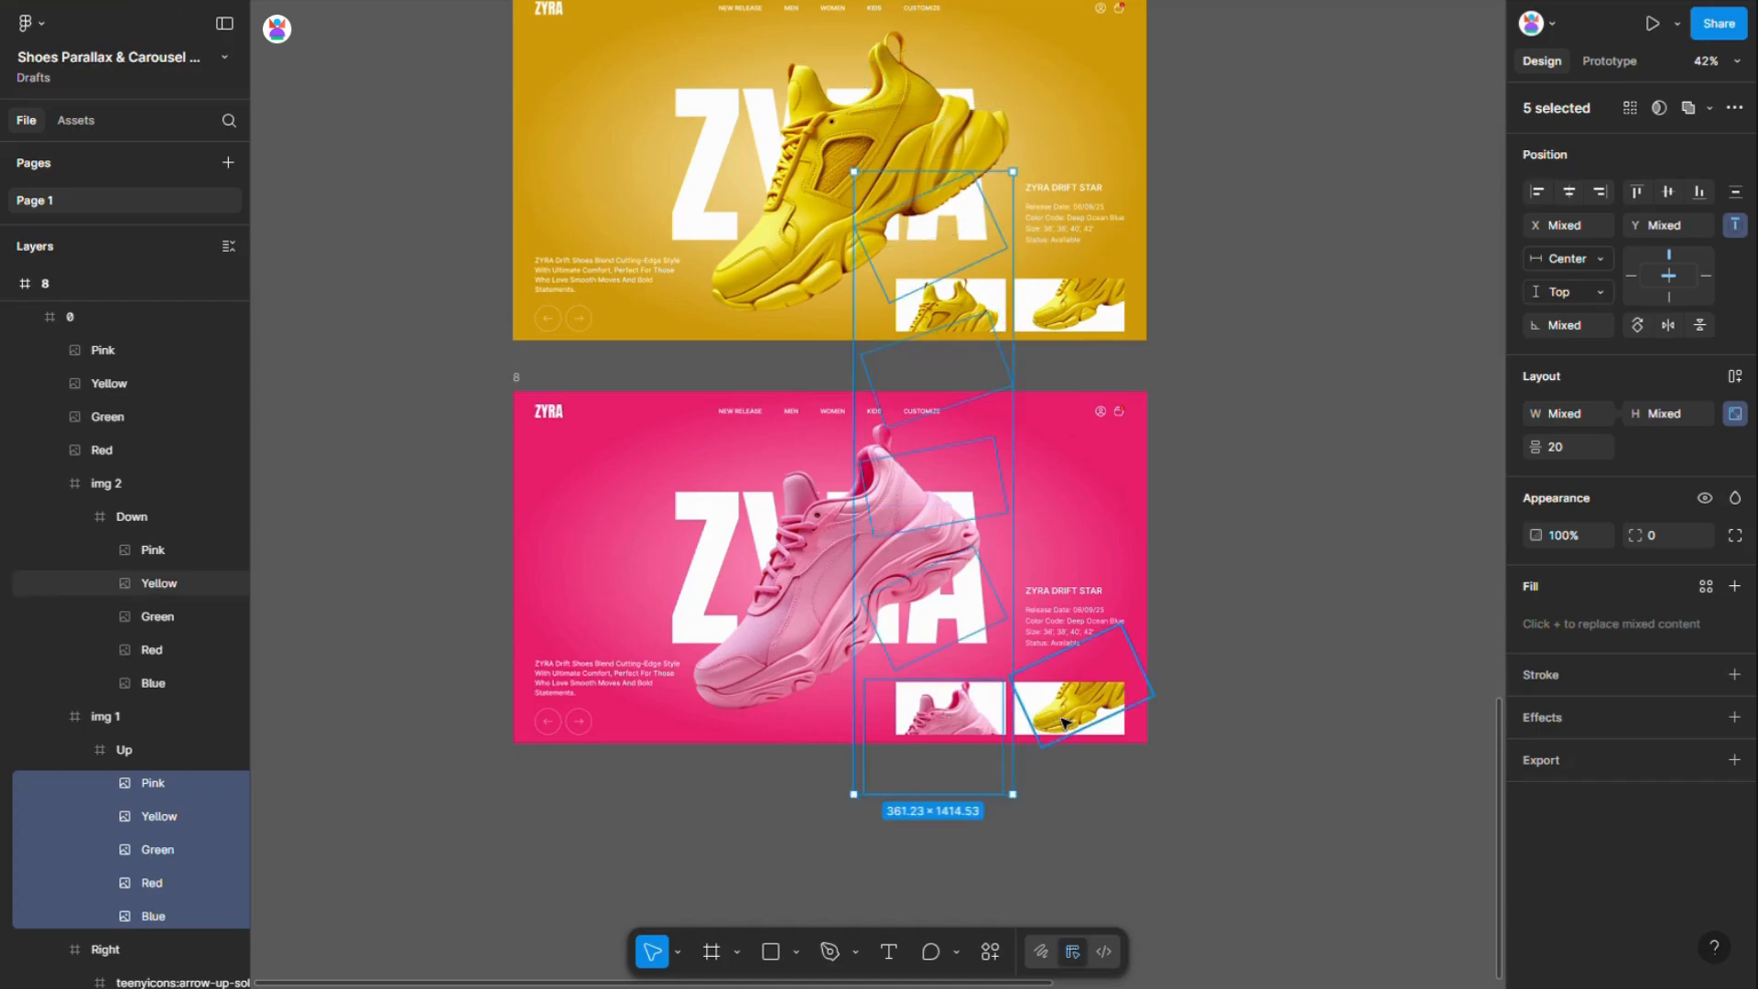
# Shift the five shoe images inside img 2 of frame 8 down until the pink shoe fills the thumbnail
pyautogui.keyDown('ctrl'); pyautogui.click(1064, 723); pyautogui.keyUp('ctrl')
pyautogui.hotkey('ctrl', 'a')
pyautogui.hotkey('shift', 'Down')
pyautogui.hotkey('shift', 'Down')
pyautogui.hotkey('shift', 'Down')
pyautogui.hotkey('shift', 'Down')
pyautogui.hotkey('shift', 'Down')
pyautogui.hotkey('shift', 'Down')
pyautogui.hotkey('shift', 'Down')
pyautogui.hotkey('shift', 'Down')
pyautogui.hotkey('shift', 'Down')
pyautogui.hotkey('shift', 'Down')
pyautogui.hotkey('shift', 'Down')
pyautogui.hotkey('shift', 'Down')
pyautogui.hotkey('shift', 'Down')
pyautogui.hotkey('shift', 'Down')
pyautogui.hotkey('shift', 'Down')
pyautogui.hotkey('shift', 'Down')
pyautogui.hotkey('shift', 'Down')
pyautogui.hotkey('shift', 'Down')
pyautogui.hotkey('shift', 'Down')
pyautogui.hotkey('shift', 'Down')
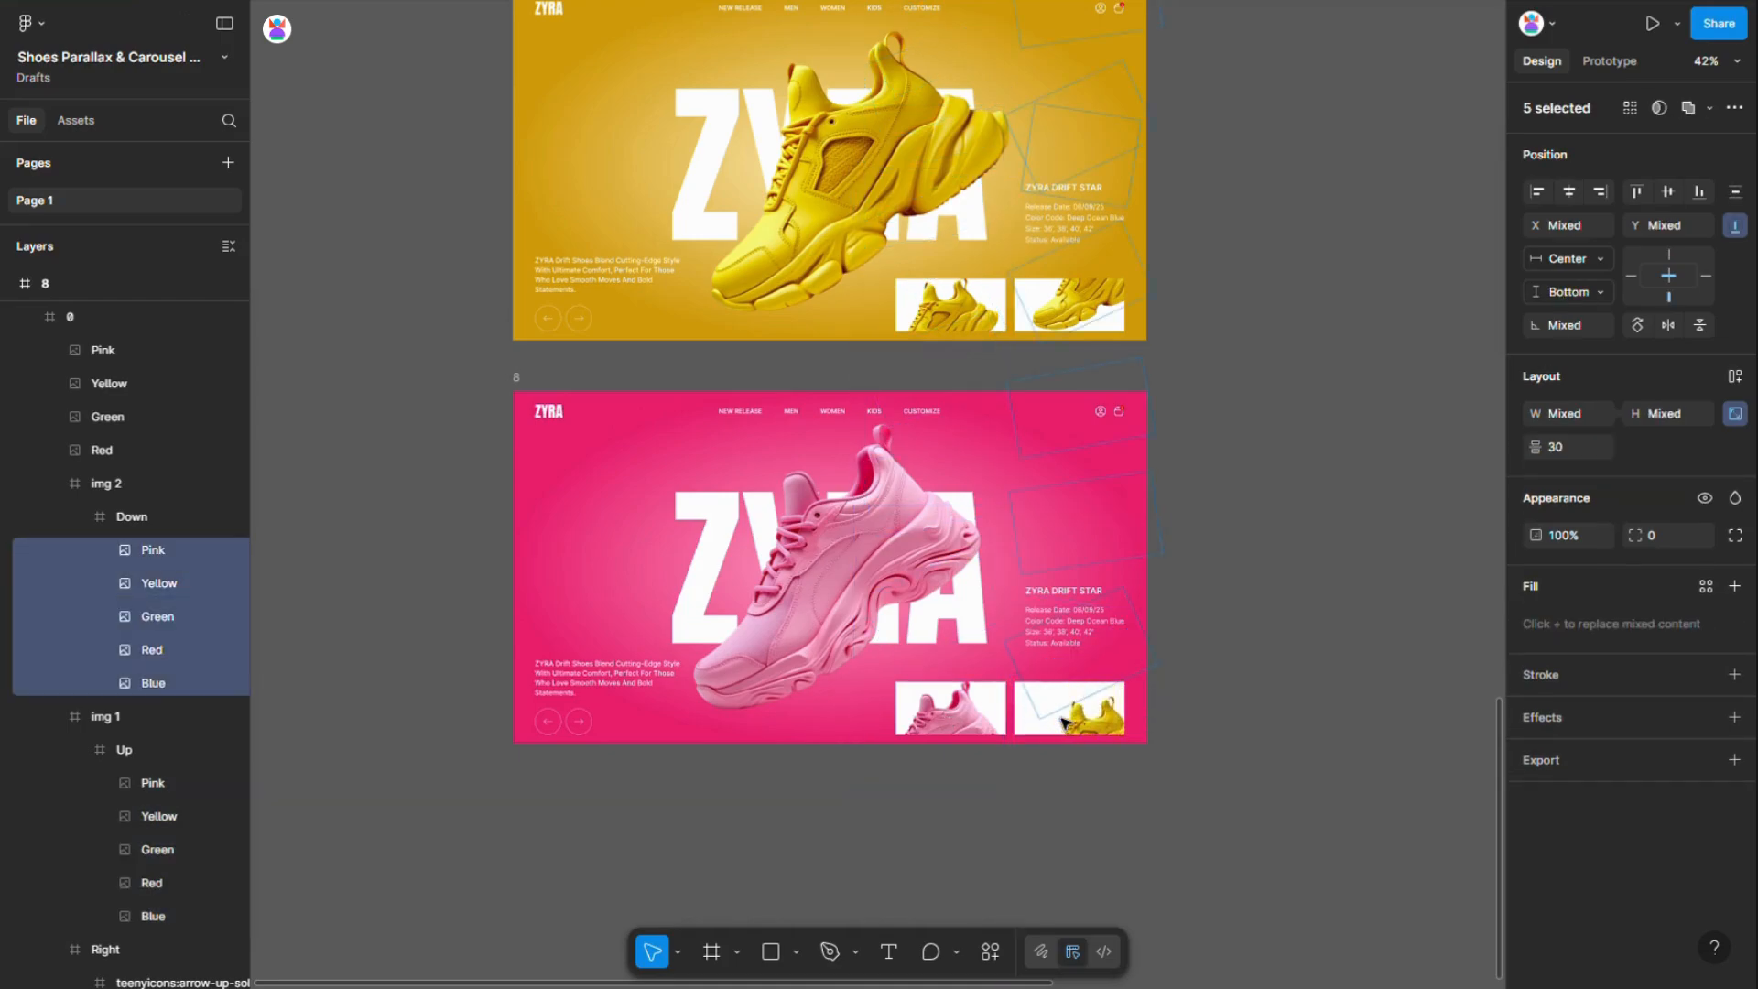
pyautogui.hotkey('shift', 'Down')
pyautogui.hotkey('shift', 'Down')
pyautogui.hotkey('shift', 'Down')
pyautogui.hotkey('shift', 'Down')
pyautogui.hotkey('shift', 'Down')
pyautogui.hotkey('shift', 'Down')
pyautogui.hotkey('shift', 'Down')
pyautogui.hotkey('shift', 'Down')
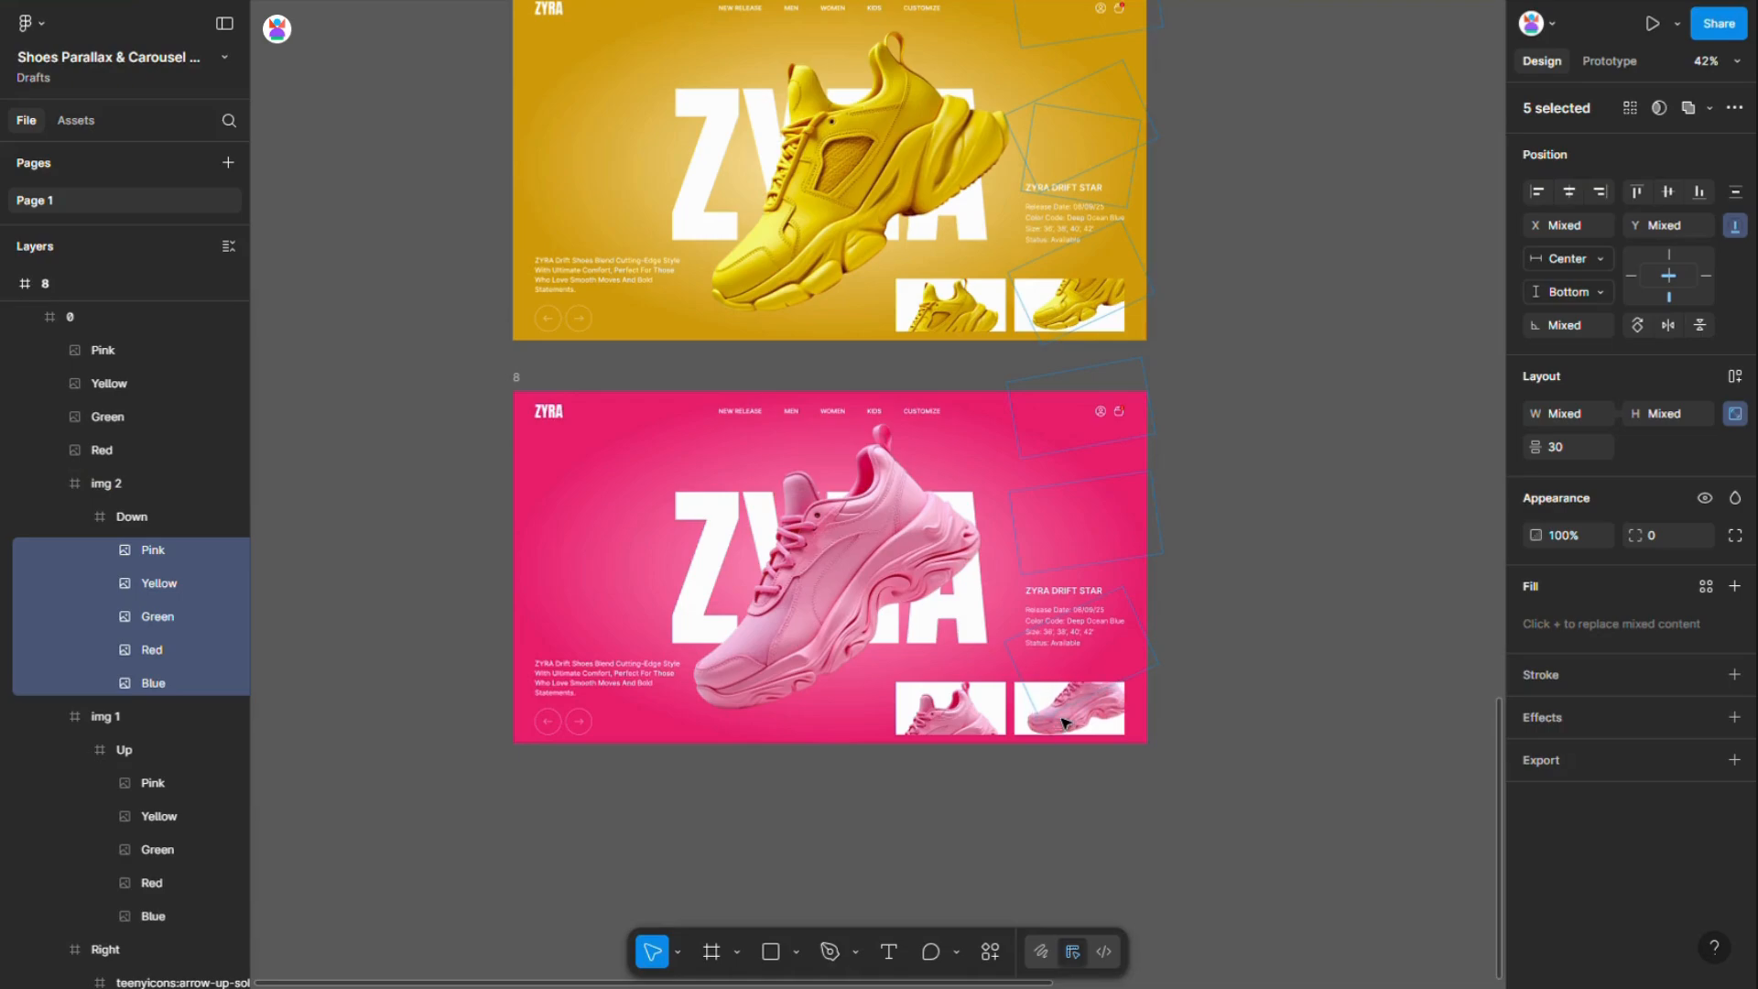
# Shift the five info text blocks of frame 8 up until the last block lines up beside the pink shoe
pyautogui.click(1083, 620)
pyautogui.hotkey('shift', 'a')
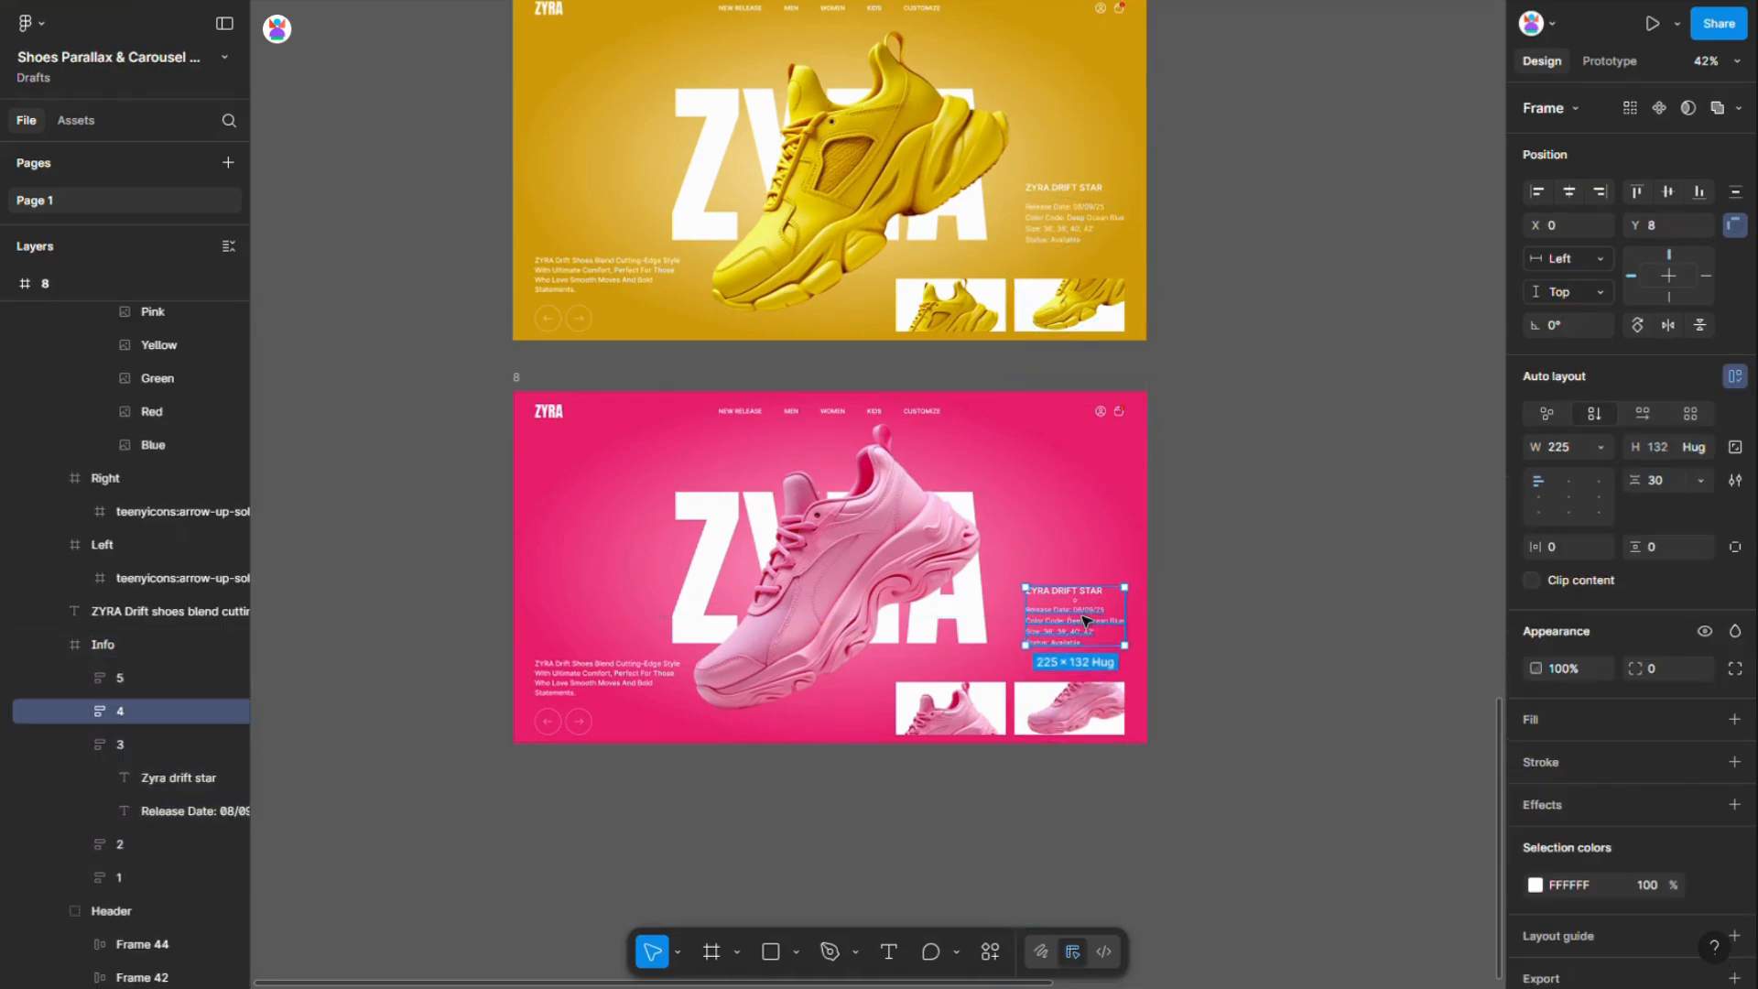
pyautogui.press('Return')
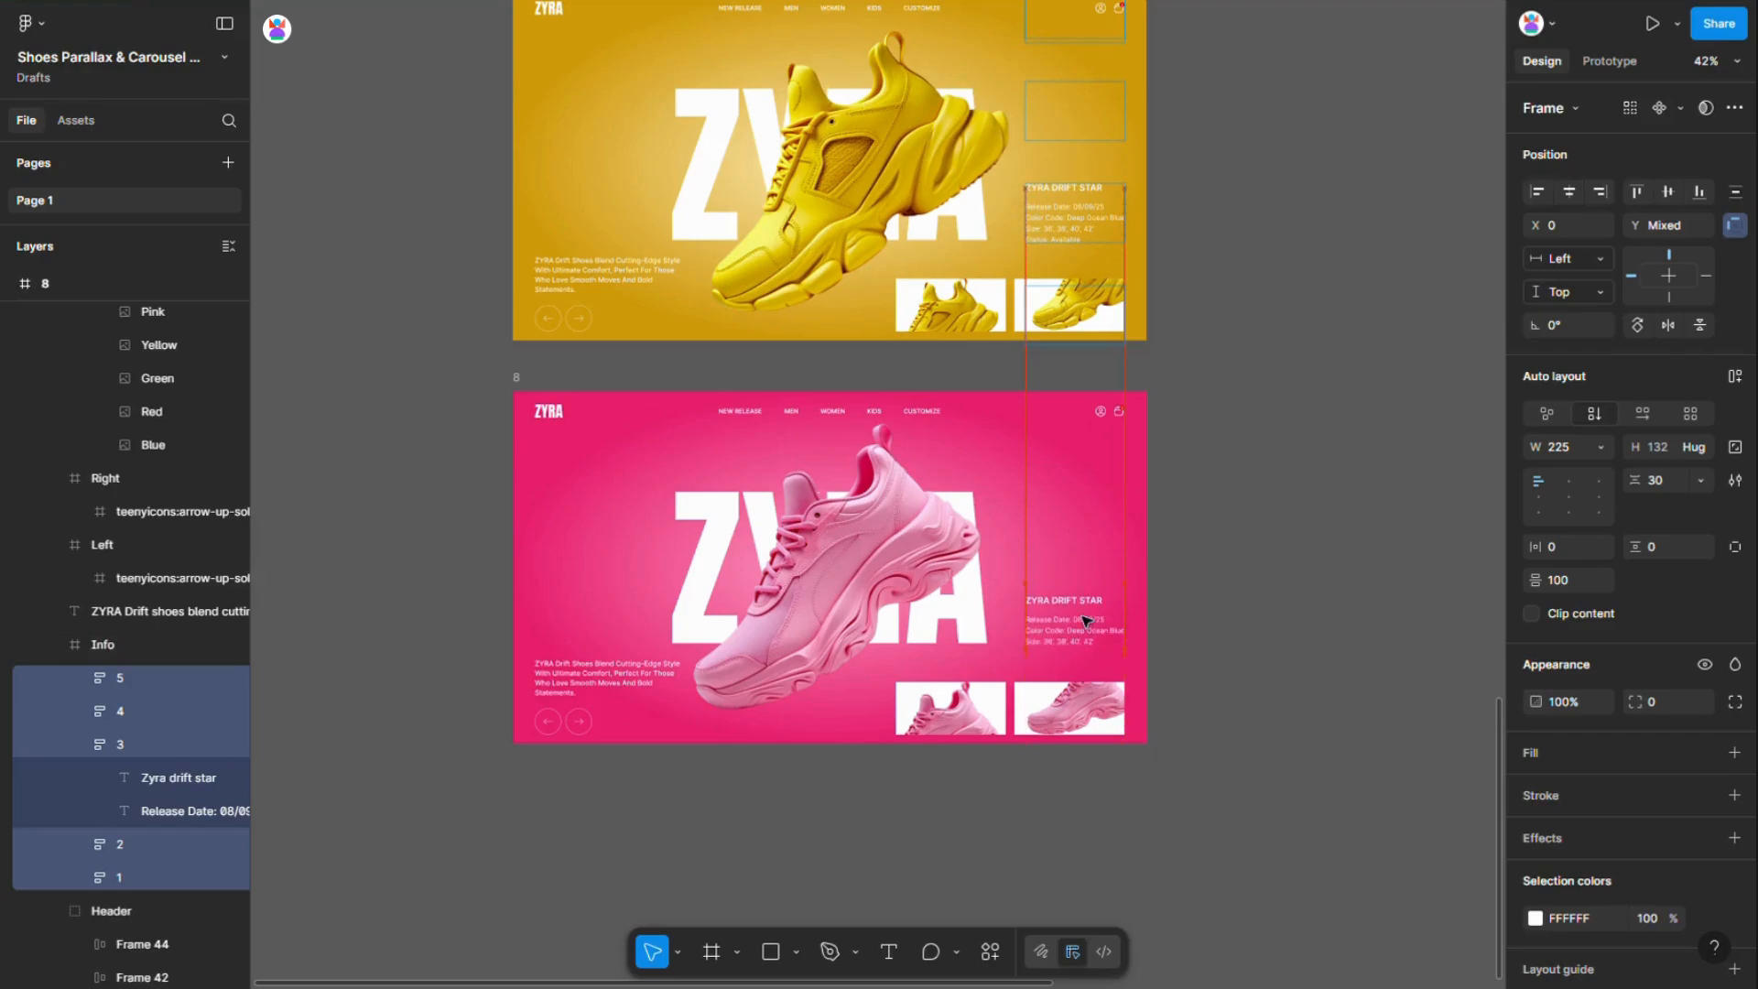
pyautogui.hotkey('shift', 'Up')
pyautogui.hotkey('shift', 'Up')
# Move the five gradient swatches from beside frame 5 to above frame 1
pyautogui.keyDown('ctrl'); pyautogui.scroll(-6, 1079, 623); pyautogui.keyUp('ctrl')
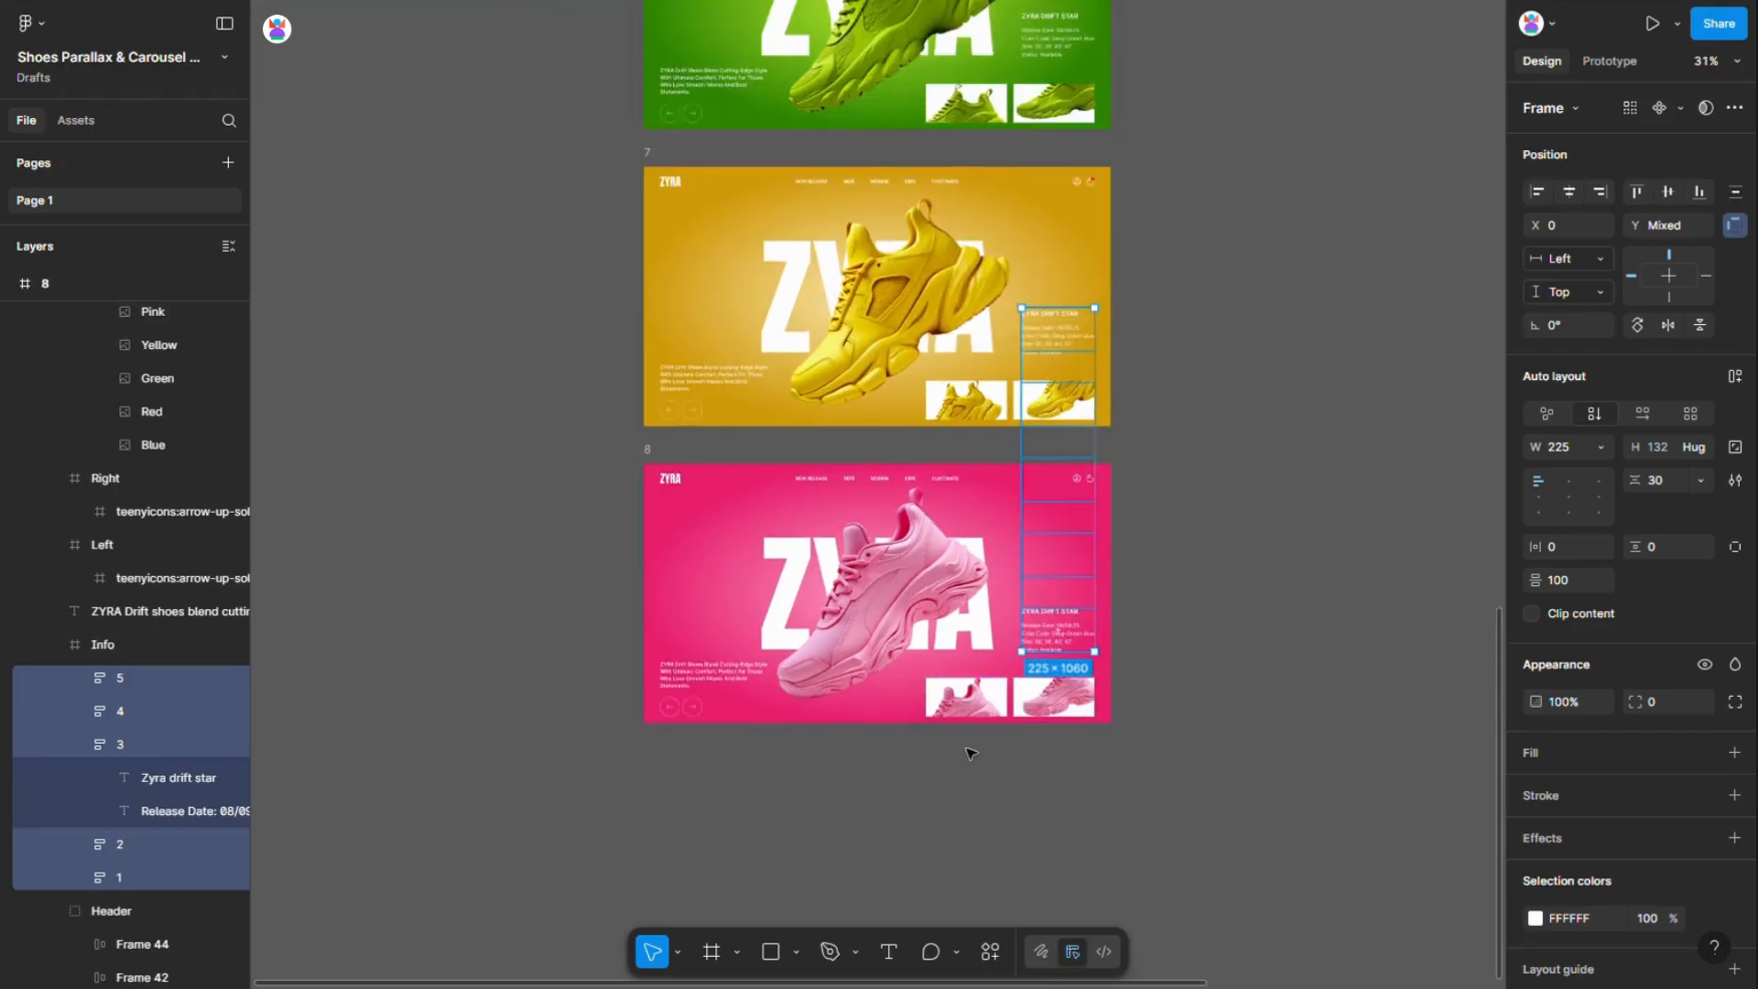
pyautogui.scroll(2, 1224, 695)
pyautogui.moveTo(1033, 395); pyautogui.dragTo(1350, 551)
pyautogui.keyDown('ctrl'); pyautogui.scroll(-3, 1238, 737); pyautogui.keyUp('ctrl')
pyautogui.keyDown('ctrl'); pyautogui.scroll(1, 1253, 699); pyautogui.keyUp('ctrl')
pyautogui.keyDown('ctrl'); pyautogui.scroll(1, 1252, 701); pyautogui.keyUp('ctrl')
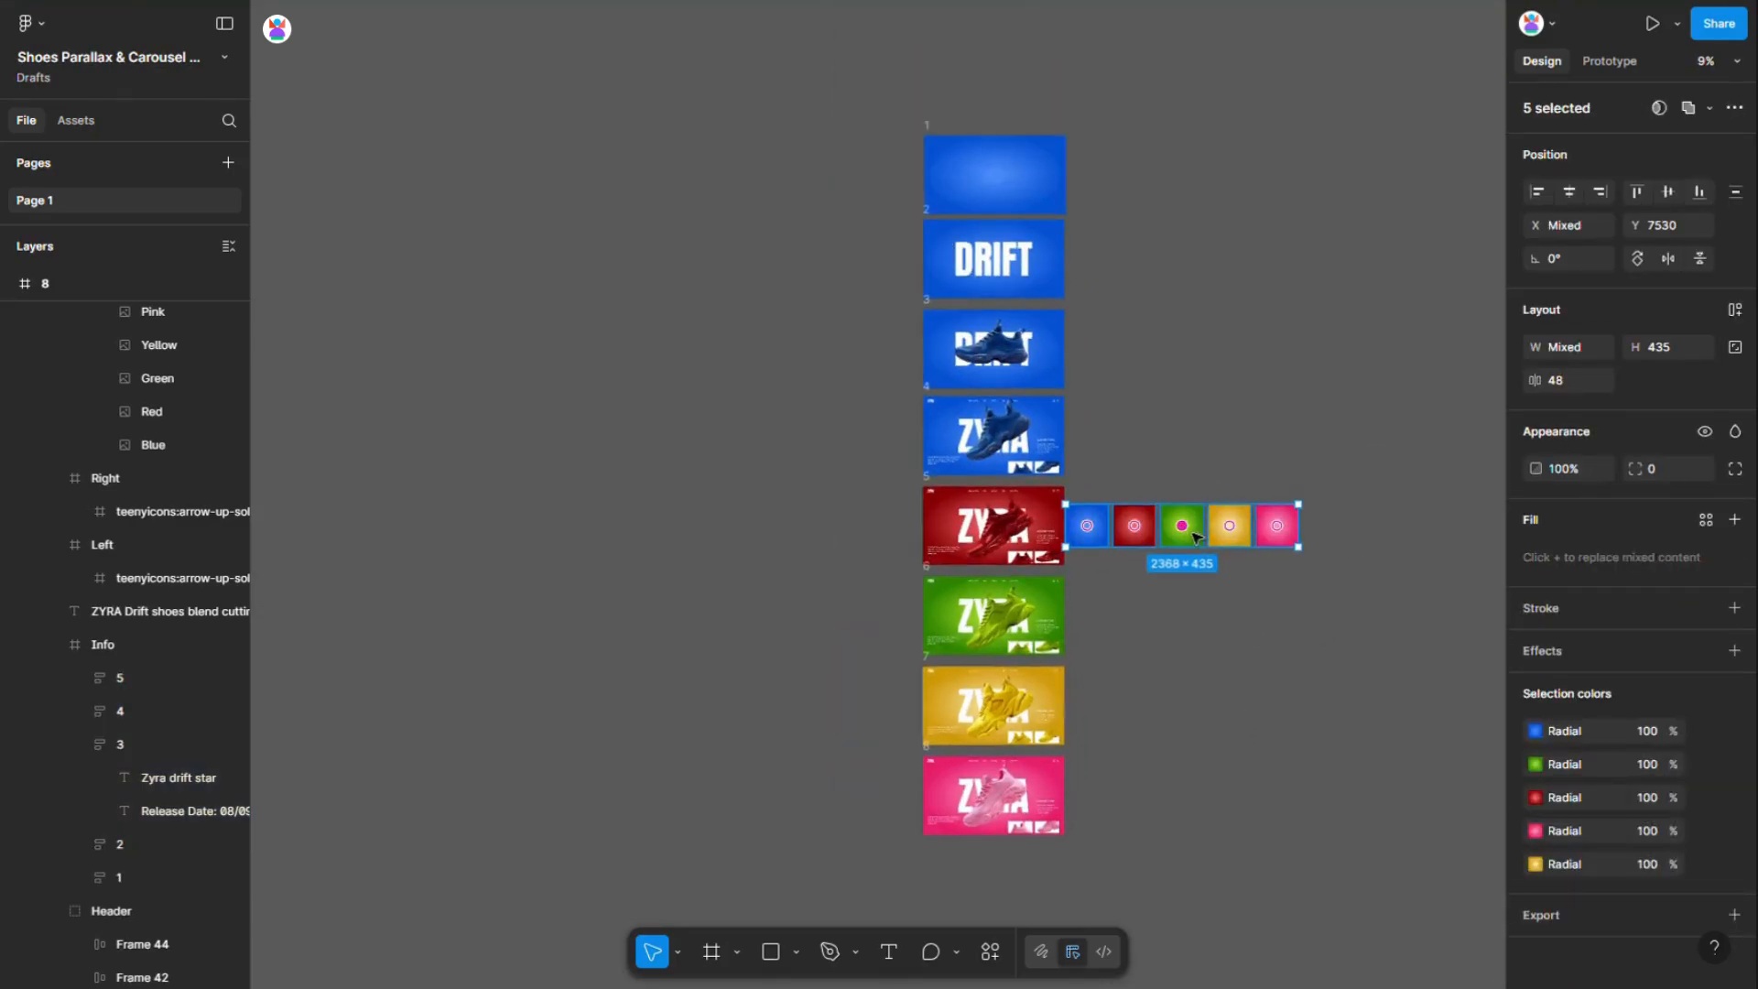
pyautogui.moveTo(1199, 536); pyautogui.dragTo(1041, 110)
pyautogui.keyDown('ctrl'); pyautogui.scroll(3, 1004, 157); pyautogui.keyUp('ctrl')
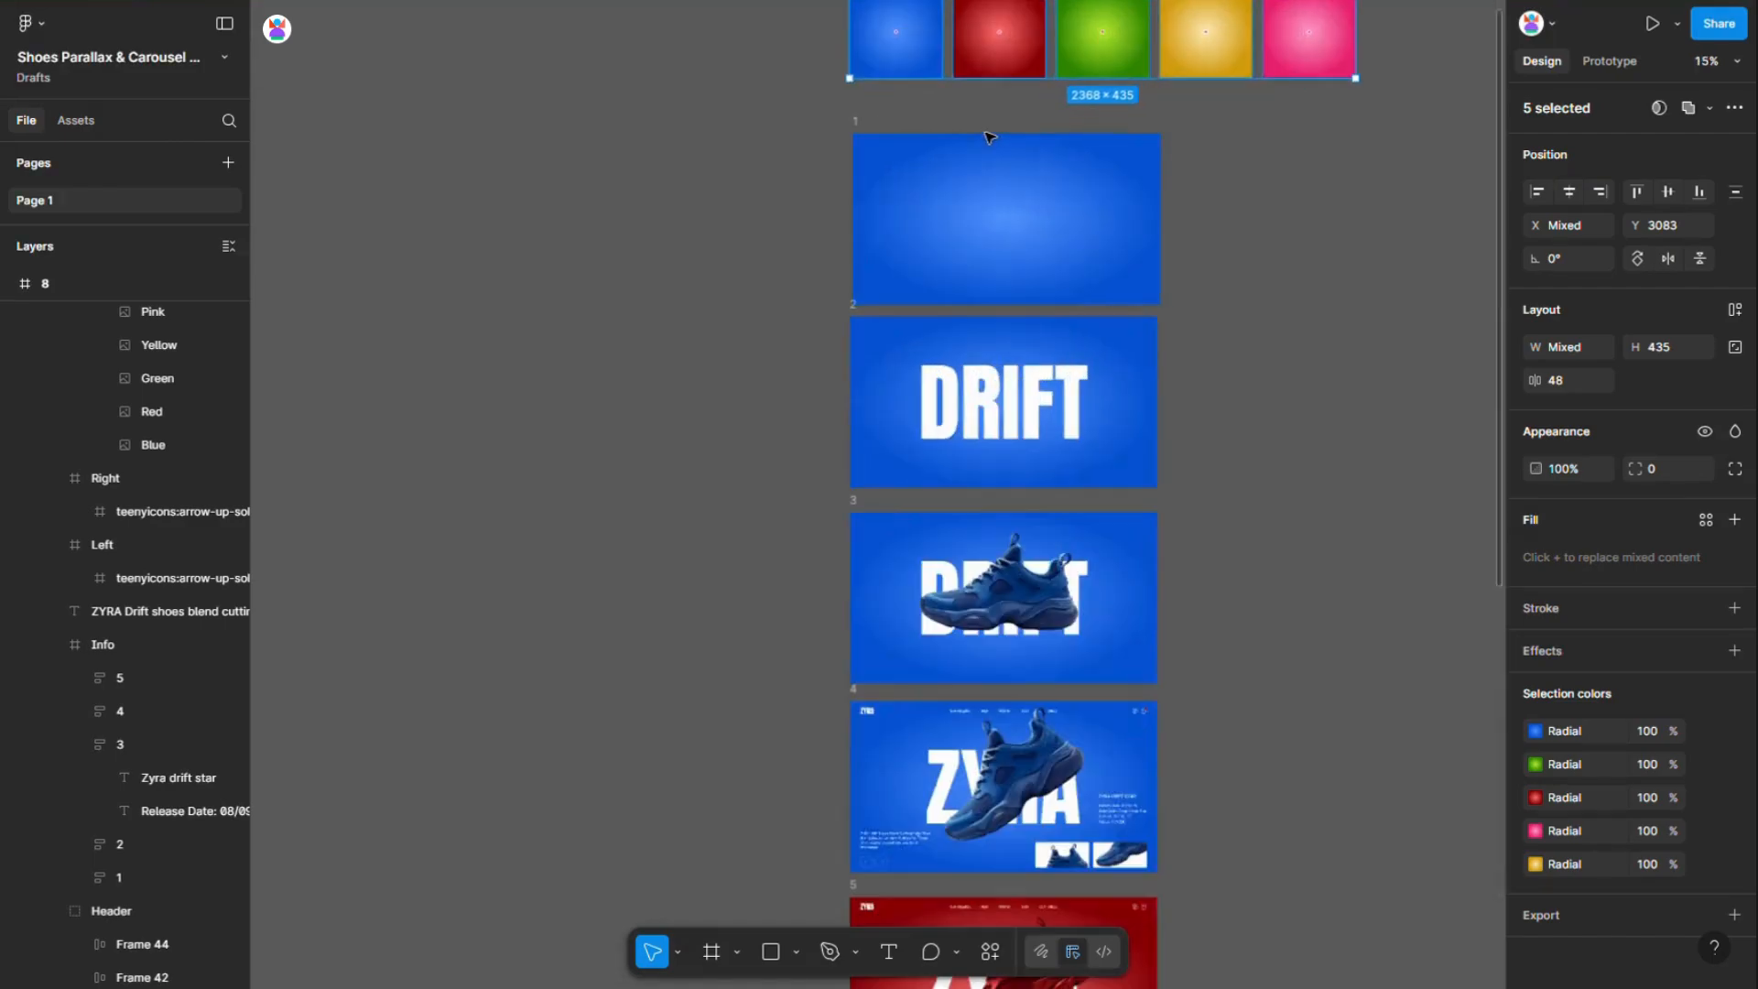
pyautogui.keyDown('ctrl'); pyautogui.scroll(2, 1053, 114); pyautogui.keyUp('ctrl')
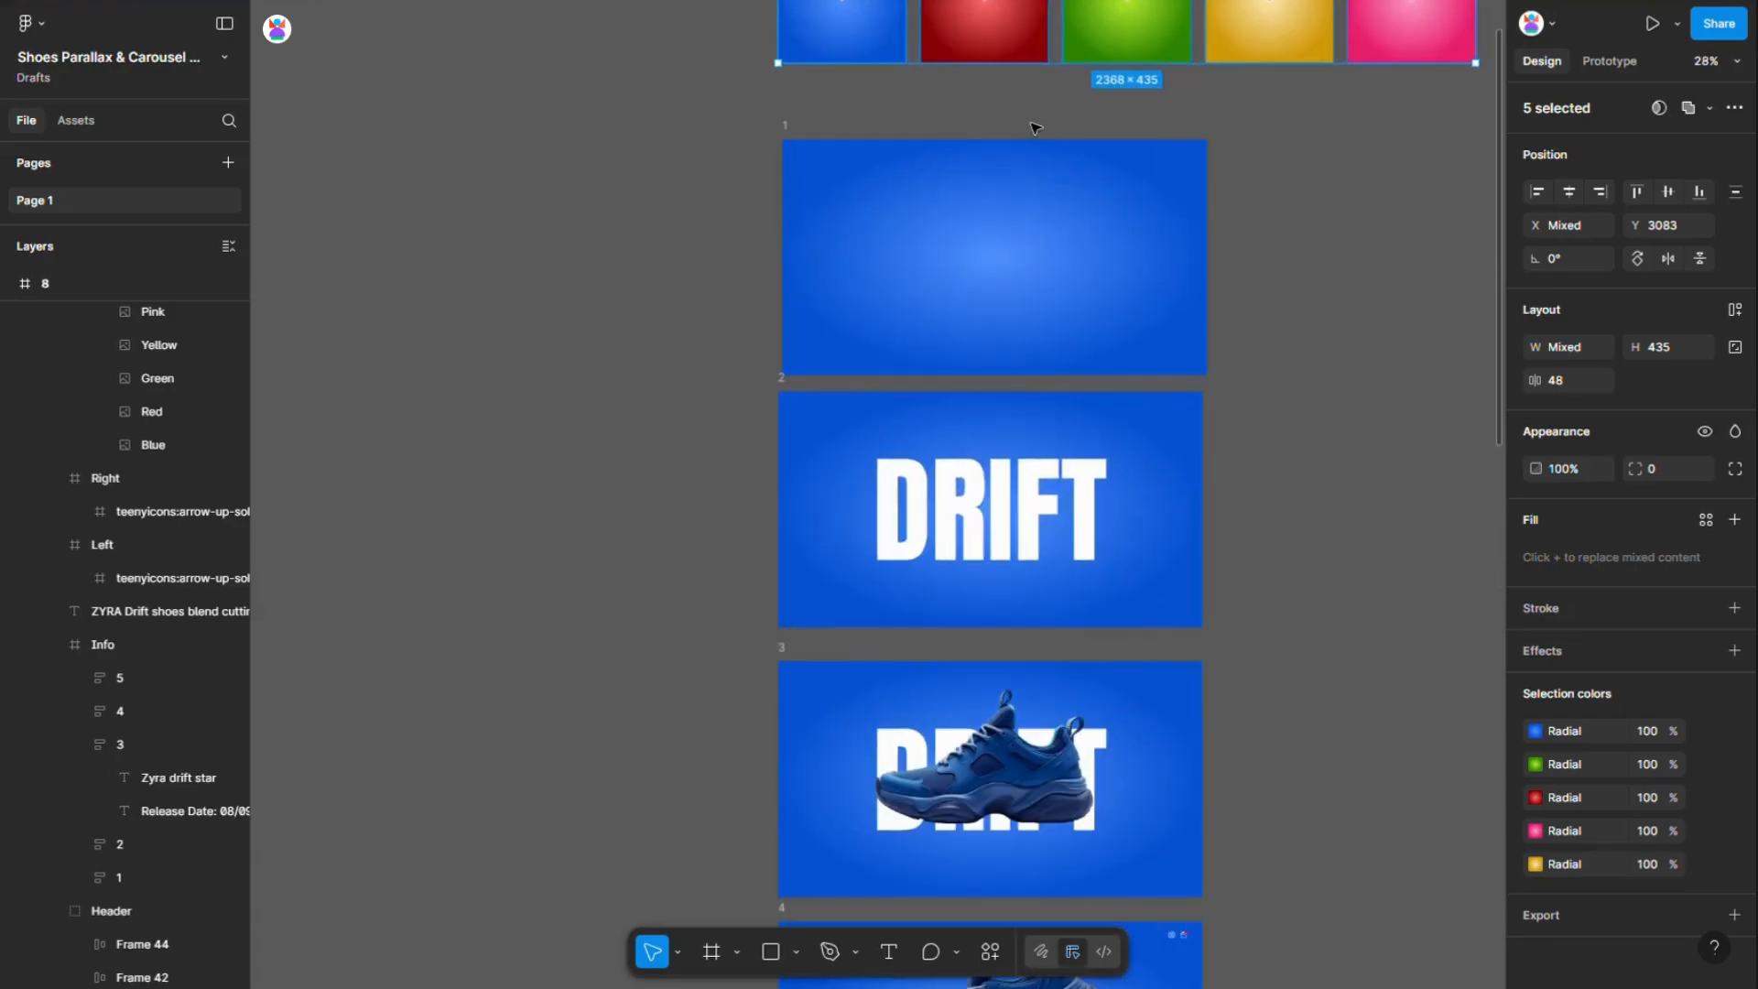
pyautogui.click(1056, 102)
# Create a prototype connection from frame 1 to frame 2
pyautogui.scroll(2, 899, 302)
pyautogui.hscroll(2, 899, 302)
pyautogui.keyDown('ctrl'); pyautogui.scroll(3, 705, 300); pyautogui.keyUp('ctrl')
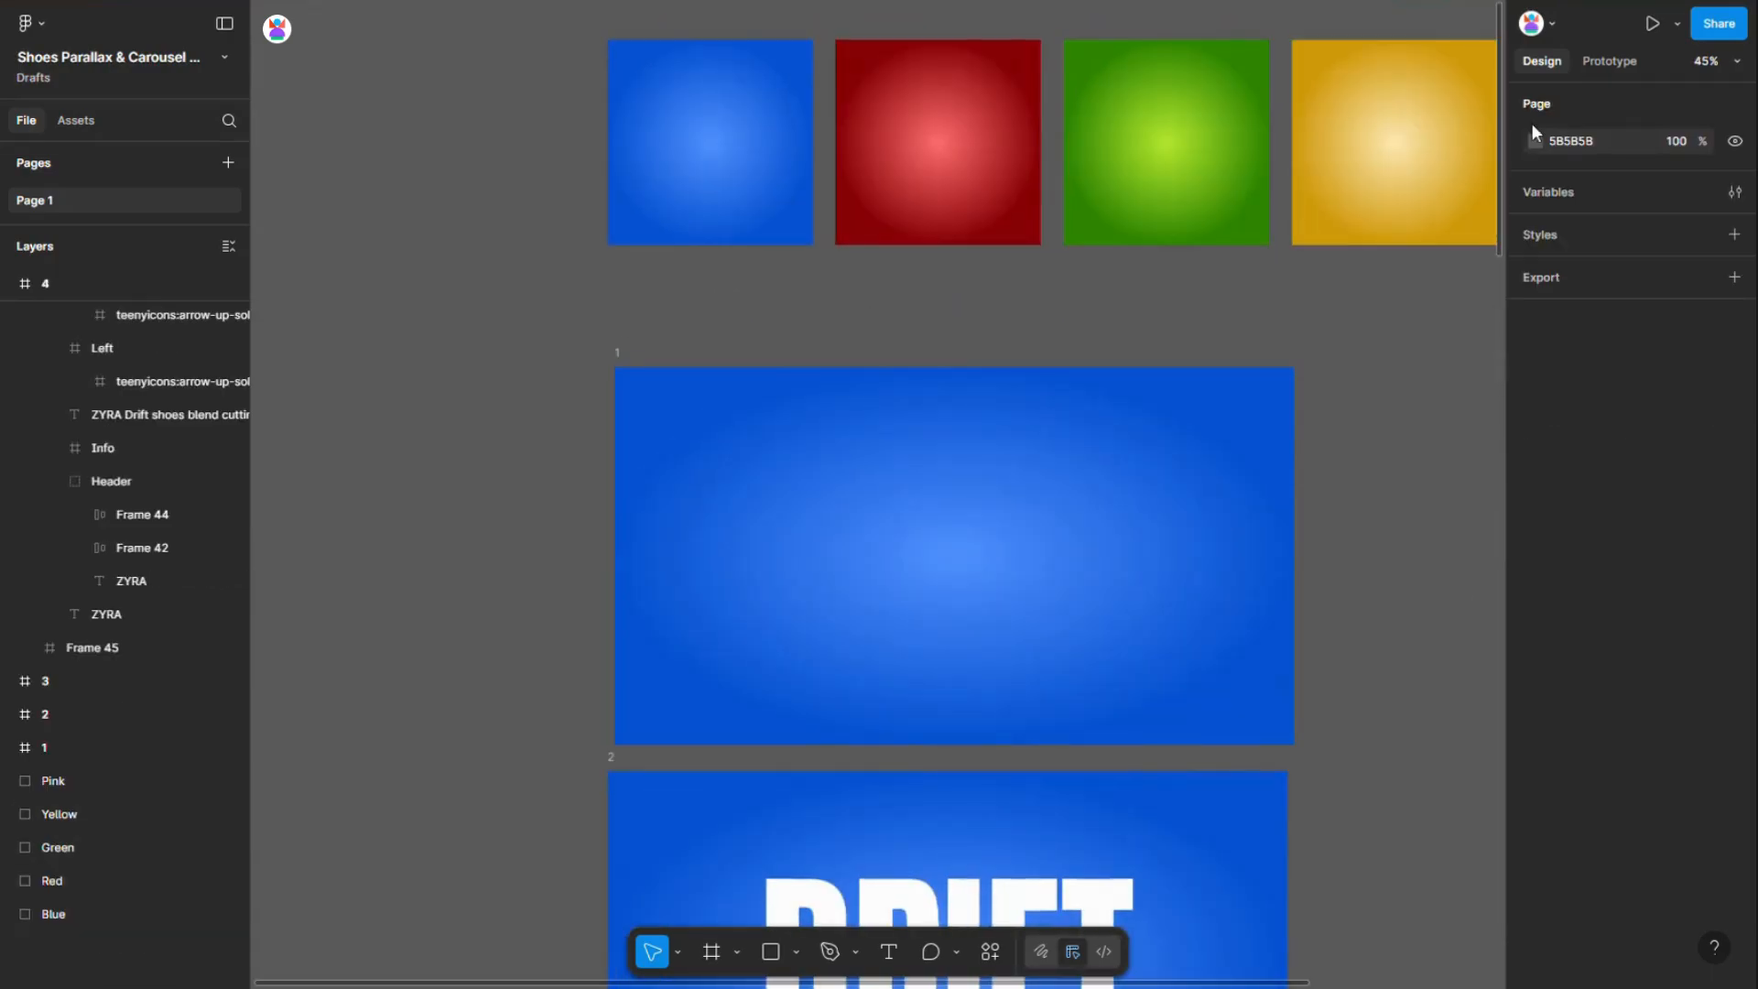
pyautogui.click(1612, 61)
pyautogui.click(632, 353)
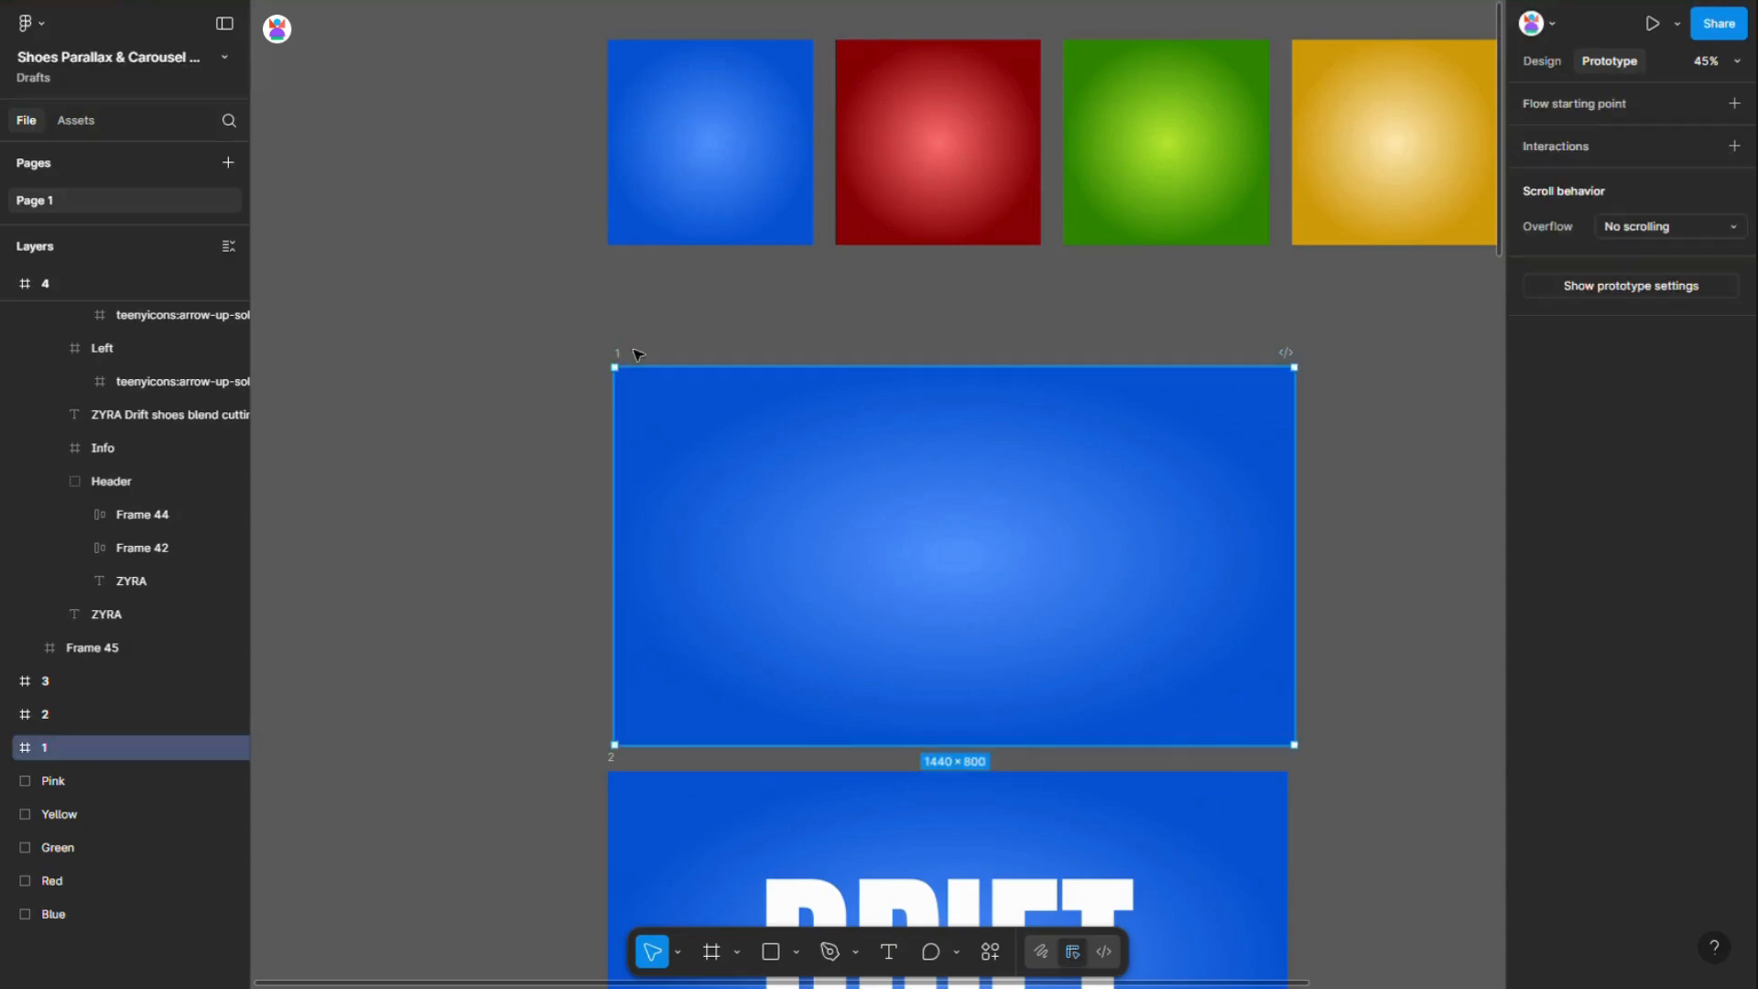
pyautogui.scroll(-3, 1016, 577)
pyautogui.moveTo(955, 539); pyautogui.dragTo(965, 586)
# Set the frame 1 interaction to trigger after a delay of 1 ms
pyautogui.click(1015, 665)
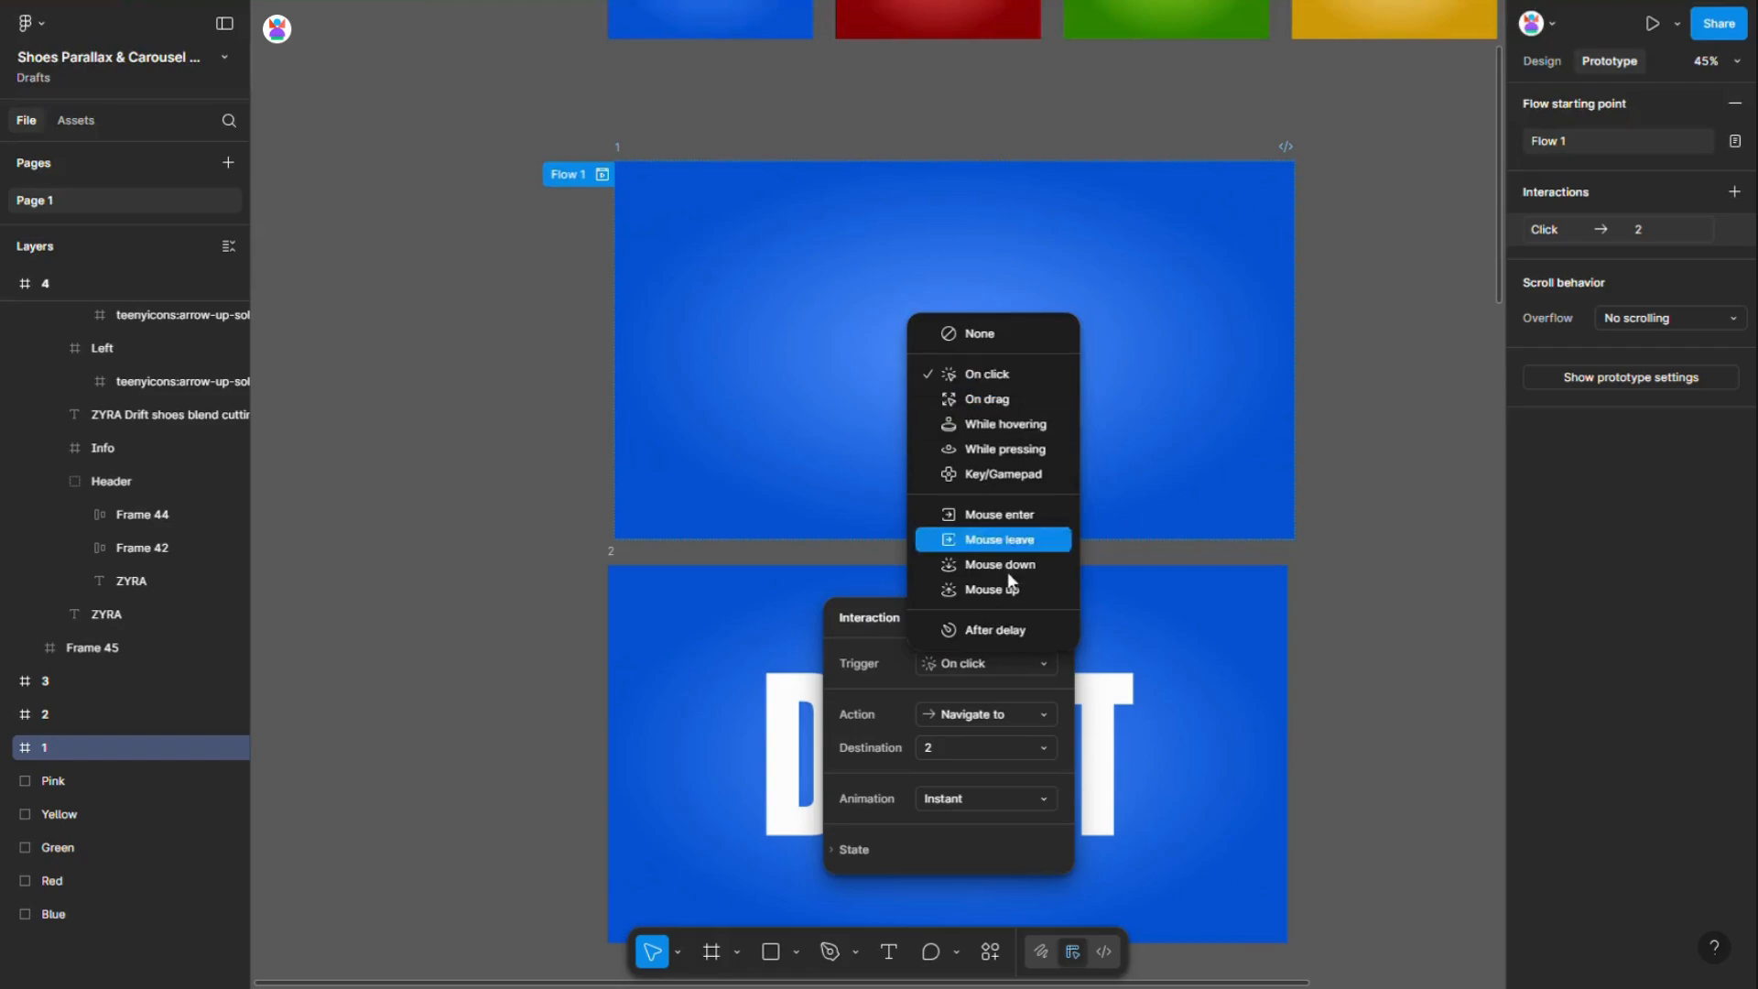
pyautogui.click(1007, 630)
pyautogui.write('1')
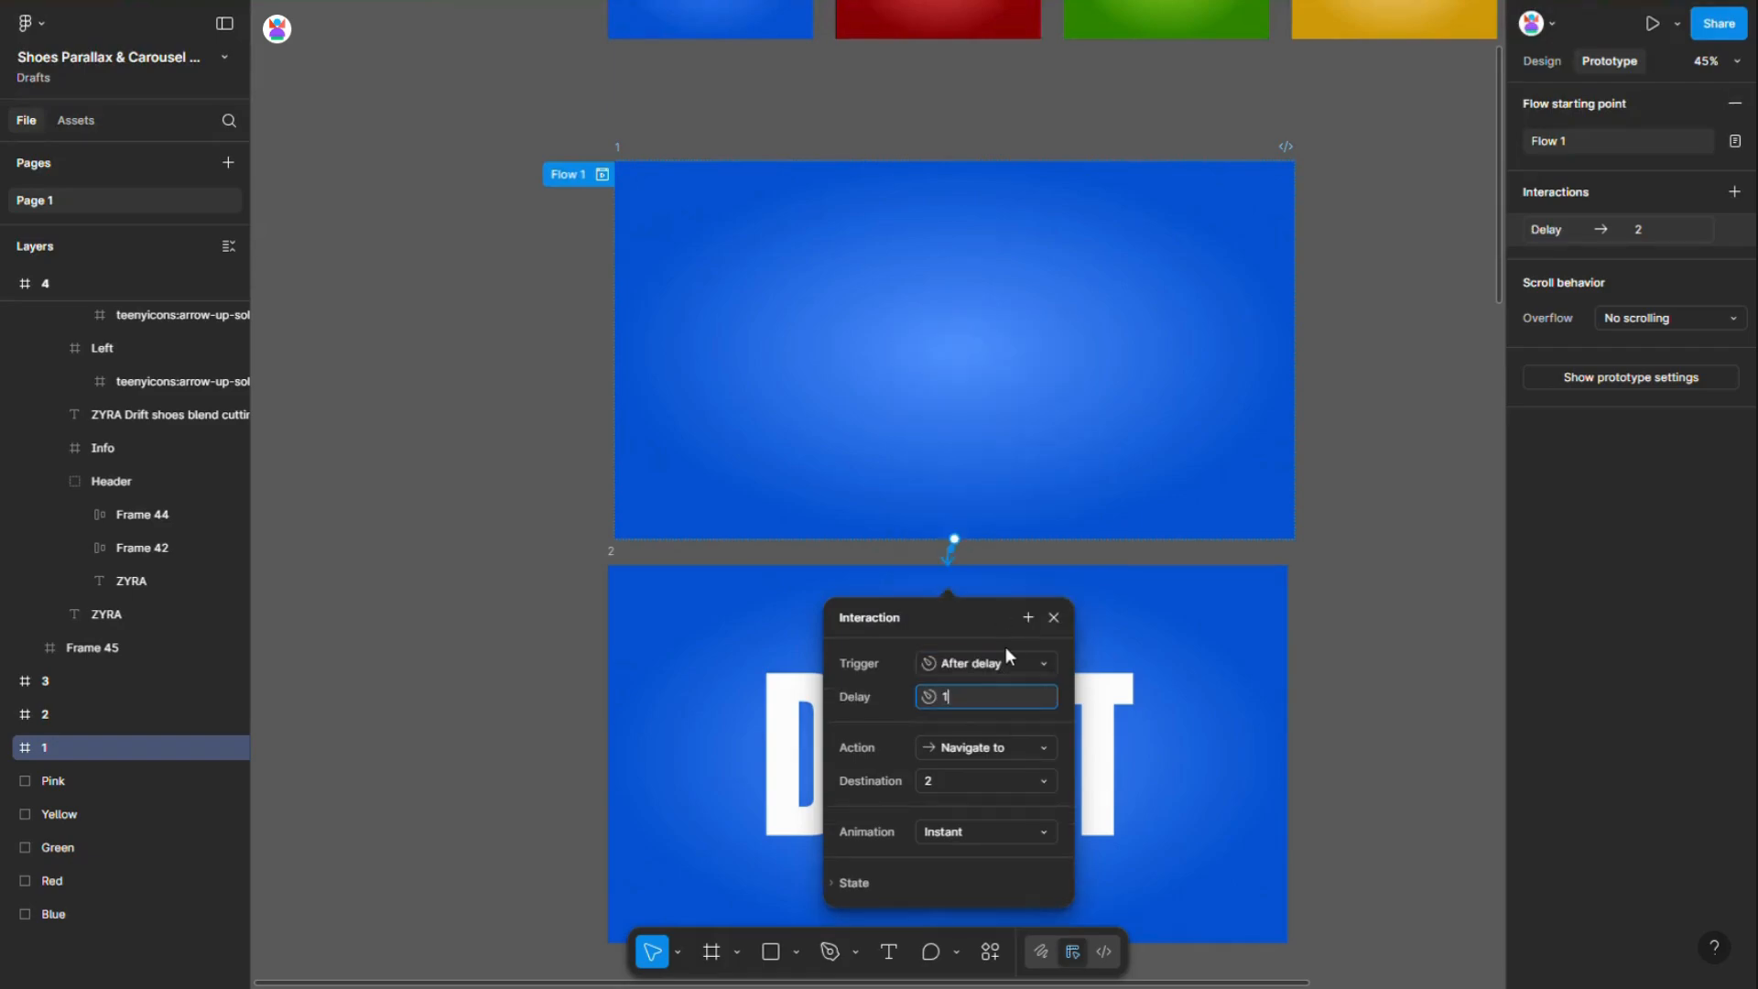
pyautogui.press('Return')
# Animate the transition from frame 1 to frame 2 with Smart animate, a Gentle curve and a duration of 800 ms
pyautogui.scroll(-2, 1005, 869)
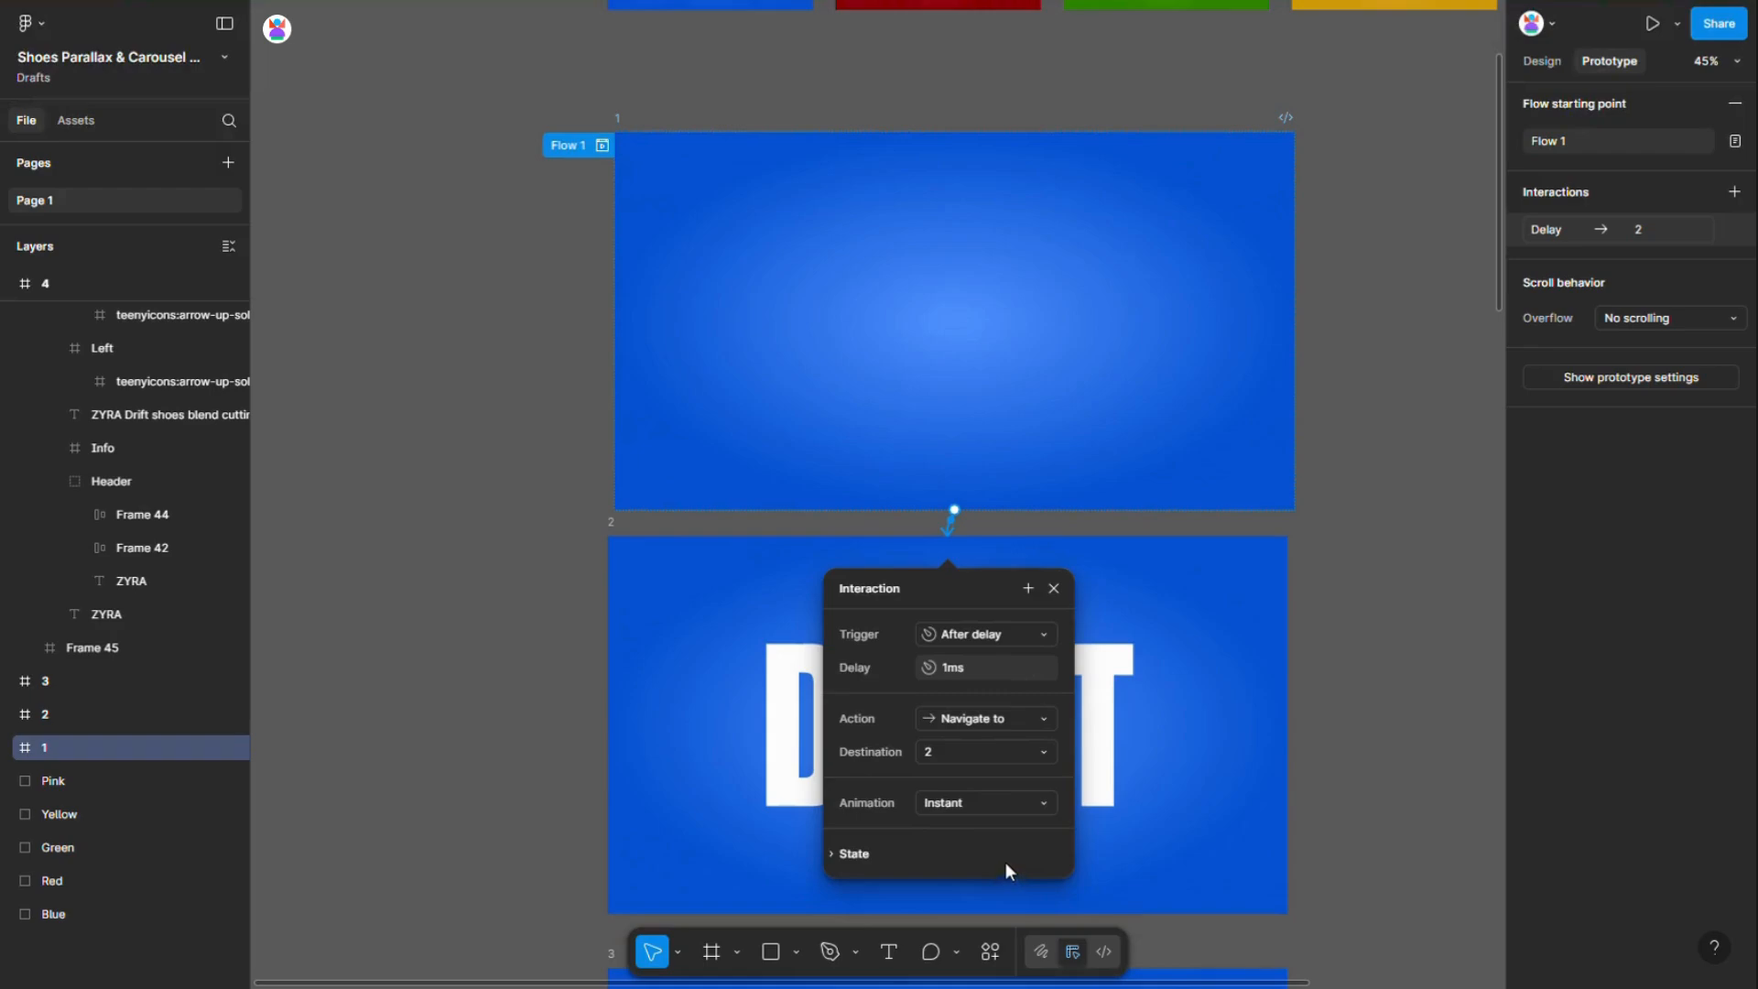
pyautogui.click(964, 778)
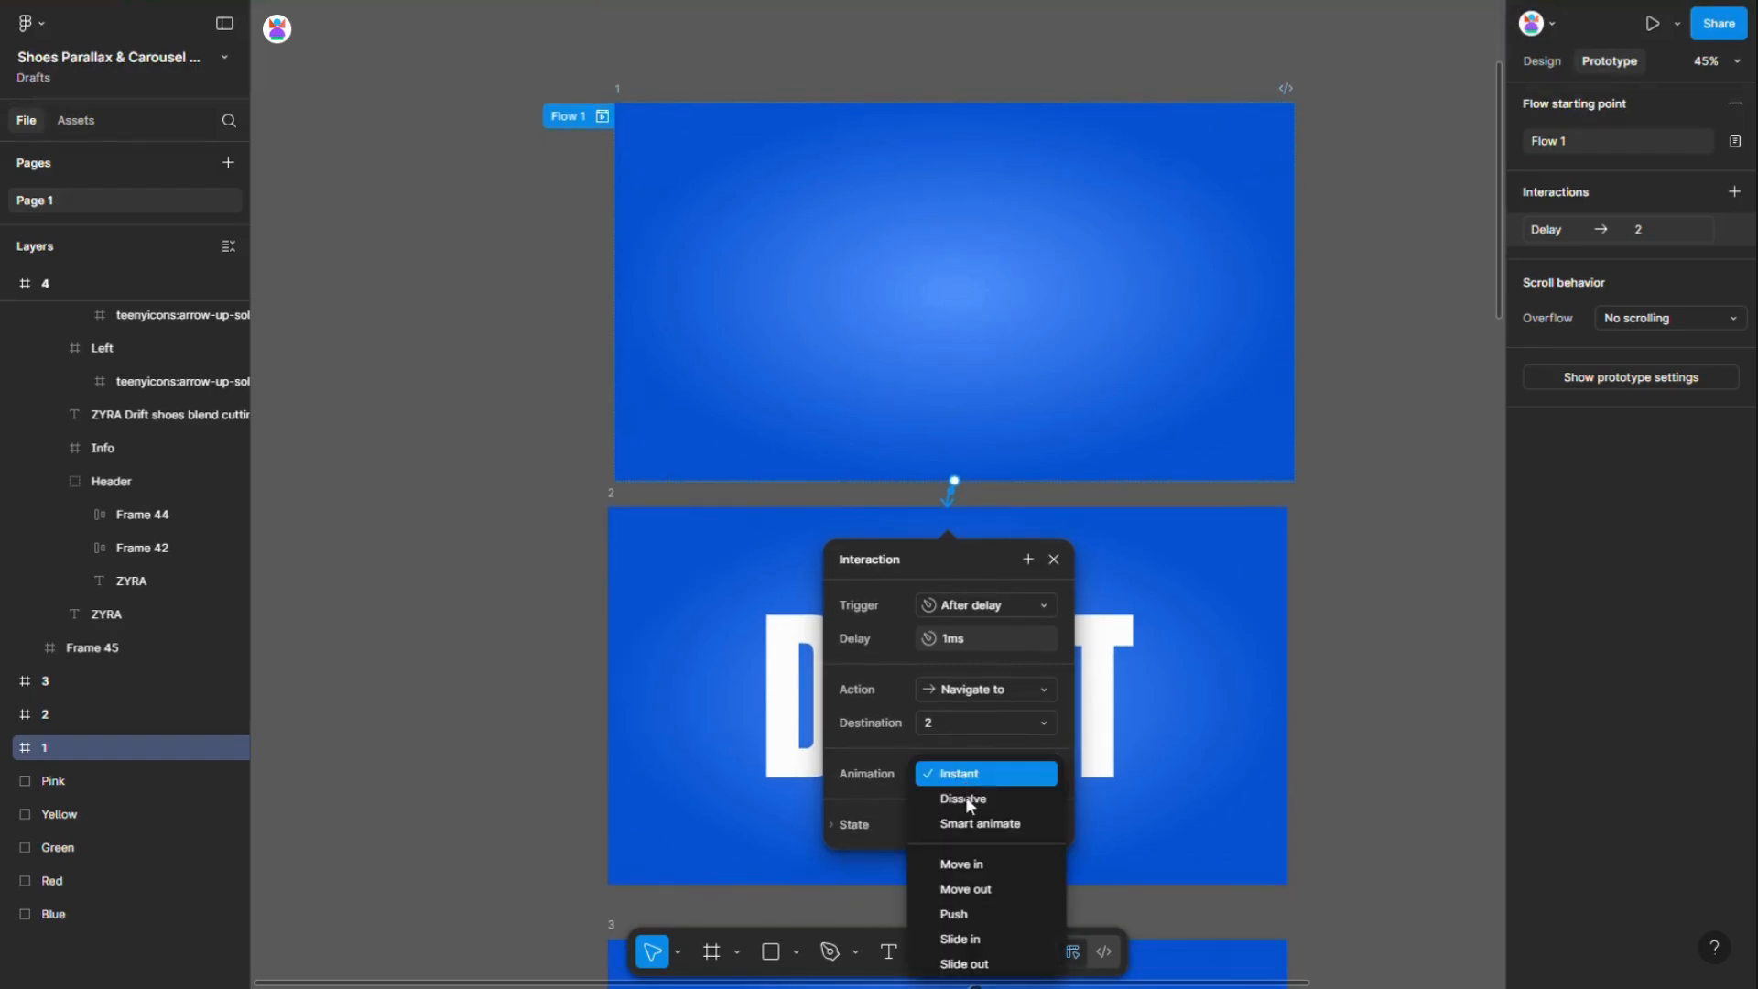
pyautogui.click(973, 824)
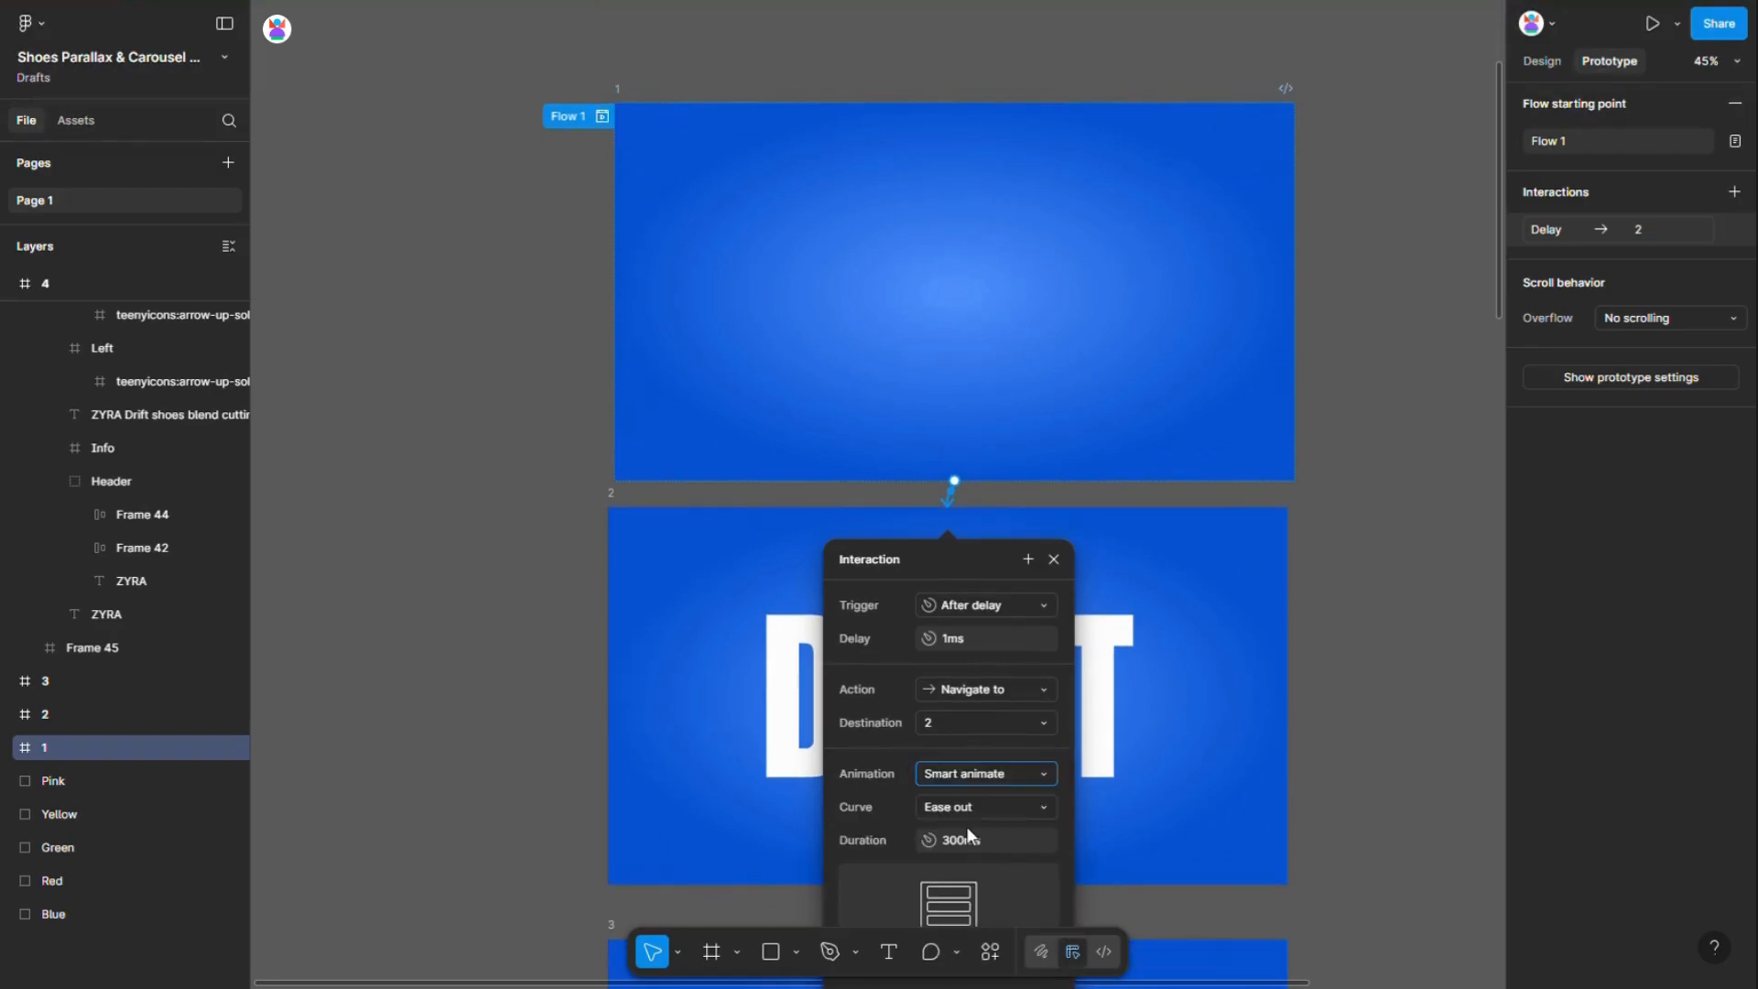
pyautogui.click(969, 809)
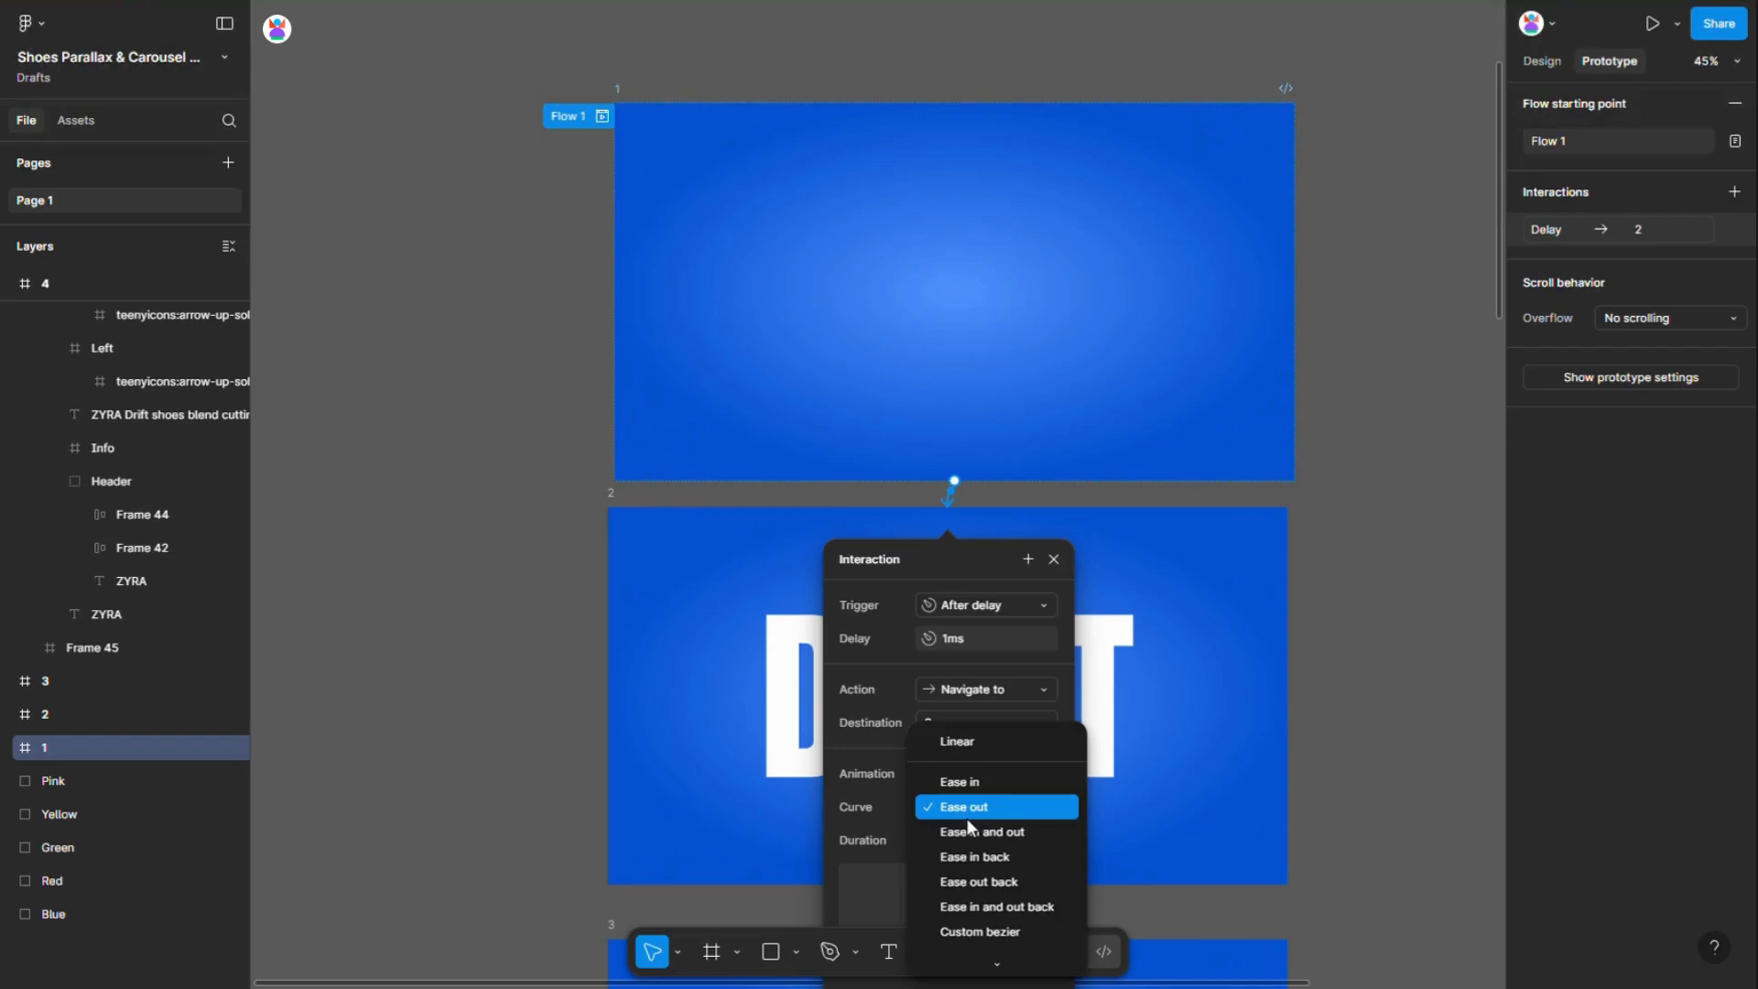
pyautogui.click(964, 854)
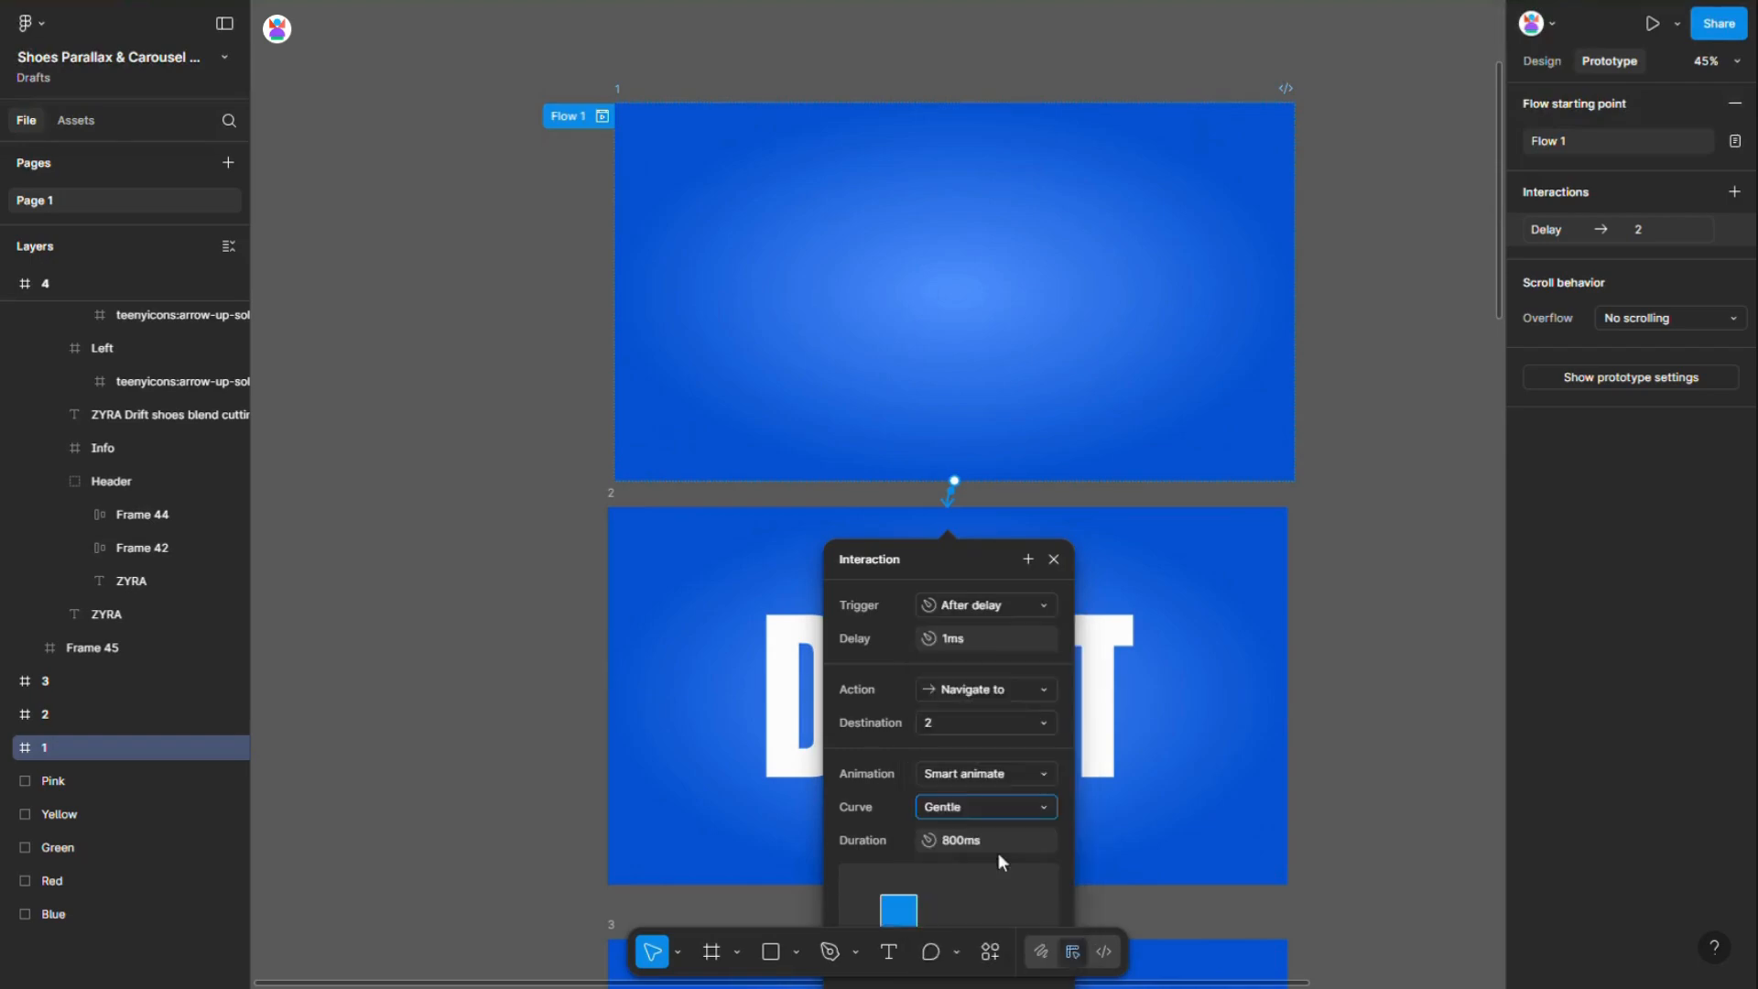
pyautogui.scroll(-4, 971, 824)
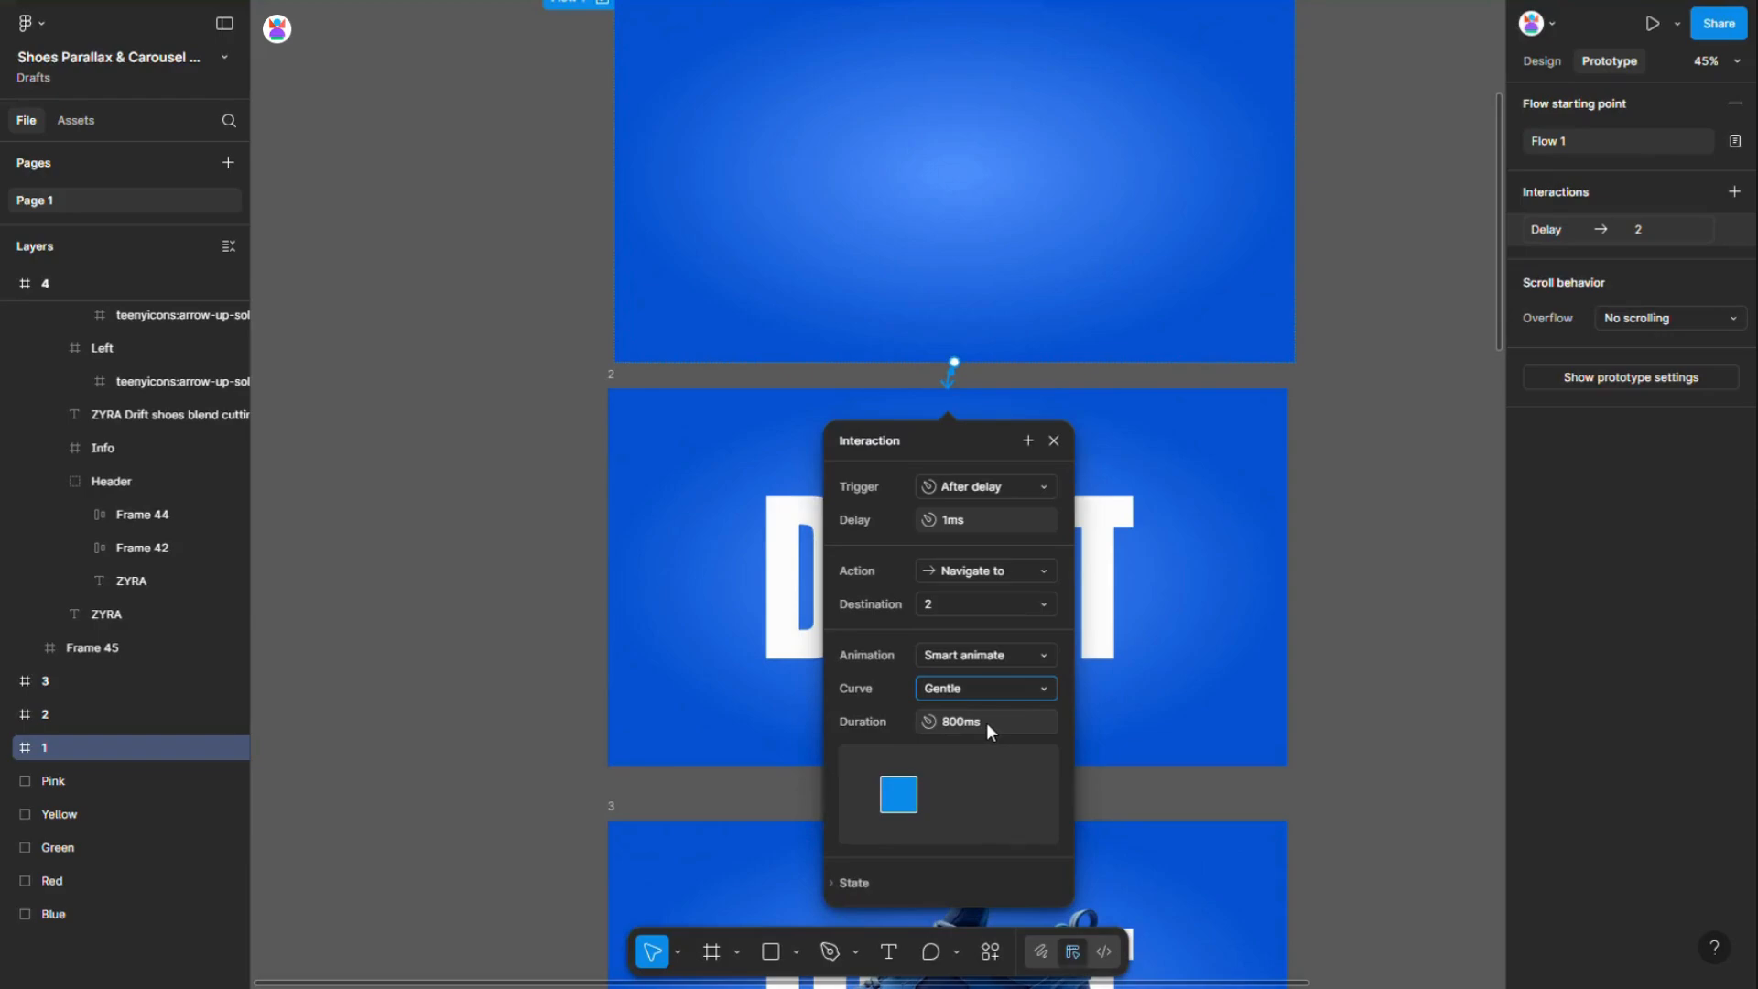
pyautogui.click(986, 723)
pyautogui.click(1363, 700)
# Connect frame 2 to frame 3 in the prototype, triggered after a delay of 1 ms
pyautogui.scroll(-5, 958, 526)
pyautogui.click(611, 167)
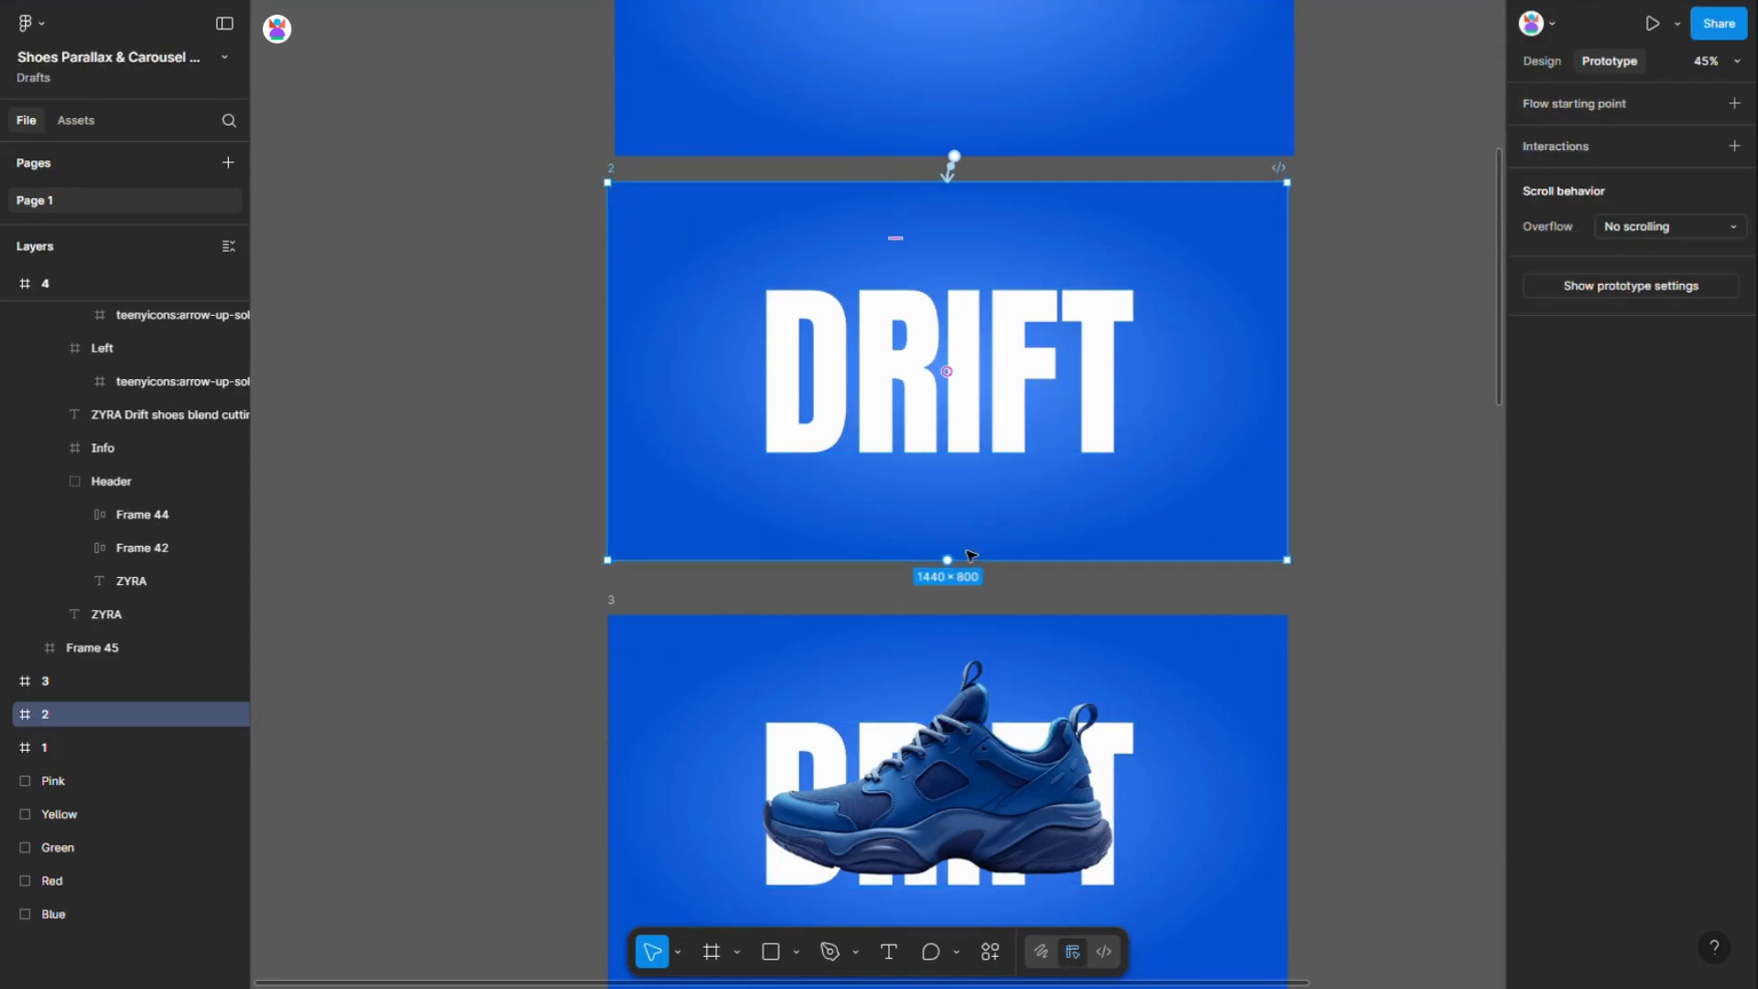
pyautogui.moveTo(956, 567); pyautogui.dragTo(961, 652)
pyautogui.click(975, 711)
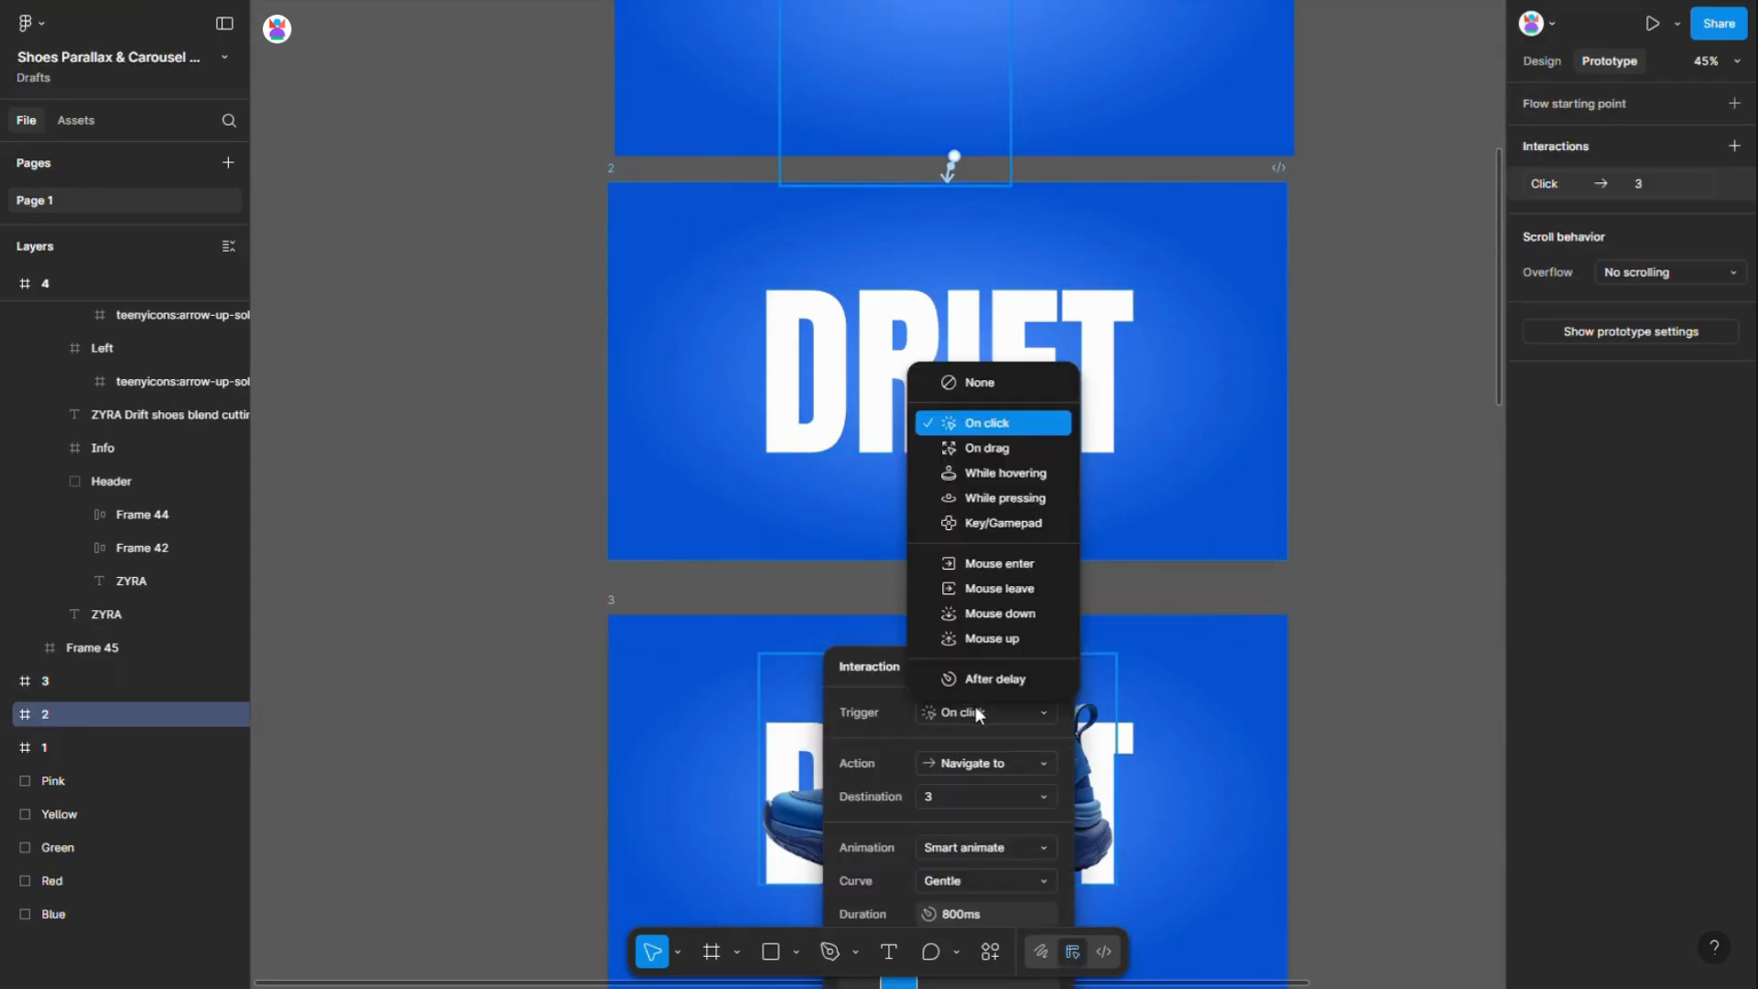
pyautogui.click(989, 680)
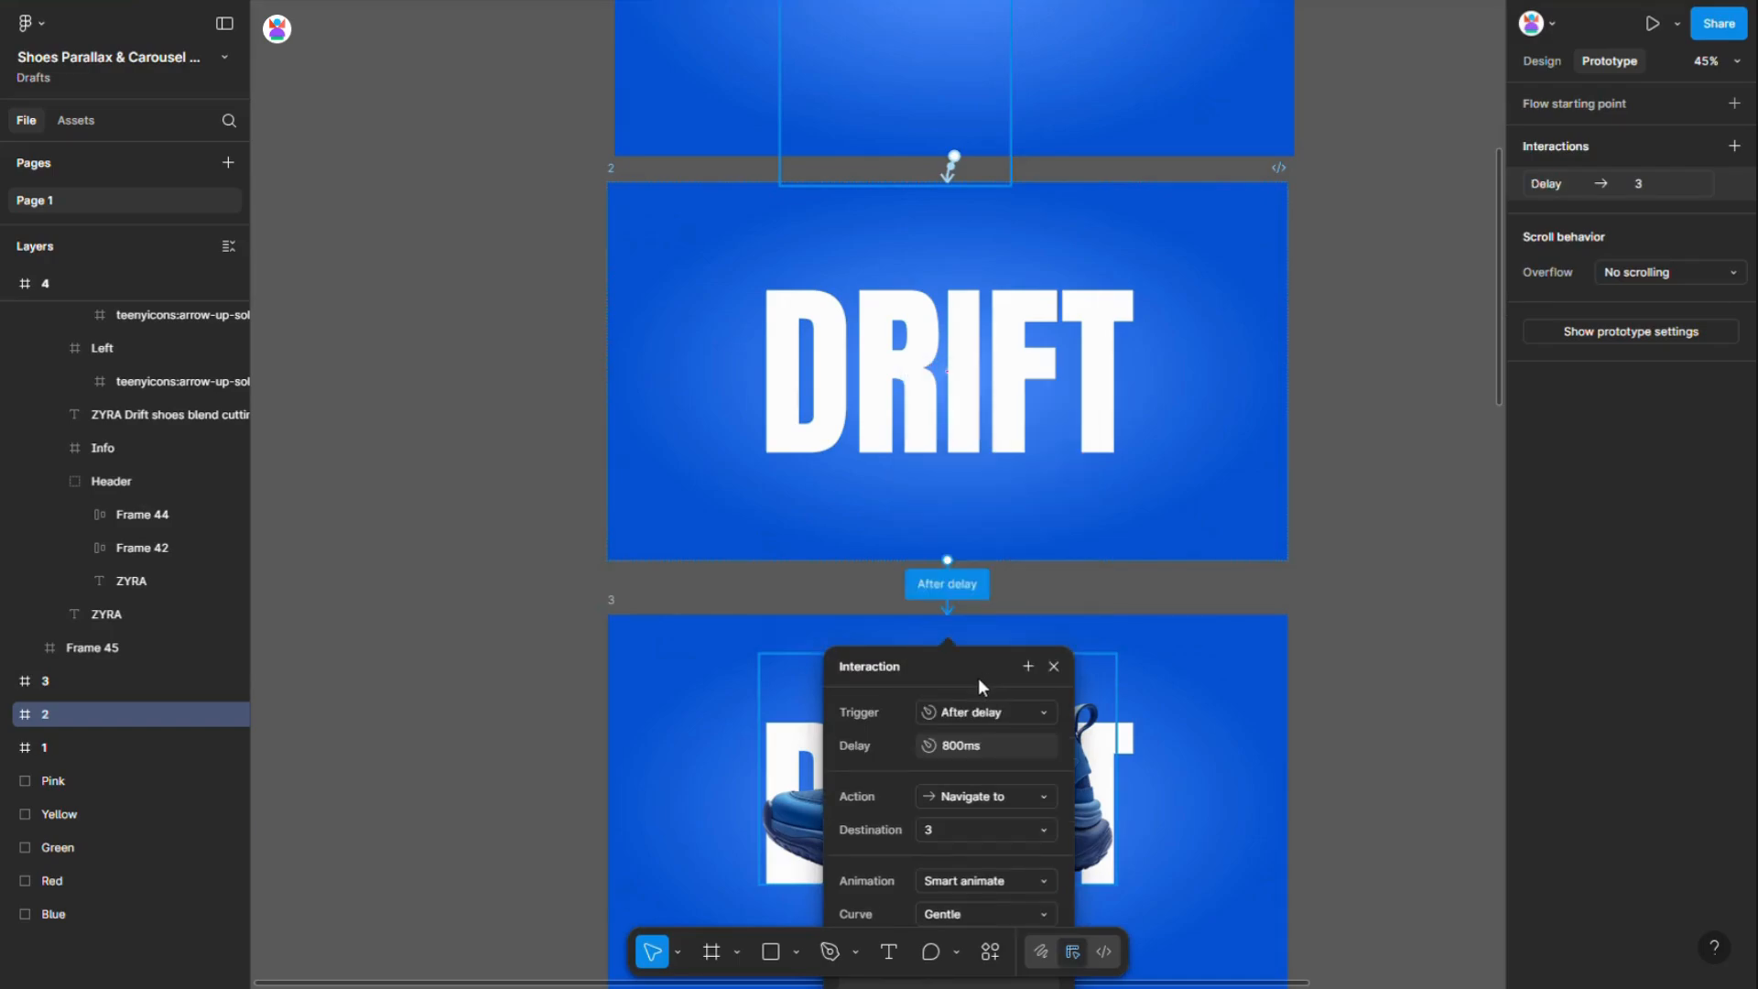
pyautogui.click(970, 742)
pyautogui.write('1')
pyautogui.press('Return')
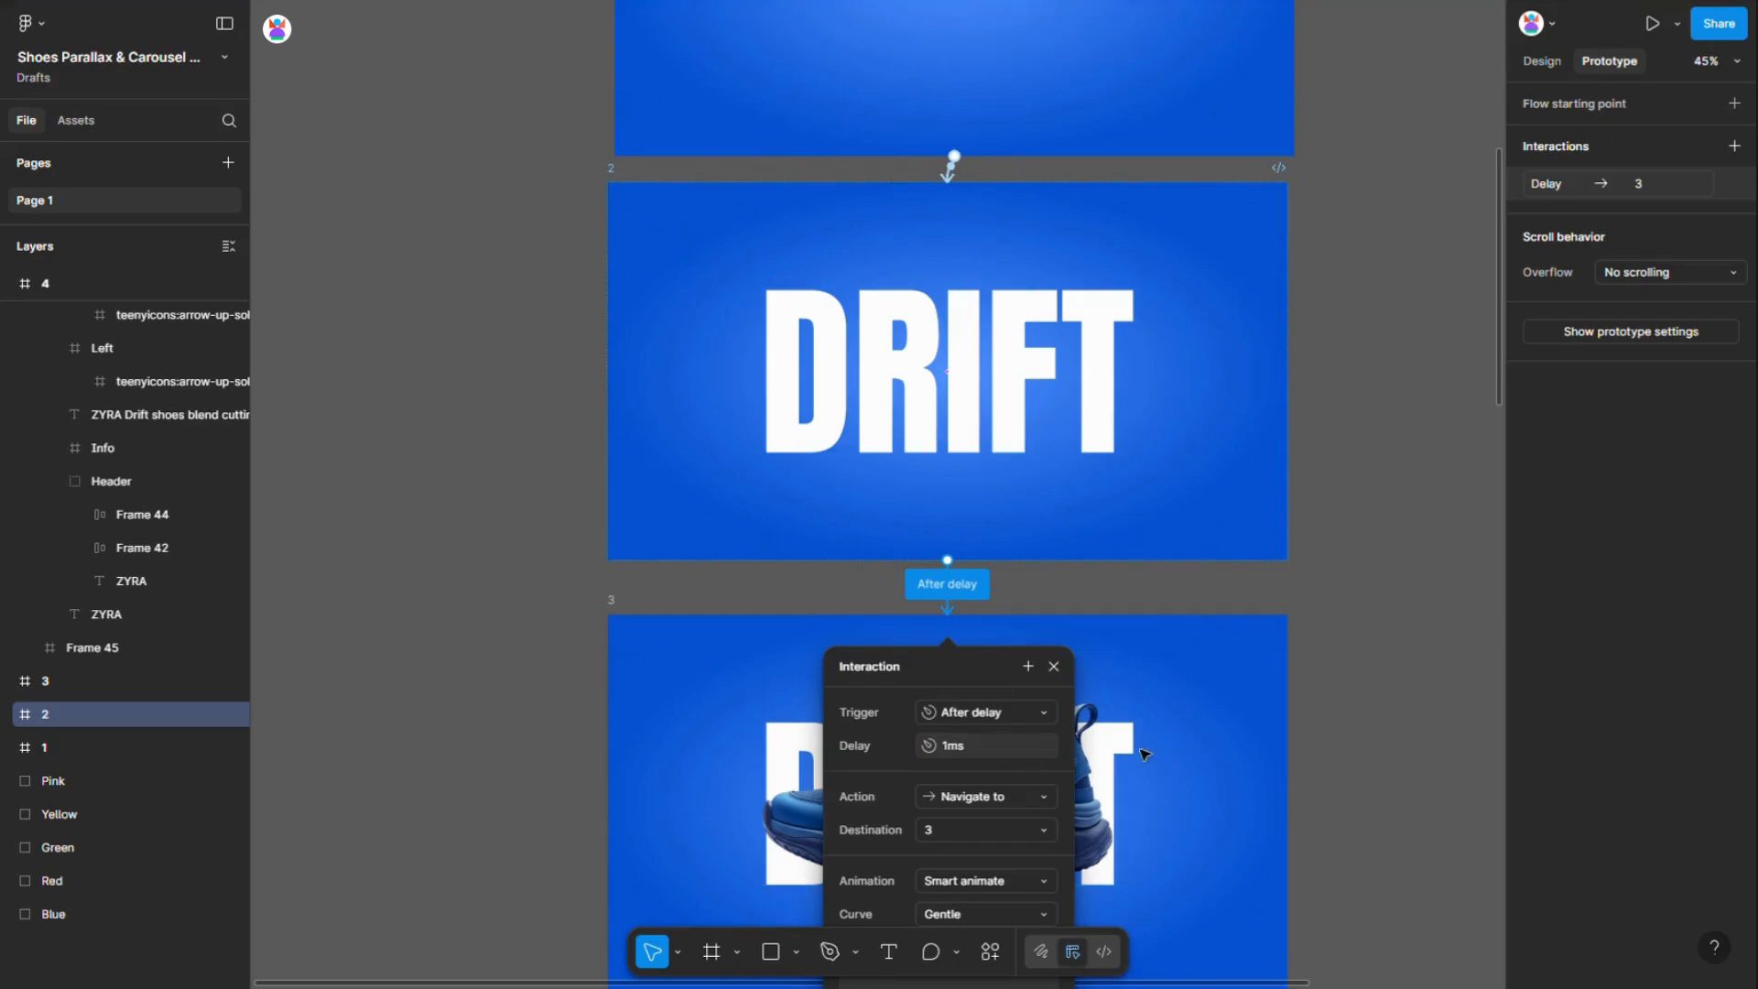
# Set the transition from frame 2 to frame 3 to a Linear curve with a duration of 600 ms
pyautogui.scroll(-3, 1010, 760)
pyautogui.click(946, 749)
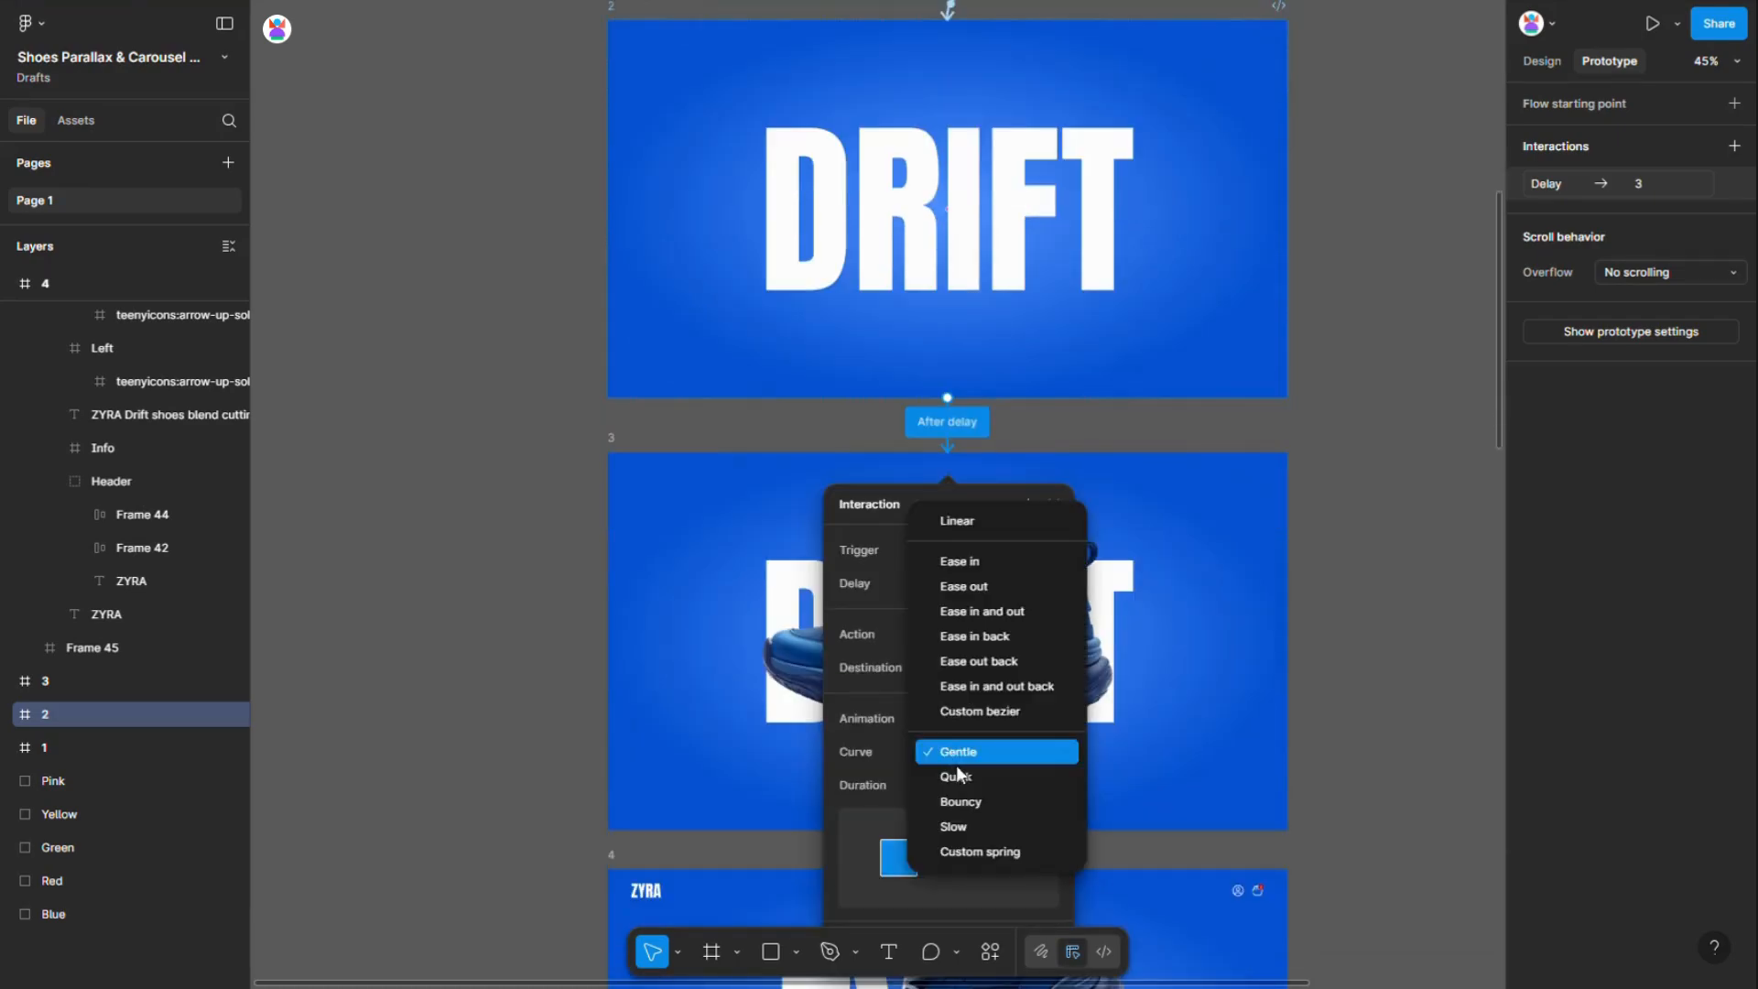
pyautogui.click(958, 521)
pyautogui.click(975, 780)
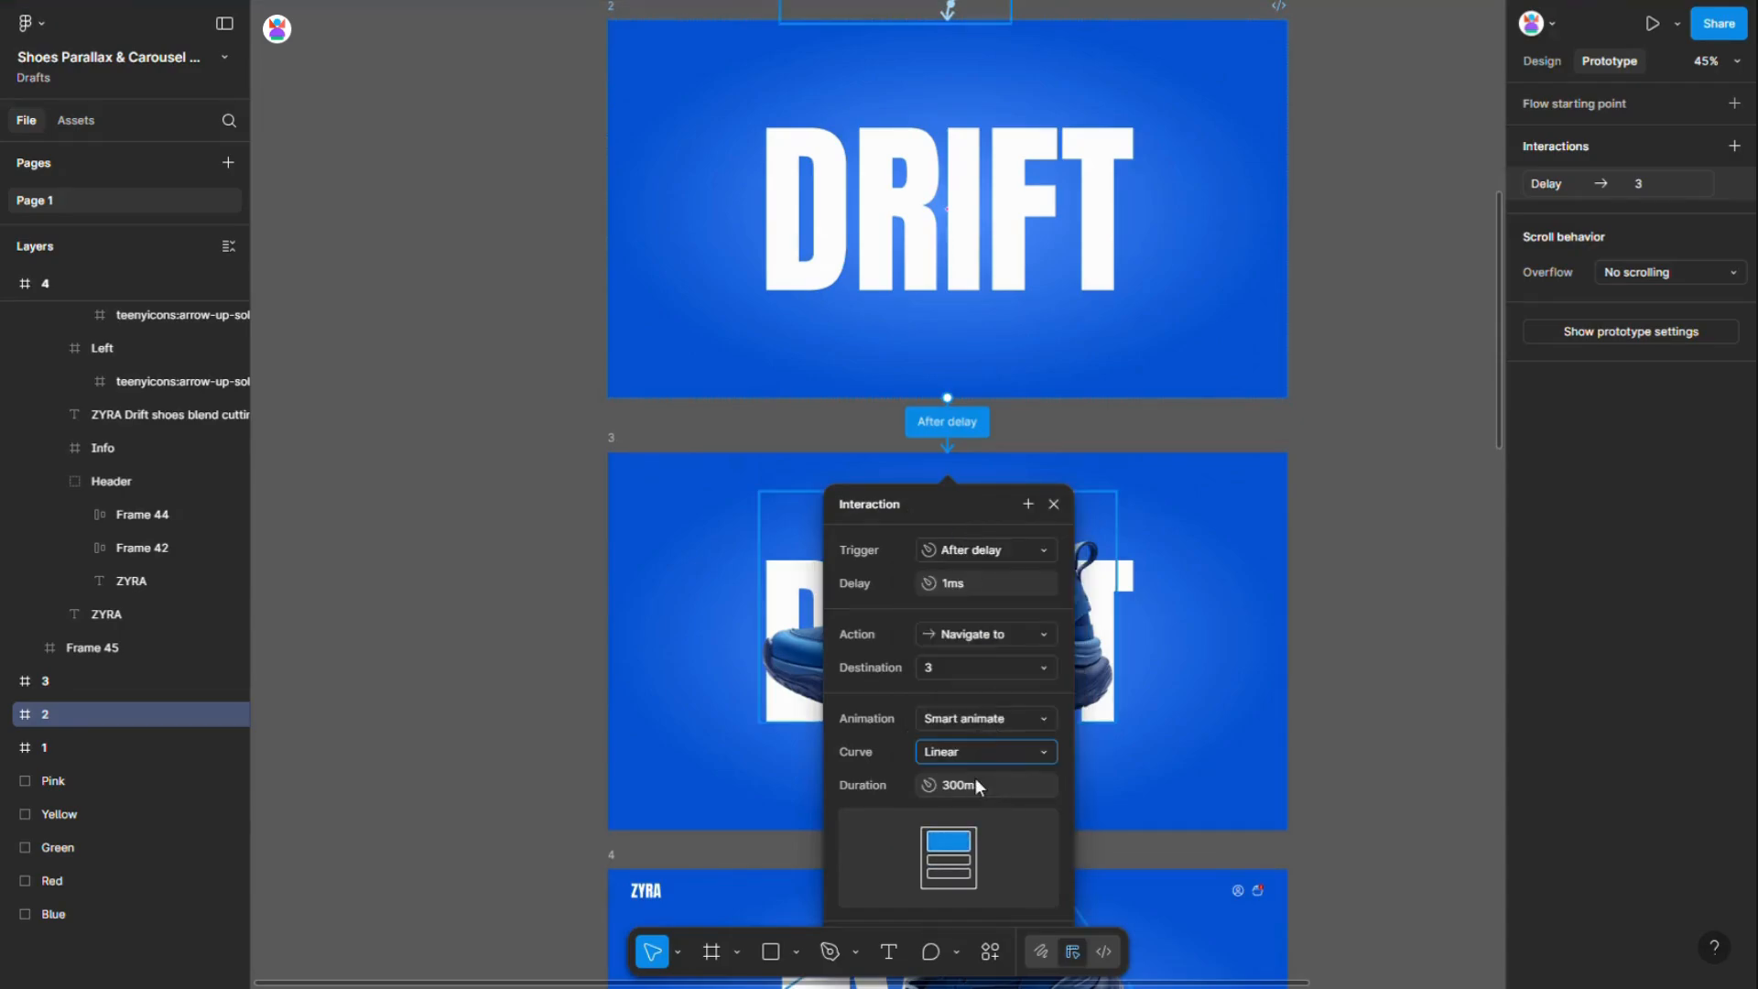
pyautogui.write('600')
pyautogui.press('Return')
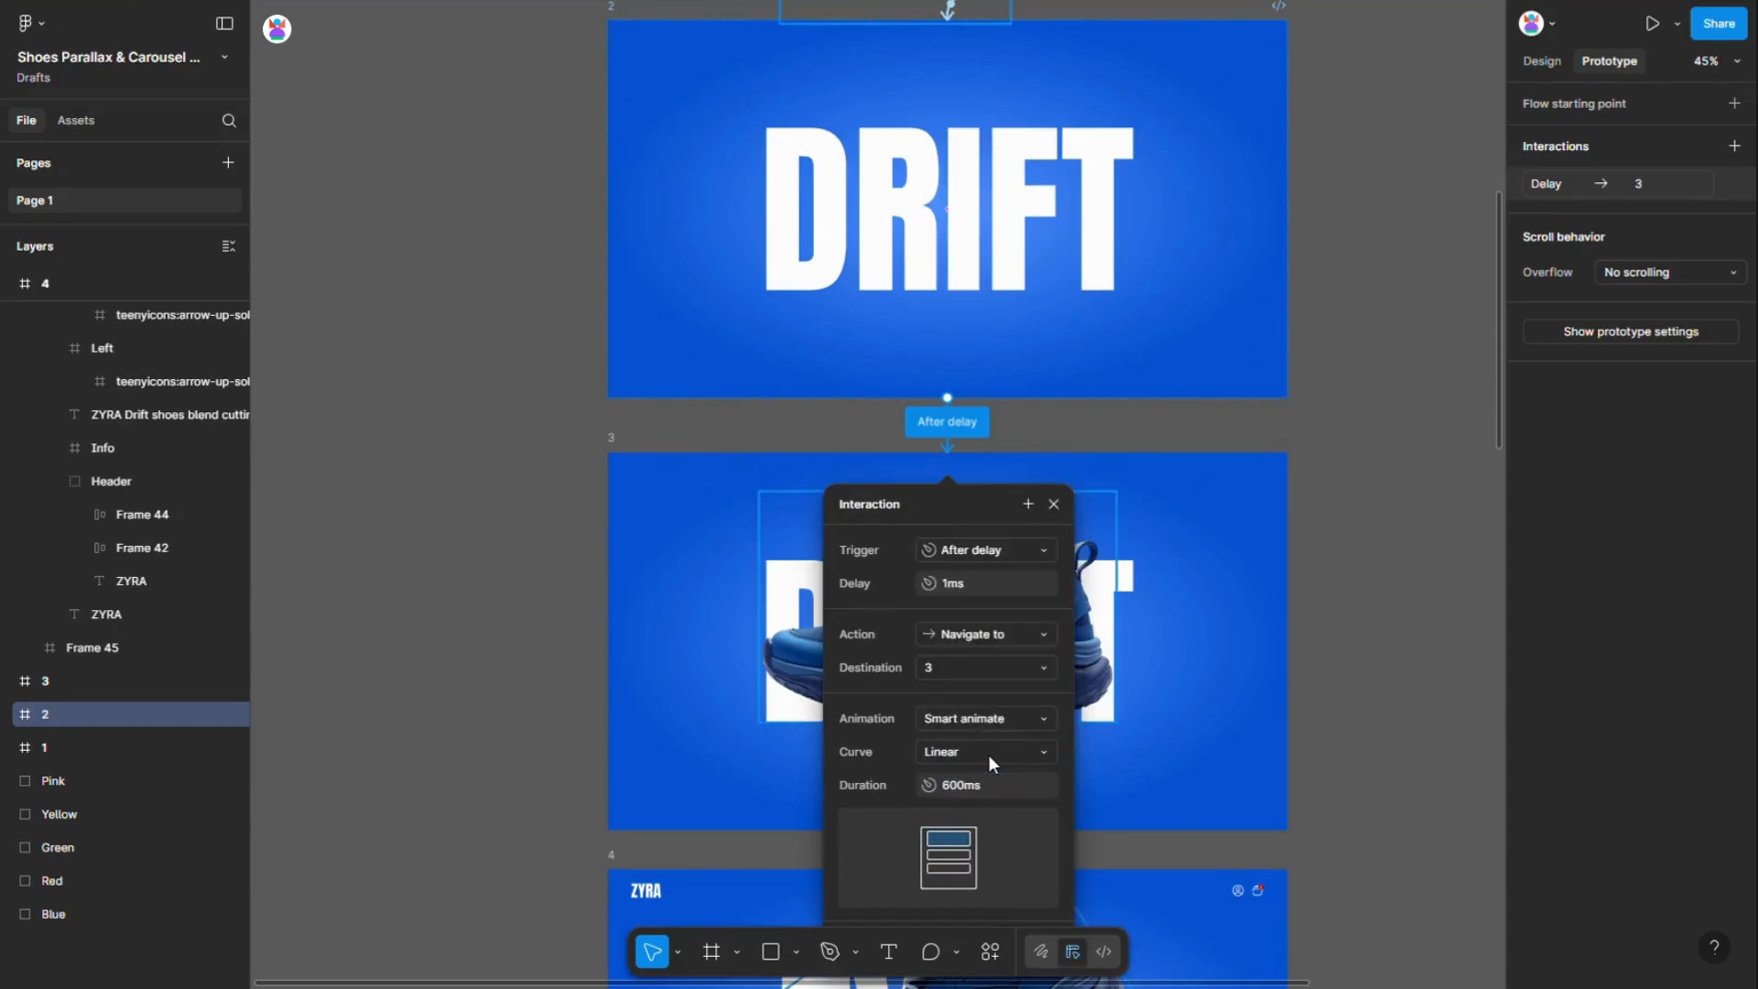
pyautogui.scroll(-5, 987, 733)
pyautogui.click(1347, 575)
pyautogui.scroll(-1, 1346, 575)
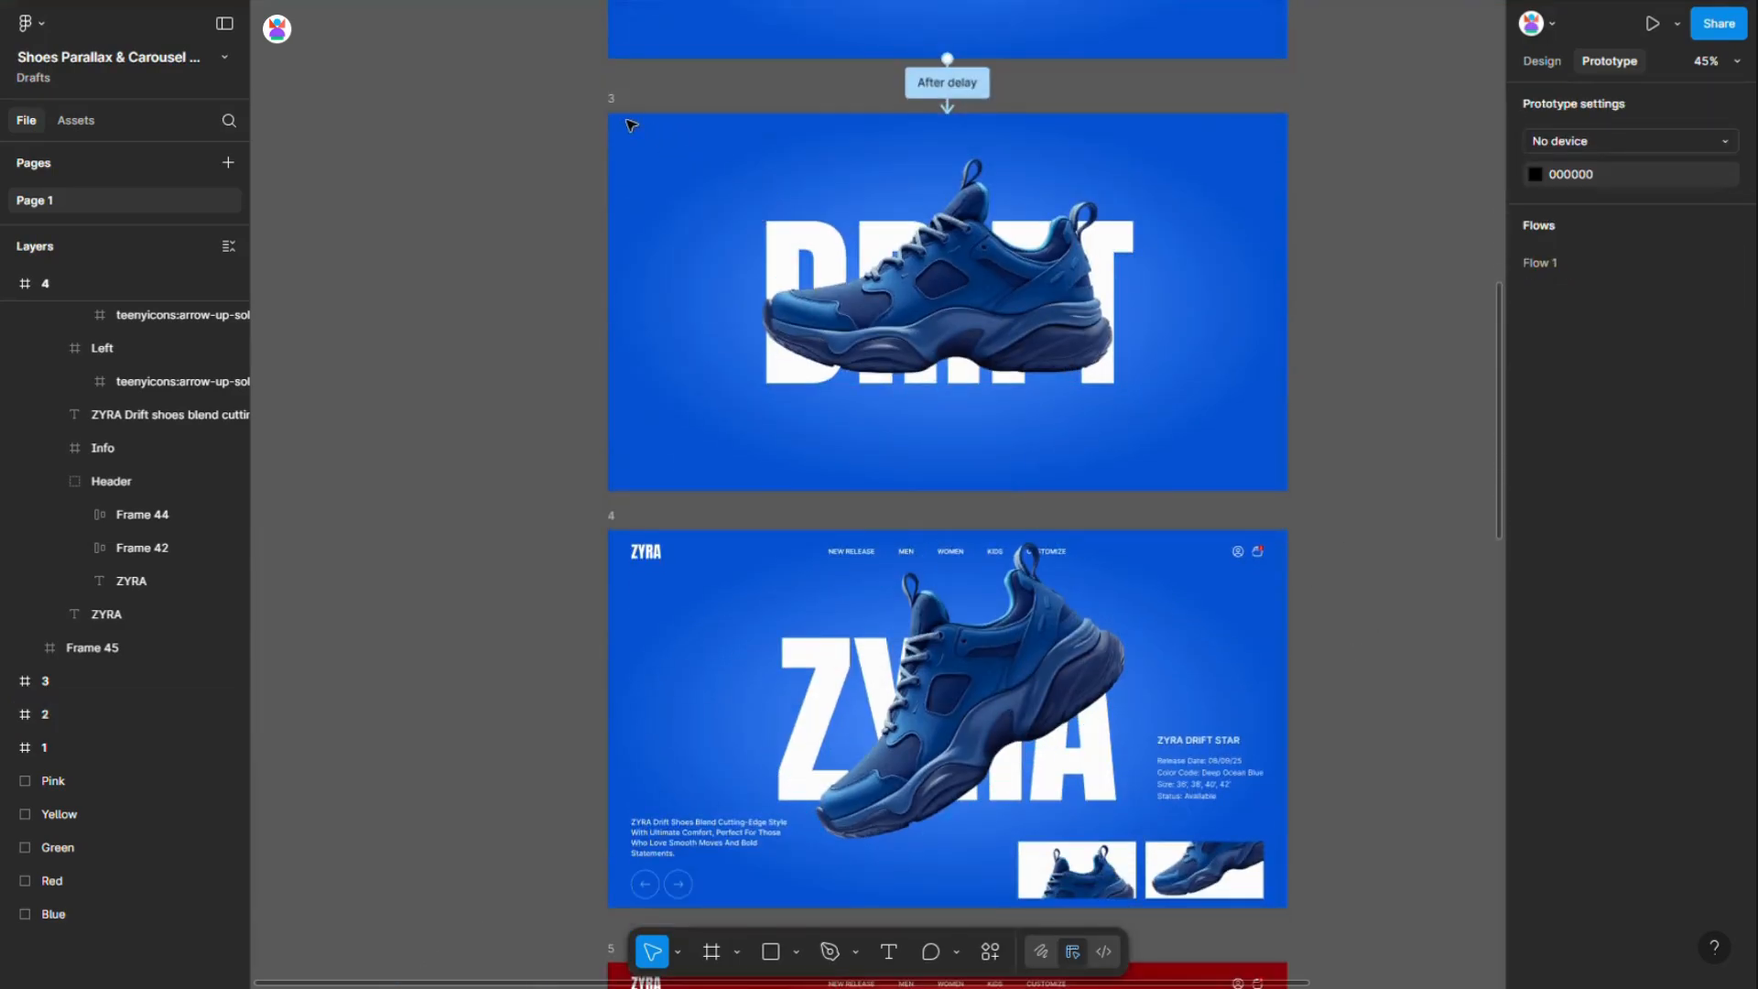
# Connect frame 3 to frame 4 in the prototype, triggered after a delay of 600 ms
pyautogui.click(638, 137)
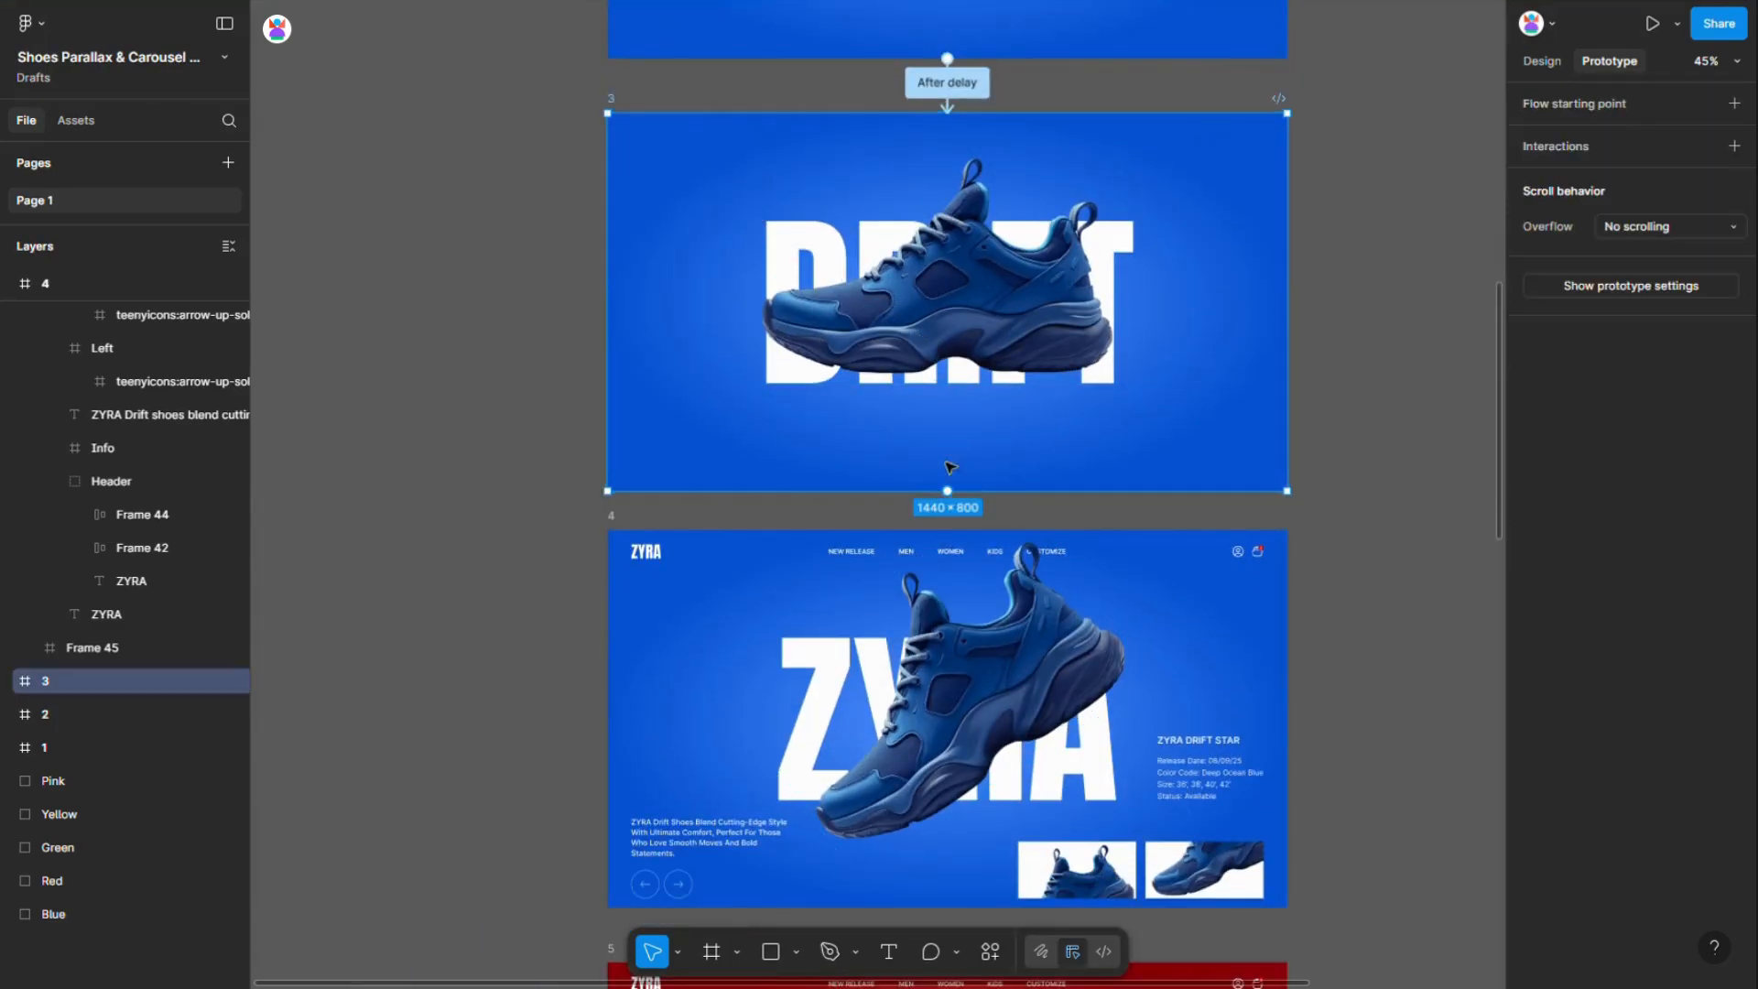
pyautogui.moveTo(947, 490); pyautogui.dragTo(945, 568)
pyautogui.scroll(-2, 950, 586)
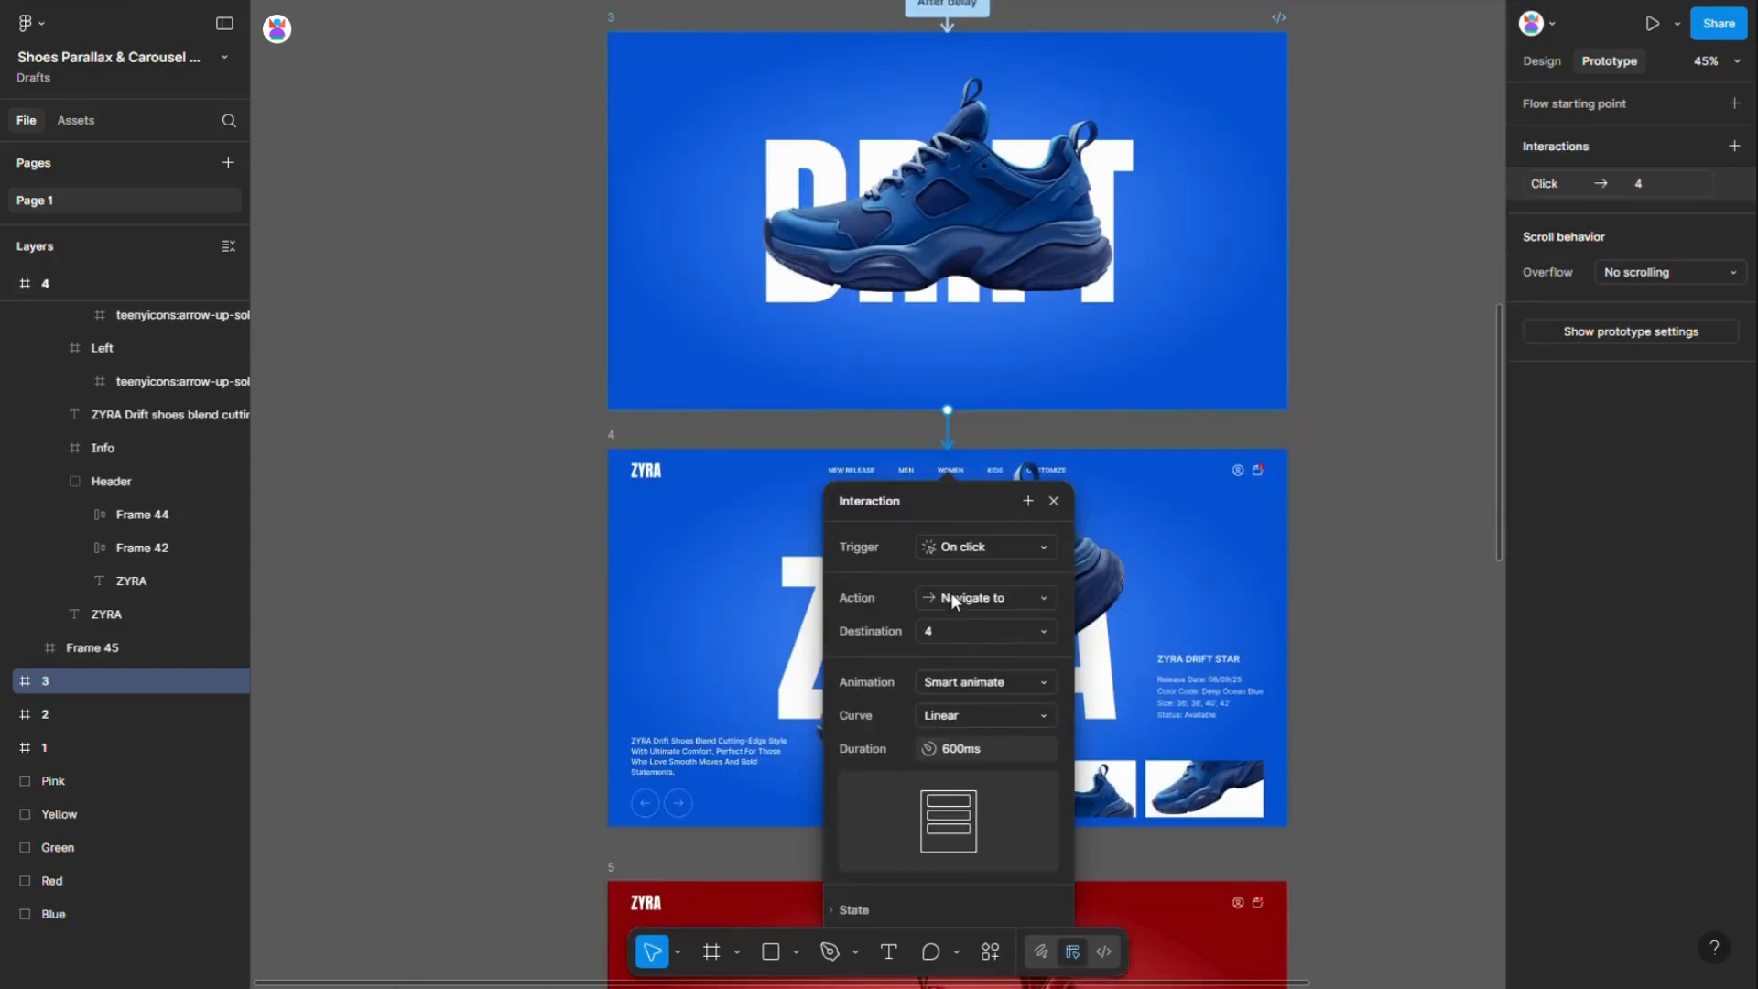
pyautogui.click(960, 546)
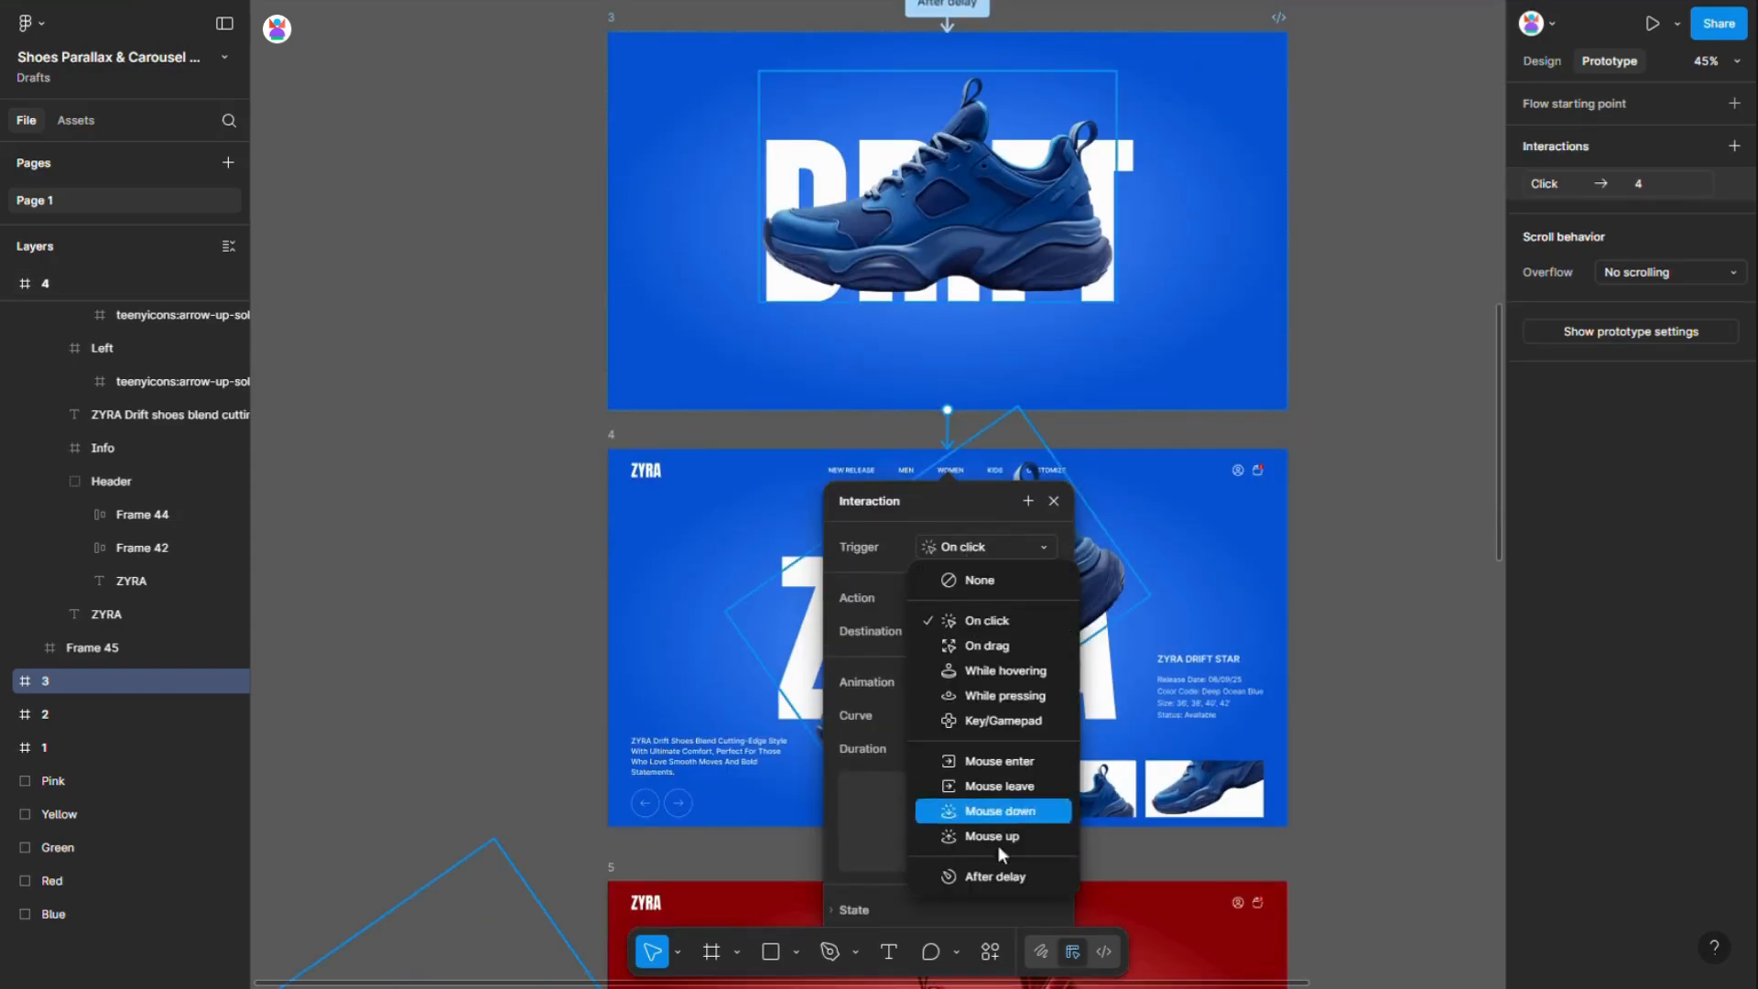
pyautogui.click(994, 878)
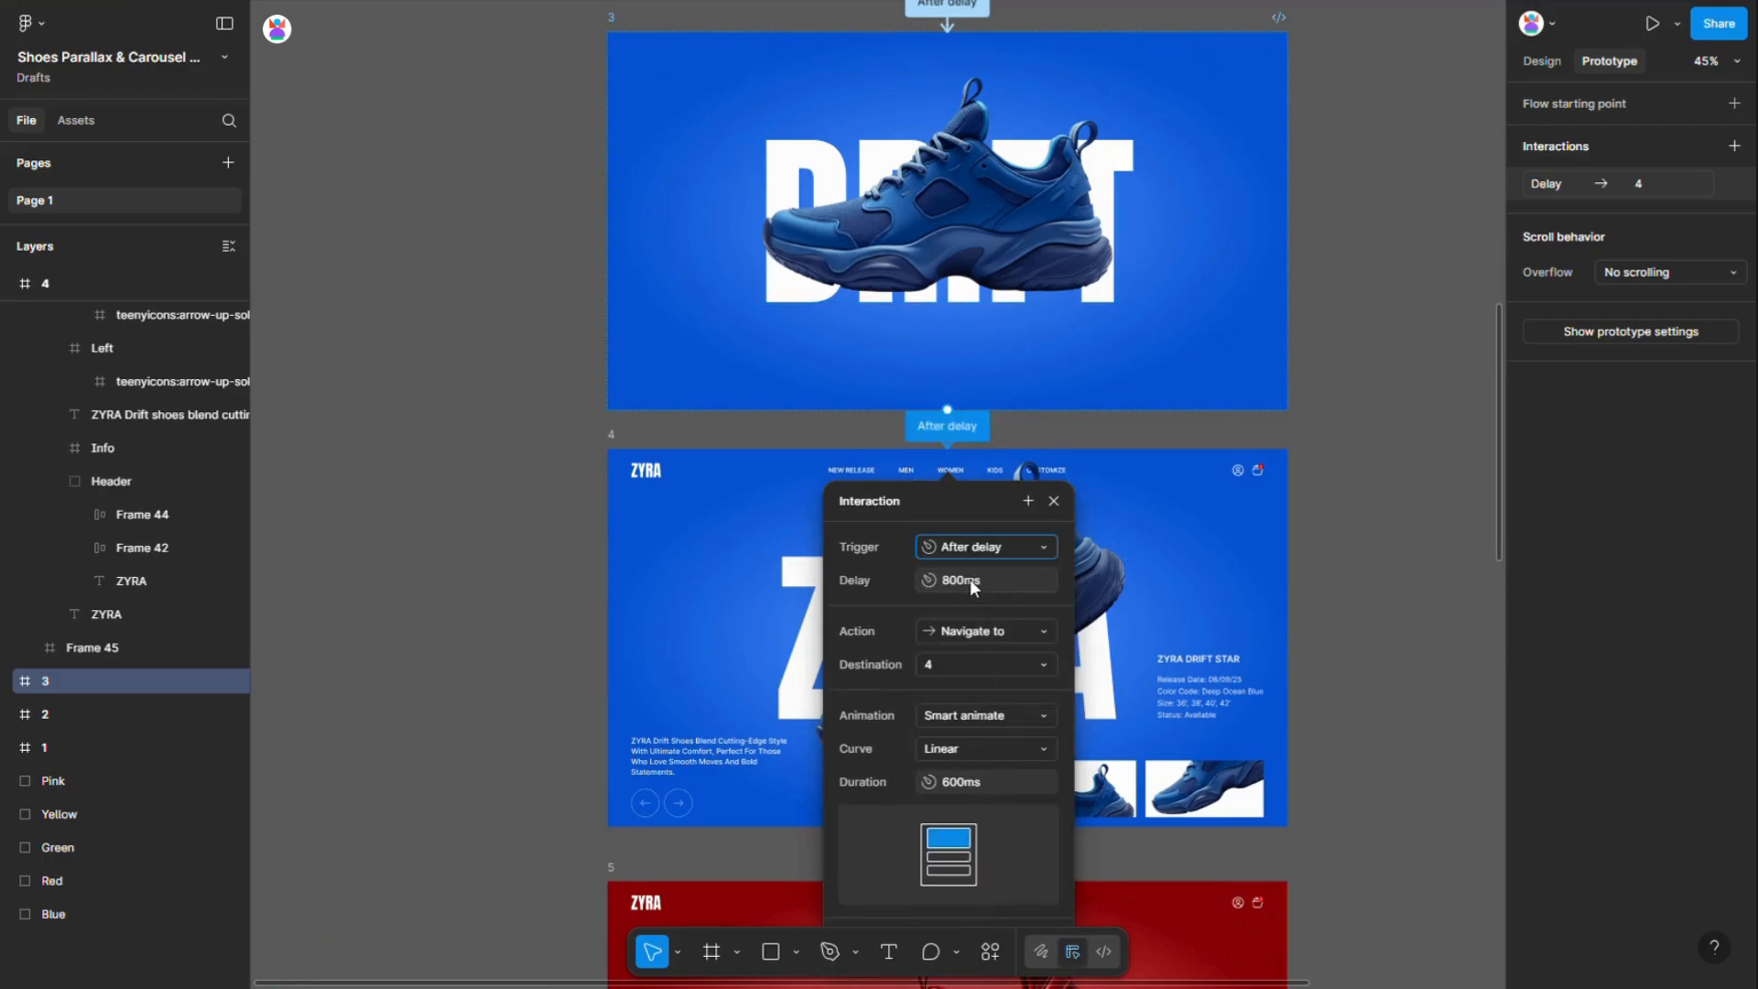
pyautogui.click(970, 579)
pyautogui.write('600')
pyautogui.press('Return')
# Set the duration of the frame 3 to frame 4 transition to 800 ms
pyautogui.click(974, 784)
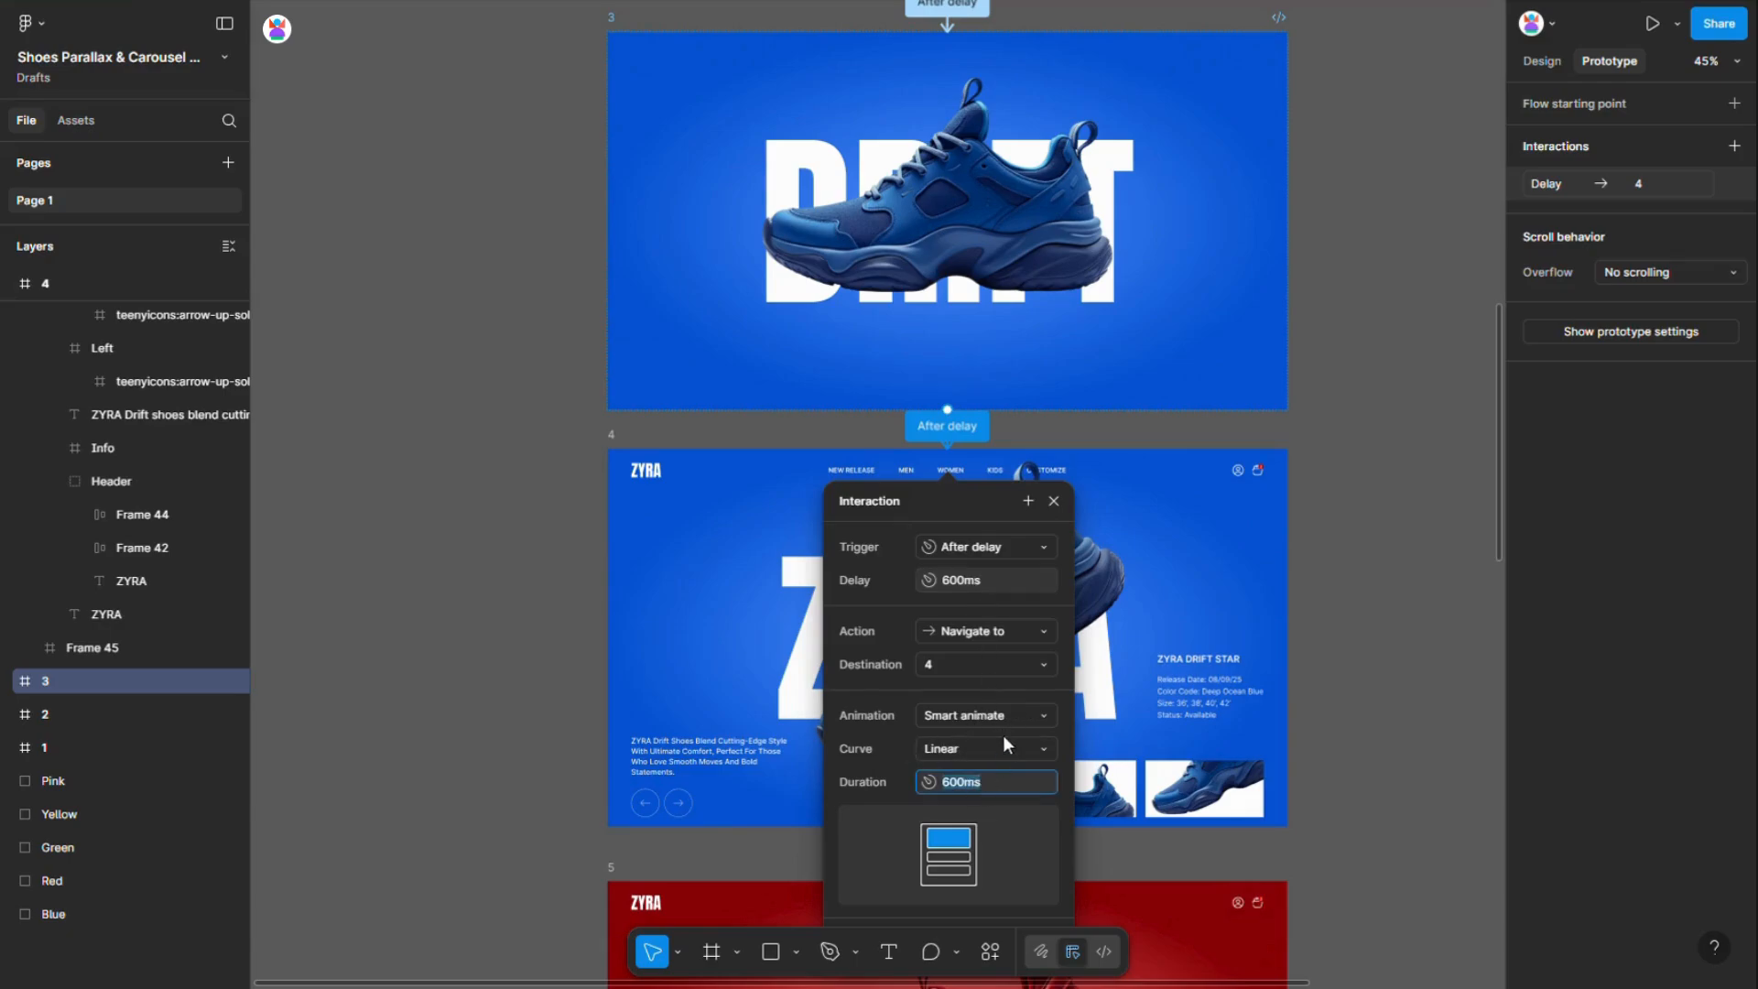
pyautogui.write('800')
pyautogui.press('Return')
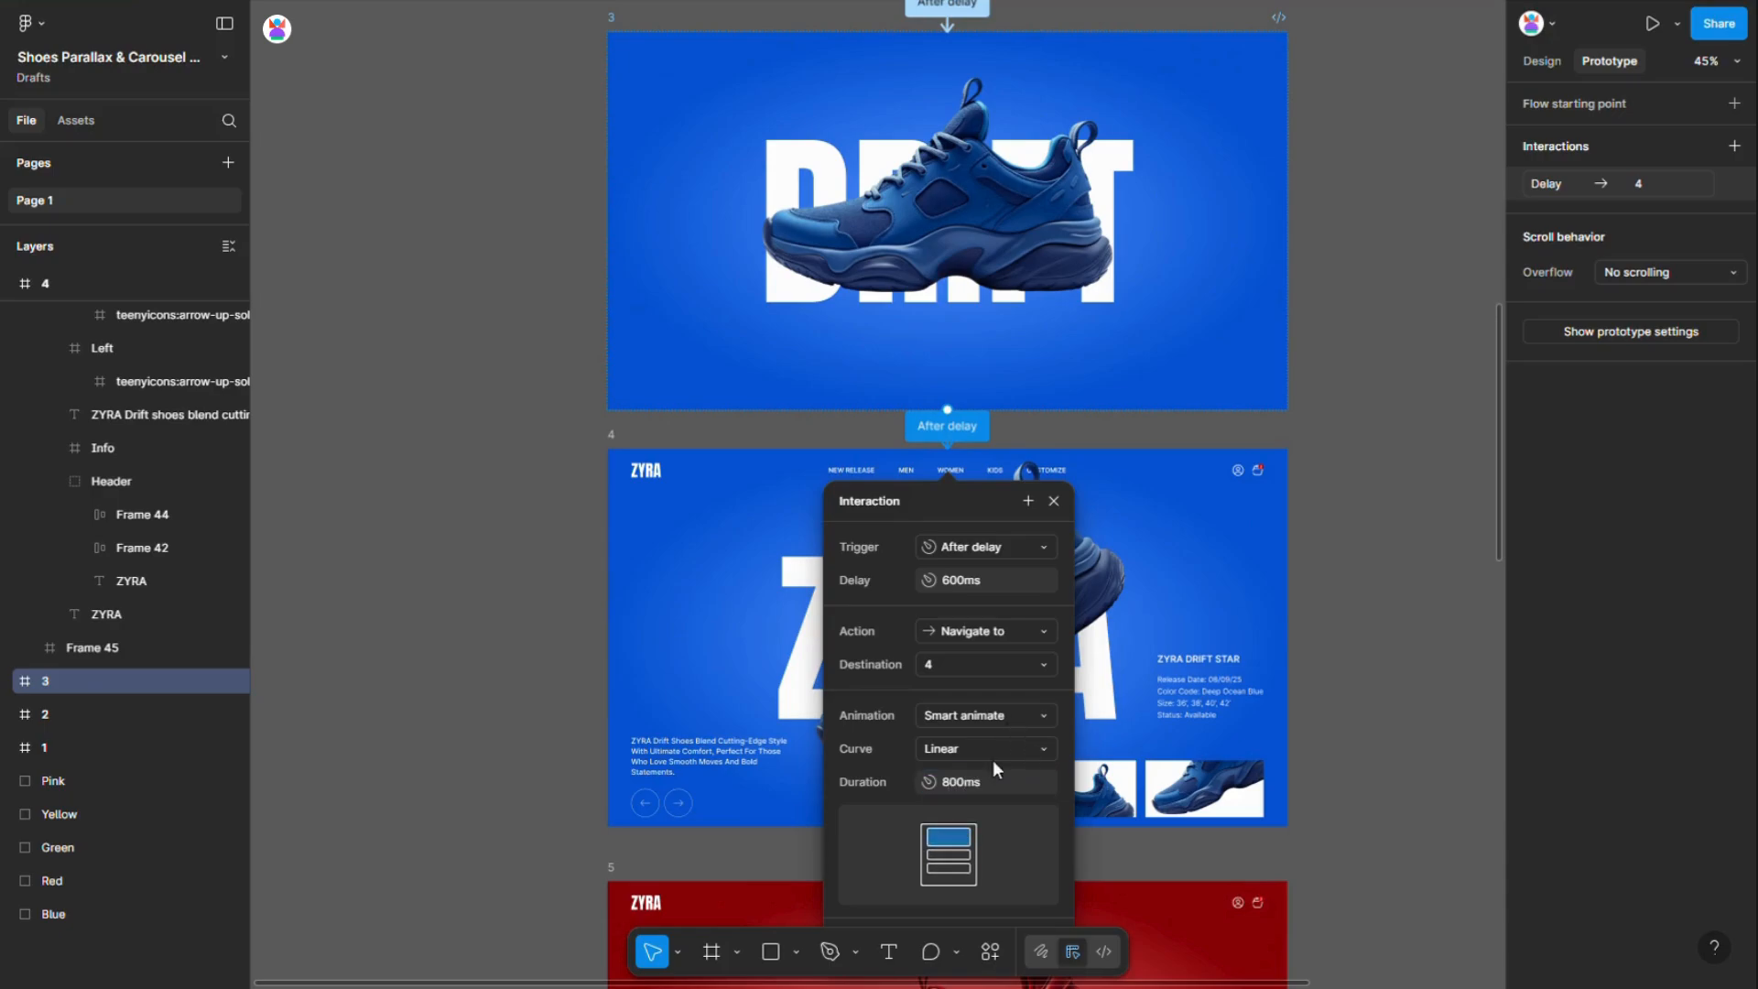
pyautogui.scroll(-4, 981, 735)
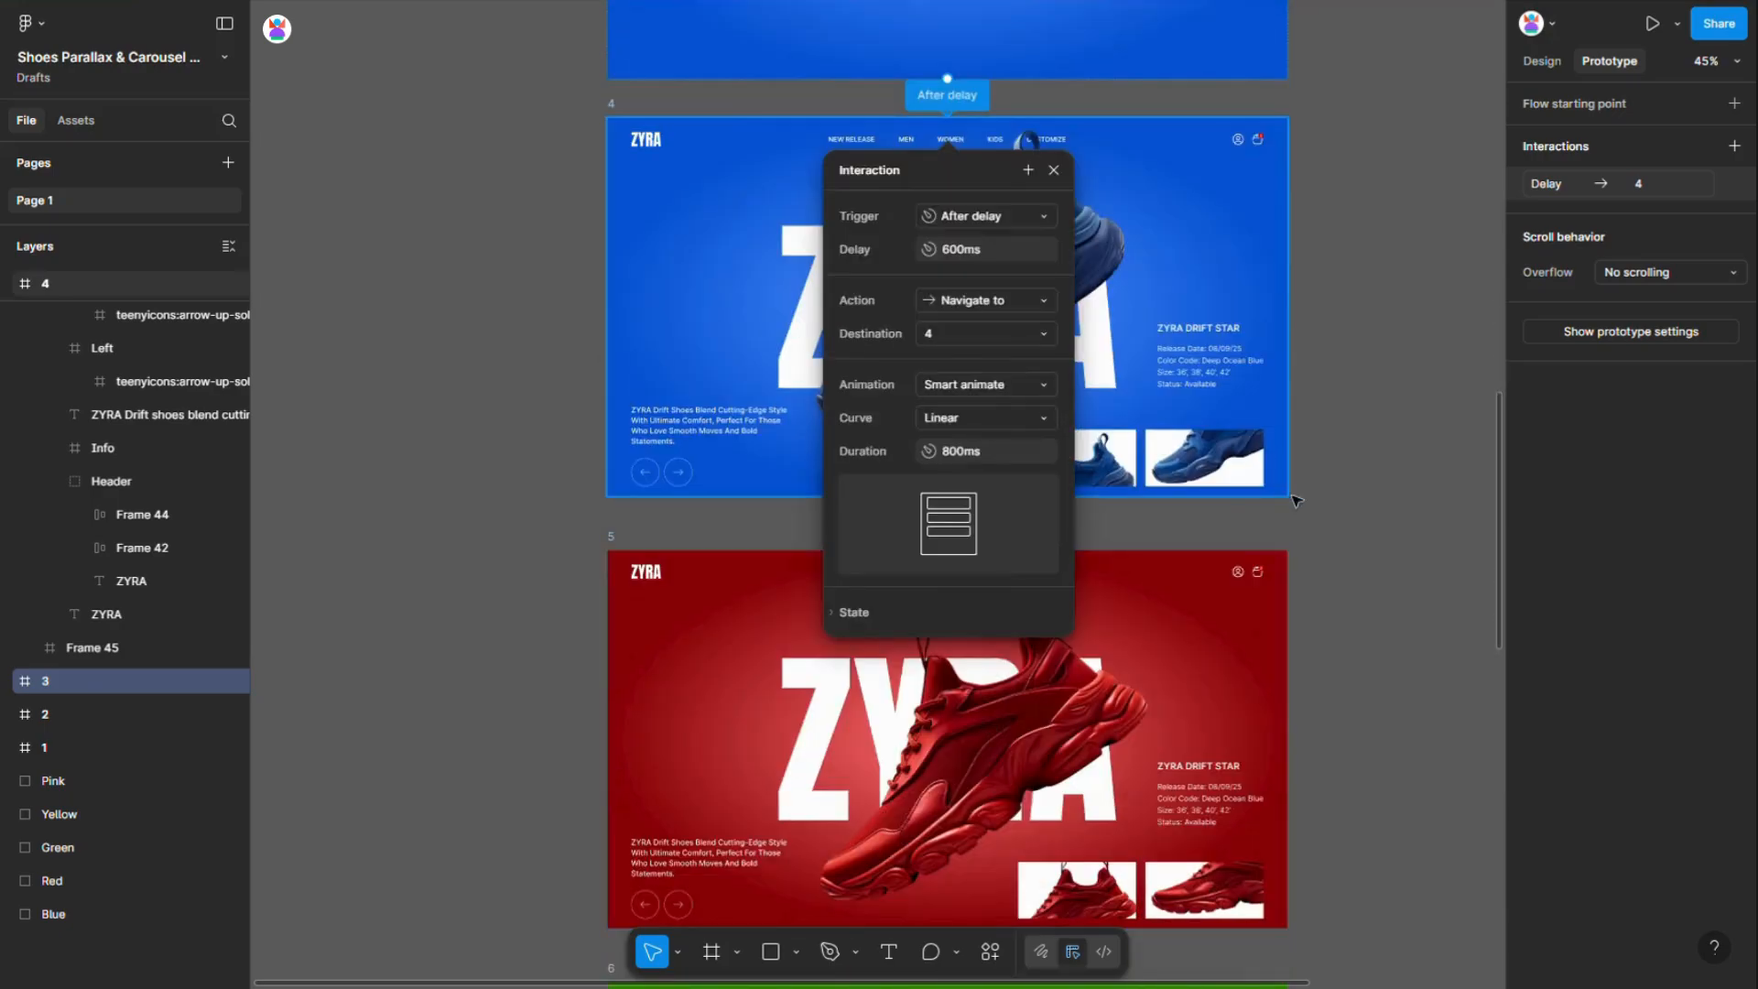
pyautogui.click(1327, 498)
# Link the right arrow button in blue frame 4 to red frame 5 with an on-click interaction
pyautogui.scroll(-1, 1188, 506)
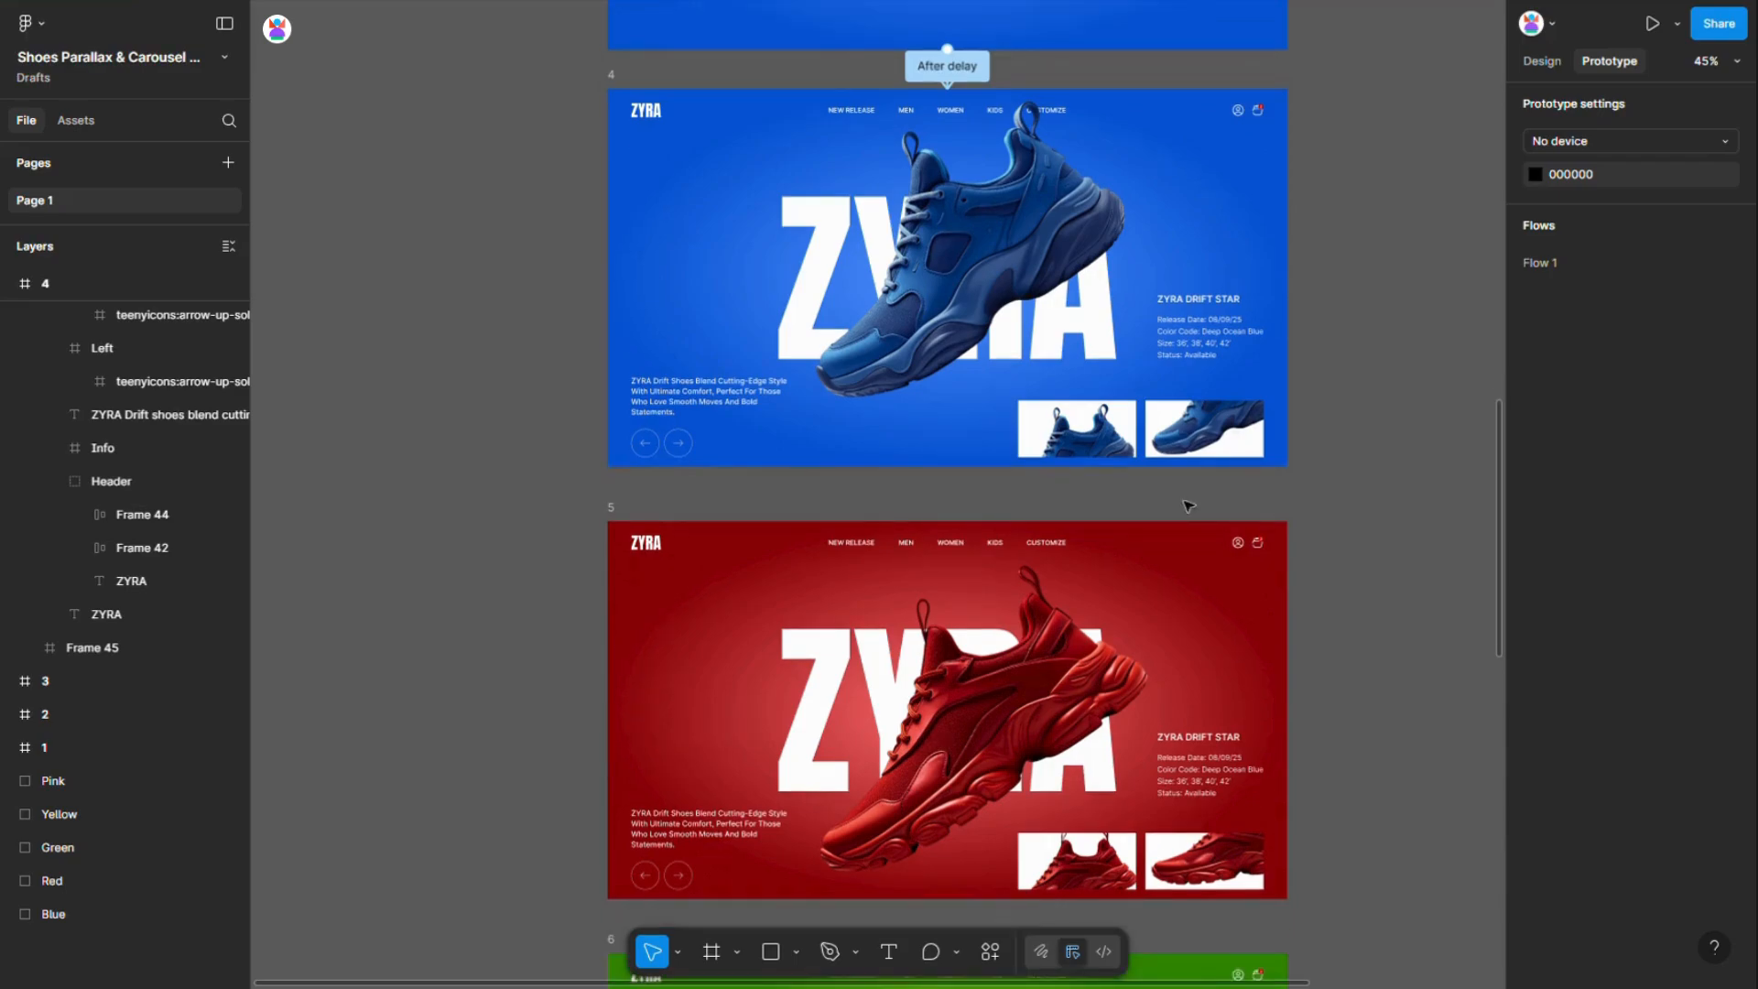
pyautogui.click(612, 75)
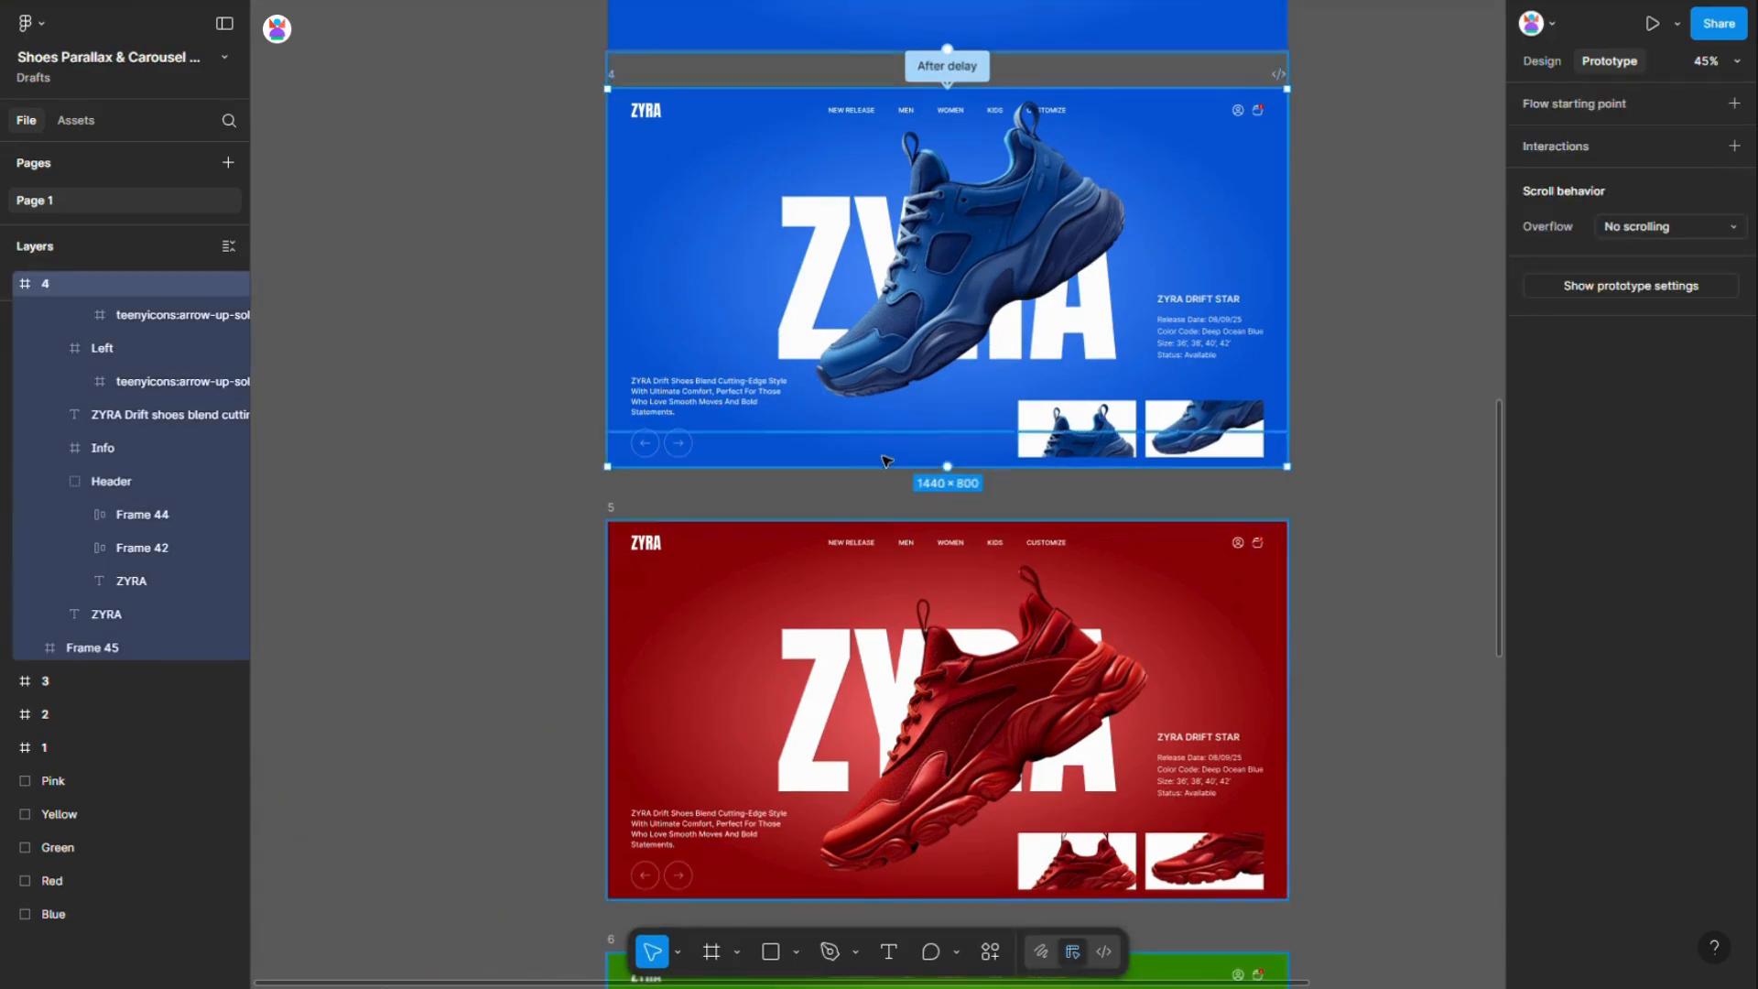
pyautogui.click(683, 454)
pyautogui.moveTo(693, 443); pyautogui.dragTo(859, 559)
pyautogui.scroll(-3, 861, 555)
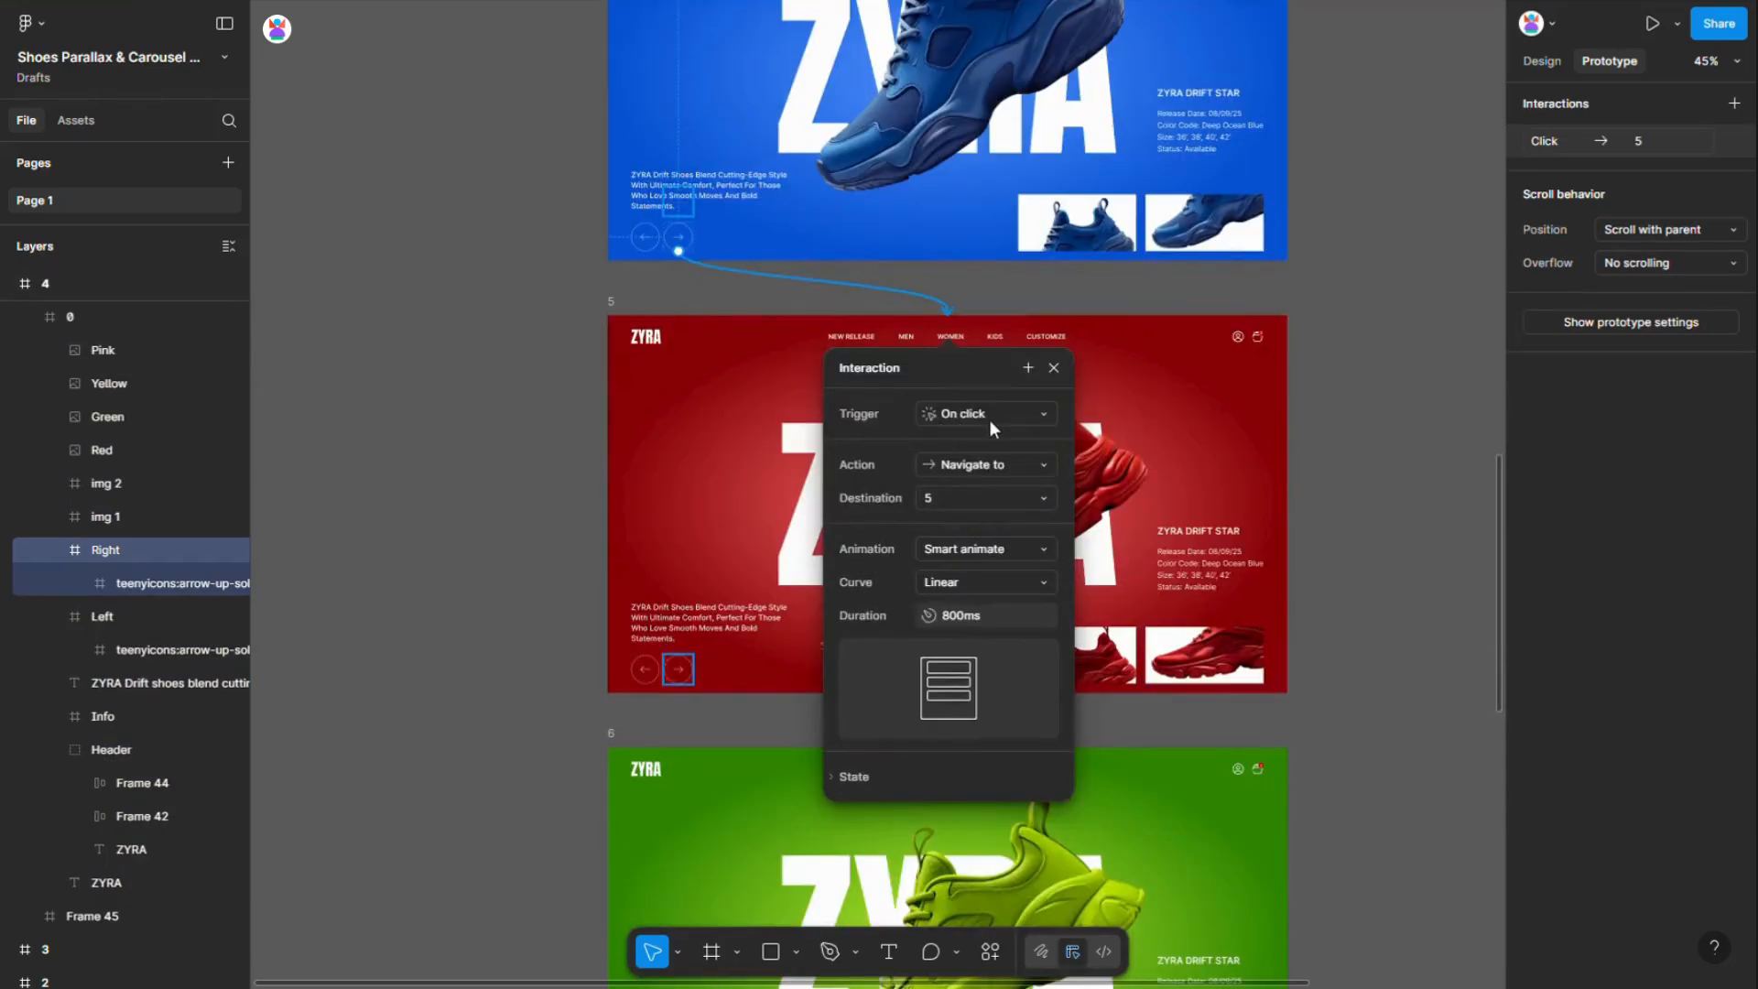
# Give the frame 4 right arrow's Smart animate transition a Quick curve and a duration of 1000 ms
pyautogui.click(945, 585)
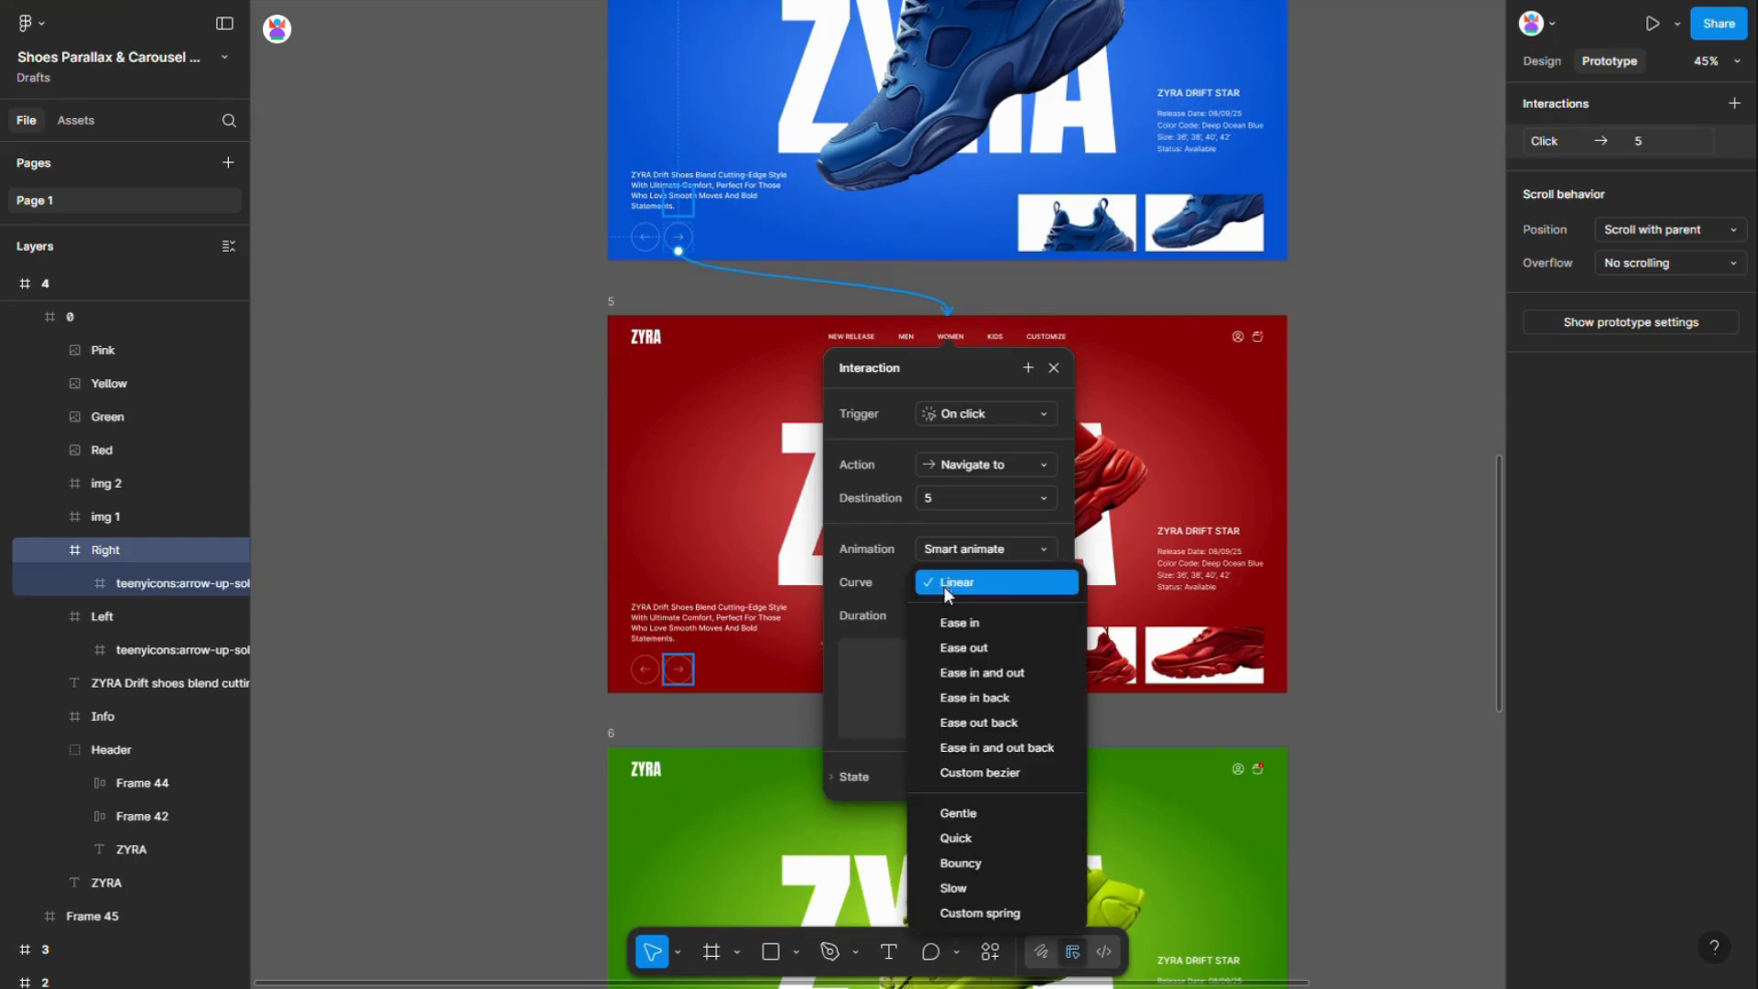
pyautogui.click(958, 838)
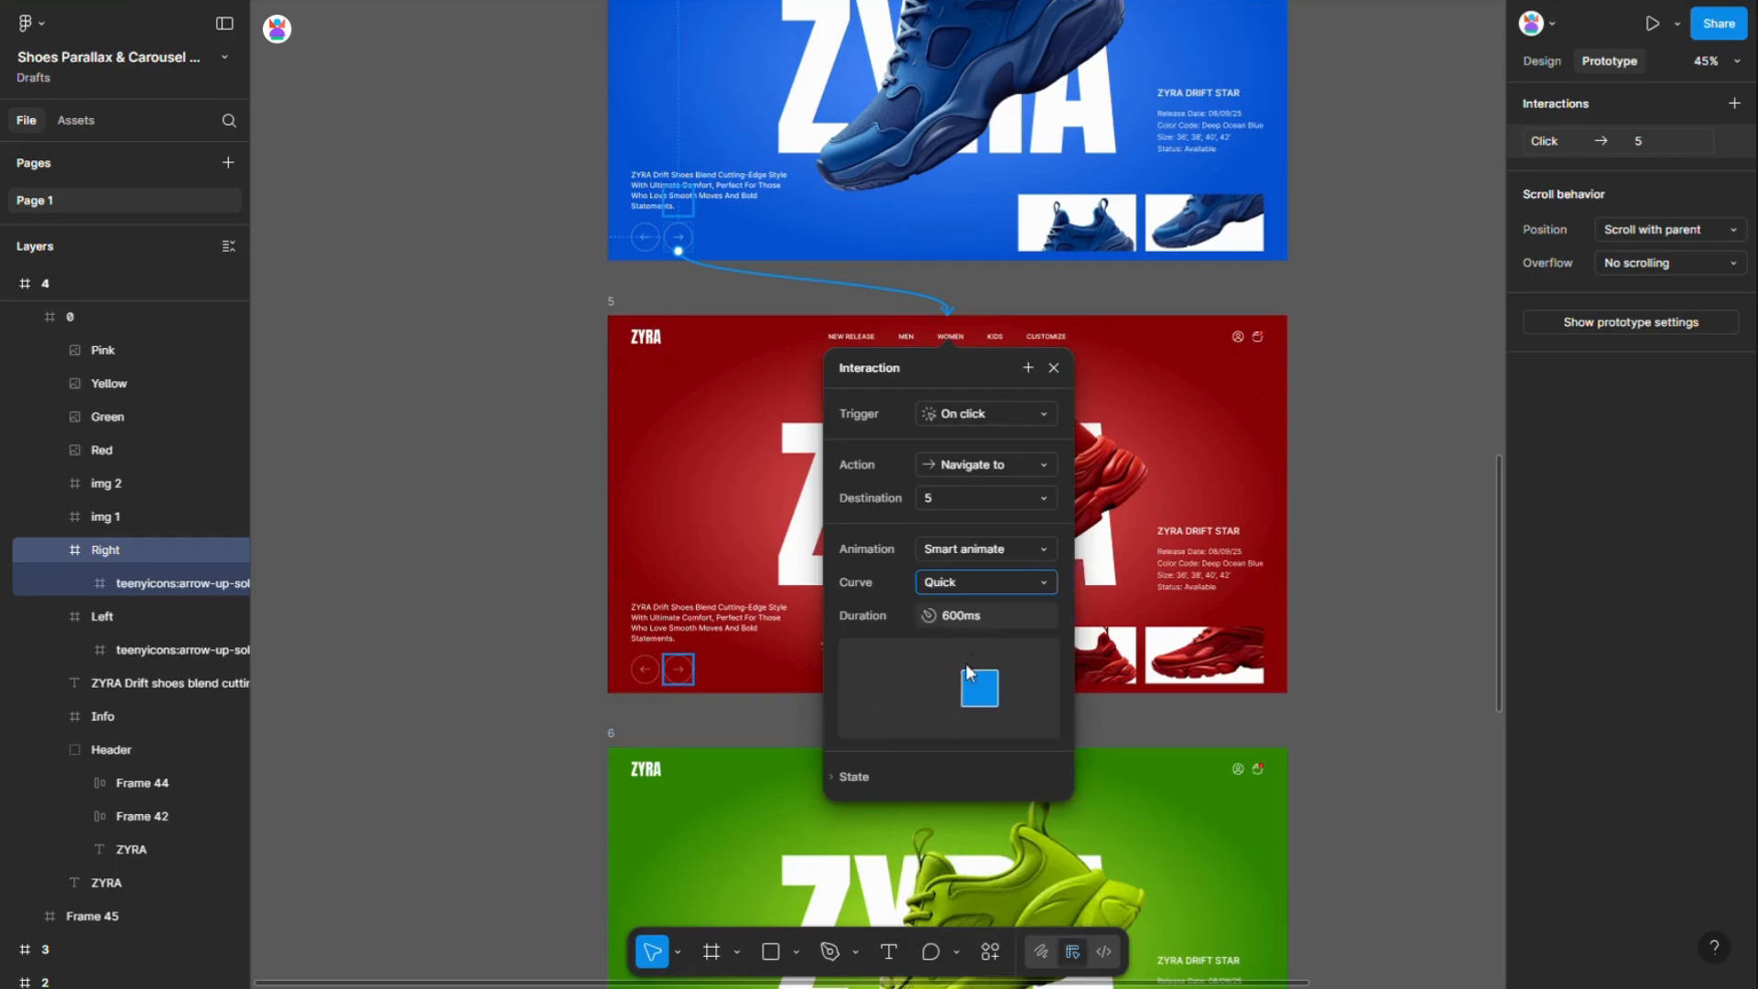
pyautogui.click(956, 618)
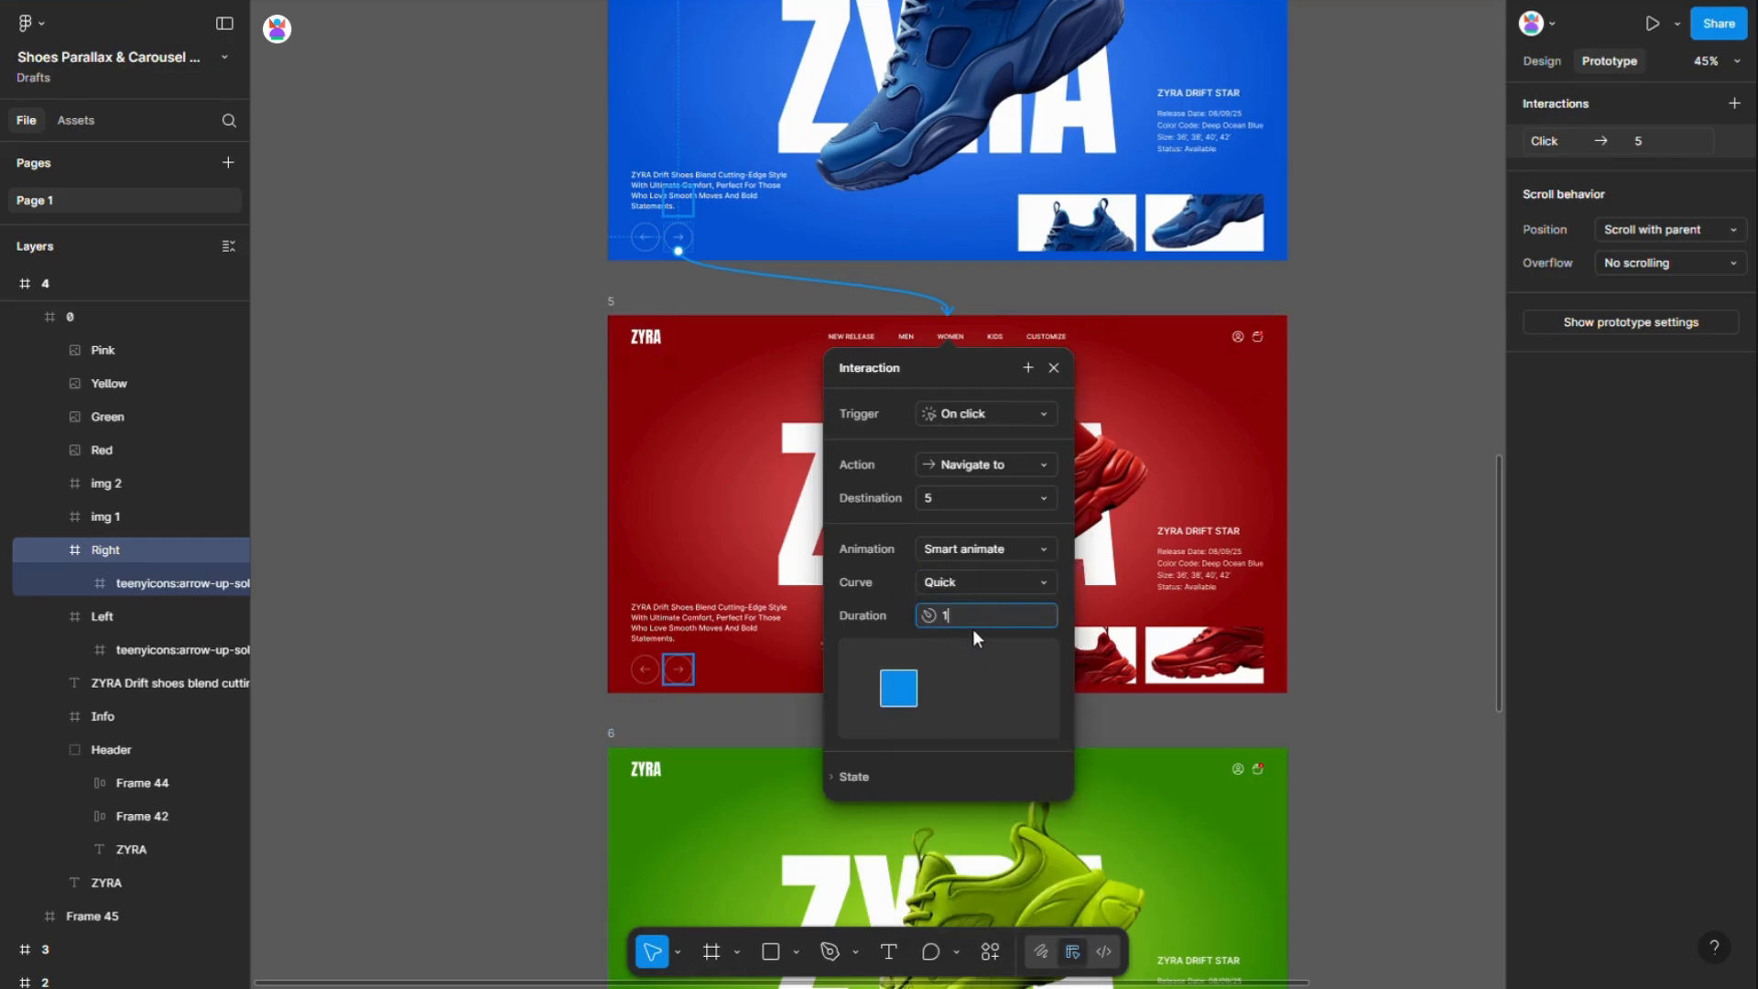
pyautogui.write('1000')
pyautogui.press('Return')
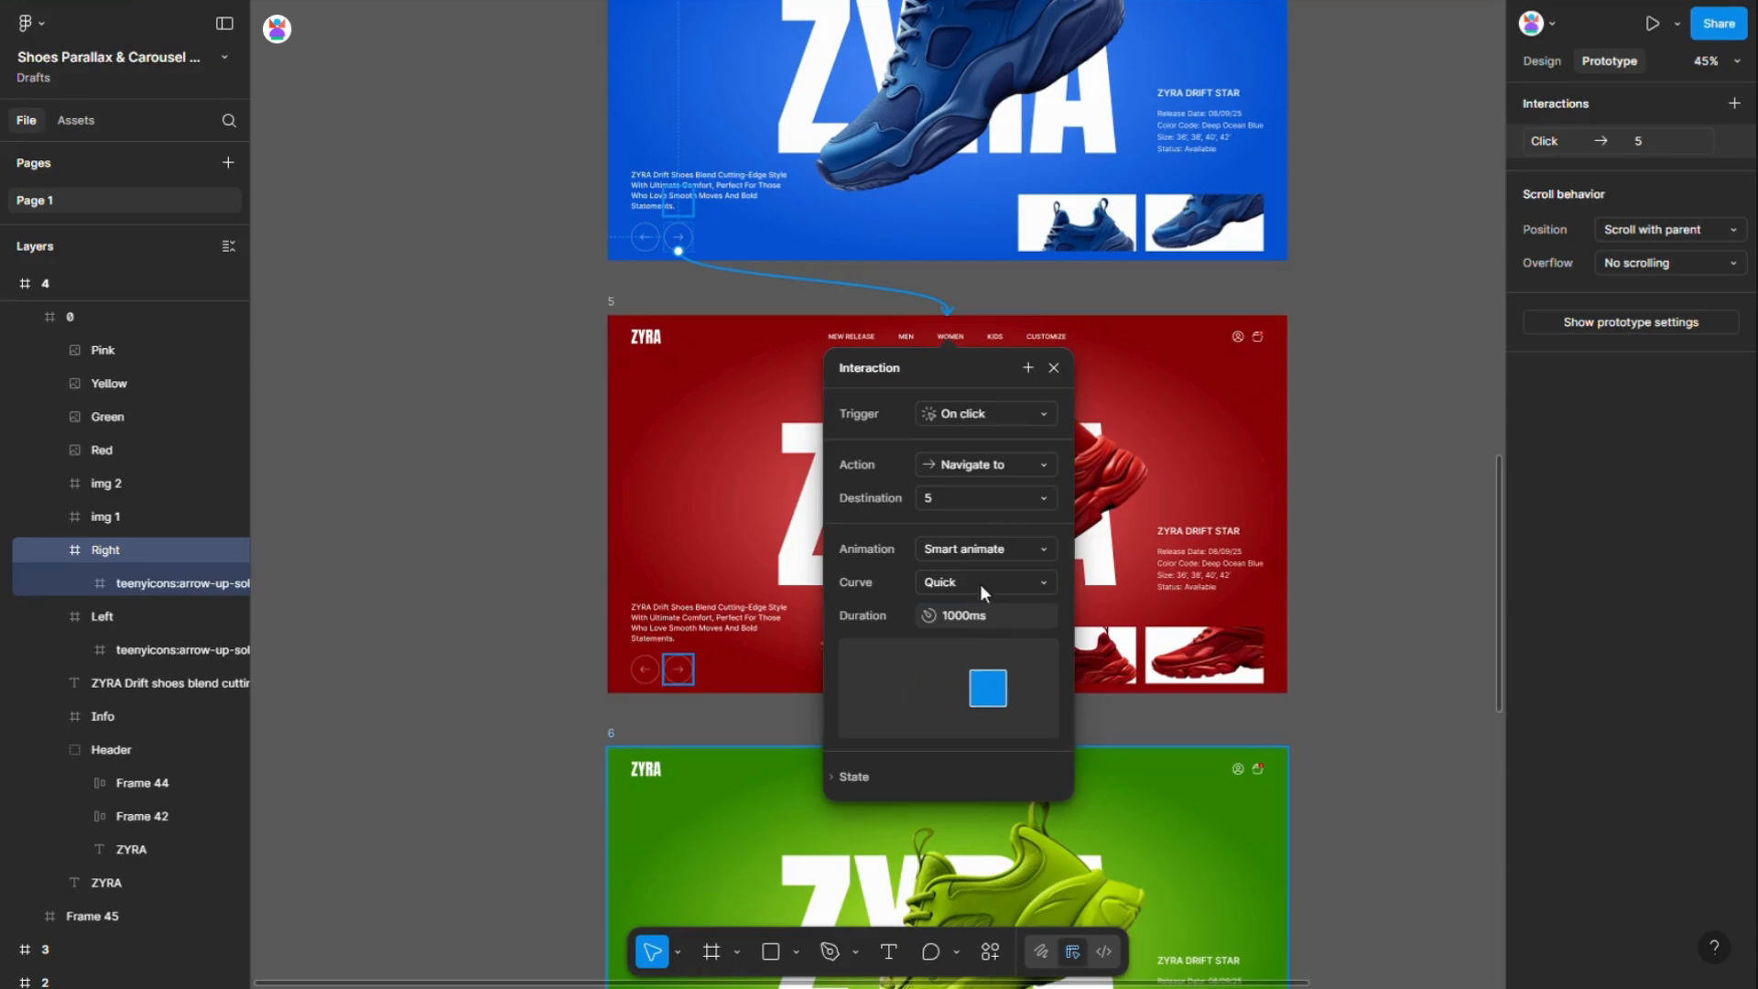
pyautogui.click(1358, 477)
# Link the right arrow button in red frame 5 to green frame 6 on click
pyautogui.scroll(-1, 608, 417)
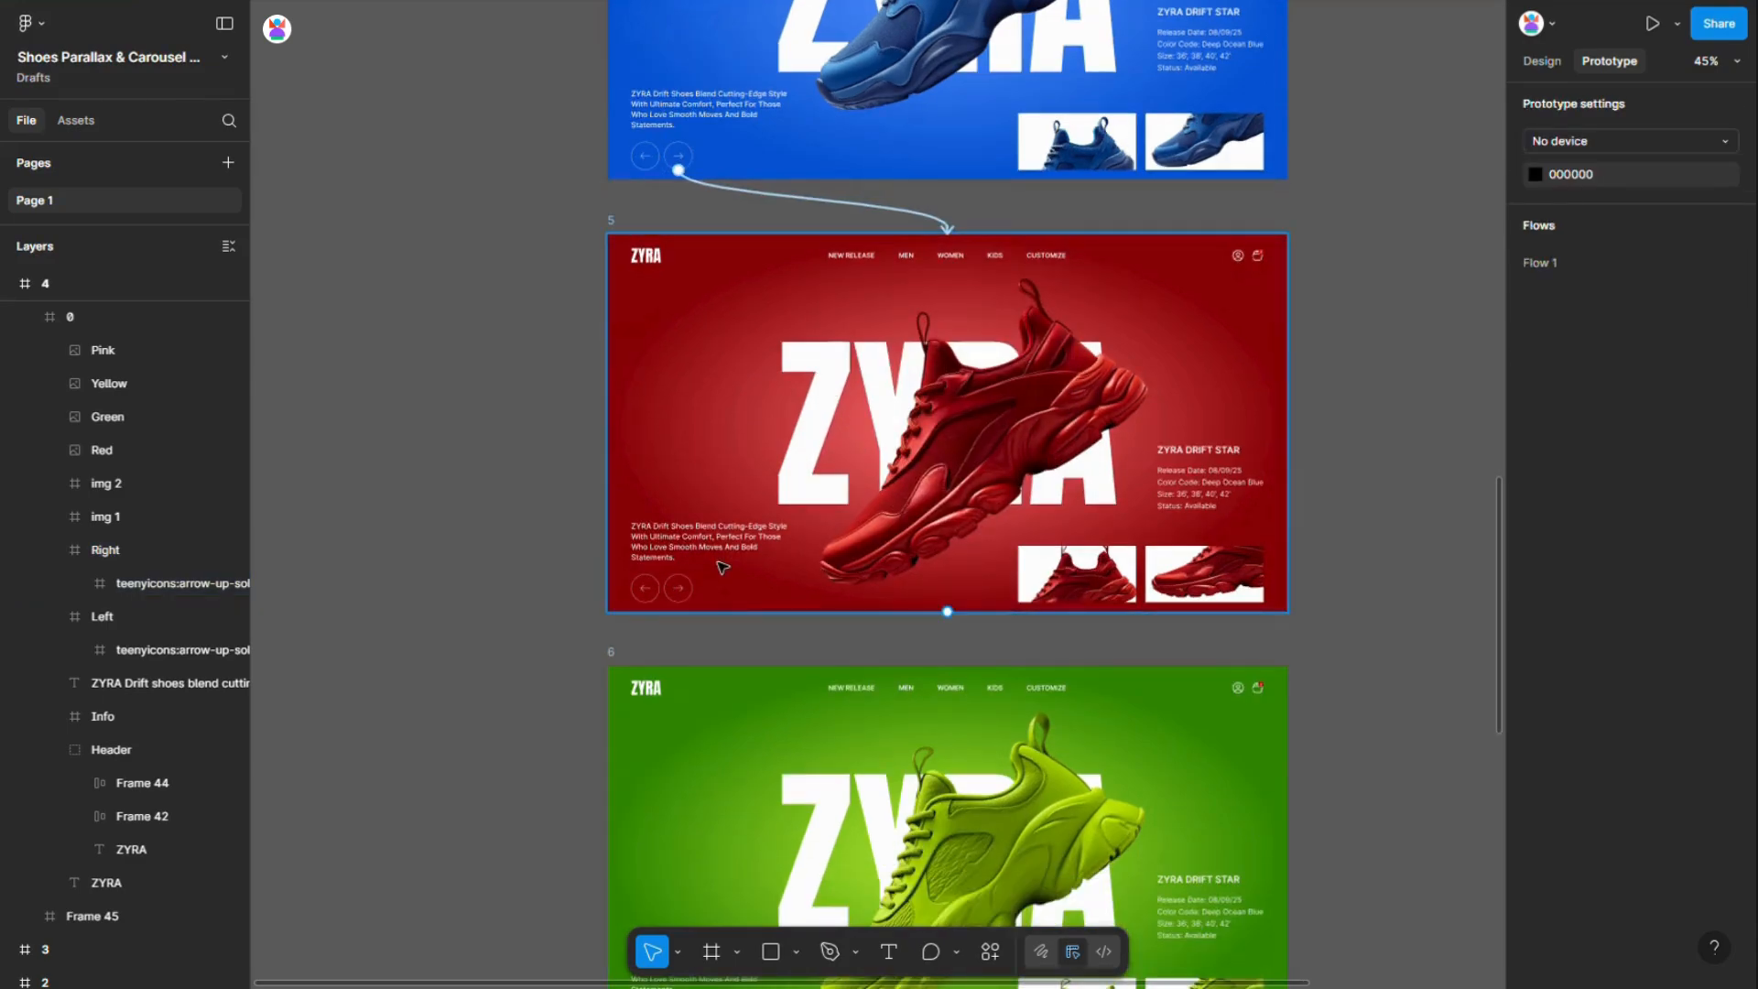
pyautogui.scroll(-5, 715, 560)
pyautogui.scroll(-3, 715, 561)
pyautogui.click(698, 378)
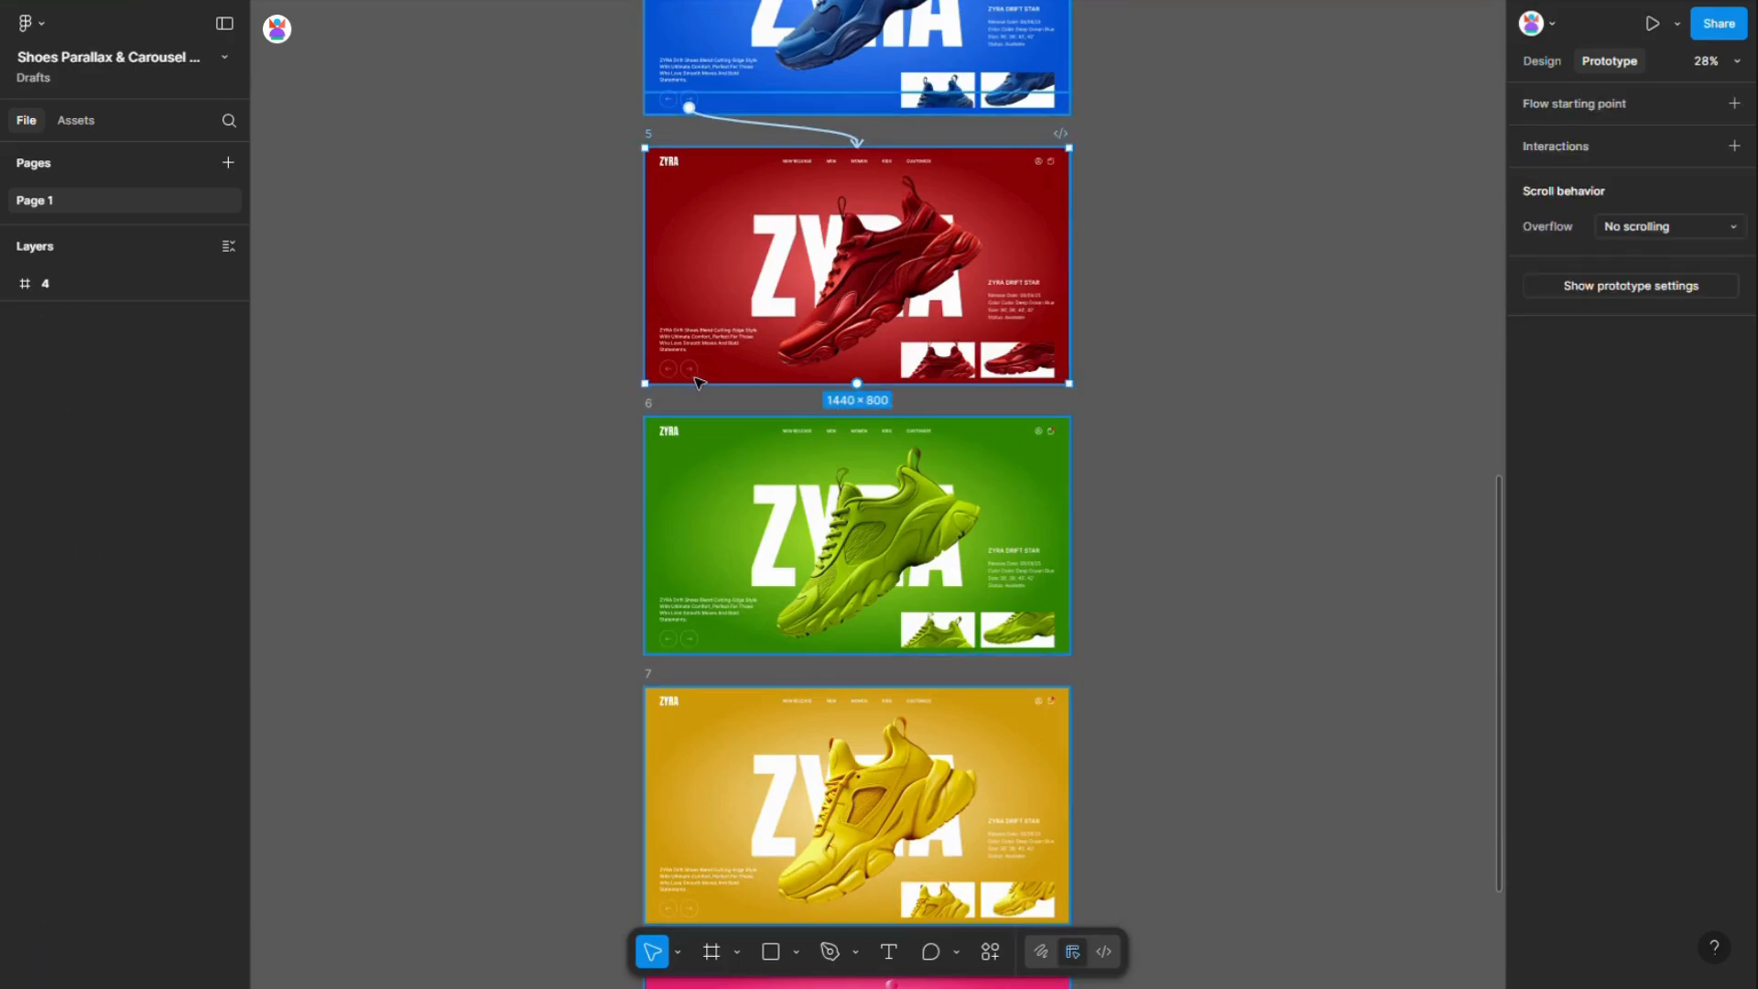
pyautogui.click(698, 376)
pyautogui.moveTo(751, 453); pyautogui.dragTo(764, 494)
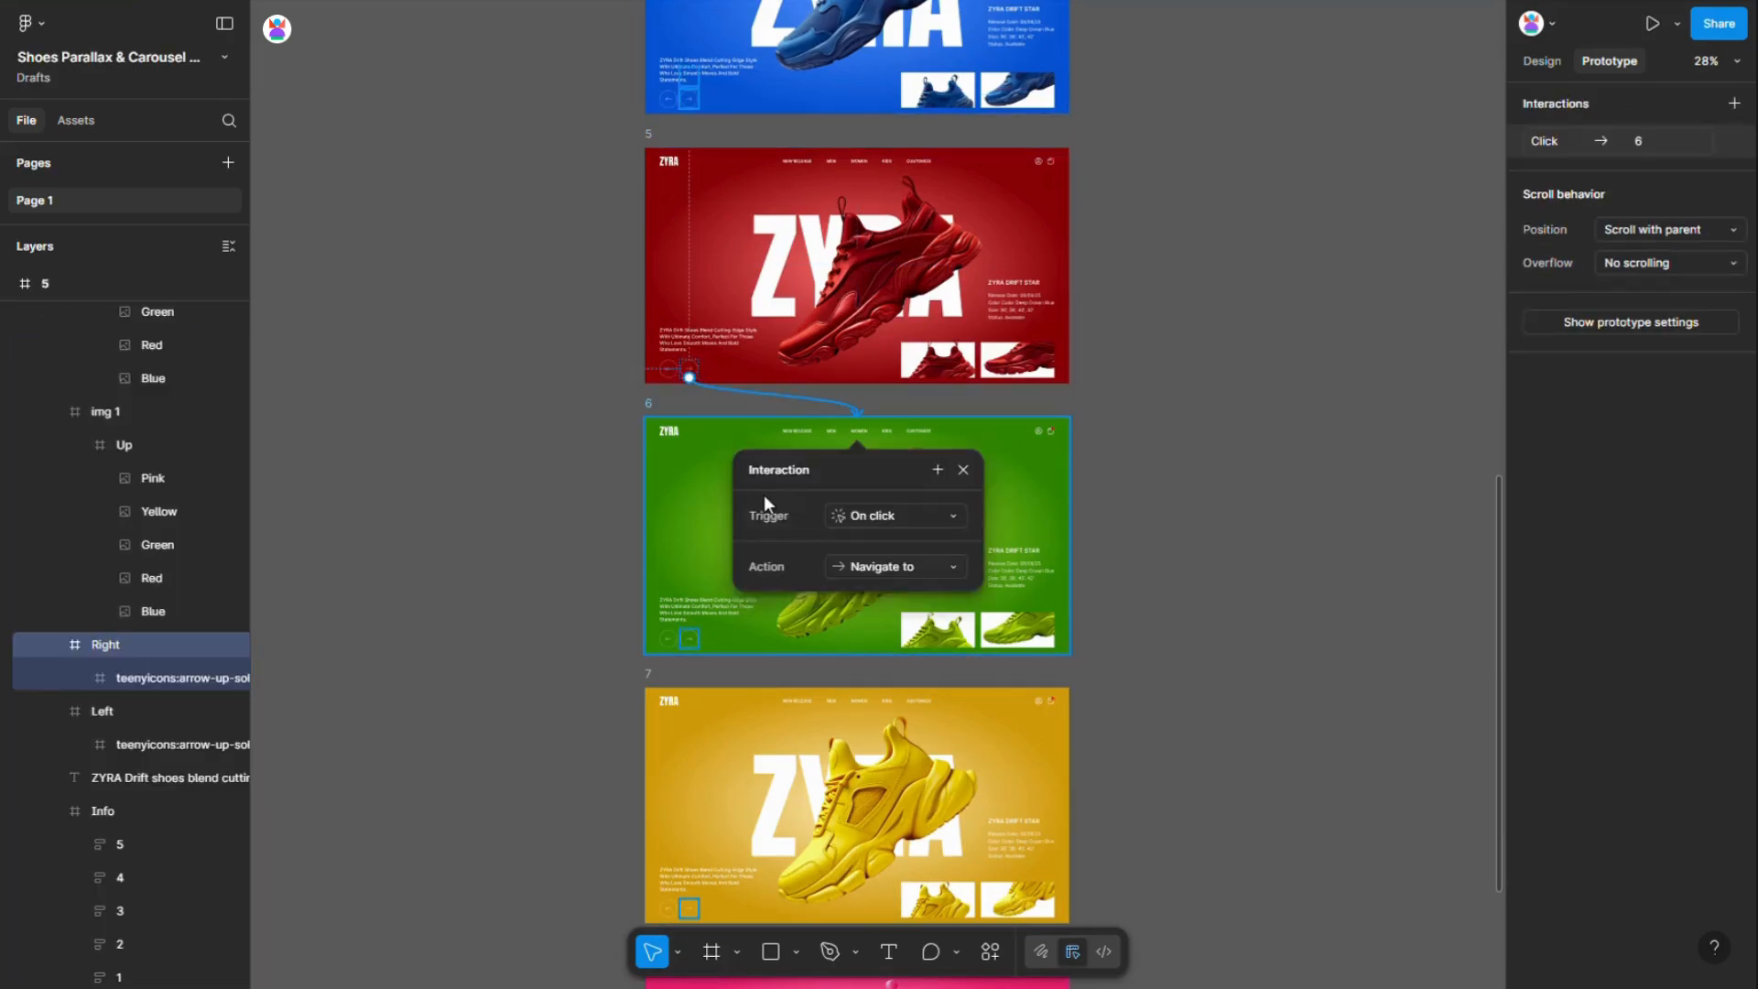
# Link the right arrow button in green frame 6 to yellow frame 7
pyautogui.scroll(-3, 765, 498)
pyautogui.click(697, 438)
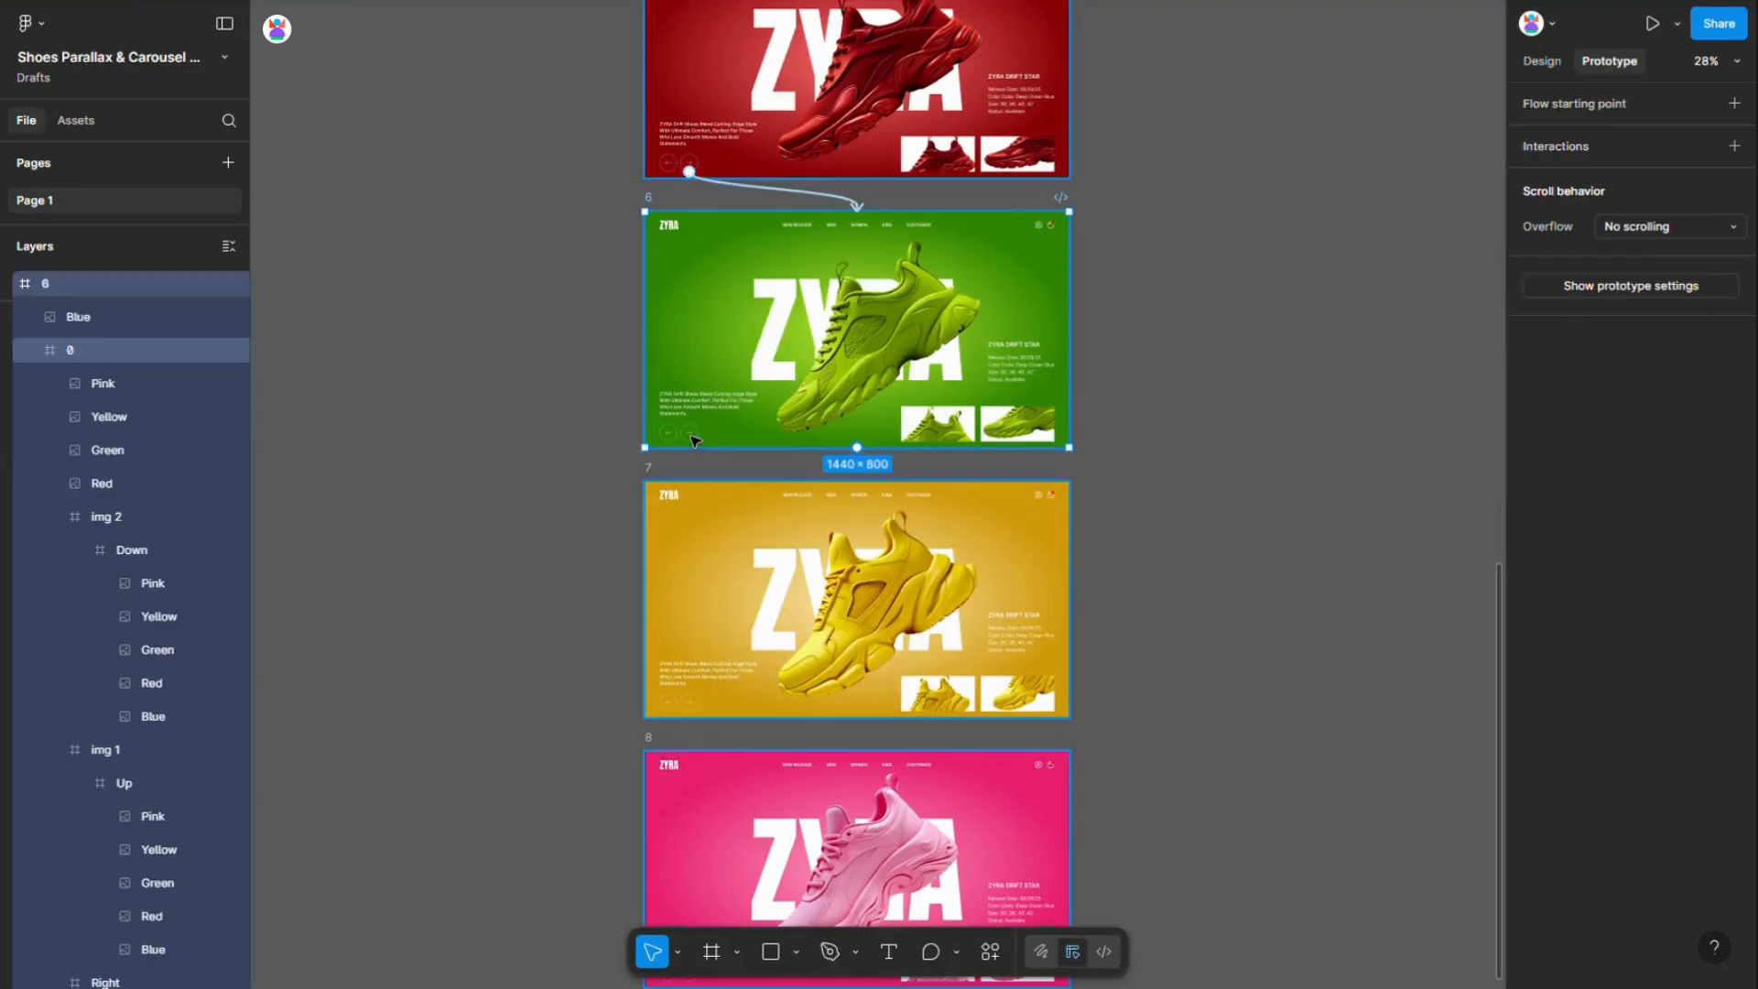
pyautogui.click(693, 437)
pyautogui.moveTo(700, 434); pyautogui.dragTo(737, 509)
# Link the right arrow button in yellow frame 7 to pink frame 8 on click
pyautogui.scroll(-2, 738, 529)
pyautogui.click(700, 619)
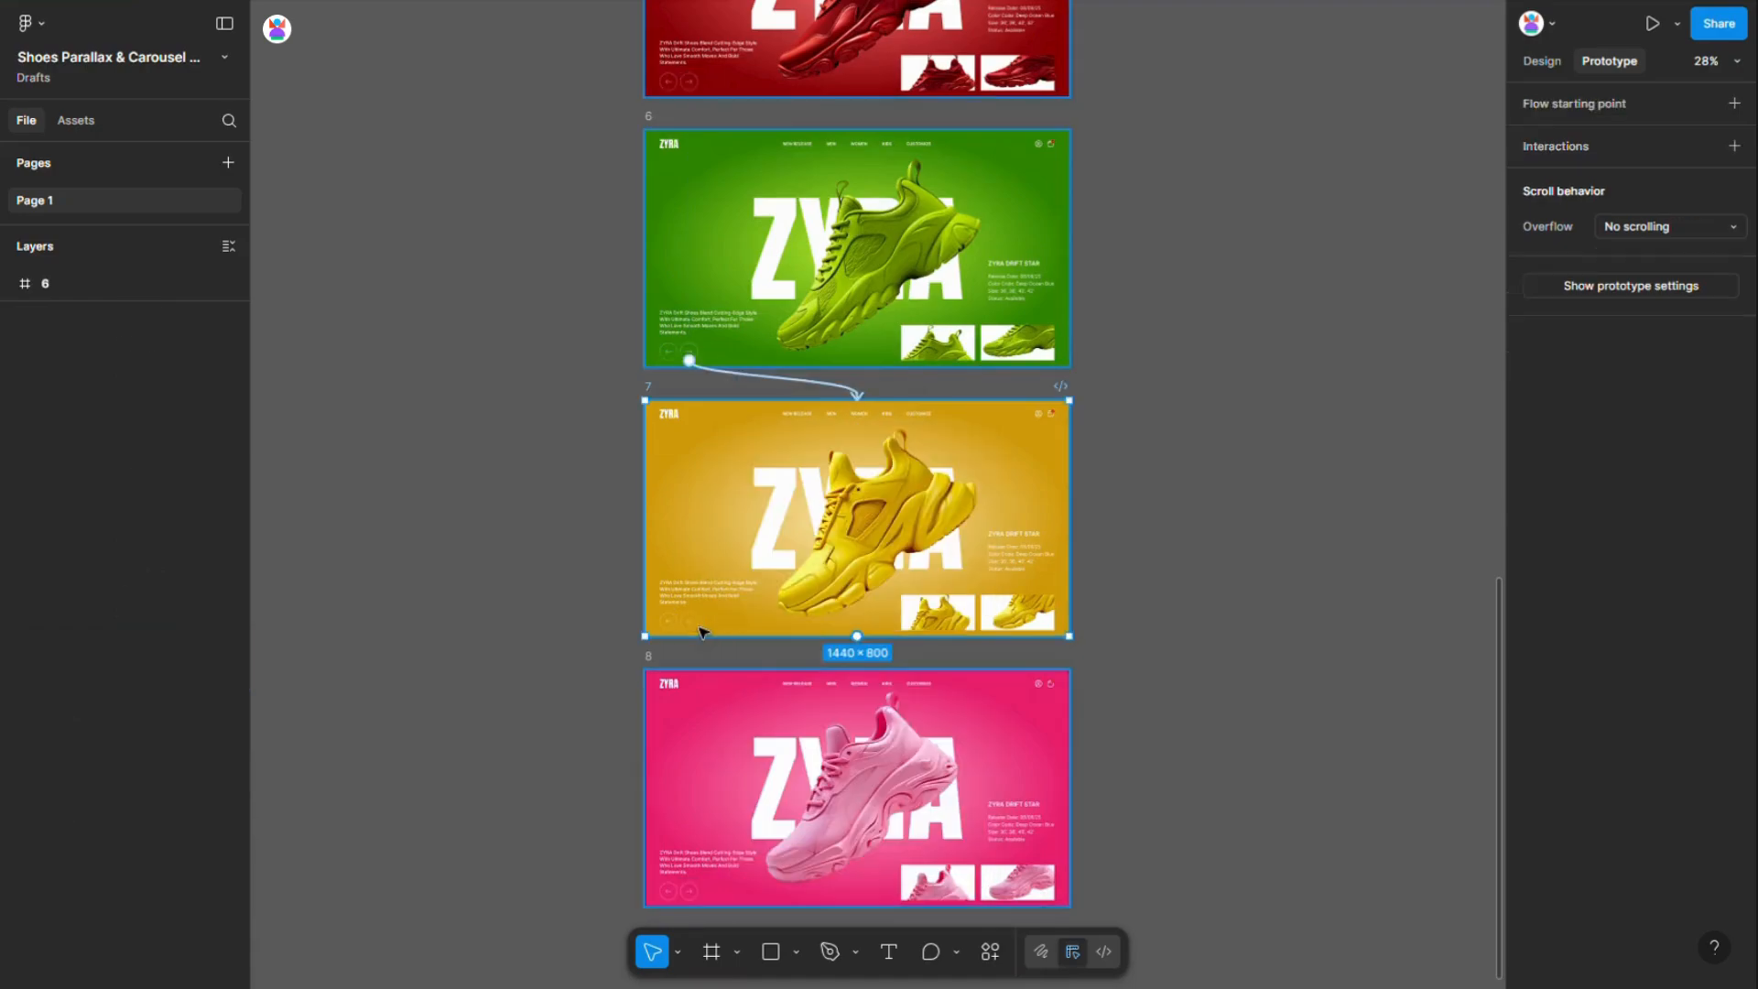
pyautogui.click(698, 621)
pyautogui.moveTo(700, 623); pyautogui.dragTo(760, 696)
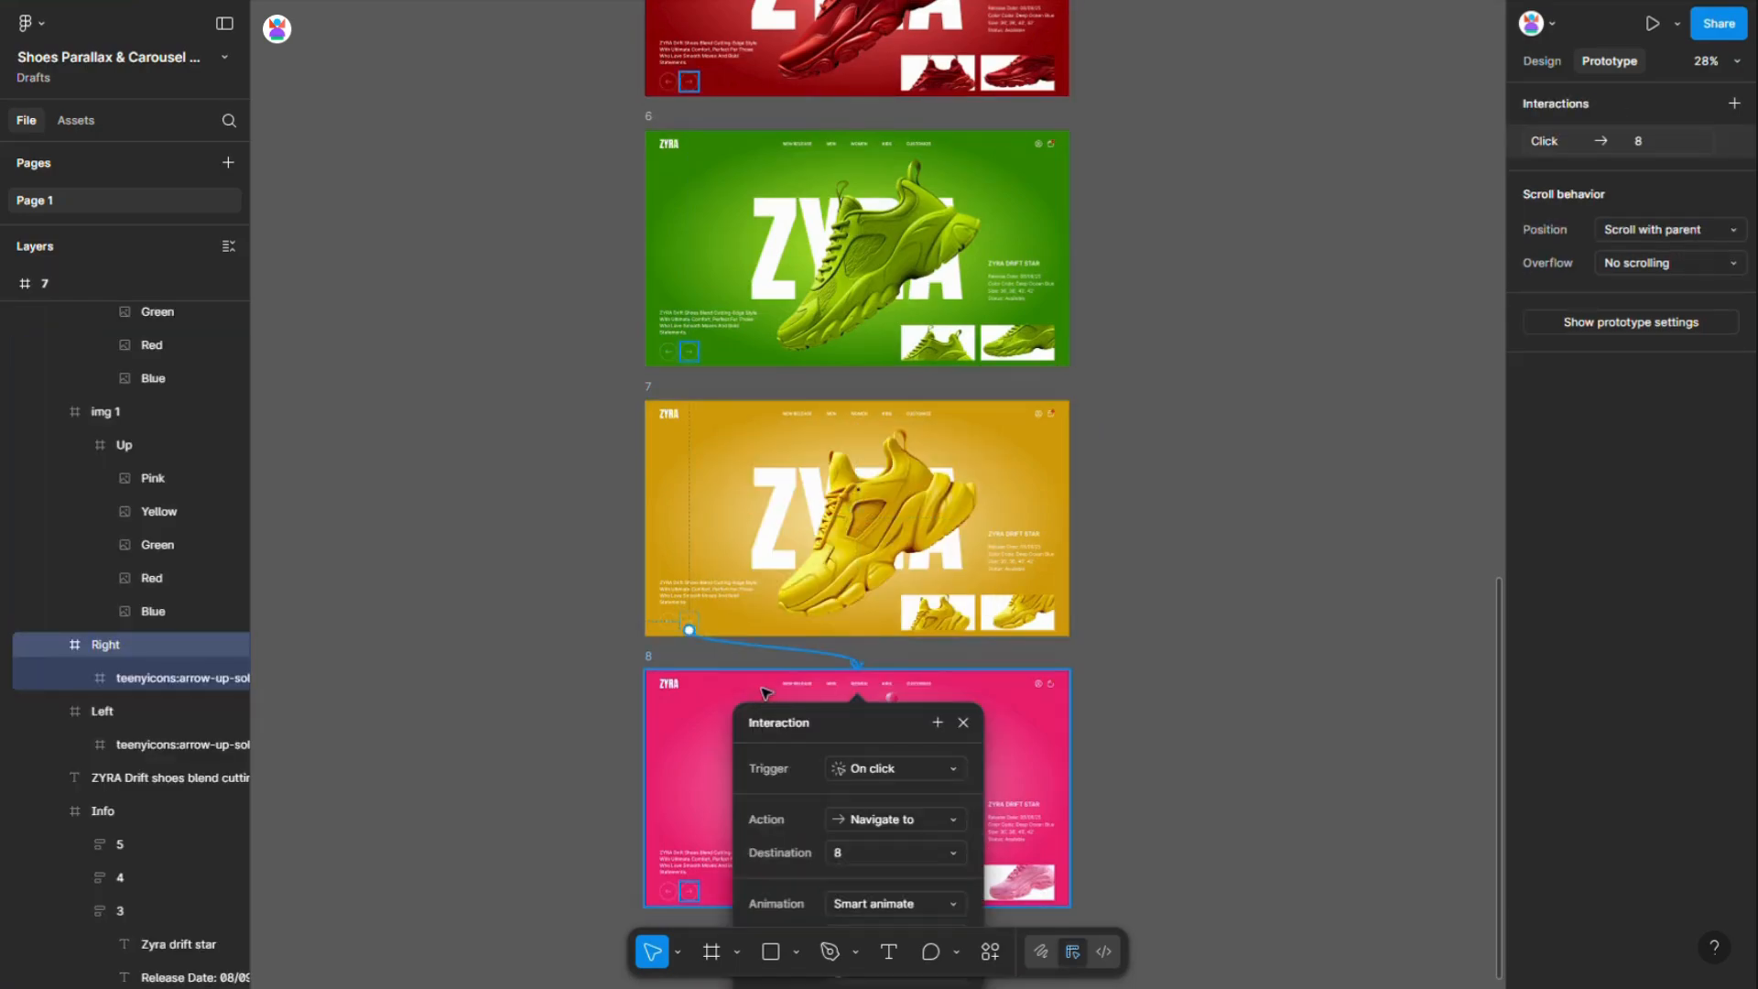
# Link the left arrow button in pink frame 8 back to yellow frame 7 on click
pyautogui.scroll(-4, 760, 672)
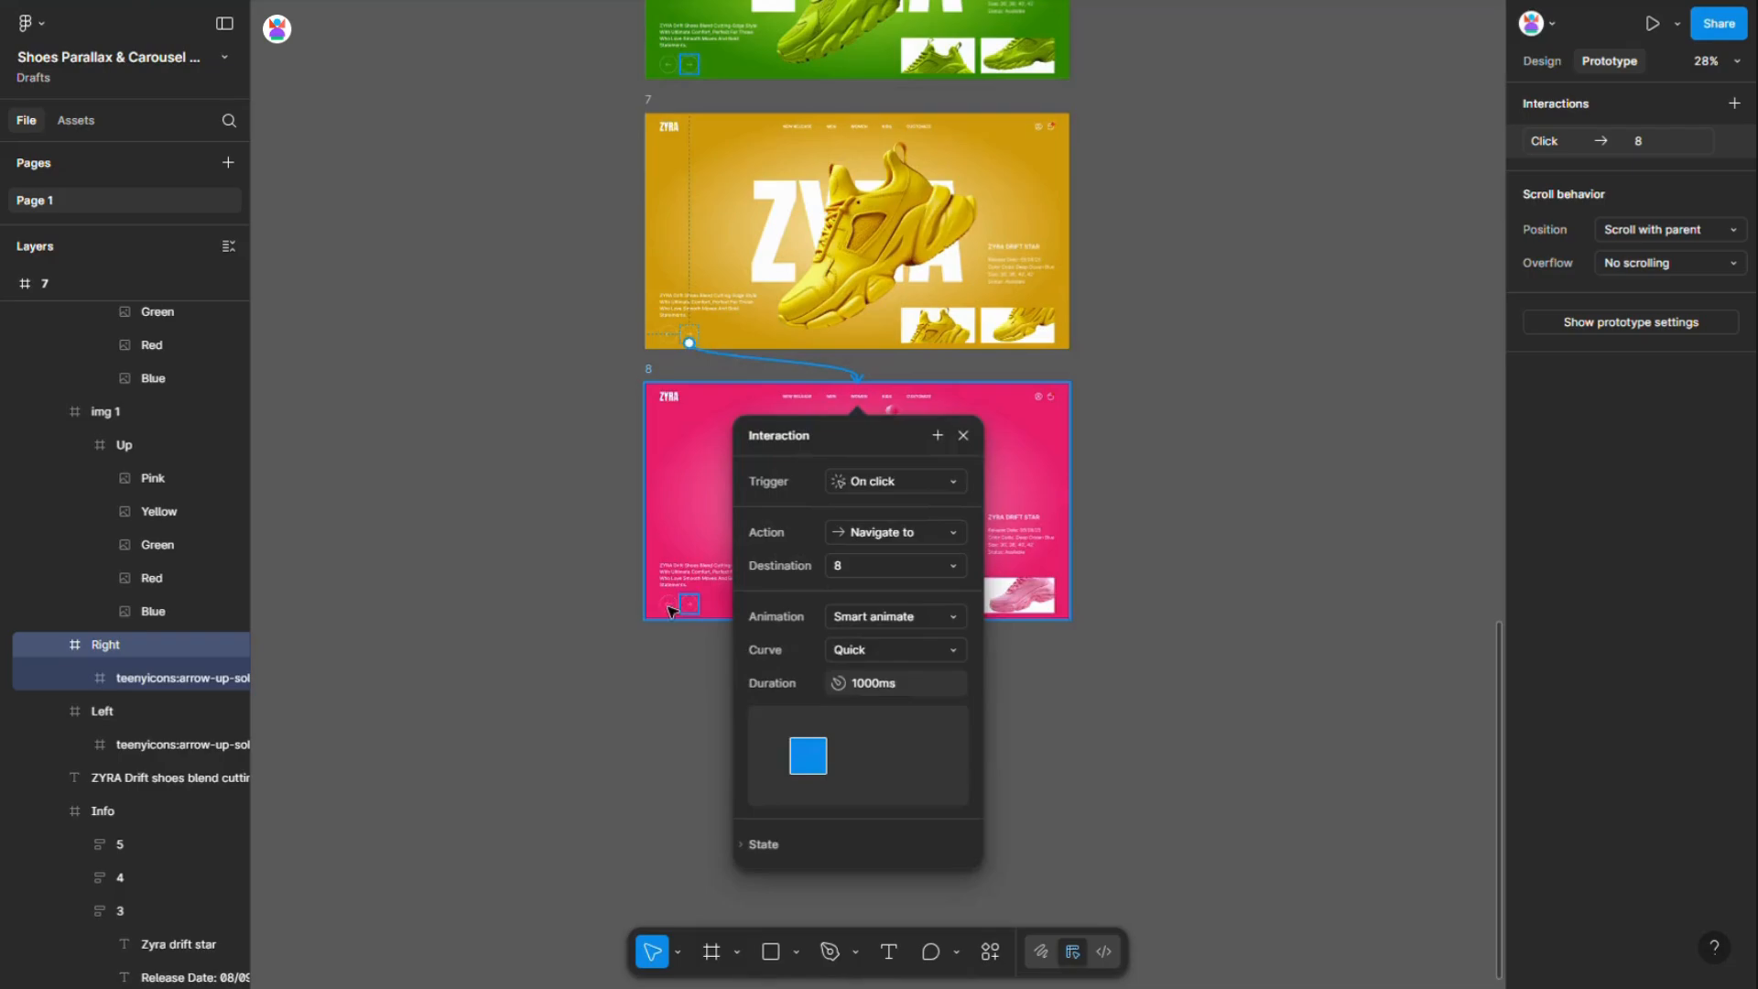
pyautogui.click(674, 612)
pyautogui.click(674, 611)
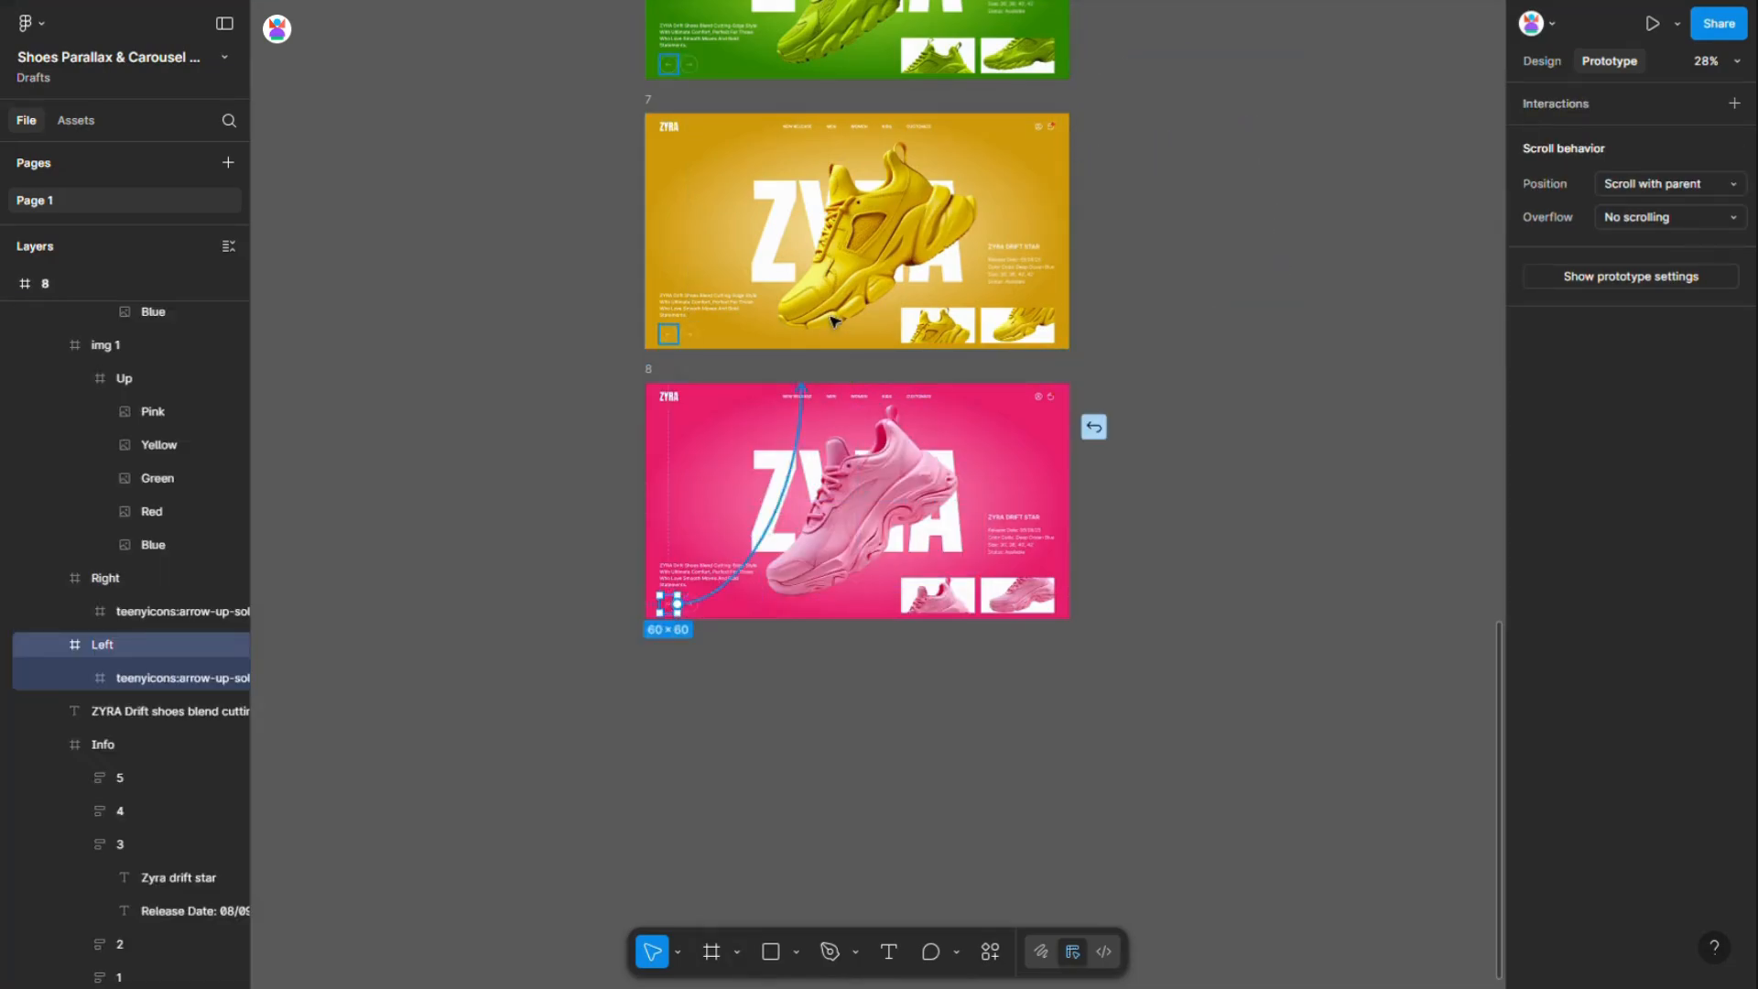
pyautogui.moveTo(687, 605); pyautogui.dragTo(836, 305)
# Link the left arrow button in yellow frame 7 back to green frame 6 on click
pyautogui.scroll(3, 774, 327)
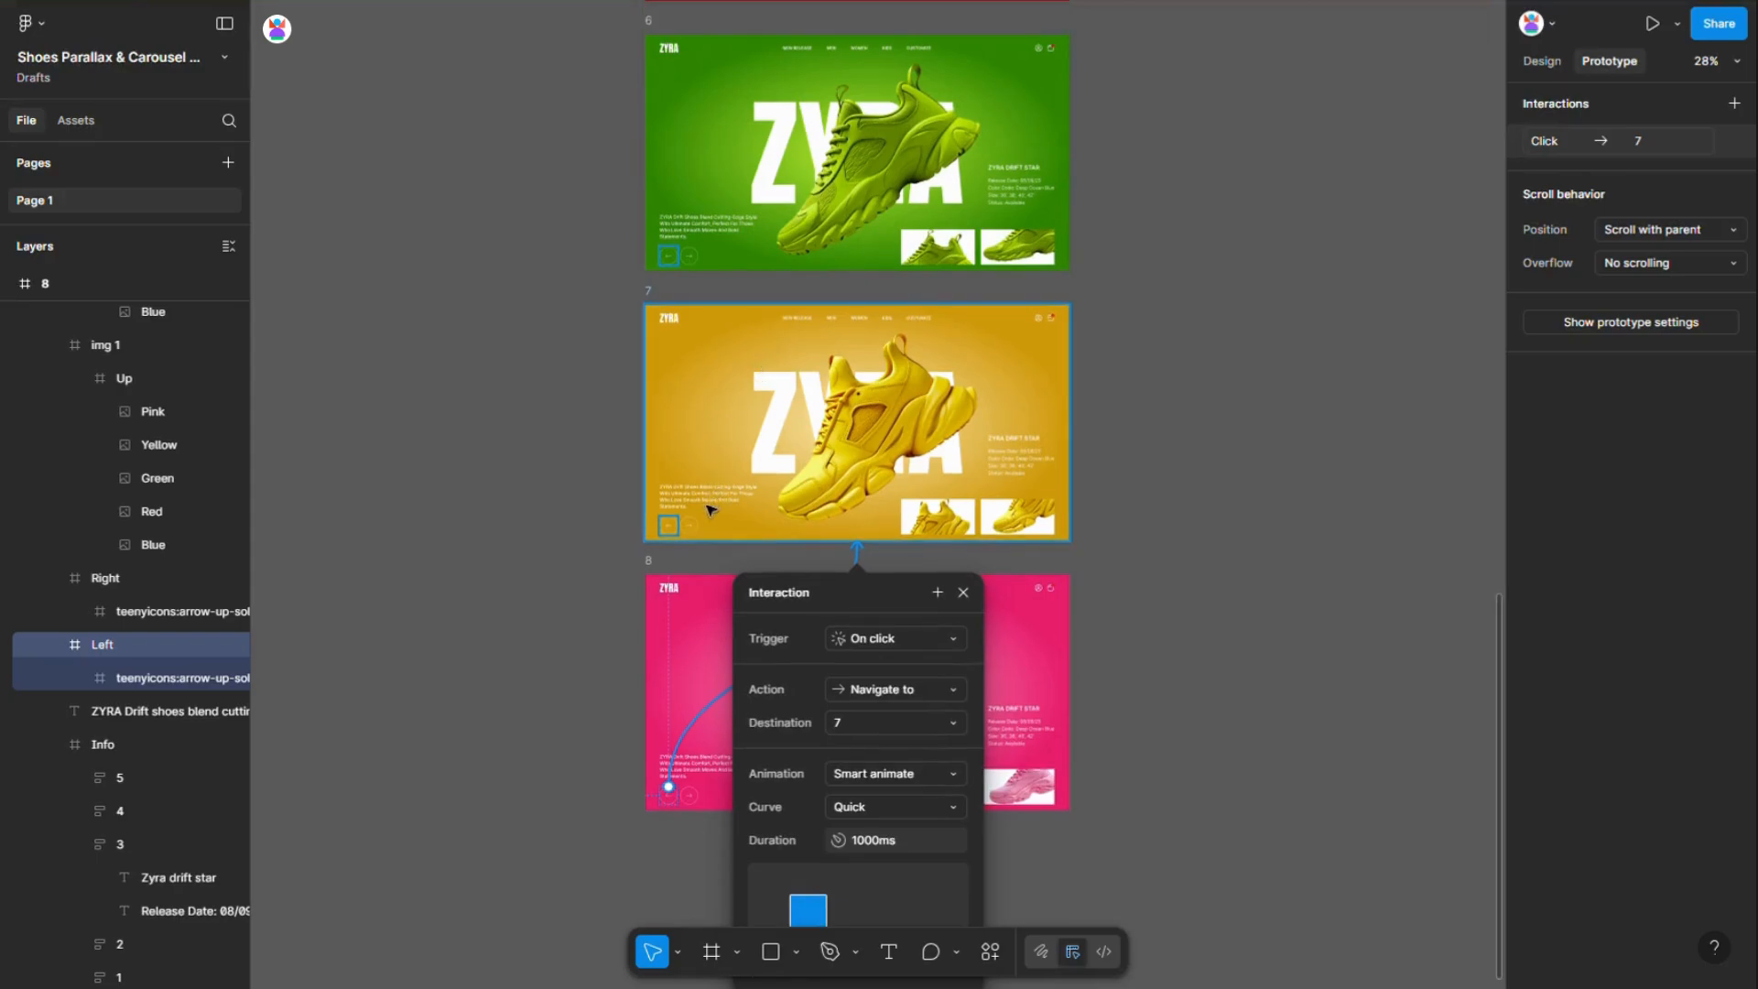
pyautogui.click(672, 528)
pyautogui.click(674, 527)
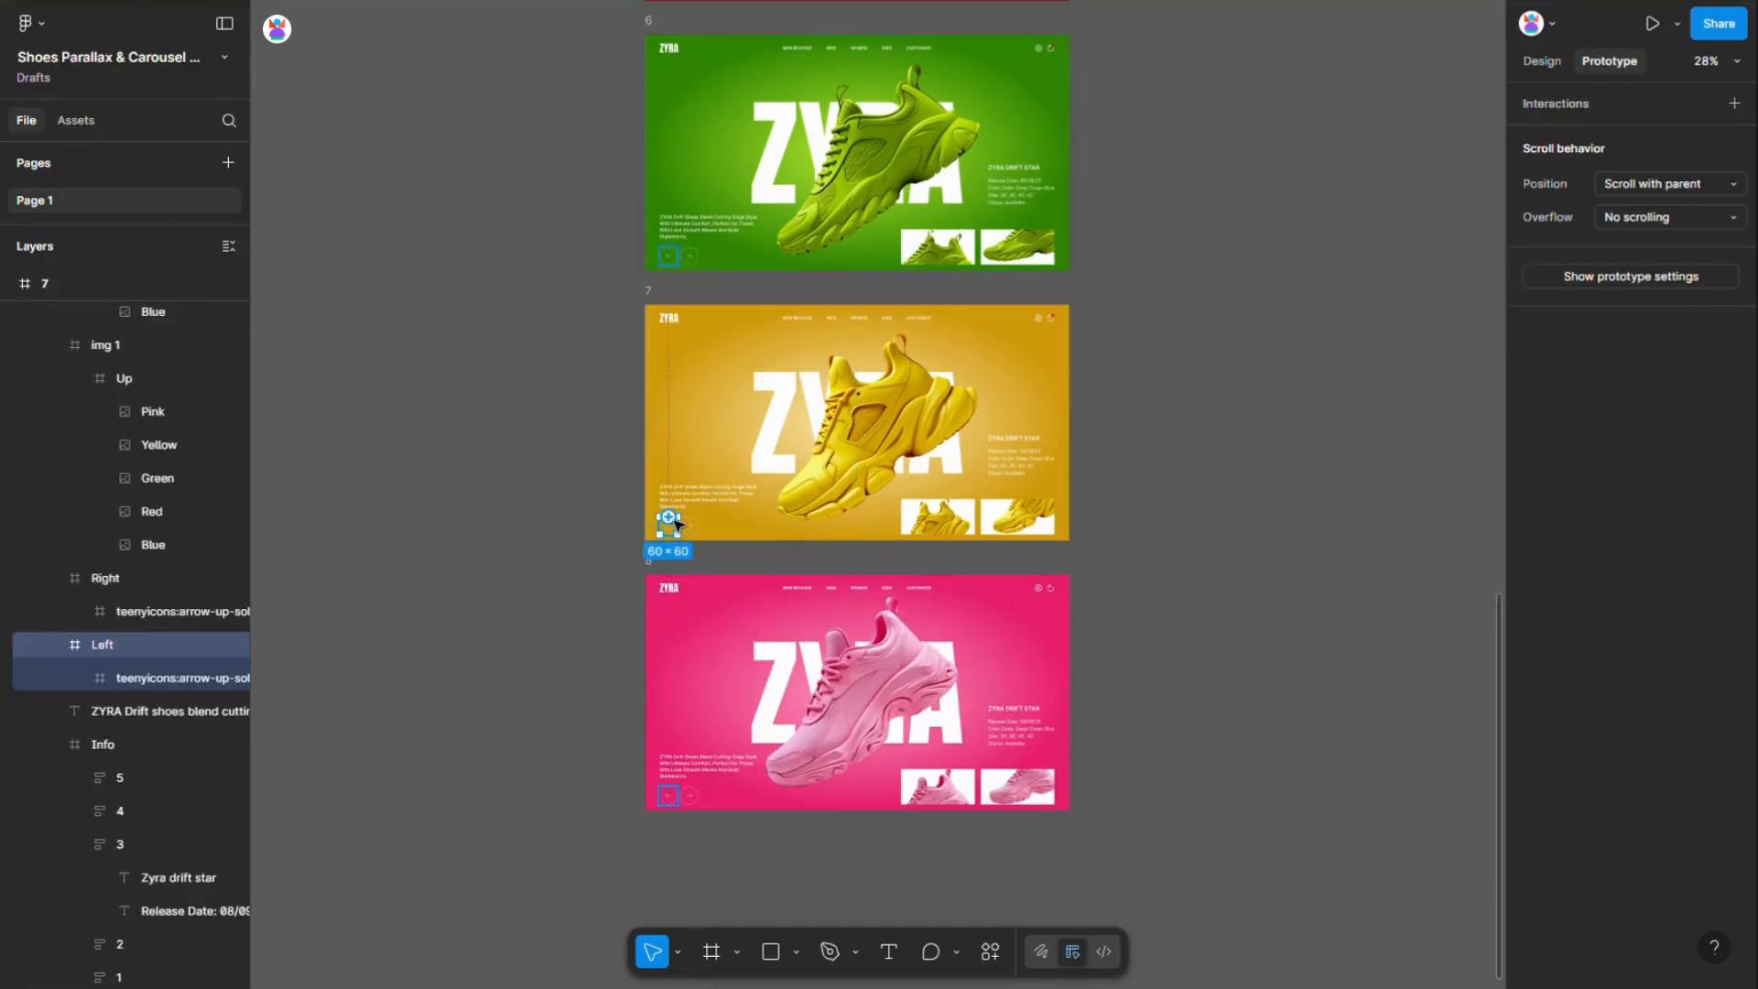
pyautogui.moveTo(686, 530); pyautogui.dragTo(805, 266)
# Link the left arrow button in green frame 6 back to red frame 5 on click
pyautogui.scroll(1, 765, 339)
pyautogui.scroll(1, 765, 339)
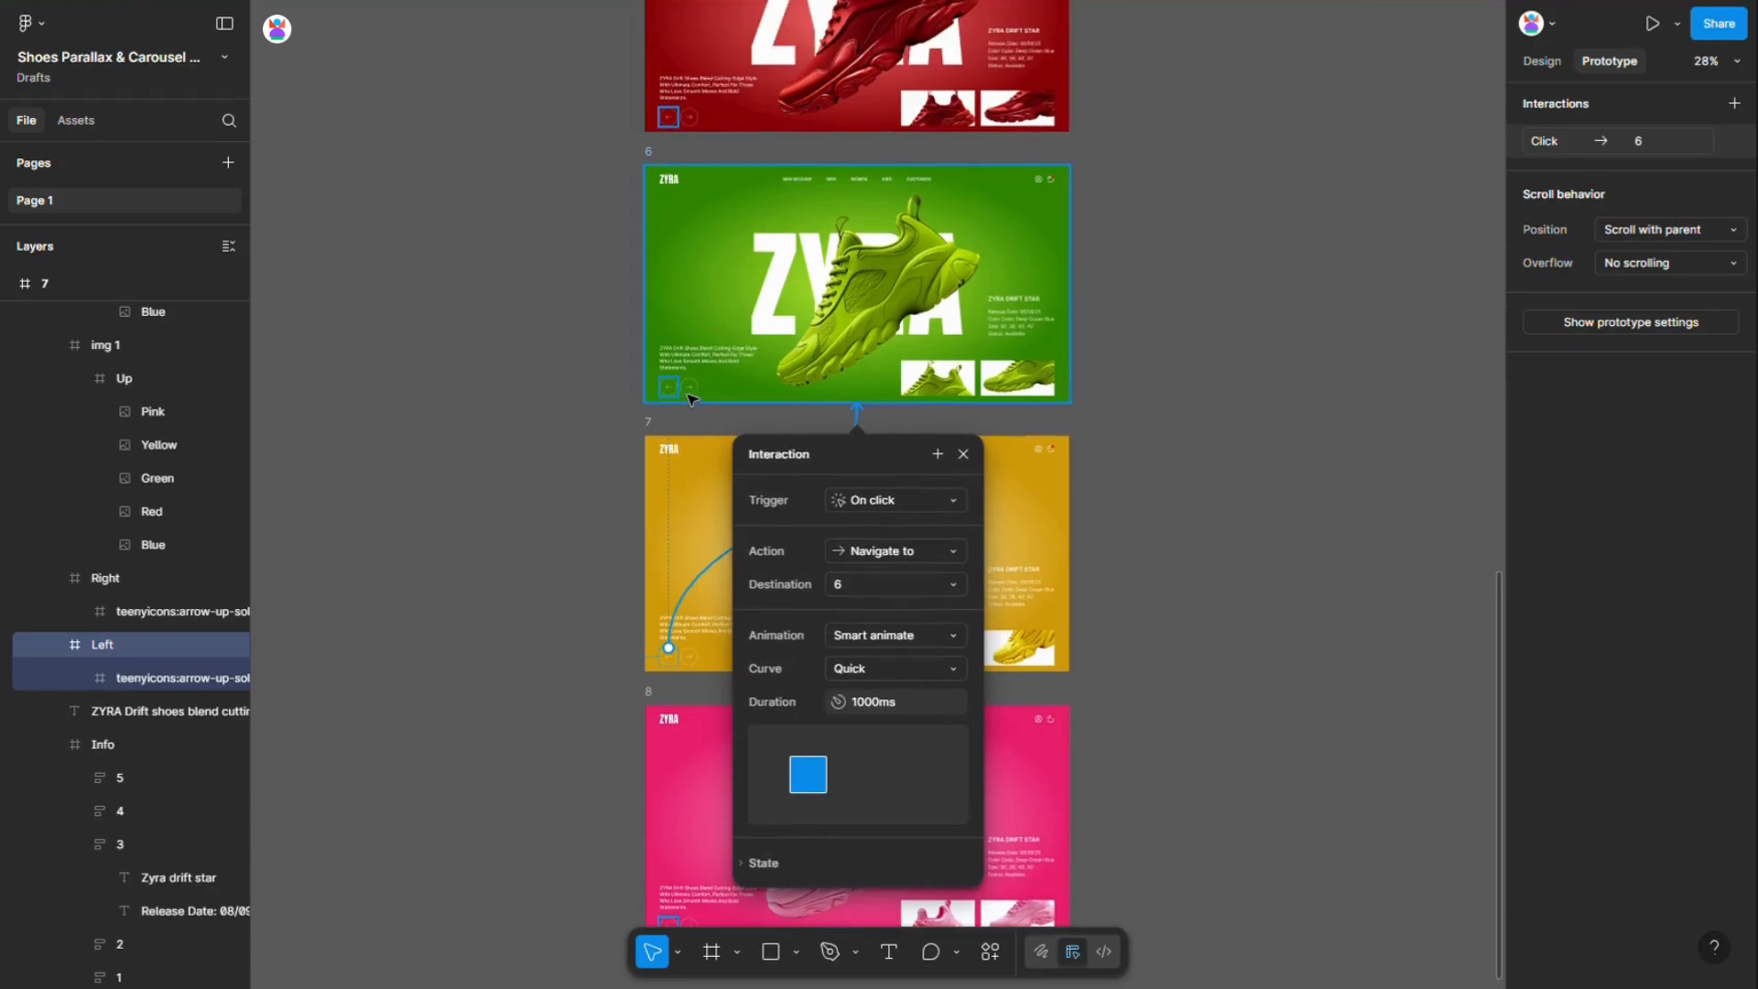
pyautogui.click(670, 385)
pyautogui.click(671, 384)
pyautogui.moveTo(668, 378); pyautogui.dragTo(815, 92)
# Link the left arrow button in red frame 5 back to blue frame 4 on click, and close the interaction settings
pyautogui.scroll(3, 760, 197)
pyautogui.scroll(1, 758, 220)
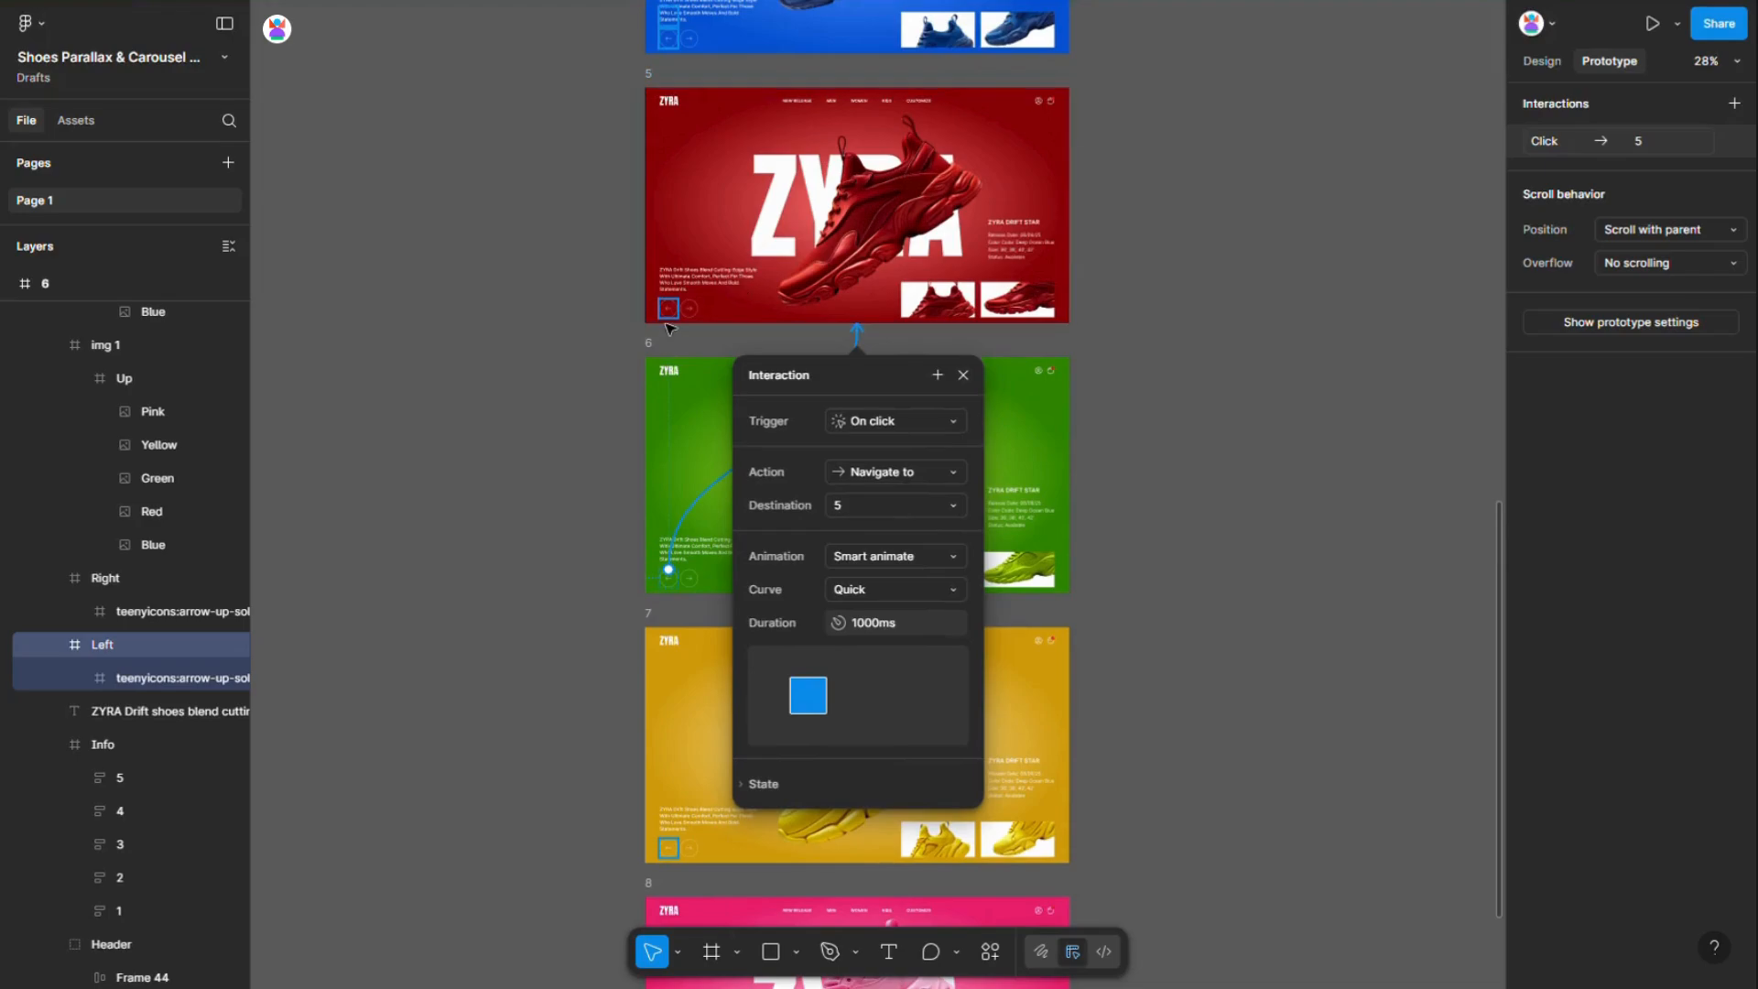
pyautogui.click(671, 311)
pyautogui.click(671, 311)
pyautogui.moveTo(659, 308); pyautogui.dragTo(824, 27)
pyautogui.scroll(1, 793, 152)
pyautogui.scroll(5, 1218, 266)
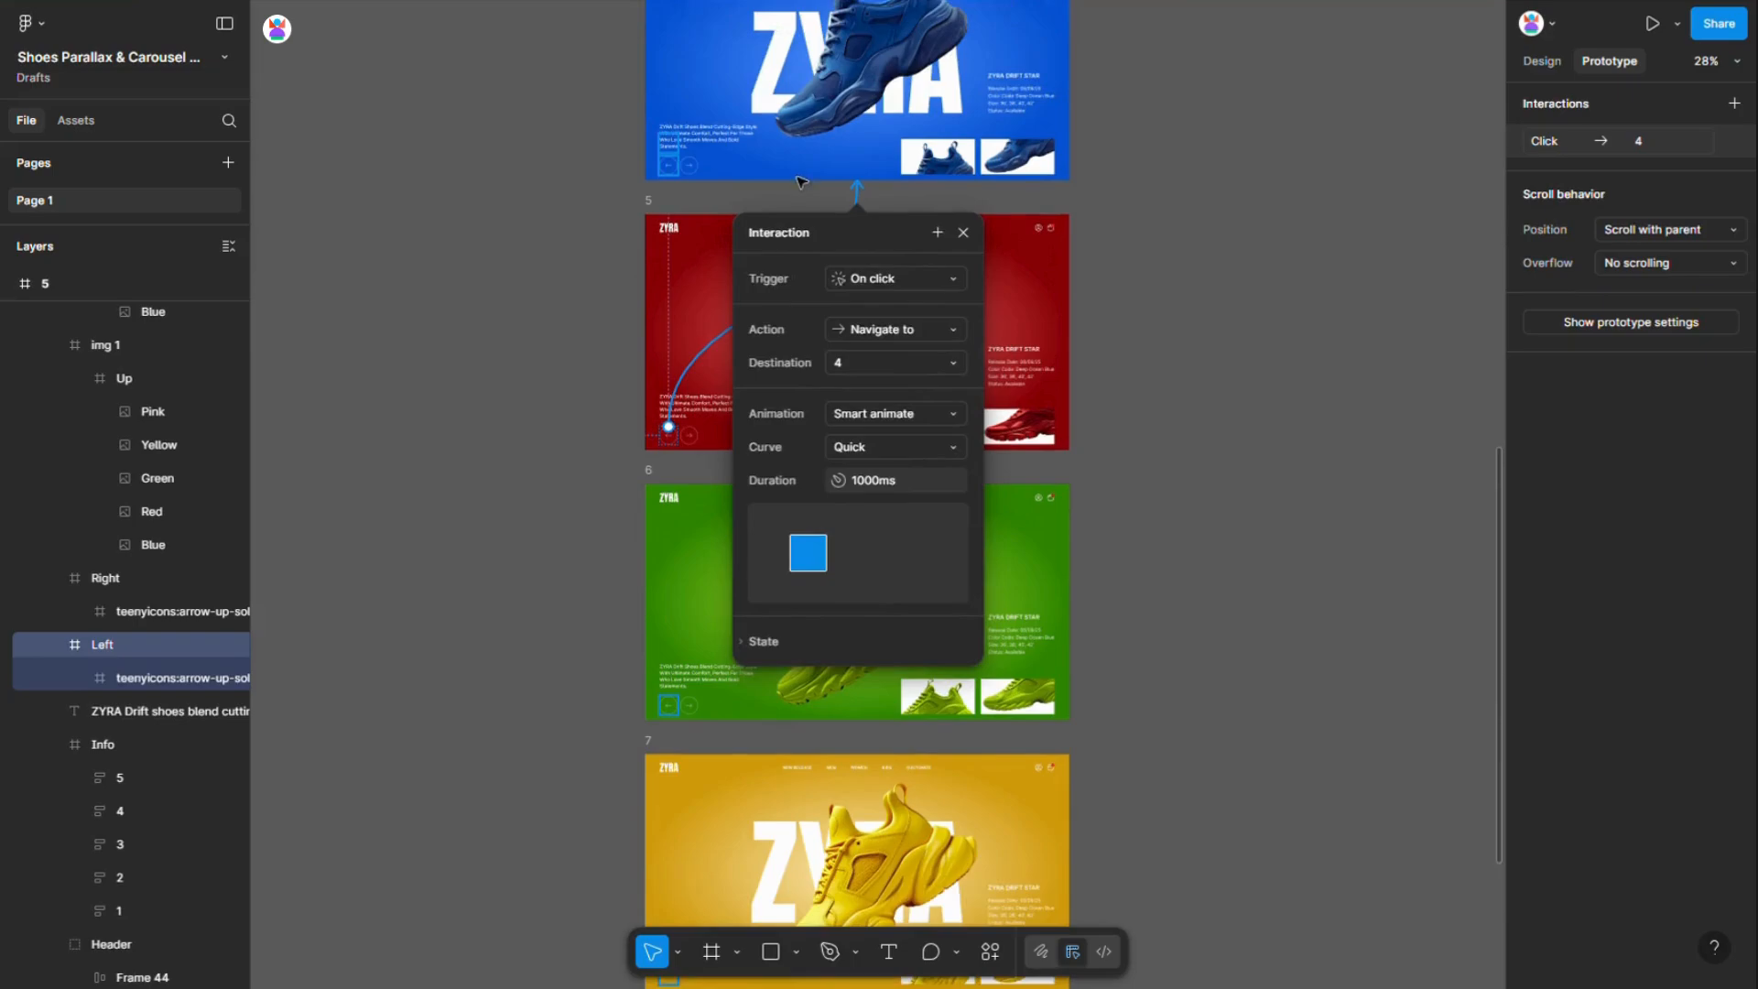
pyautogui.click(1197, 302)
# Present the prototype from frame 1 and advance the carousel forward through the red, green, yellow and pink shoes
pyautogui.scroll(2, 1199, 307)
pyautogui.scroll(10, 1199, 307)
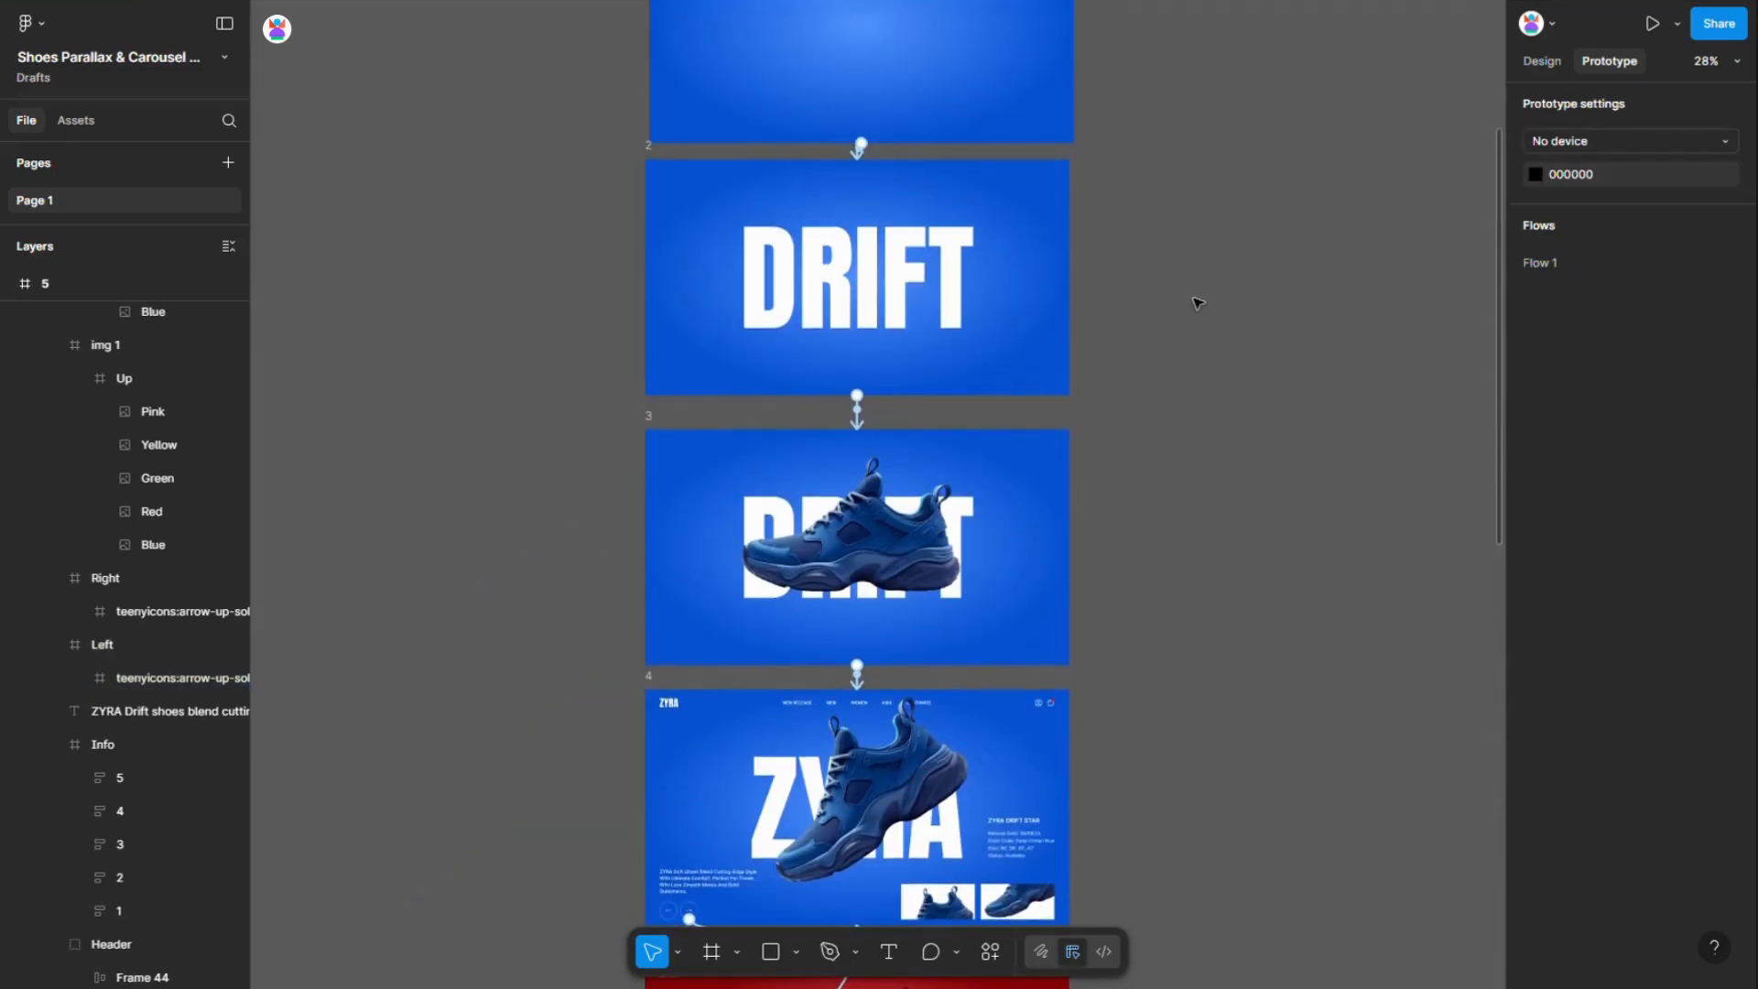
pyautogui.click(659, 268)
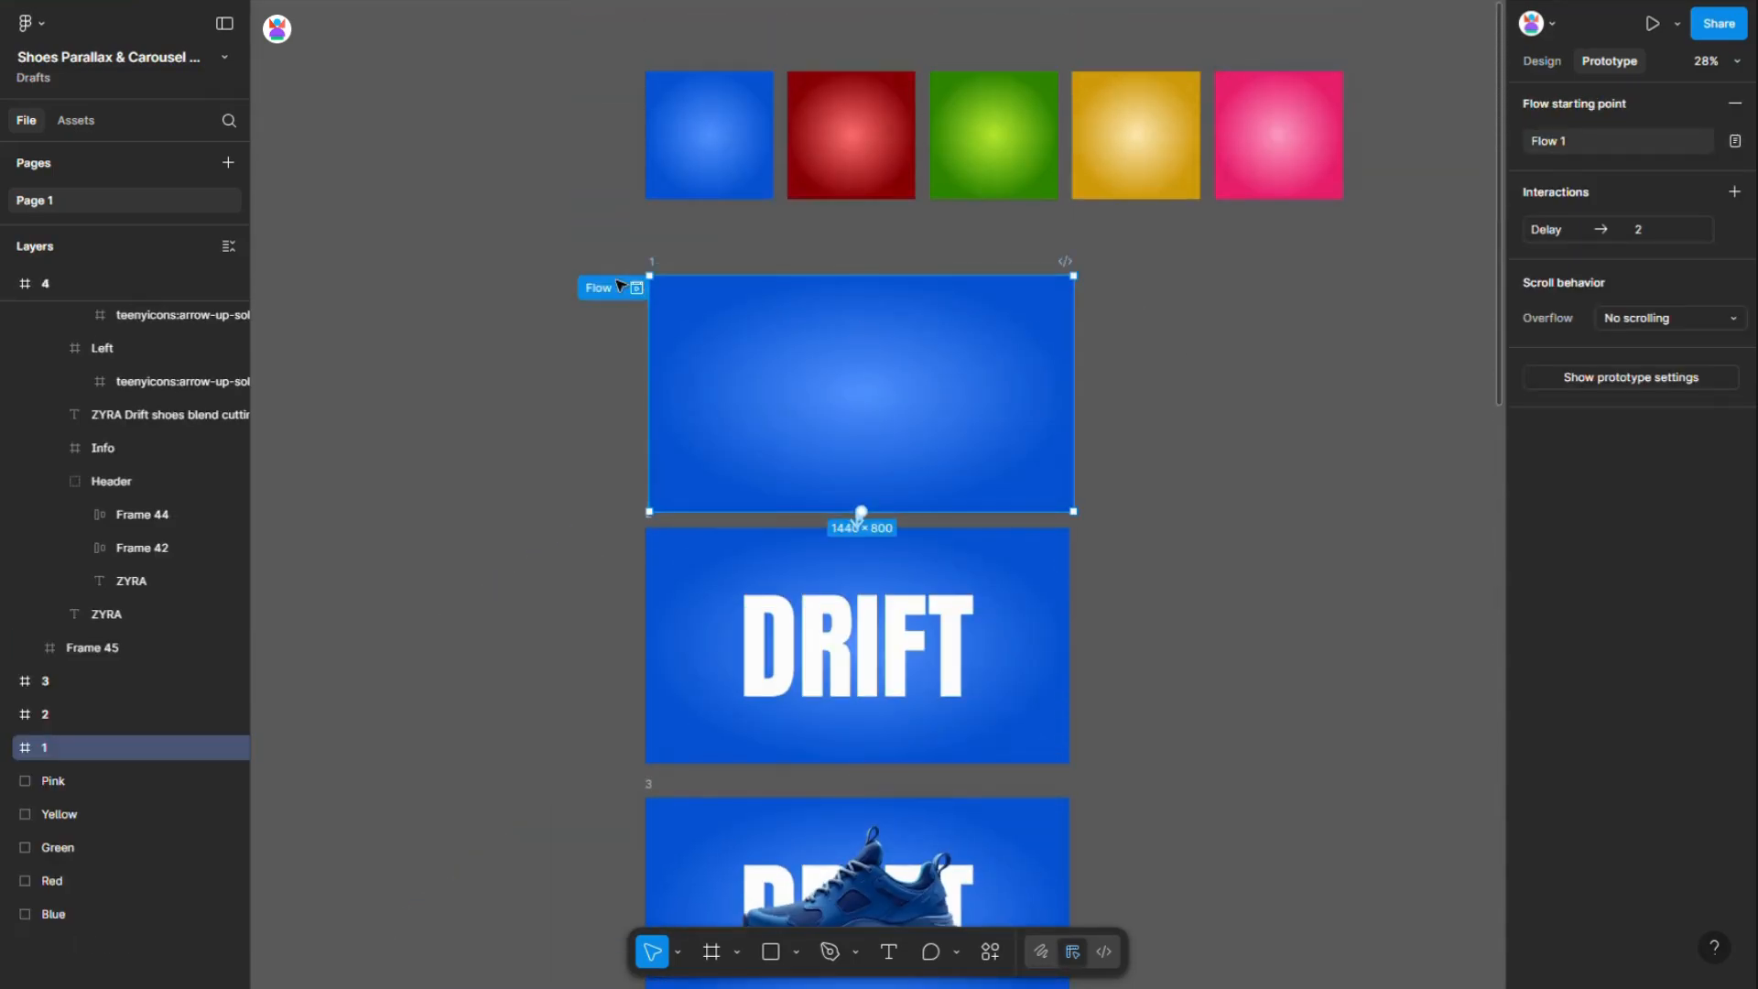
pyautogui.click(1653, 25)
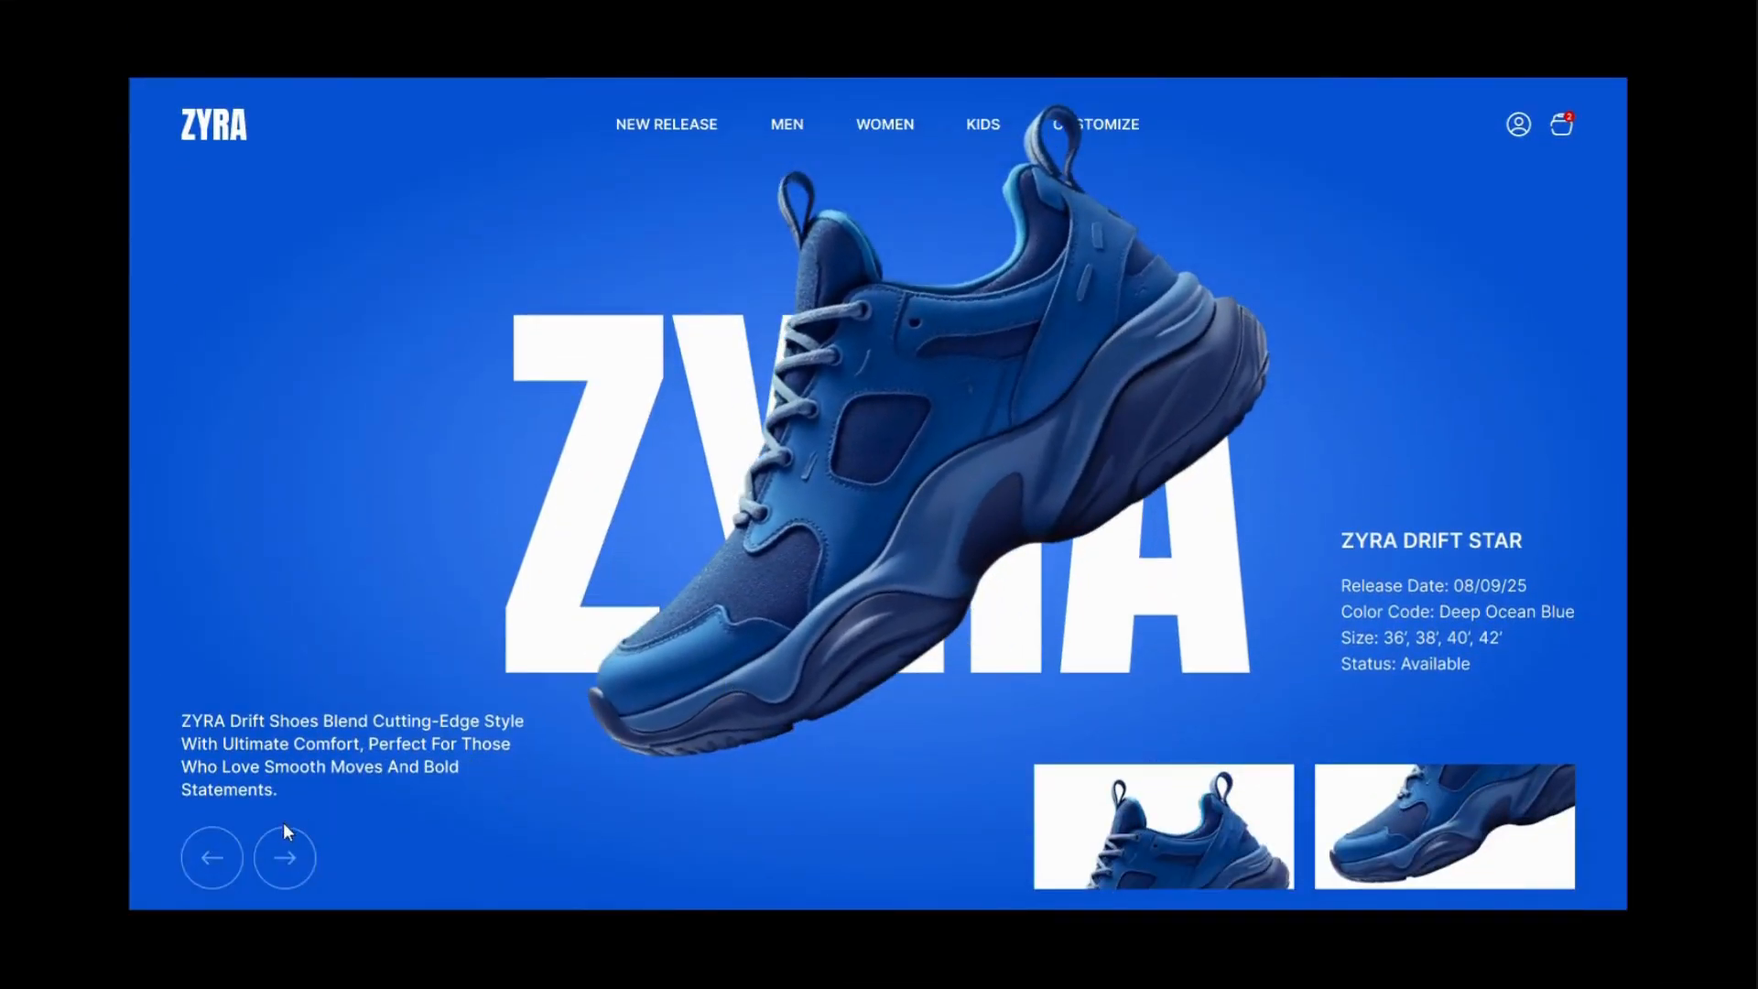
pyautogui.click(285, 858)
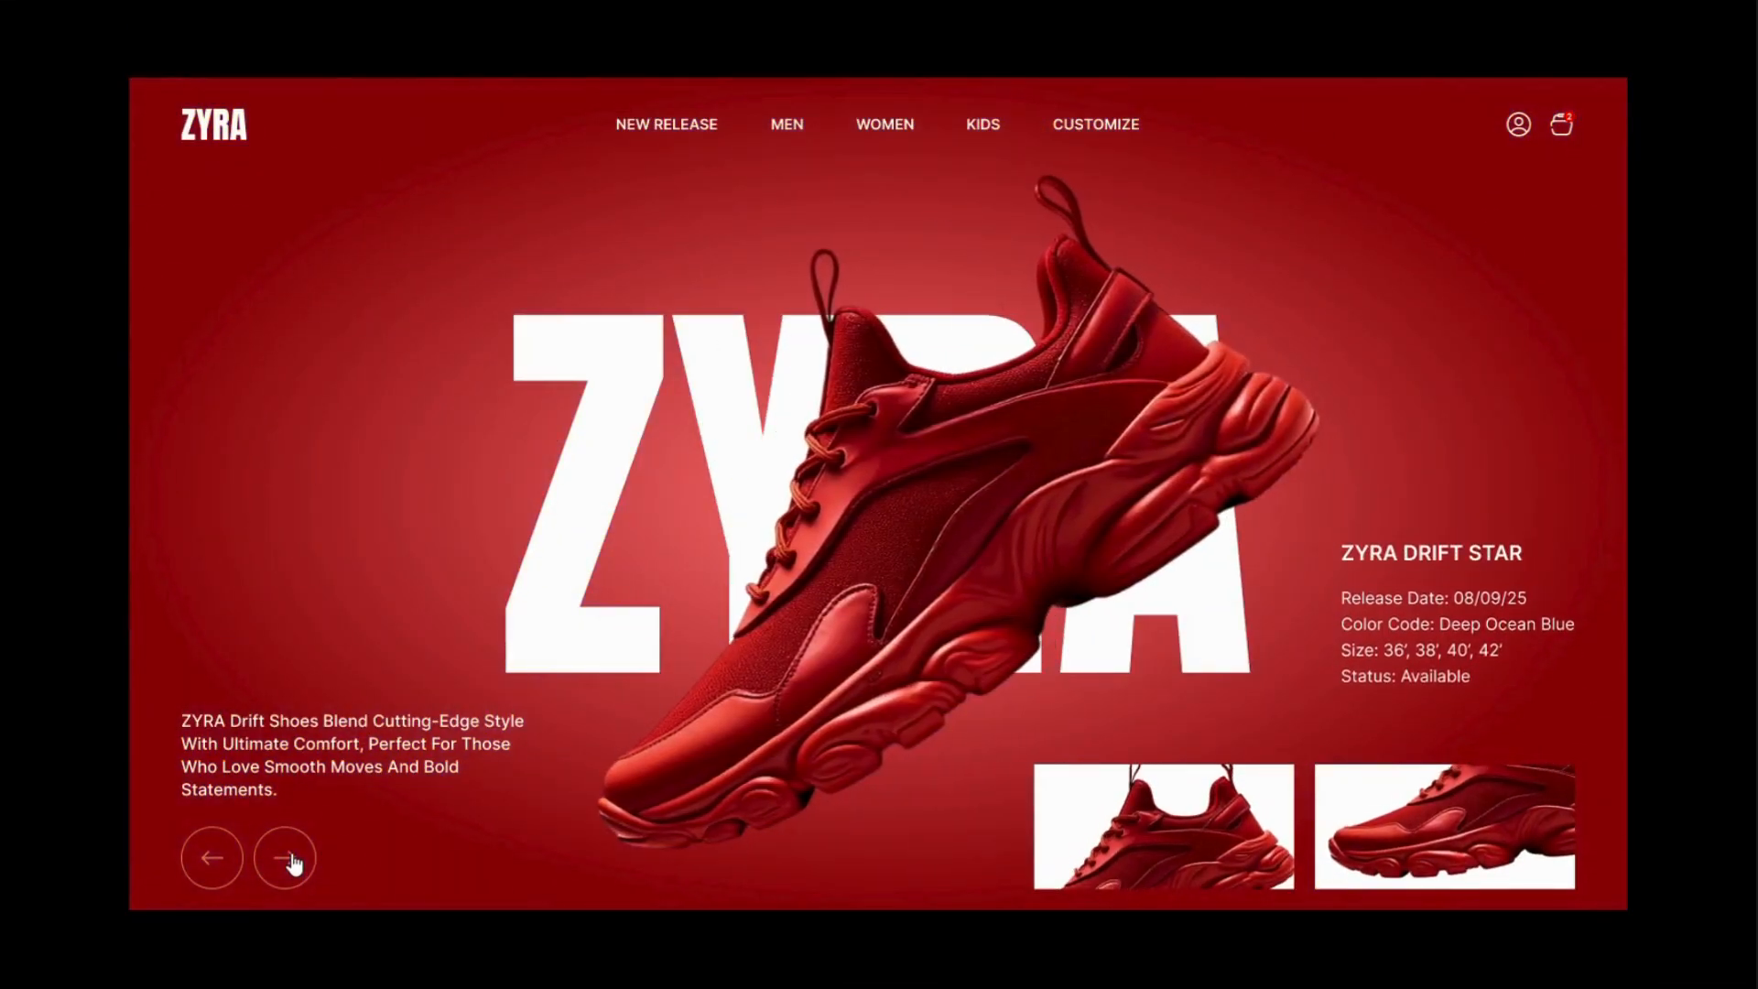
pyautogui.click(285, 858)
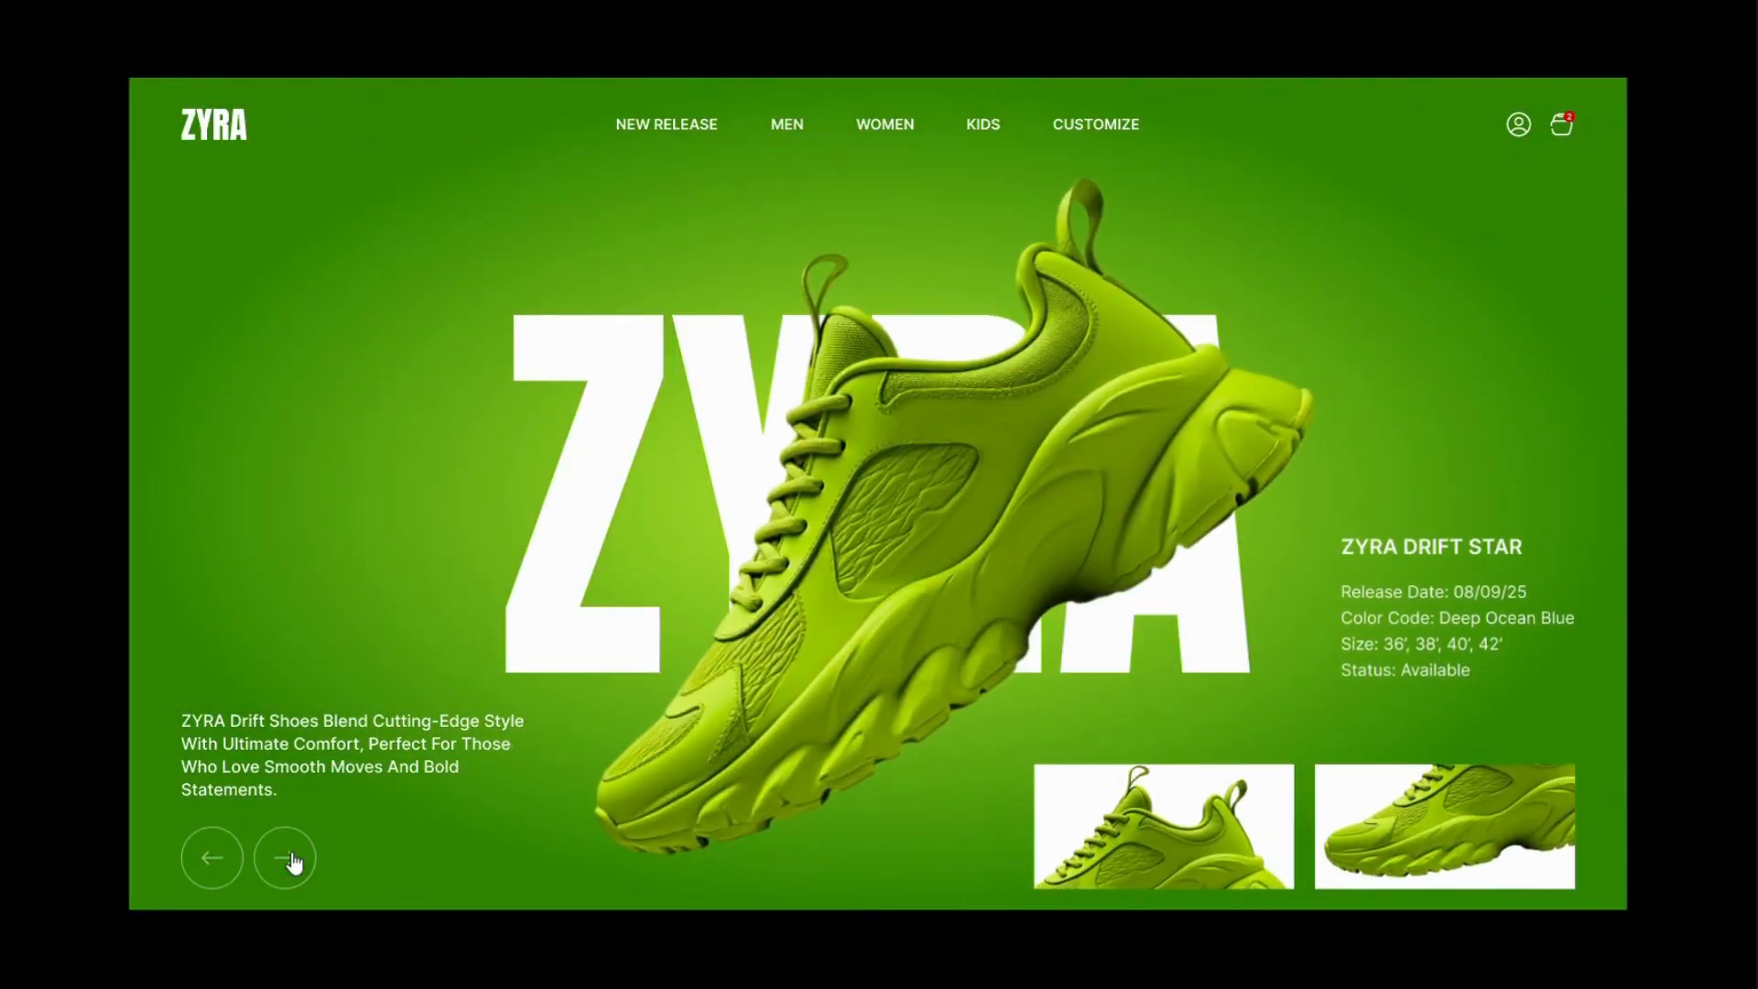
pyautogui.click(288, 859)
pyautogui.click(286, 859)
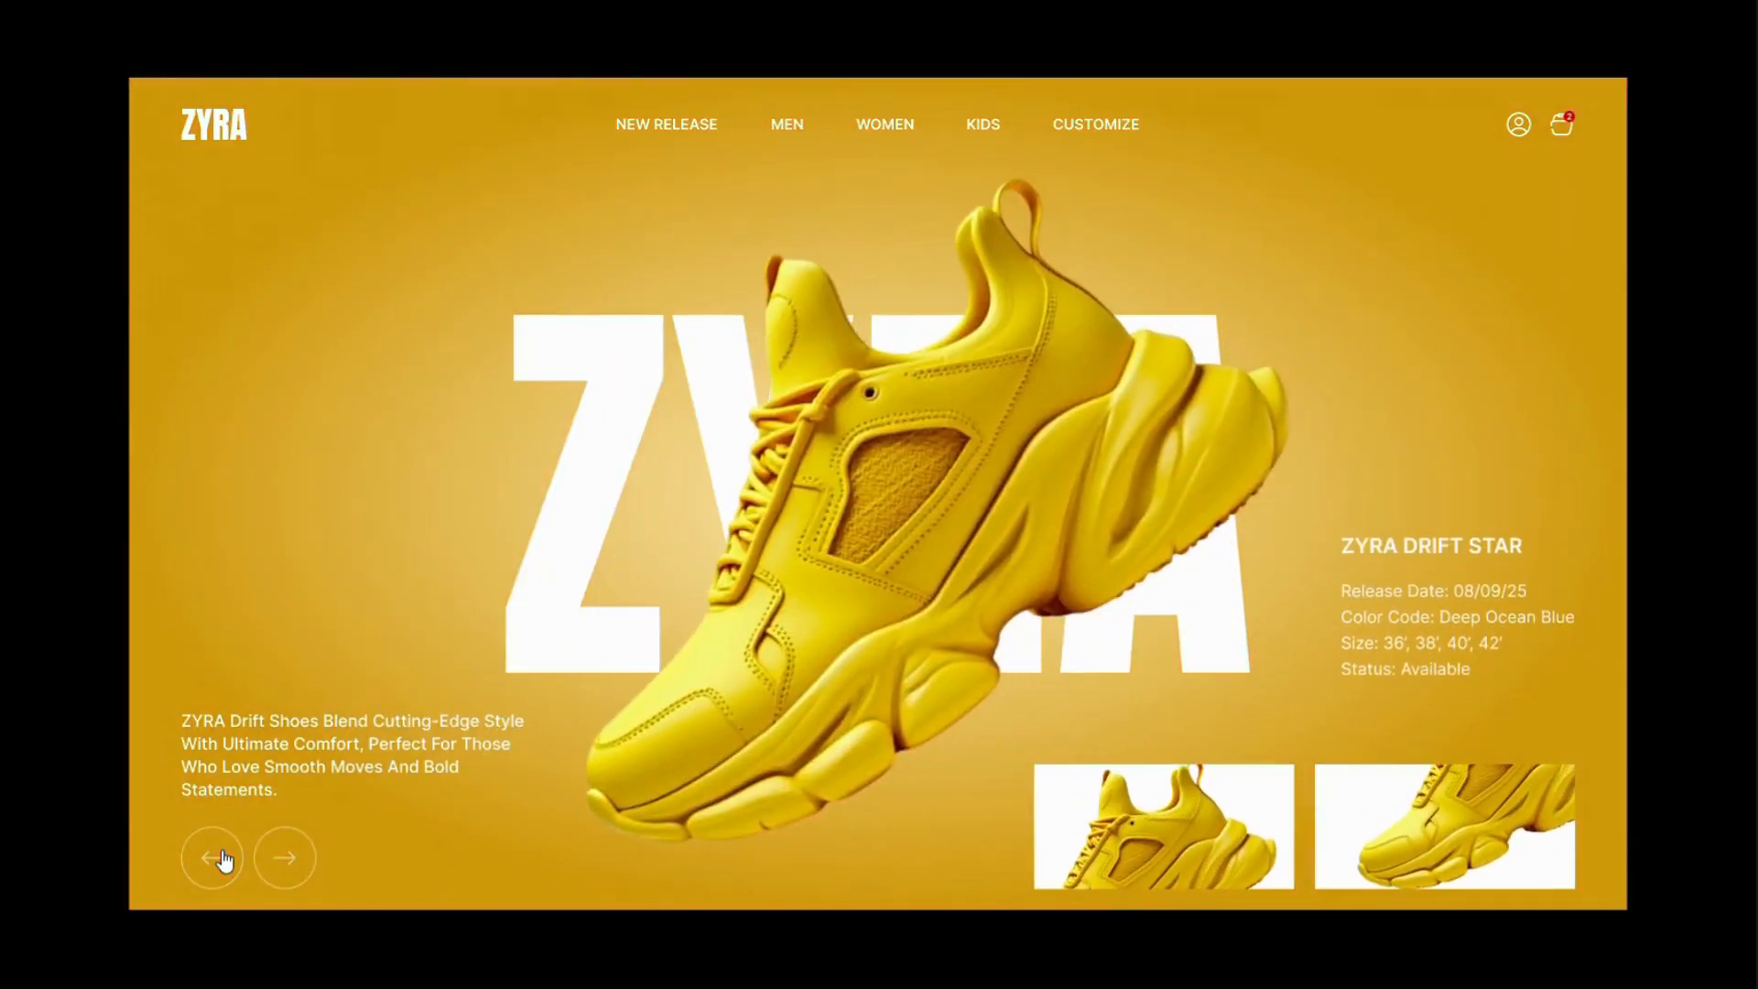
# Test the carousel's backward navigation in the preview until it returns to the blue shoe
pyautogui.click(220, 859)
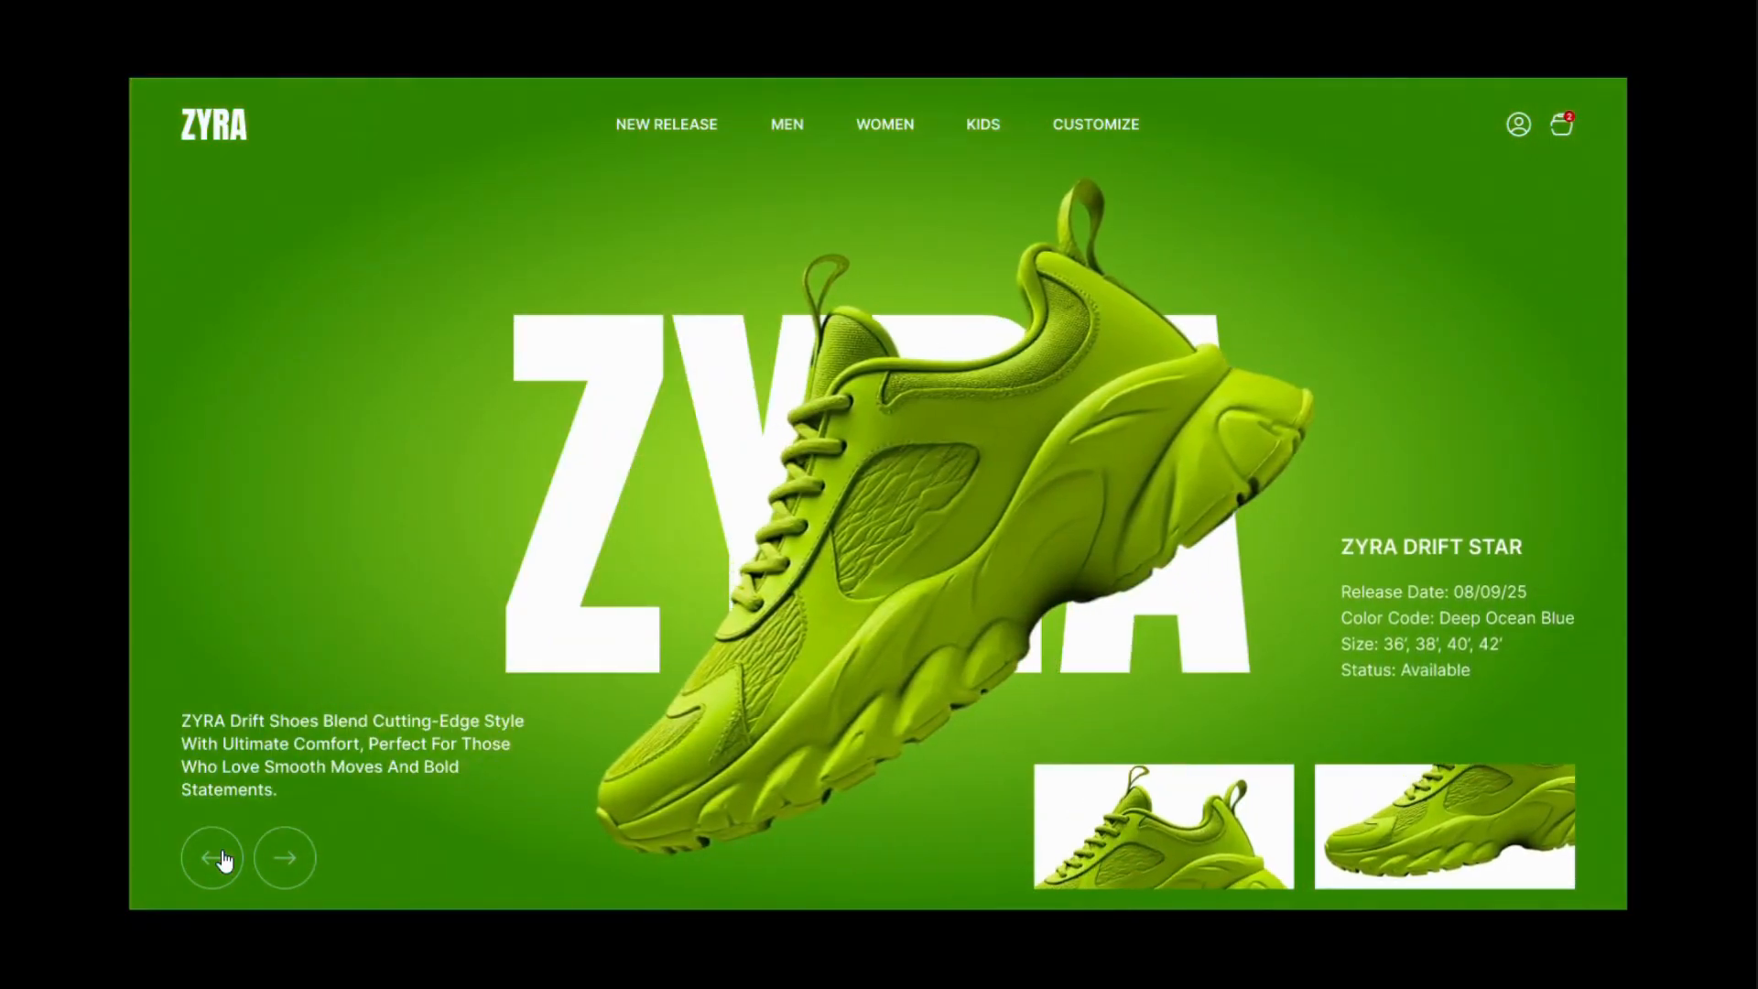
pyautogui.click(220, 859)
pyautogui.click(220, 859)
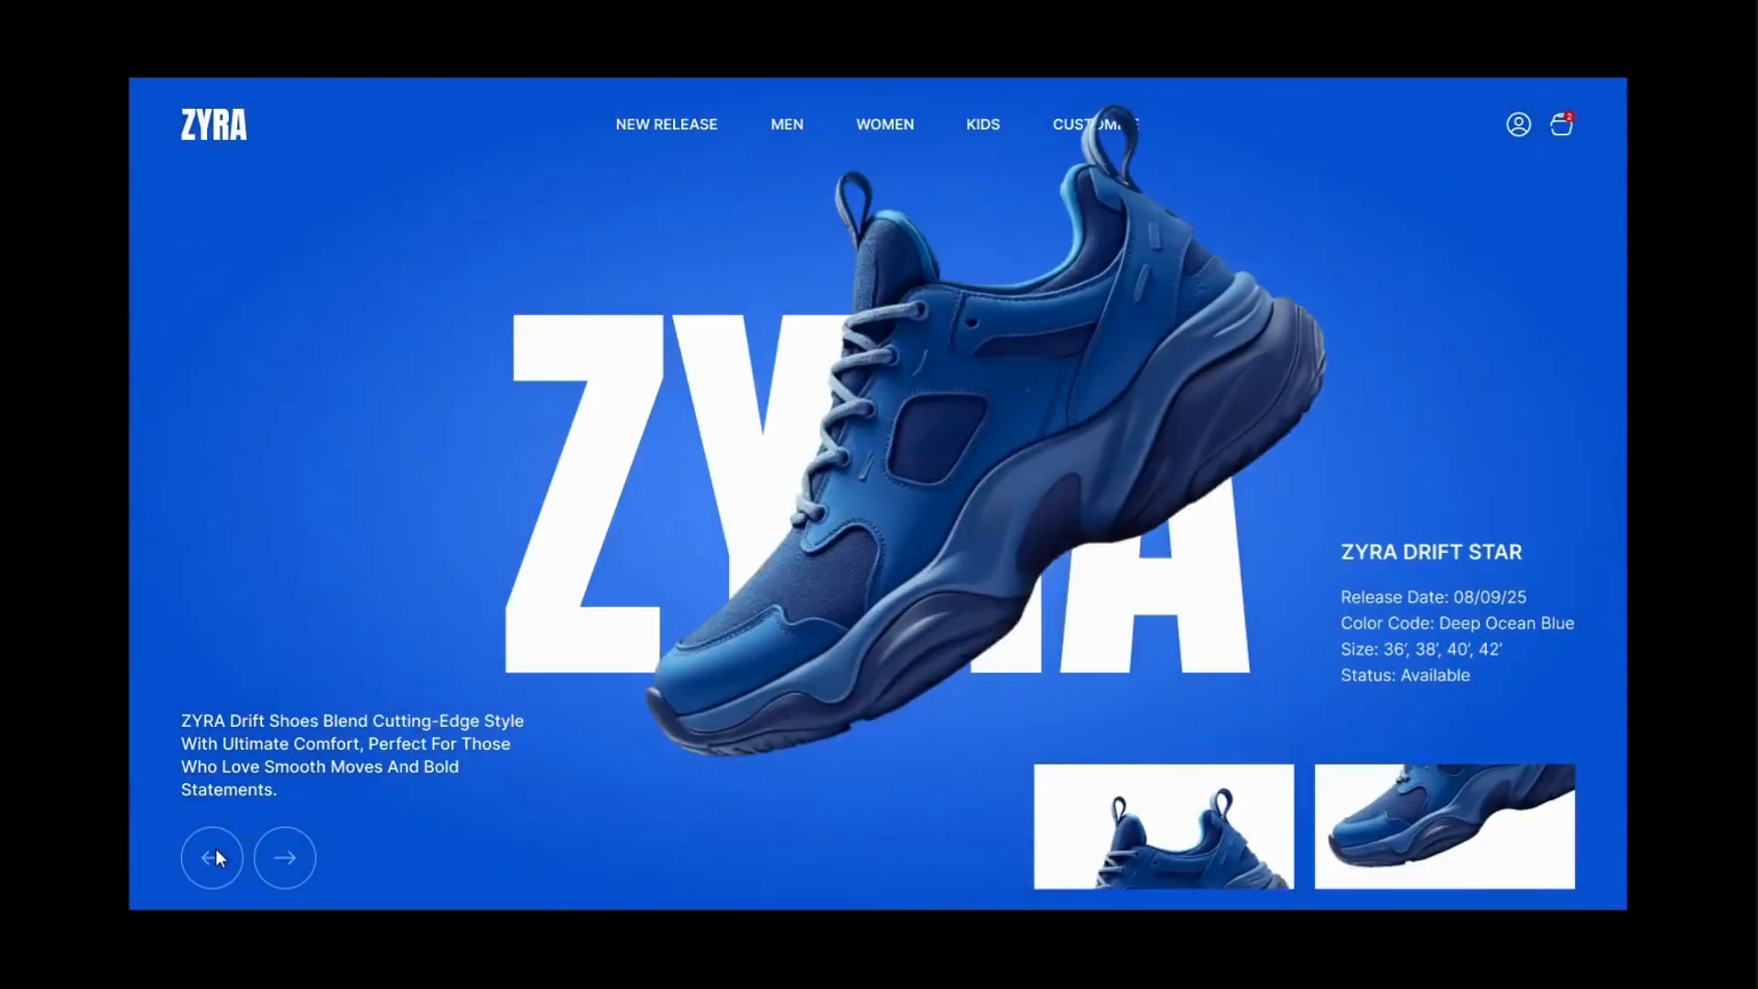